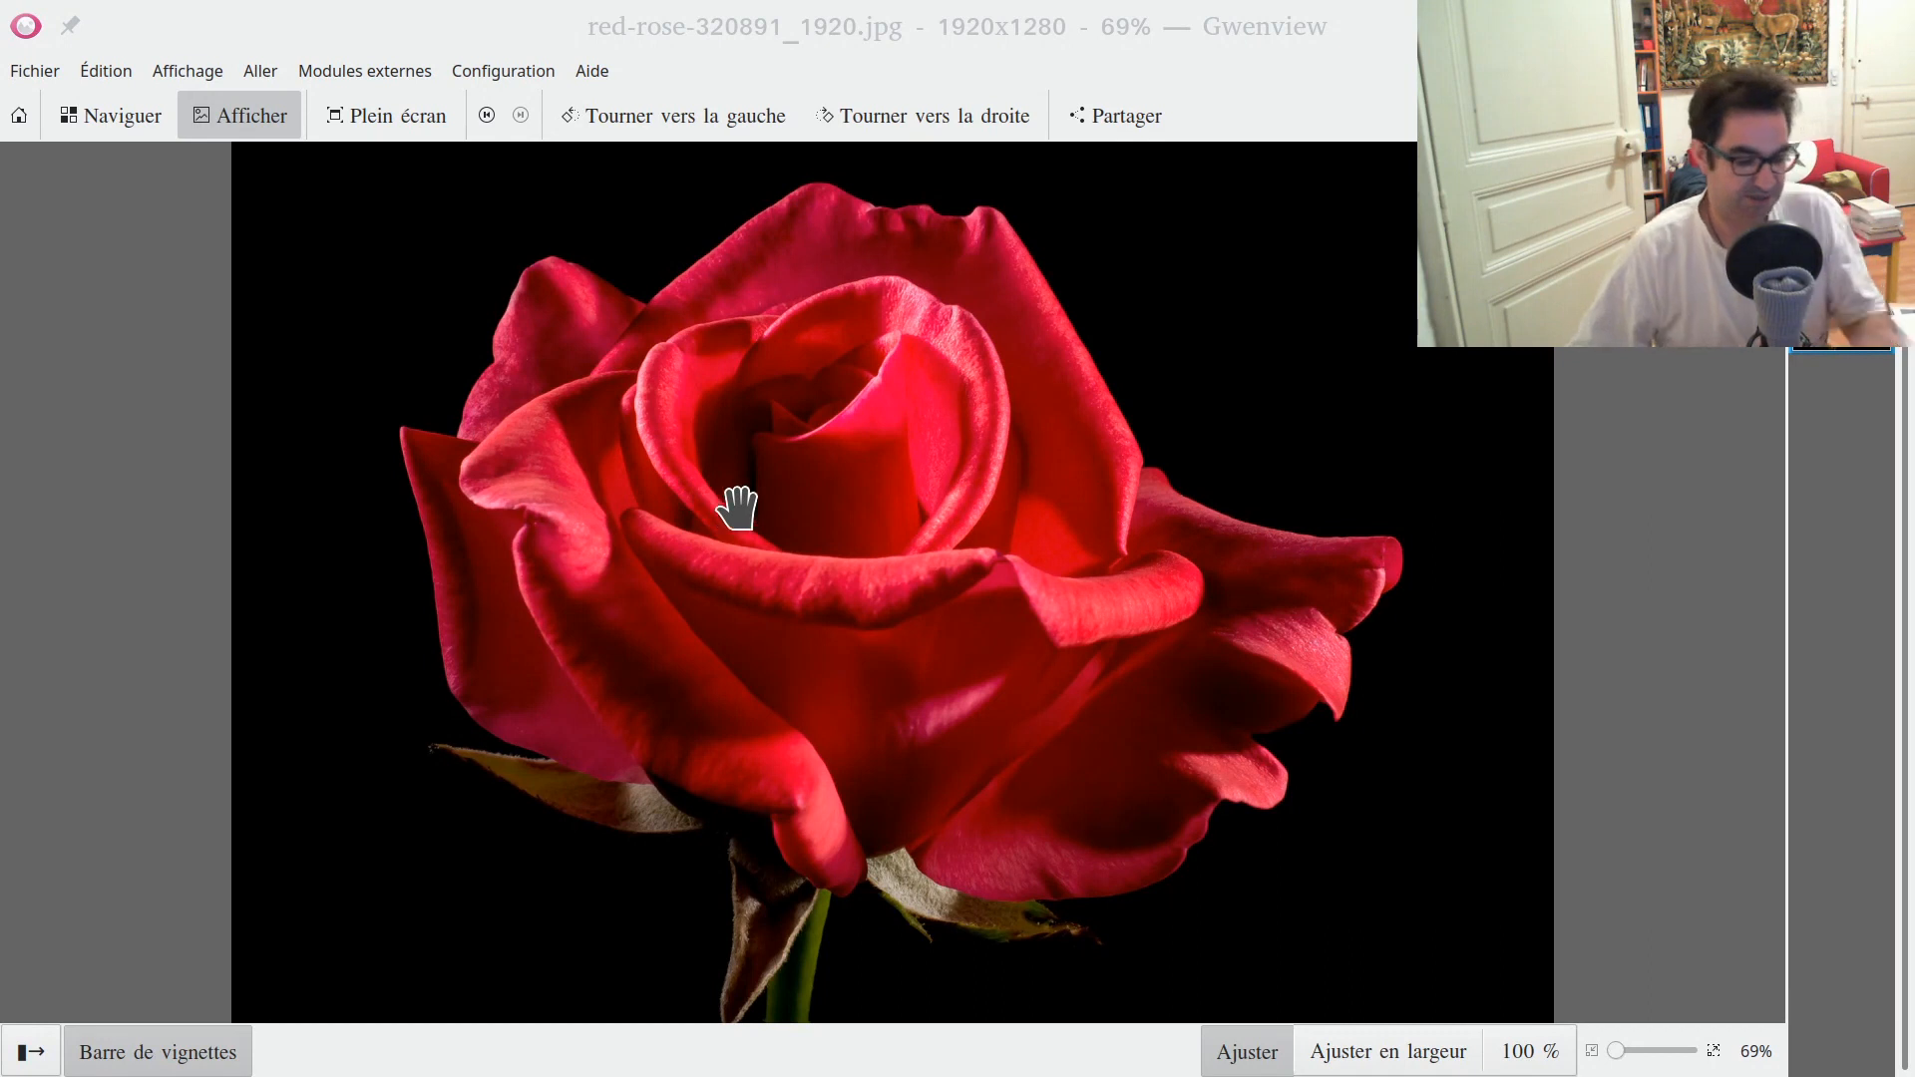
# Step: Examine the red rose photo's inner petals up close and compare them with the view of the whole flower
pyautogui.click(798, 459)
pyautogui.scroll(3, 798, 459)
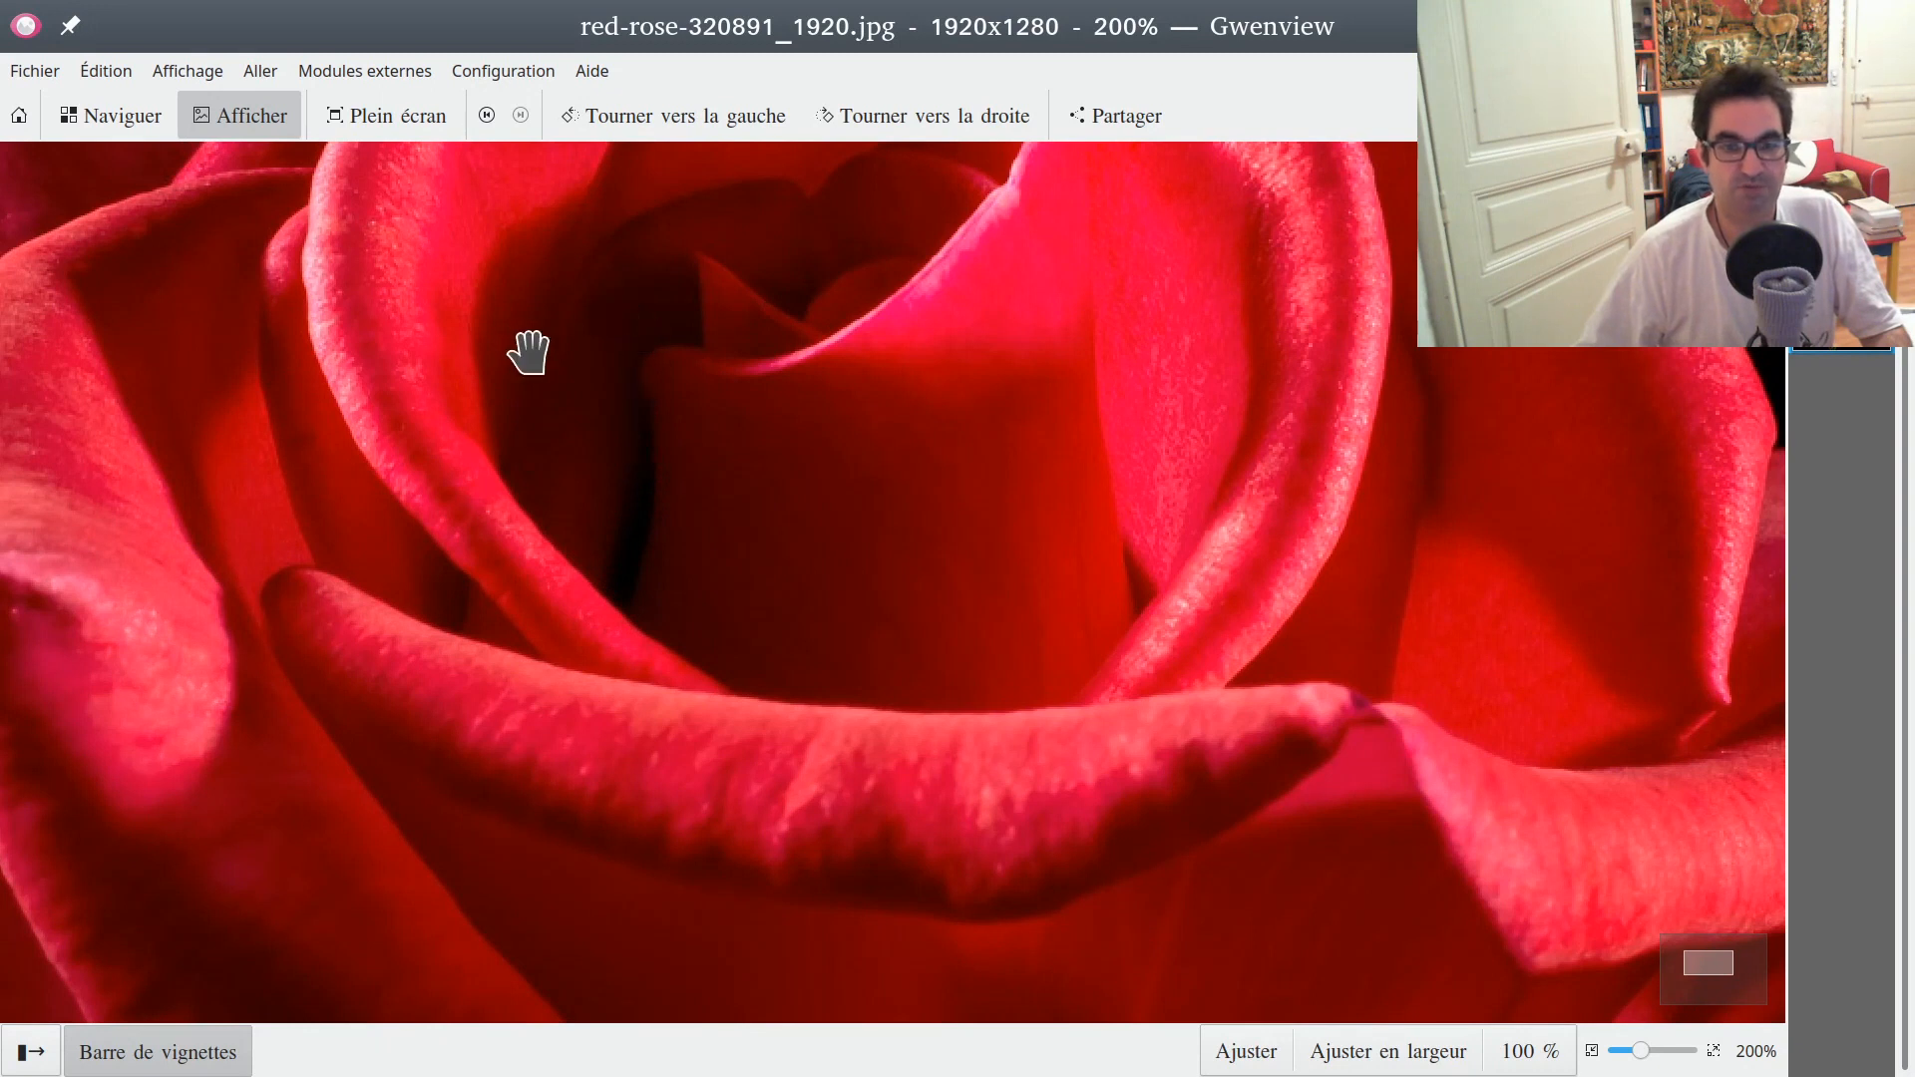
pyautogui.scroll(-2, 642, 410)
pyautogui.scroll(-1, 678, 431)
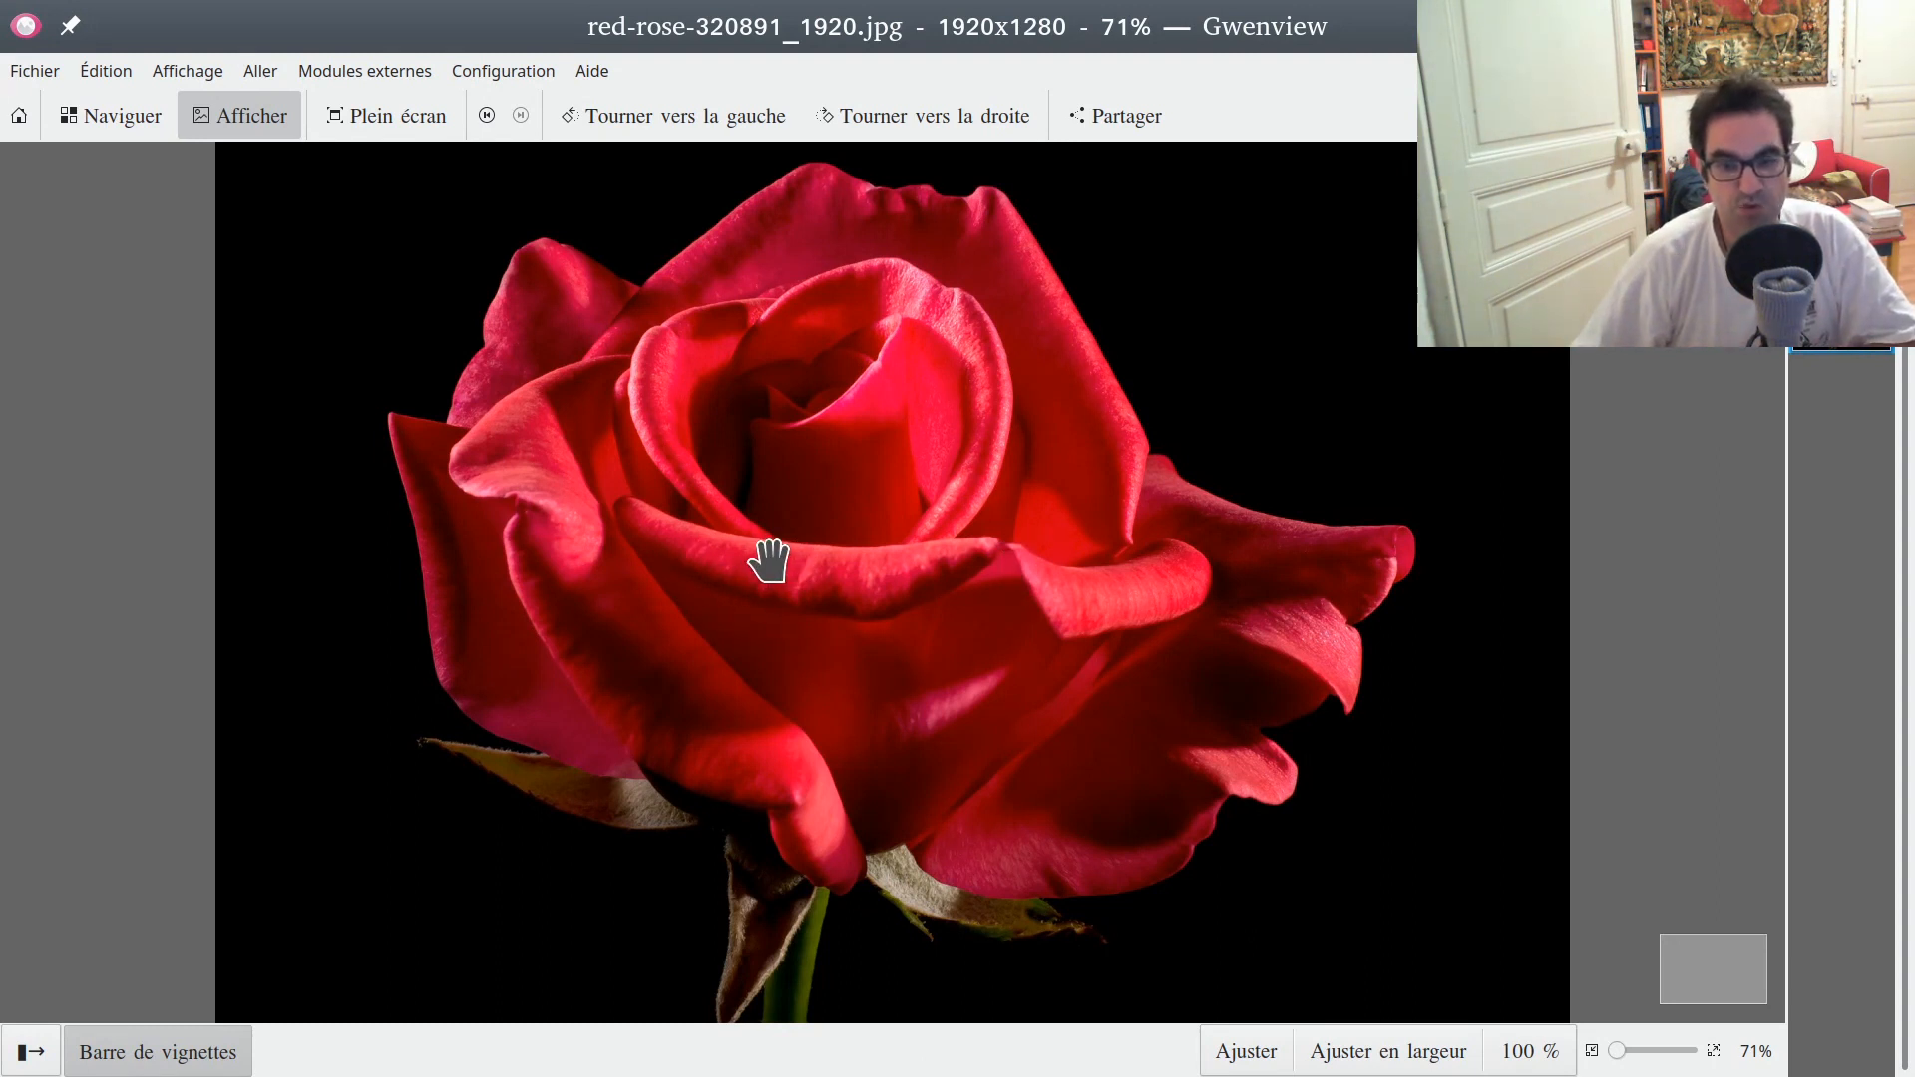
pyautogui.scroll(5, 768, 562)
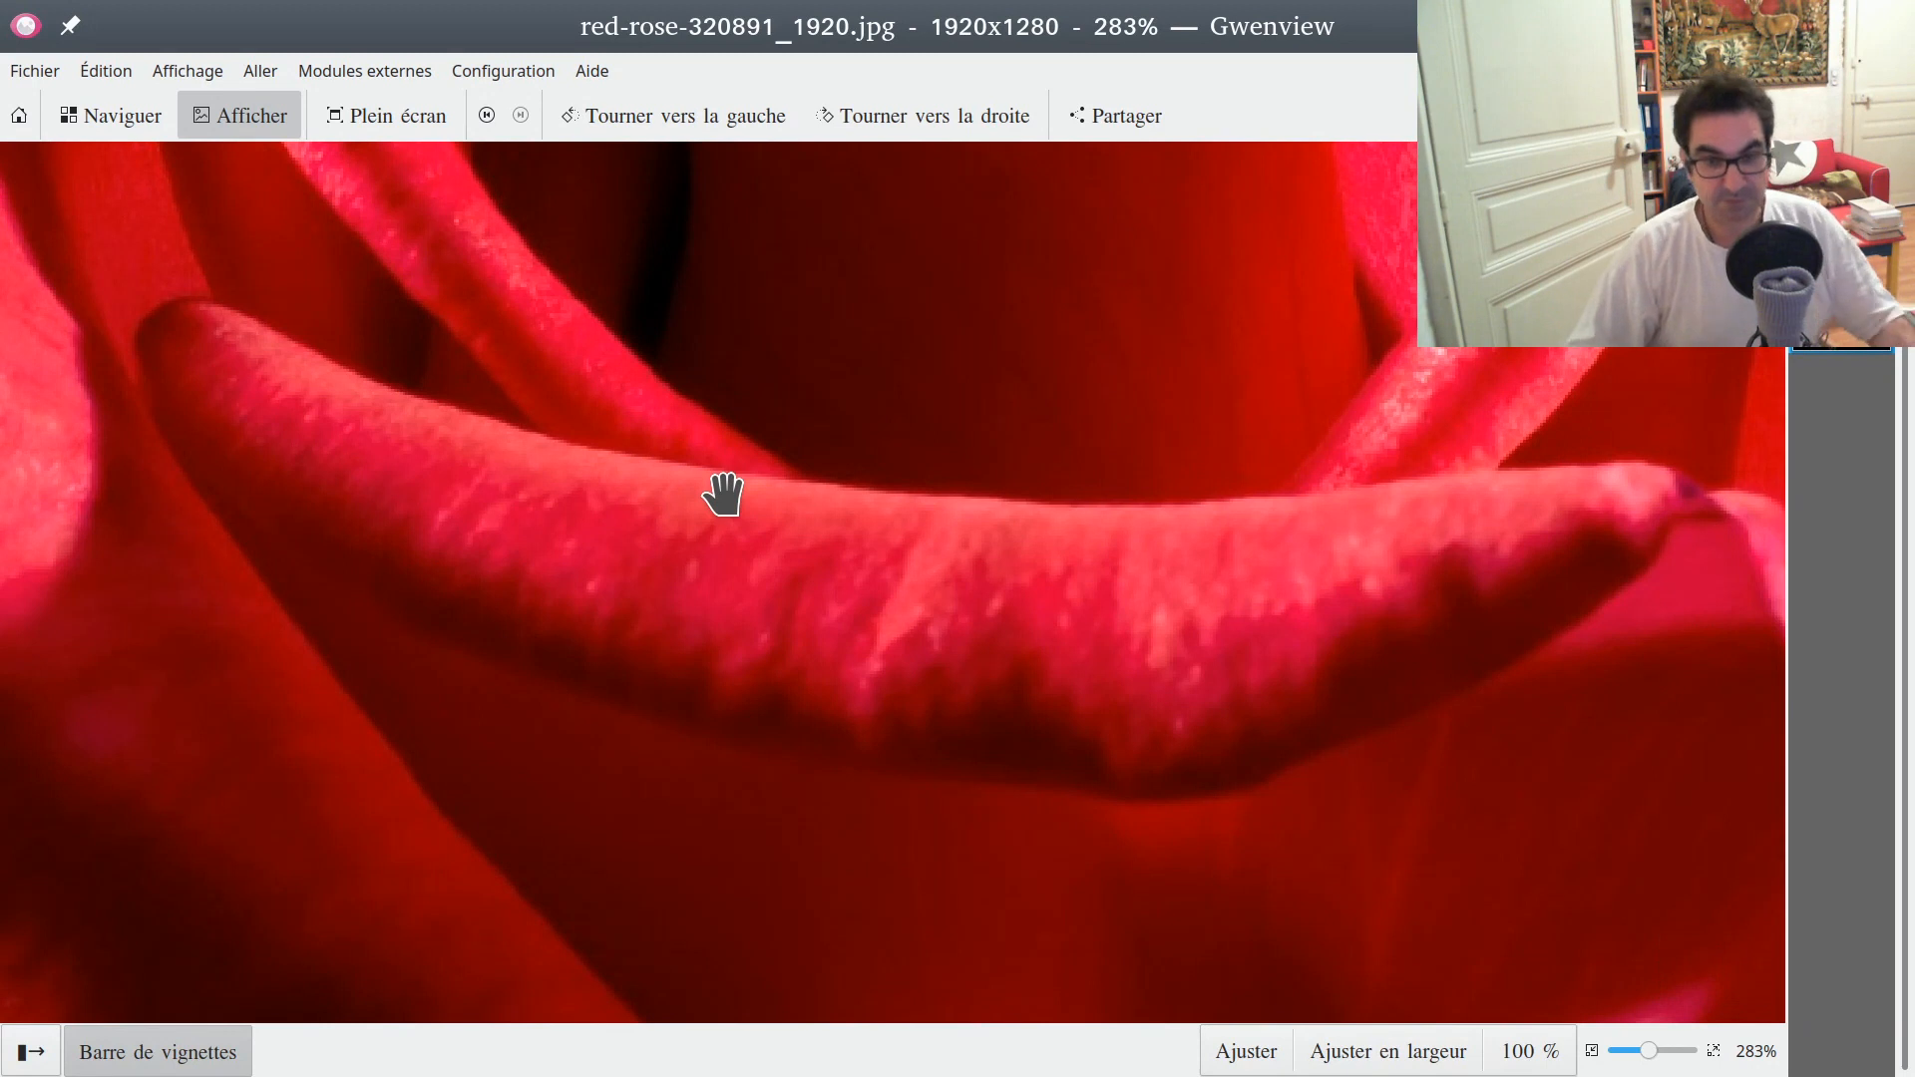
pyautogui.scroll(-2, 723, 493)
pyautogui.scroll(3, 723, 493)
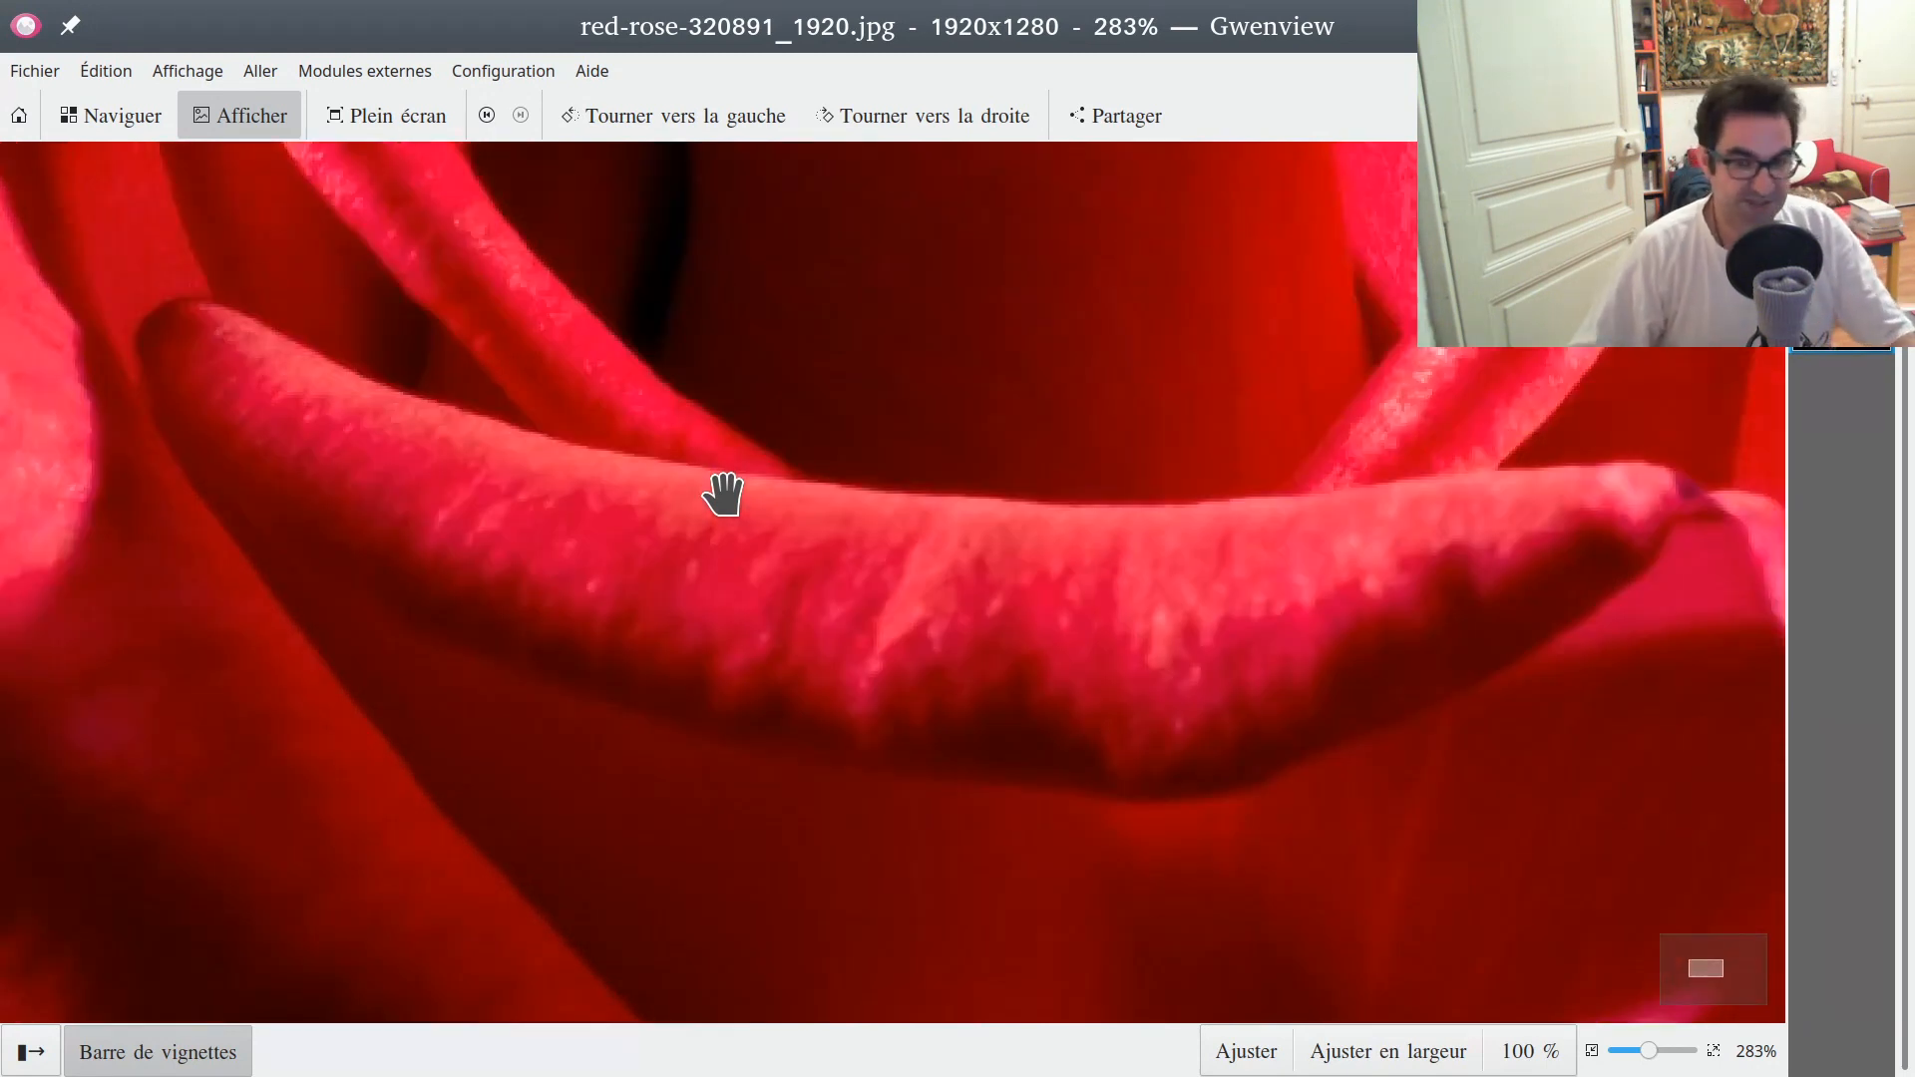
pyautogui.scroll(-2, 723, 493)
pyautogui.scroll(-2, 730, 499)
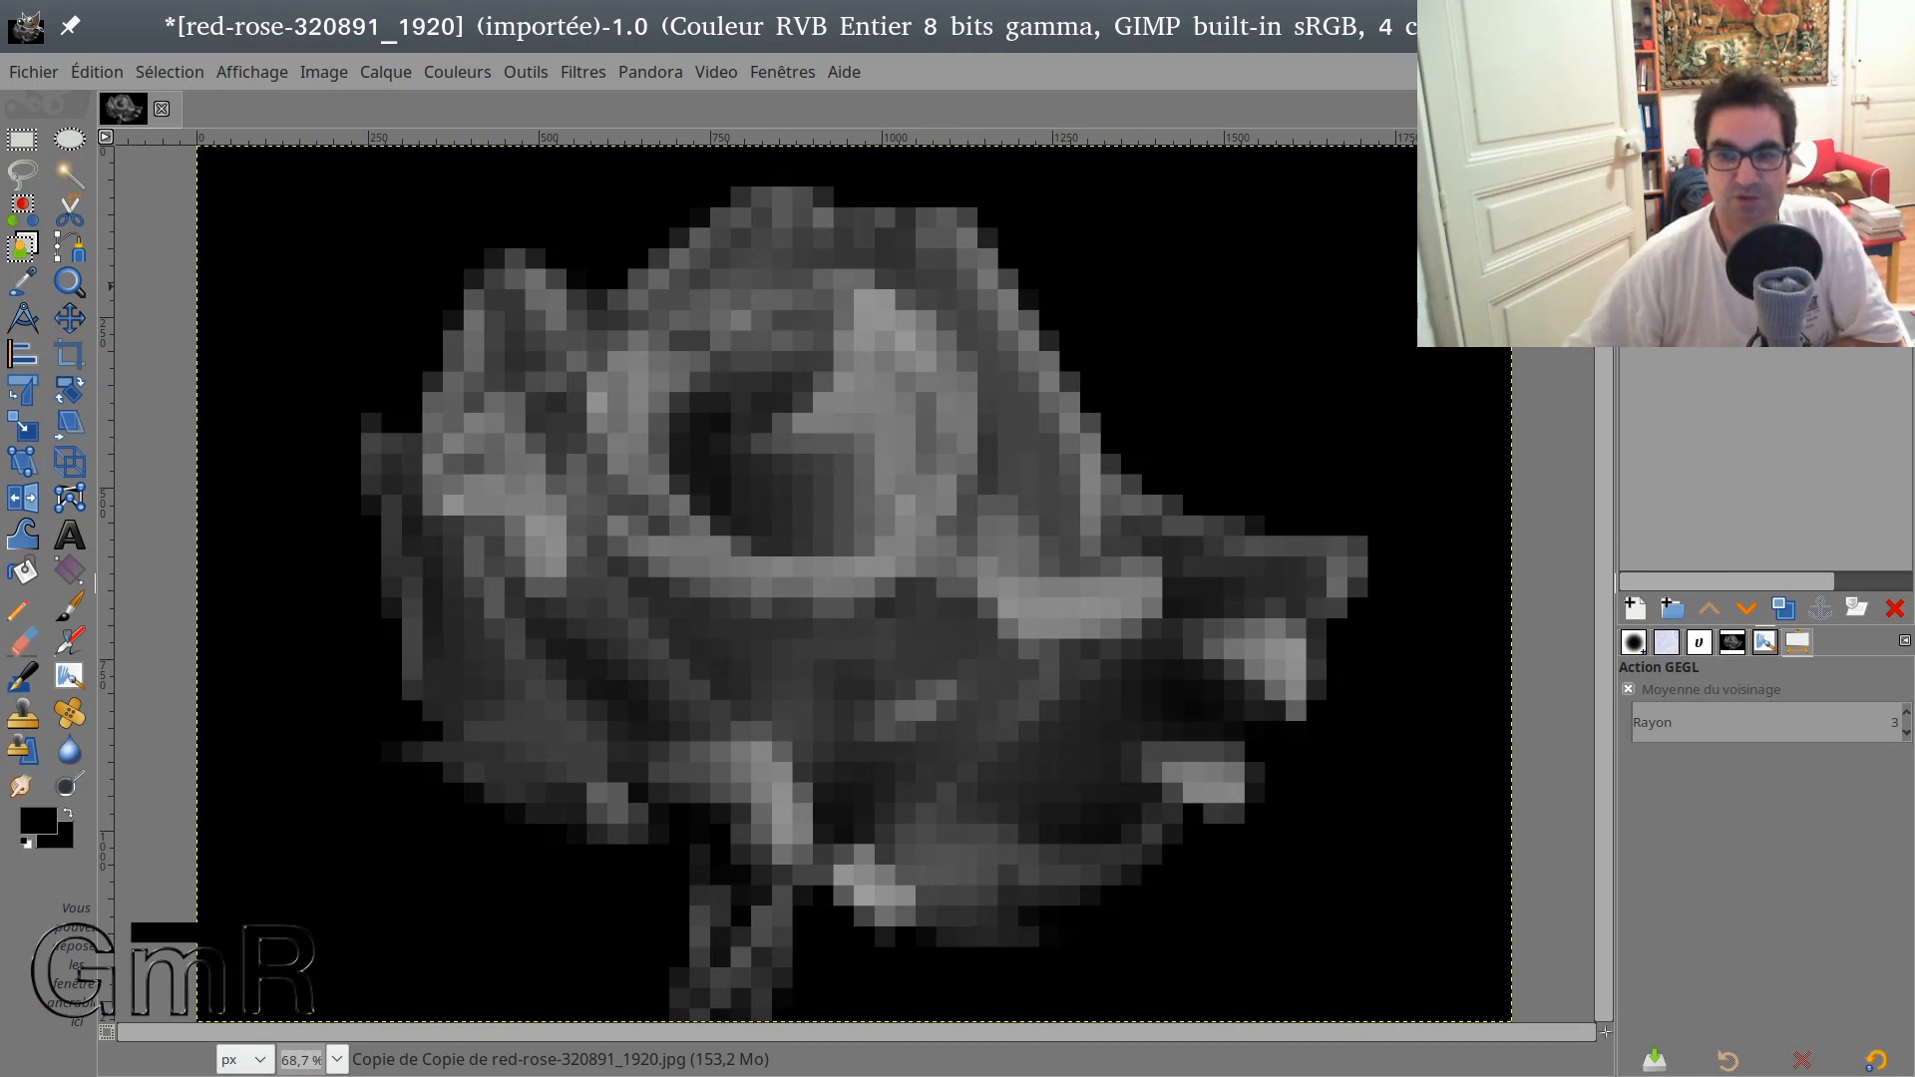
# Step: Compare the pixelated grayscale versions of the rose, viewing the image both at reduced size and enlarged
pyautogui.click(1633, 264)
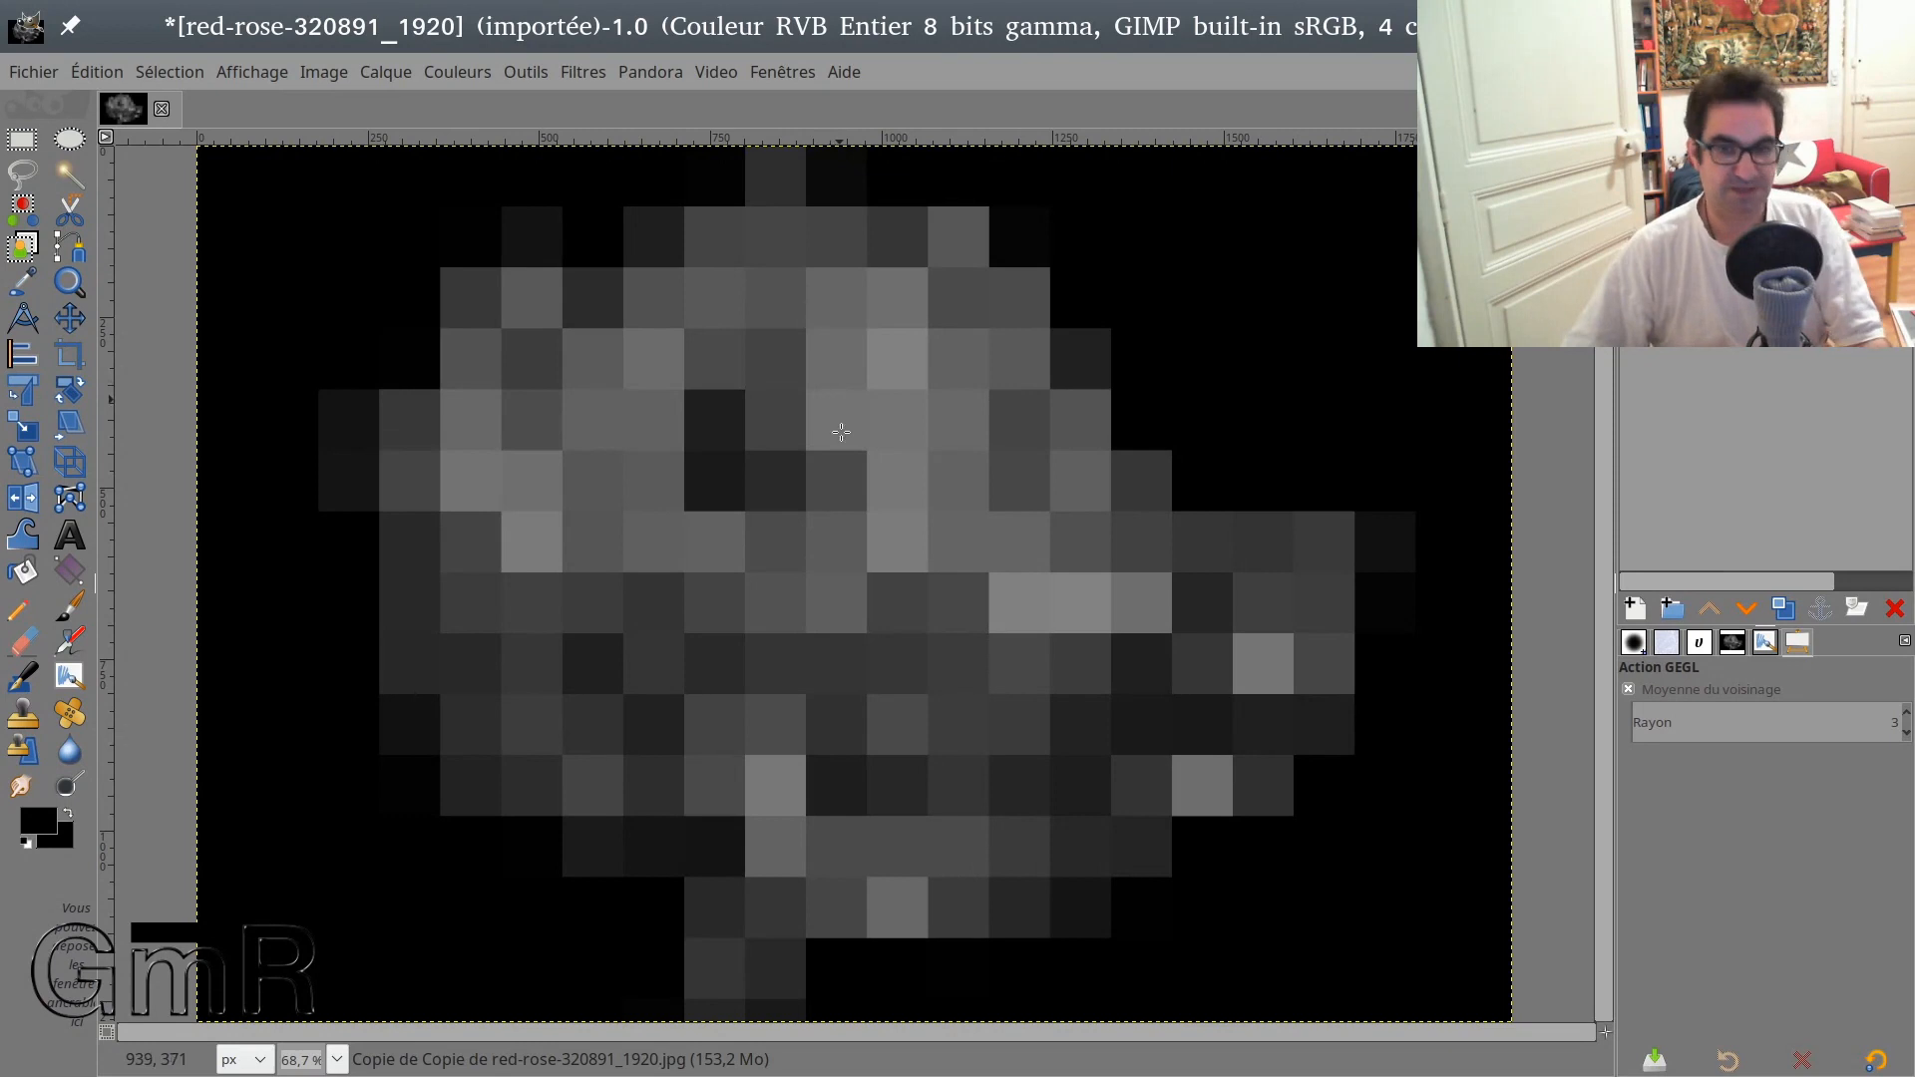
pyautogui.scroll(-5, 841, 431)
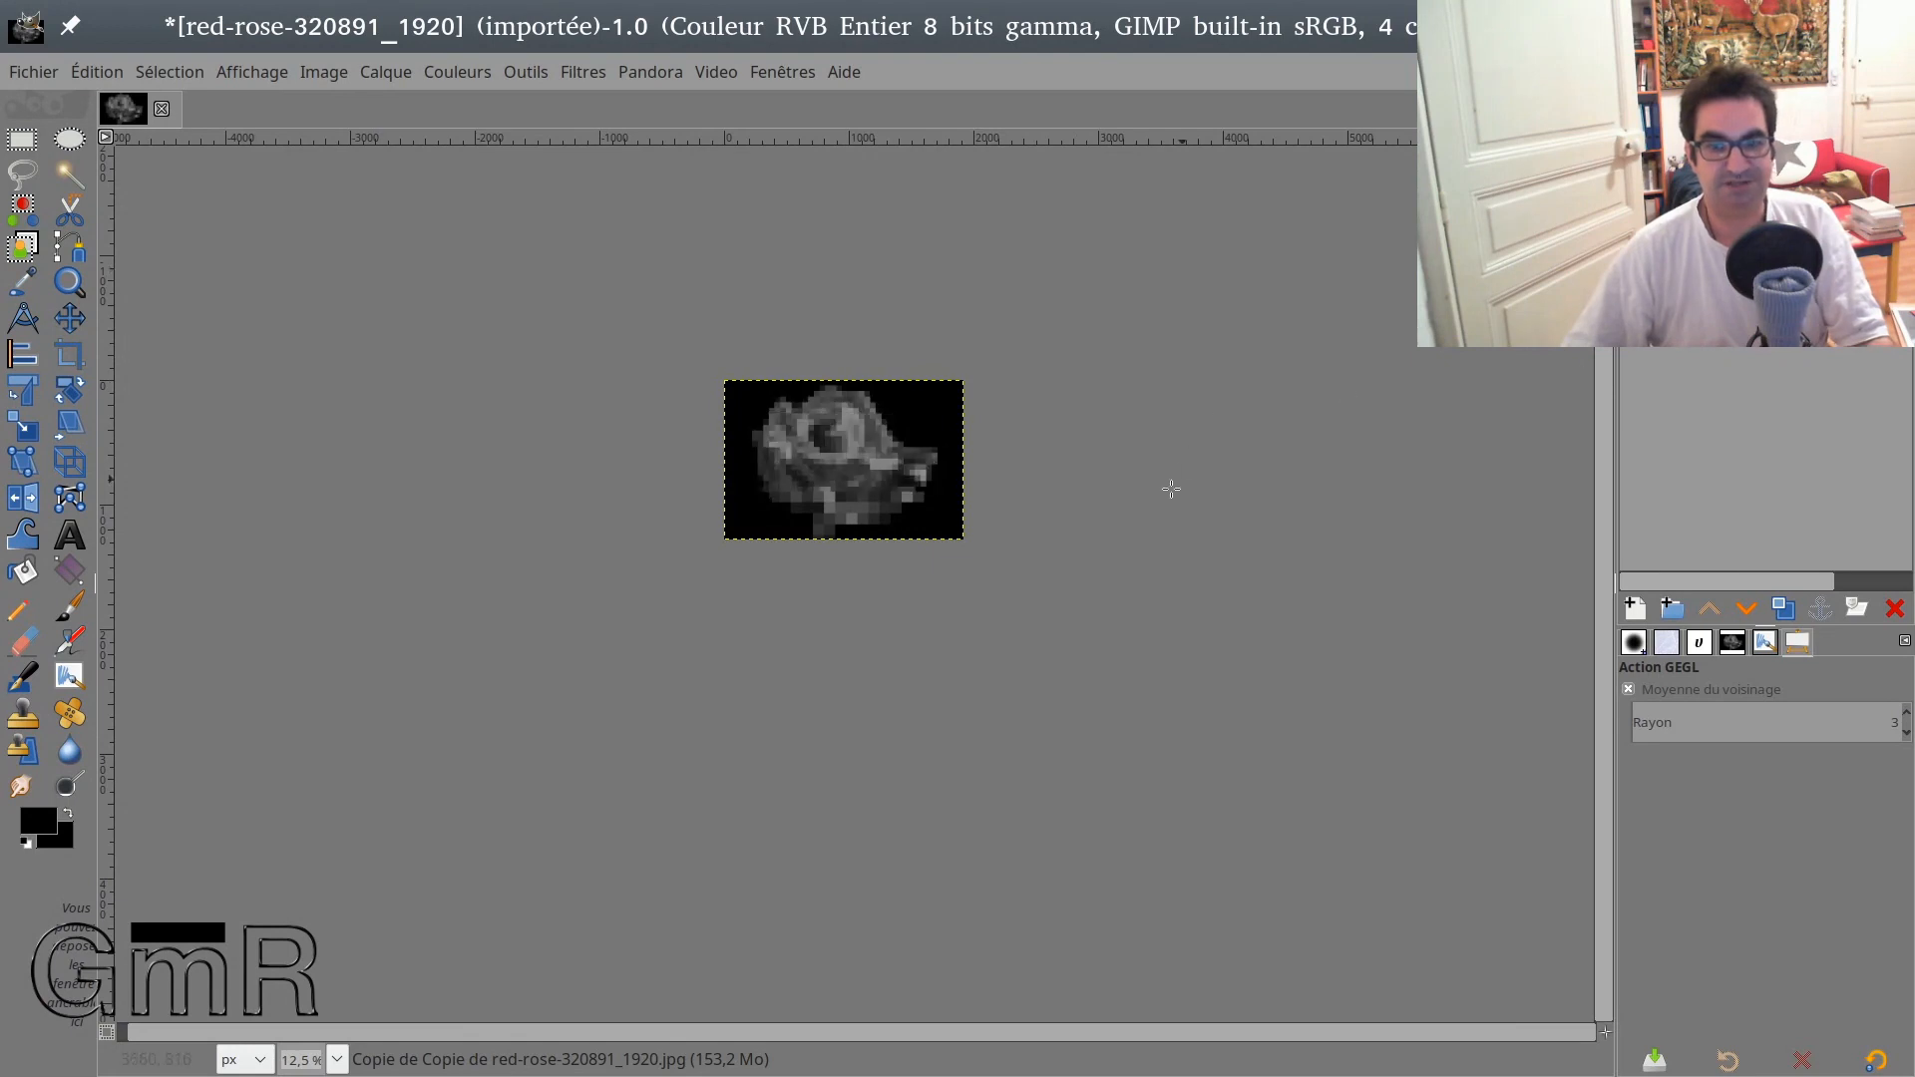
pyautogui.scroll(5, 852, 495)
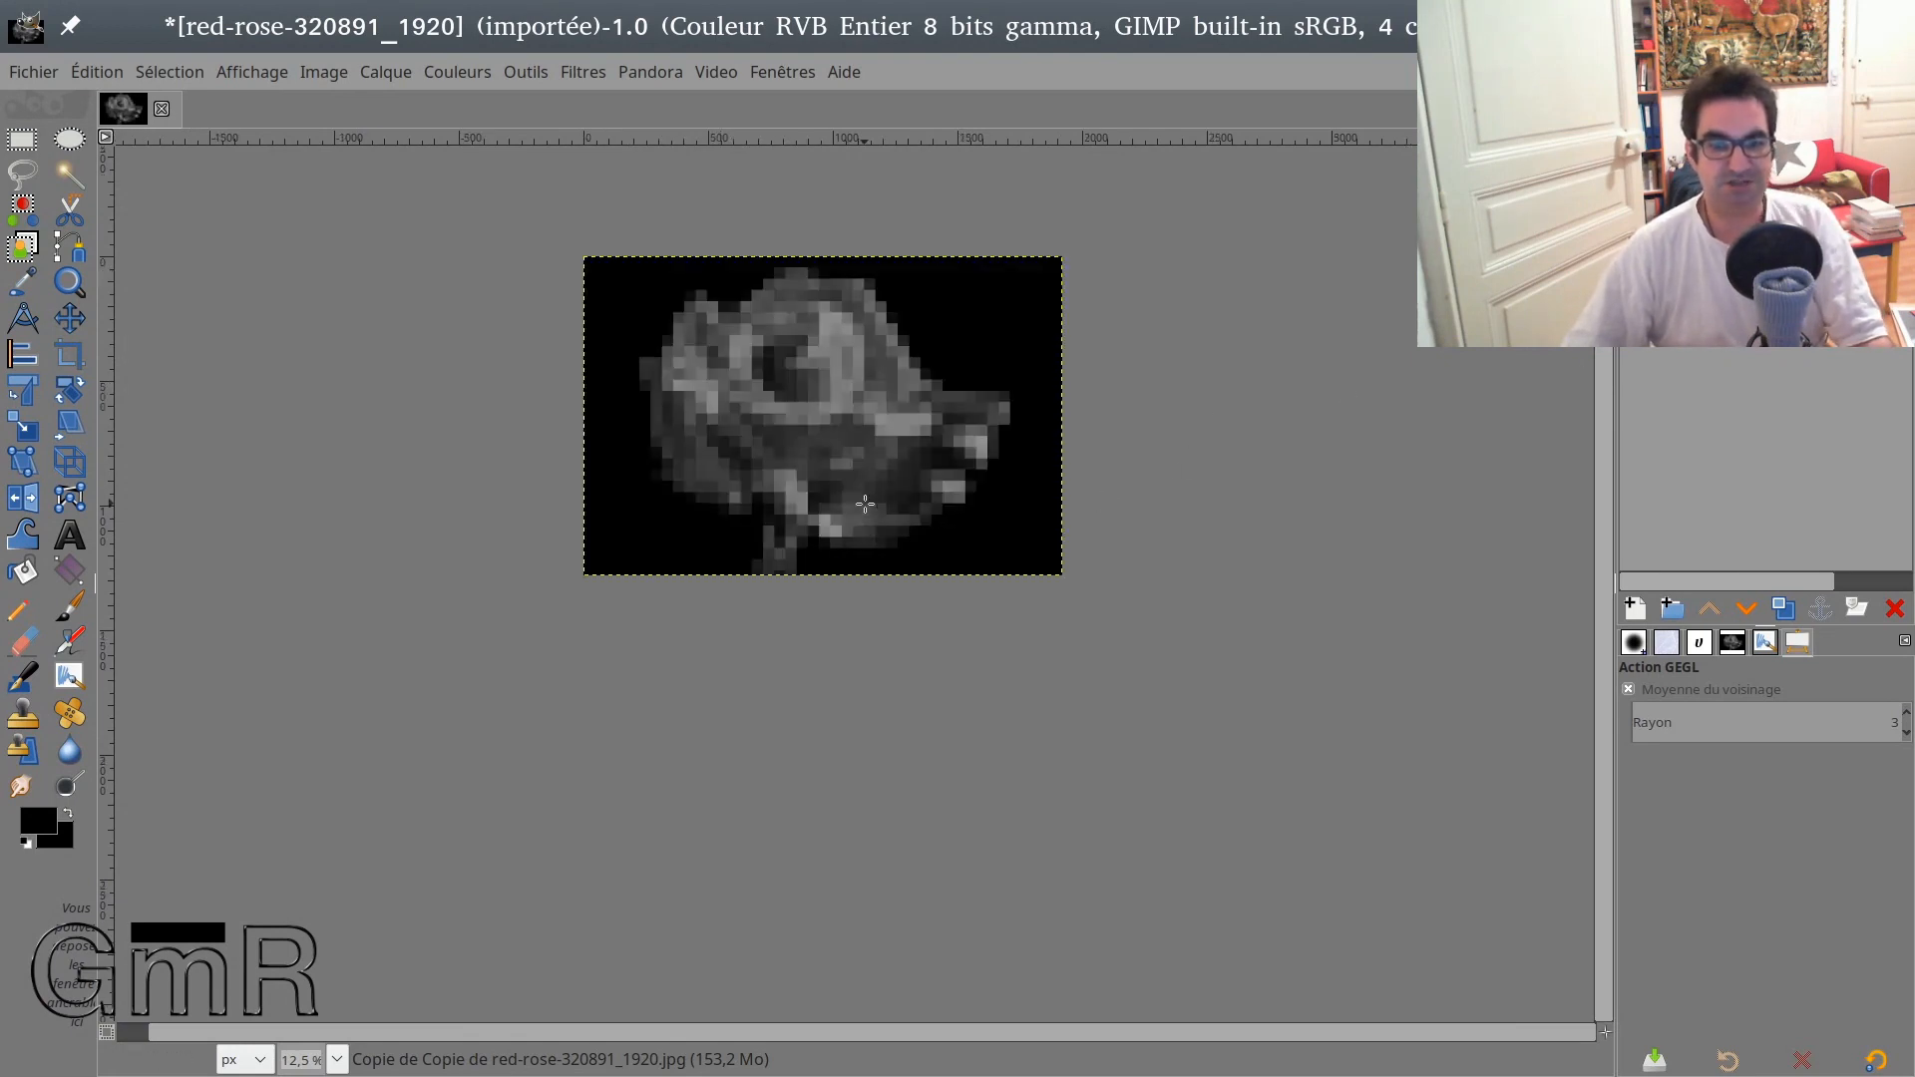
pyautogui.moveTo(813, 363); pyautogui.dragTo(934, 673)
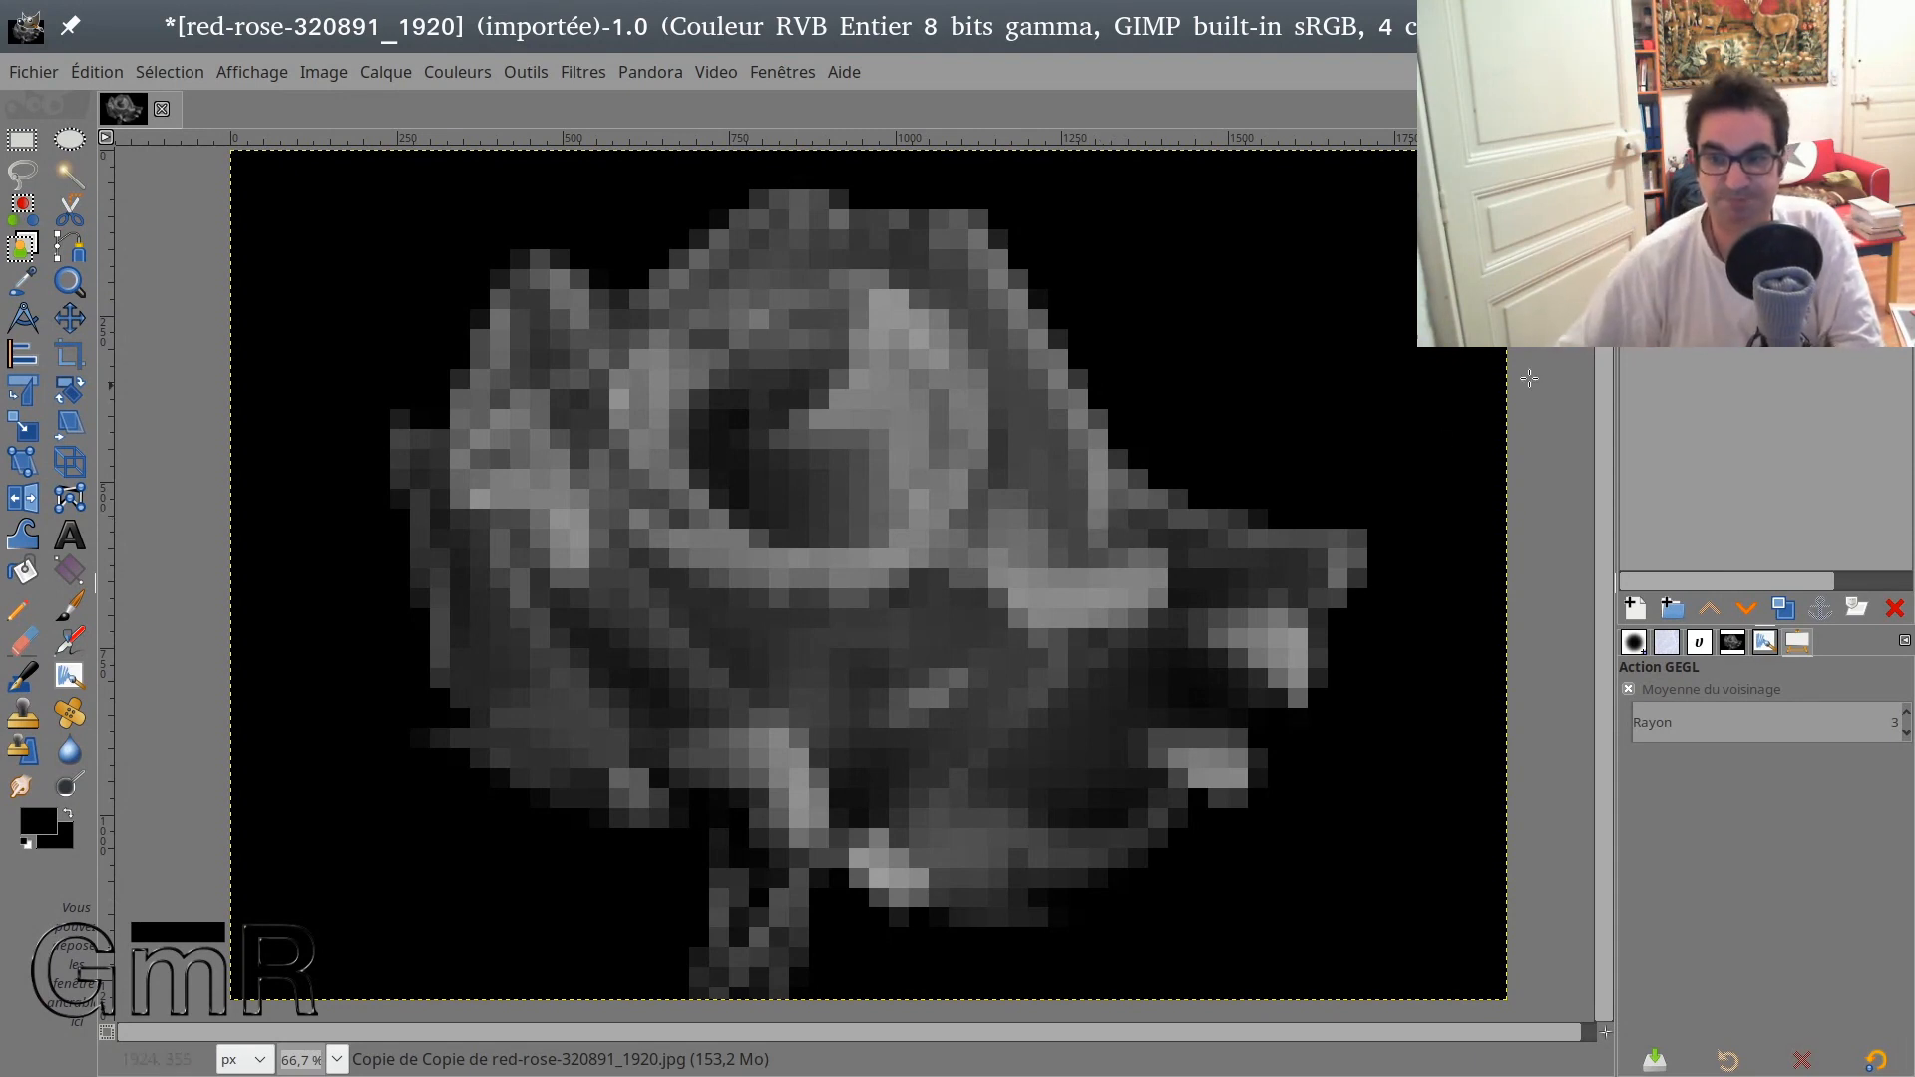
# Step: Bring back the unpixelated grayscale rose and examine the individual pixels of its petals at up to 6400 % zoom
pyautogui.hotkey('ctrl', 'z')
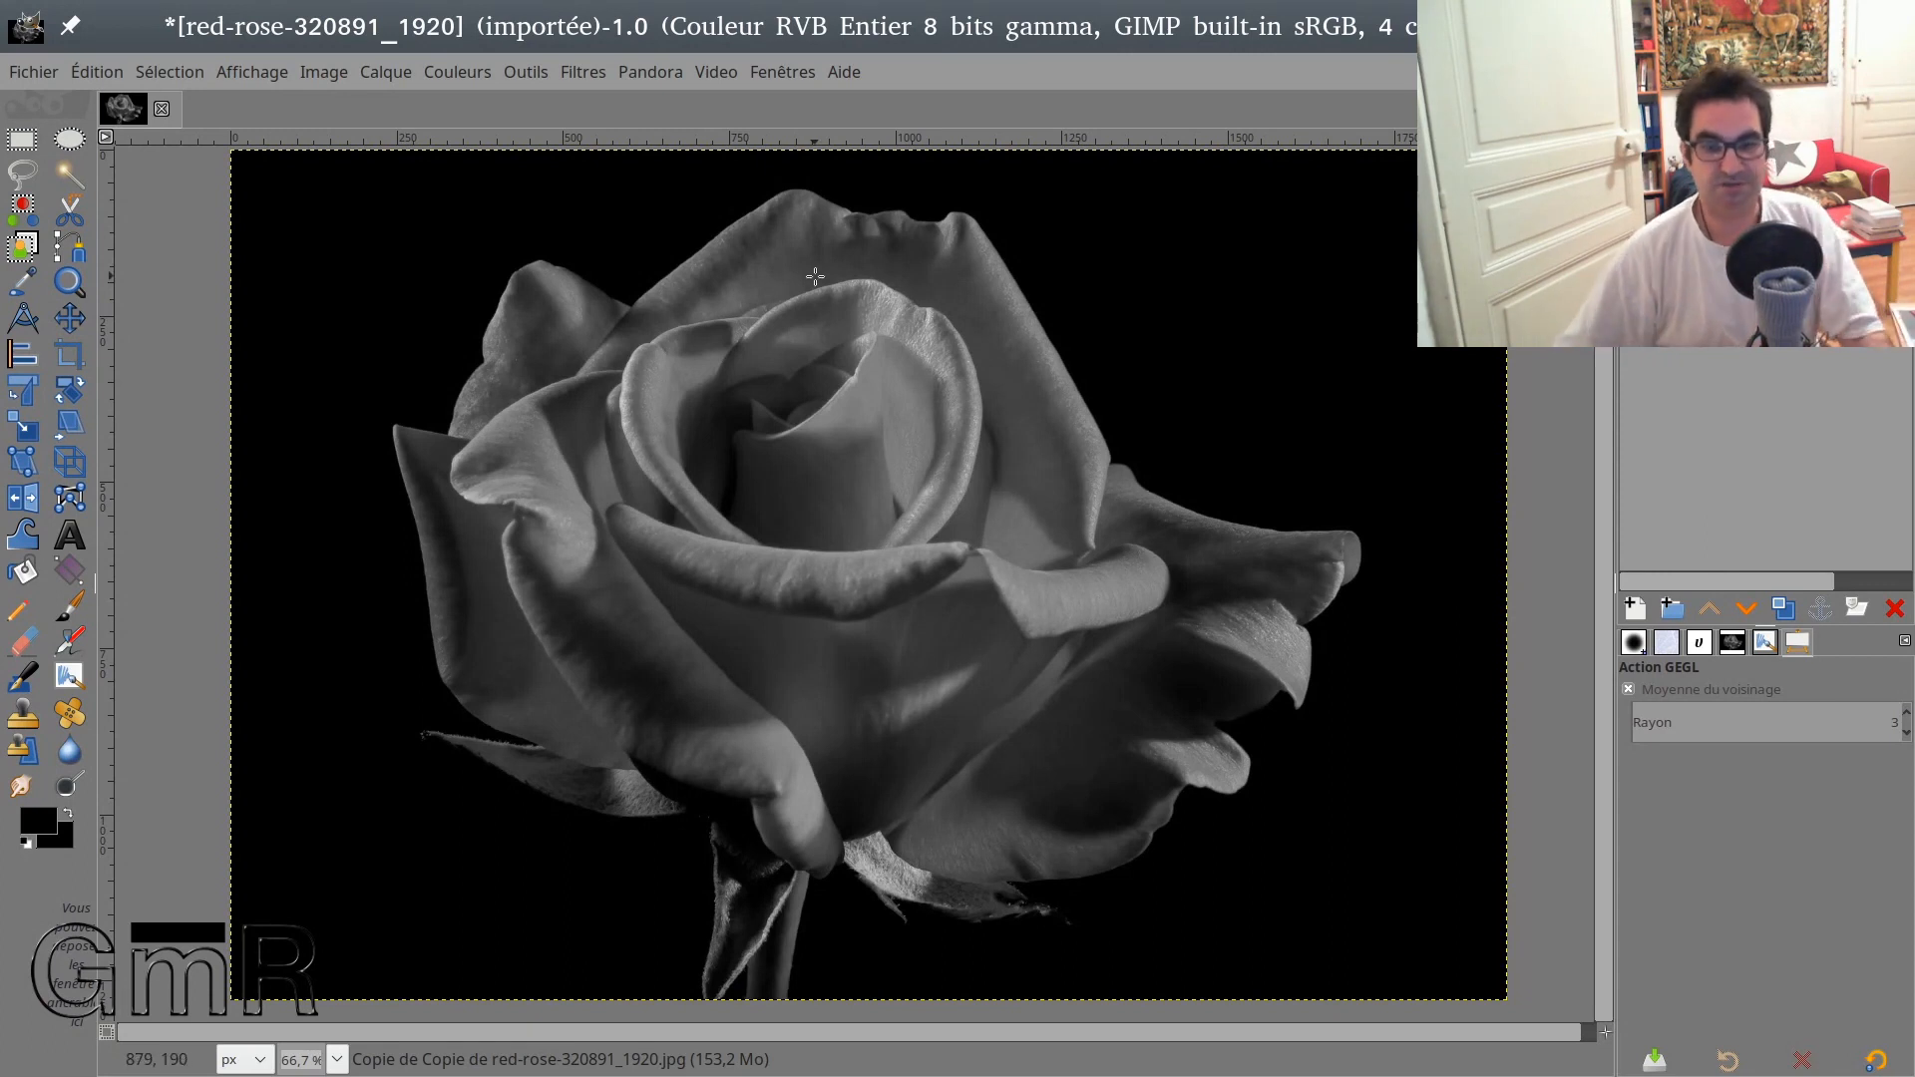
pyautogui.scroll(11, 881, 503)
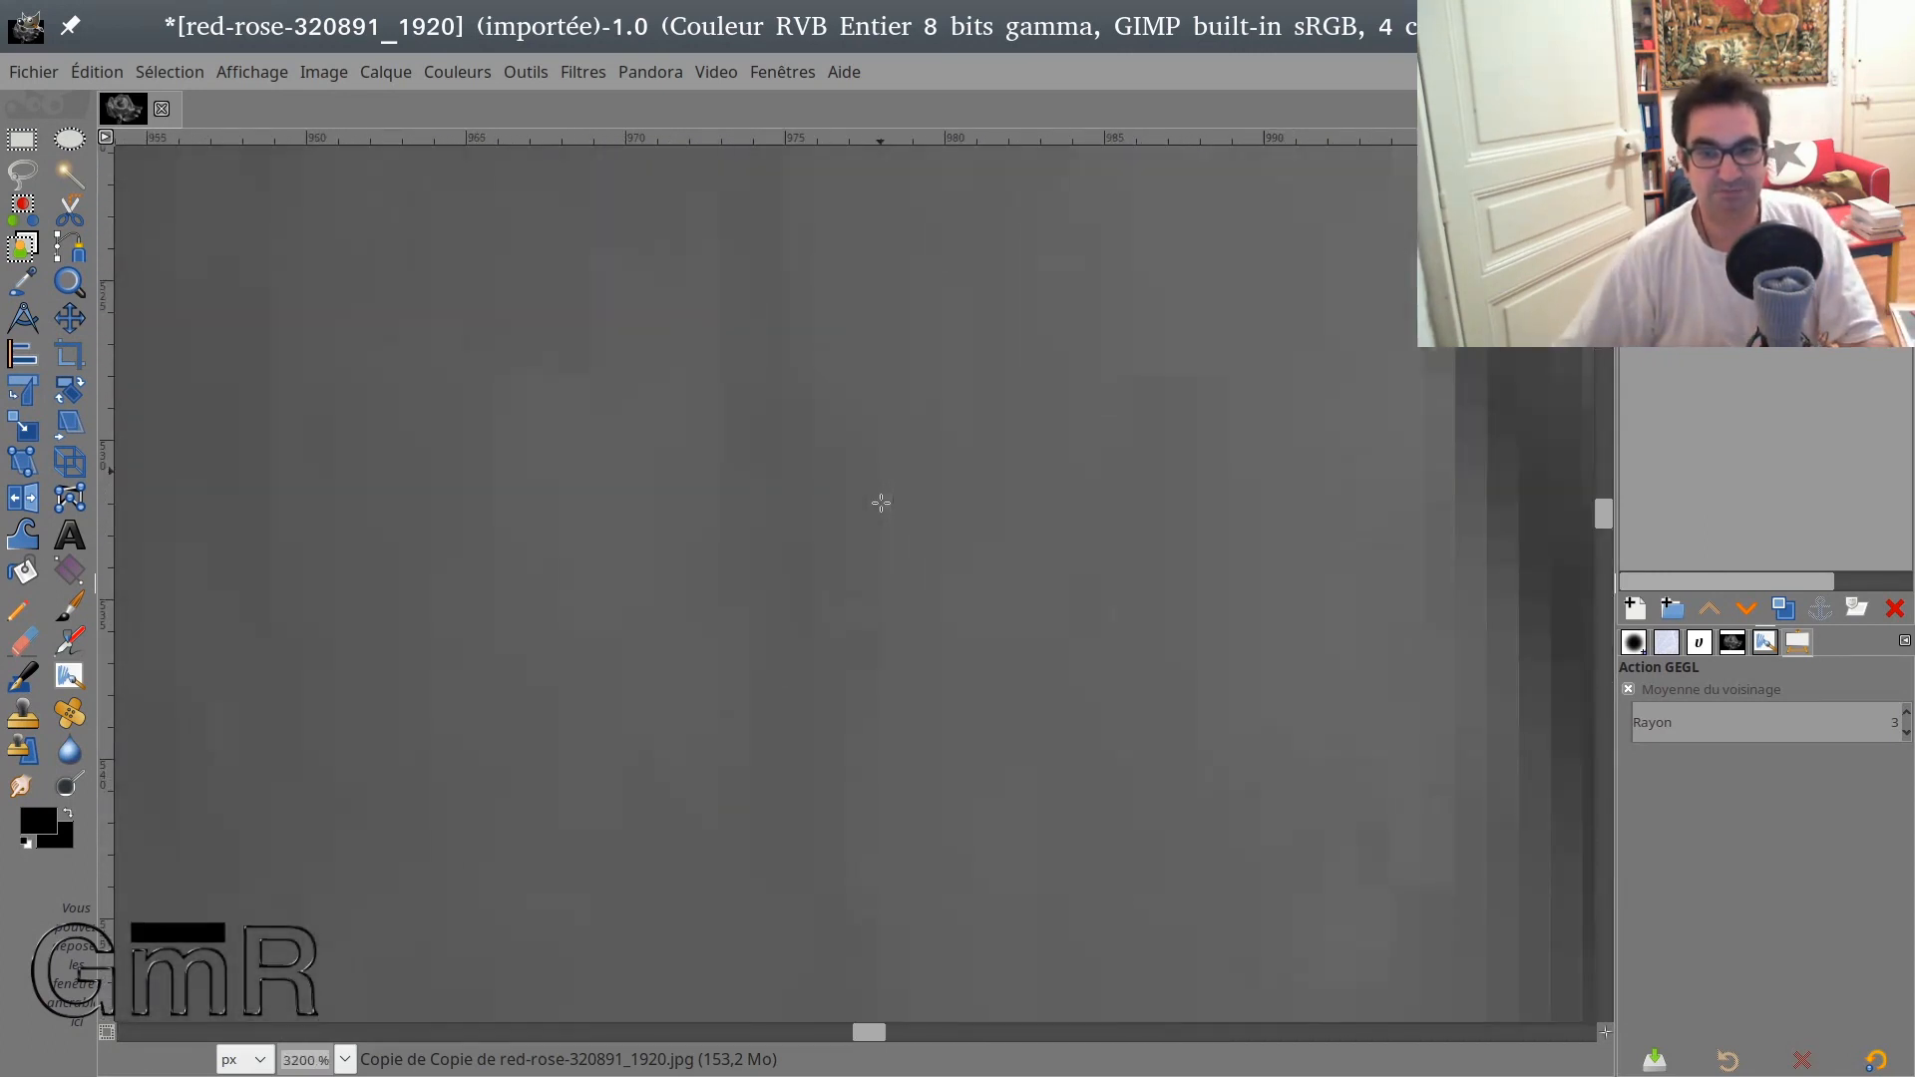
pyautogui.scroll(-2, 1325, 505)
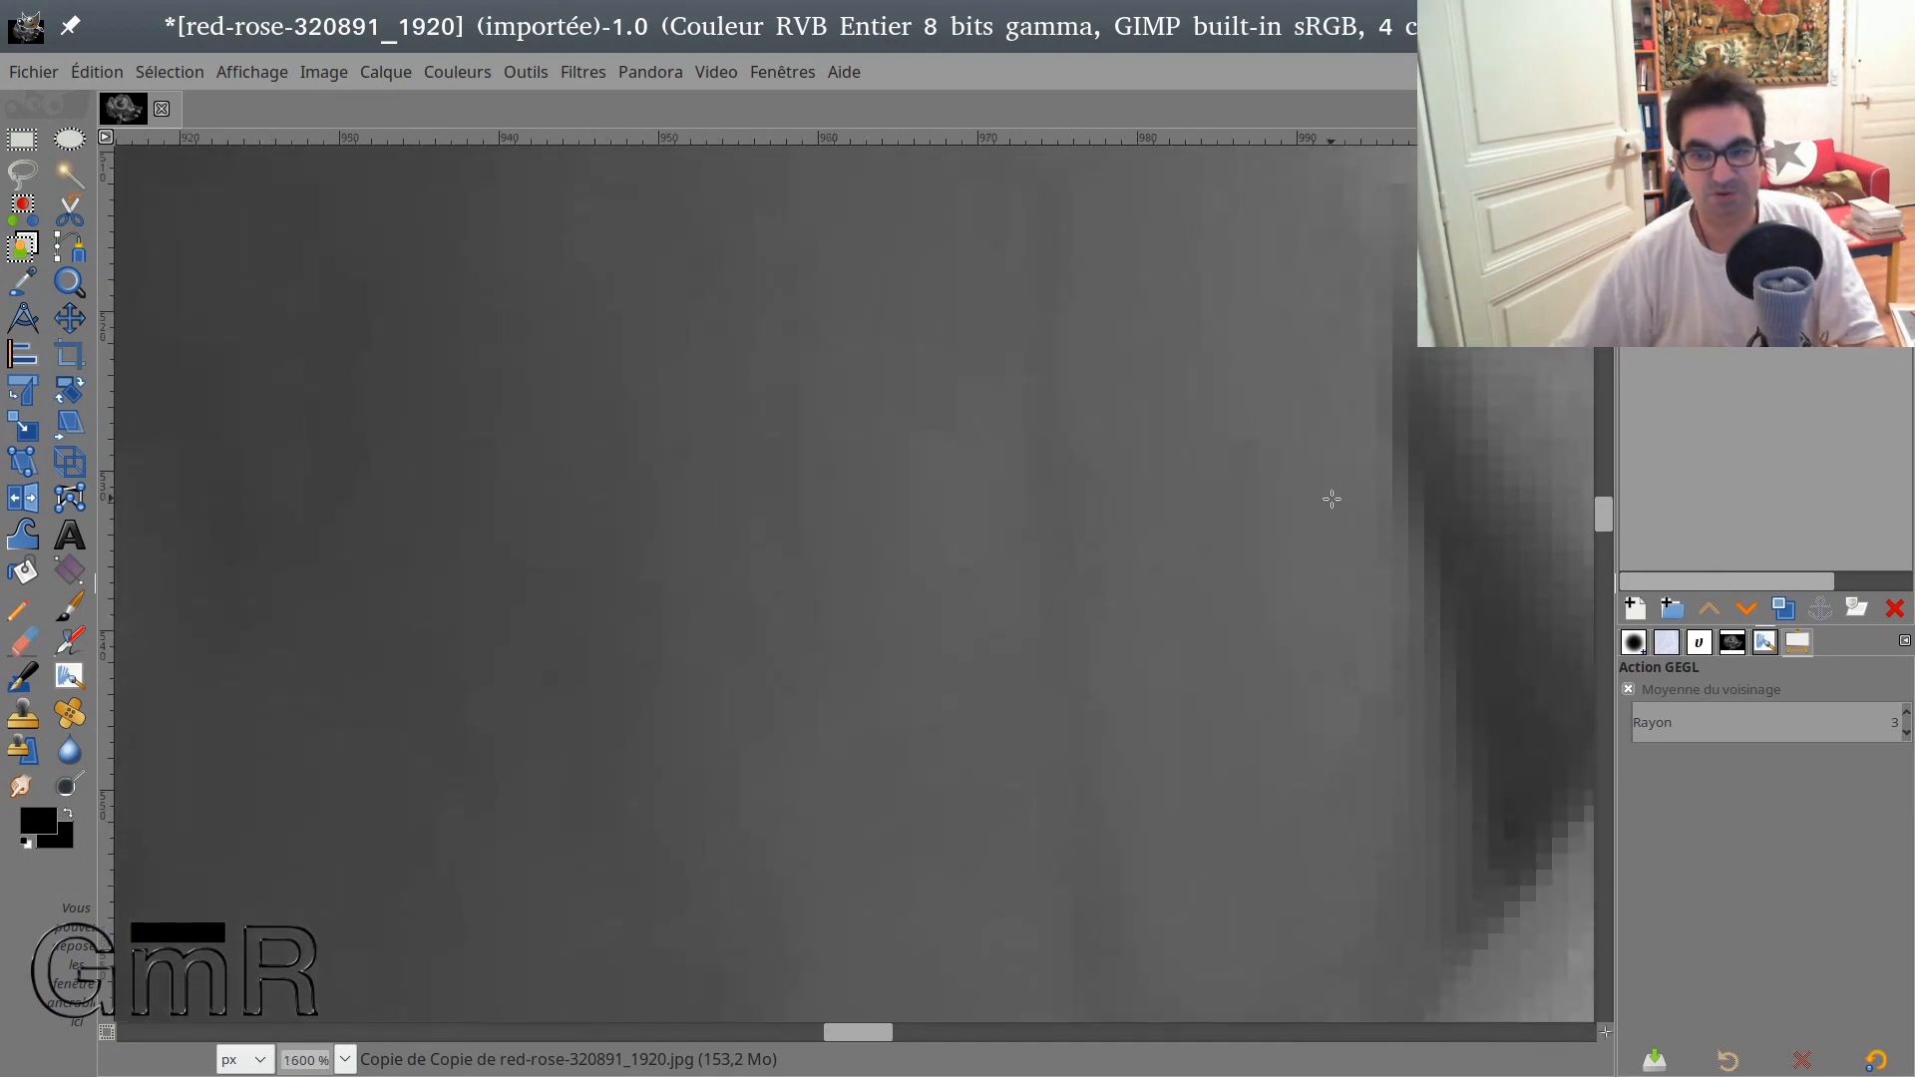
pyautogui.moveTo(1307, 448); pyautogui.dragTo(274, 702)
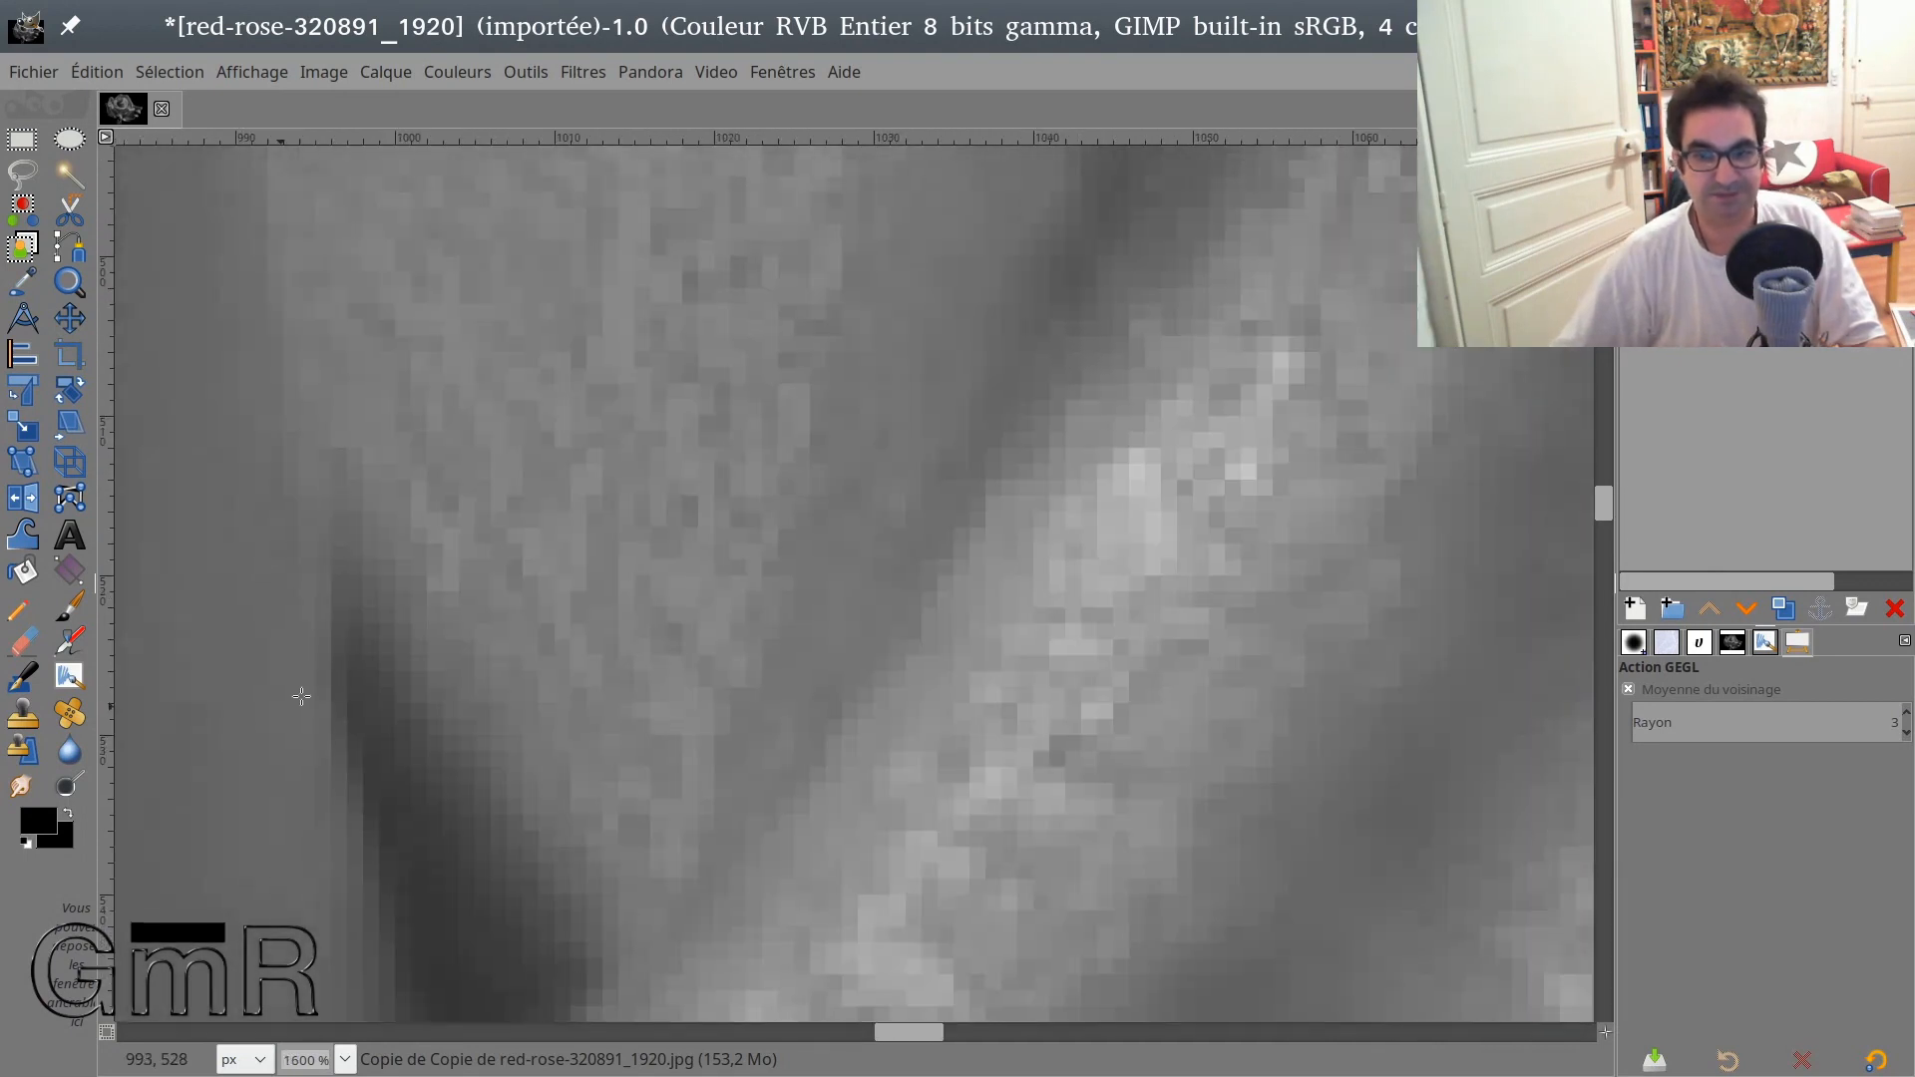
pyautogui.scroll(2, 616, 640)
pyautogui.scroll(2, 616, 639)
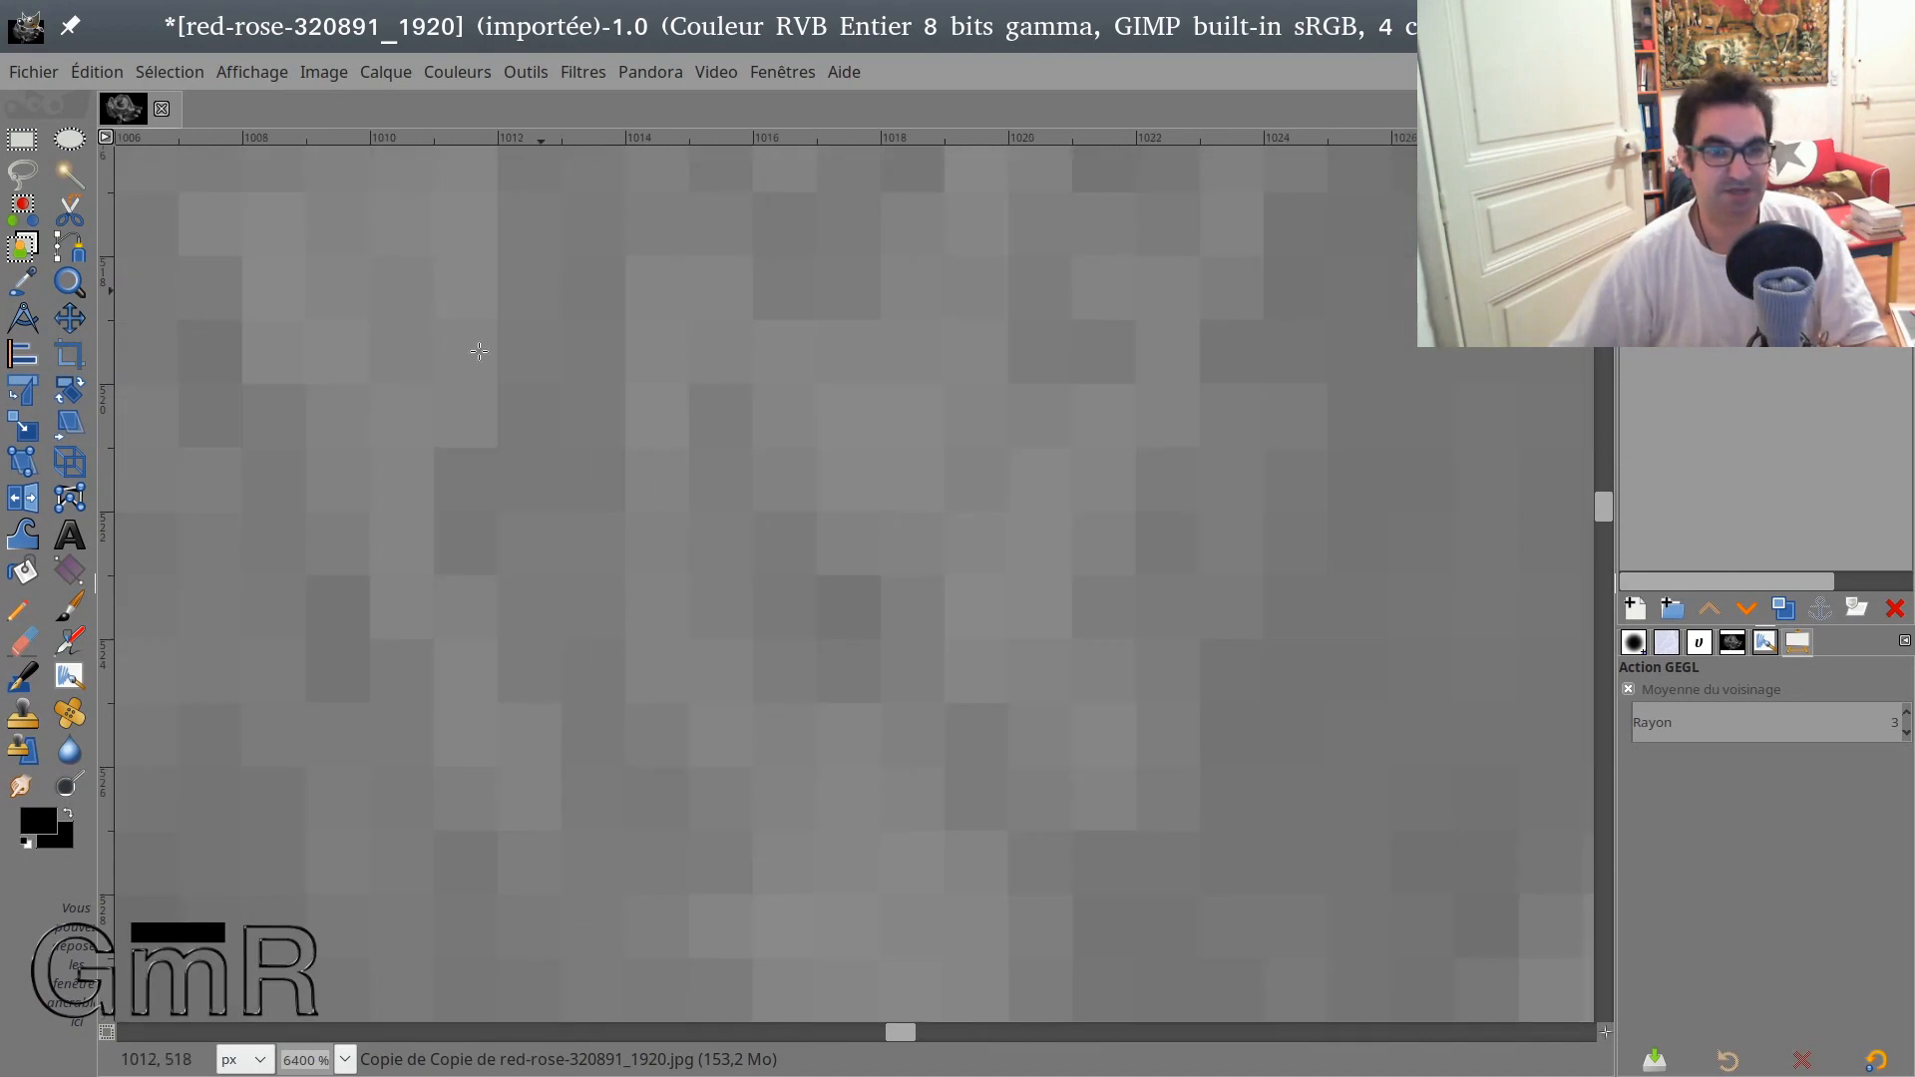
pyautogui.scroll(-4, 774, 564)
pyautogui.scroll(-6, 774, 564)
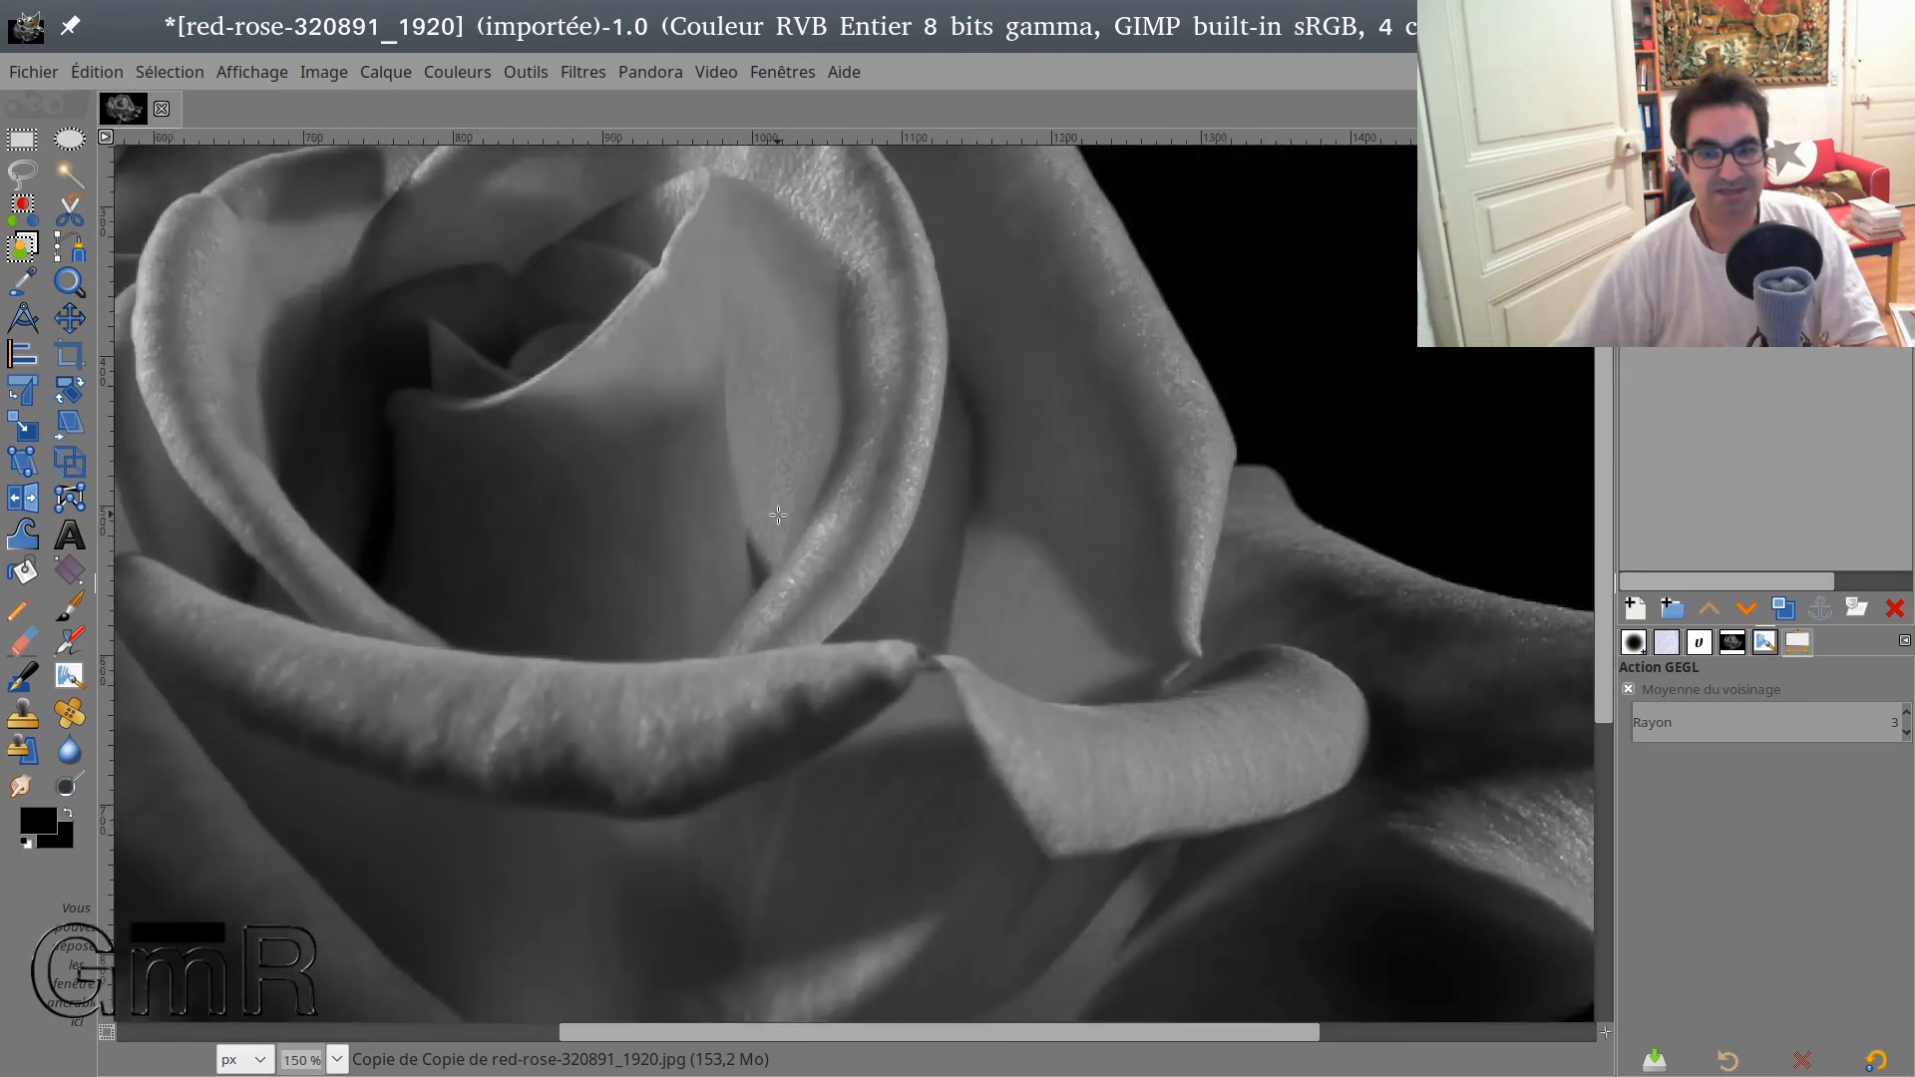
pyautogui.scroll(-2, 778, 514)
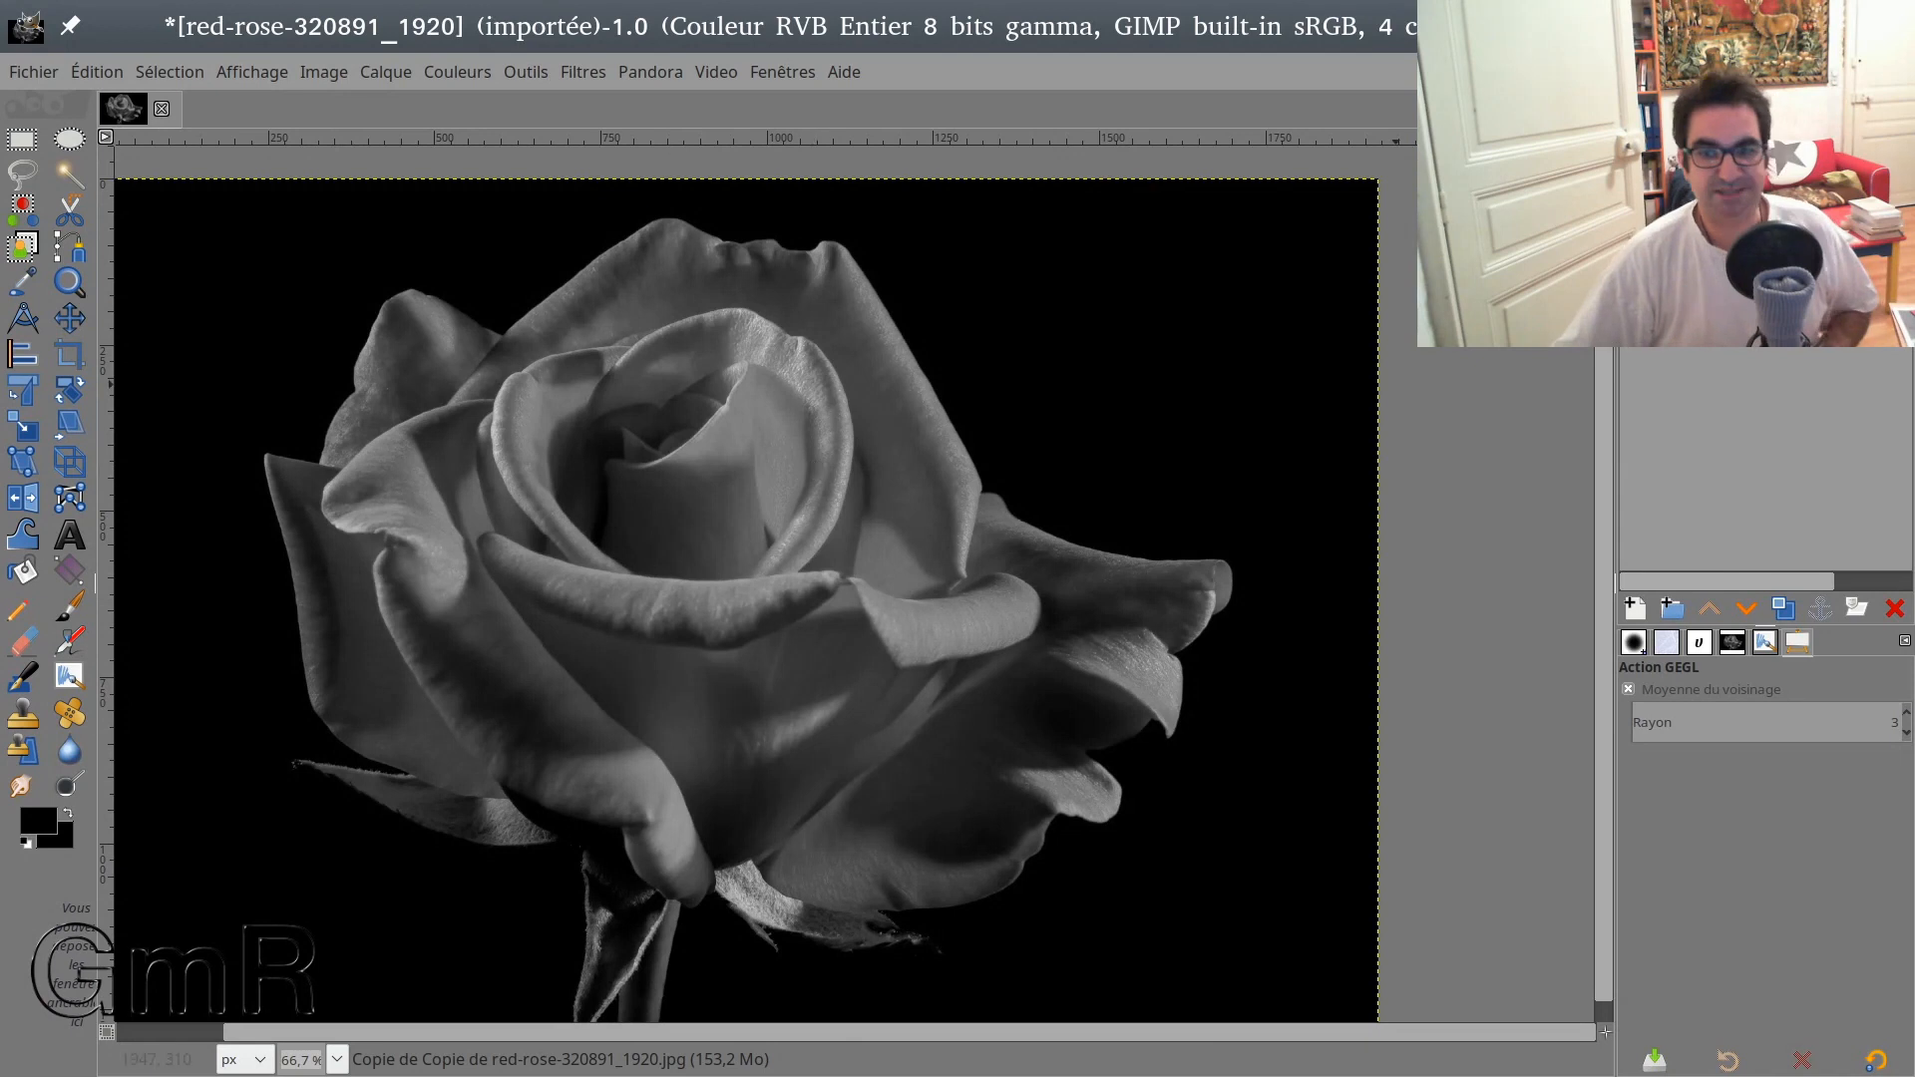
# Step: Show the pixelated grayscale rose again and compare it with the colour photo open in Gwenview
pyautogui.click(1636, 252)
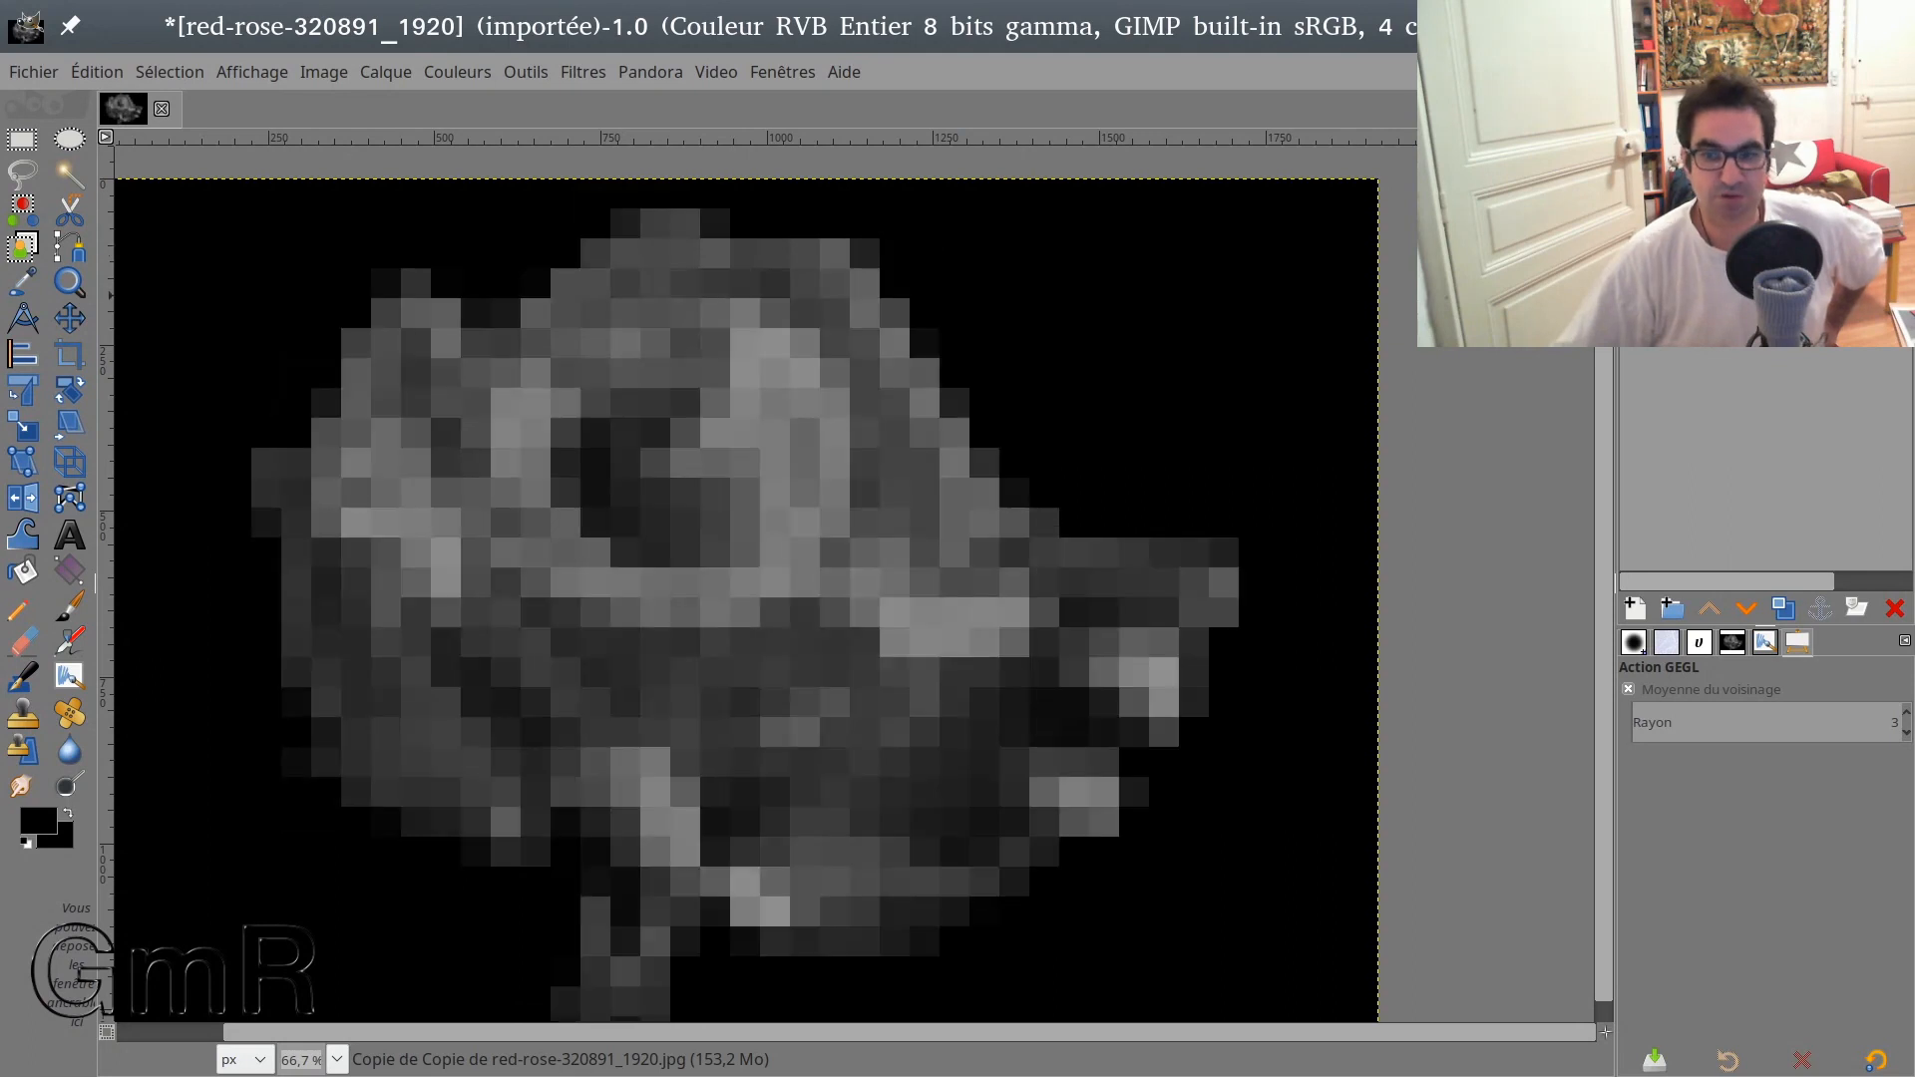
pyautogui.moveTo(0, 429); pyautogui.dragTo(1794, 339)
pyautogui.moveTo(1169, 330); pyautogui.dragTo(1125, 244)
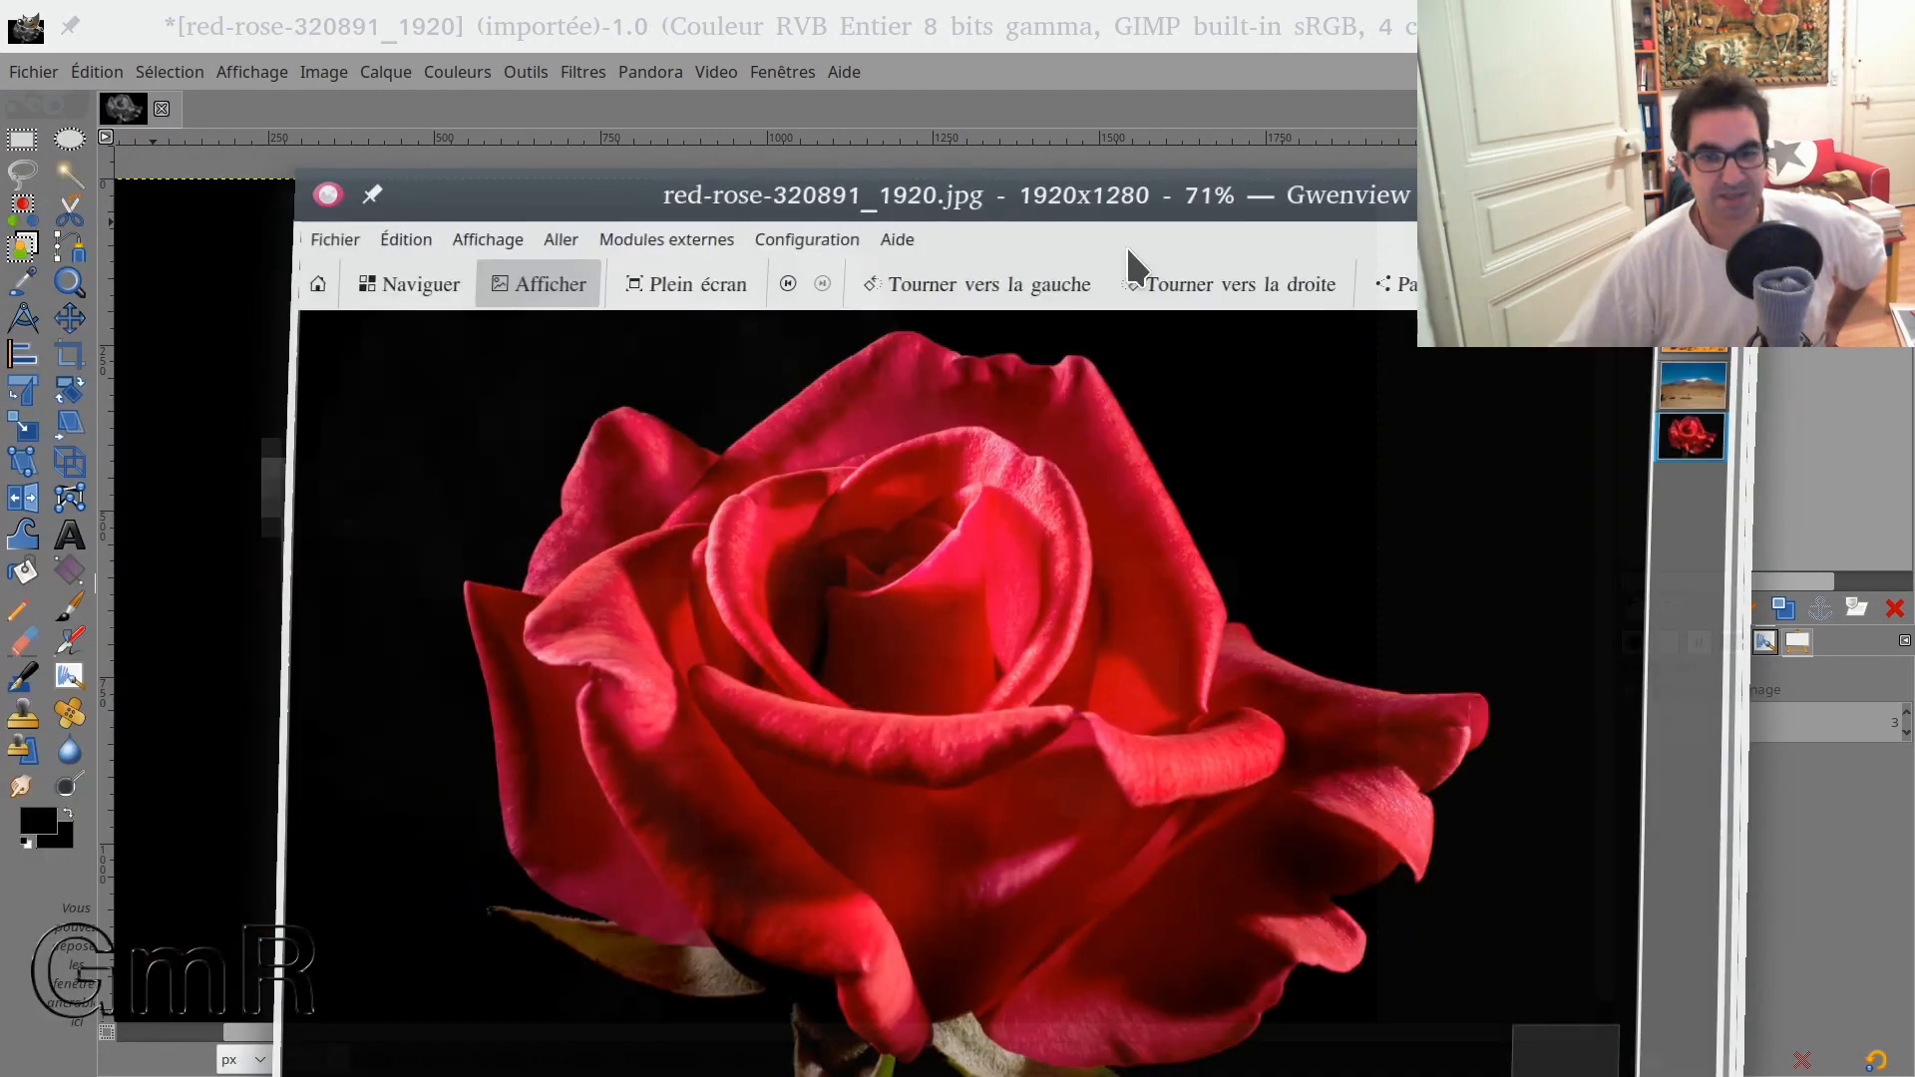
pyautogui.doubleClick(1120, 200)
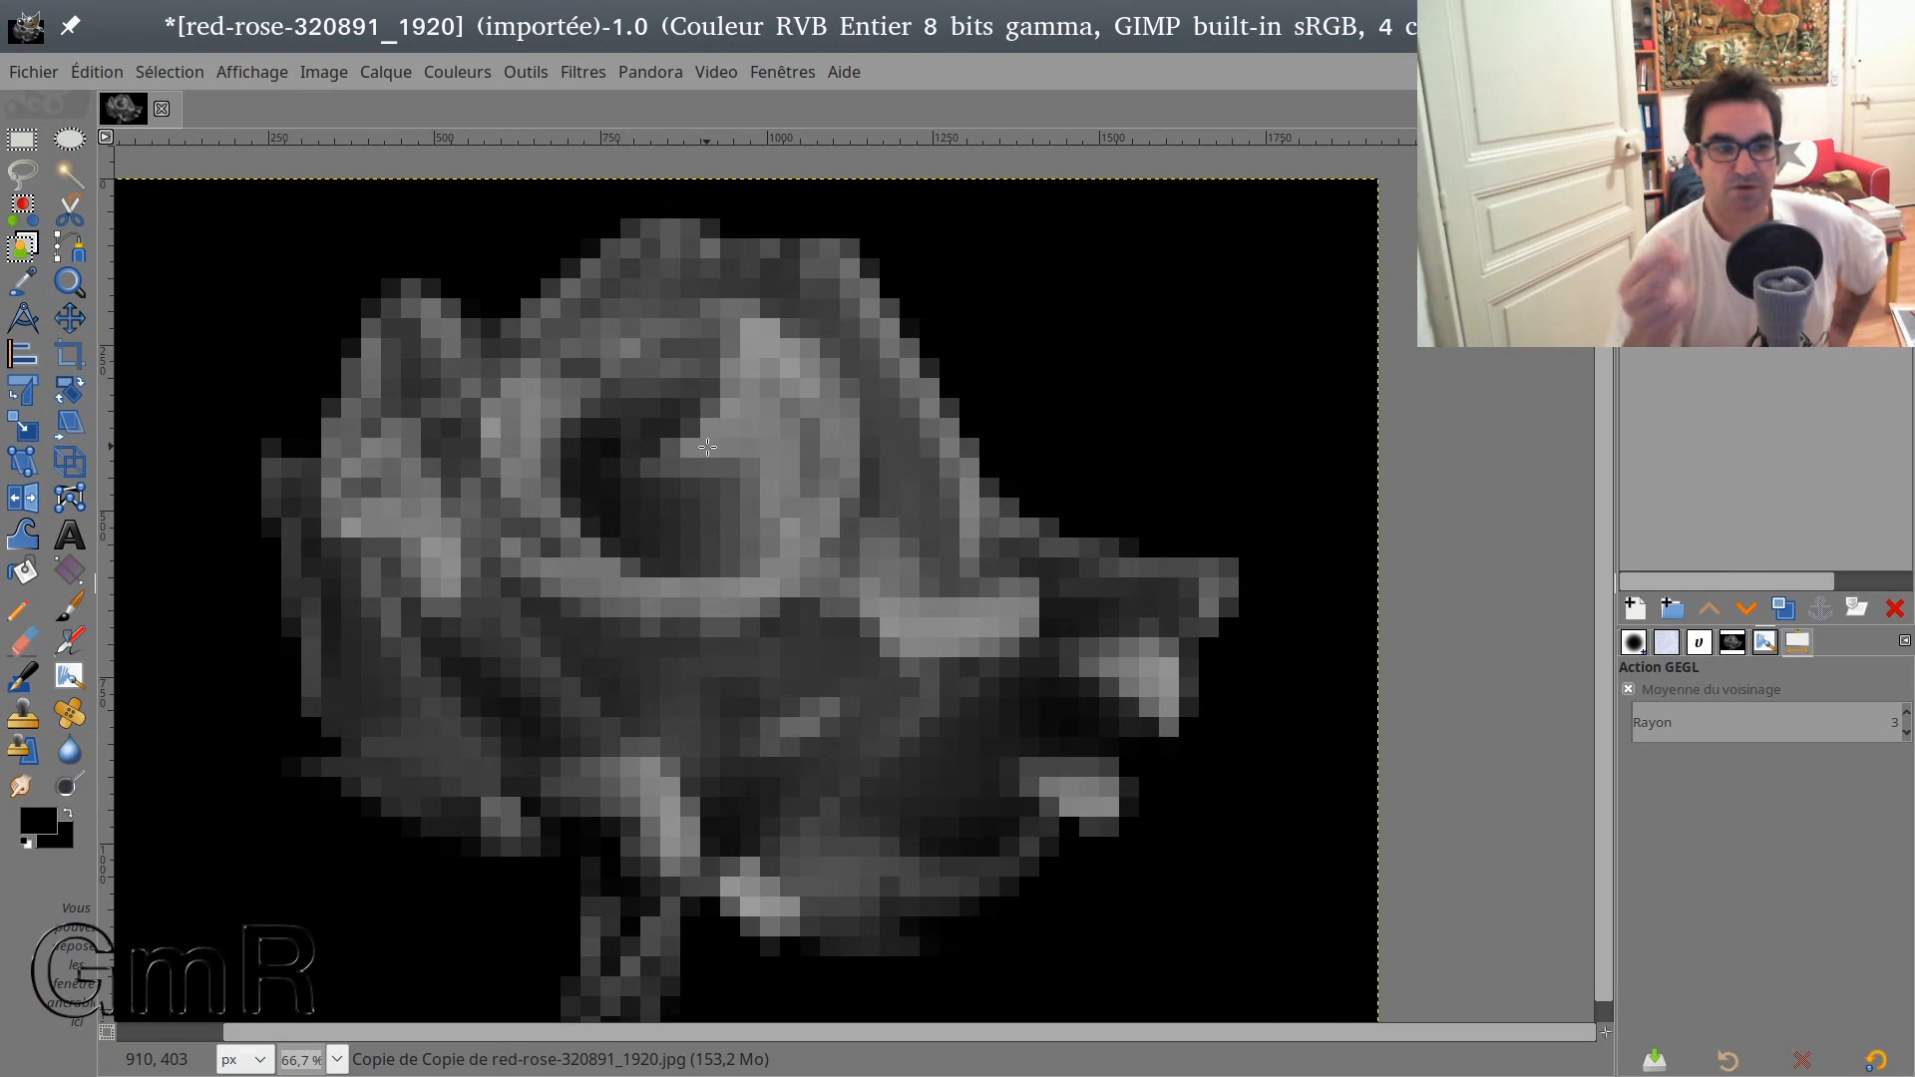
pyautogui.moveTo(2, 90); pyautogui.dragTo(1145, 60)
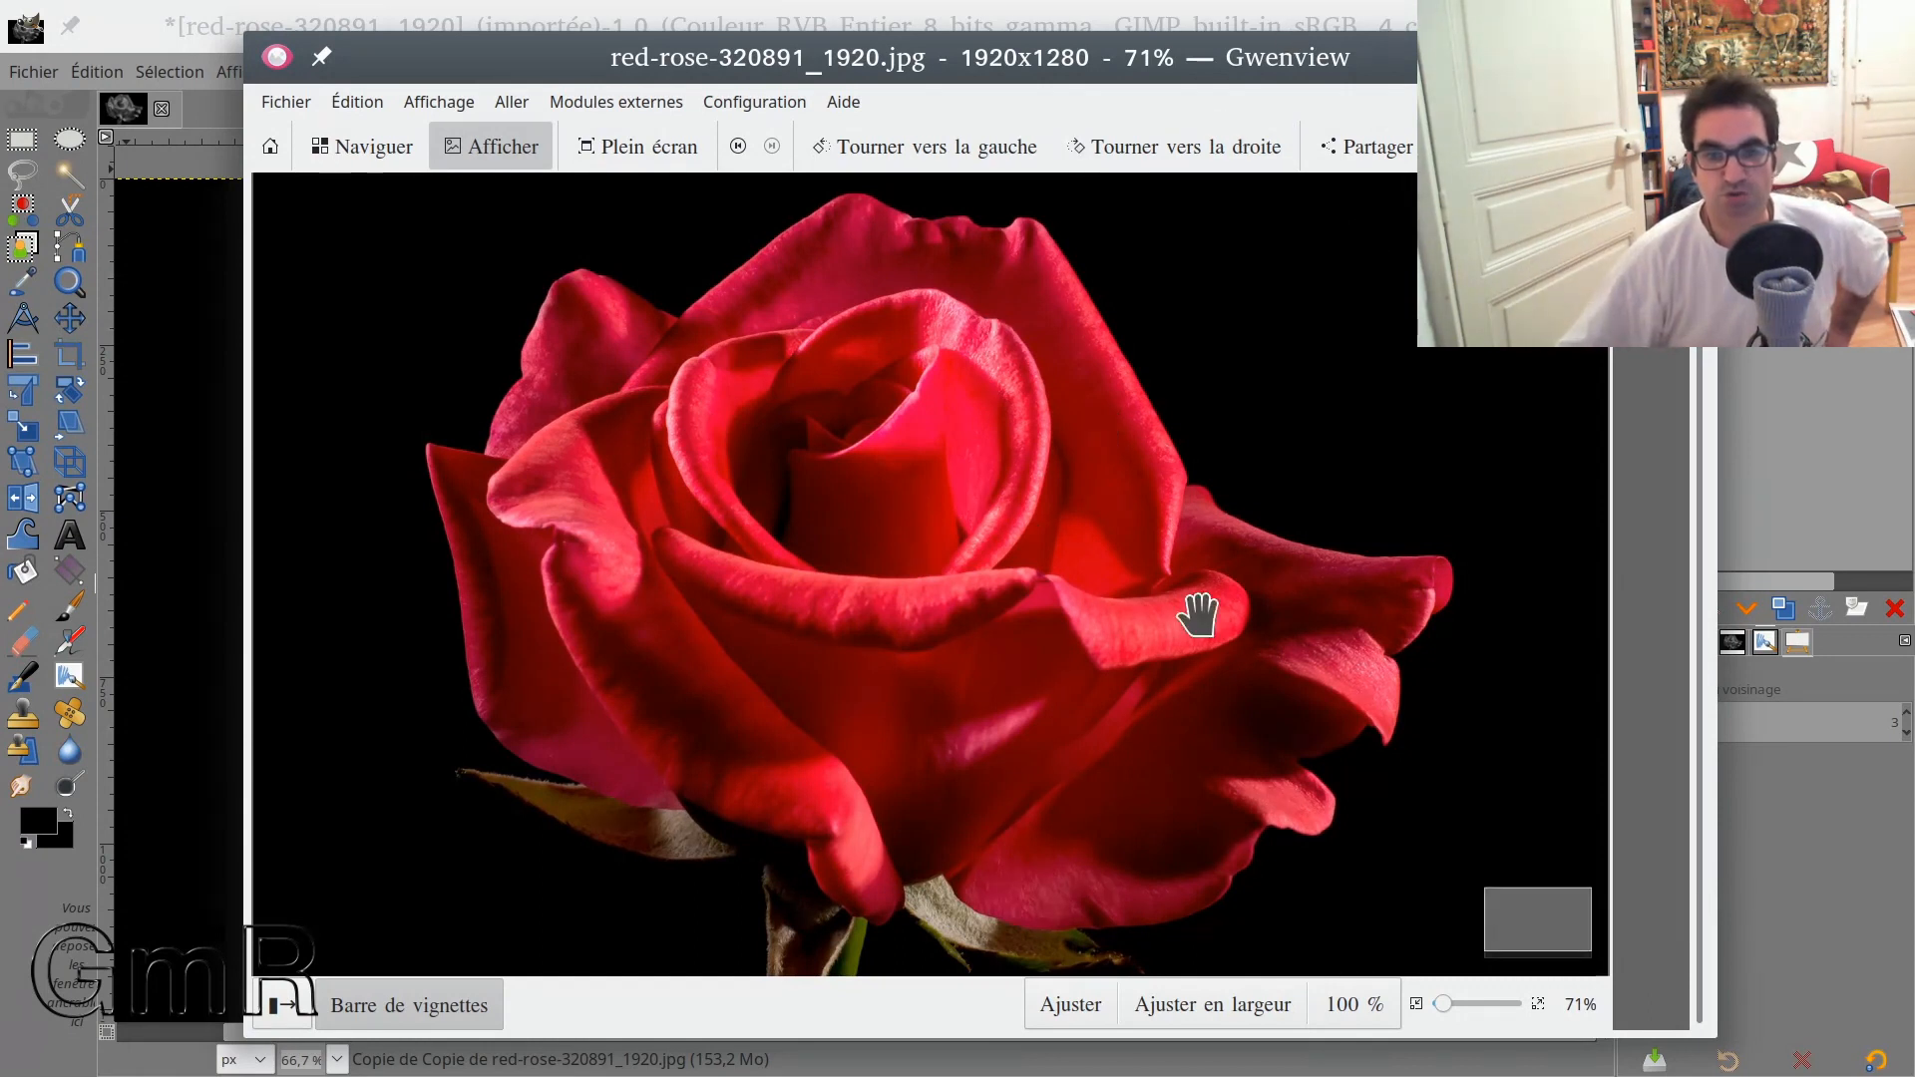
pyautogui.click(1693, 57)
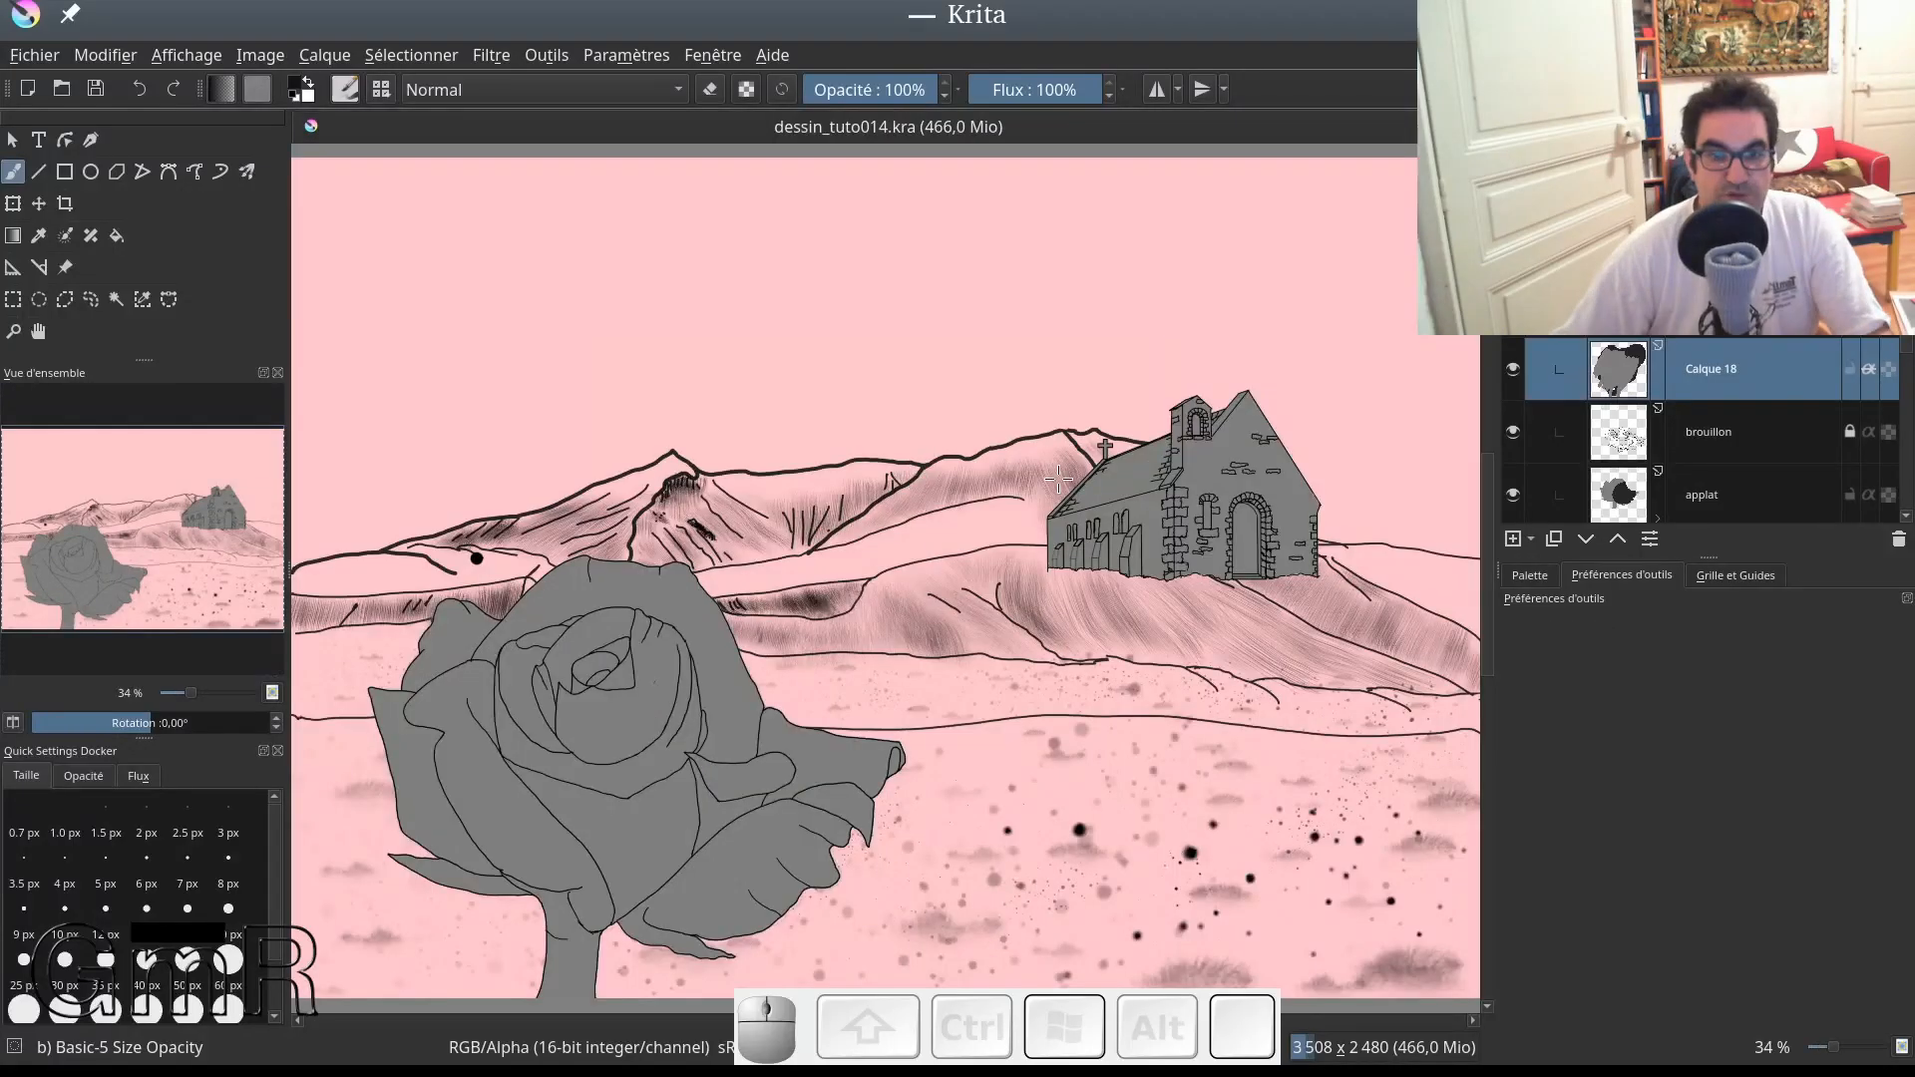
# Step: Move the grayscale rose reference image onto the pink canvas beside the grey rose silhouette and scale it down
pyautogui.keyDown('ctrl'); pyautogui.click(967, 431); pyautogui.keyUp('ctrl')
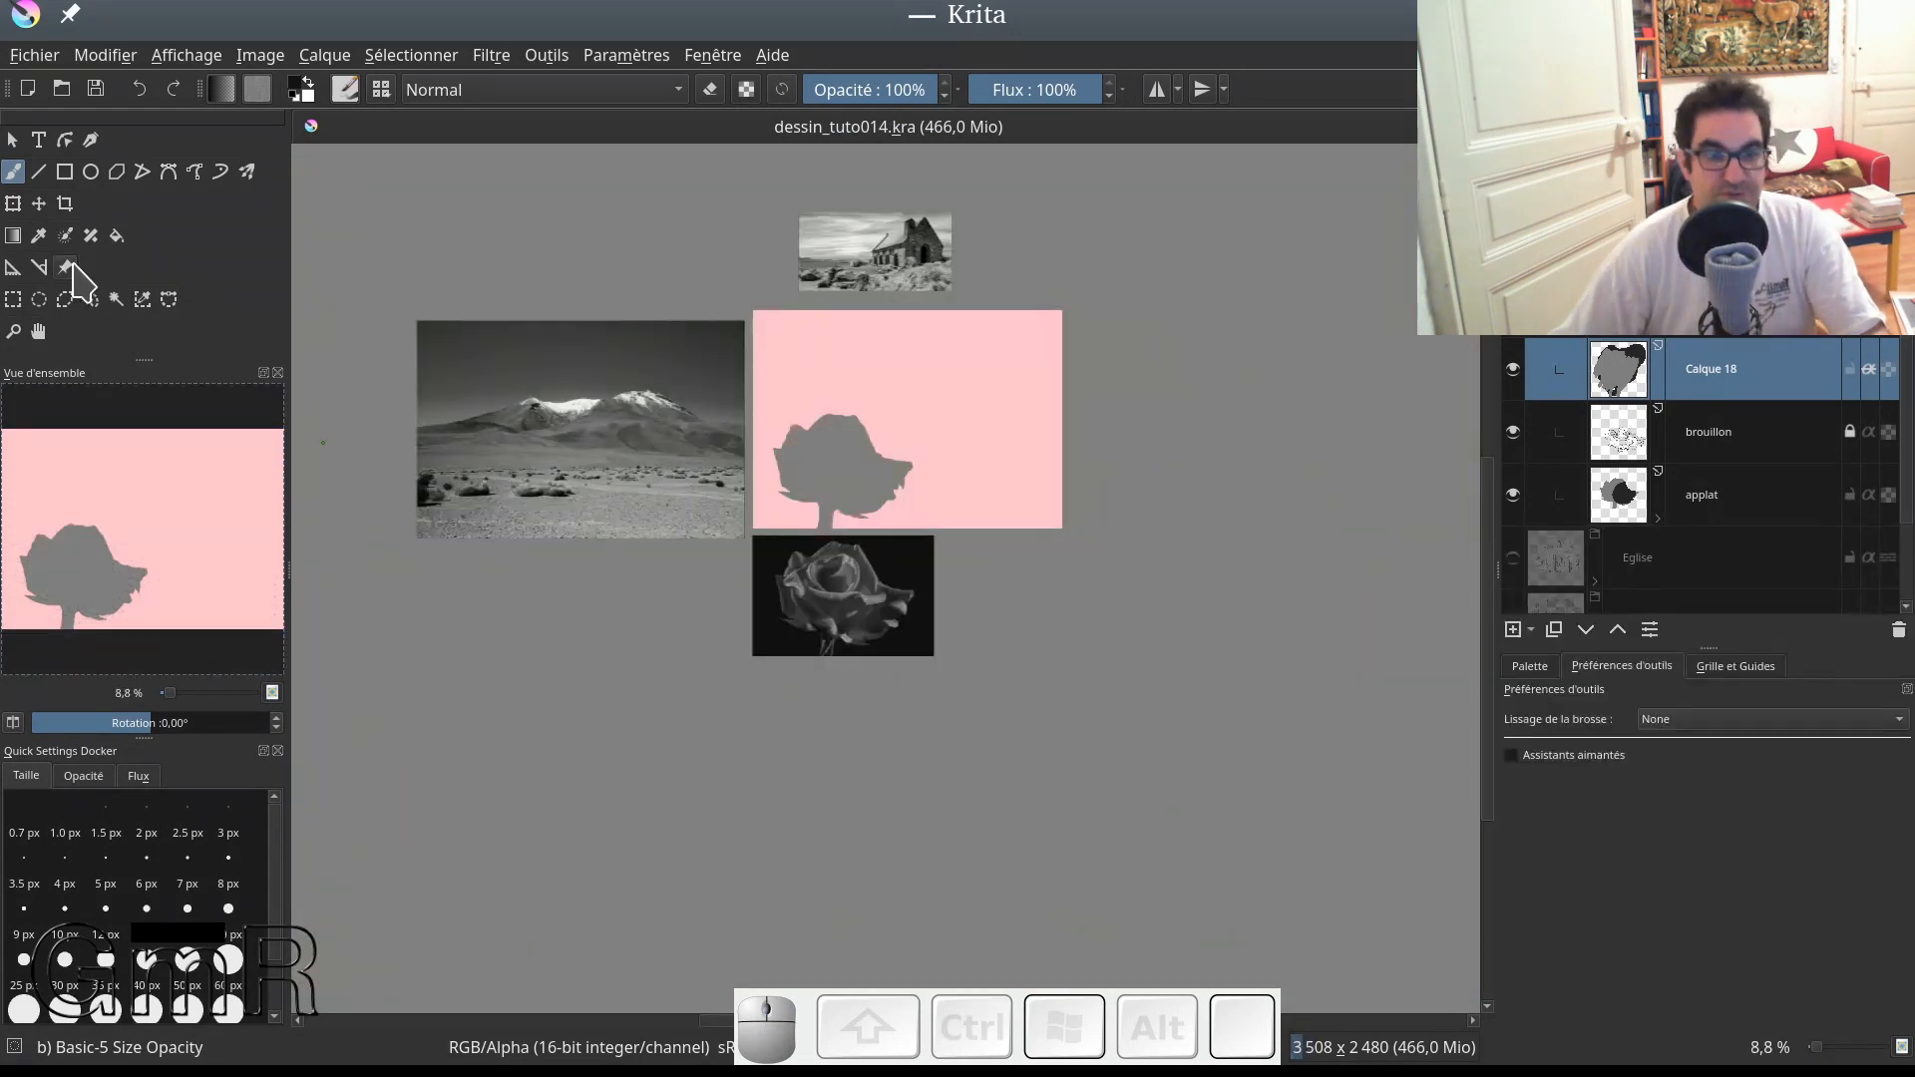
pyautogui.click(67, 267)
pyautogui.moveTo(813, 565); pyautogui.dragTo(1001, 443)
pyautogui.moveTo(1107, 527); pyautogui.dragTo(992, 484)
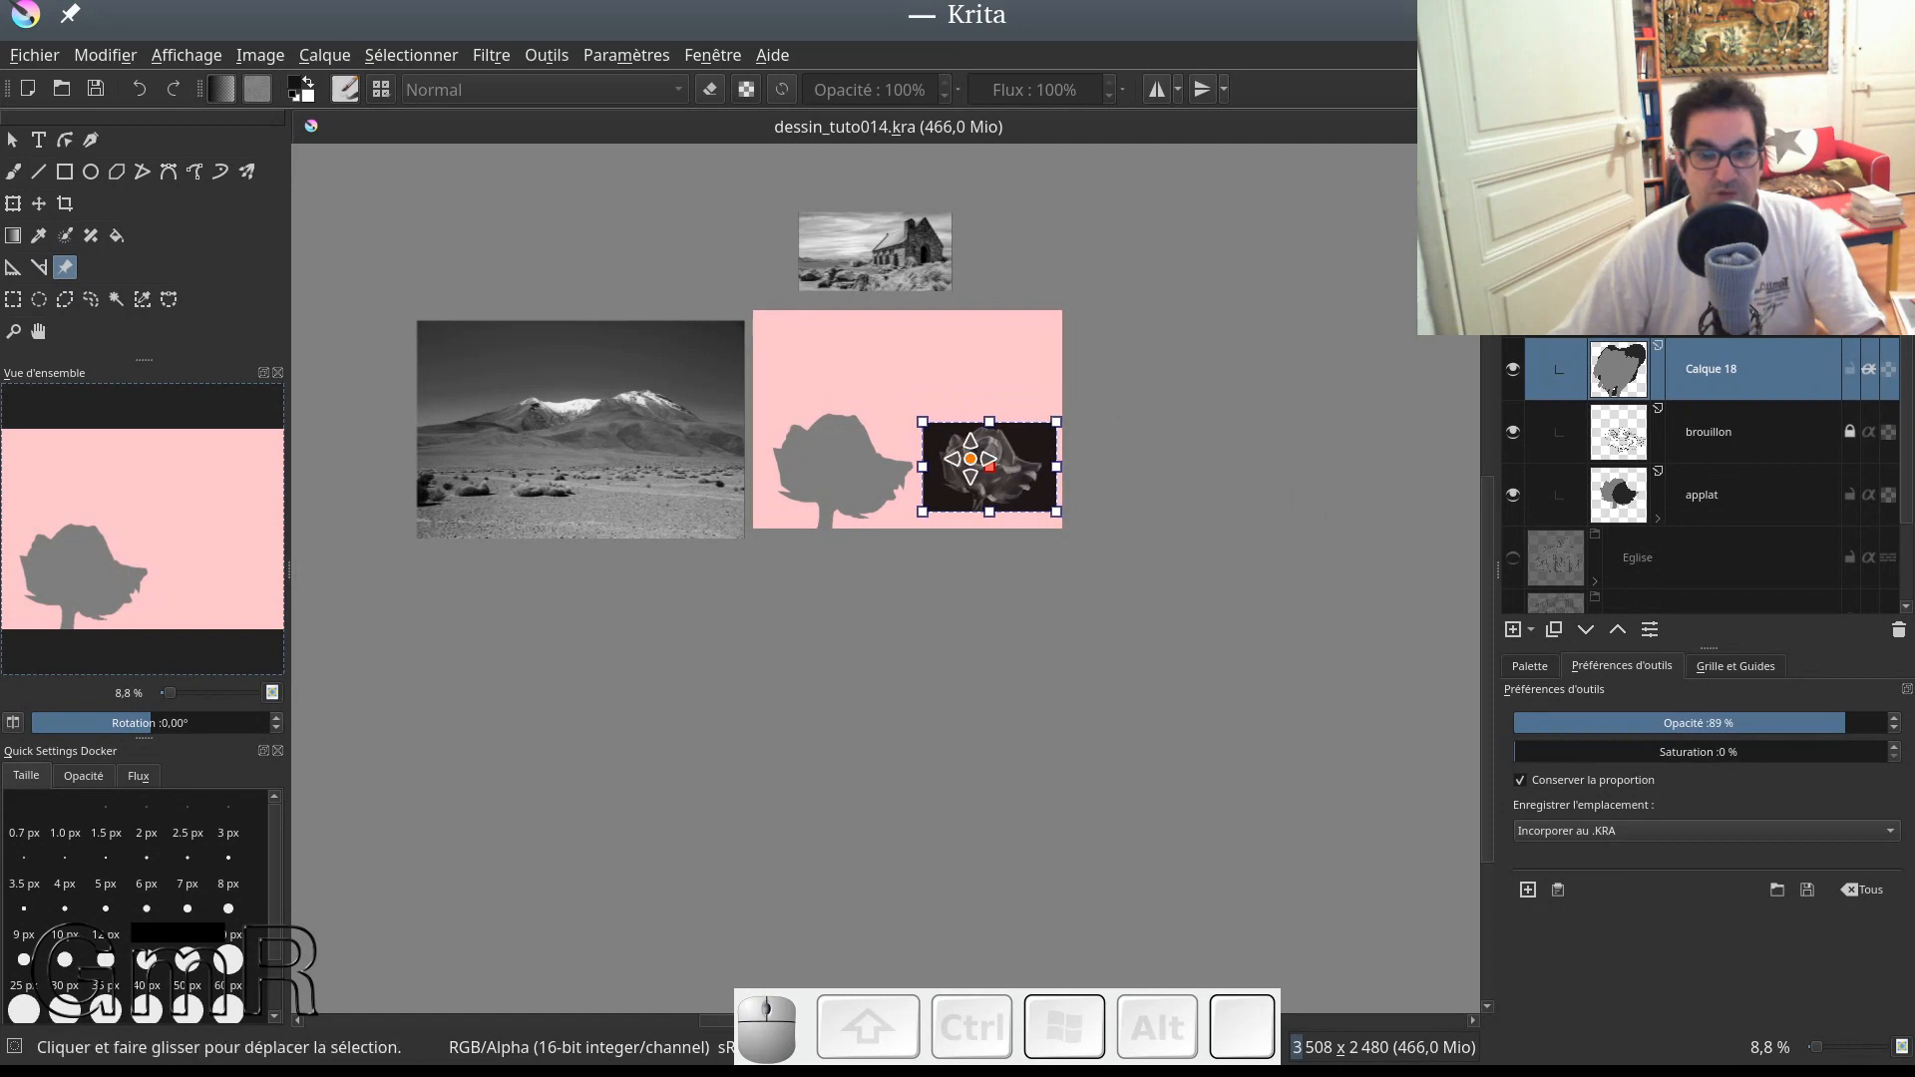
# Step: Set the rose reference image's opacity to 100 %
pyautogui.scroll(6, 971, 459)
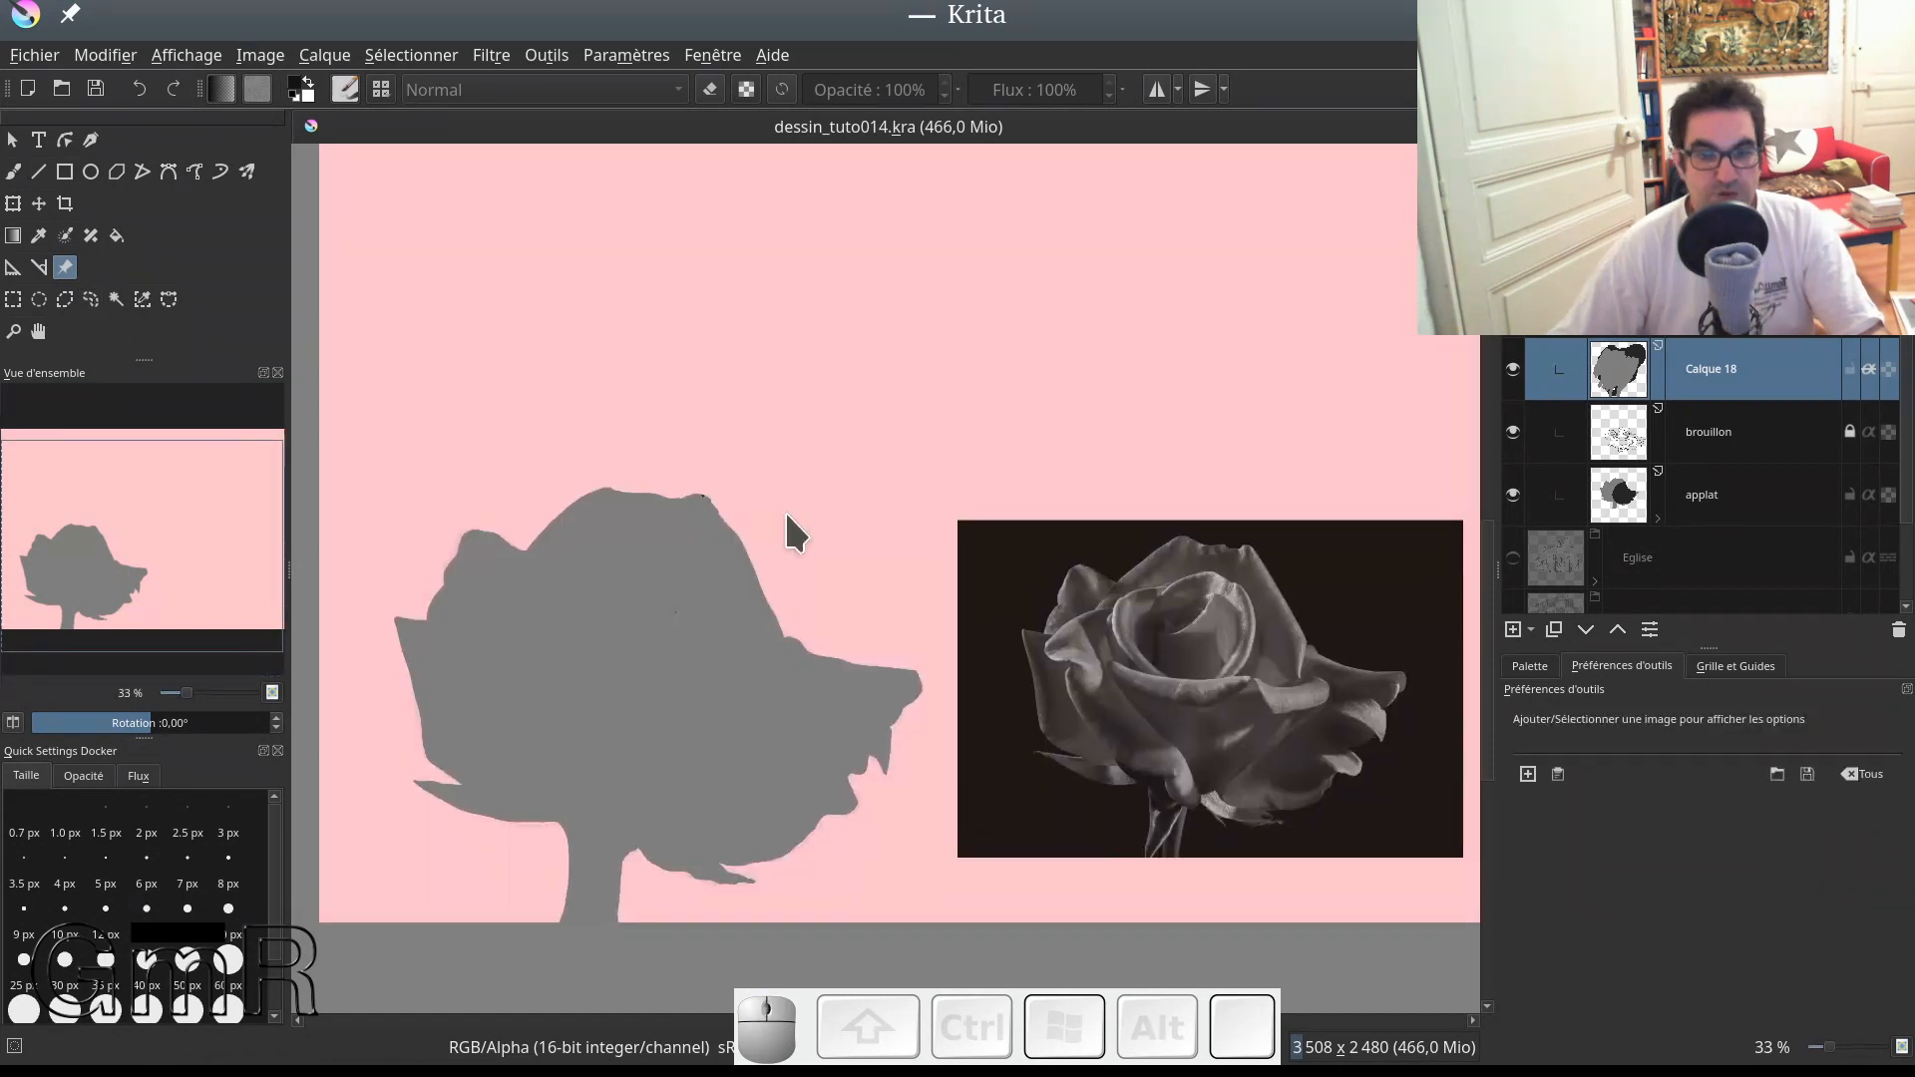
pyautogui.click(1427, 761)
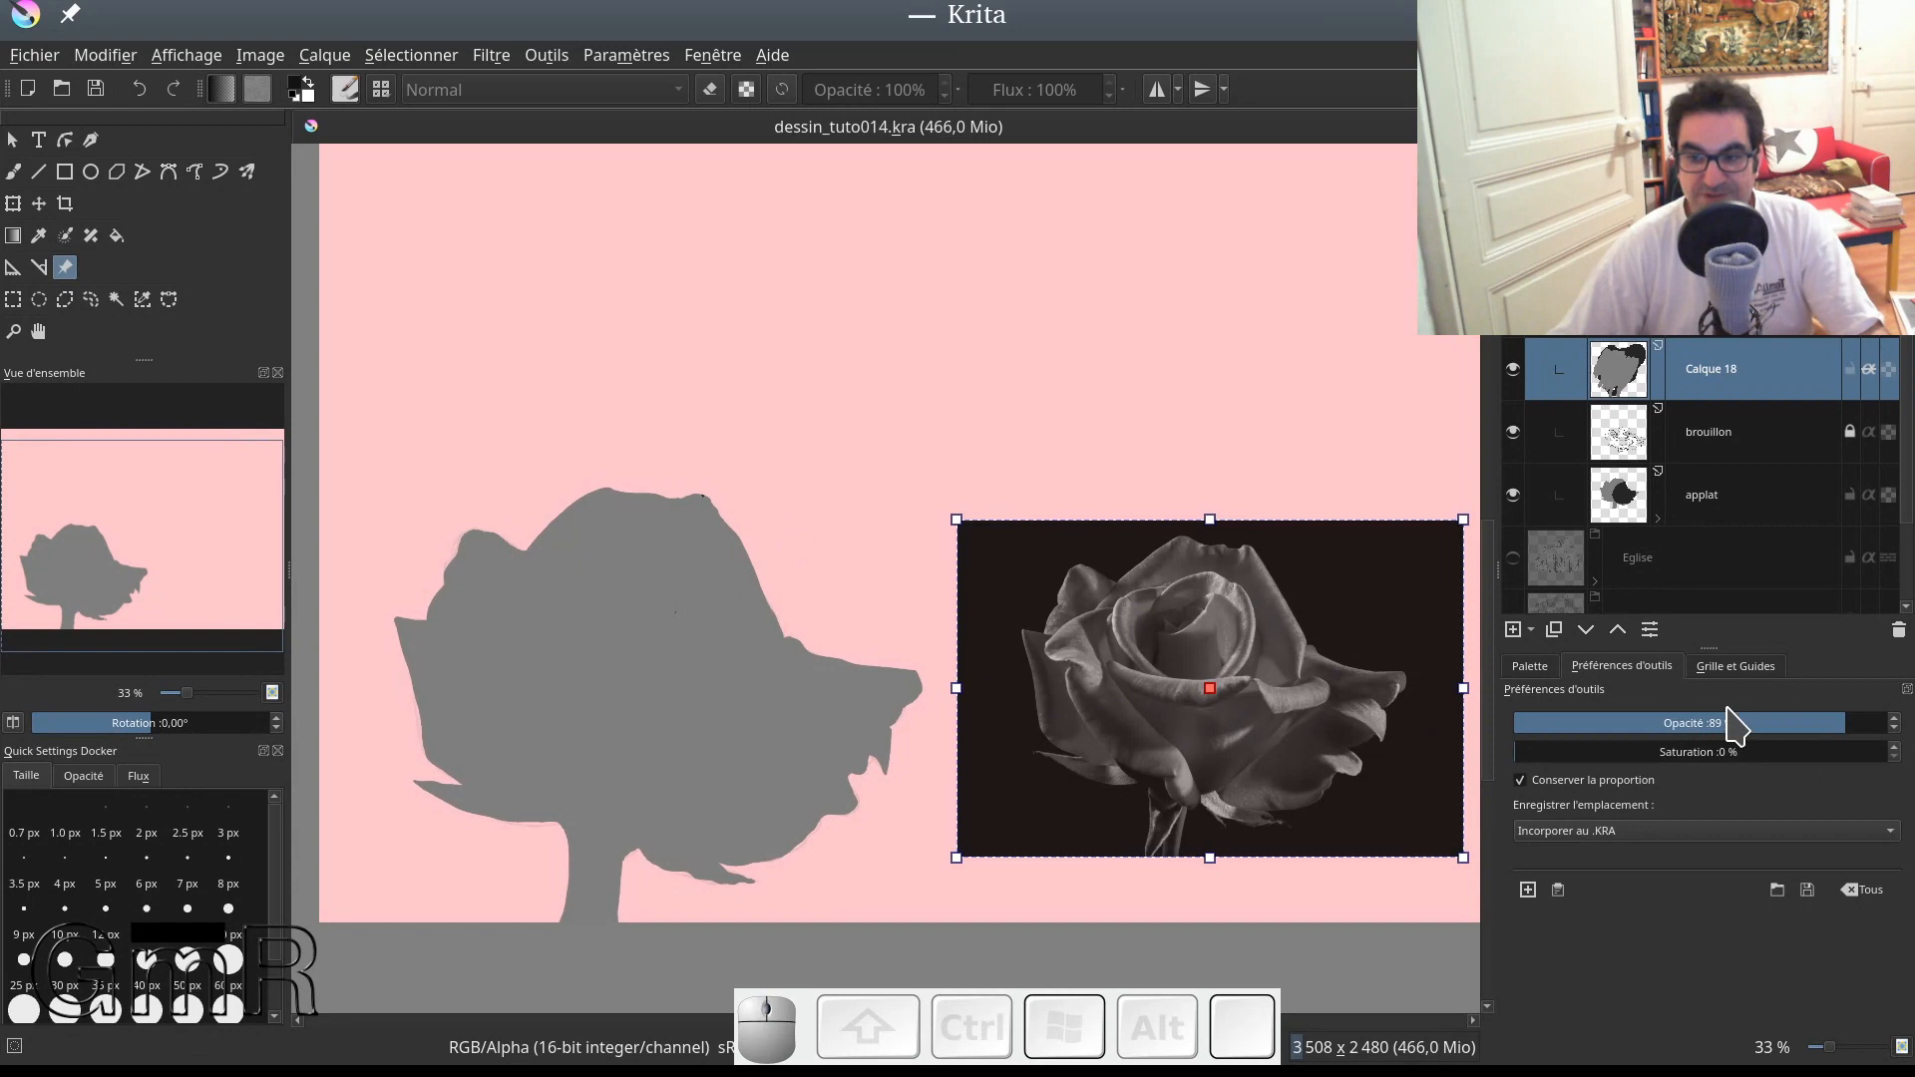
pyautogui.moveTo(1735, 725); pyautogui.dragTo(1903, 722)
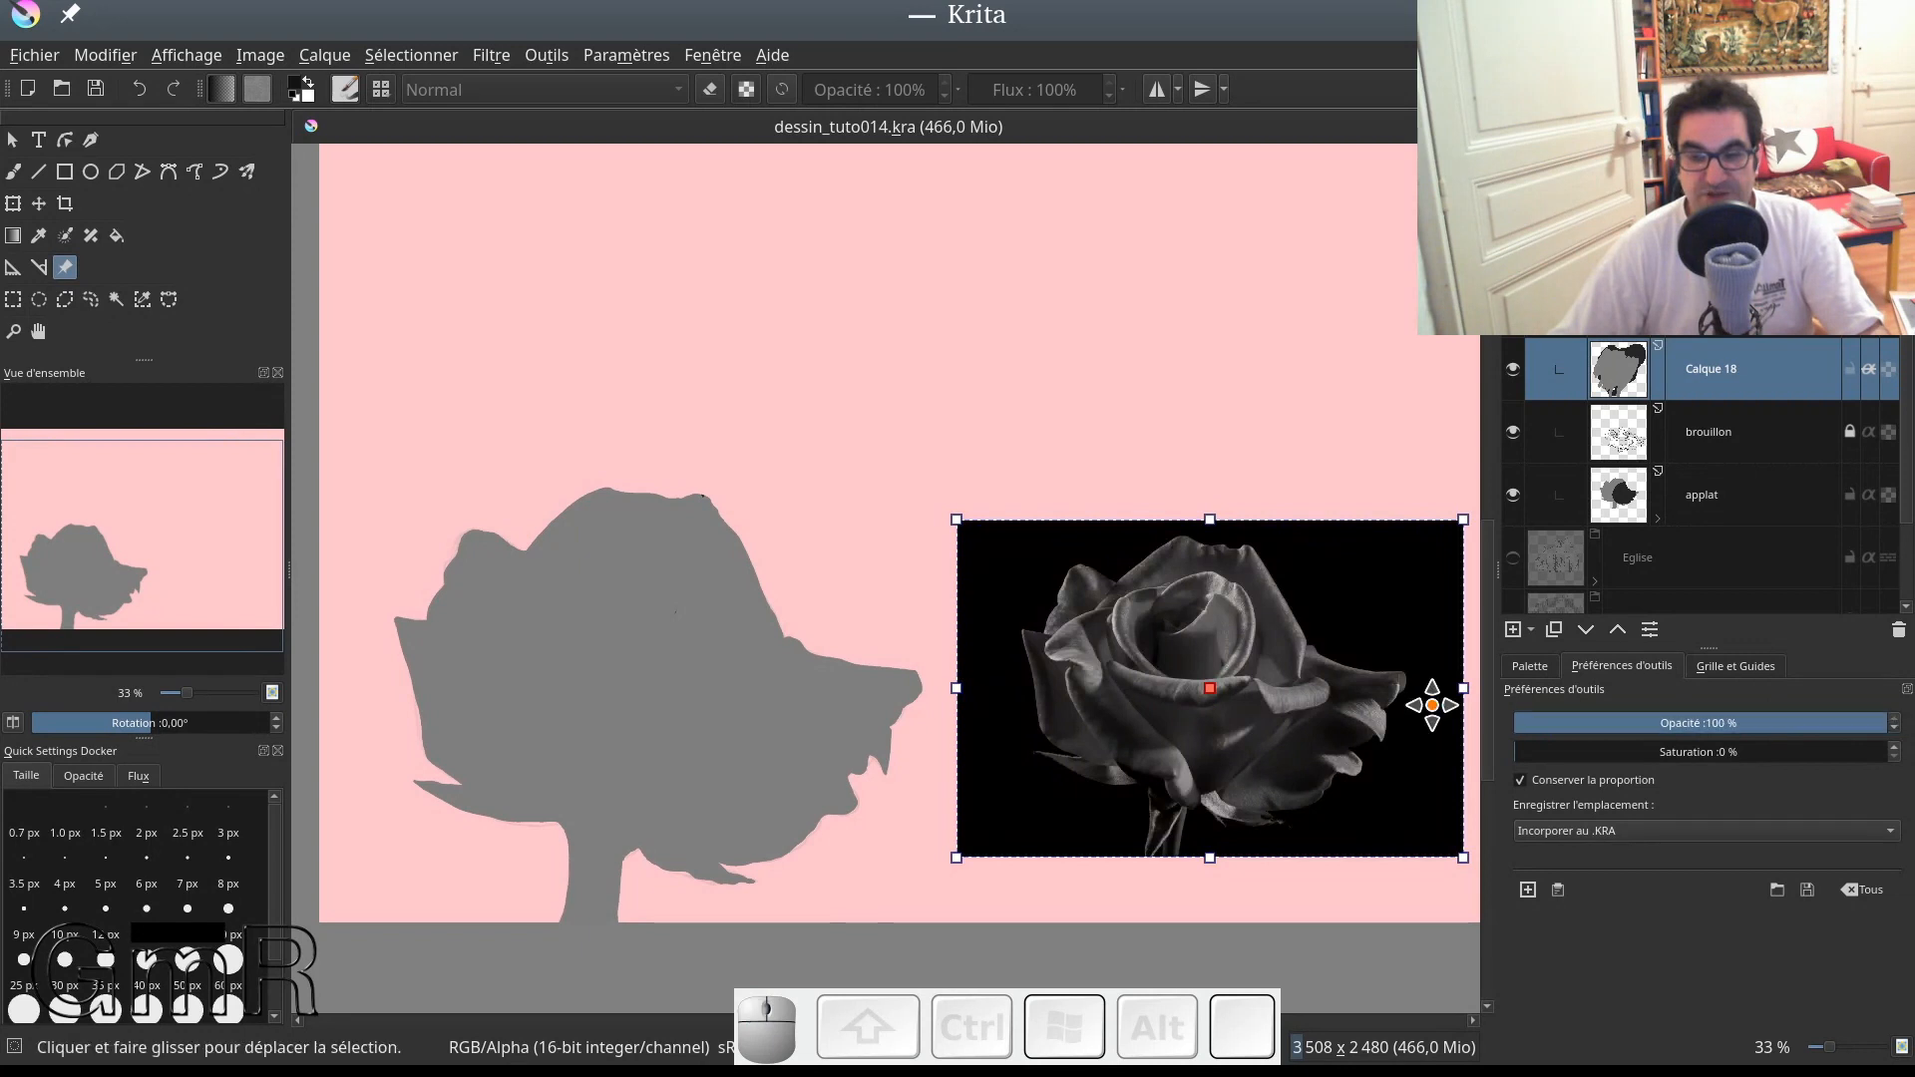
# Step: Try the rose reference image at 77 %, 100 % and 50 % saturation, and return it to 0 %
pyautogui.click(1788, 753)
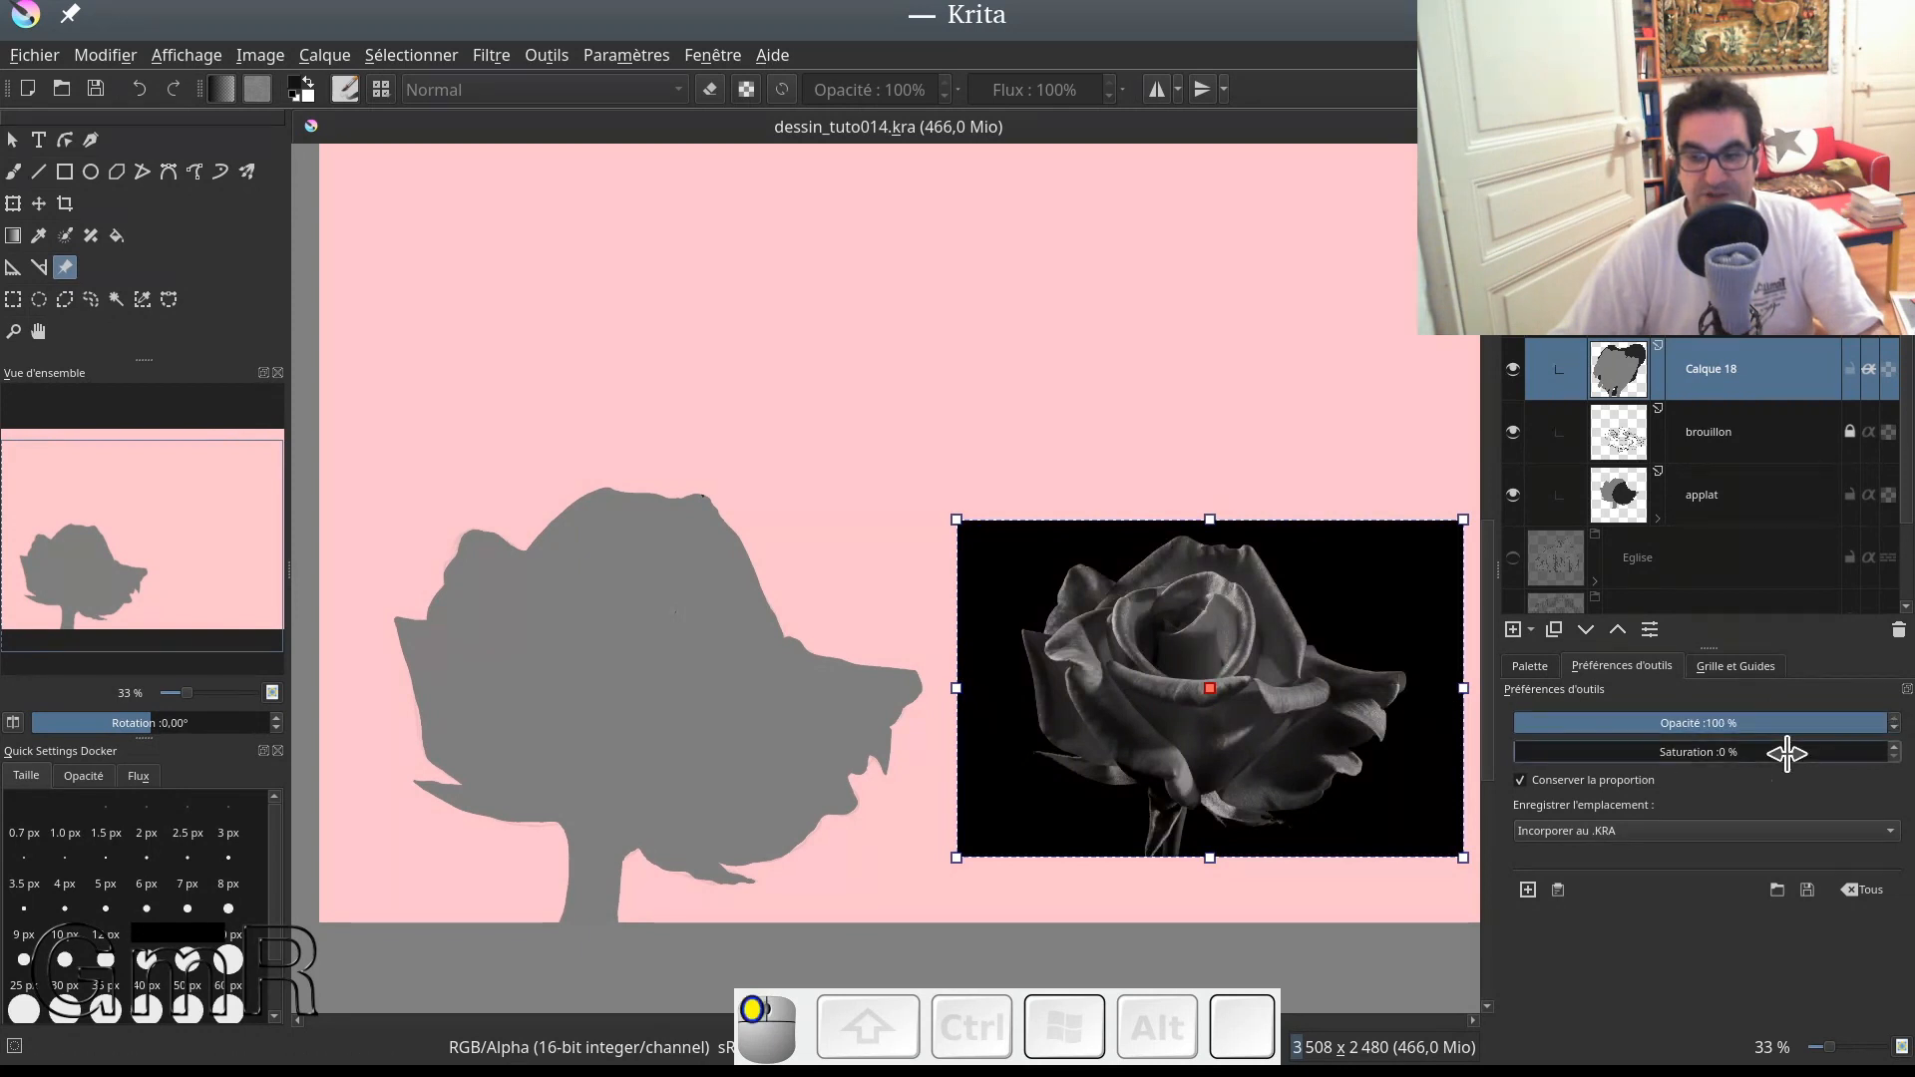
pyautogui.moveTo(1787, 753); pyautogui.dragTo(1801, 753)
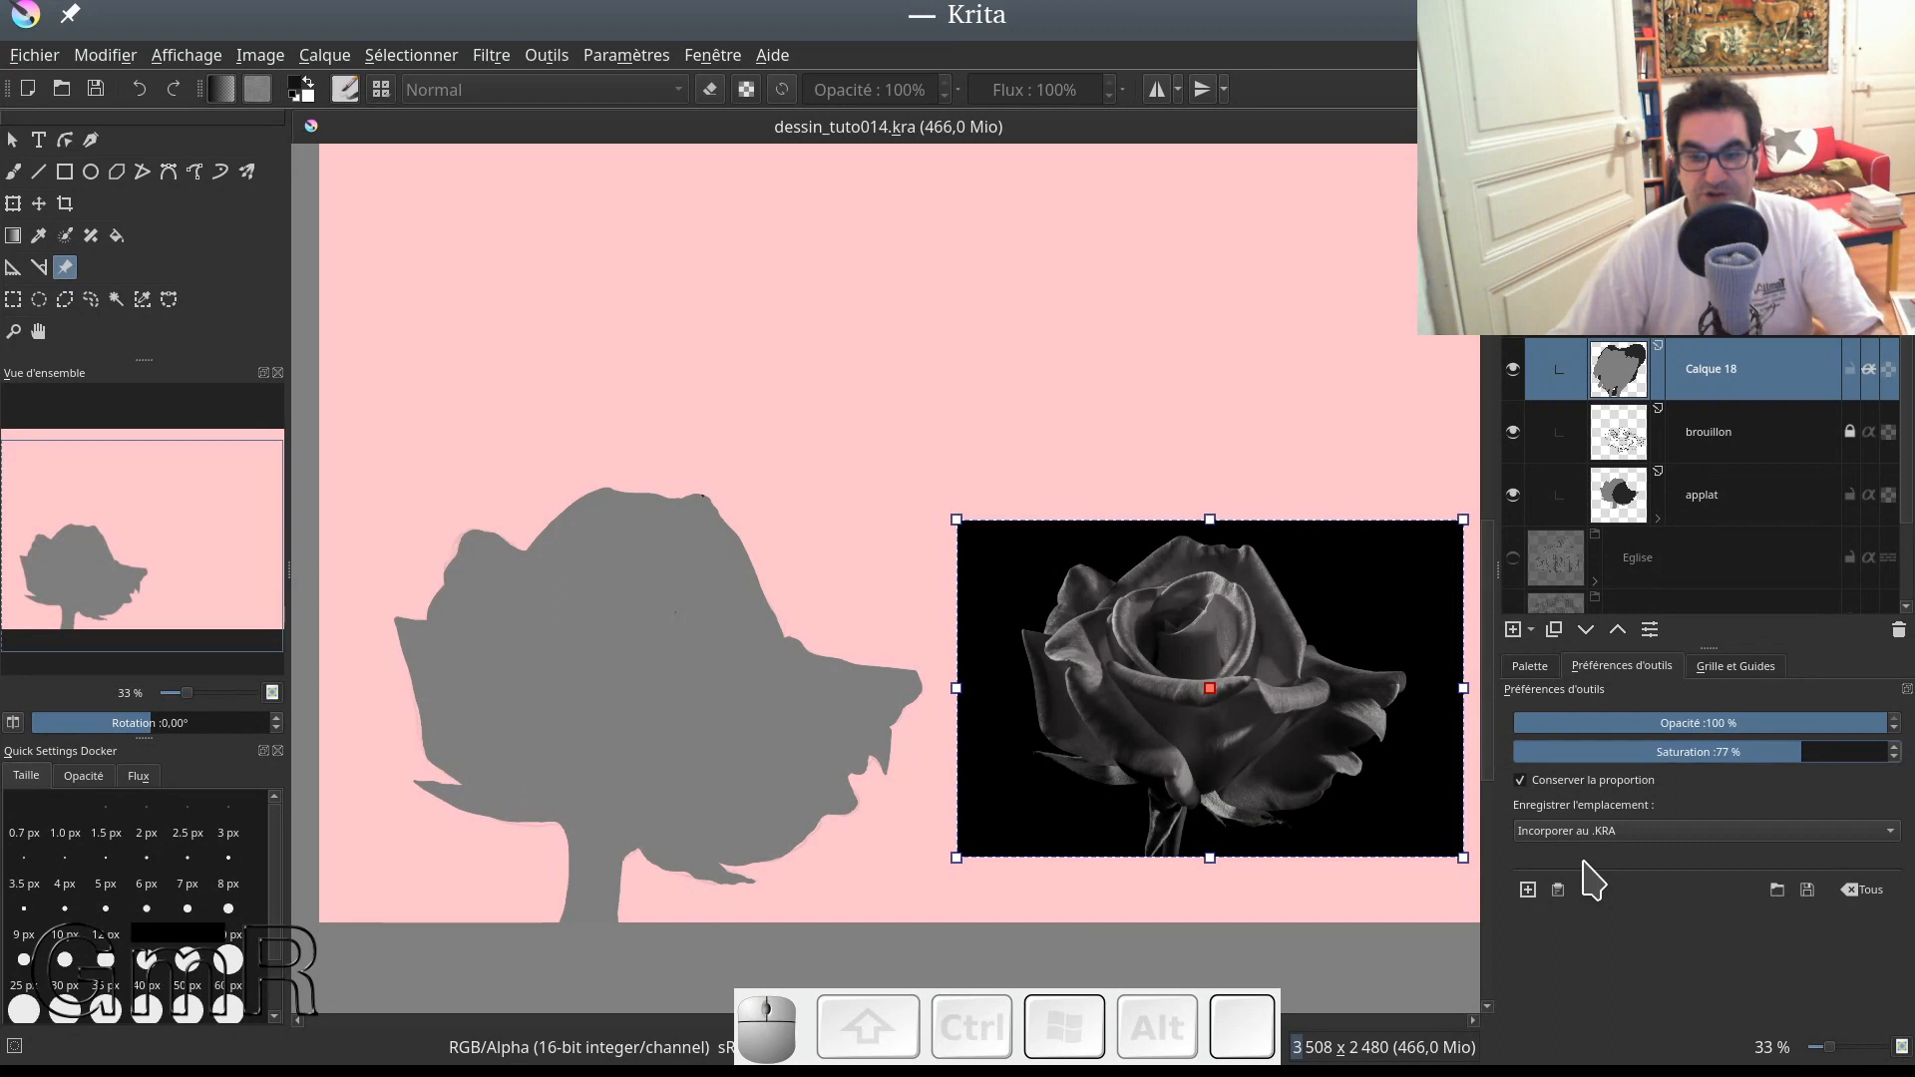
pyautogui.click(1799, 753)
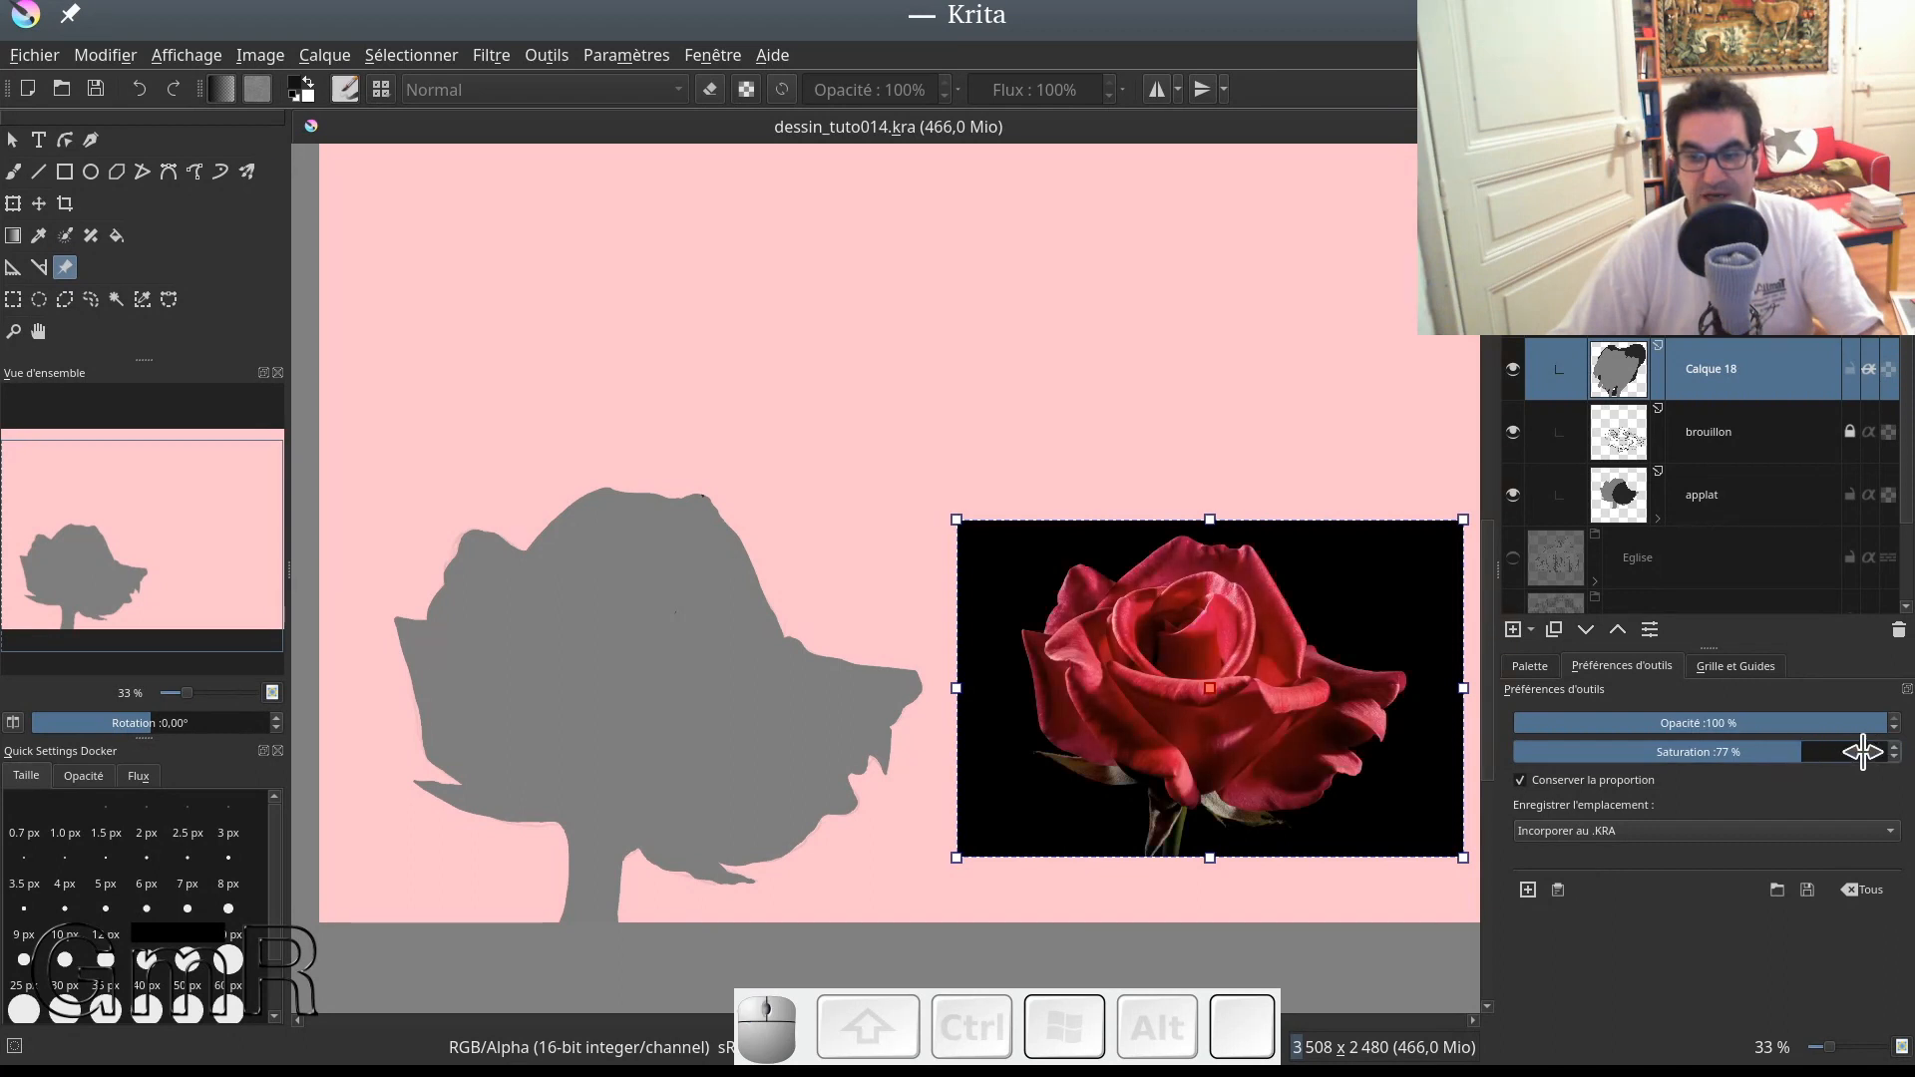
pyautogui.moveTo(1862, 753); pyautogui.dragTo(1905, 753)
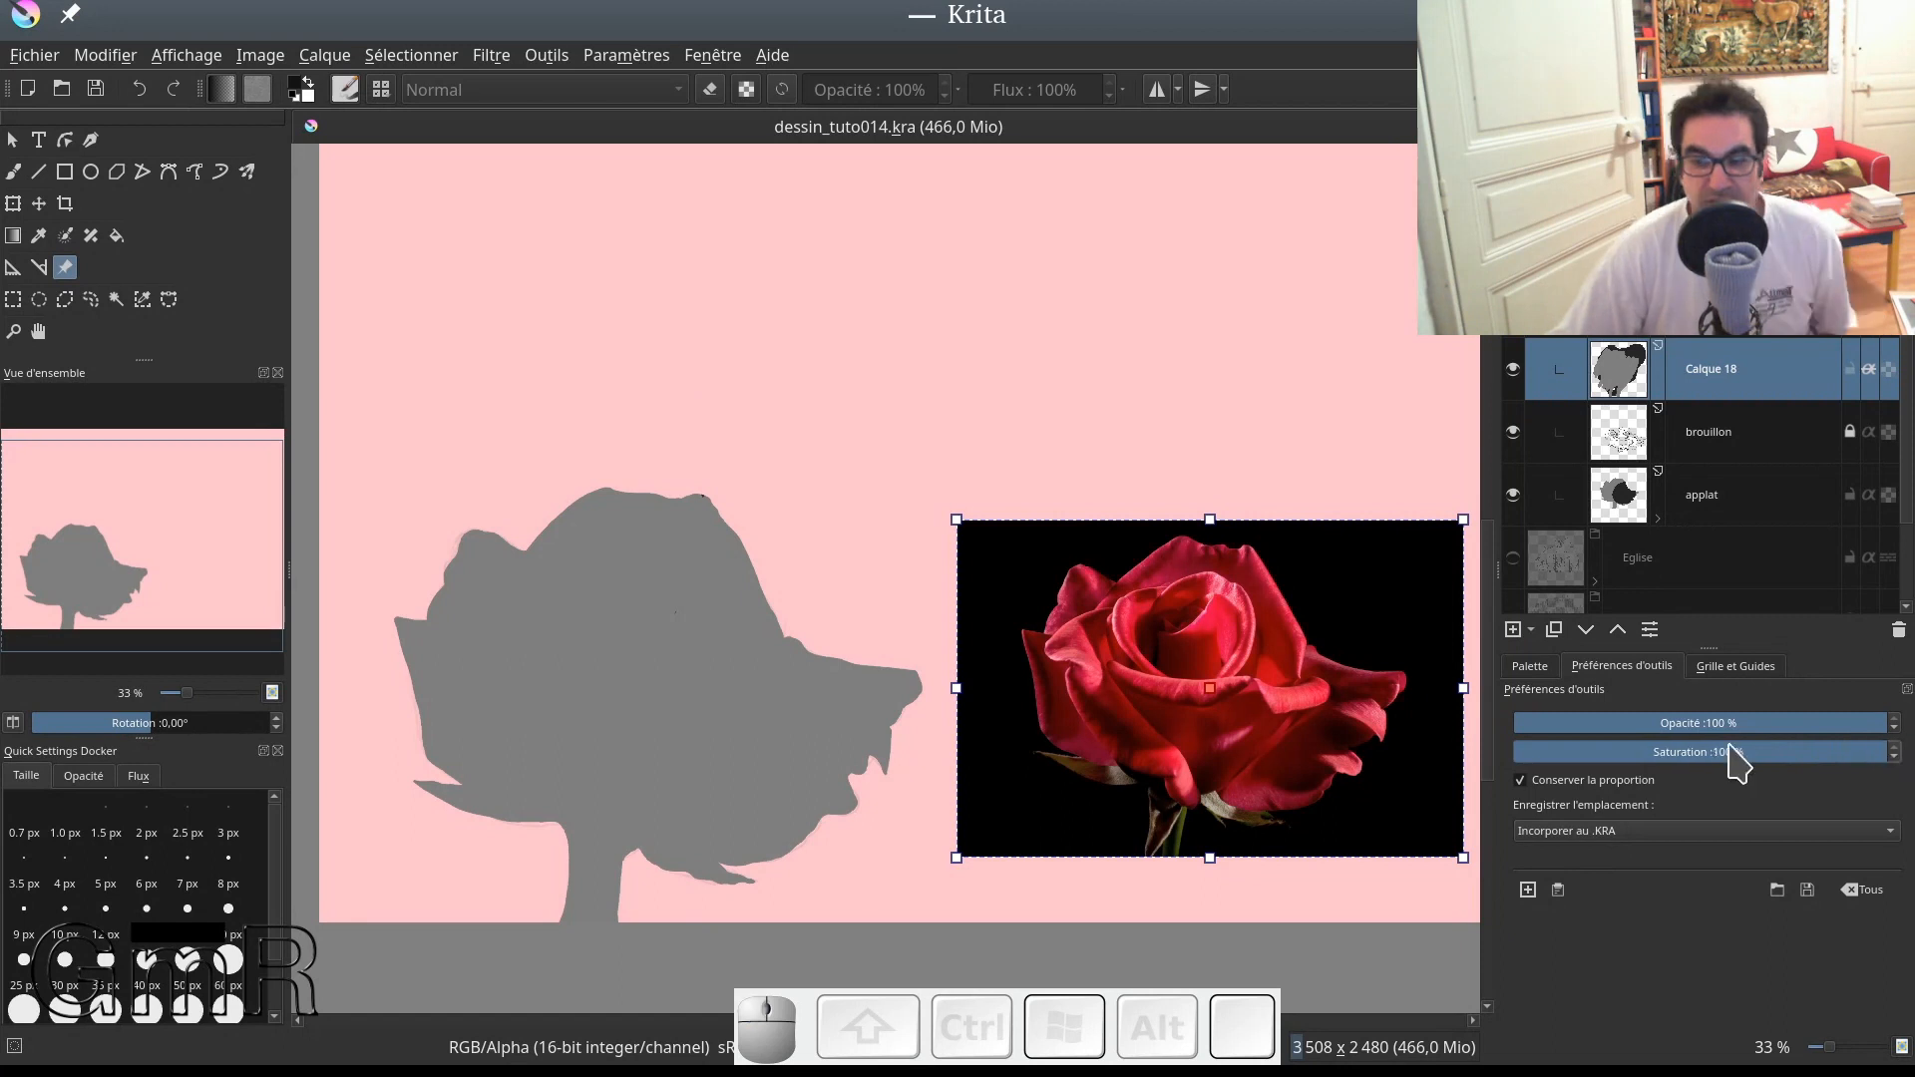
pyautogui.click(1704, 750)
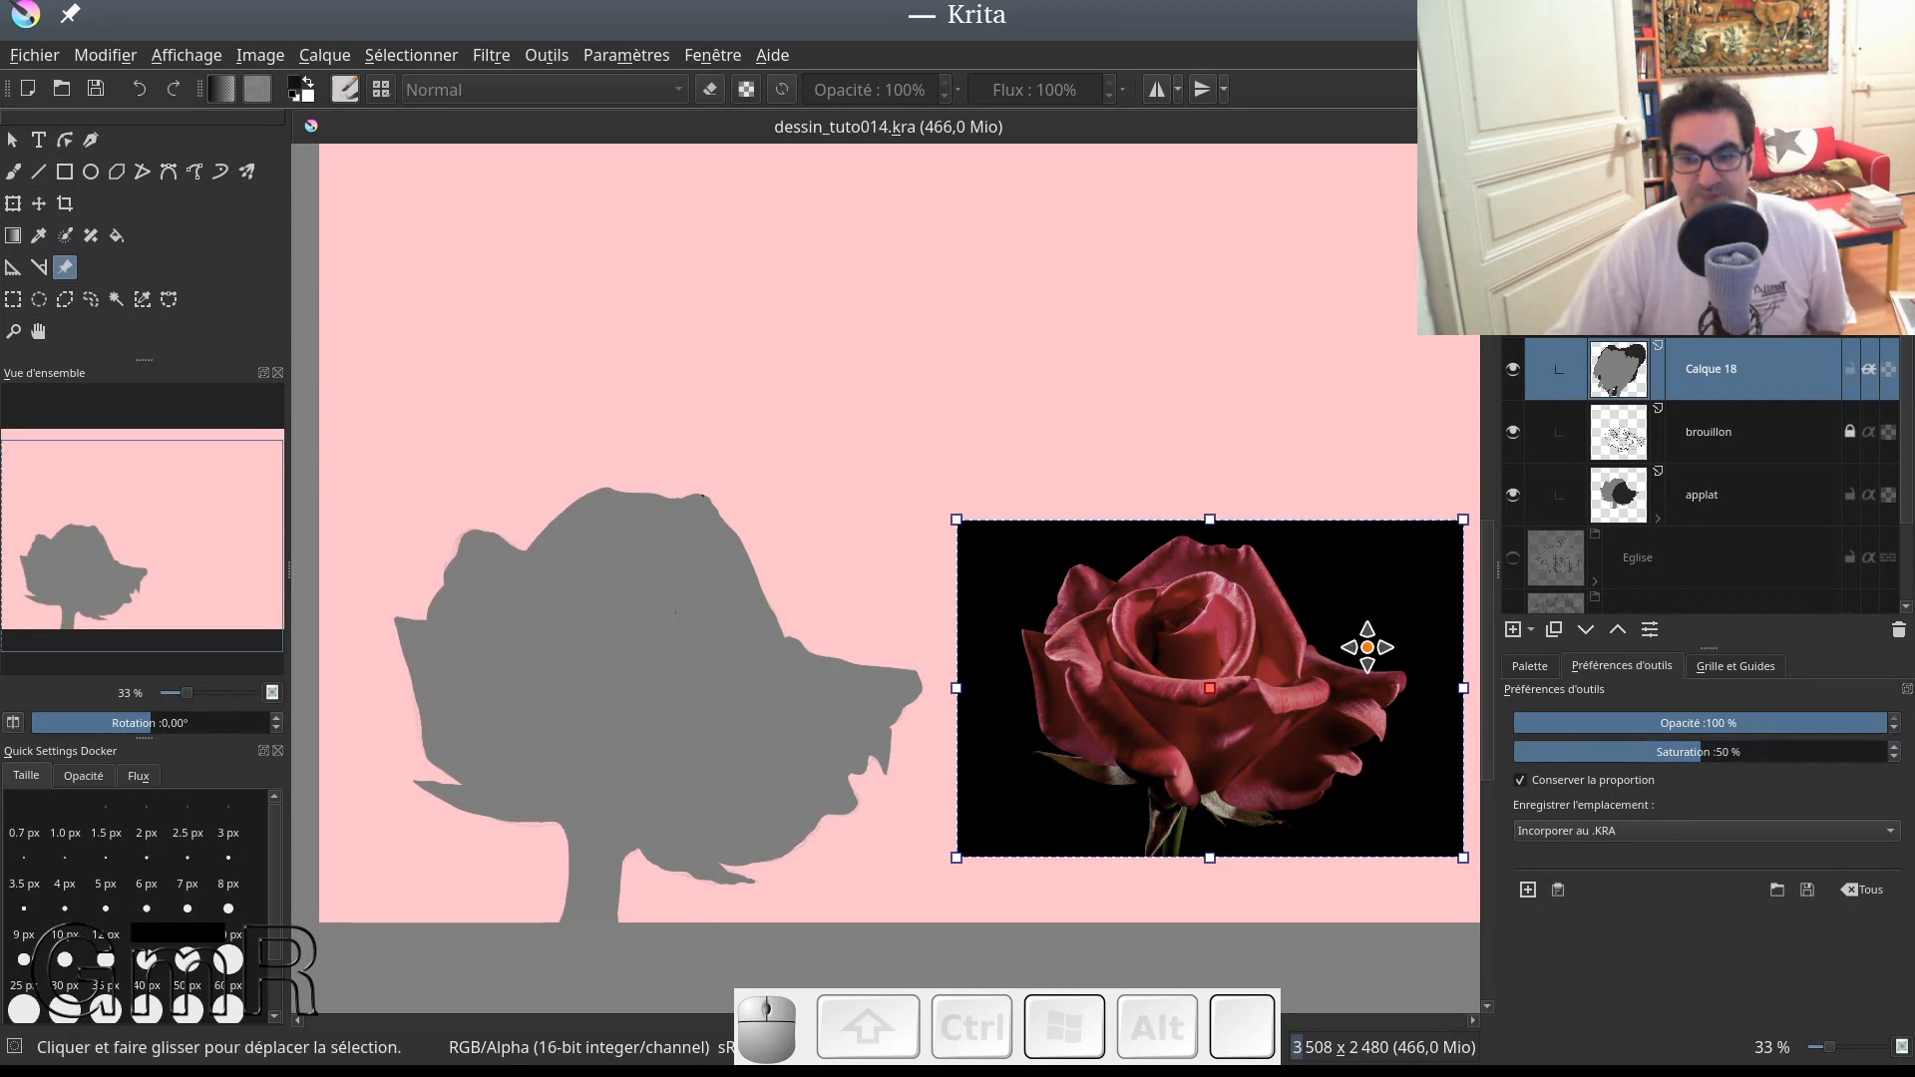
pyautogui.click(1696, 748)
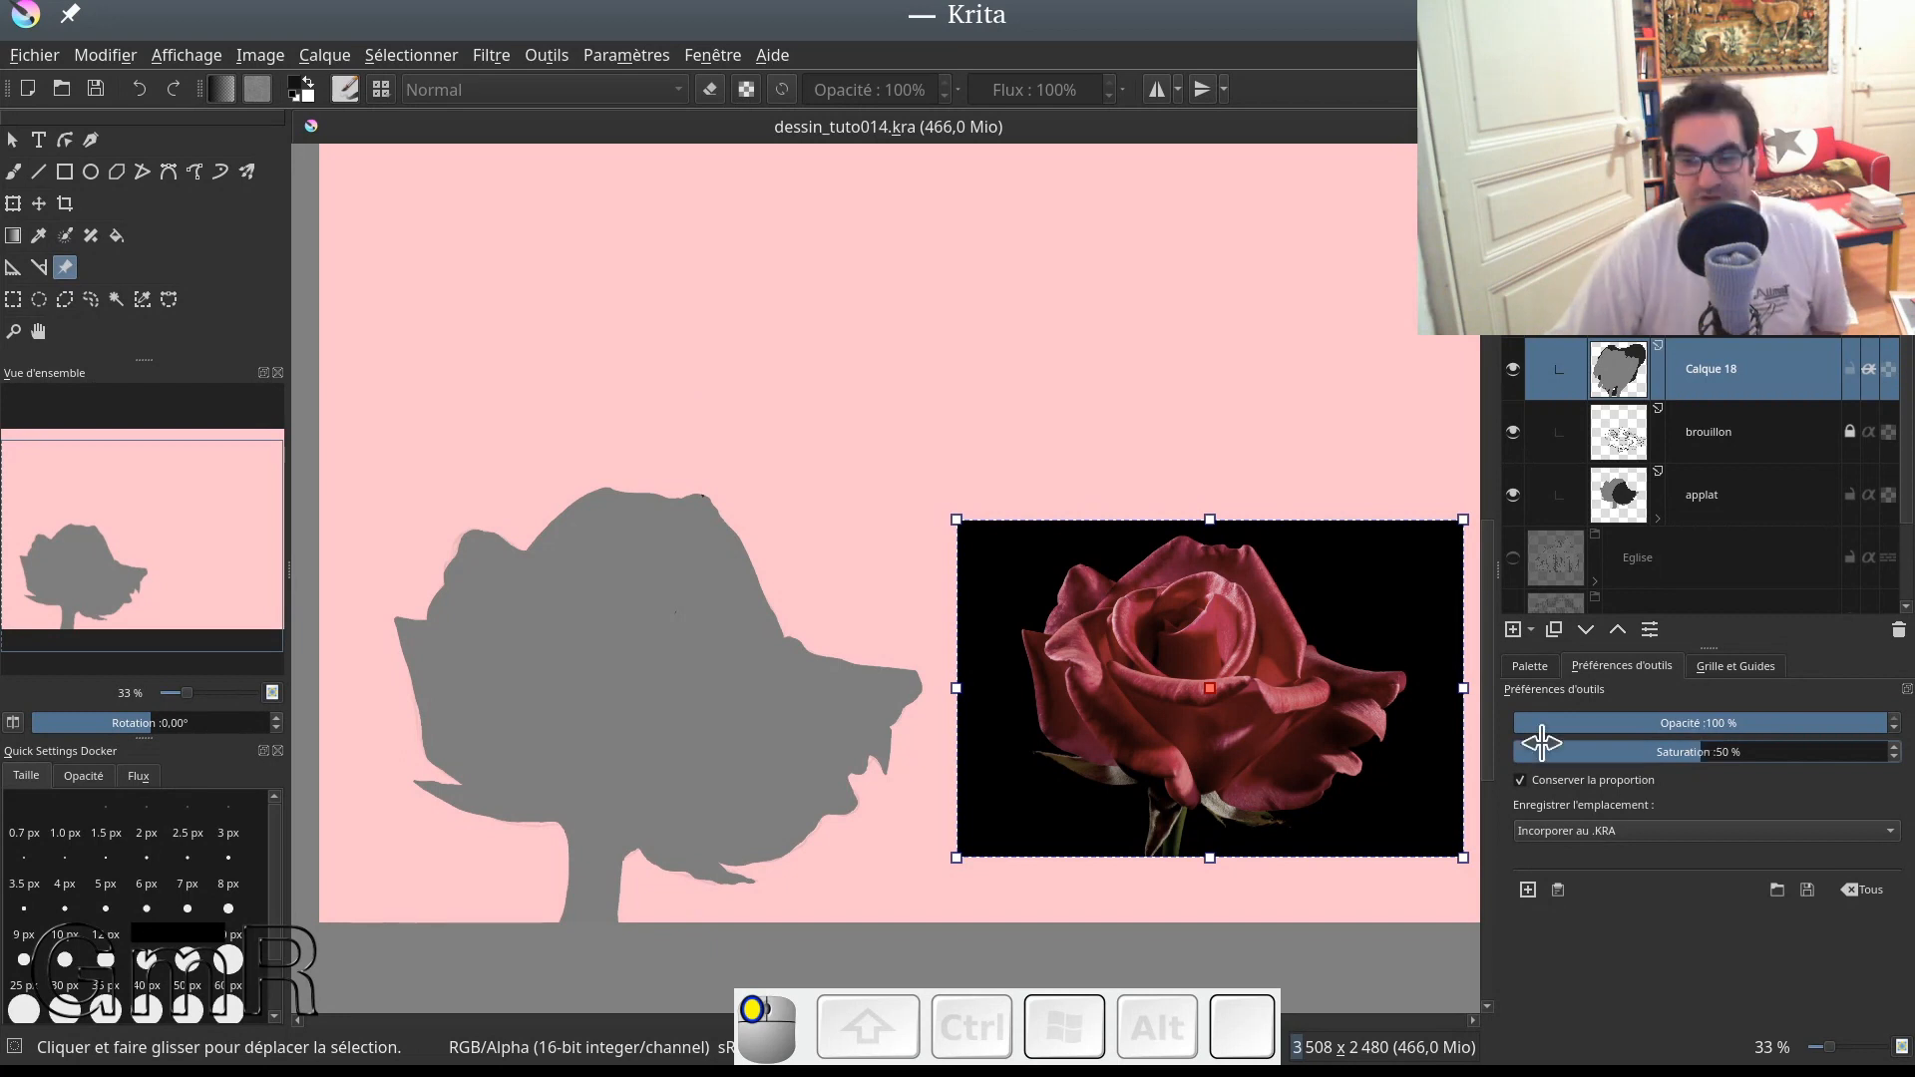
pyautogui.moveTo(1536, 743); pyautogui.dragTo(1440, 752)
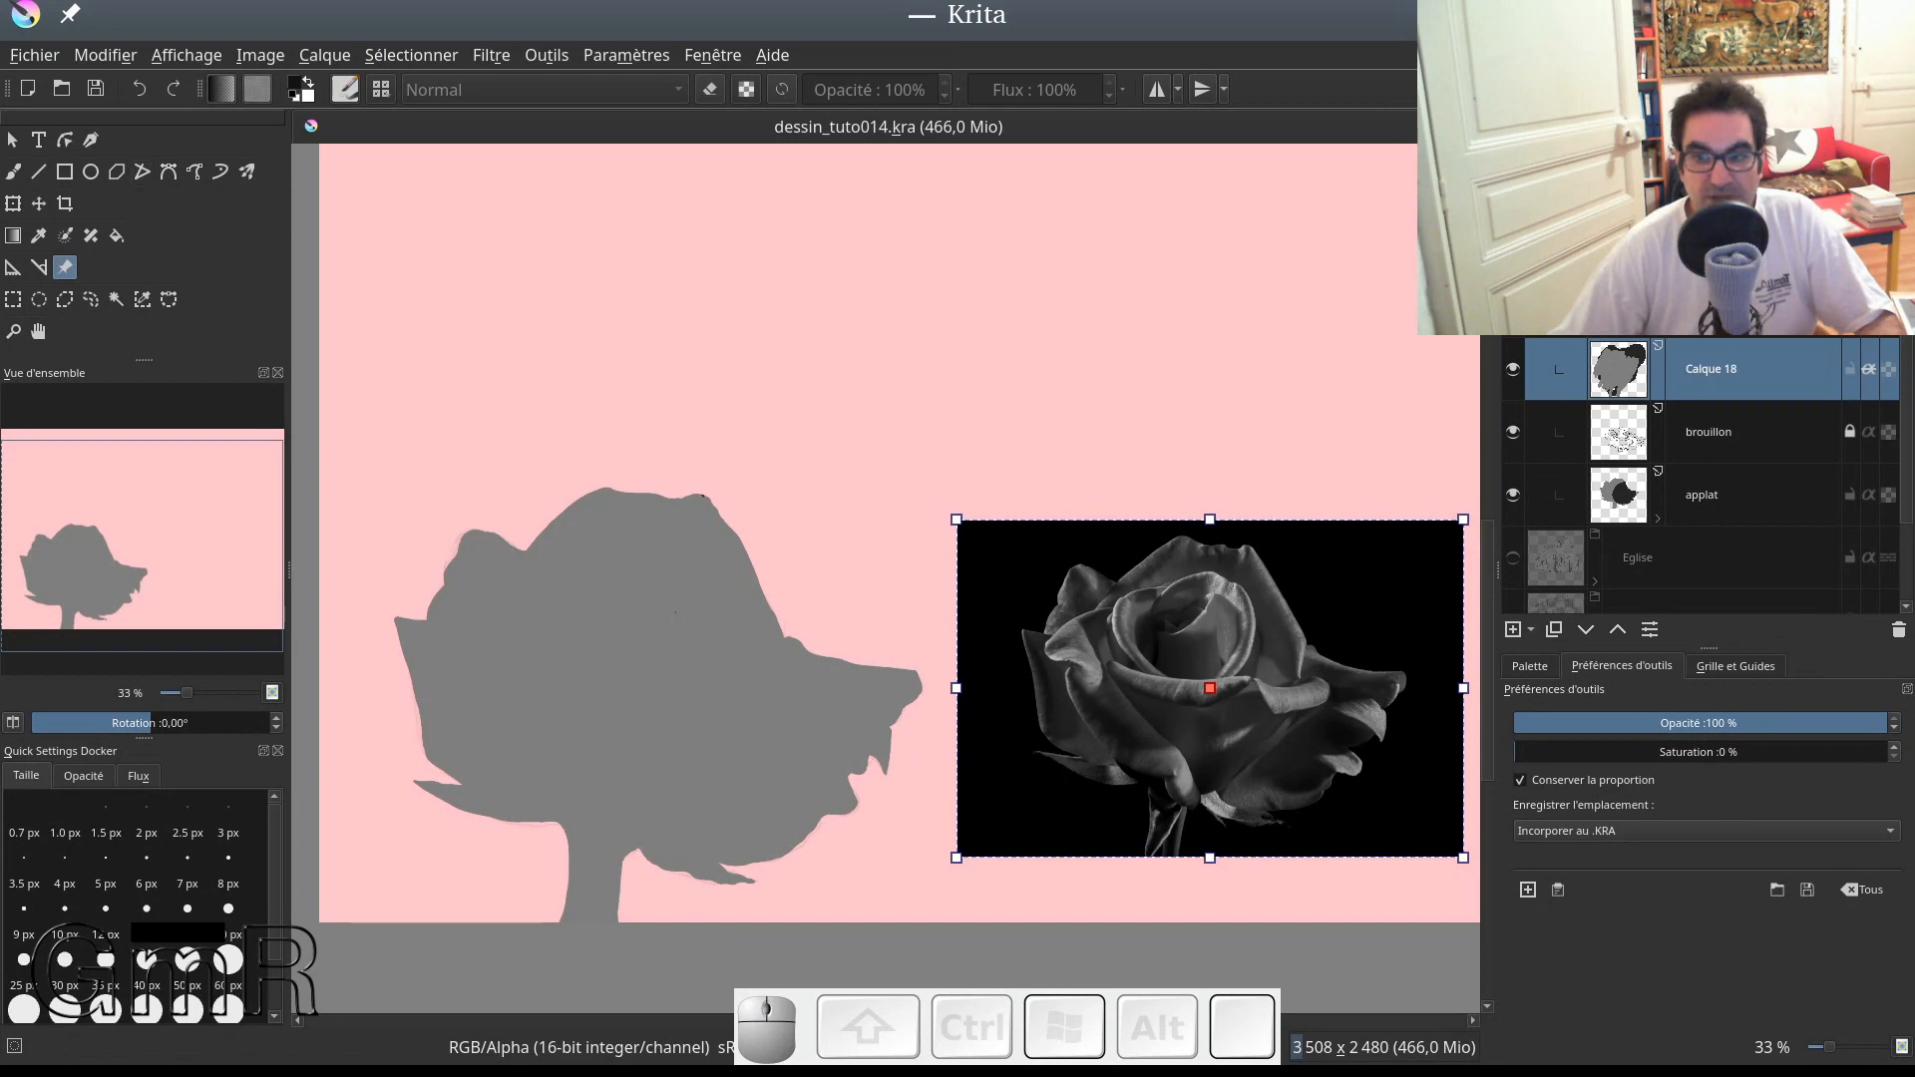
# Step: Add a new empty layer for painting a value scale
pyautogui.scroll(-5, 1696, 474)
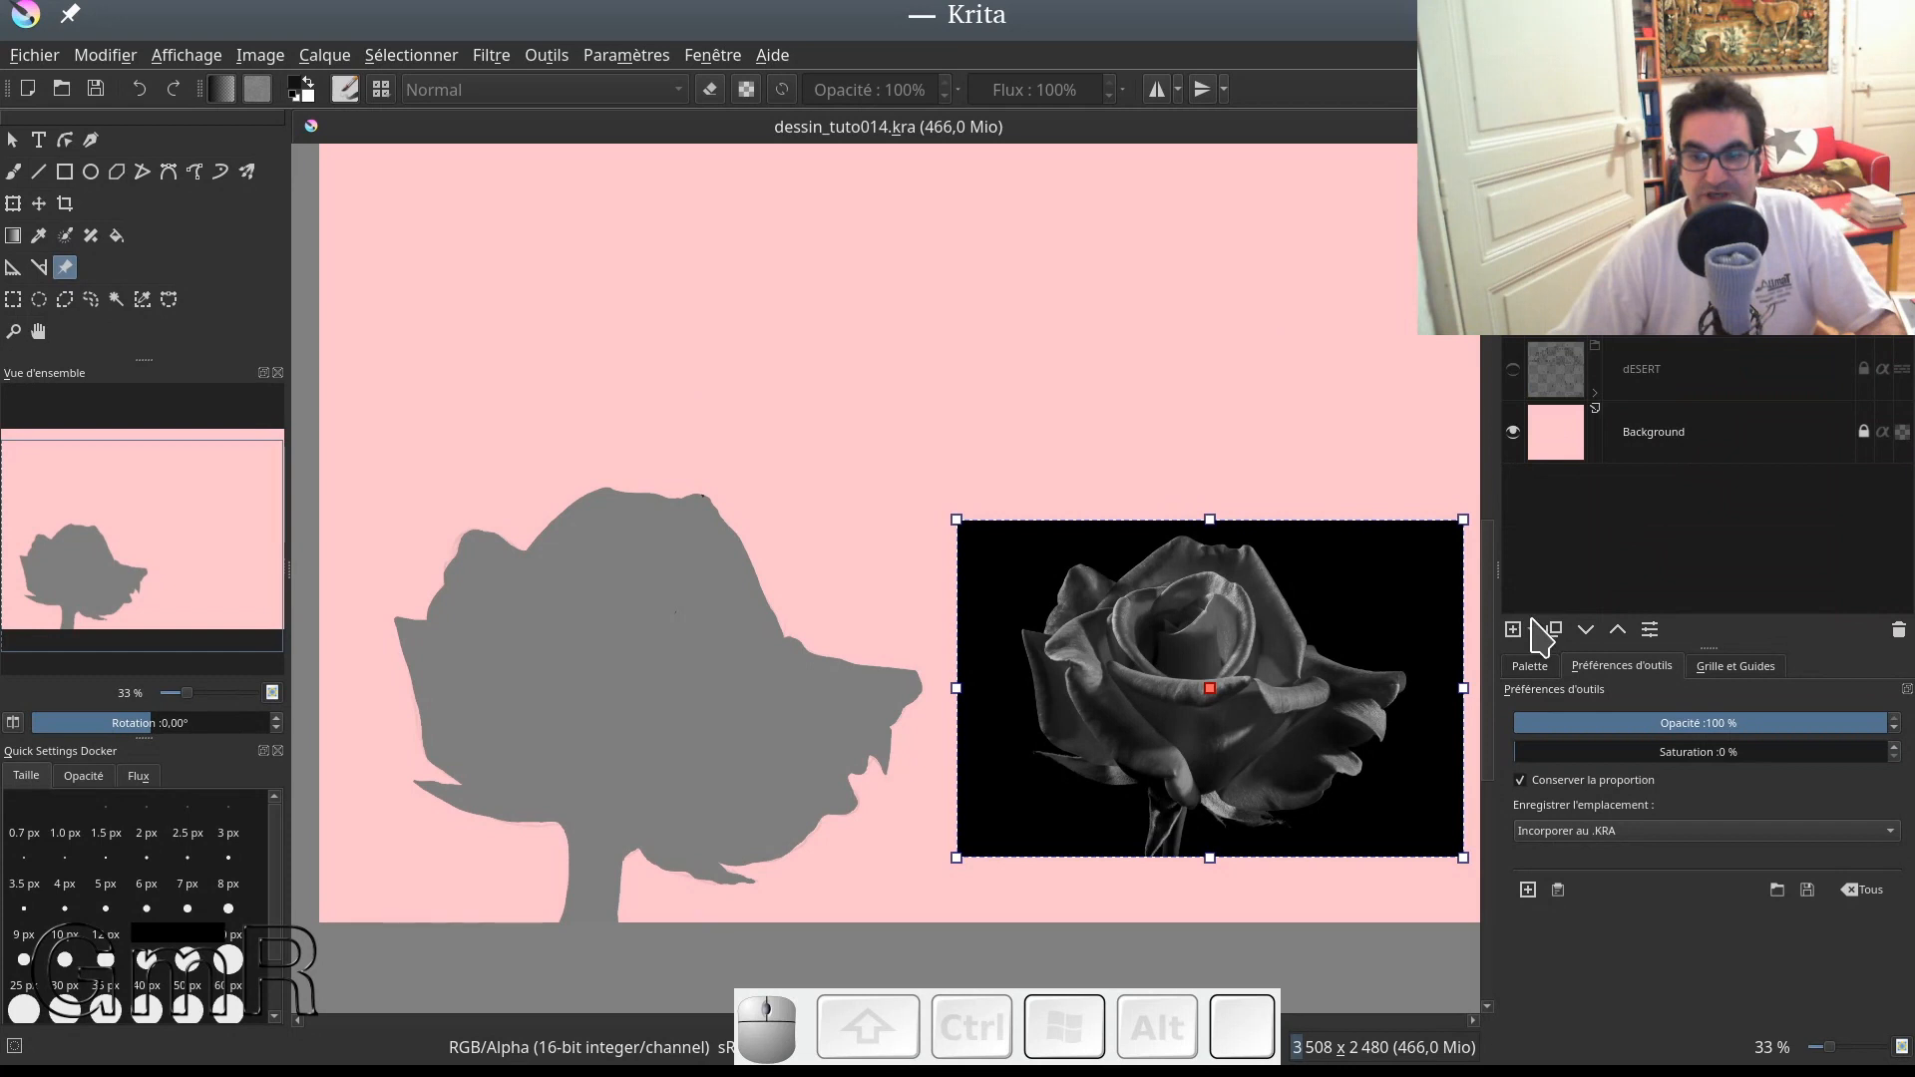
pyautogui.scroll(1, 1695, 429)
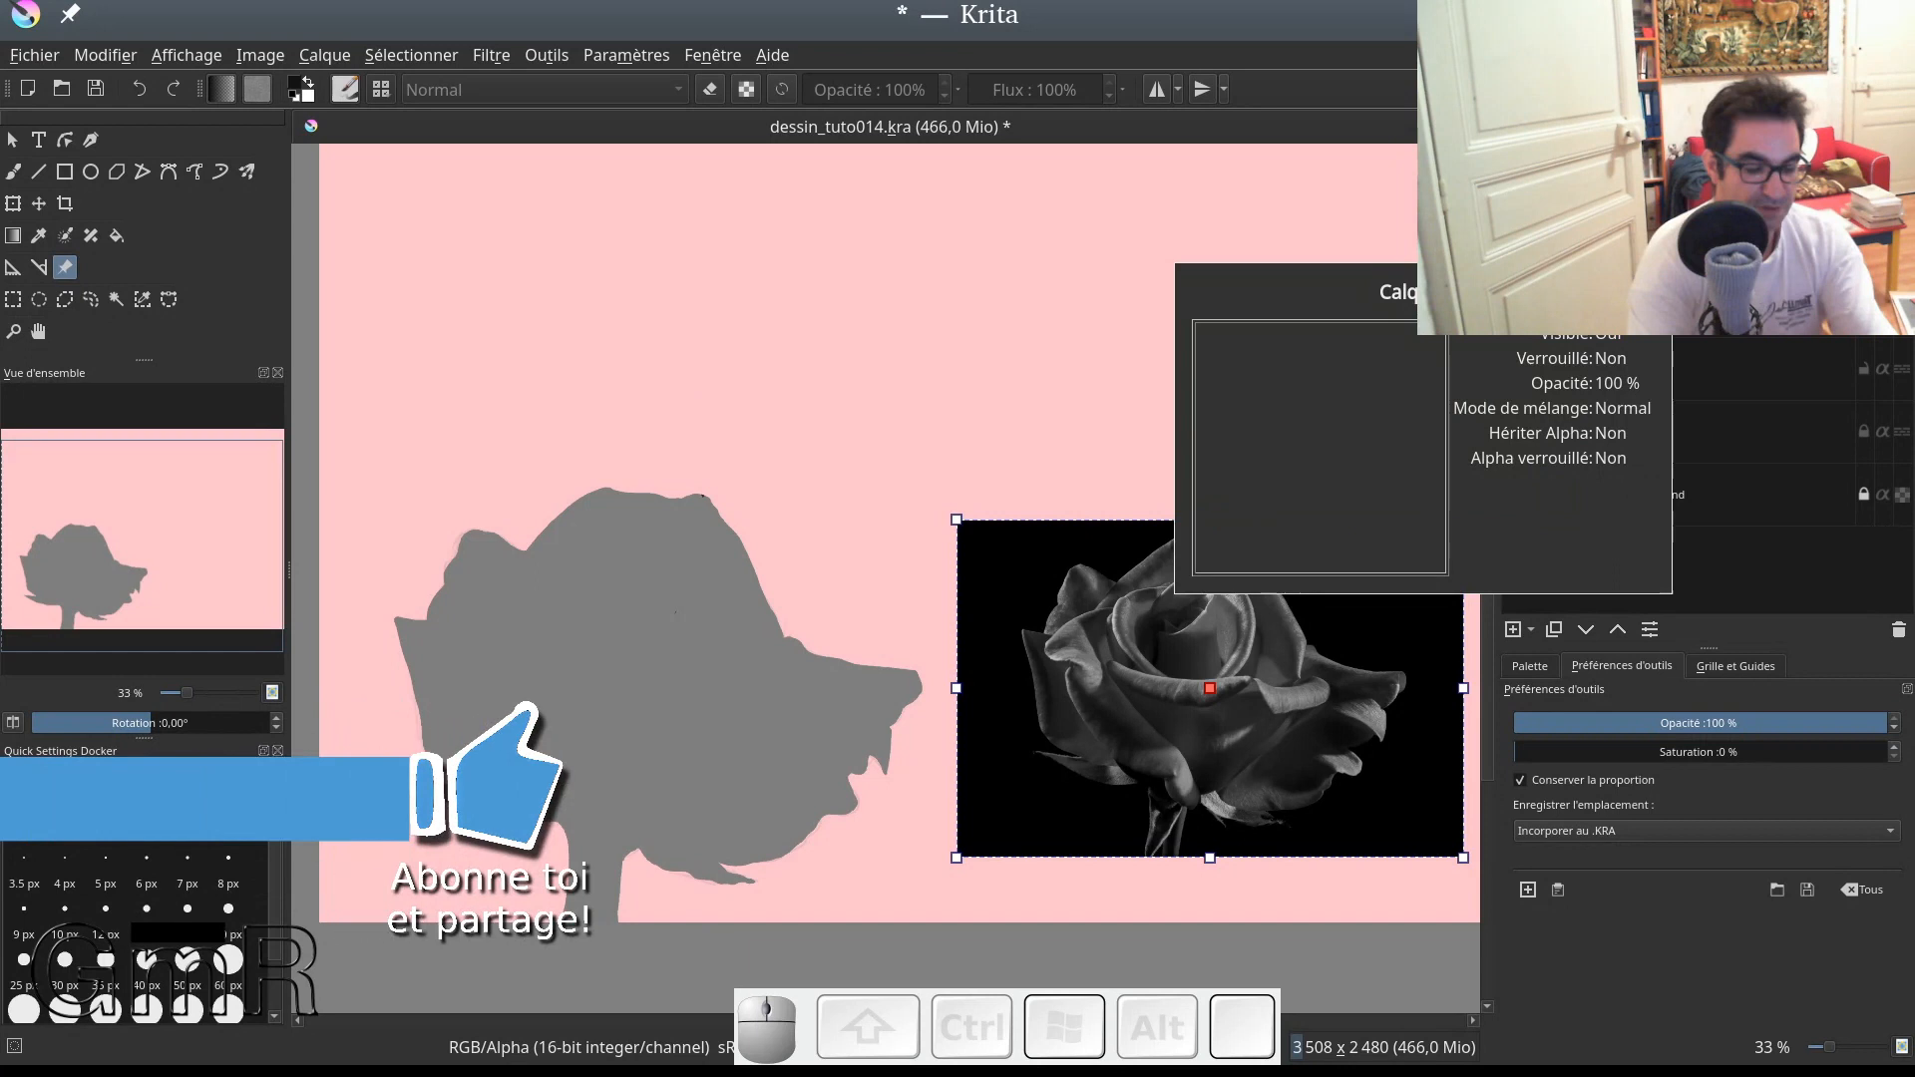
pyautogui.press('f')
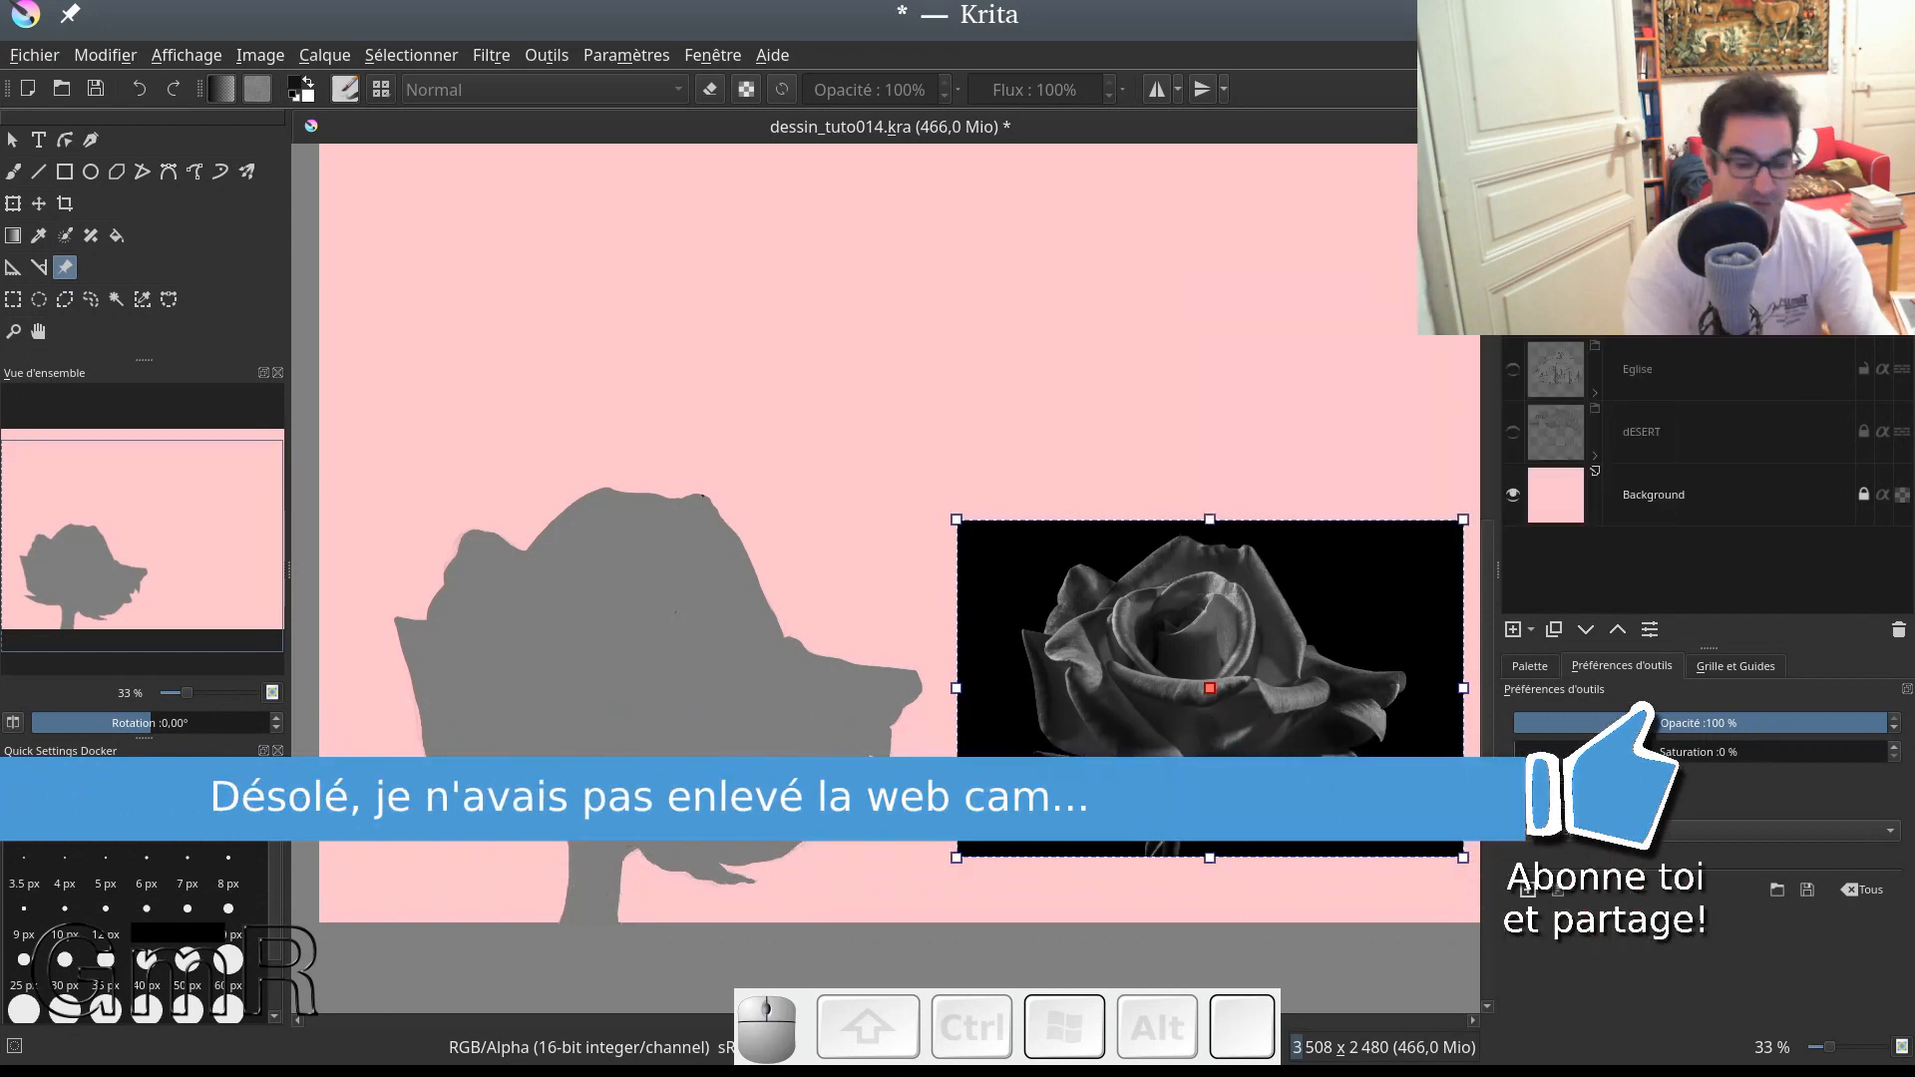
pyautogui.press('i')
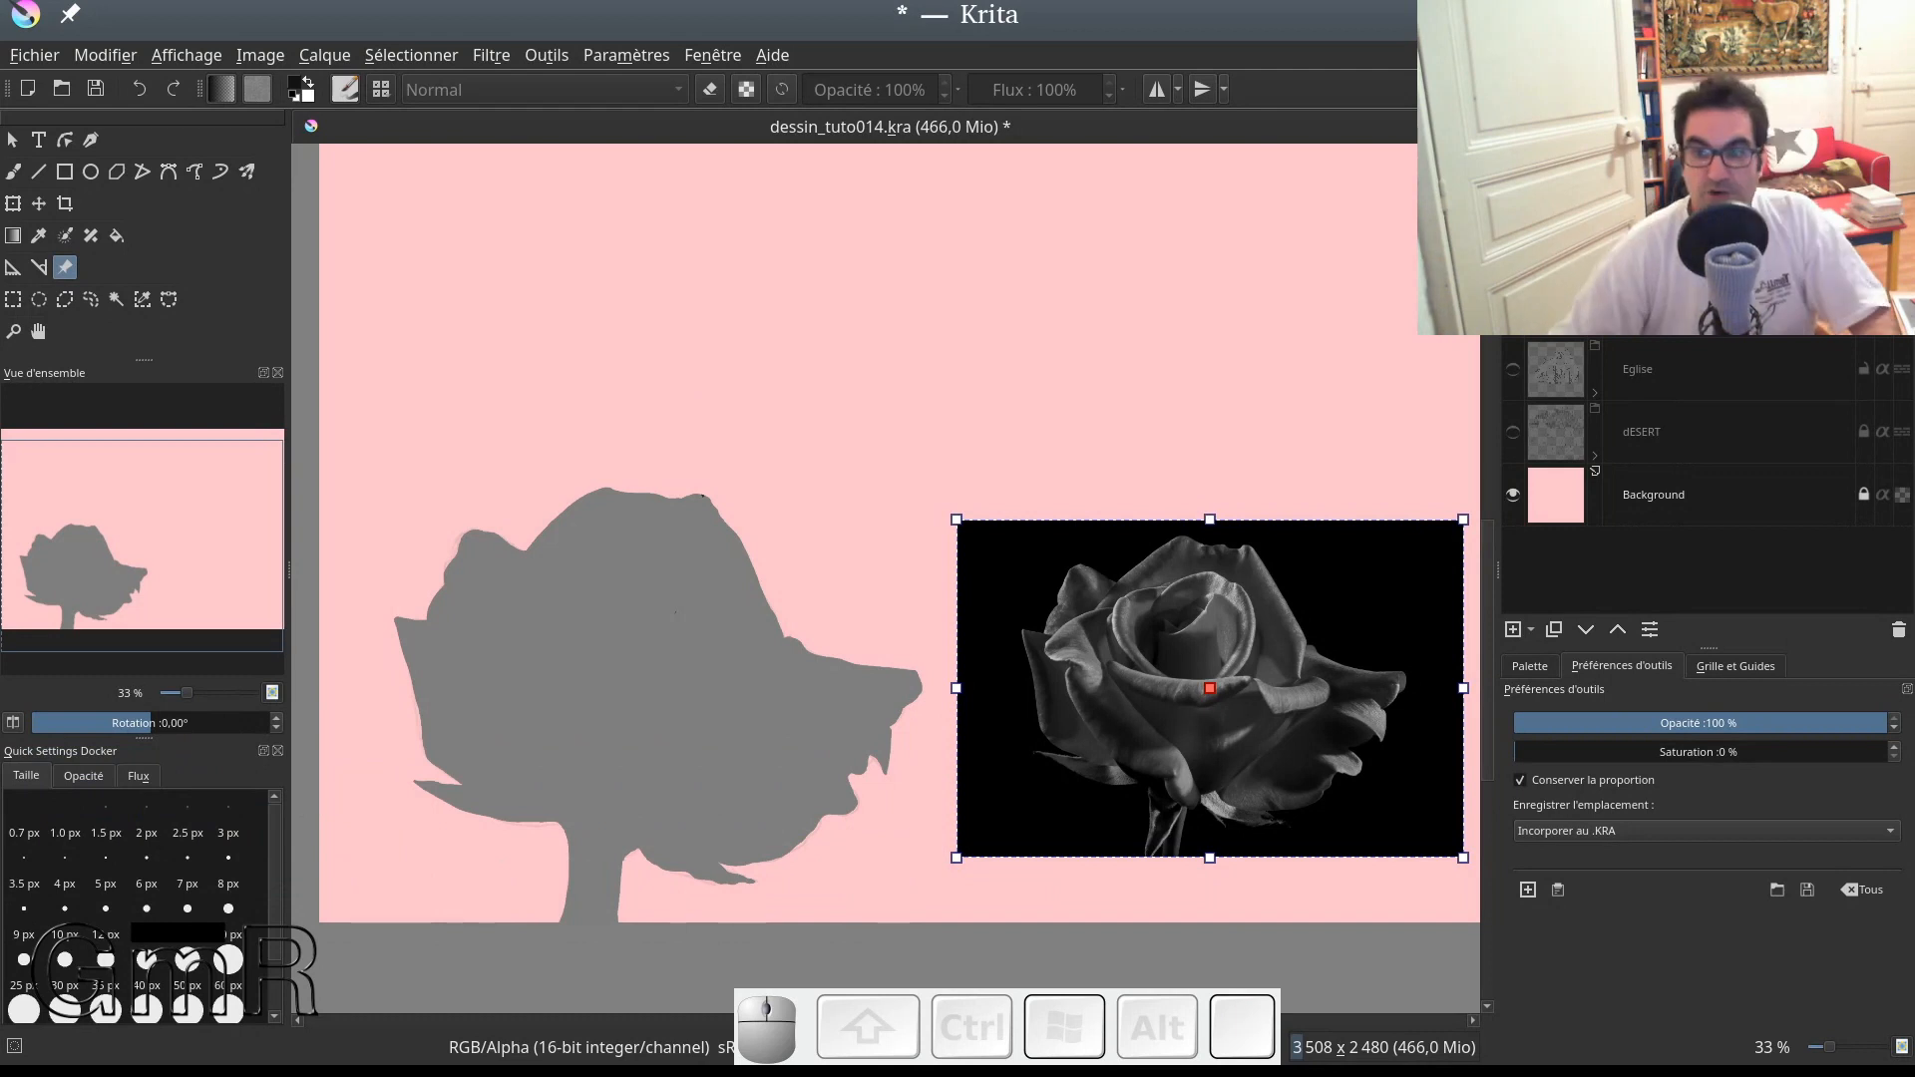
# Step: Choose the Basic-1 preset for the freehand brush and set its size to 200 px
pyautogui.click(1636, 127)
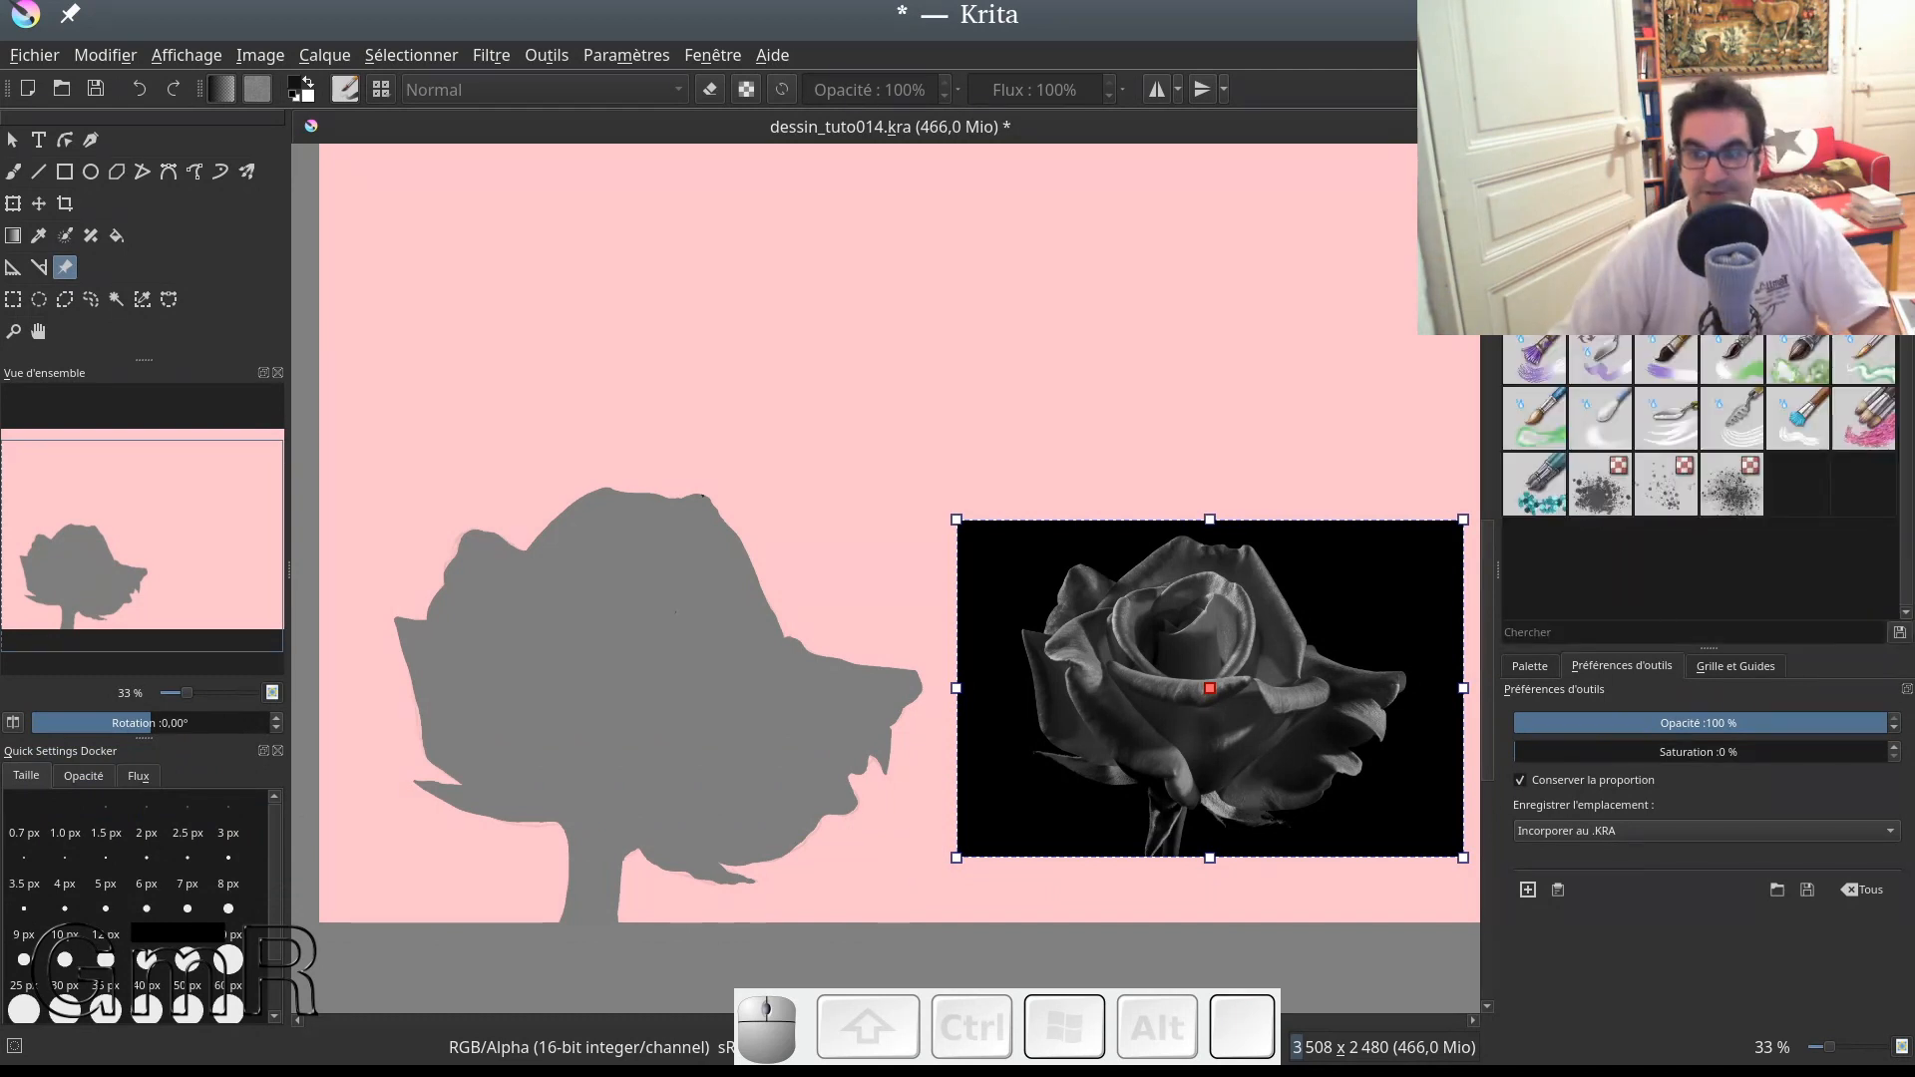
pyautogui.click(1655, 174)
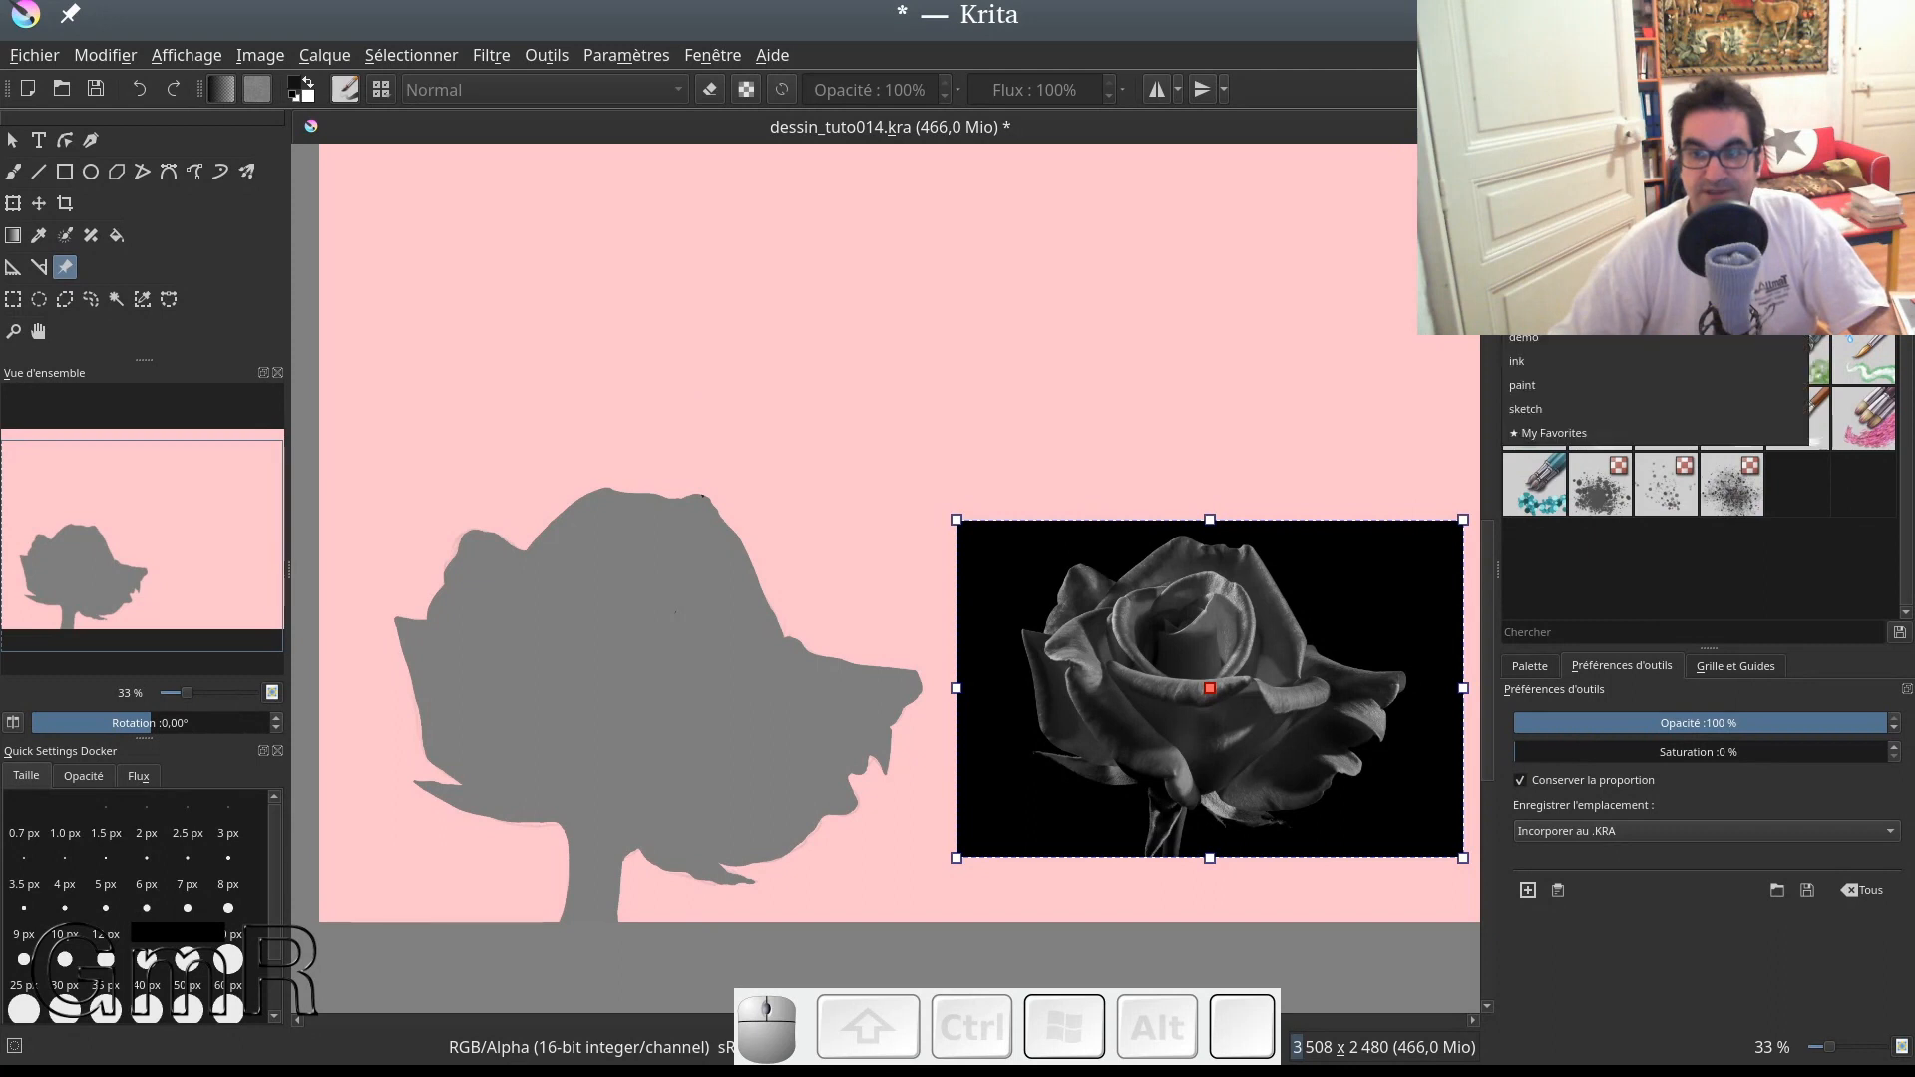
pyautogui.click(1616, 217)
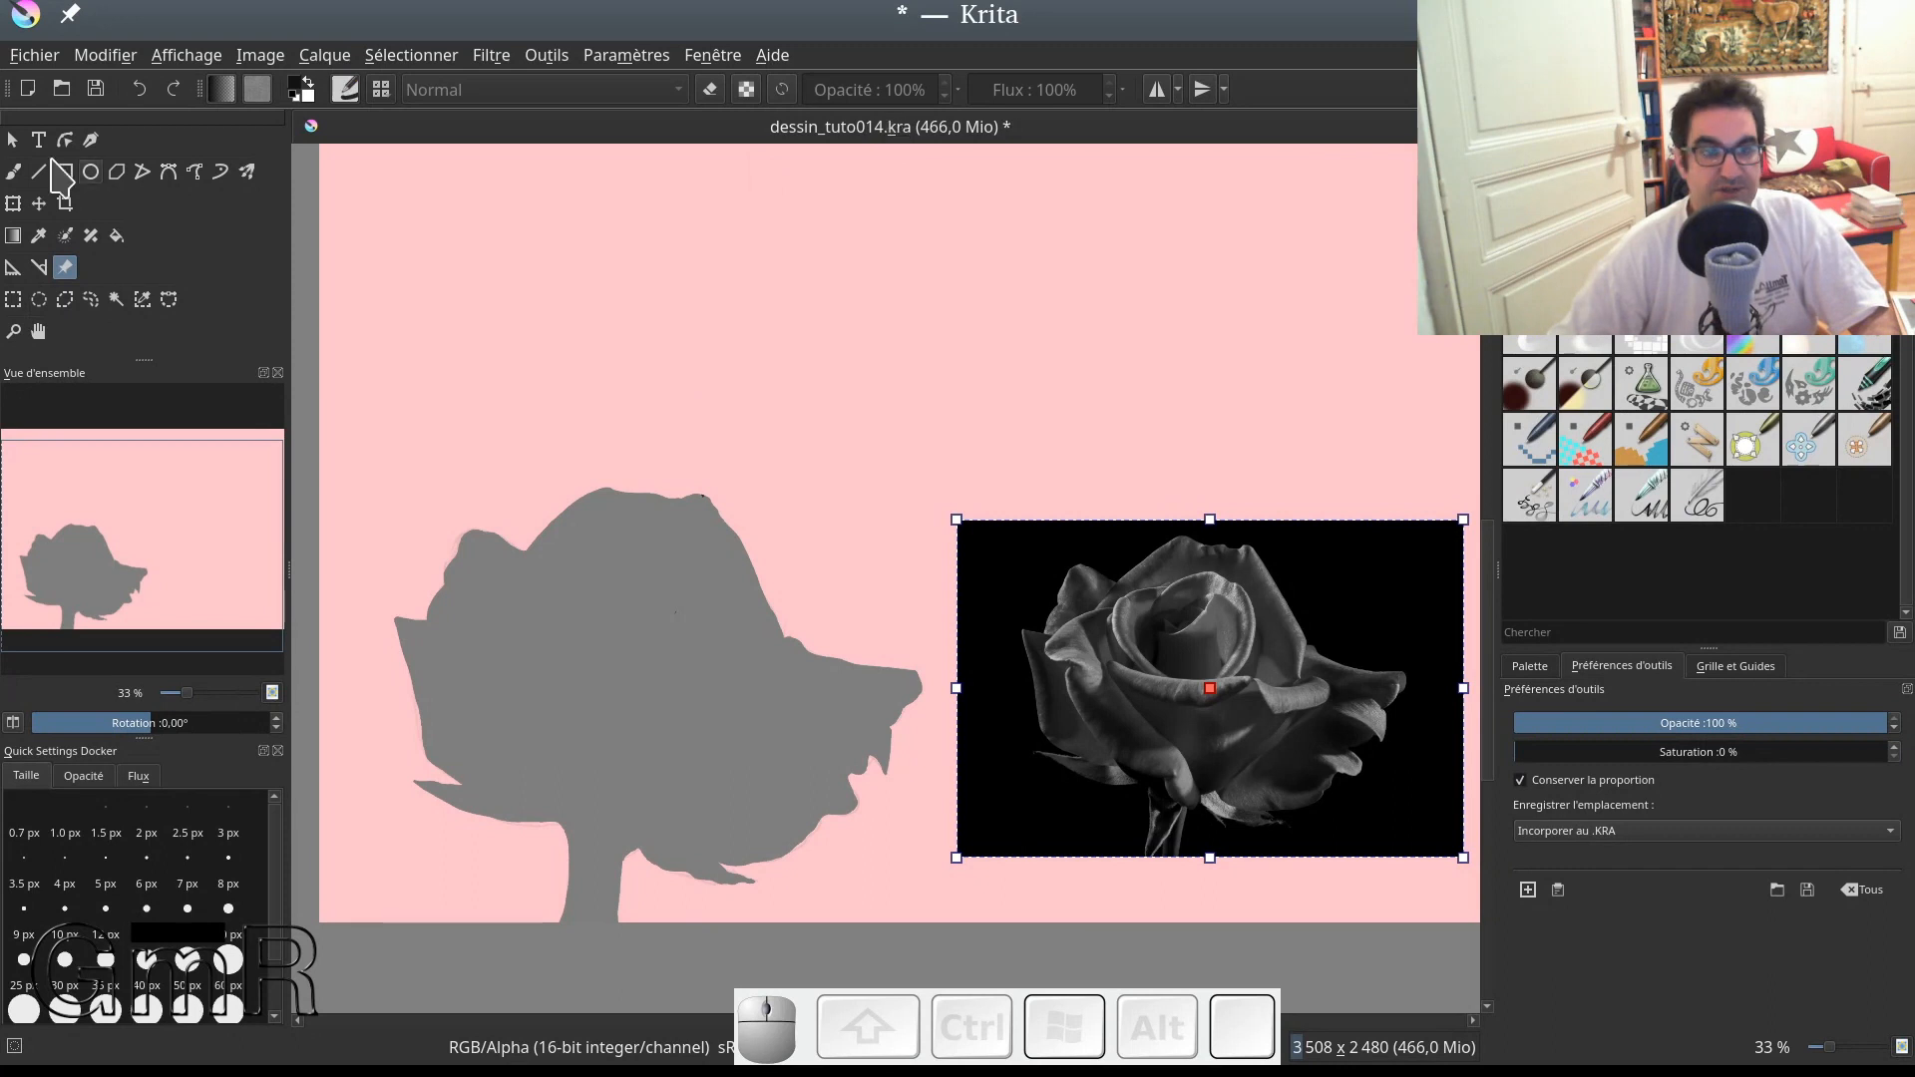
pyautogui.press('b')
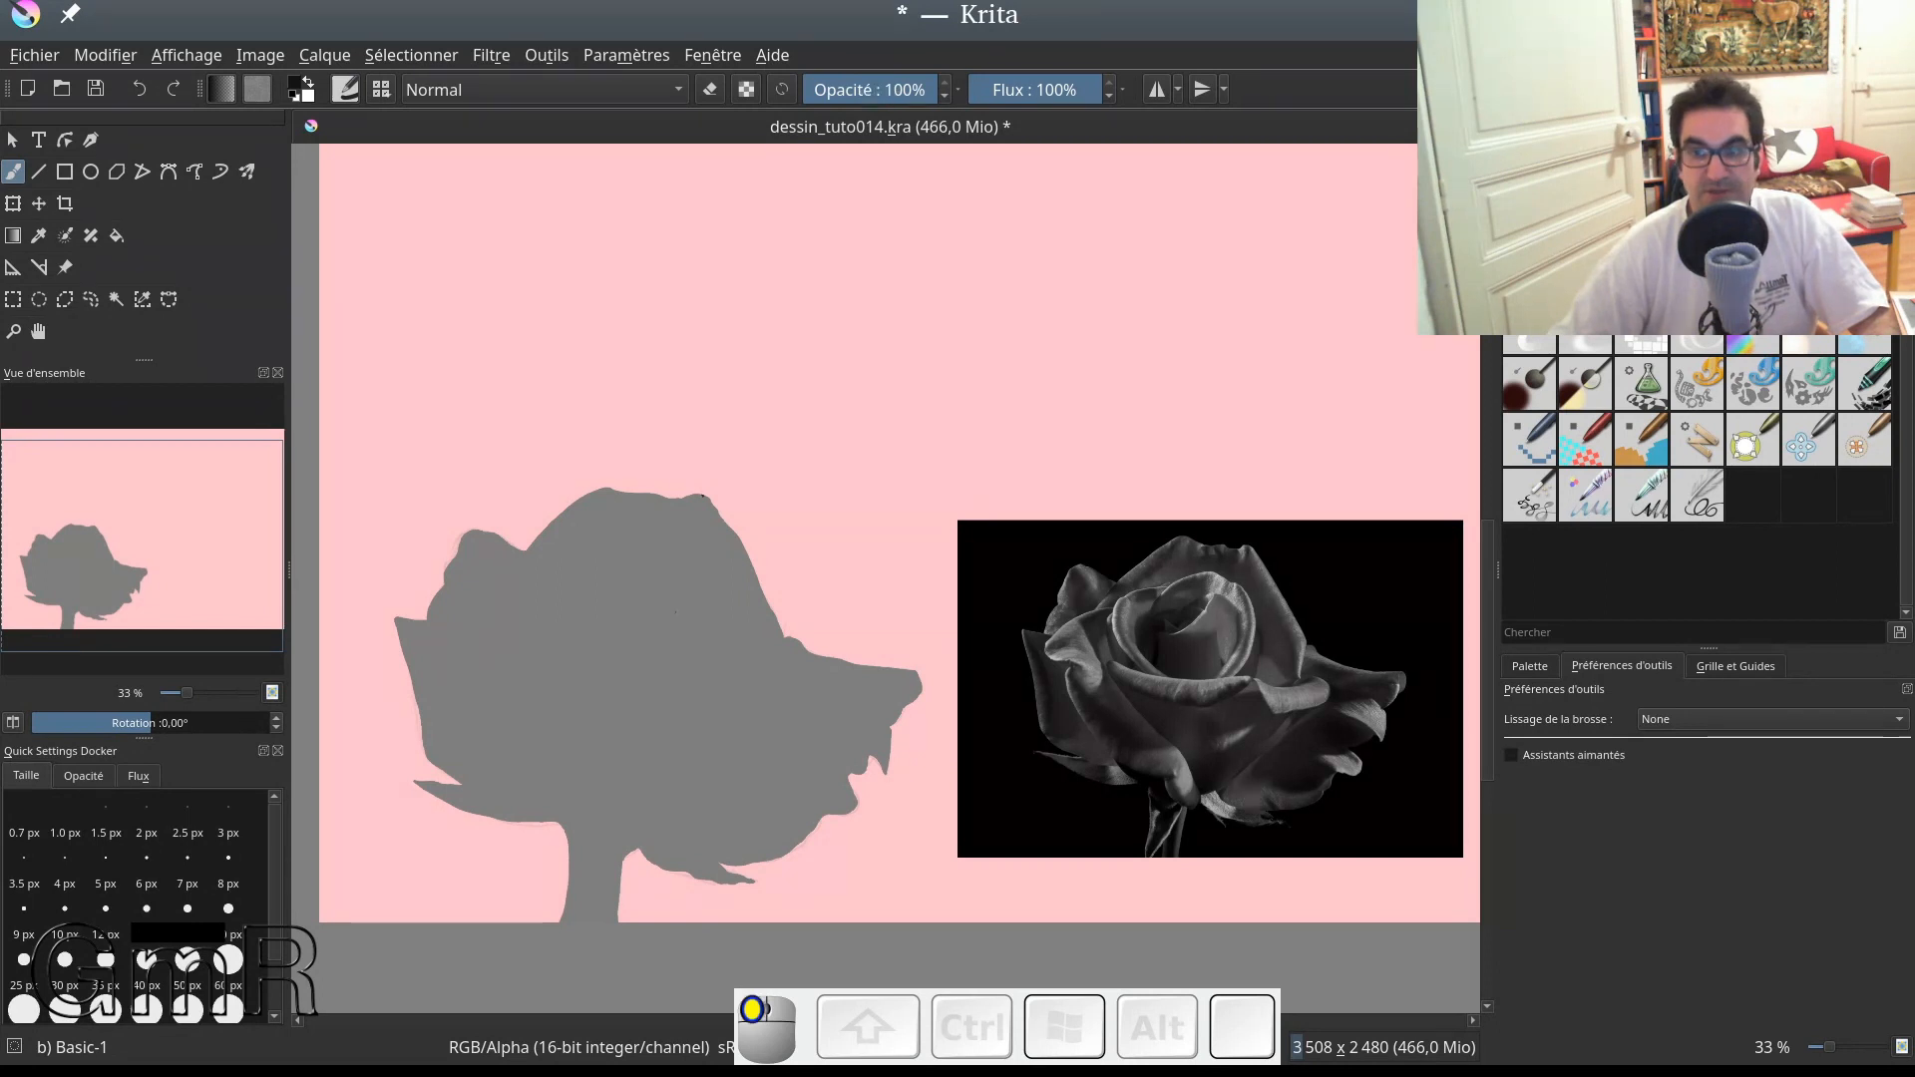
pyautogui.click(1541, 128)
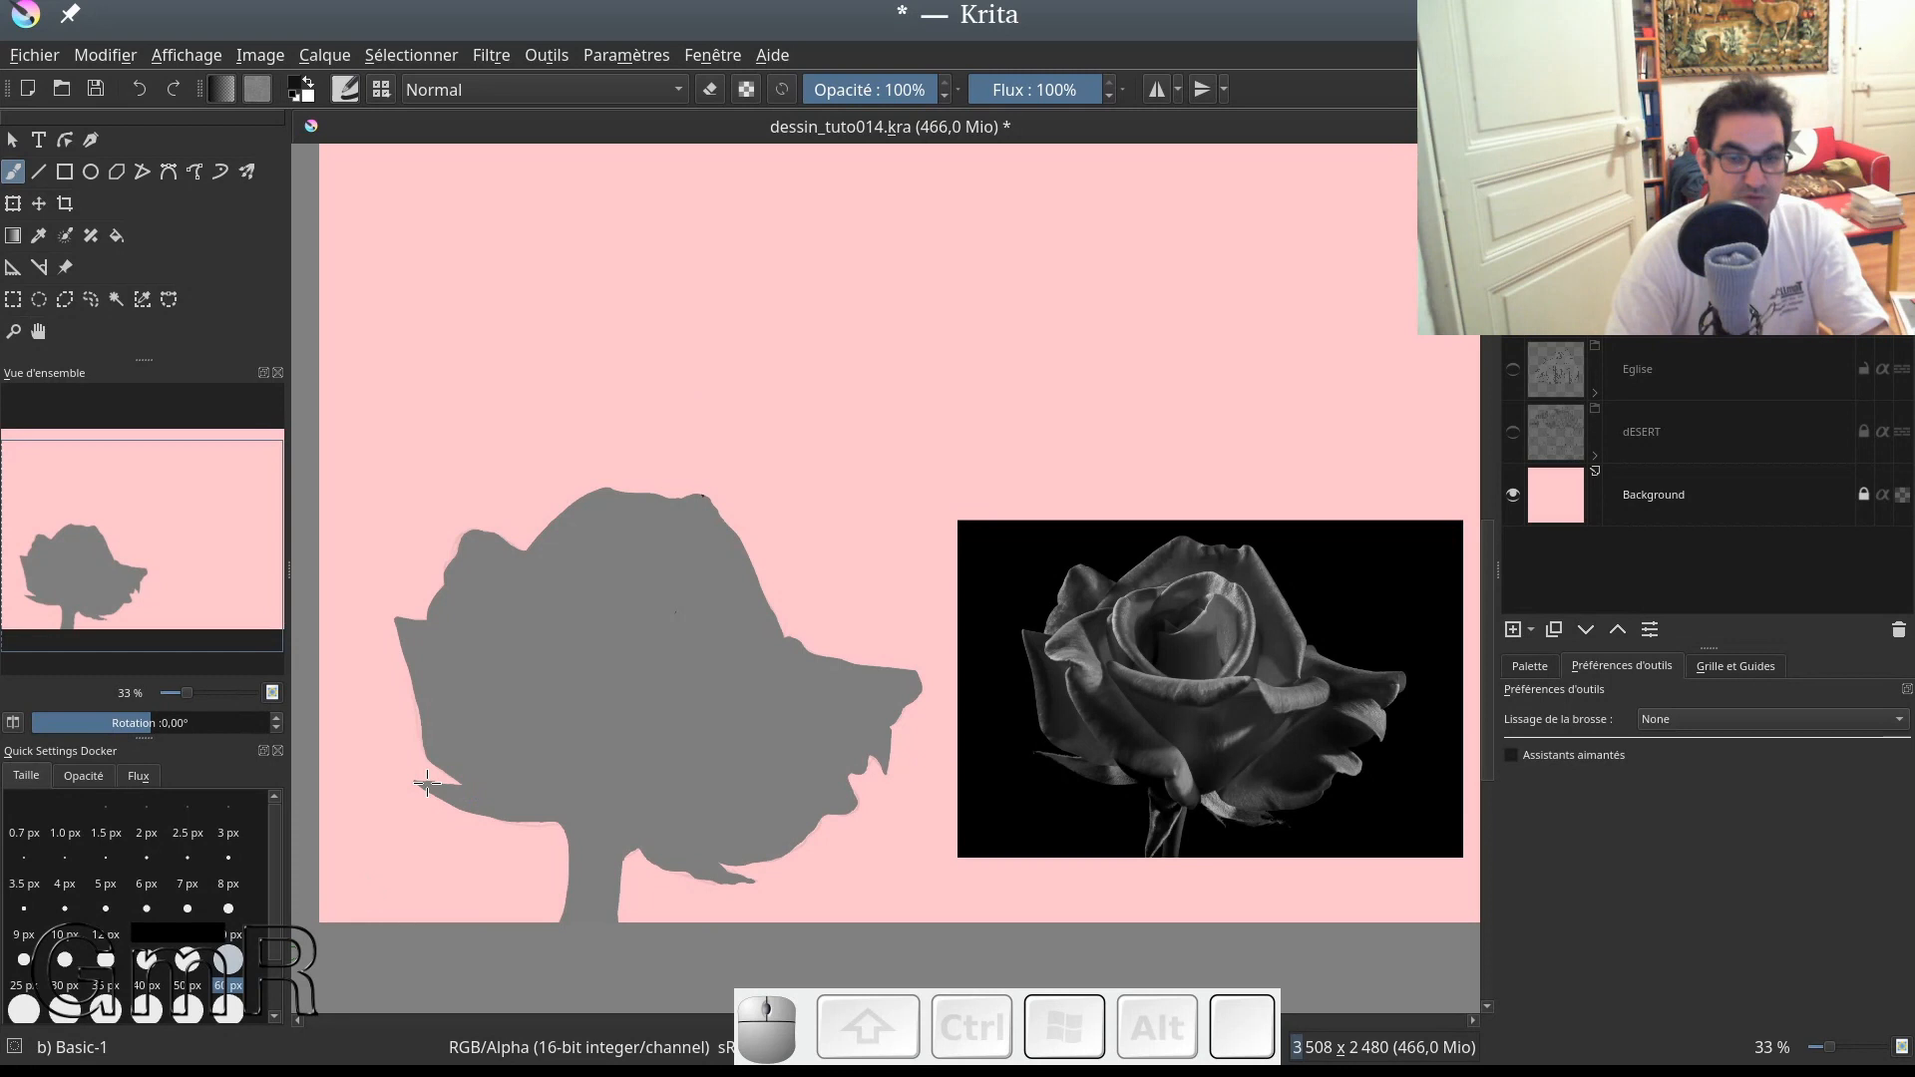
pyautogui.scroll(-1, 240, 1003)
pyautogui.click(231, 1011)
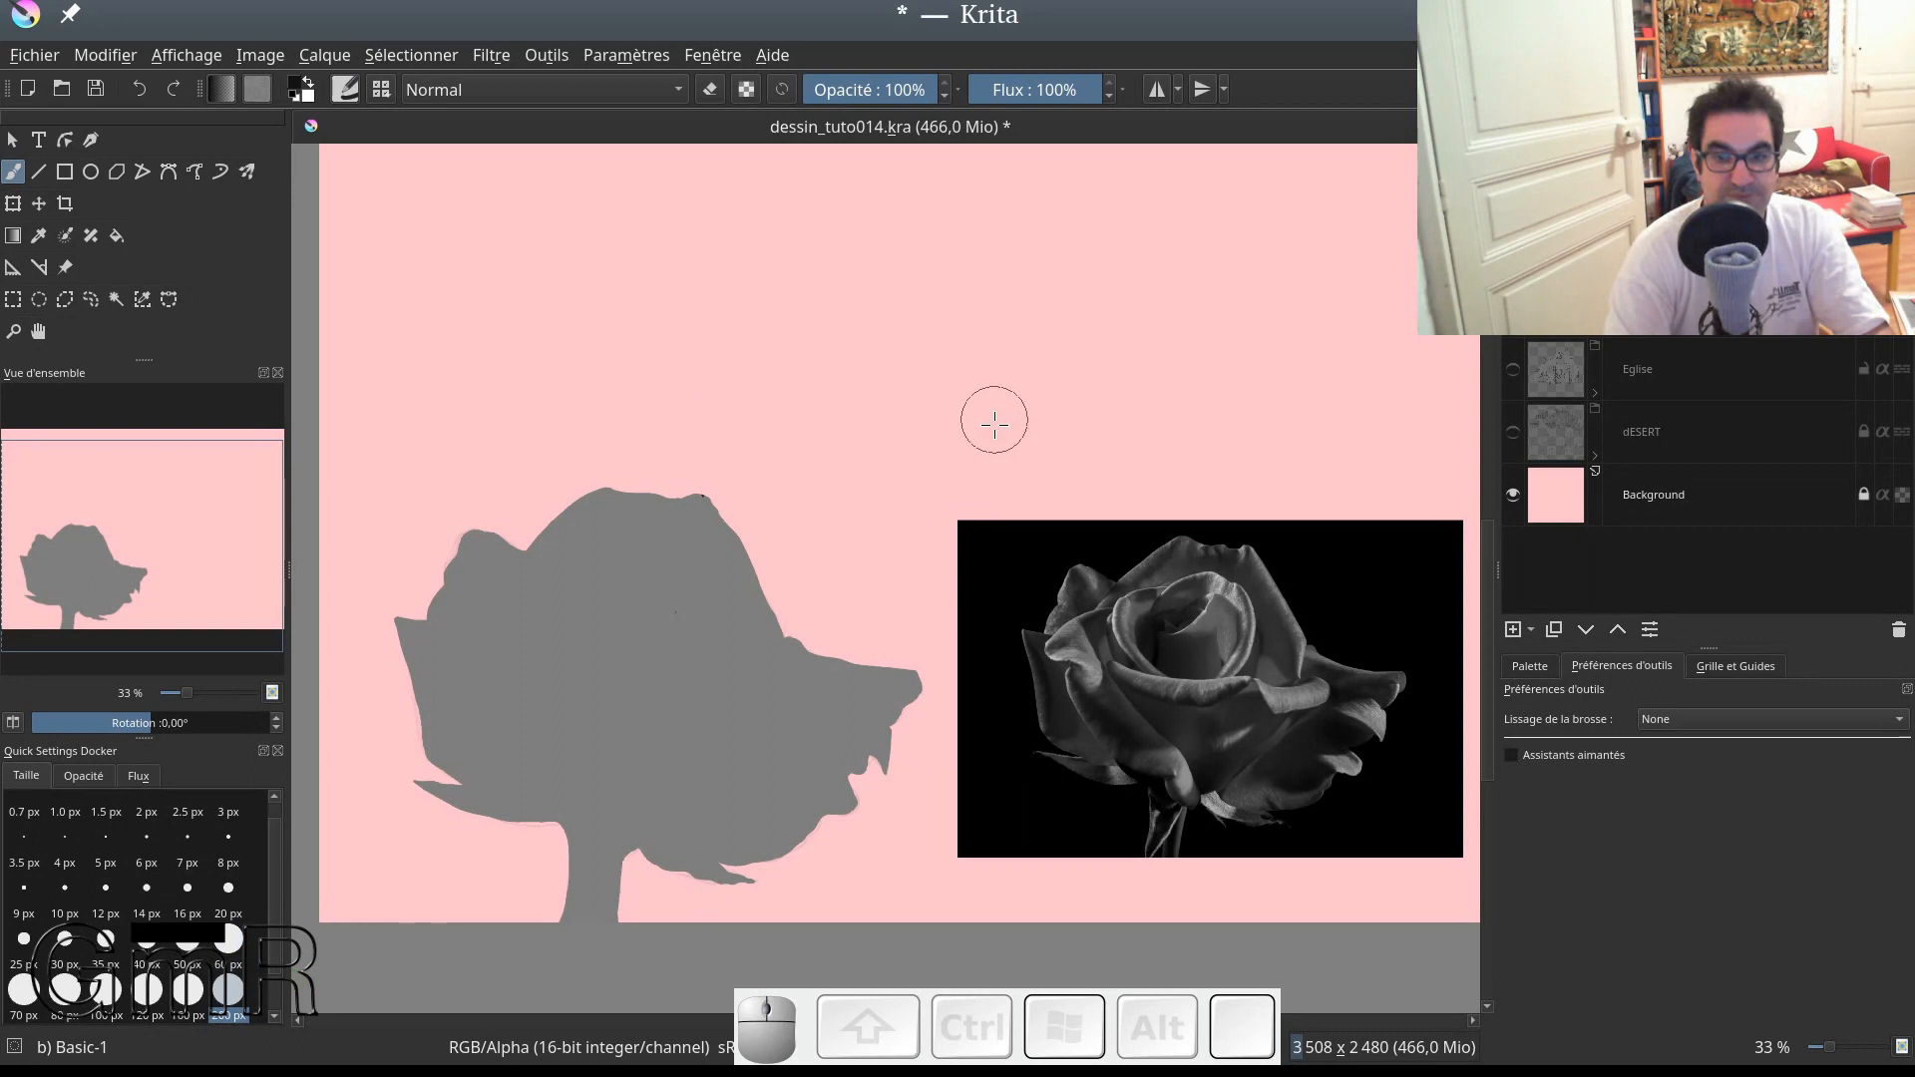
# Step: Paint a horizontal row of ten dots above the rose, lightening the colour step by step from near black to white
pyautogui.click(457, 227)
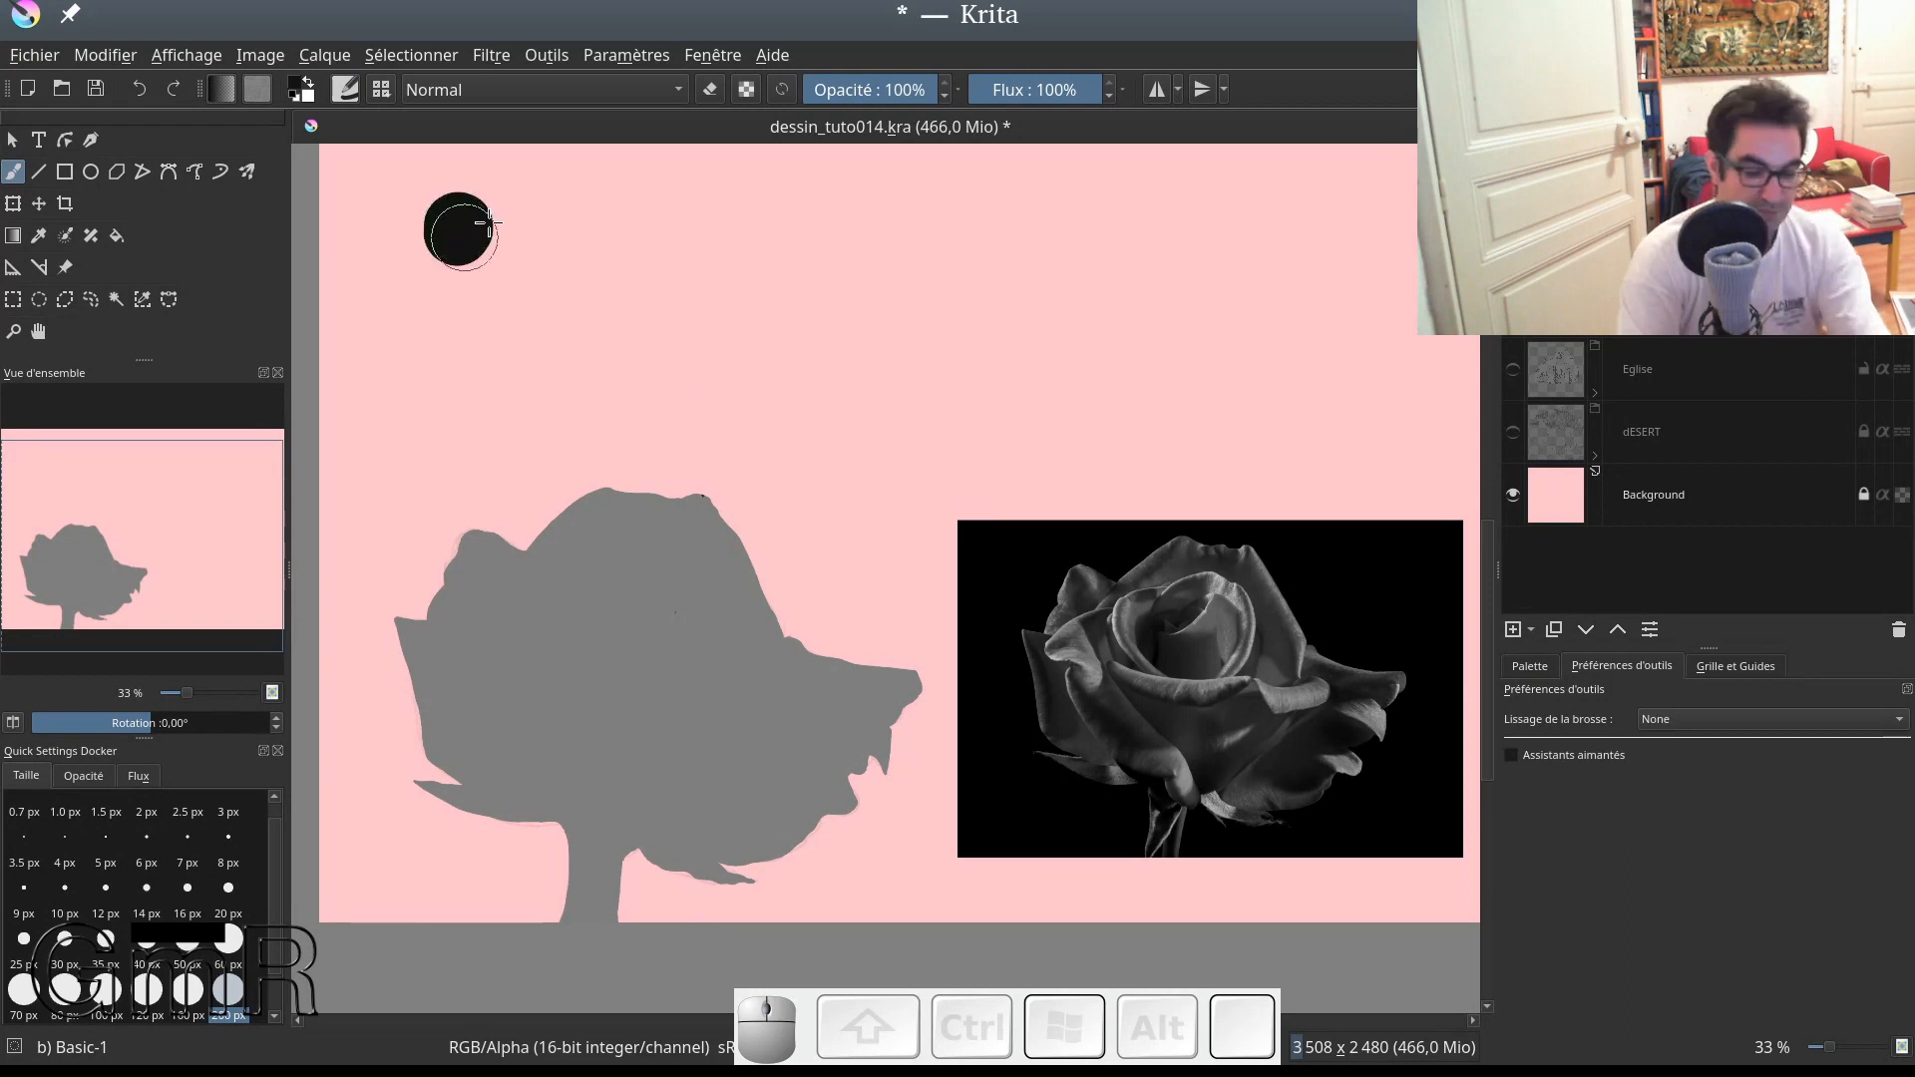
pyautogui.press('l')
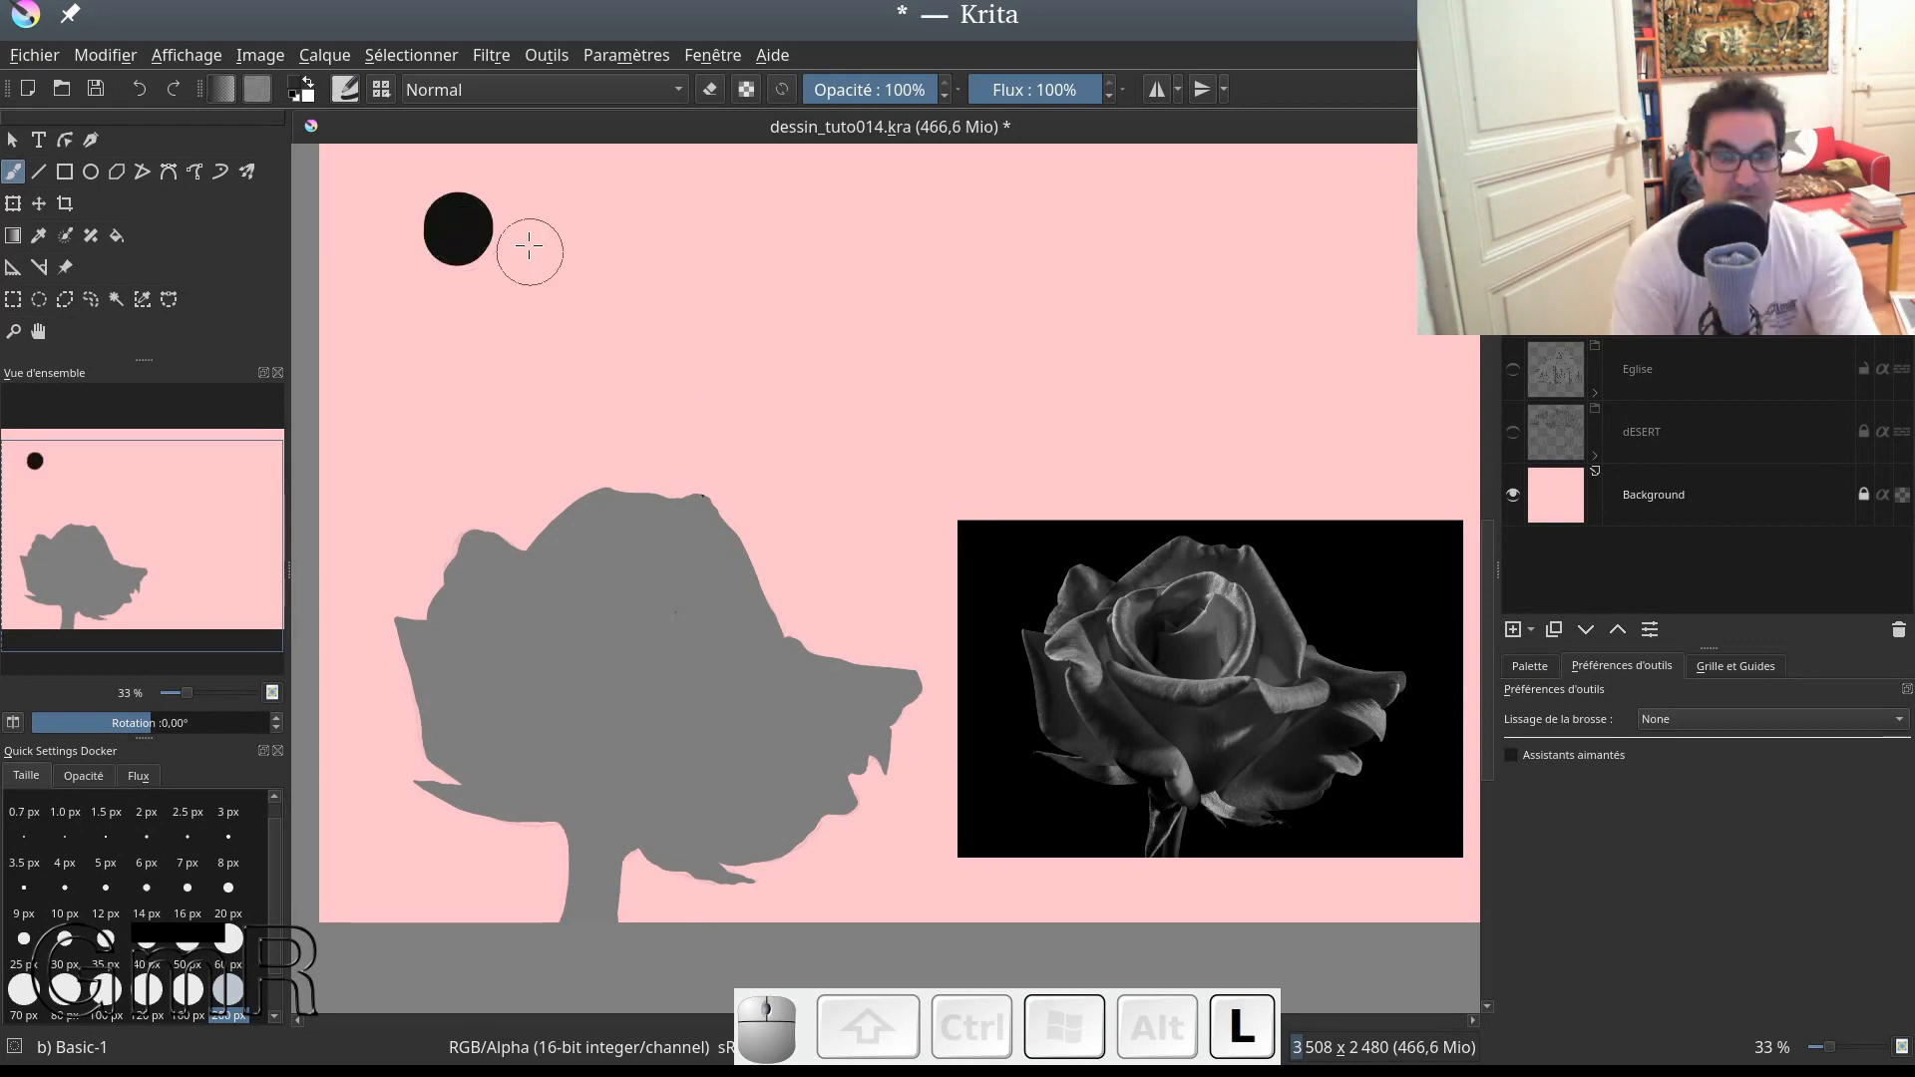
pyautogui.moveTo(530, 231); pyautogui.dragTo(536, 229)
pyautogui.click(536, 228)
pyautogui.press('l')
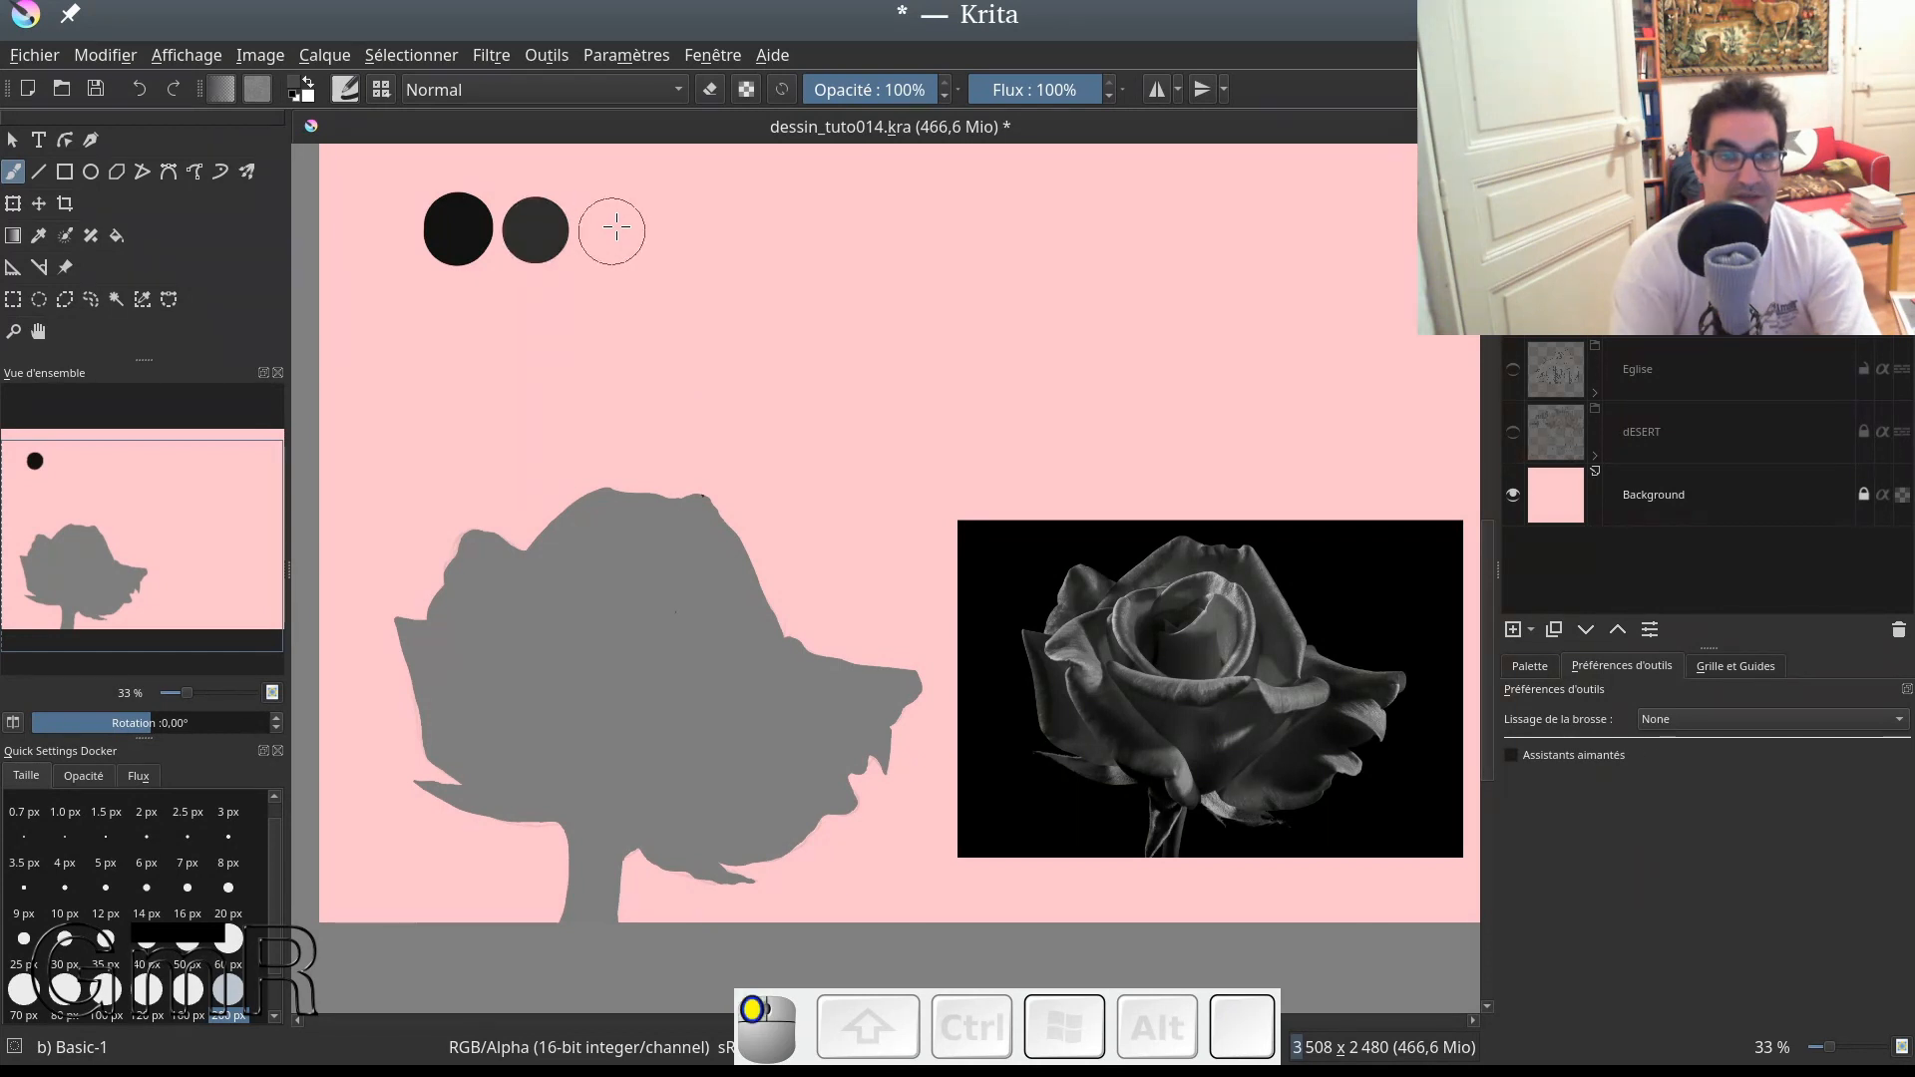
pyautogui.click(616, 228)
pyautogui.press('l')
pyautogui.click(686, 231)
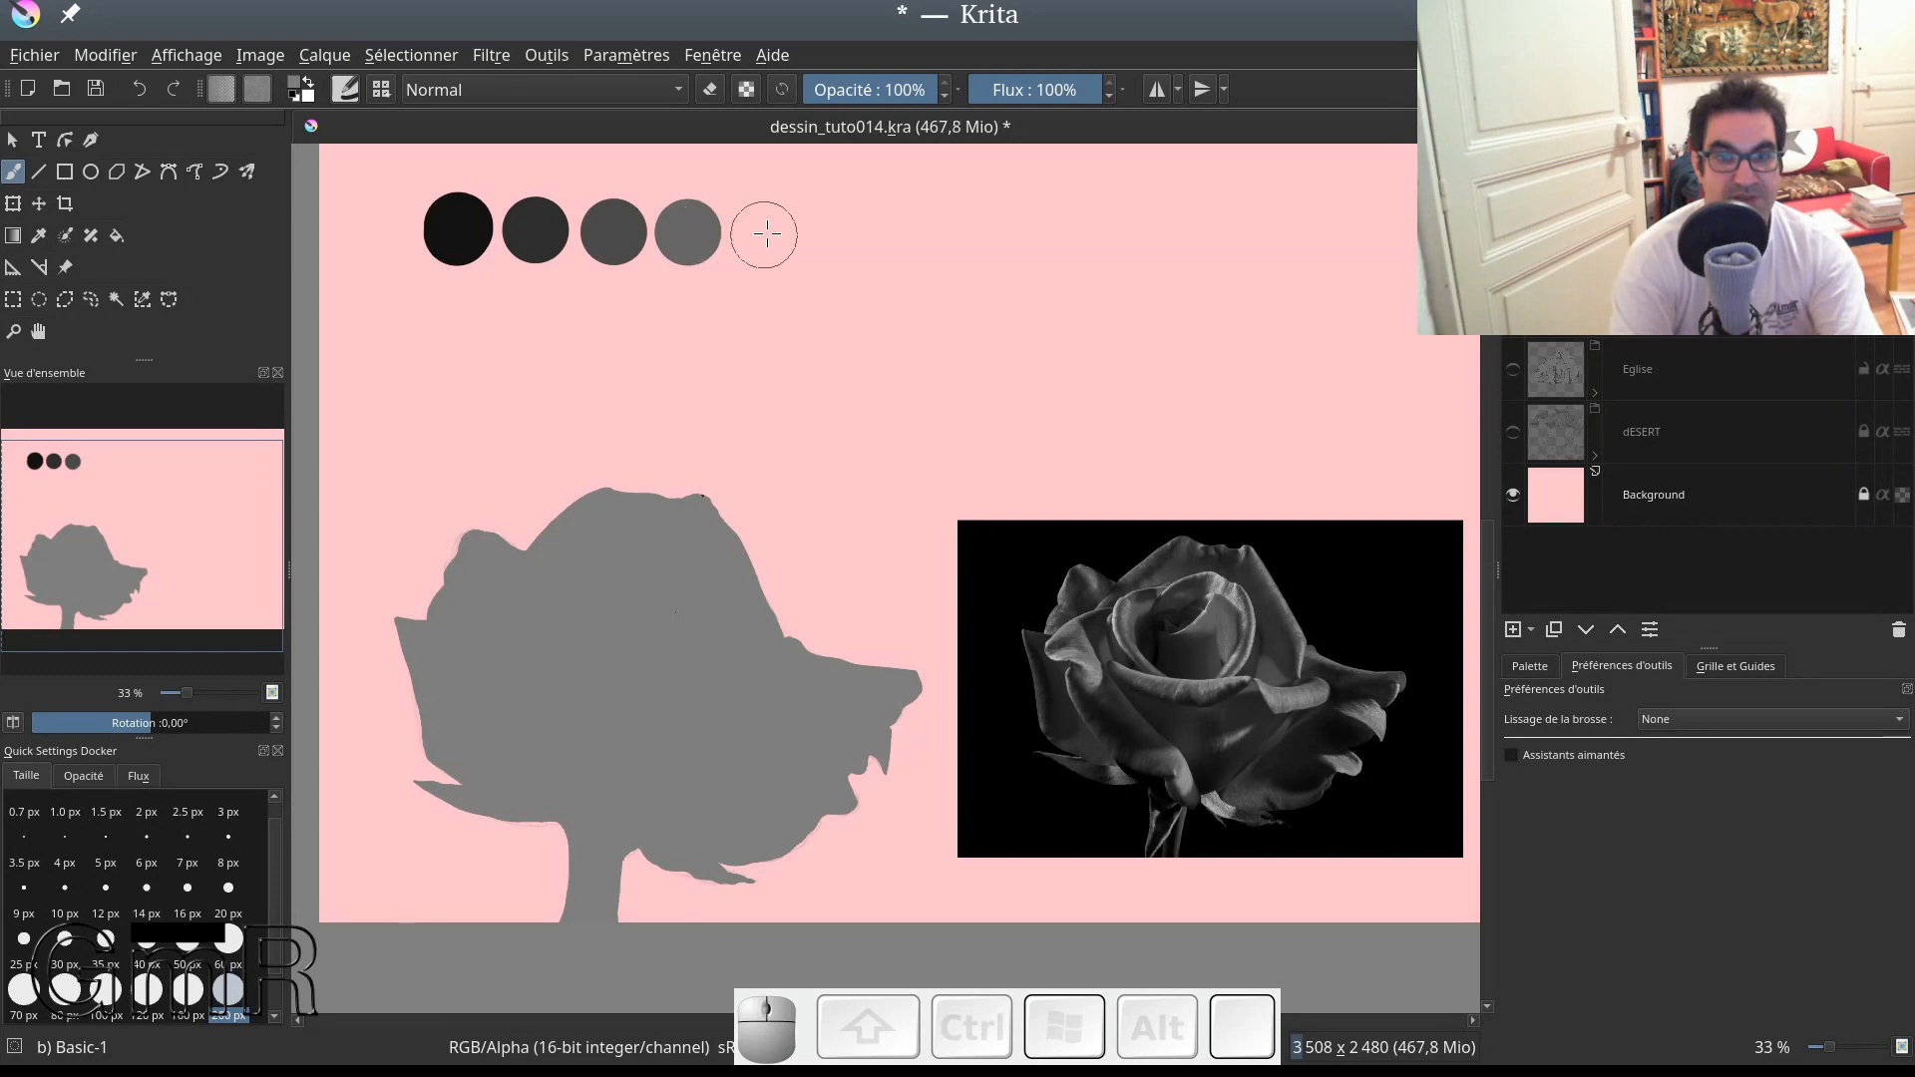
pyautogui.click(767, 235)
pyautogui.press('l')
pyautogui.click(846, 230)
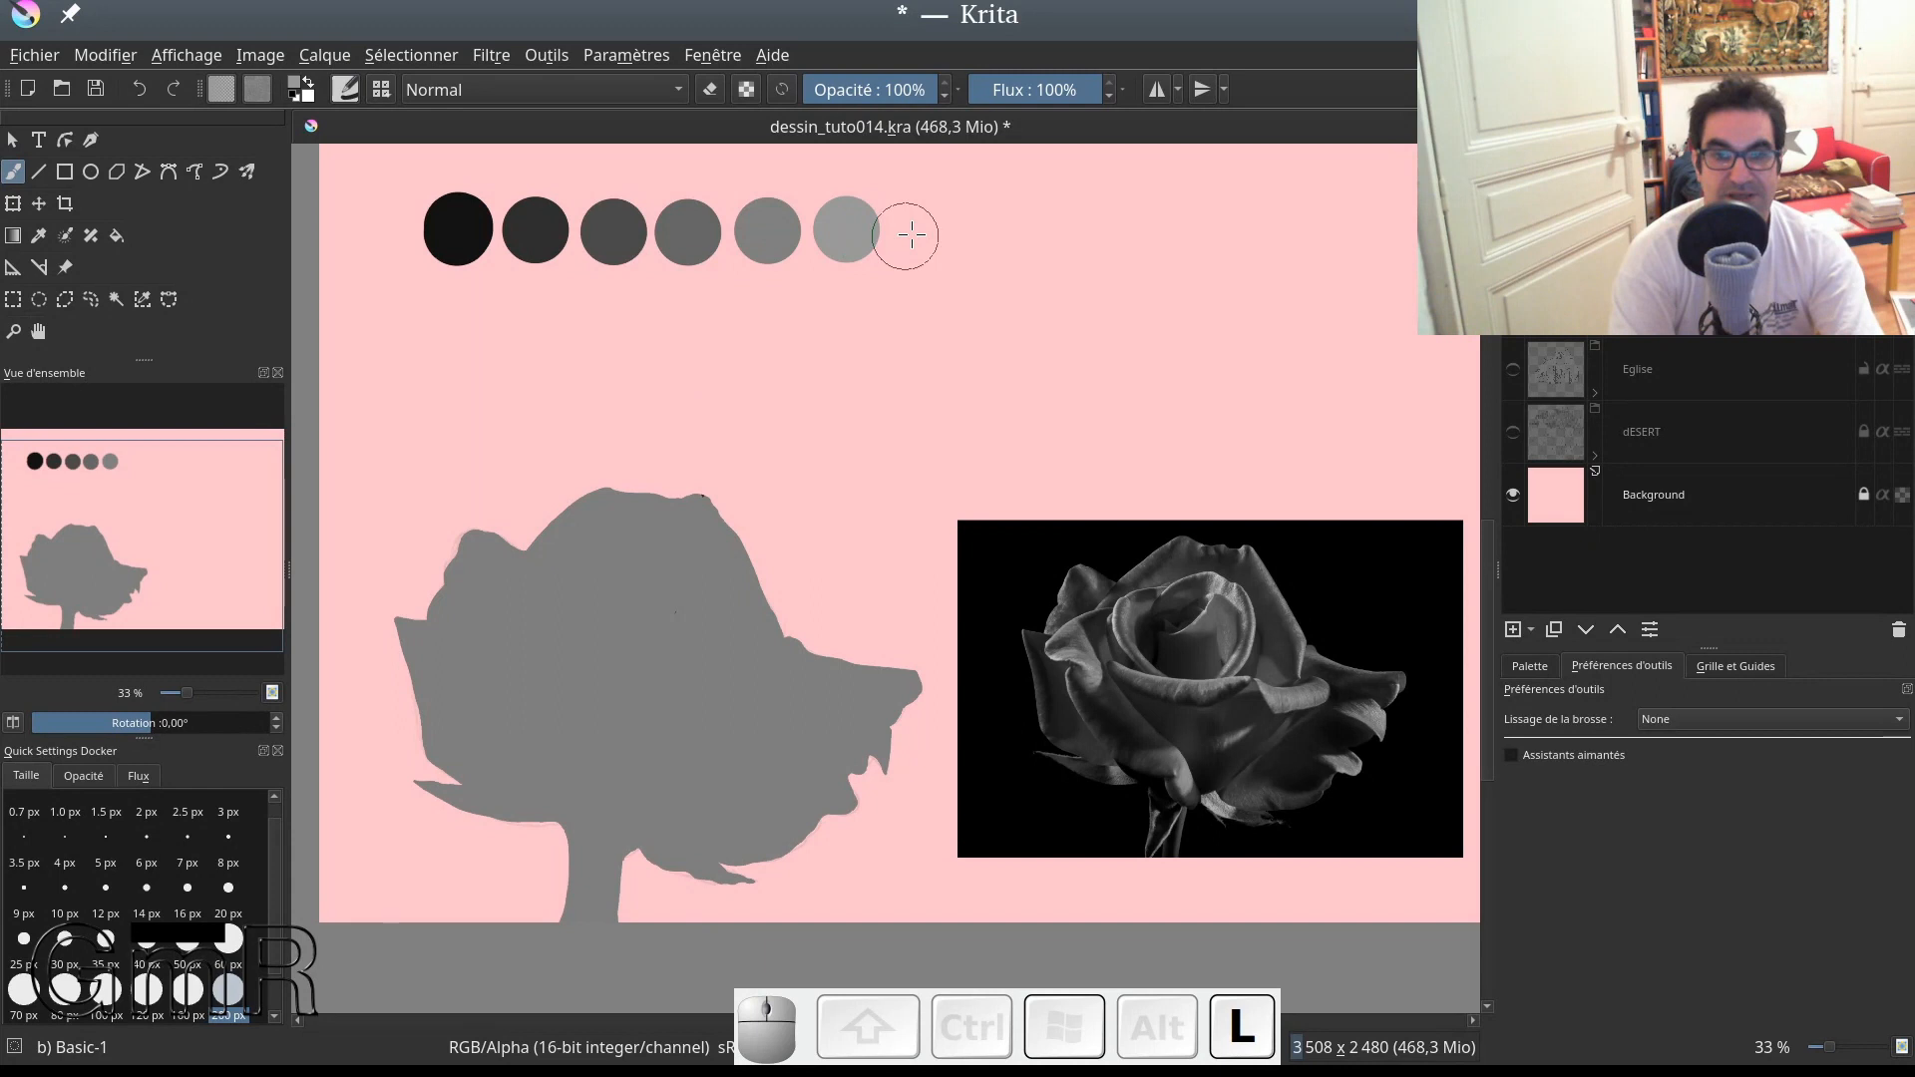
pyautogui.click(925, 234)
pyautogui.click(1005, 236)
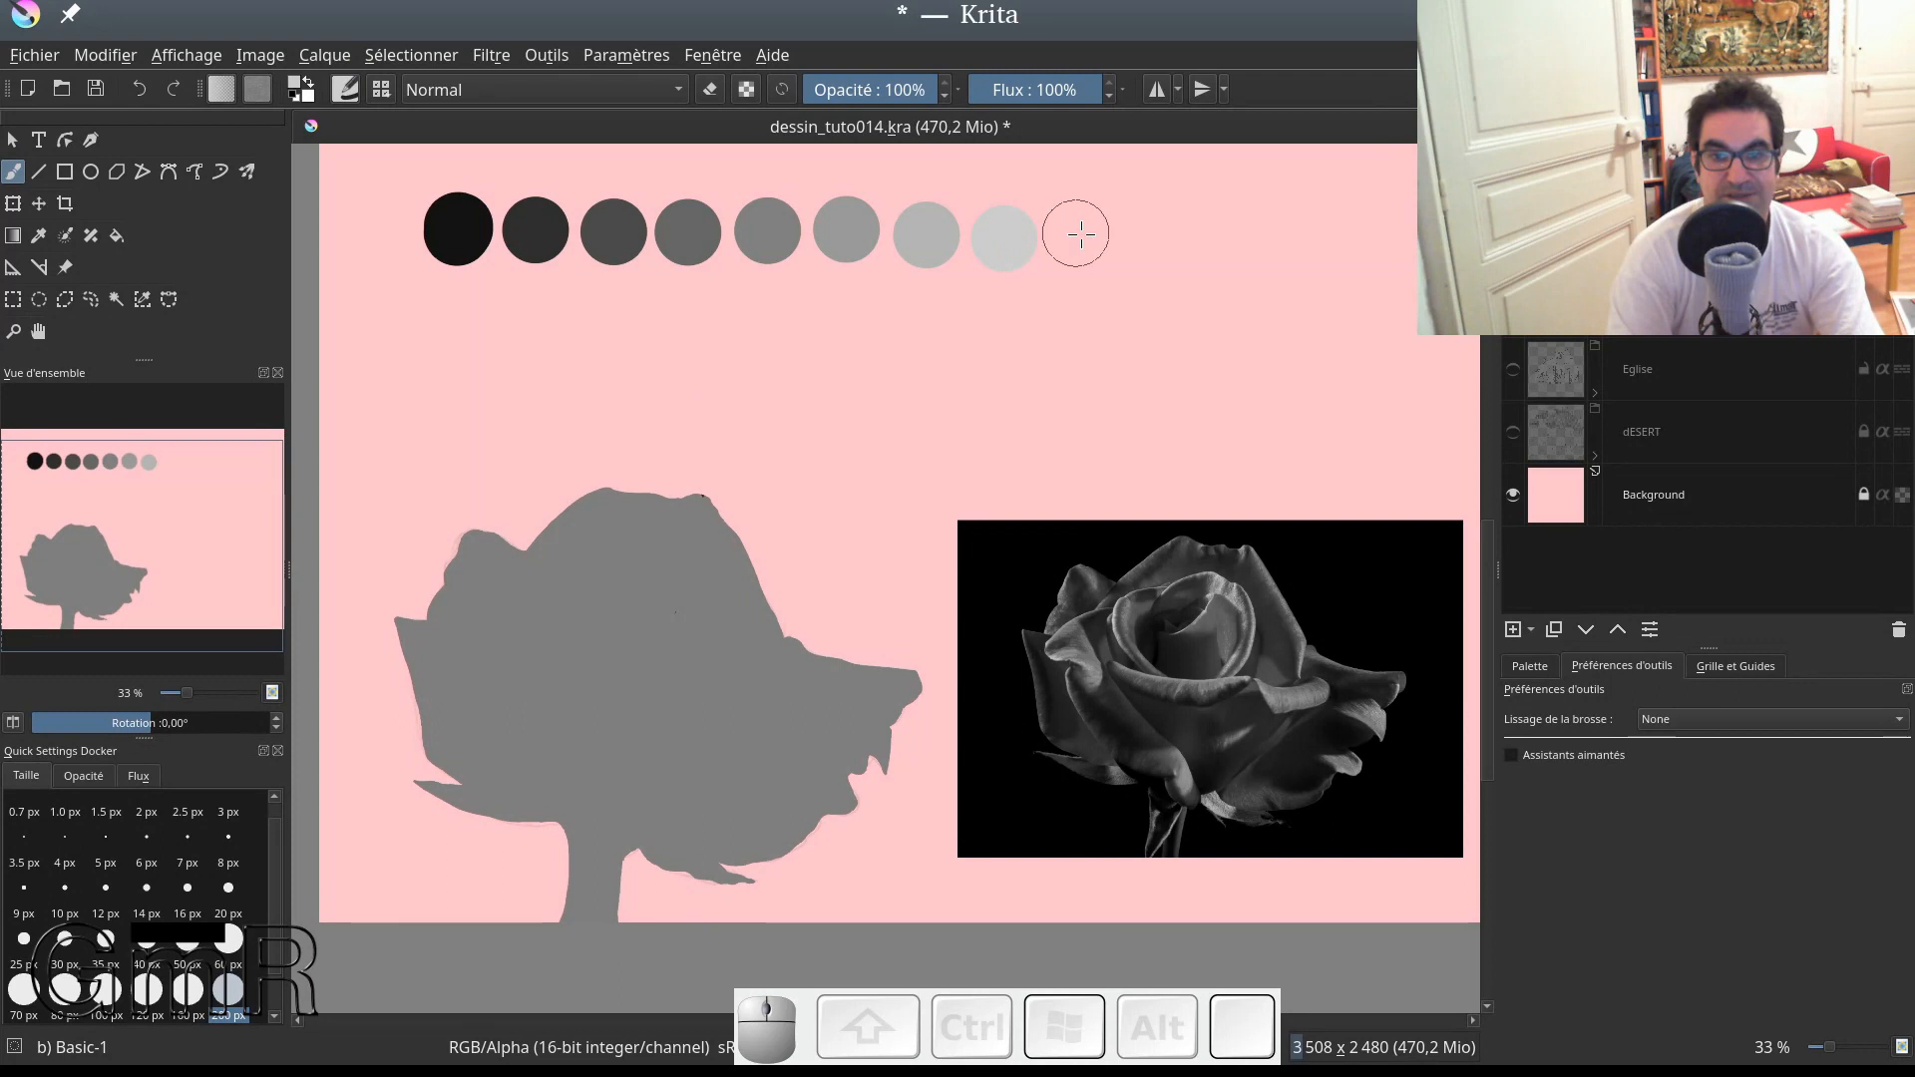
pyautogui.click(1079, 236)
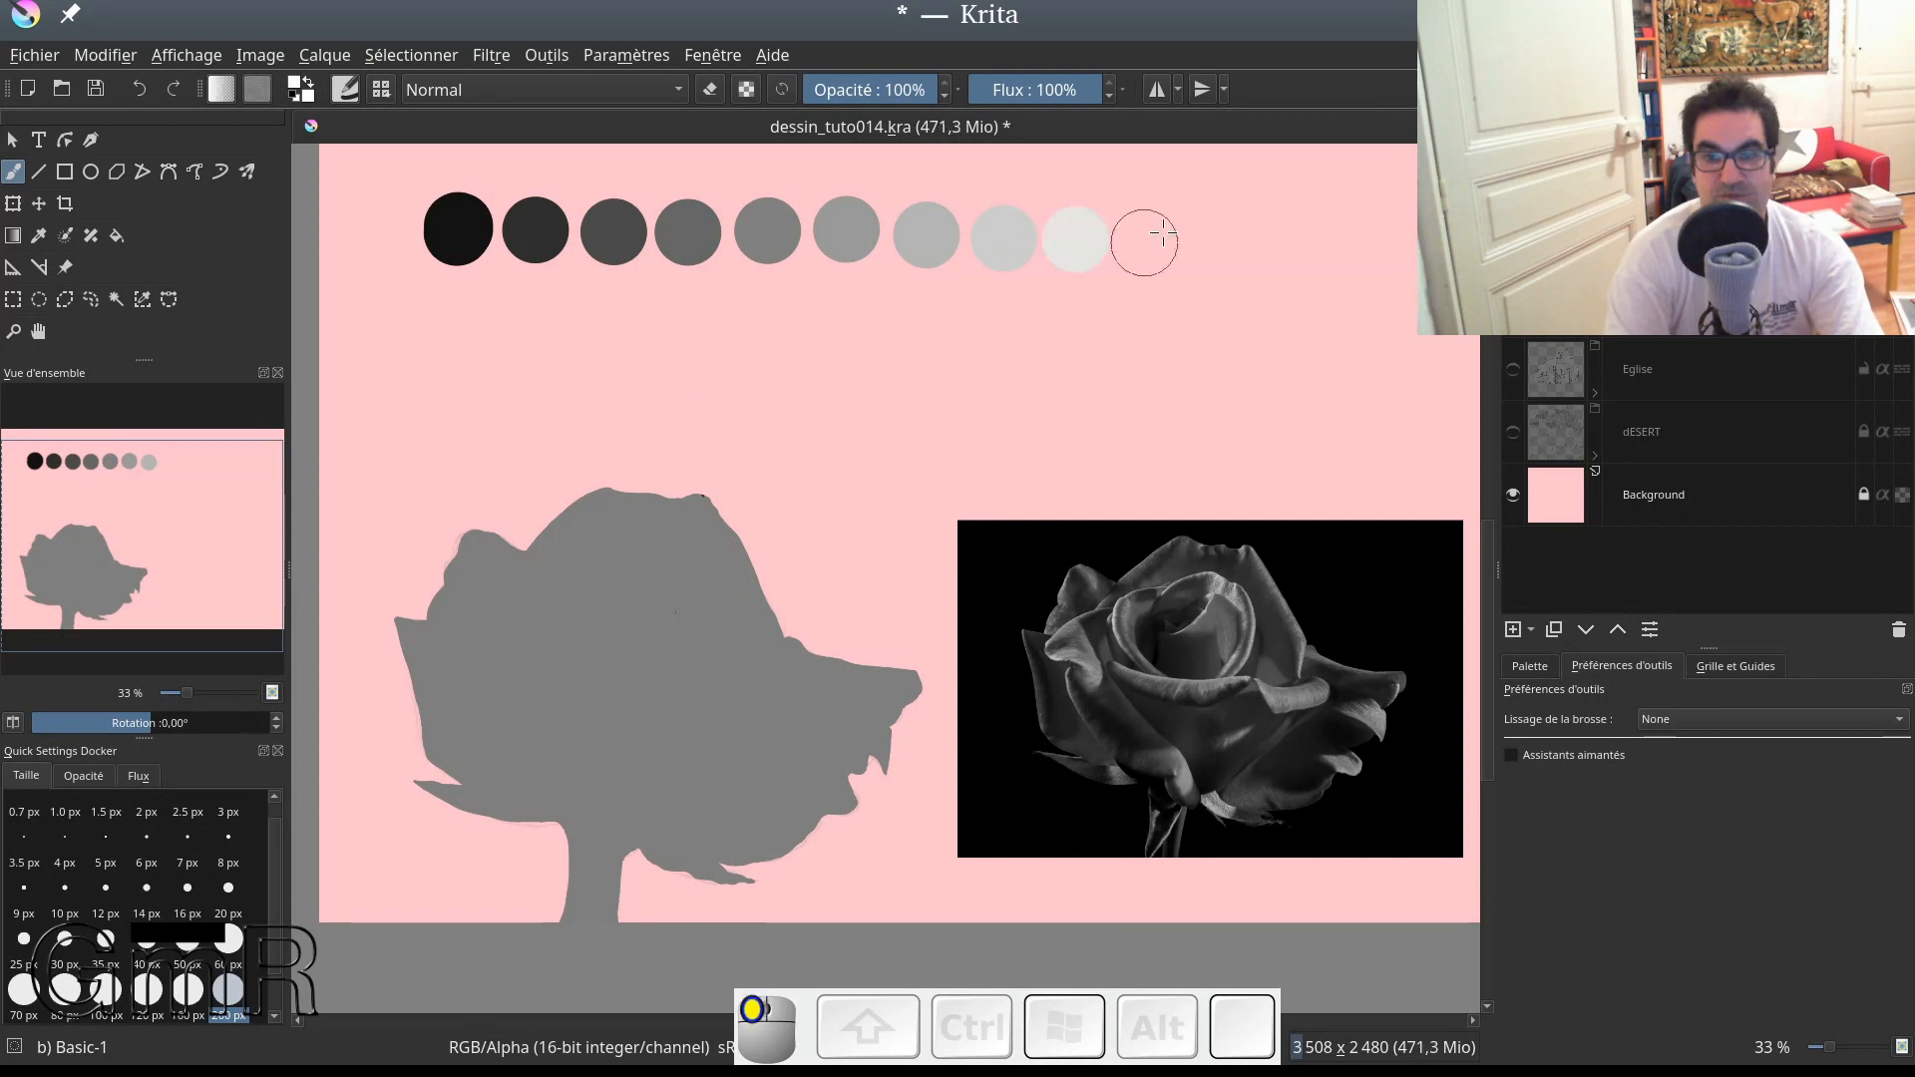
pyautogui.click(1145, 242)
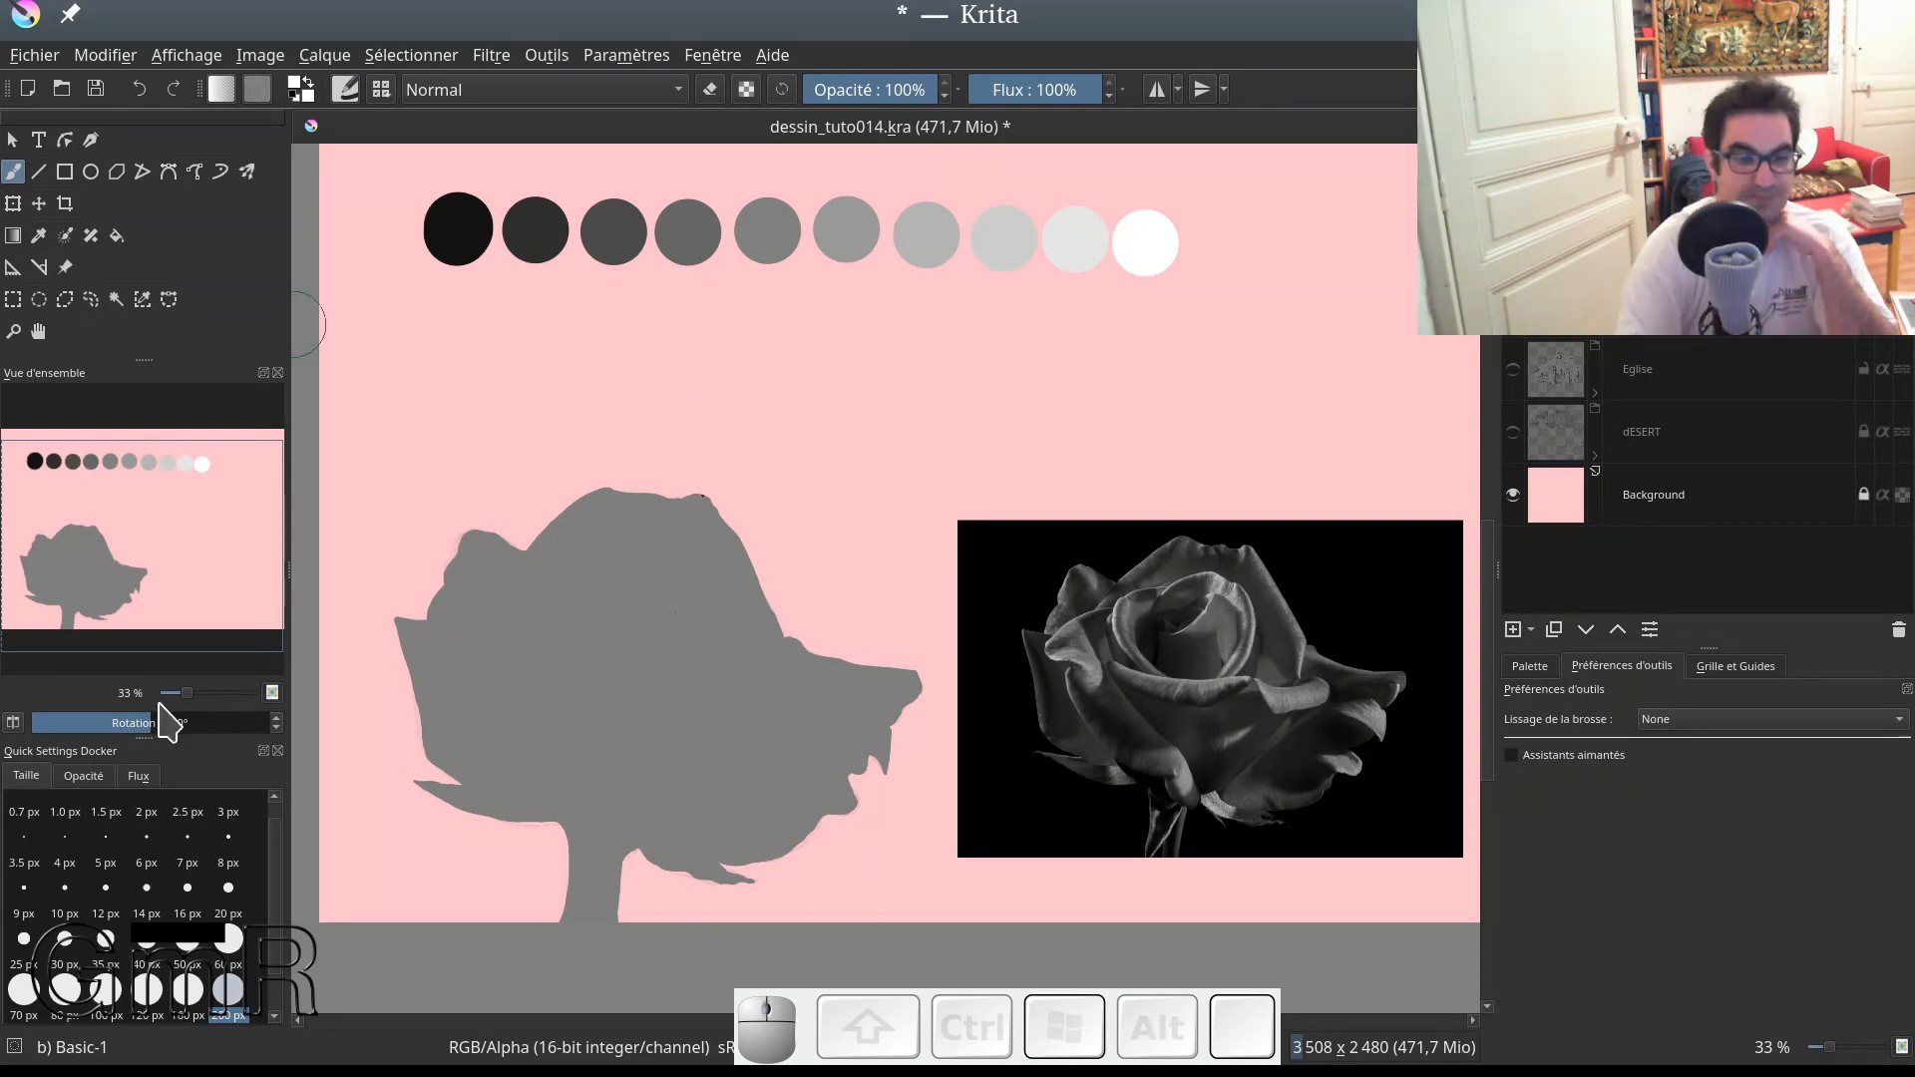
# Step: With a 16 px white brush, write 0 under the darkest dot and 10 under the white dot
pyautogui.click(187, 914)
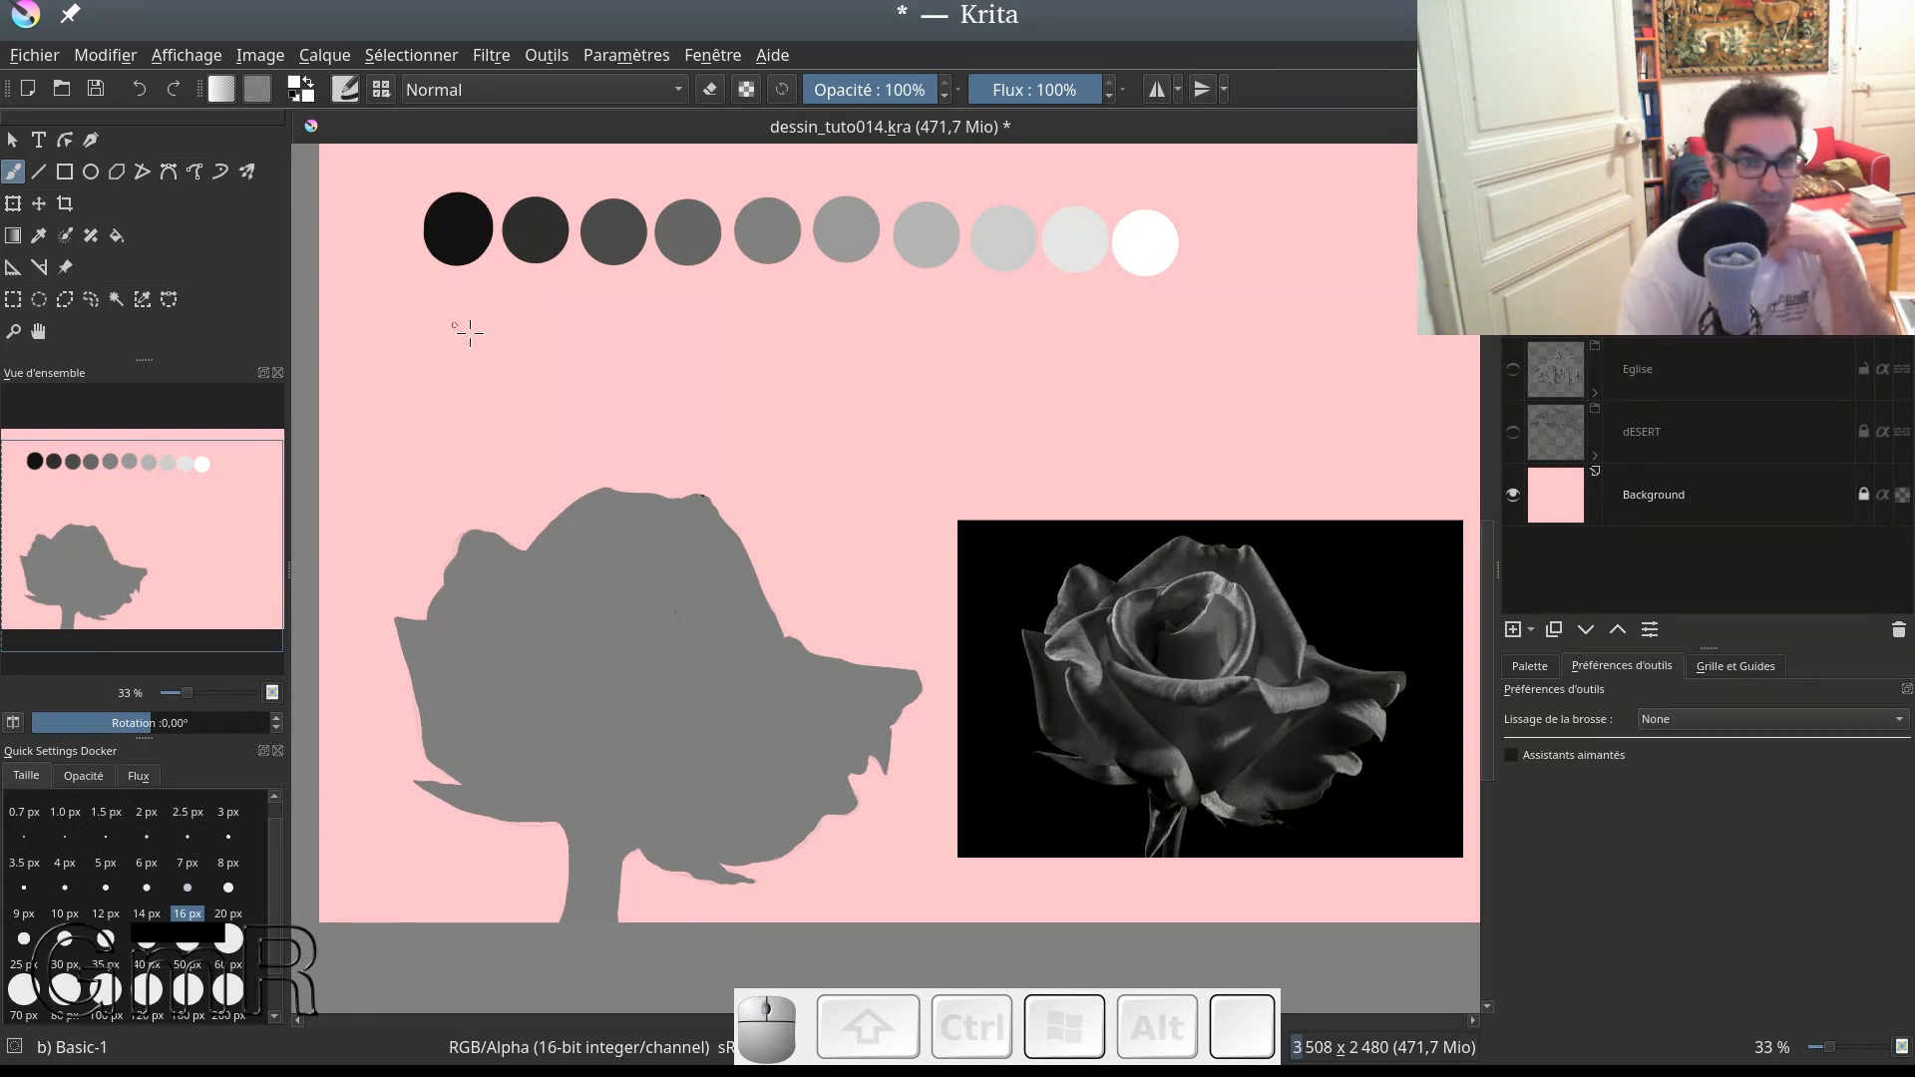
pyautogui.moveTo(466, 321); pyautogui.dragTo(458, 297)
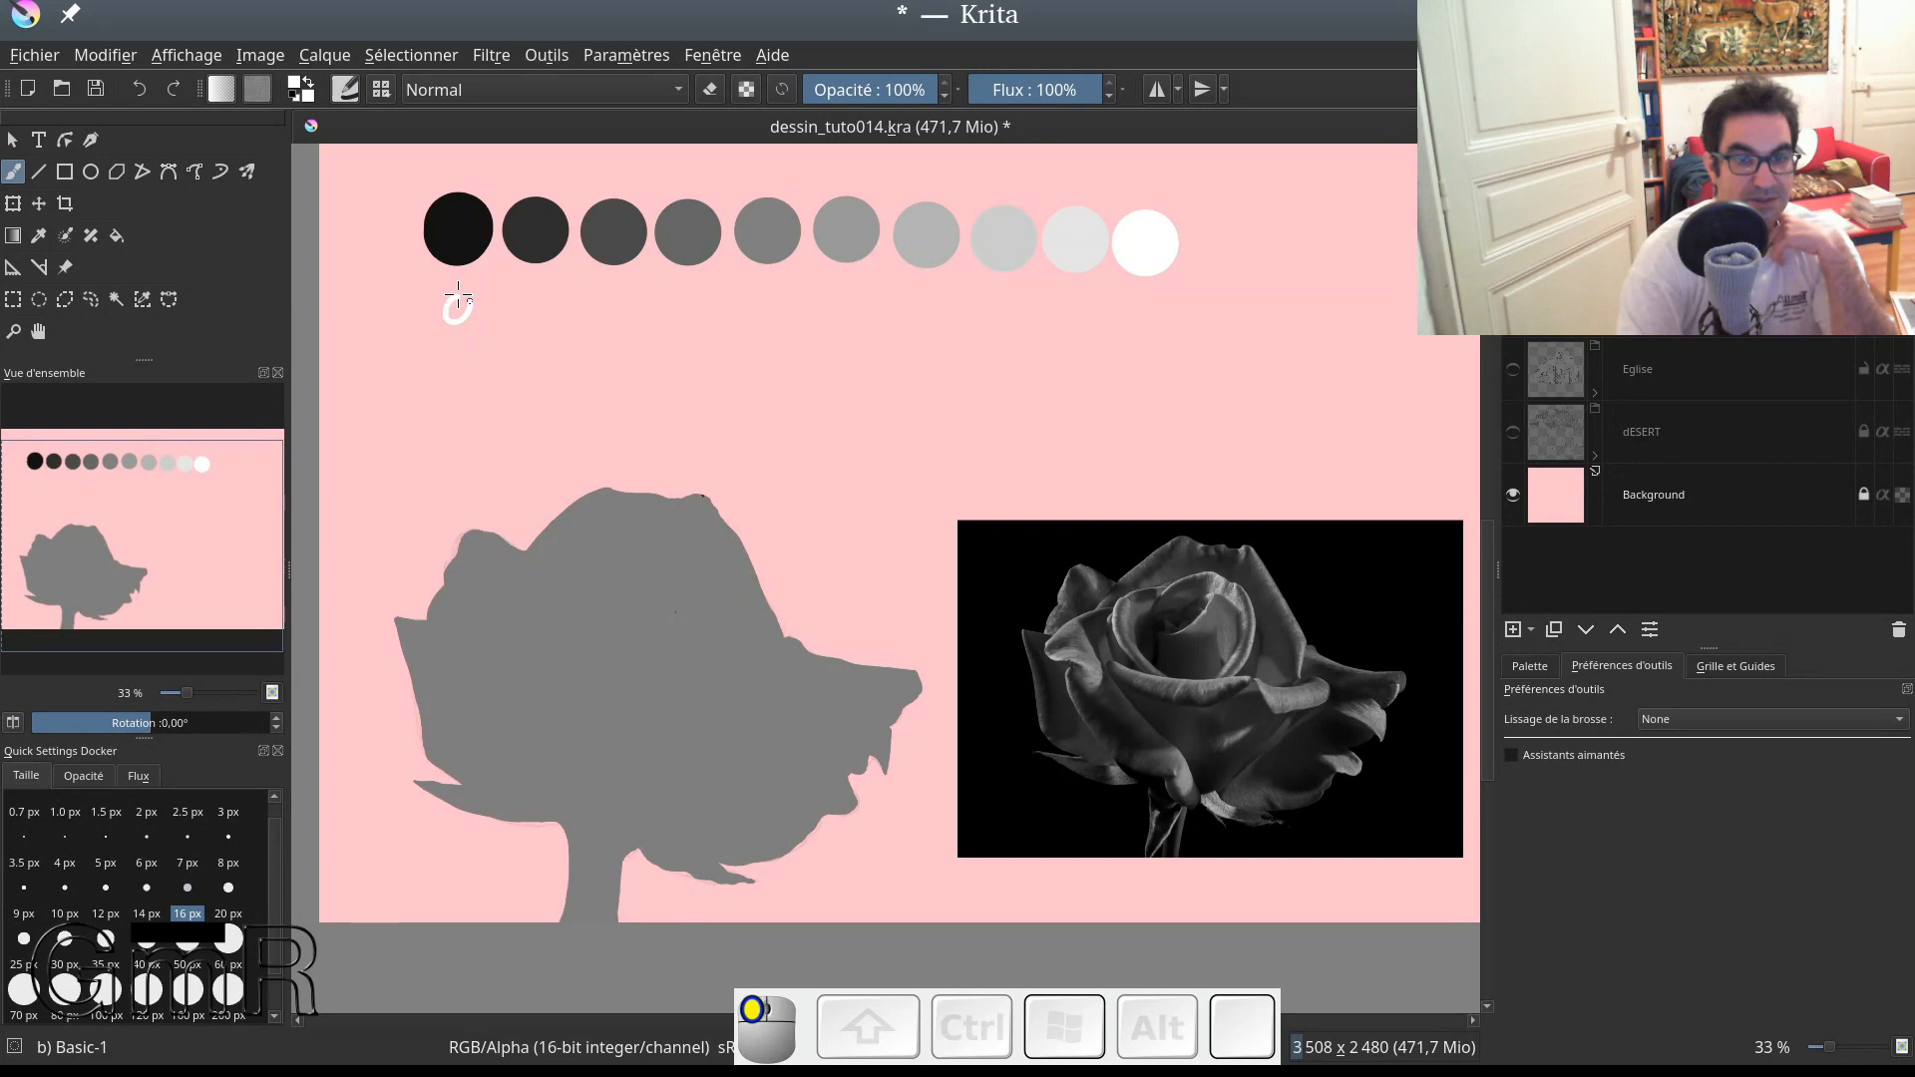
pyautogui.moveTo(1133, 315); pyautogui.dragTo(1173, 299)
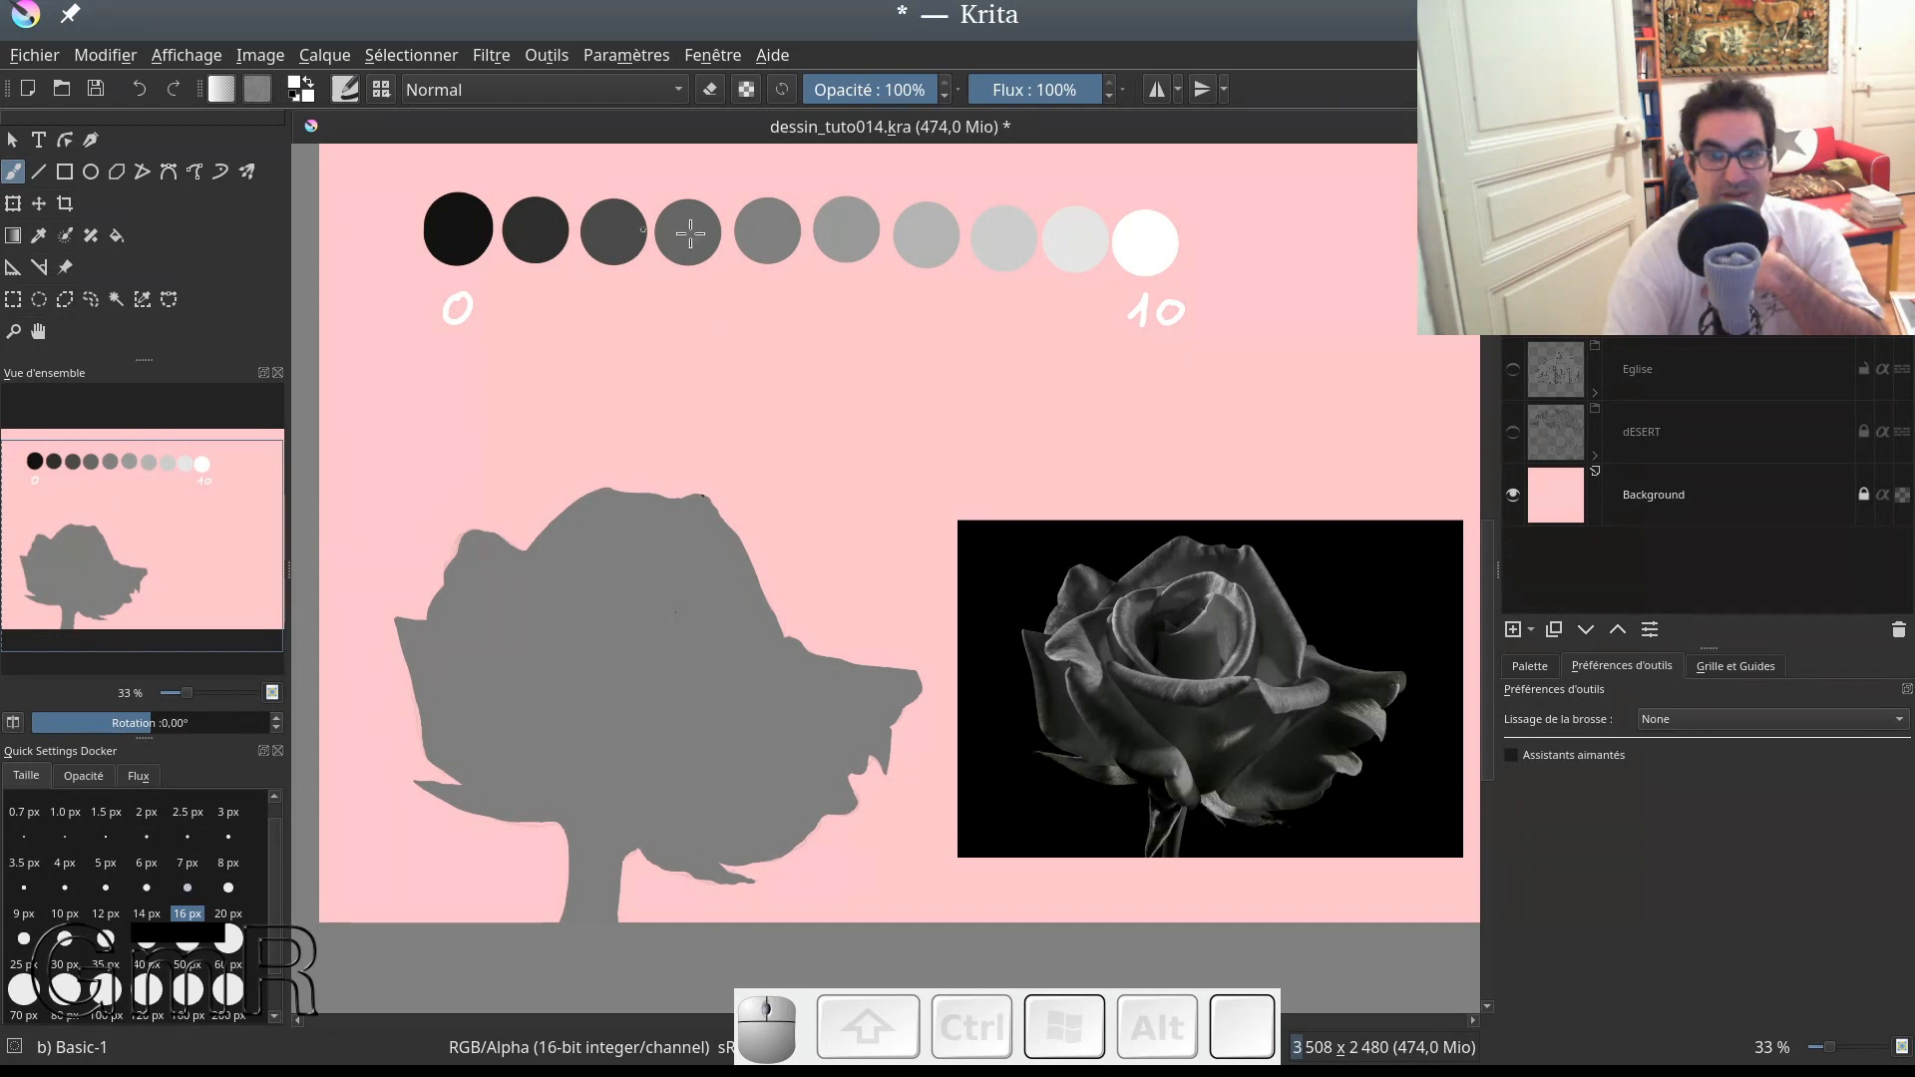
# Step: Draw dividing lines after the fifth and first dots, and write "sombre" under the dark greys between them
pyautogui.moveTo(798, 170); pyautogui.dragTo(801, 325)
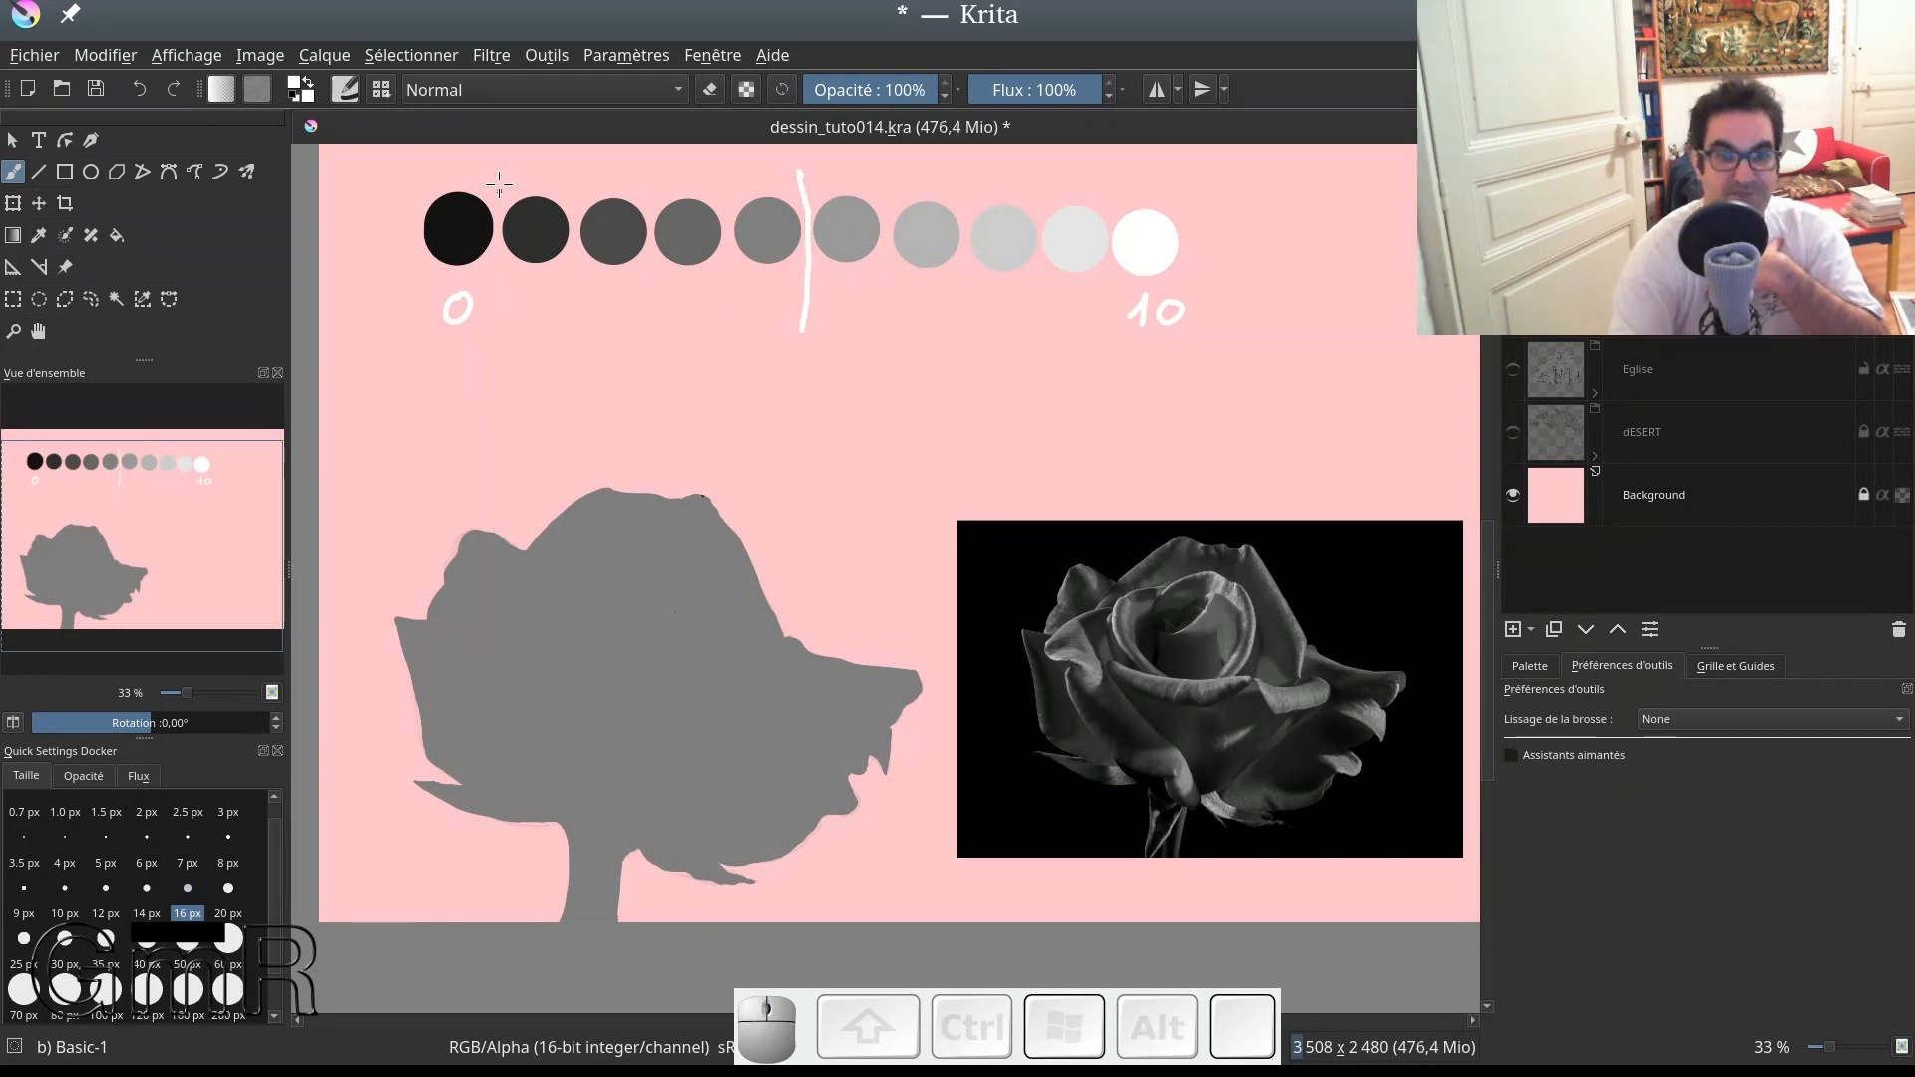
pyautogui.moveTo(499, 179); pyautogui.dragTo(504, 312)
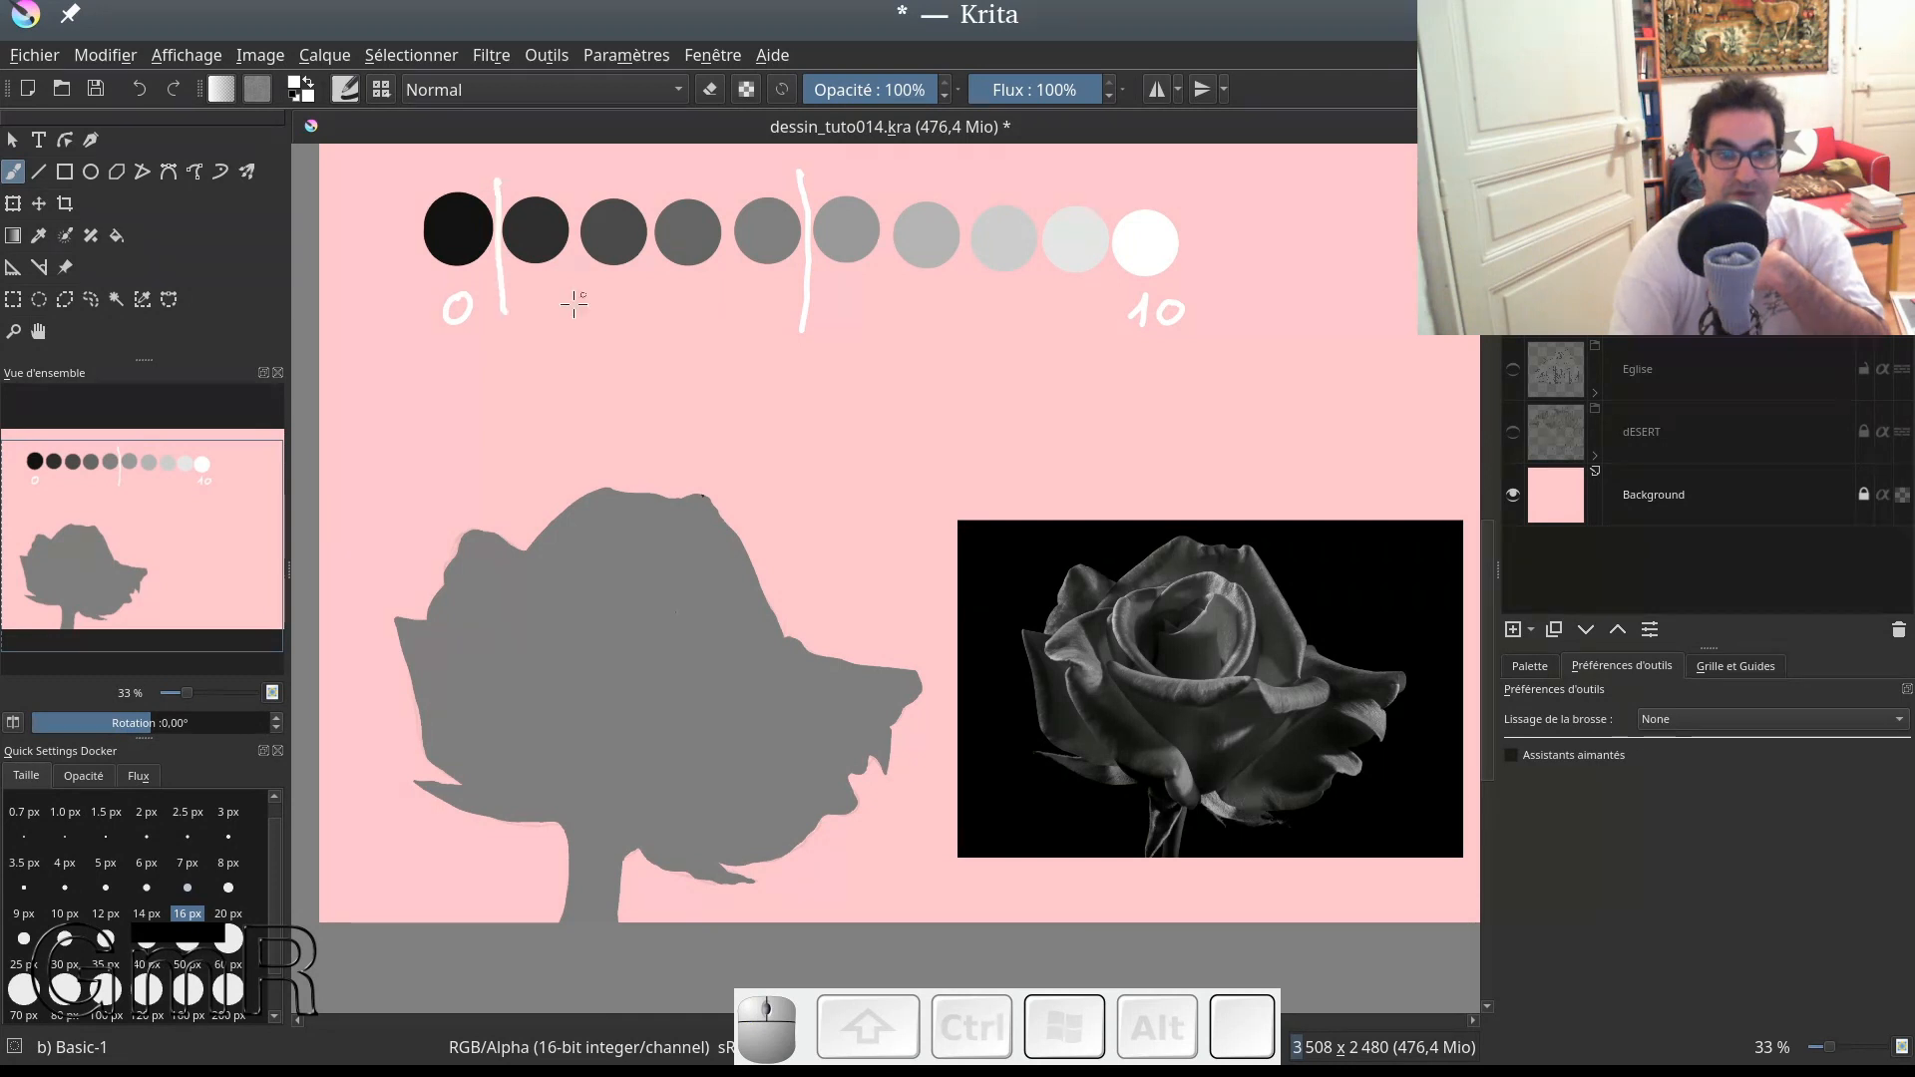
pyautogui.moveTo(559, 299); pyautogui.dragTo(643, 334)
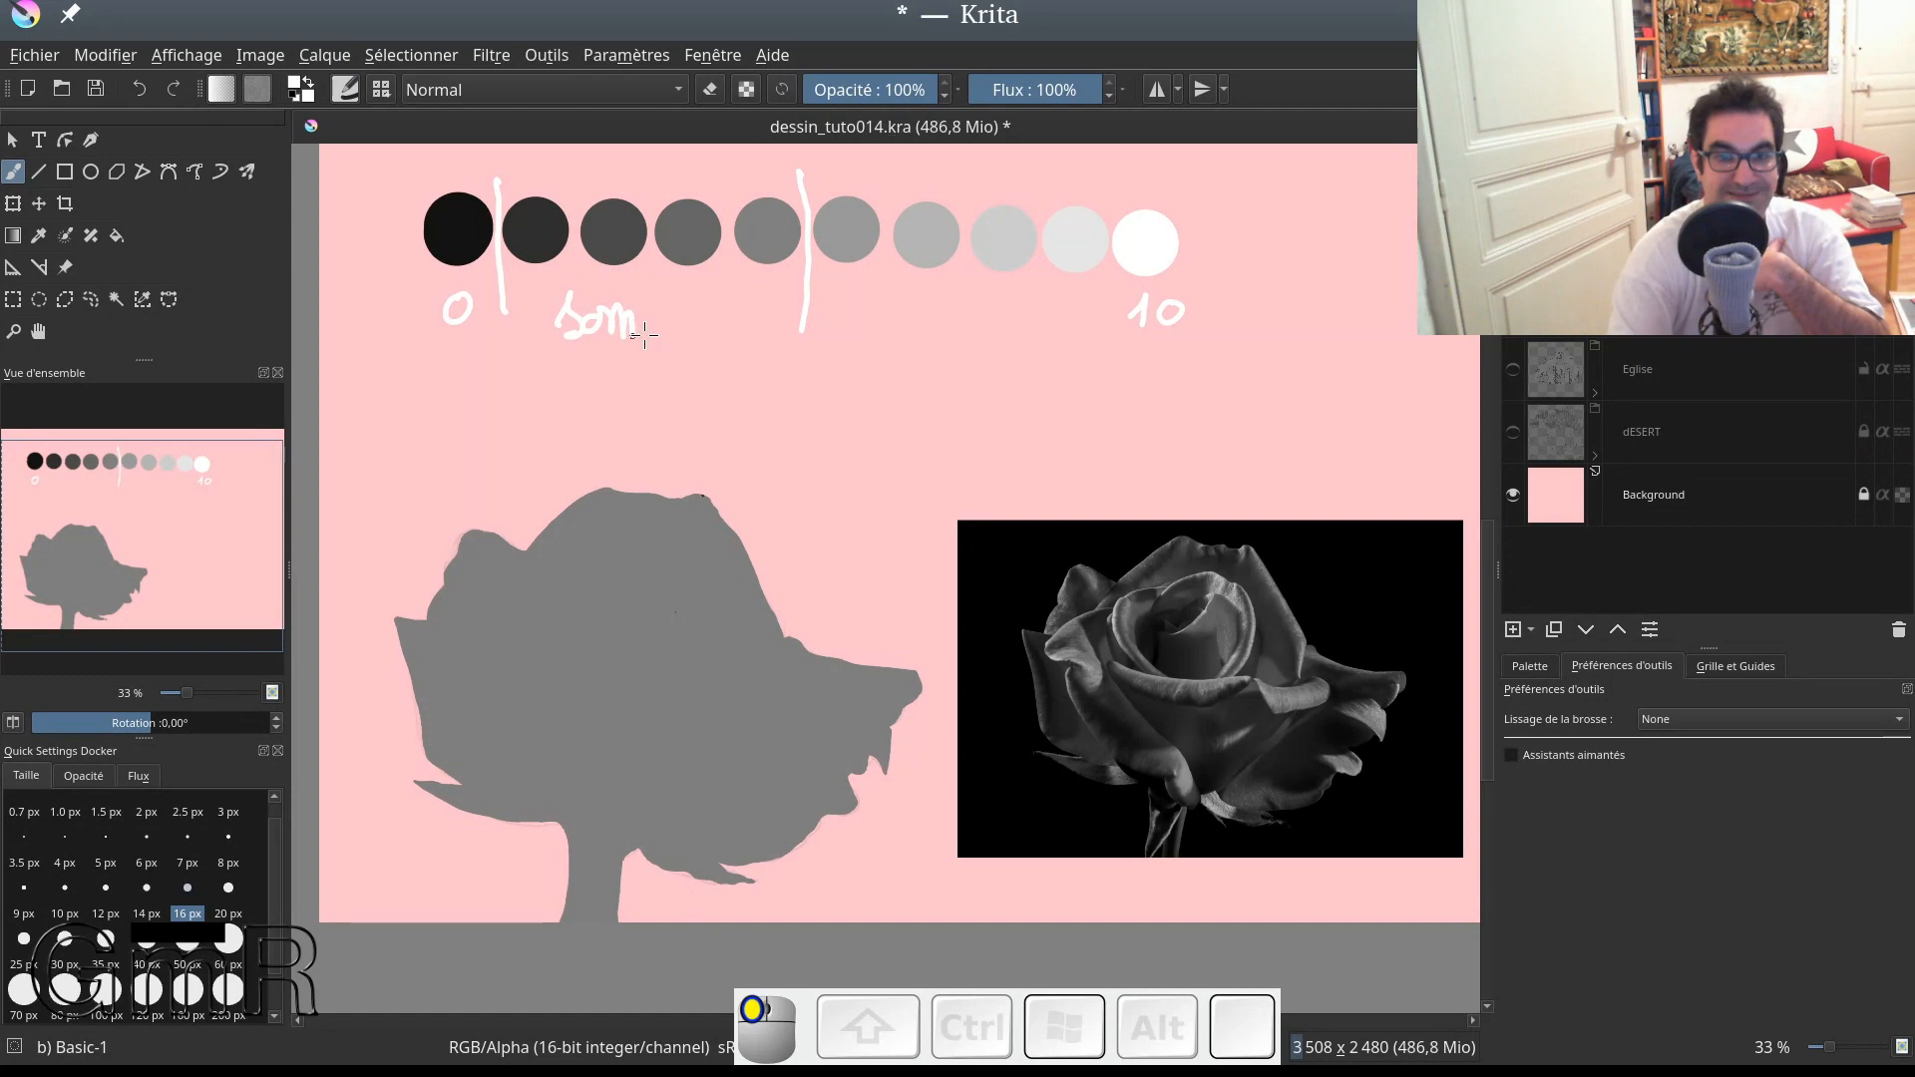
pyautogui.moveTo(644, 334)
pyautogui.mouseDown()
pyautogui.moveTo(691, 297)
pyautogui.moveTo(740, 320)
pyautogui.mouseUp()
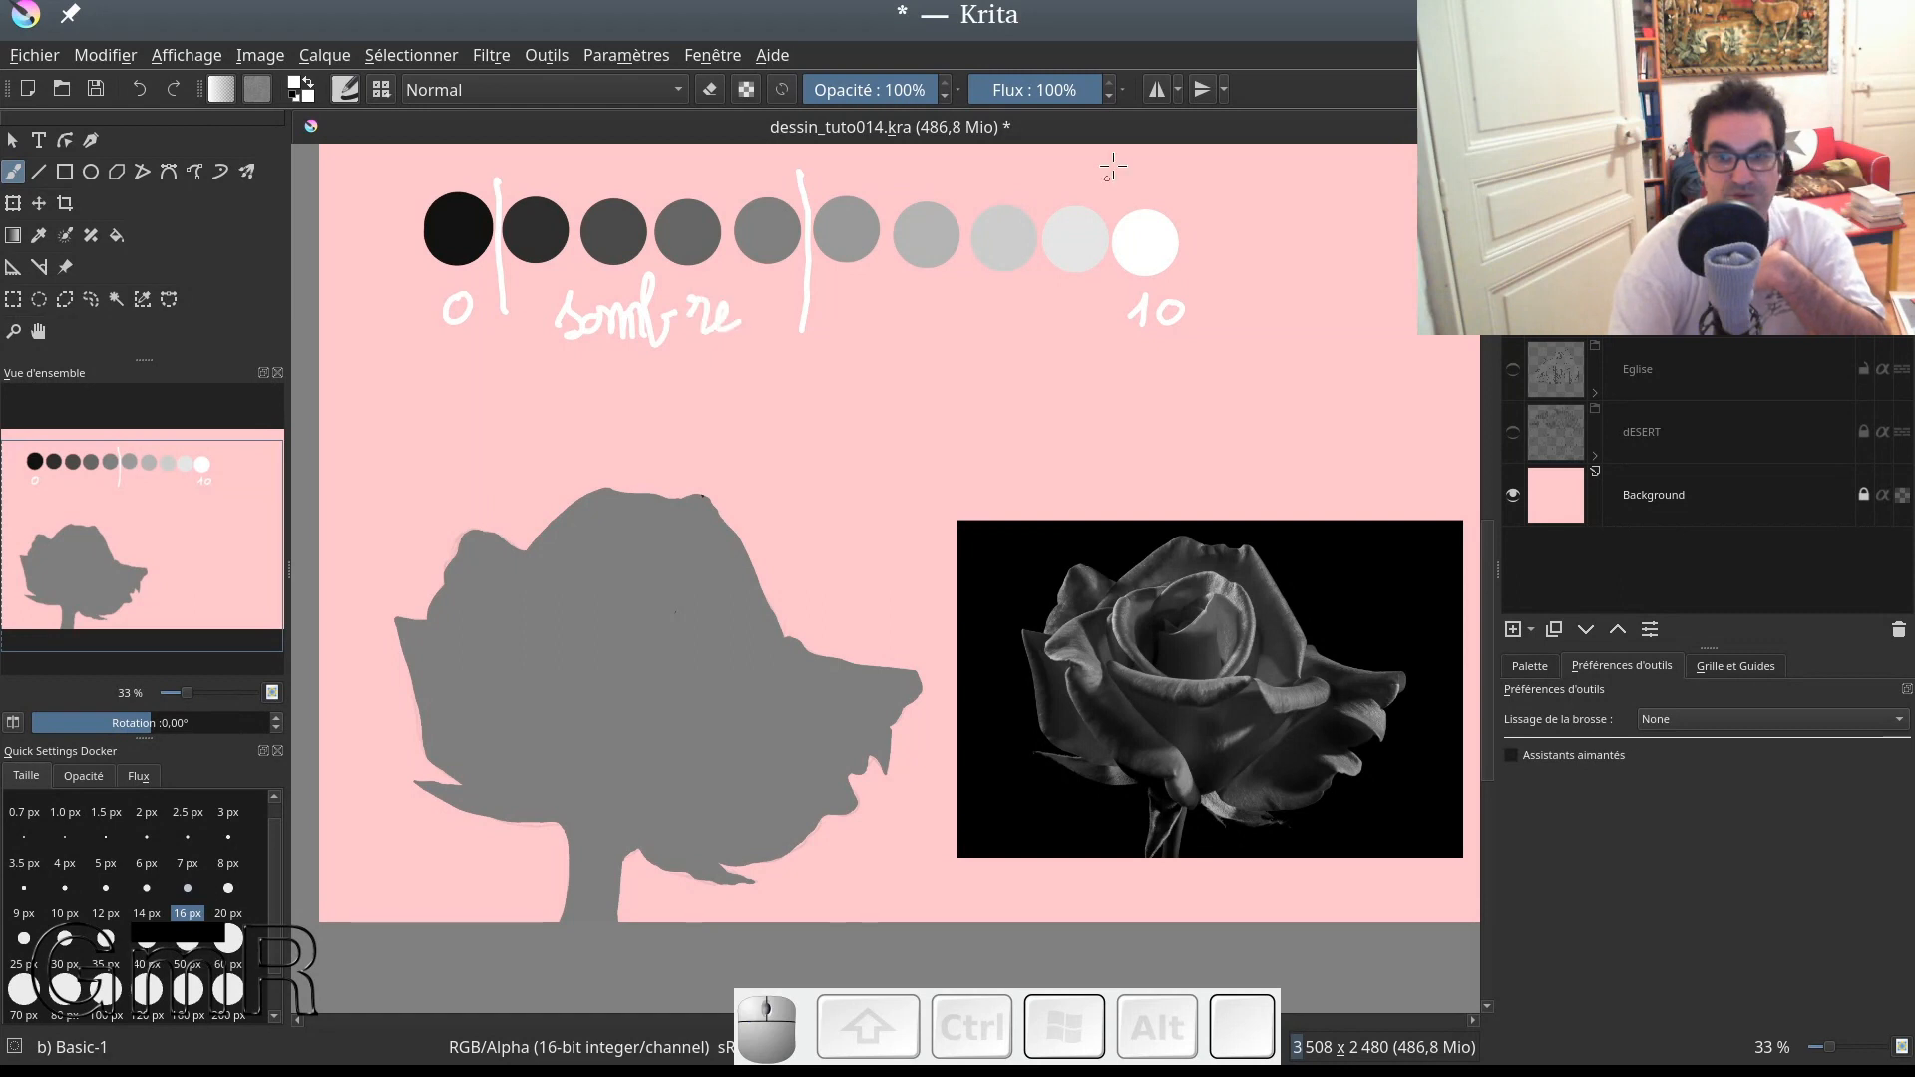
# Step: Draw a dividing line before the white dot and write "Claires" under the light greys
pyautogui.moveTo(1113, 166); pyautogui.dragTo(1109, 334)
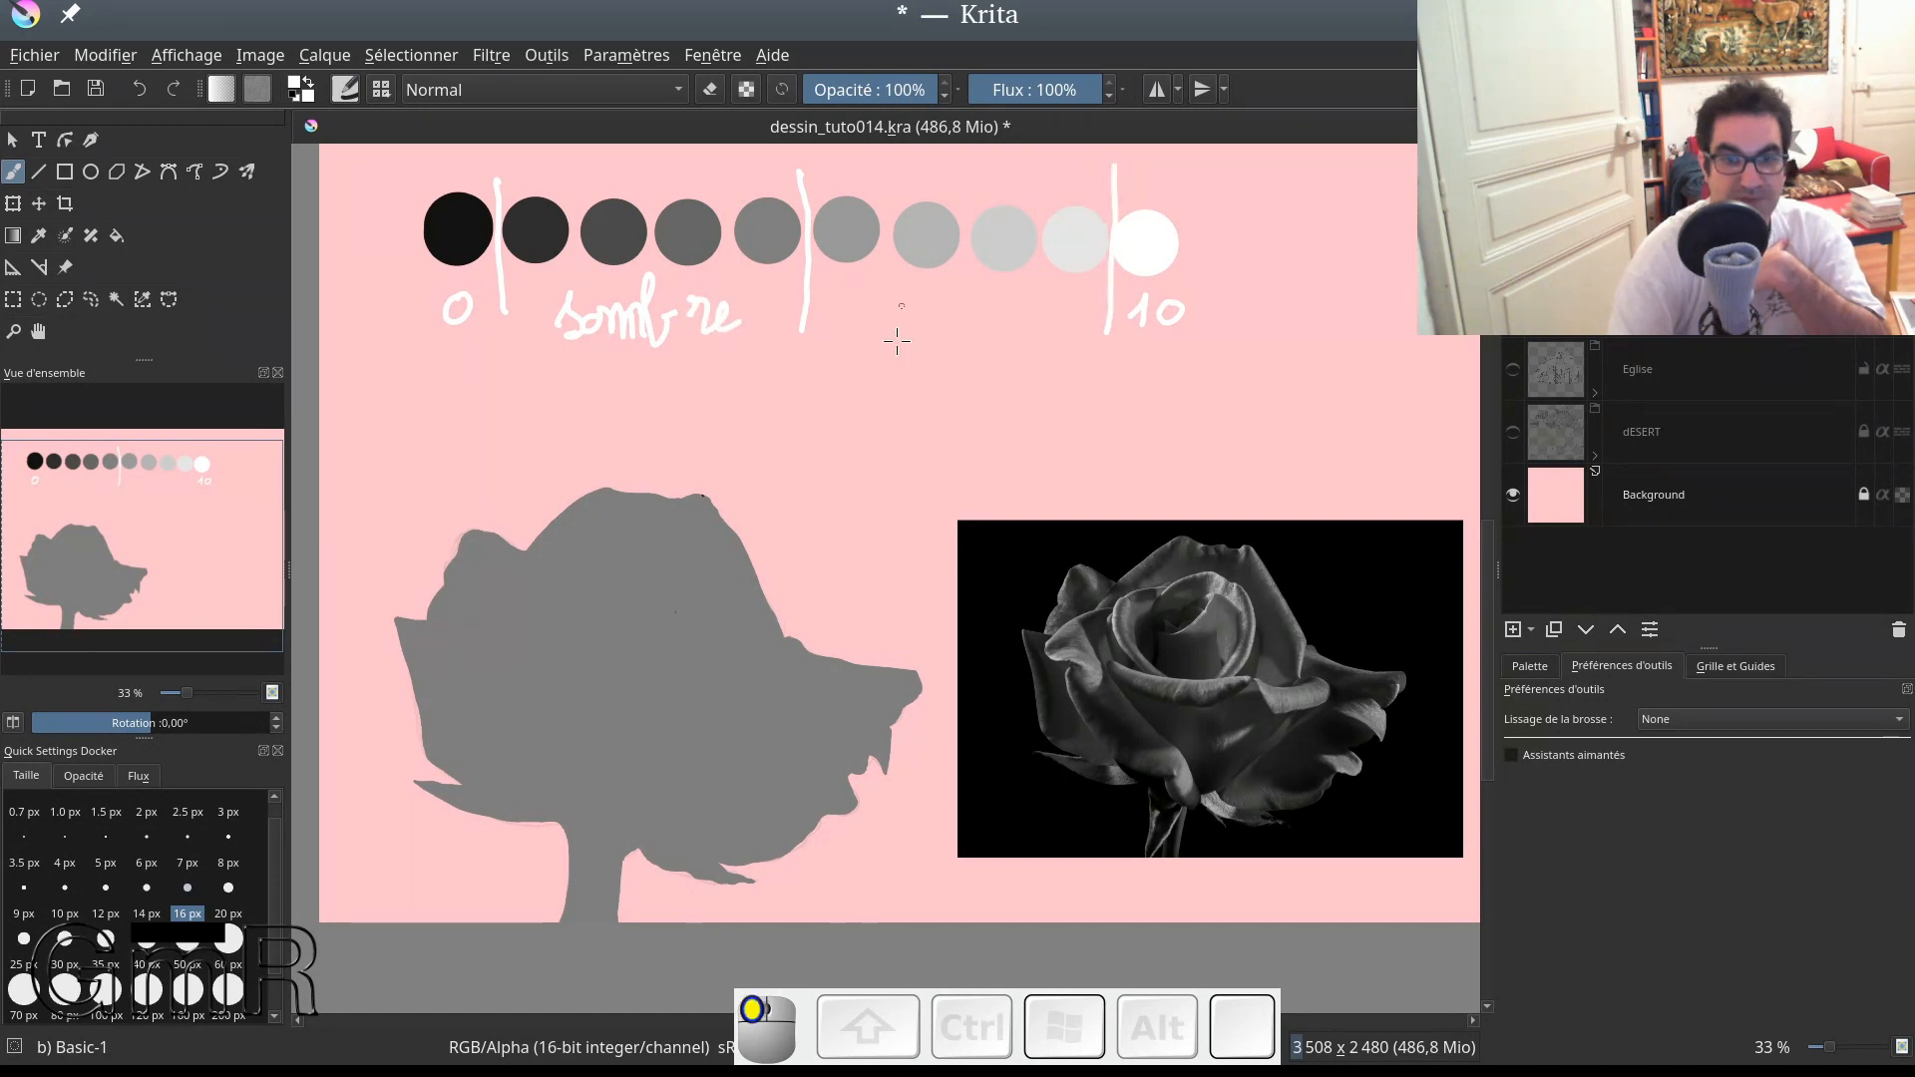
pyautogui.moveTo(928, 302); pyautogui.dragTo(915, 341)
pyautogui.moveTo(925, 291)
pyautogui.mouseDown()
pyautogui.moveTo(982, 341)
pyautogui.moveTo(1049, 325)
pyautogui.moveTo(1055, 348)
pyautogui.mouseUp()
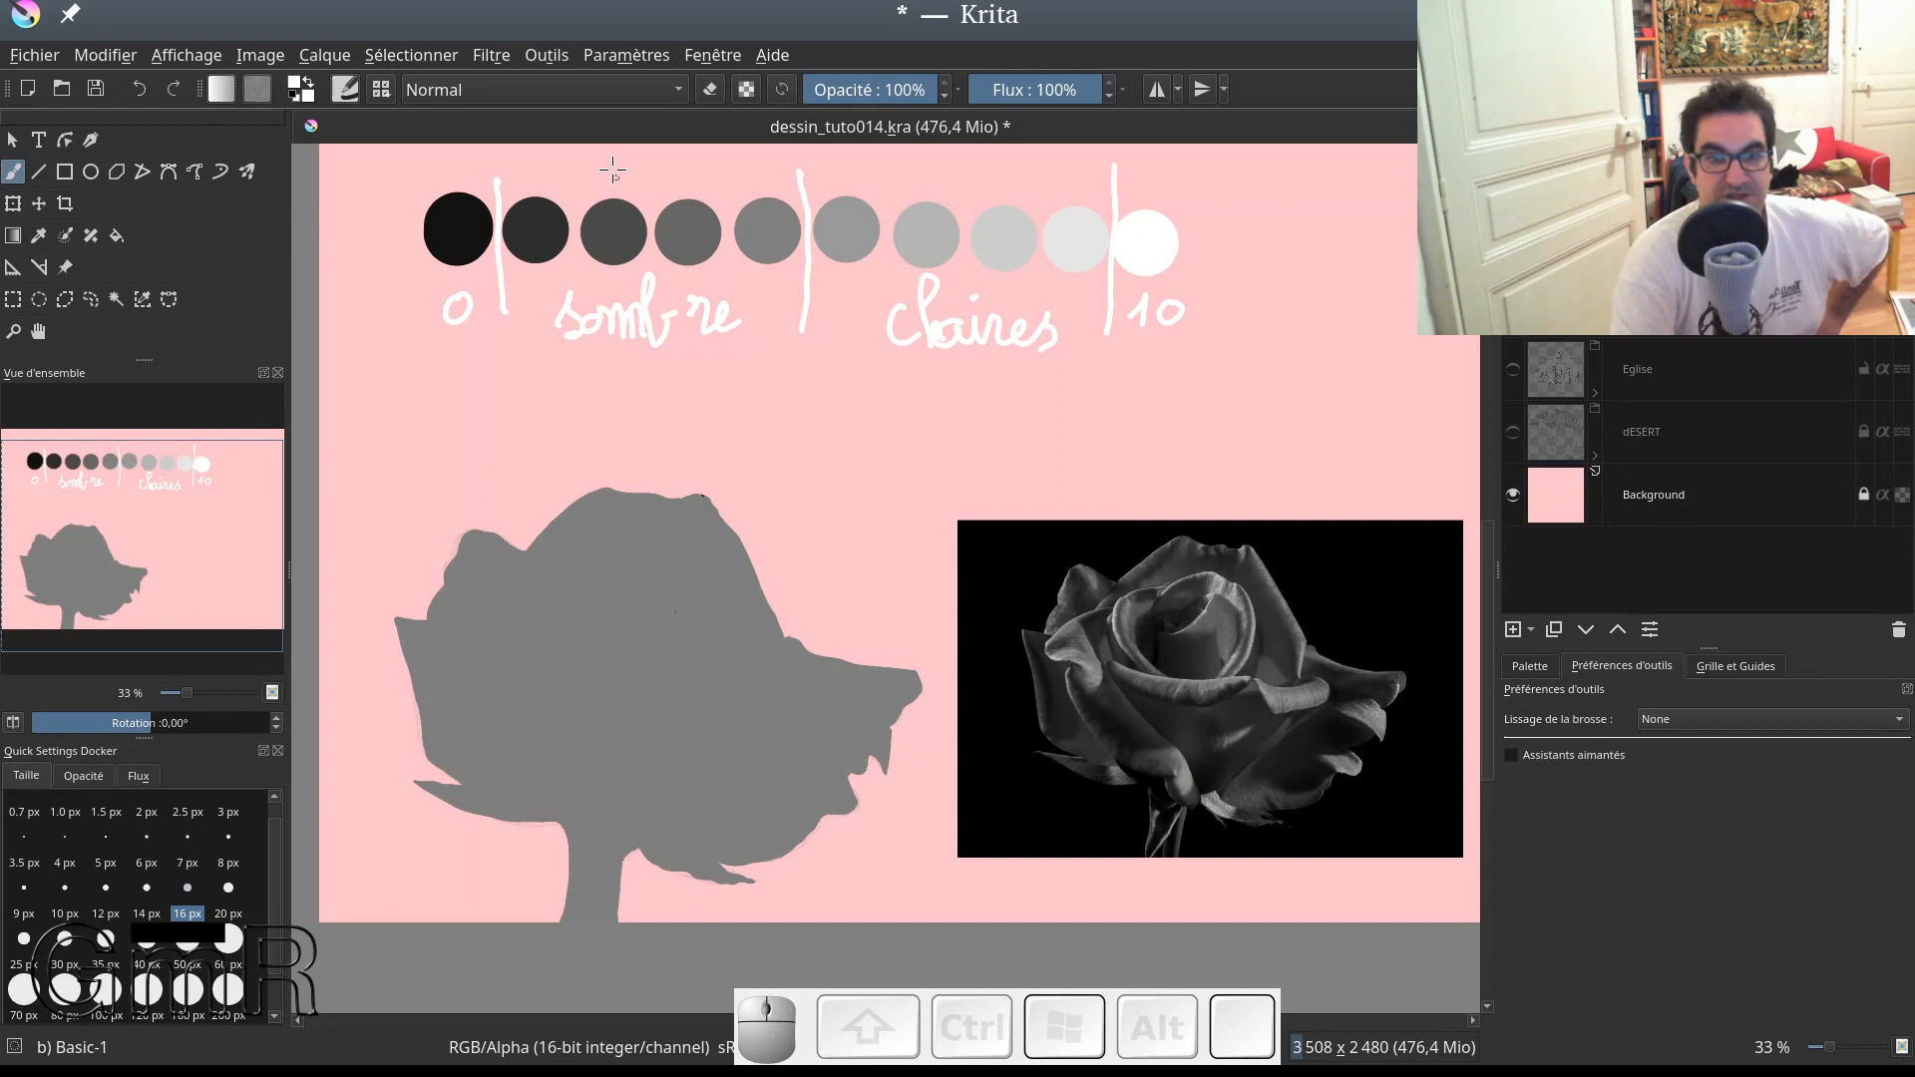
# Step: Mark the third dot of the value scale with a small cross above it, and undo the mark
pyautogui.moveTo(602, 168); pyautogui.dragTo(625, 192)
pyautogui.moveTo(626, 169); pyautogui.dragTo(602, 192)
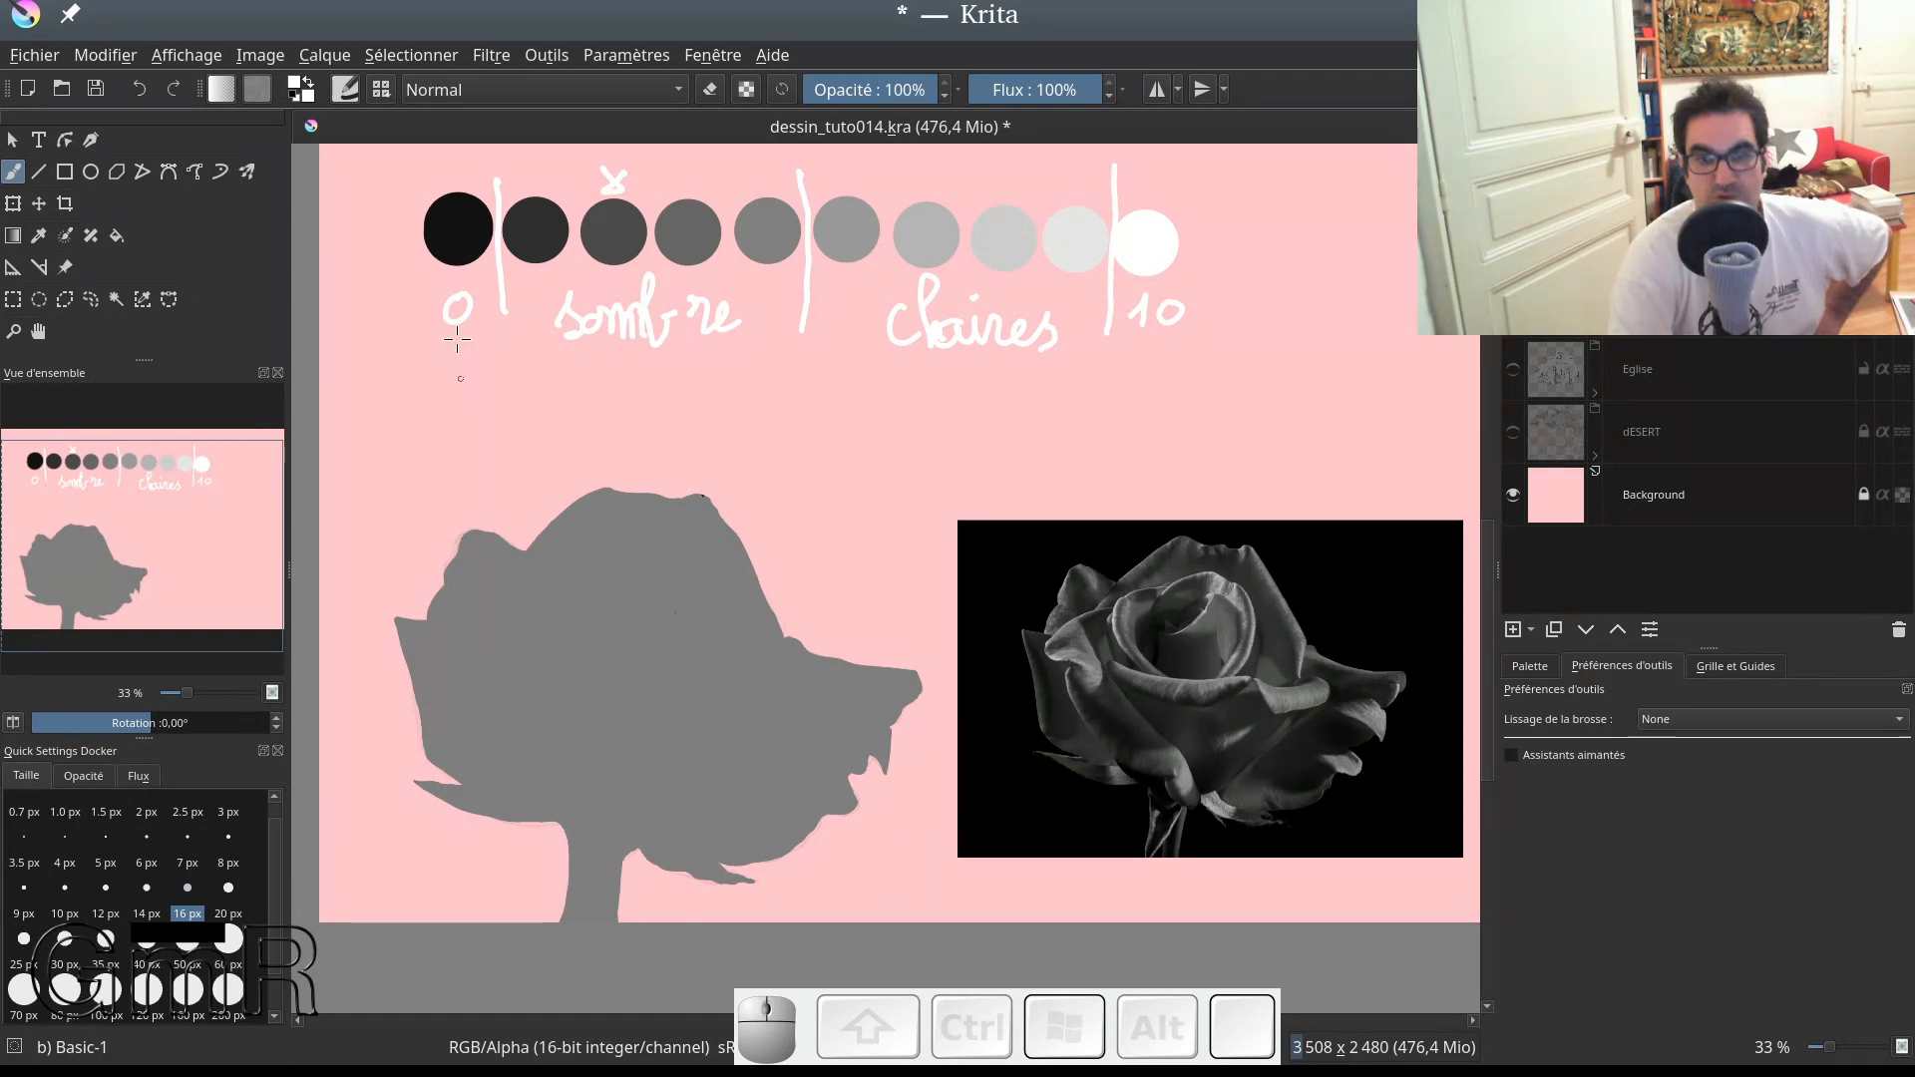
pyautogui.hotkey('ctrl', 'z')
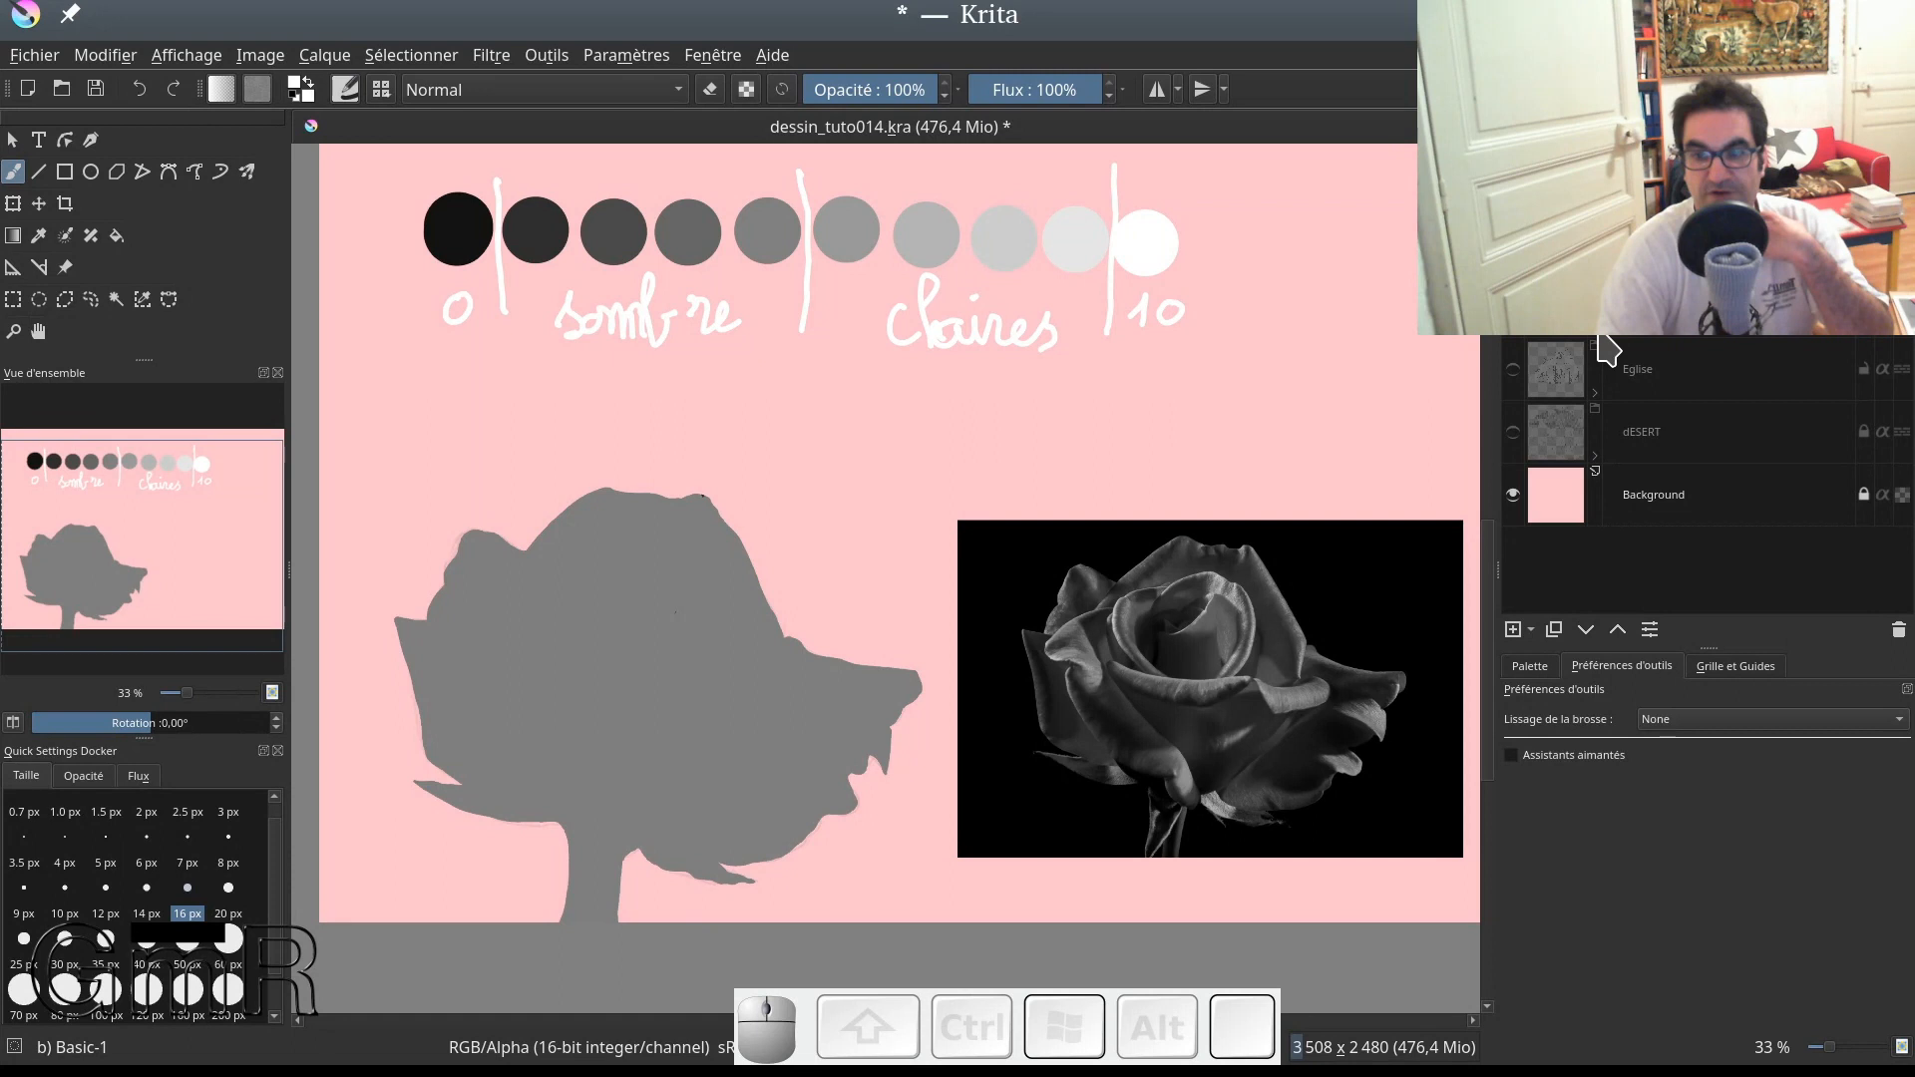
# Step: Show the encrage line art and paint the whole rose silhouette, including the stem, white on the Calque 18 layer
pyautogui.scroll(3, 1529, 387)
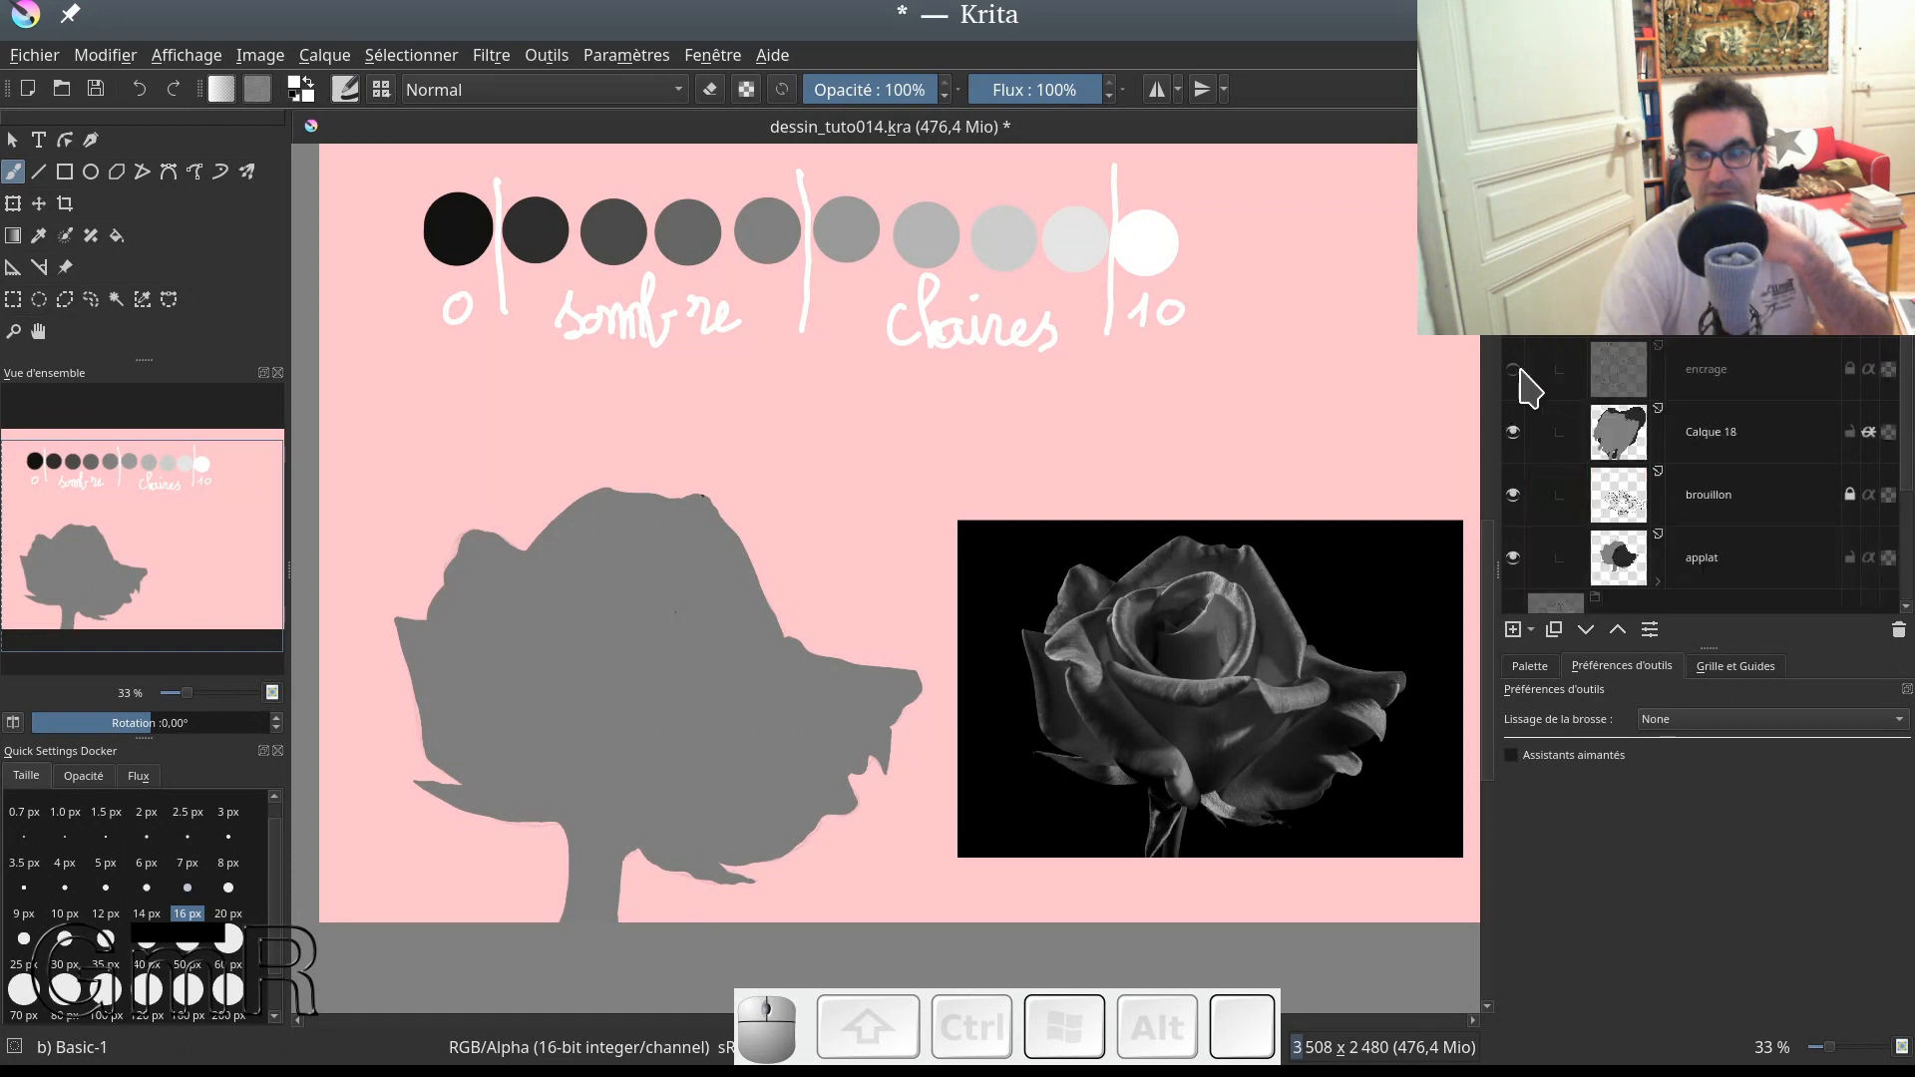
pyautogui.click(1518, 370)
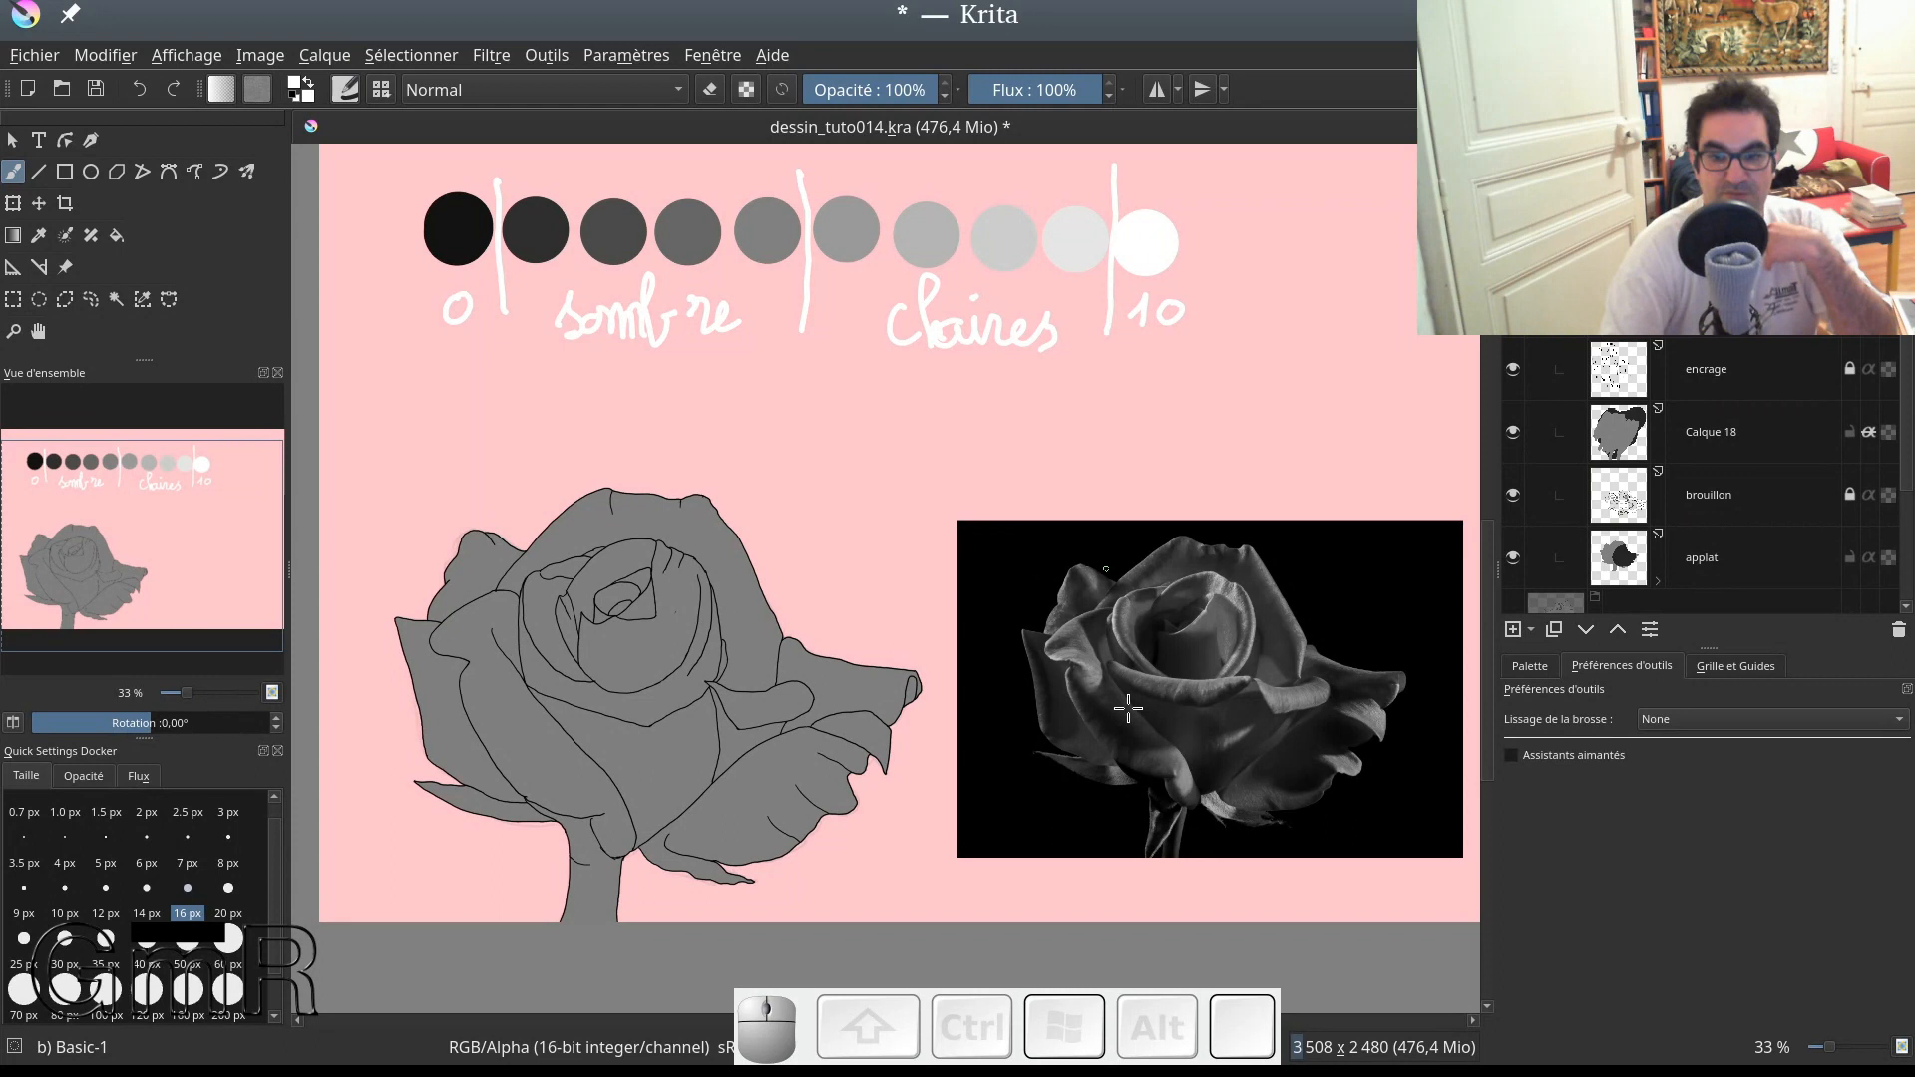
pyautogui.click(1639, 432)
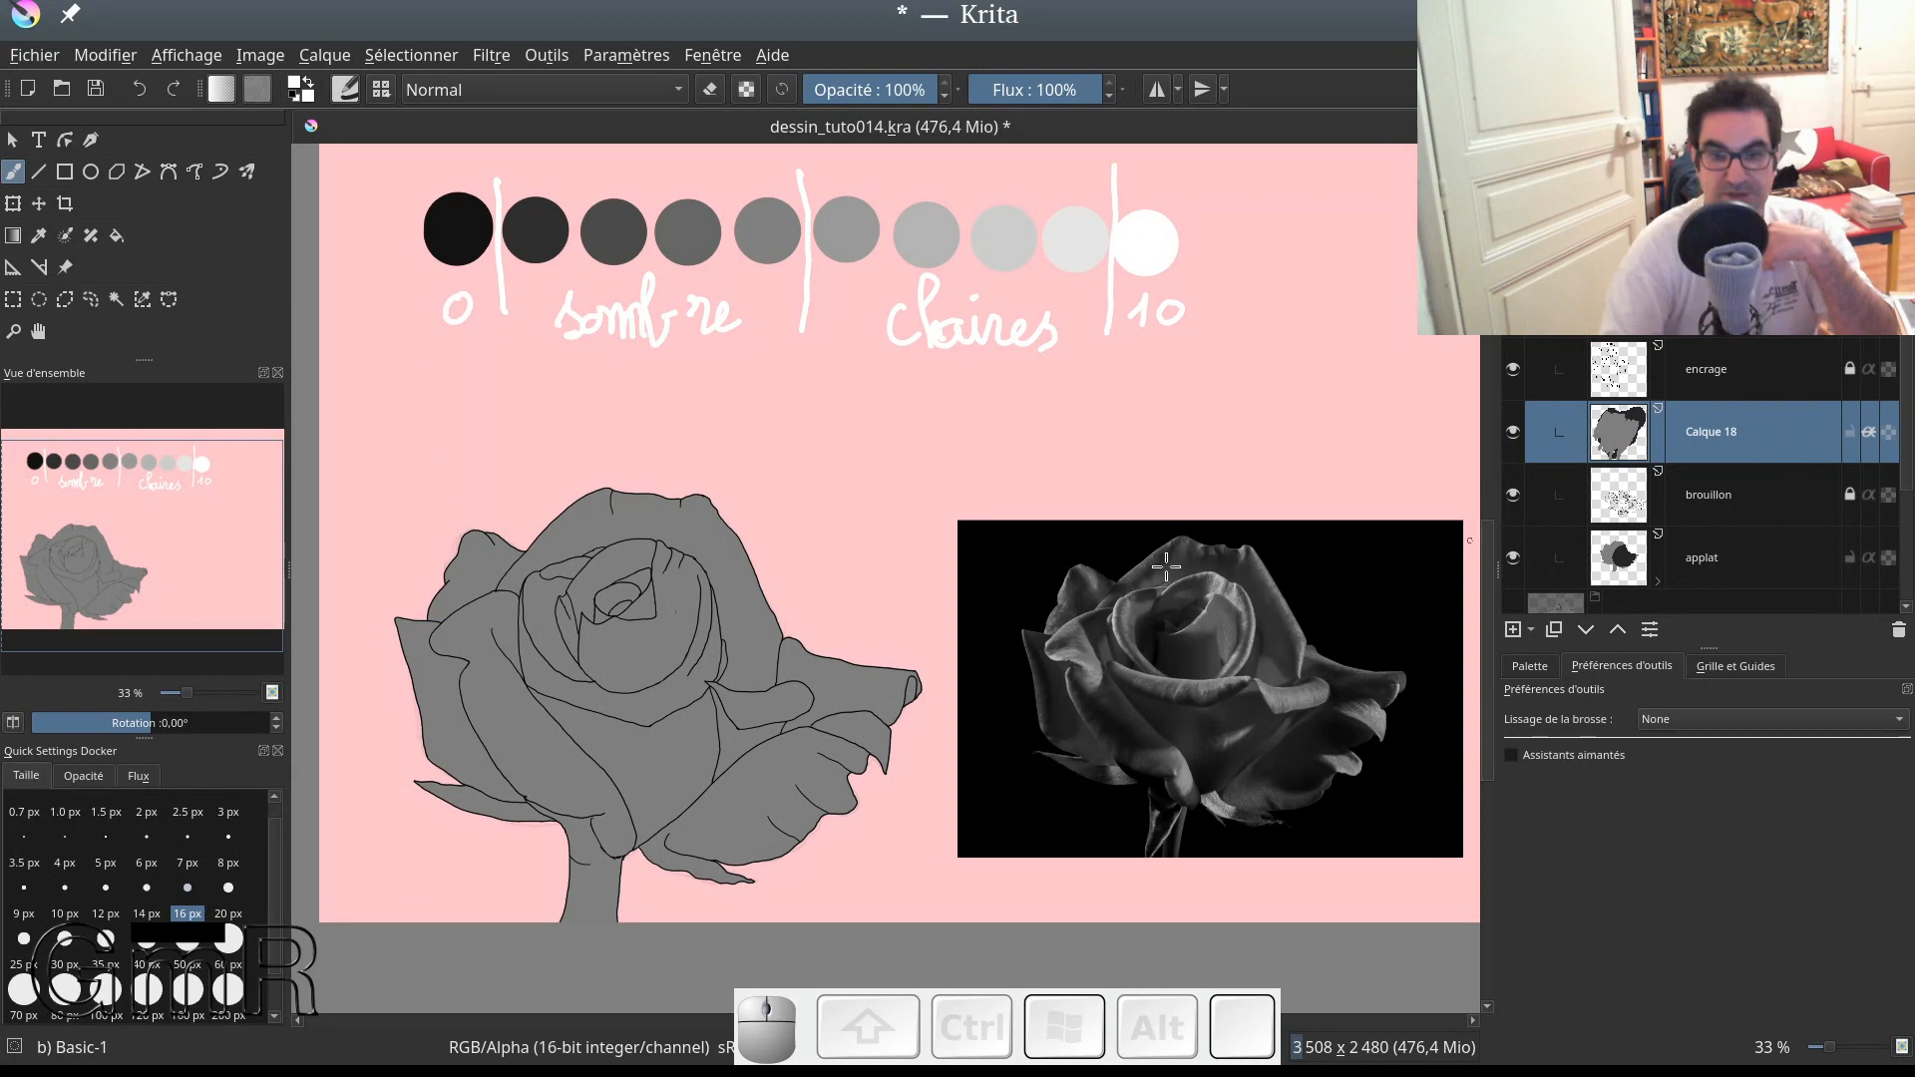
pyautogui.moveTo(561, 586); pyautogui.dragTo(568, 556)
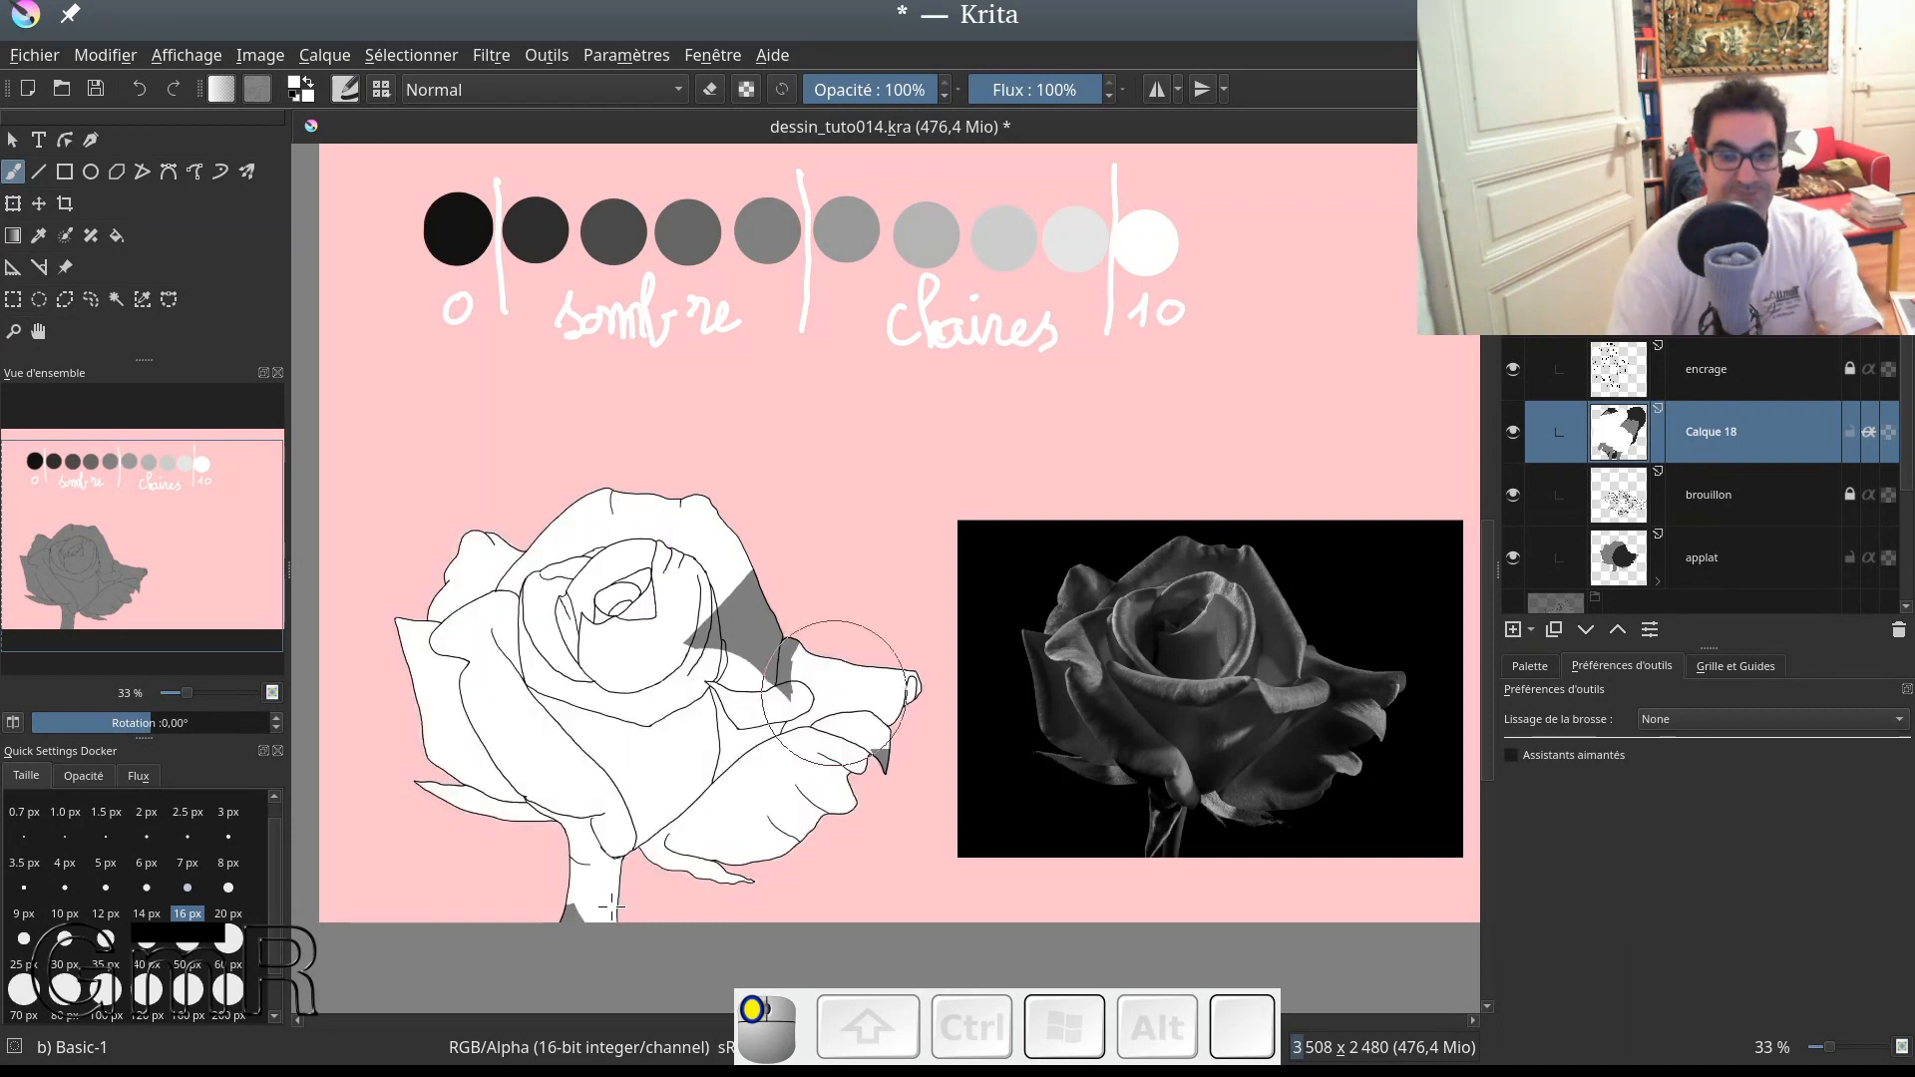
pyautogui.moveTo(612, 907); pyautogui.dragTo(591, 895)
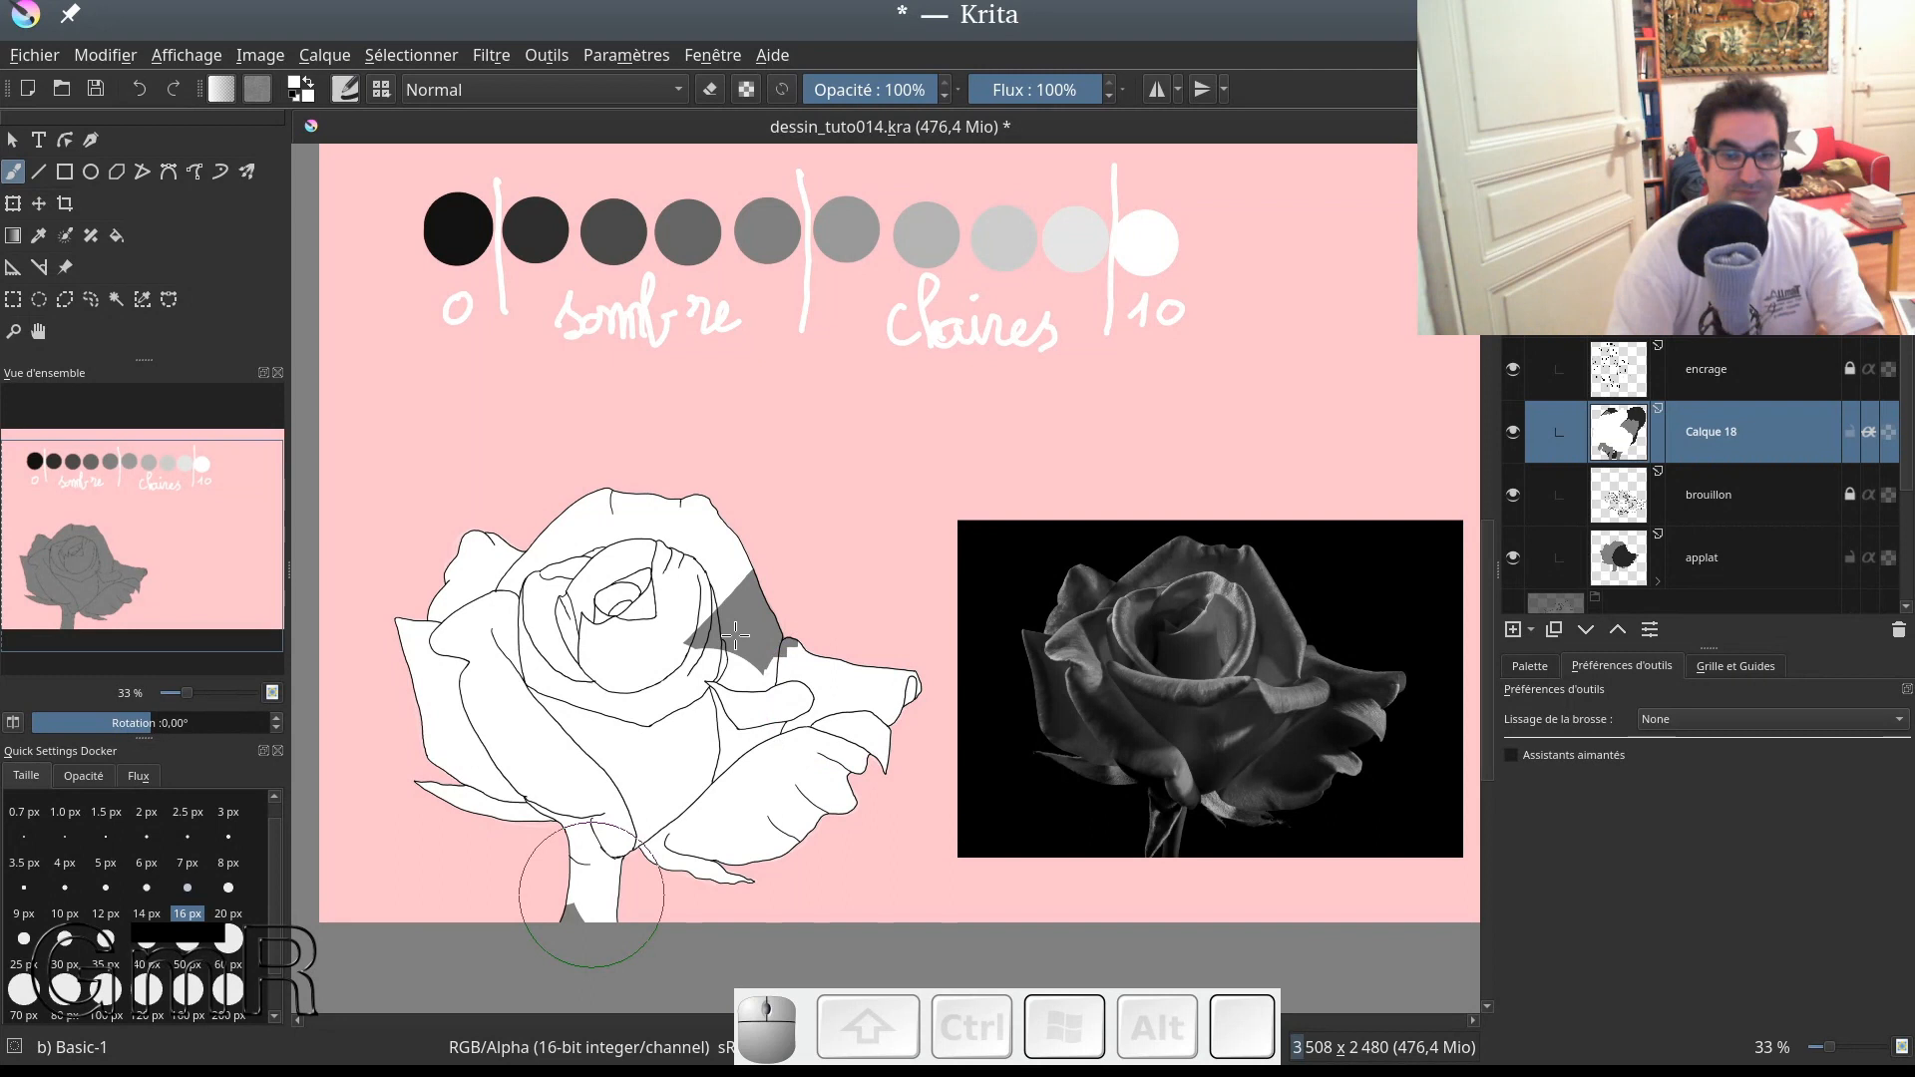
pyautogui.moveTo(735, 635); pyautogui.dragTo(749, 630)
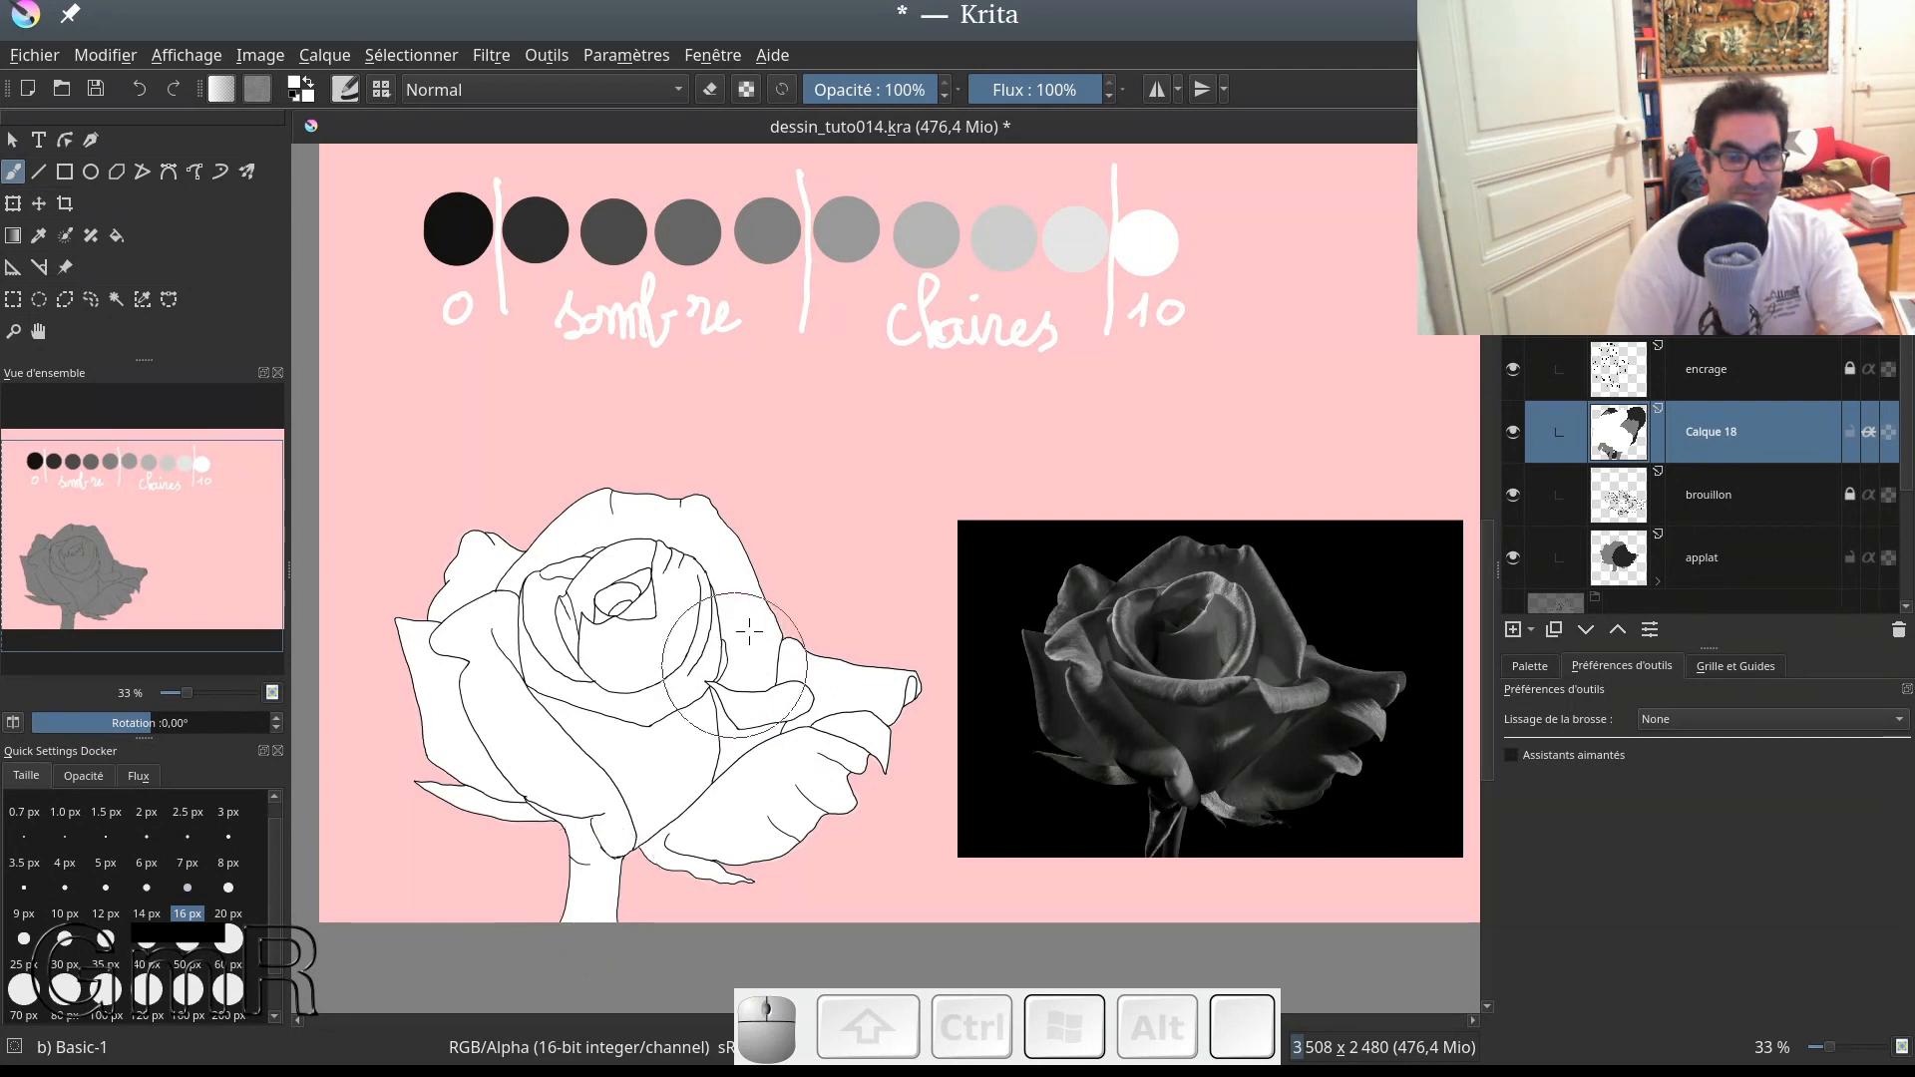
# Step: Choose the Basic-3 Flow brush, sample the scale's fourth grey, and paint two test patches on the rose's lower front petal
pyautogui.click(1636, 126)
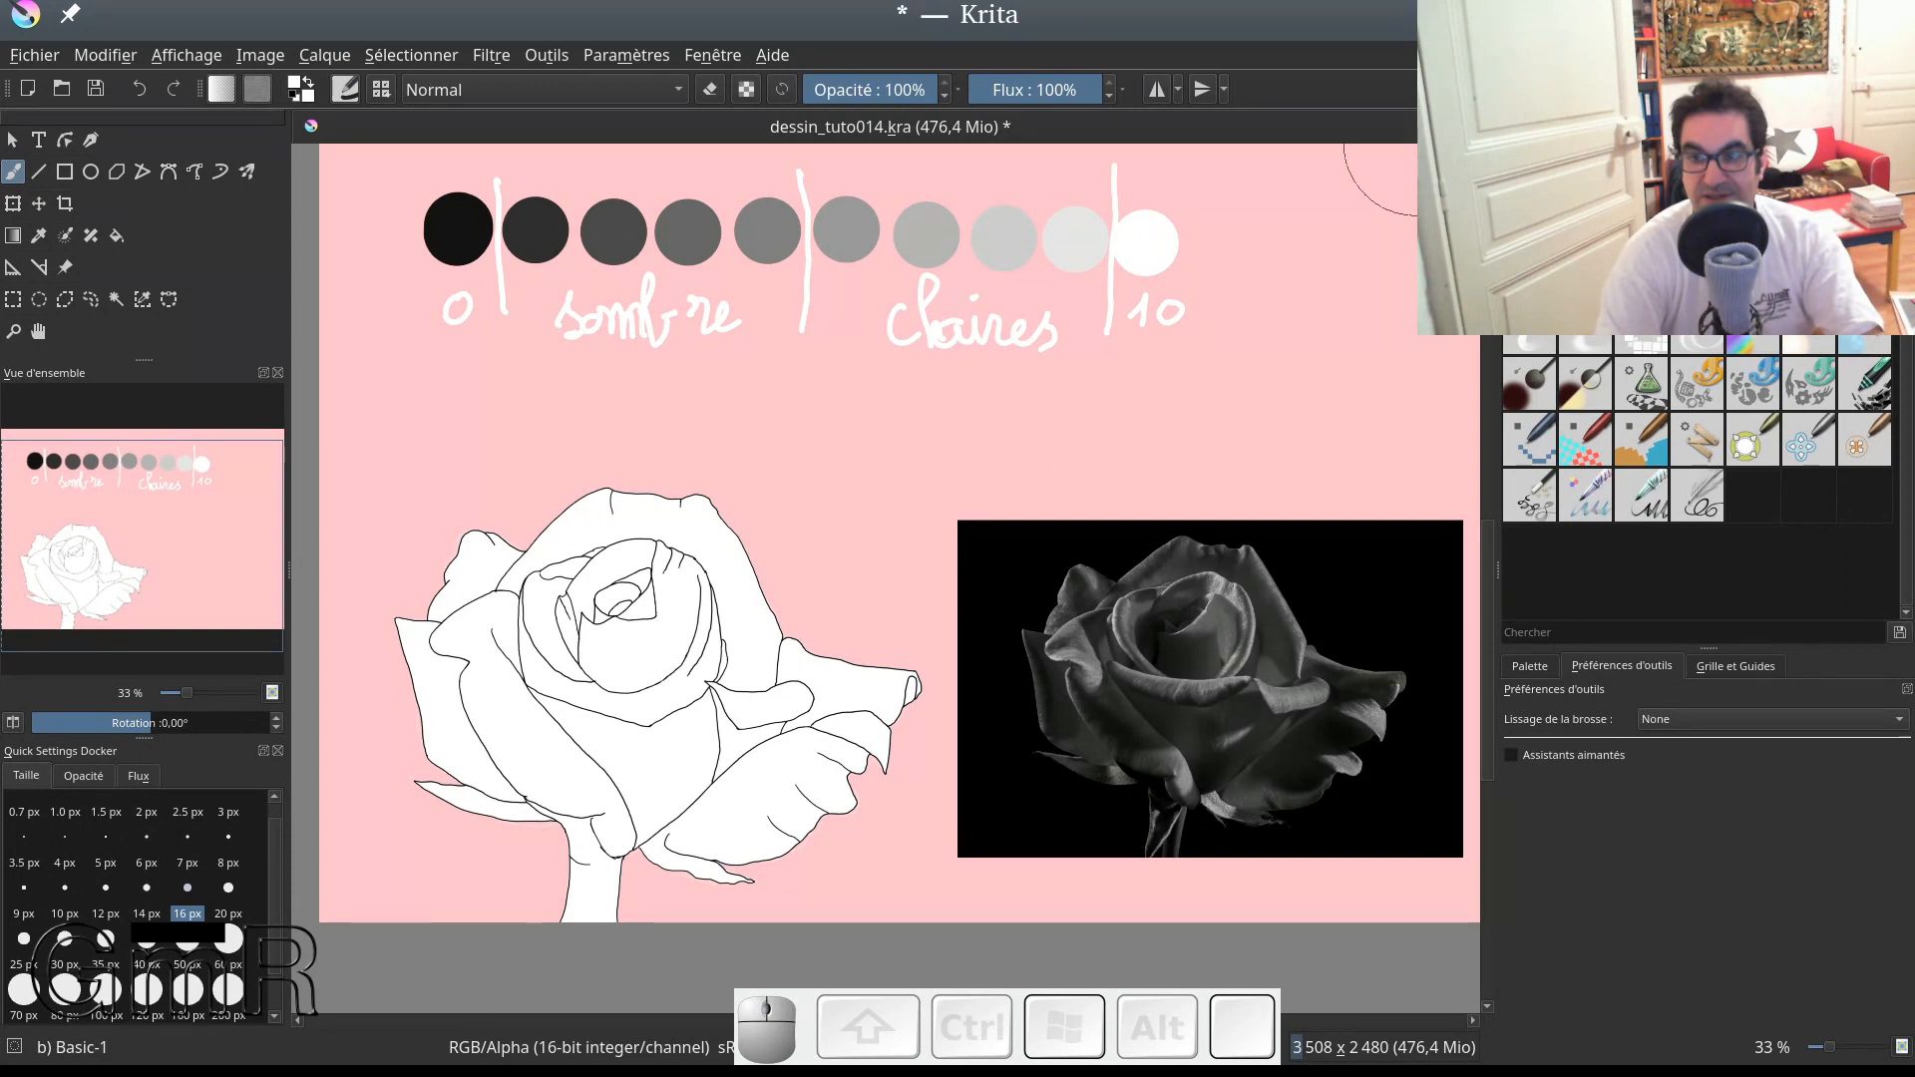
pyautogui.keyDown('ctrl'); pyautogui.click(686, 237); pyautogui.keyUp('ctrl')
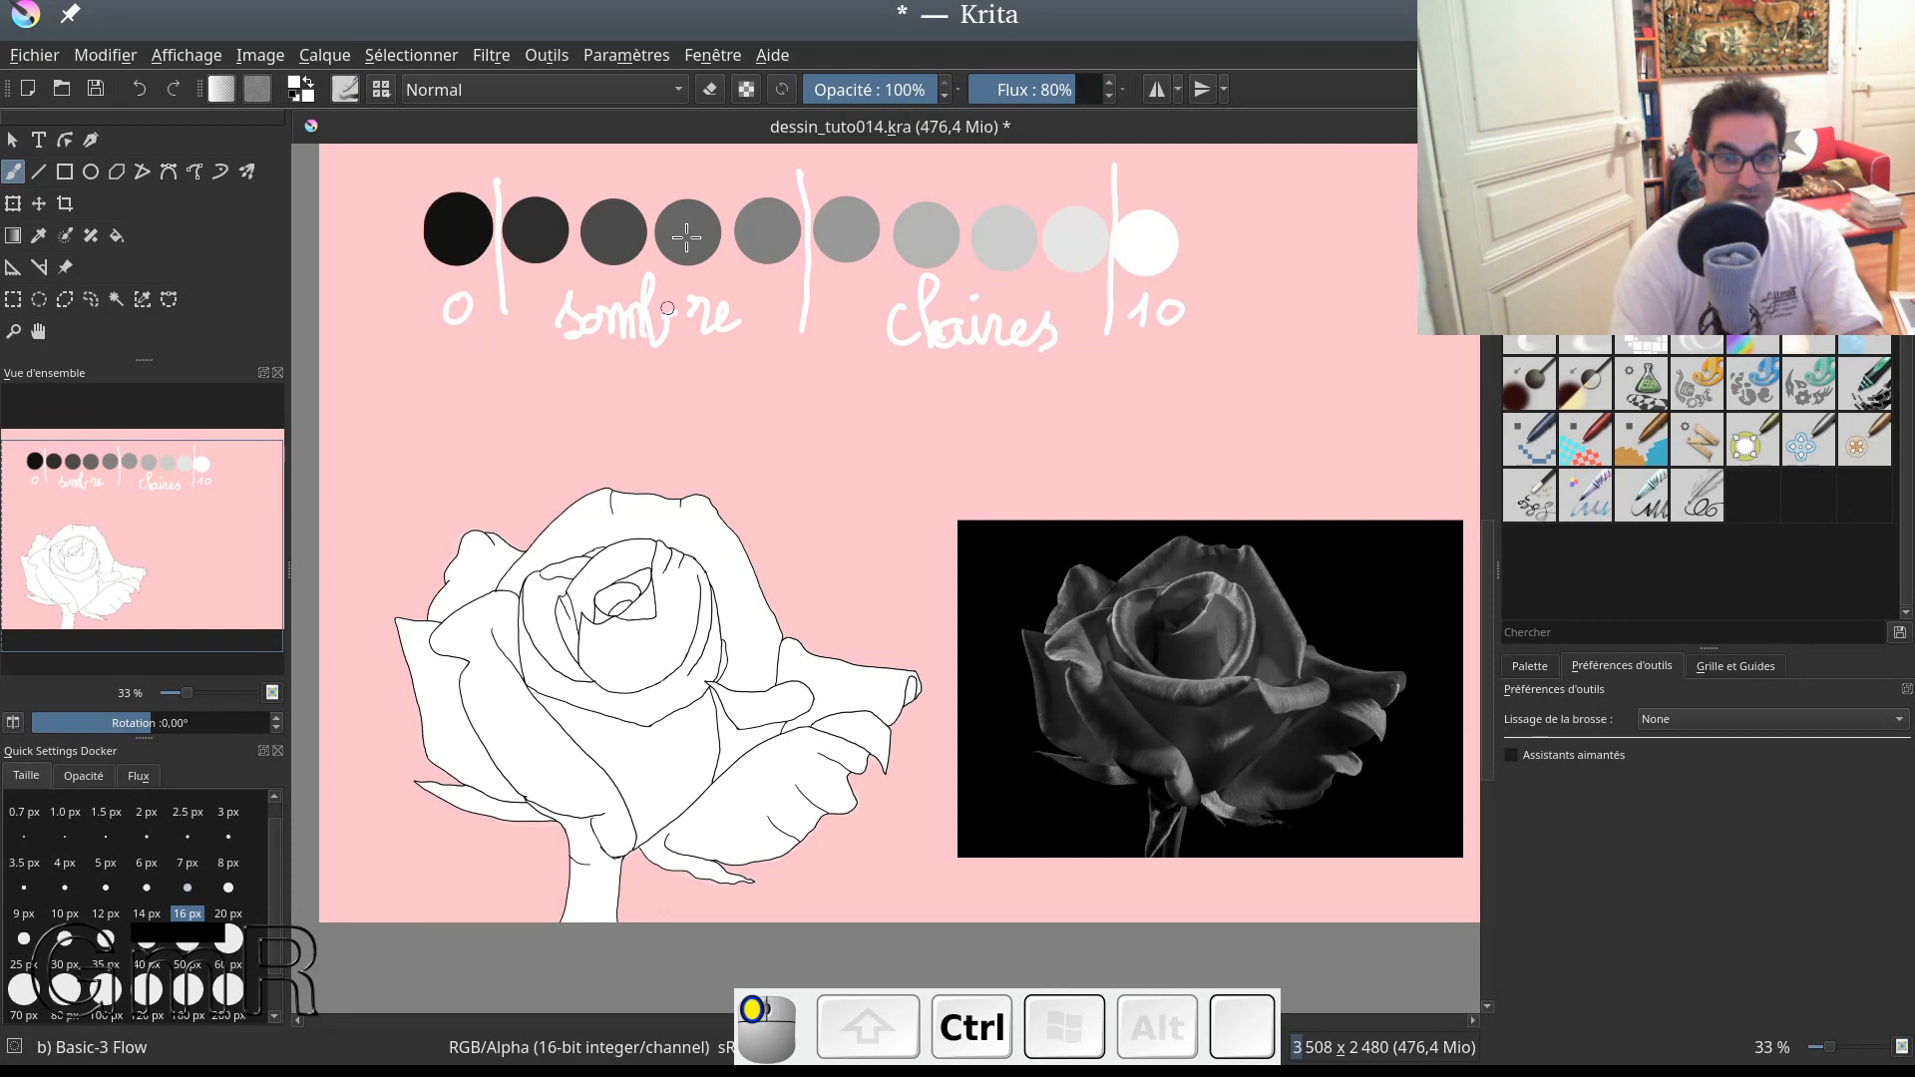
pyautogui.moveTo(653, 738)
pyautogui.mouseDown()
pyautogui.moveTo(683, 753)
pyautogui.moveTo(630, 743)
pyautogui.mouseUp()
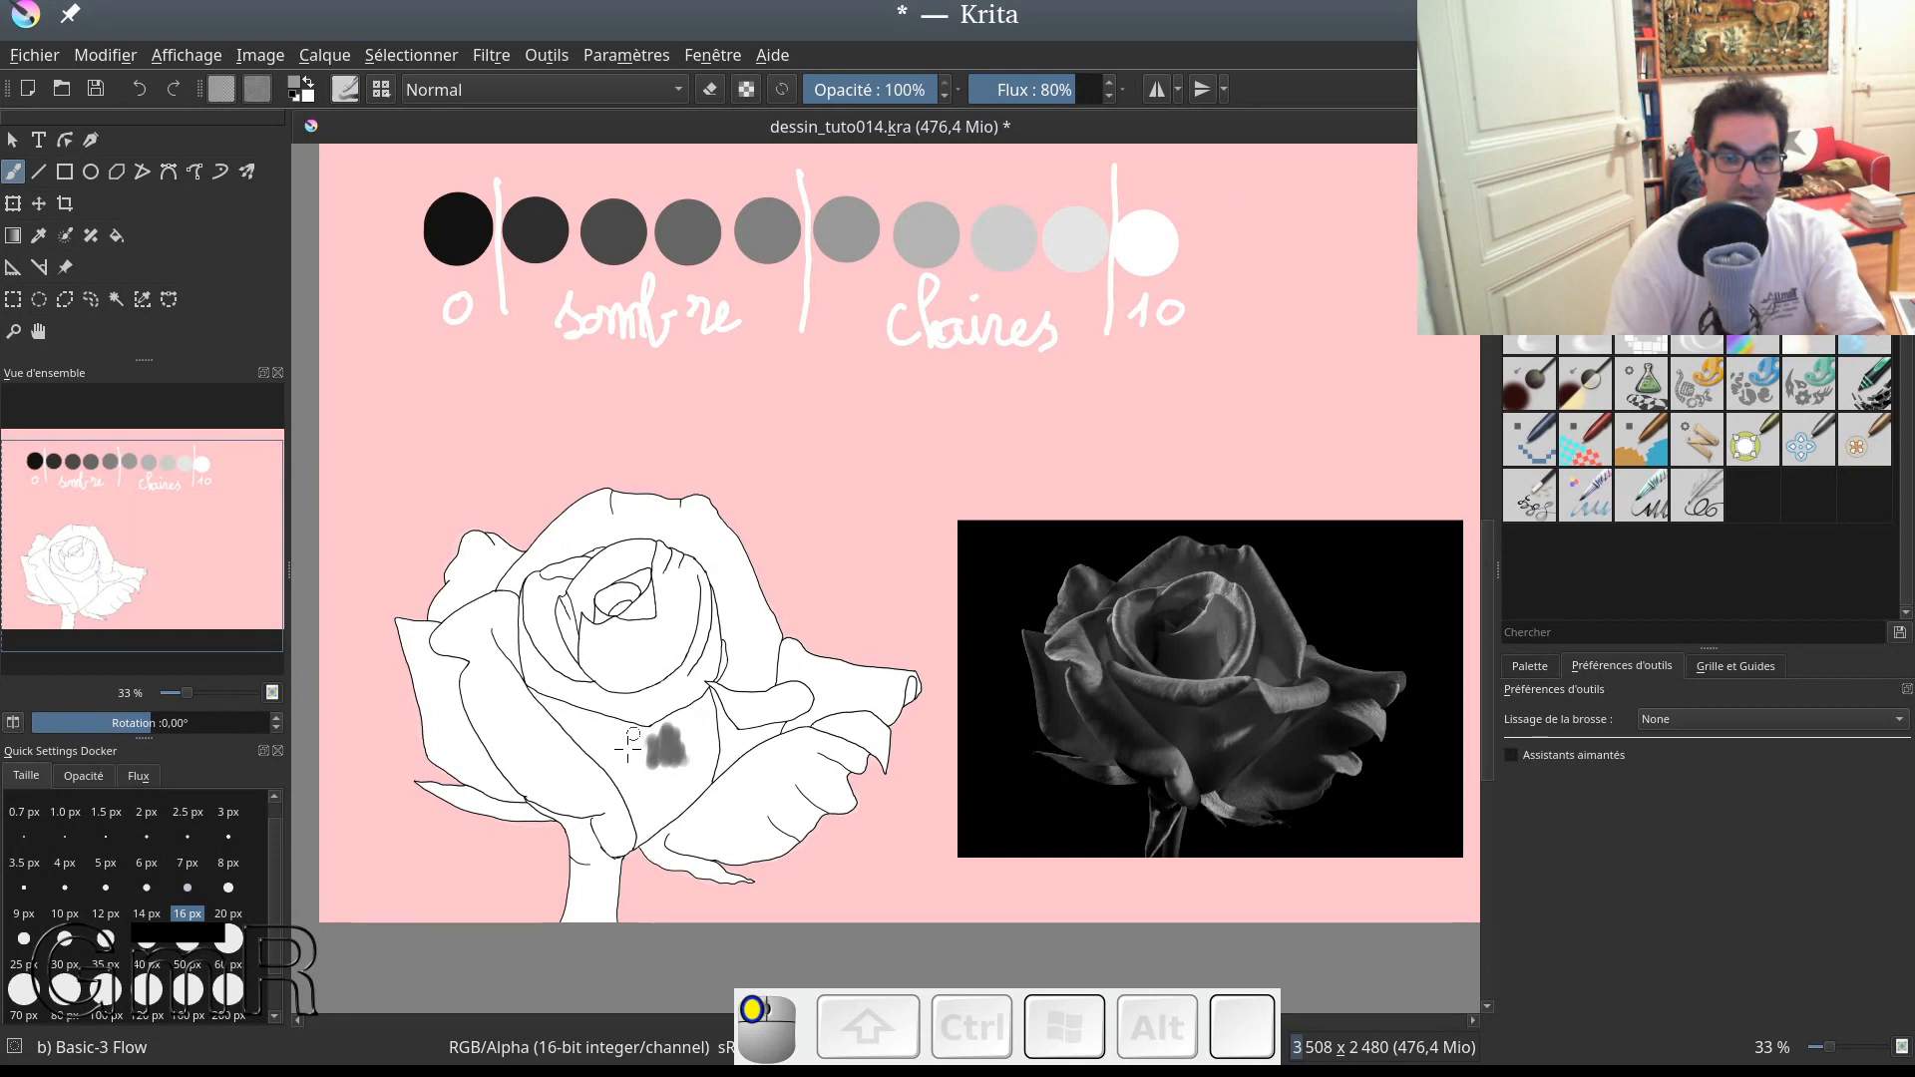
pyautogui.moveTo(629, 743); pyautogui.dragTo(620, 766)
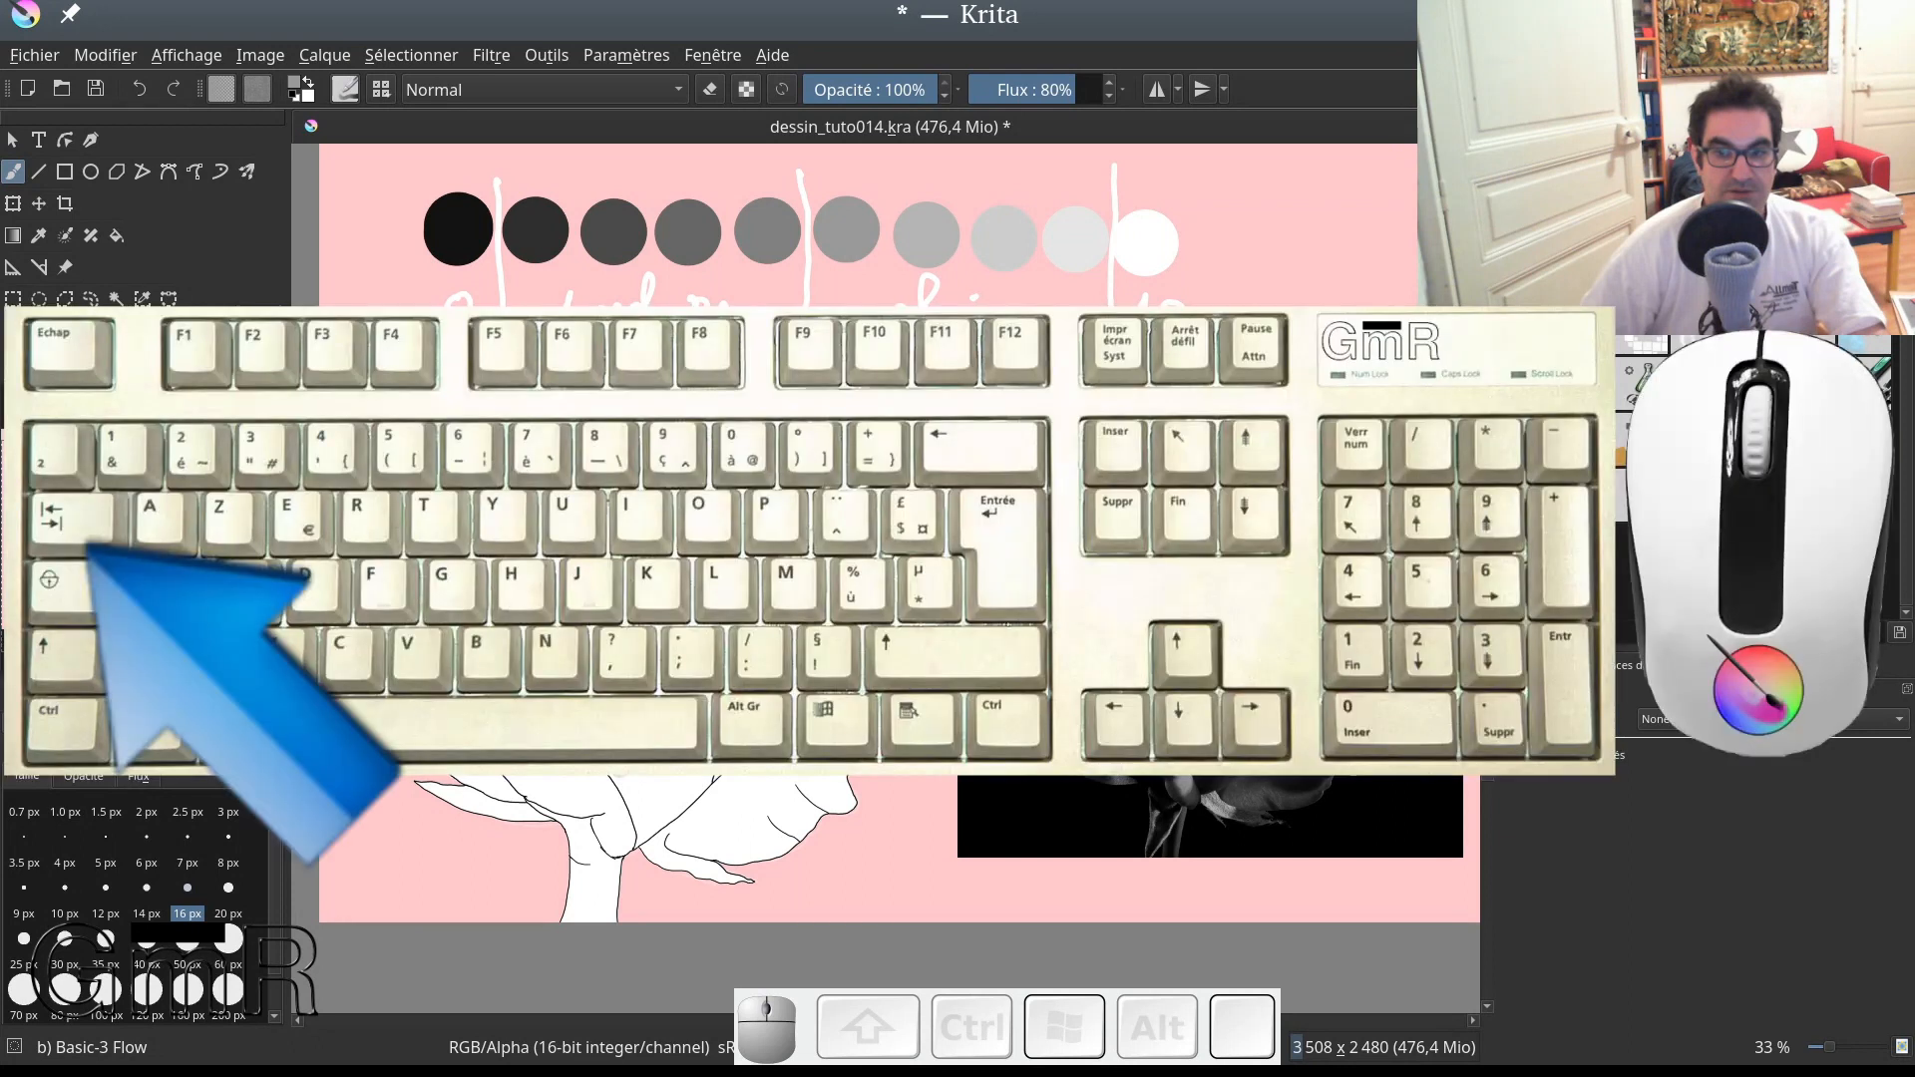
# Step: Shade the leftmost outer petal with a dark grey band along its outer edge and a softer grey streak inside it
pyautogui.press('Tab')
pyautogui.scroll(1, 897, 539)
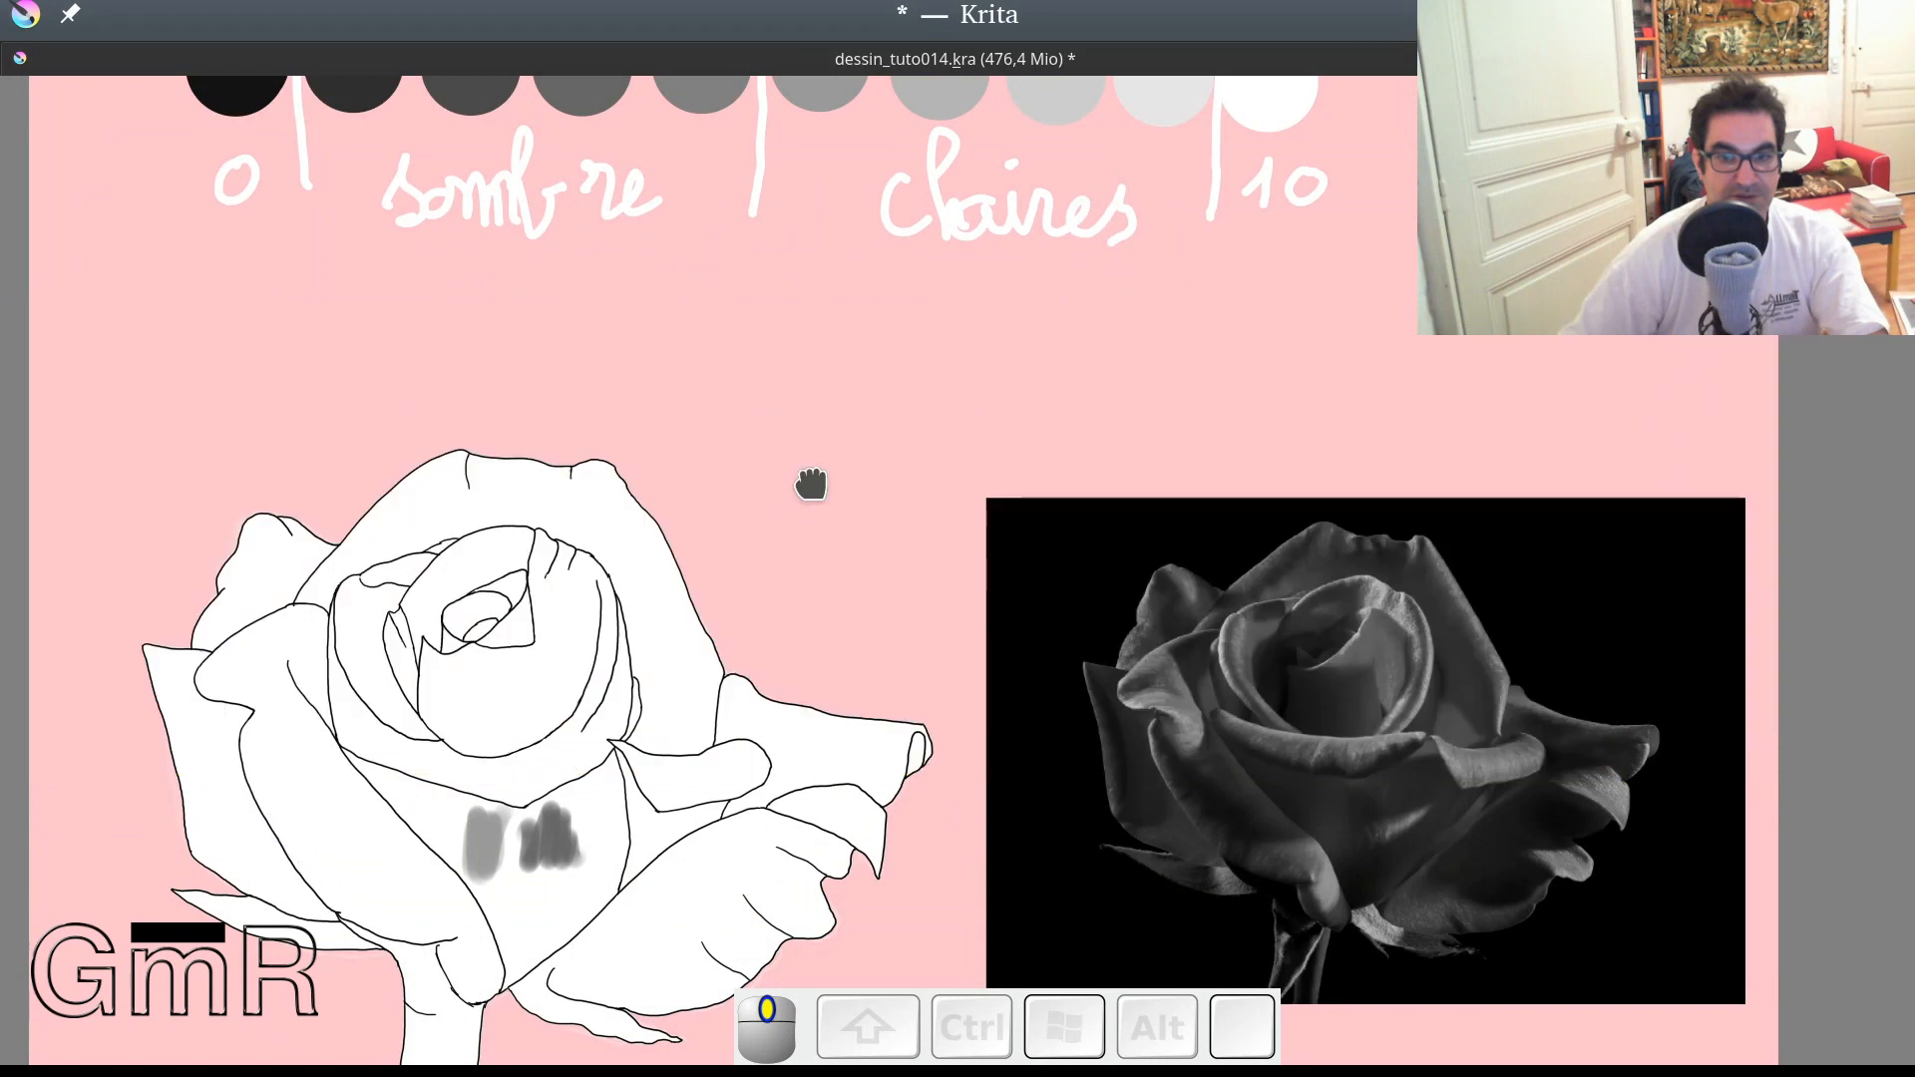
pyautogui.moveTo(810, 482); pyautogui.dragTo(870, 496)
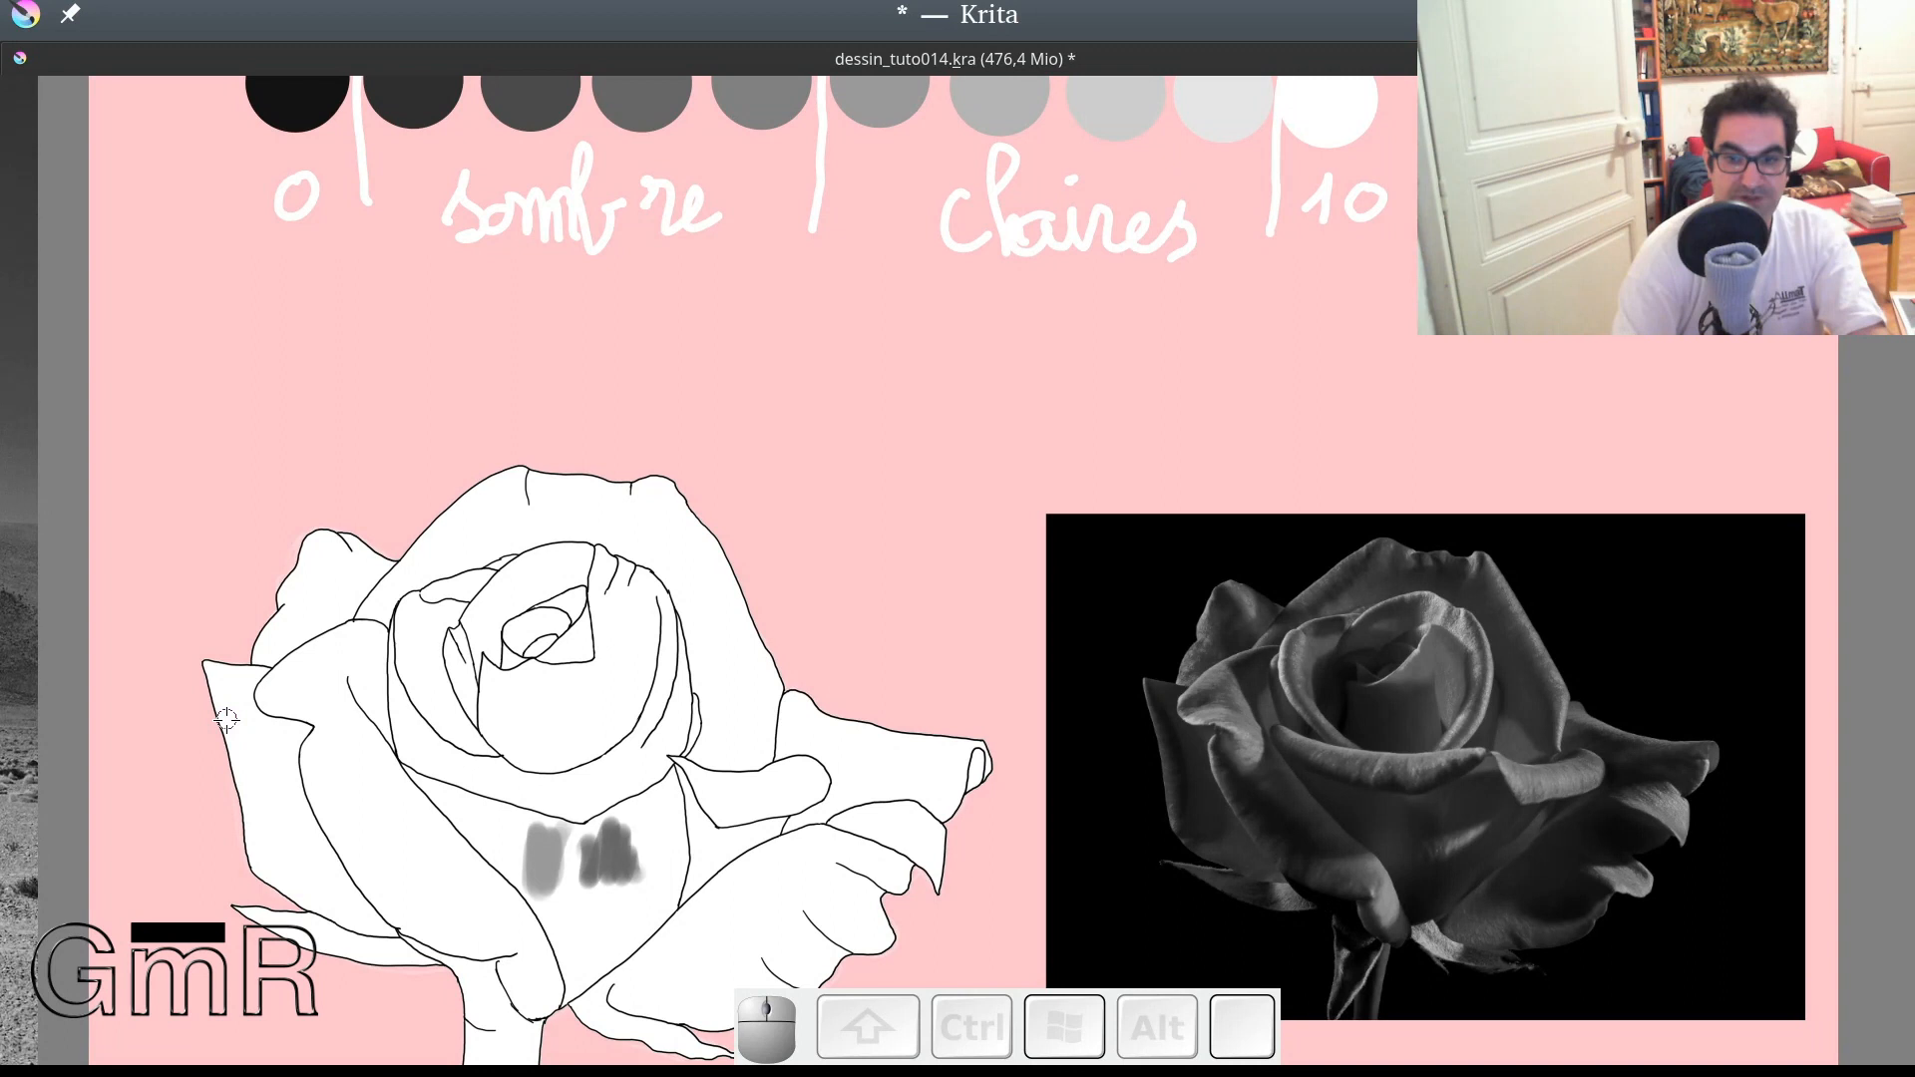
pyautogui.moveTo(227, 719); pyautogui.dragTo(267, 878)
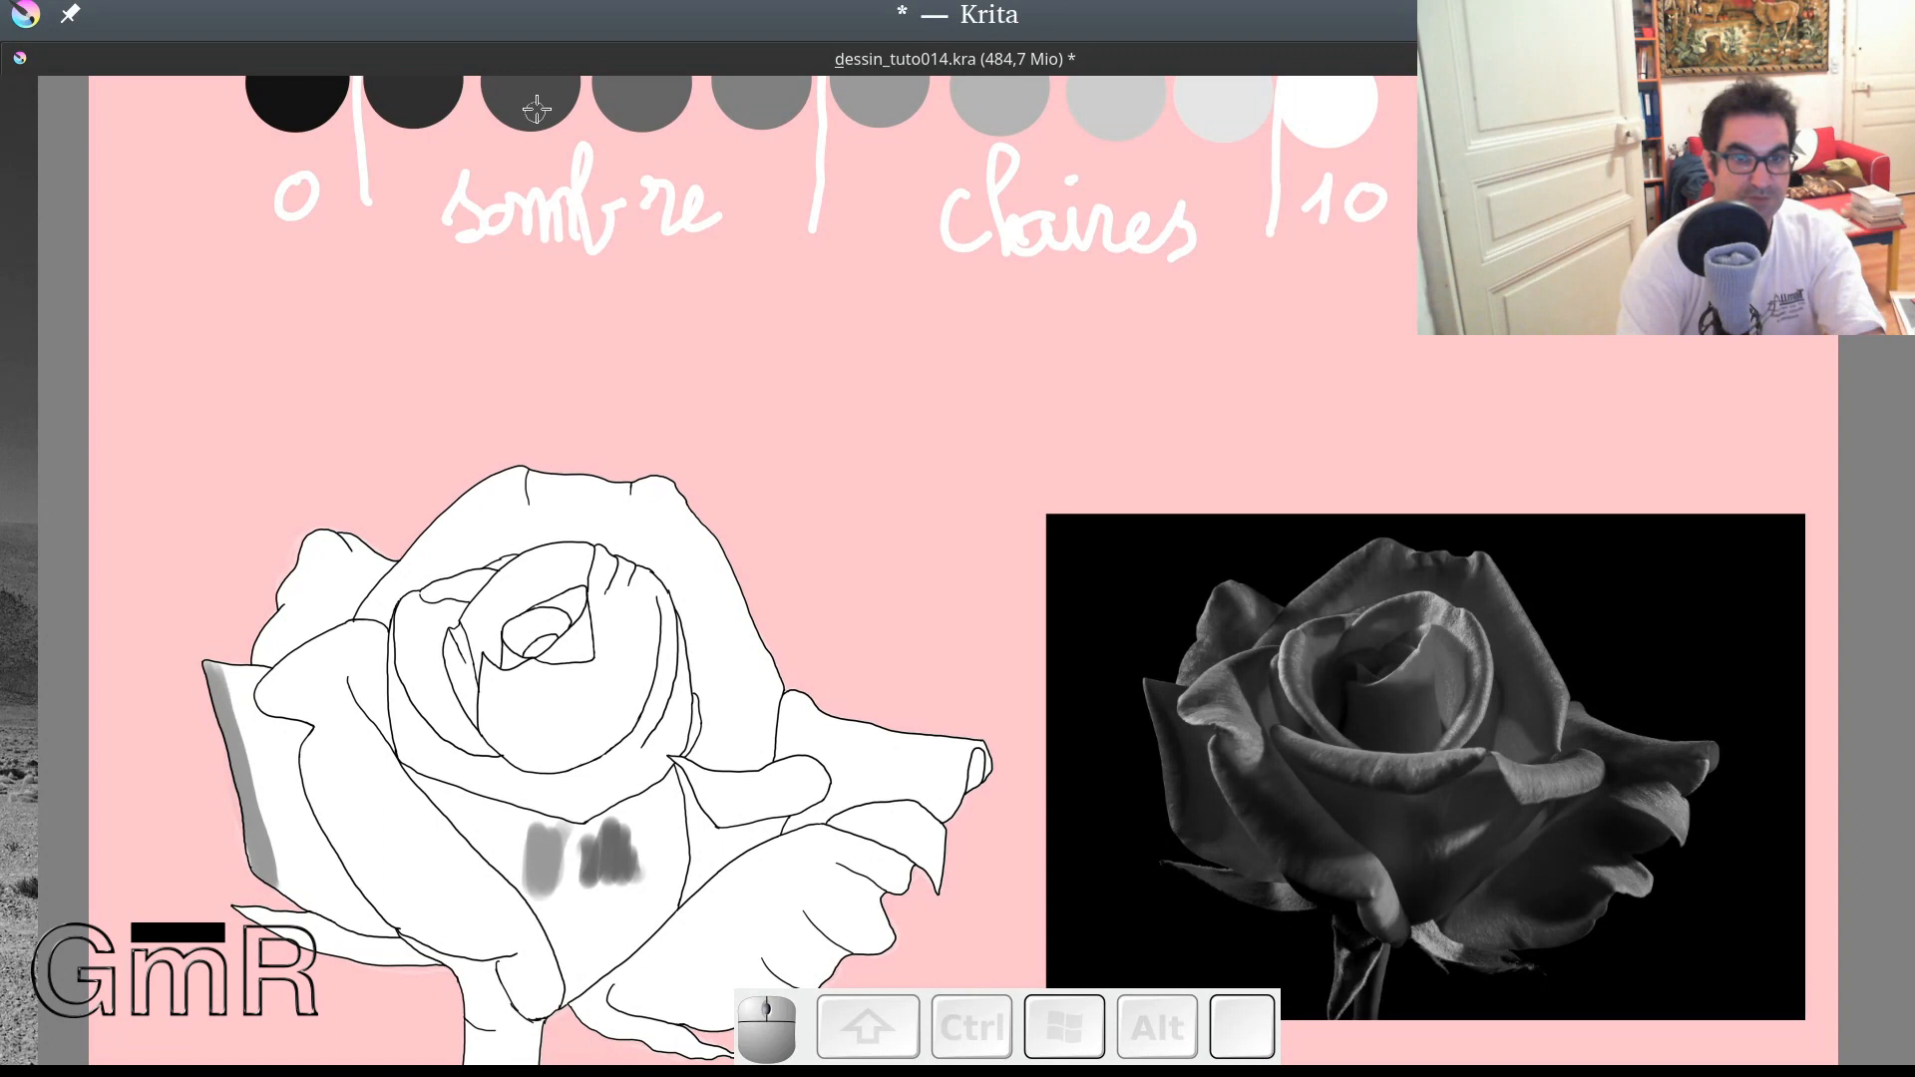
pyautogui.moveTo(269, 766)
pyautogui.mouseDown()
pyautogui.moveTo(243, 684)
pyautogui.moveTo(287, 806)
pyautogui.mouseUp()
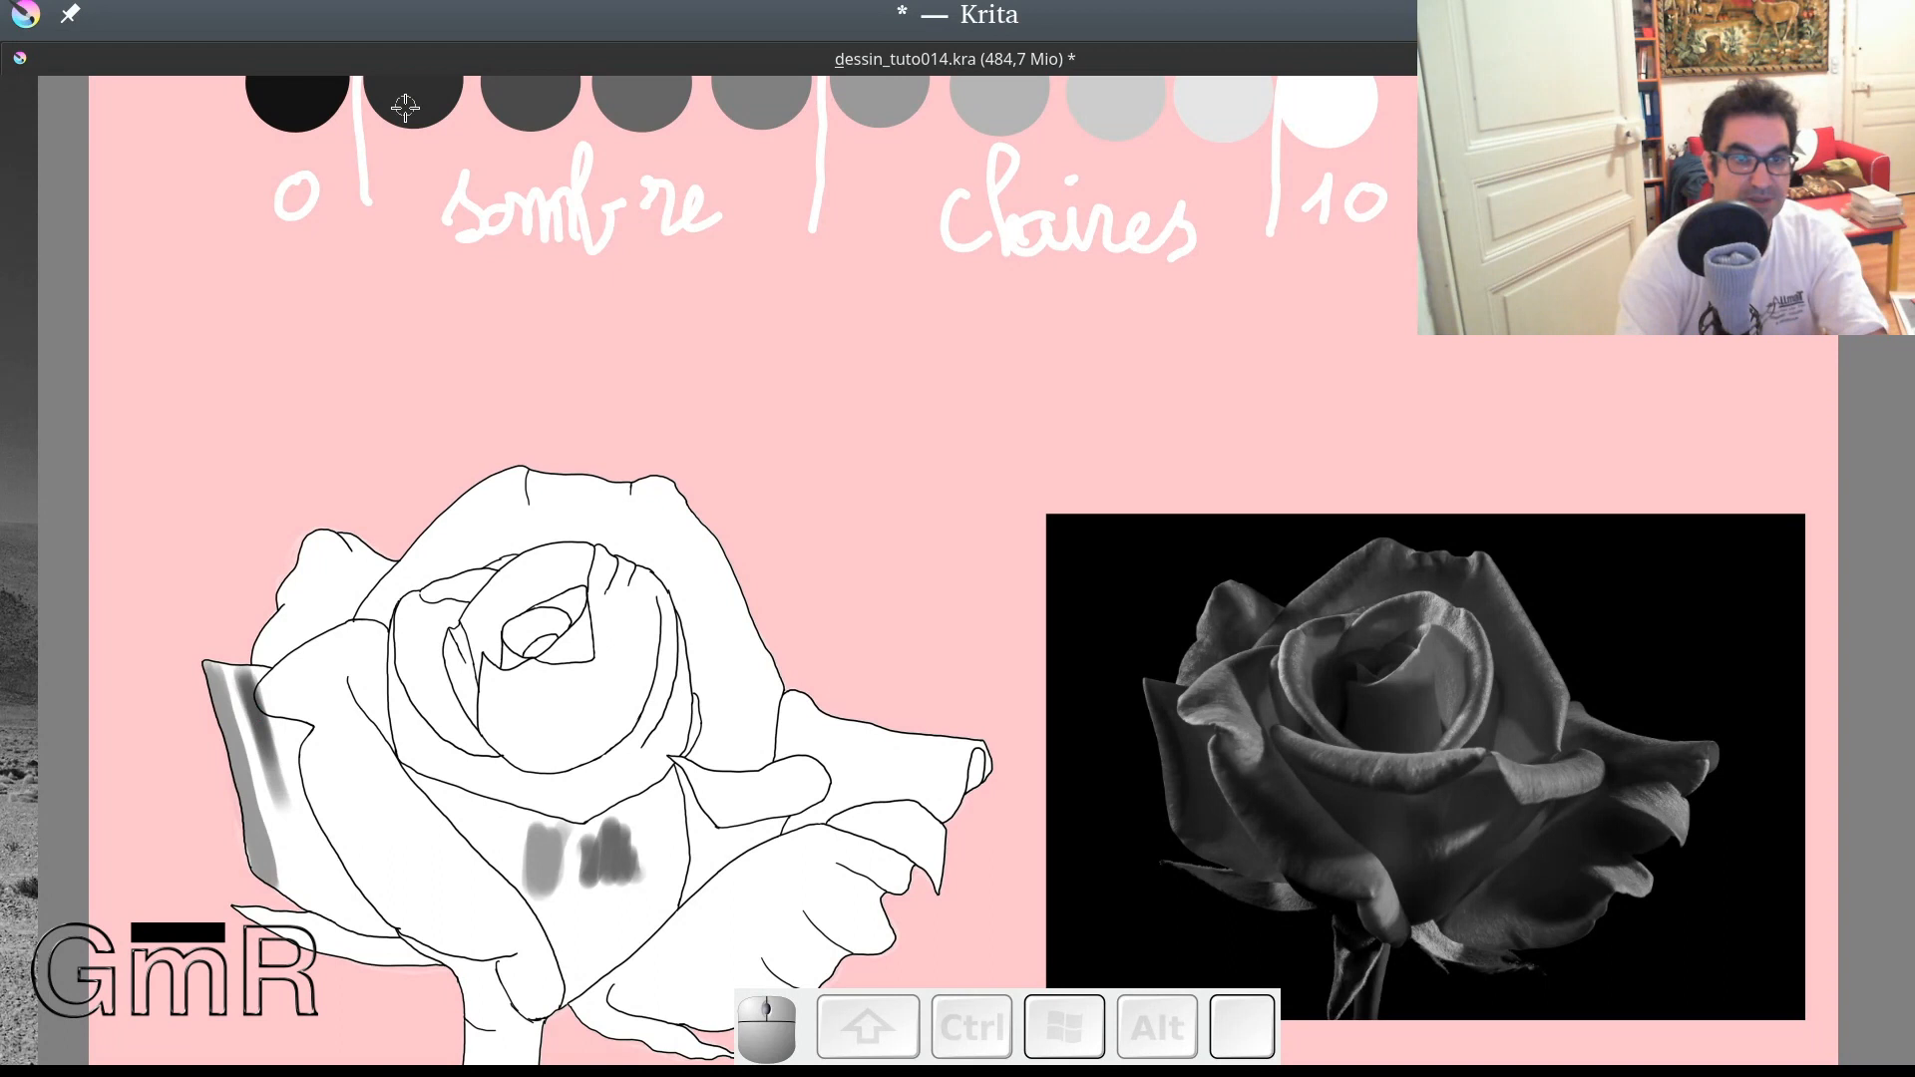
pyautogui.moveTo(261, 793)
pyautogui.mouseDown()
pyautogui.moveTo(226, 716)
pyautogui.moveTo(258, 872)
pyautogui.mouseUp()
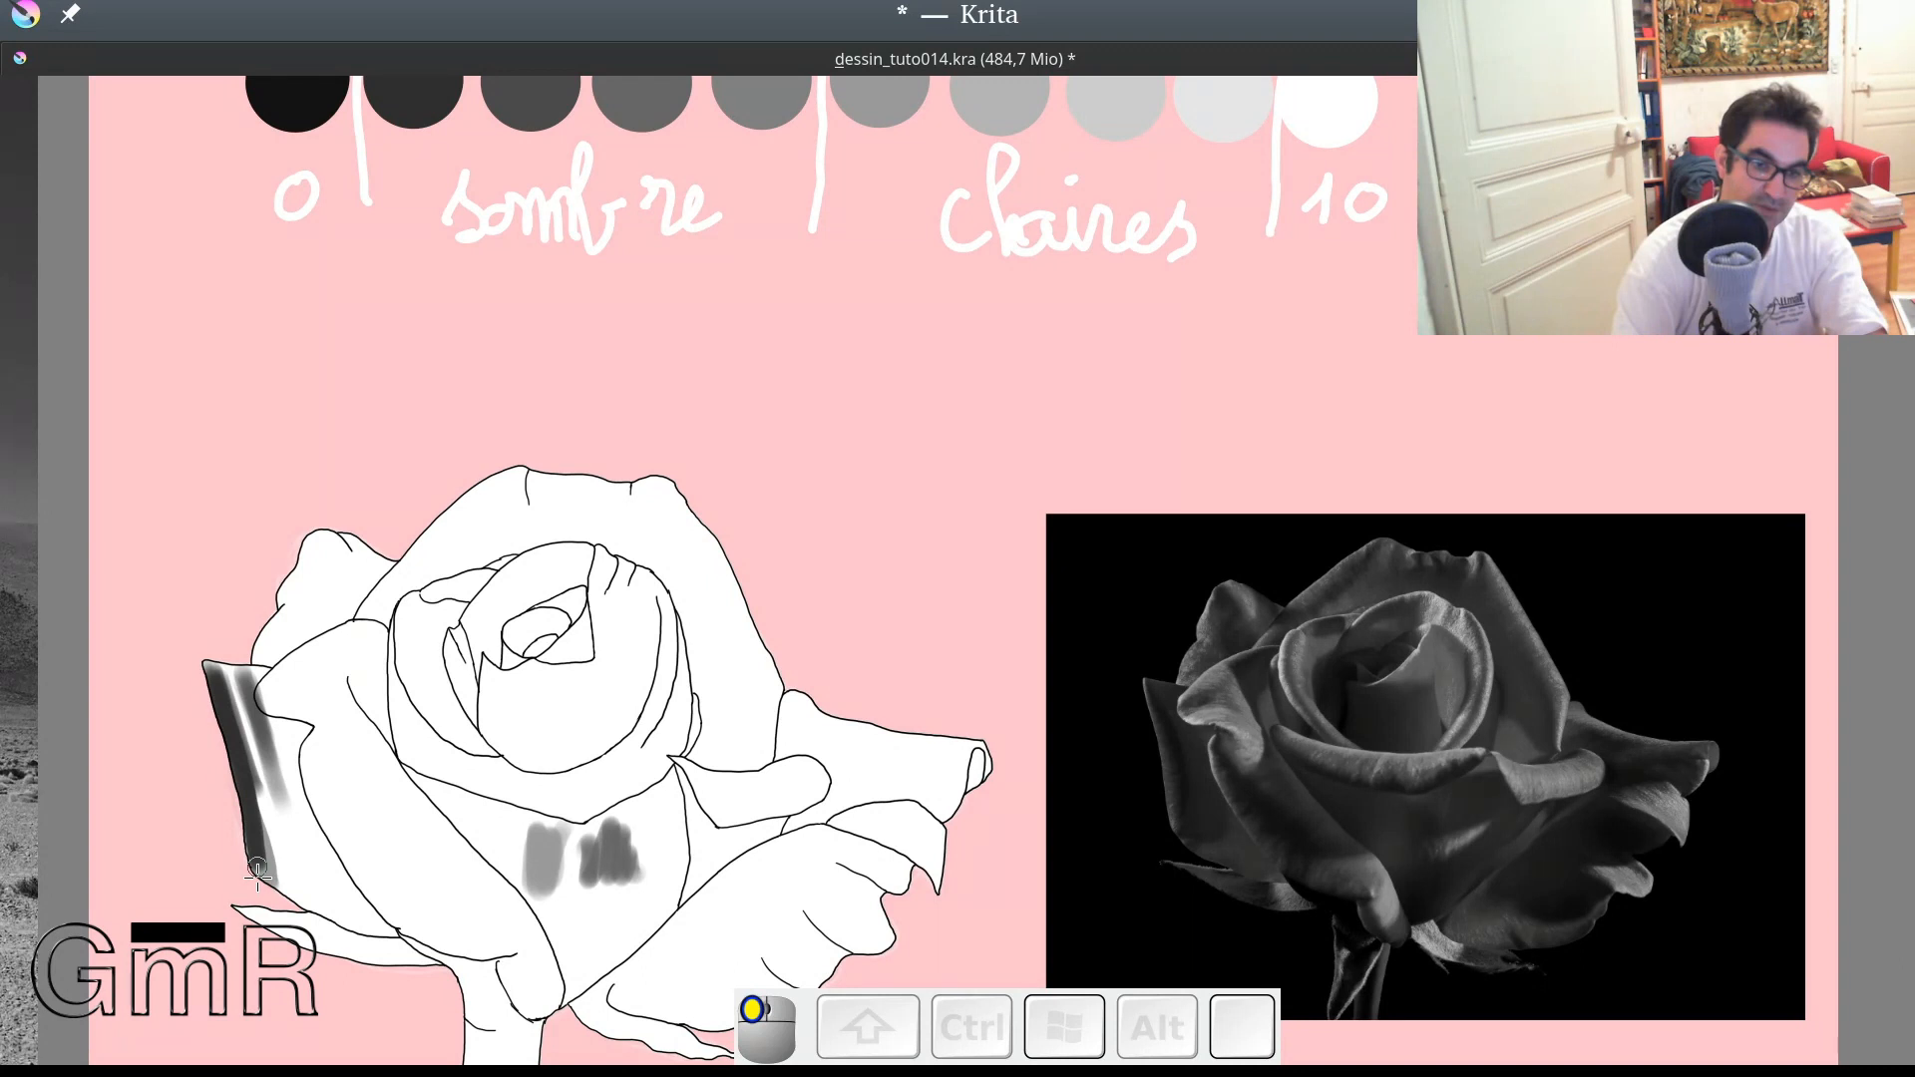
# Step: Paint dark grey shadows on the upper-left back petals, the creases of the top petal, and the heart of the rose
pyautogui.moveTo(359, 549); pyautogui.dragTo(395, 578)
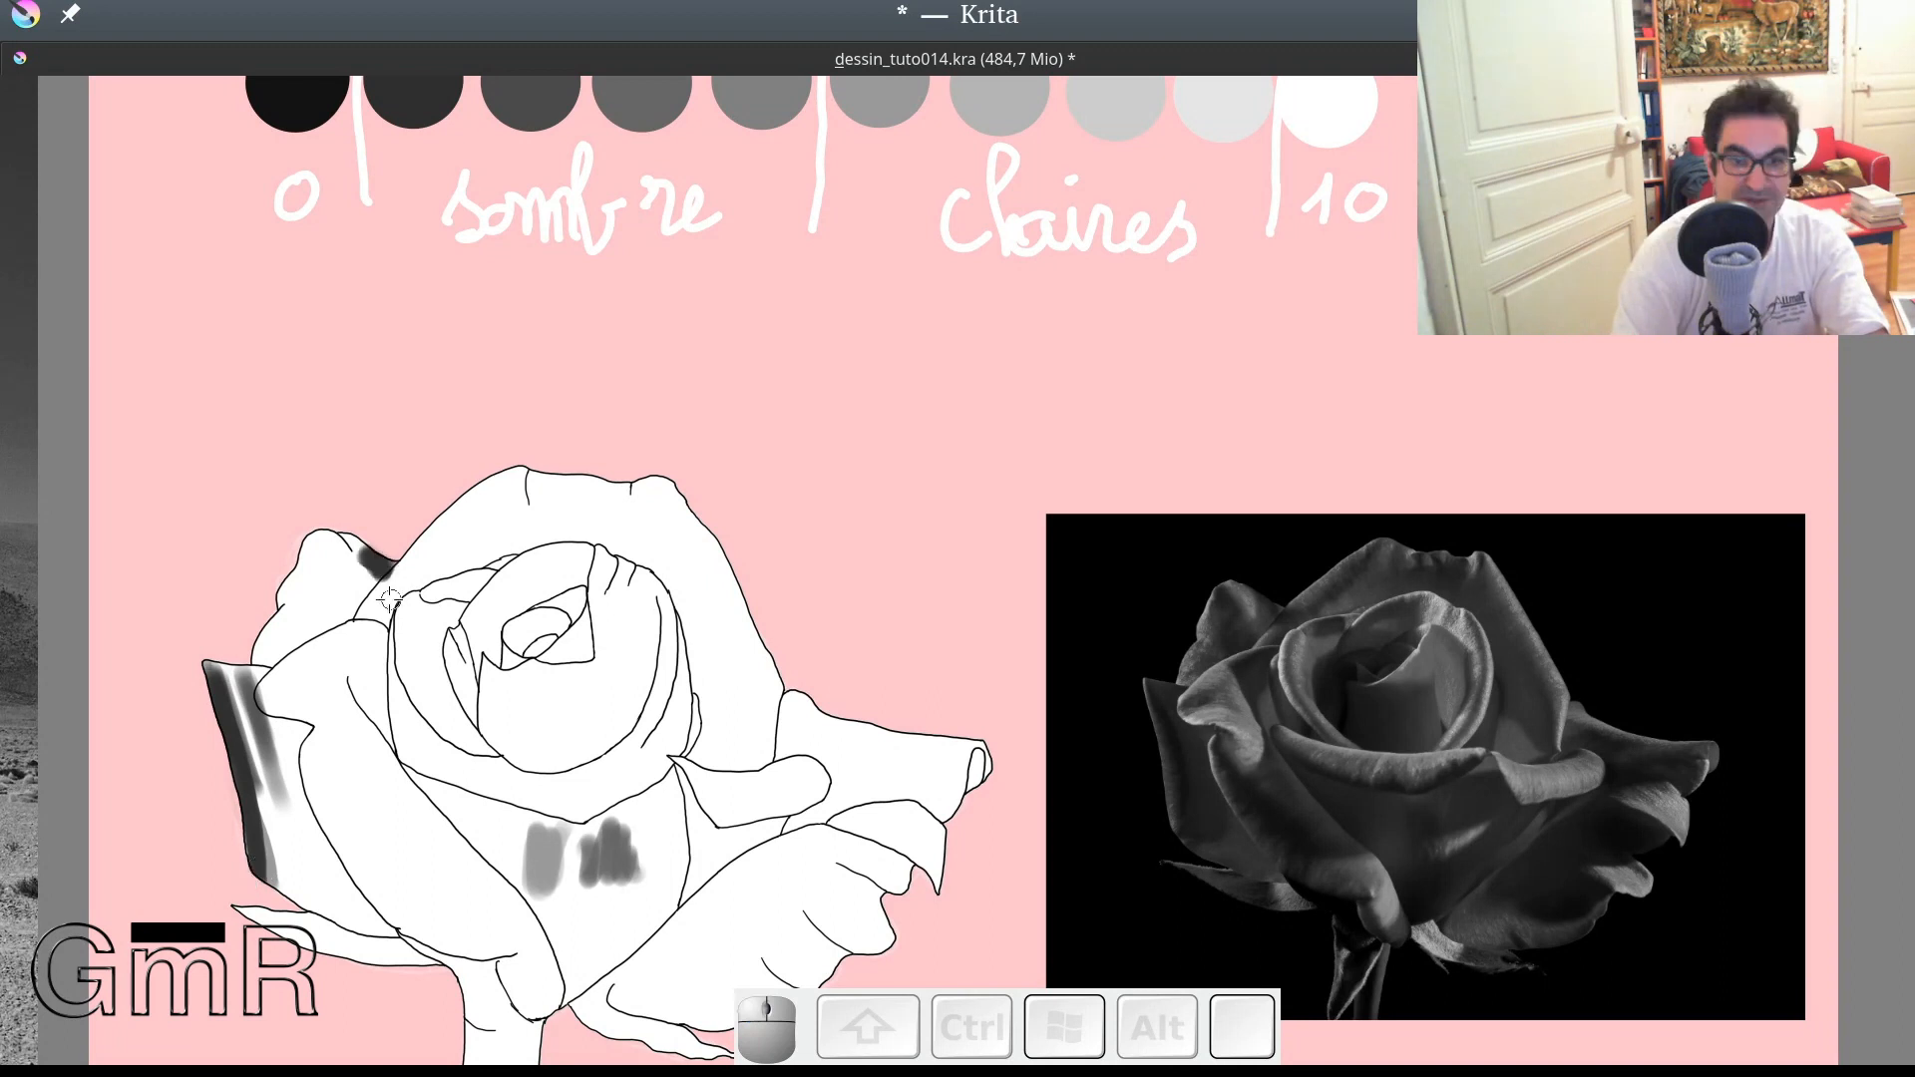
pyautogui.moveTo(390, 599); pyautogui.dragTo(507, 482)
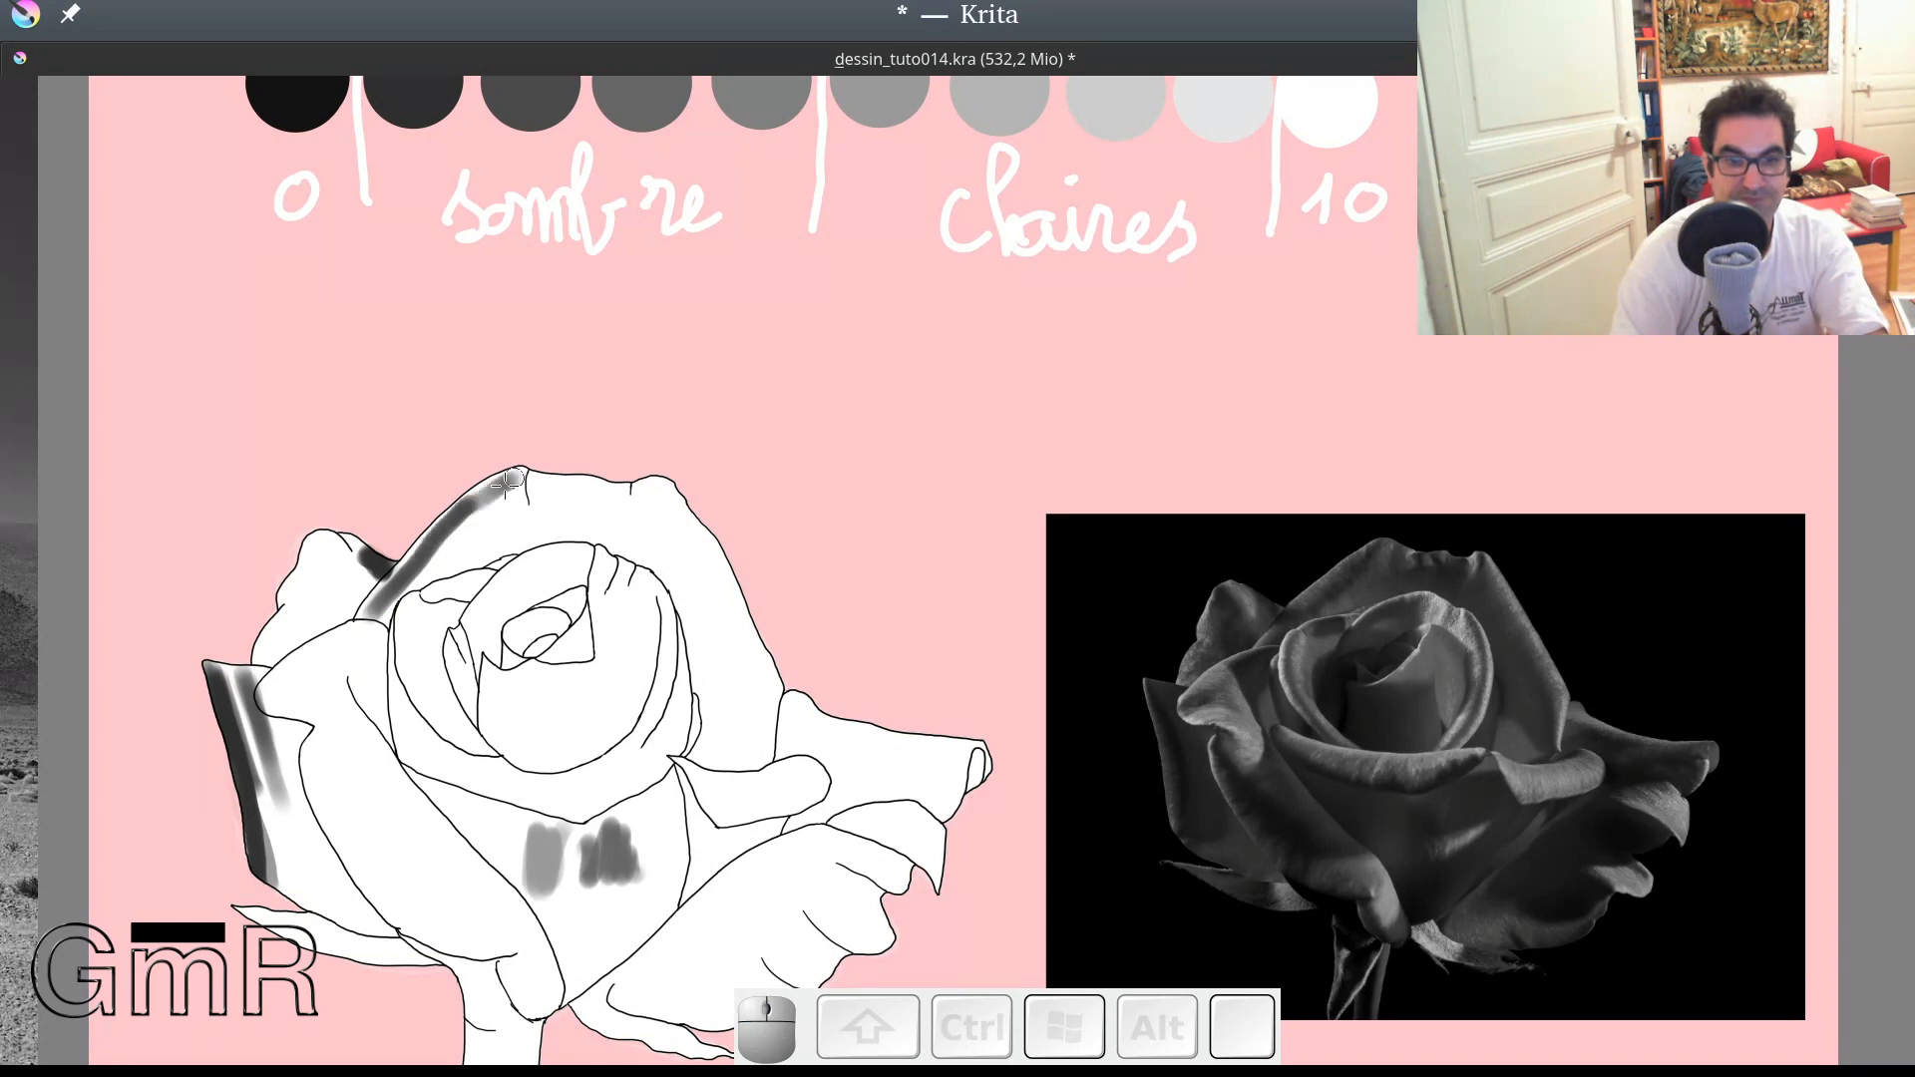
pyautogui.moveTo(626, 488)
pyautogui.mouseDown()
pyautogui.moveTo(625, 503)
pyautogui.moveTo(528, 503)
pyautogui.mouseUp()
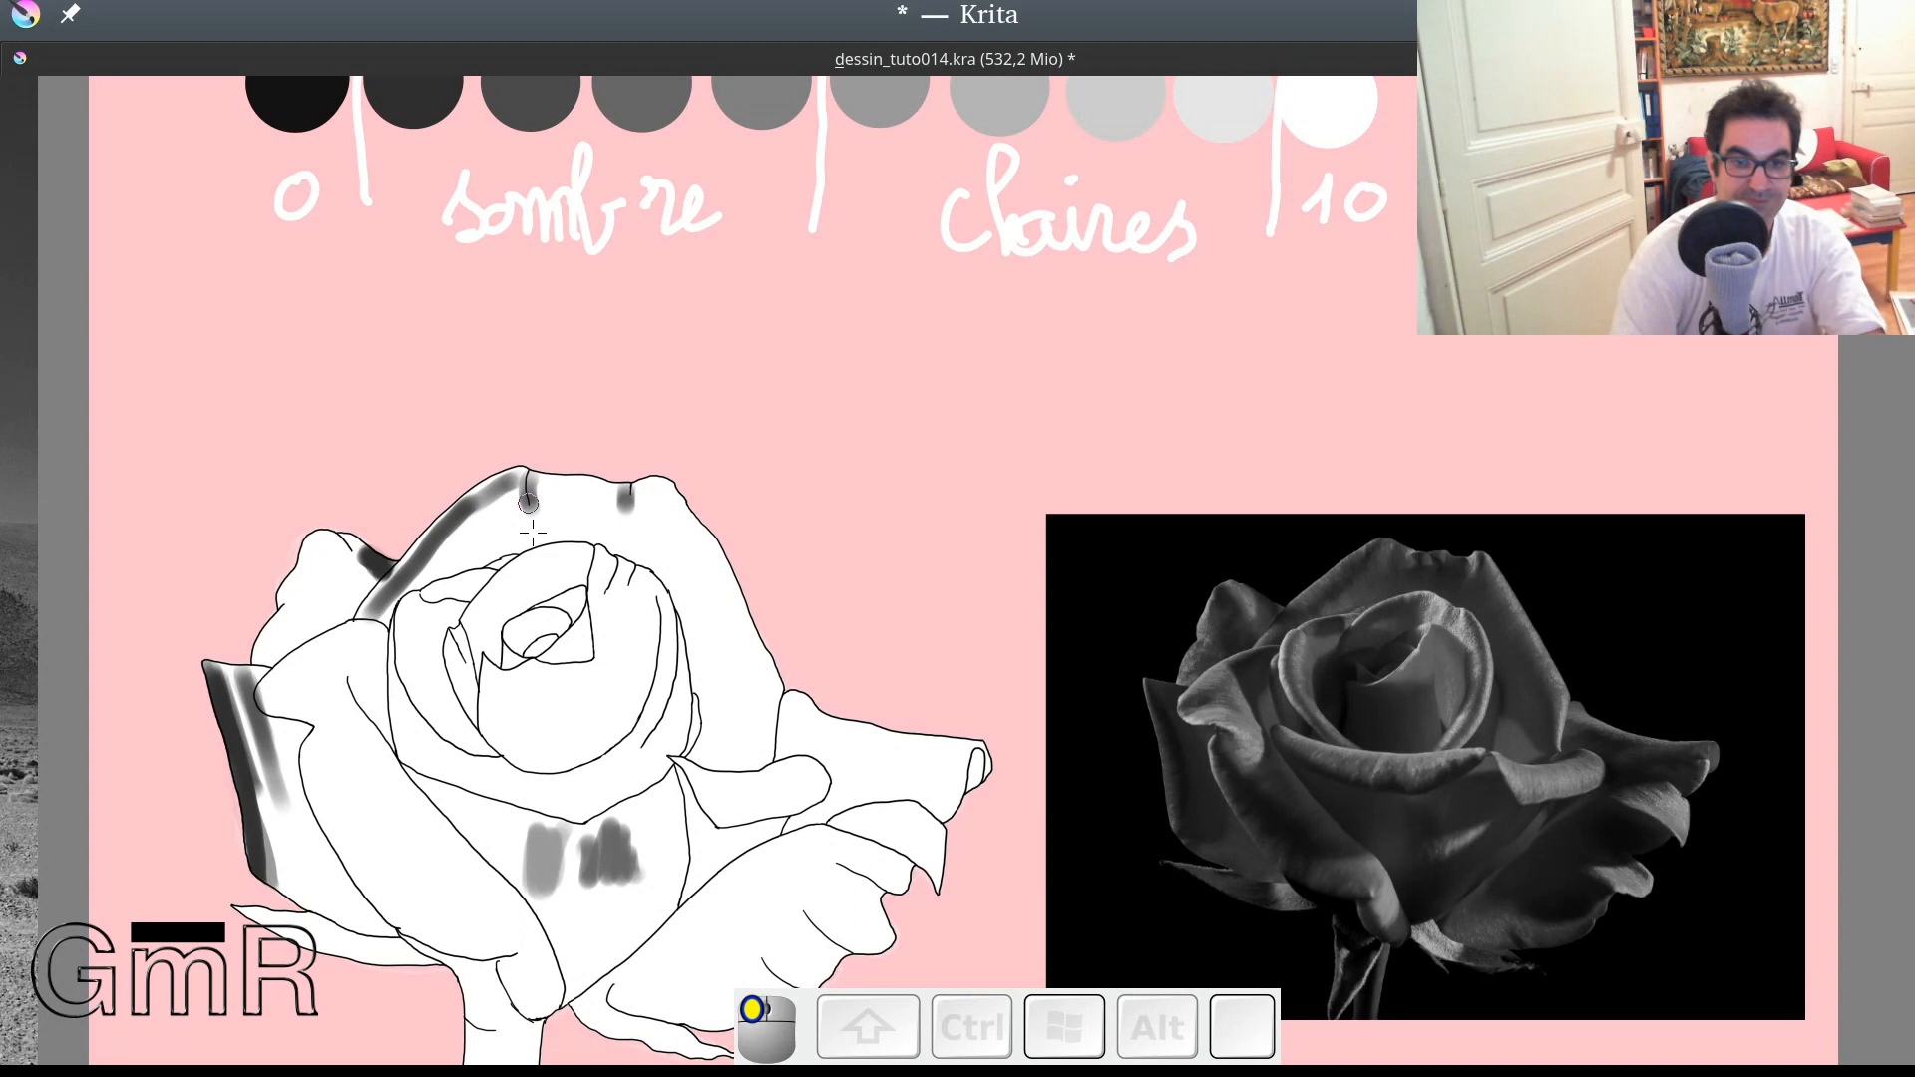
pyautogui.moveTo(538, 597); pyautogui.dragTo(496, 607)
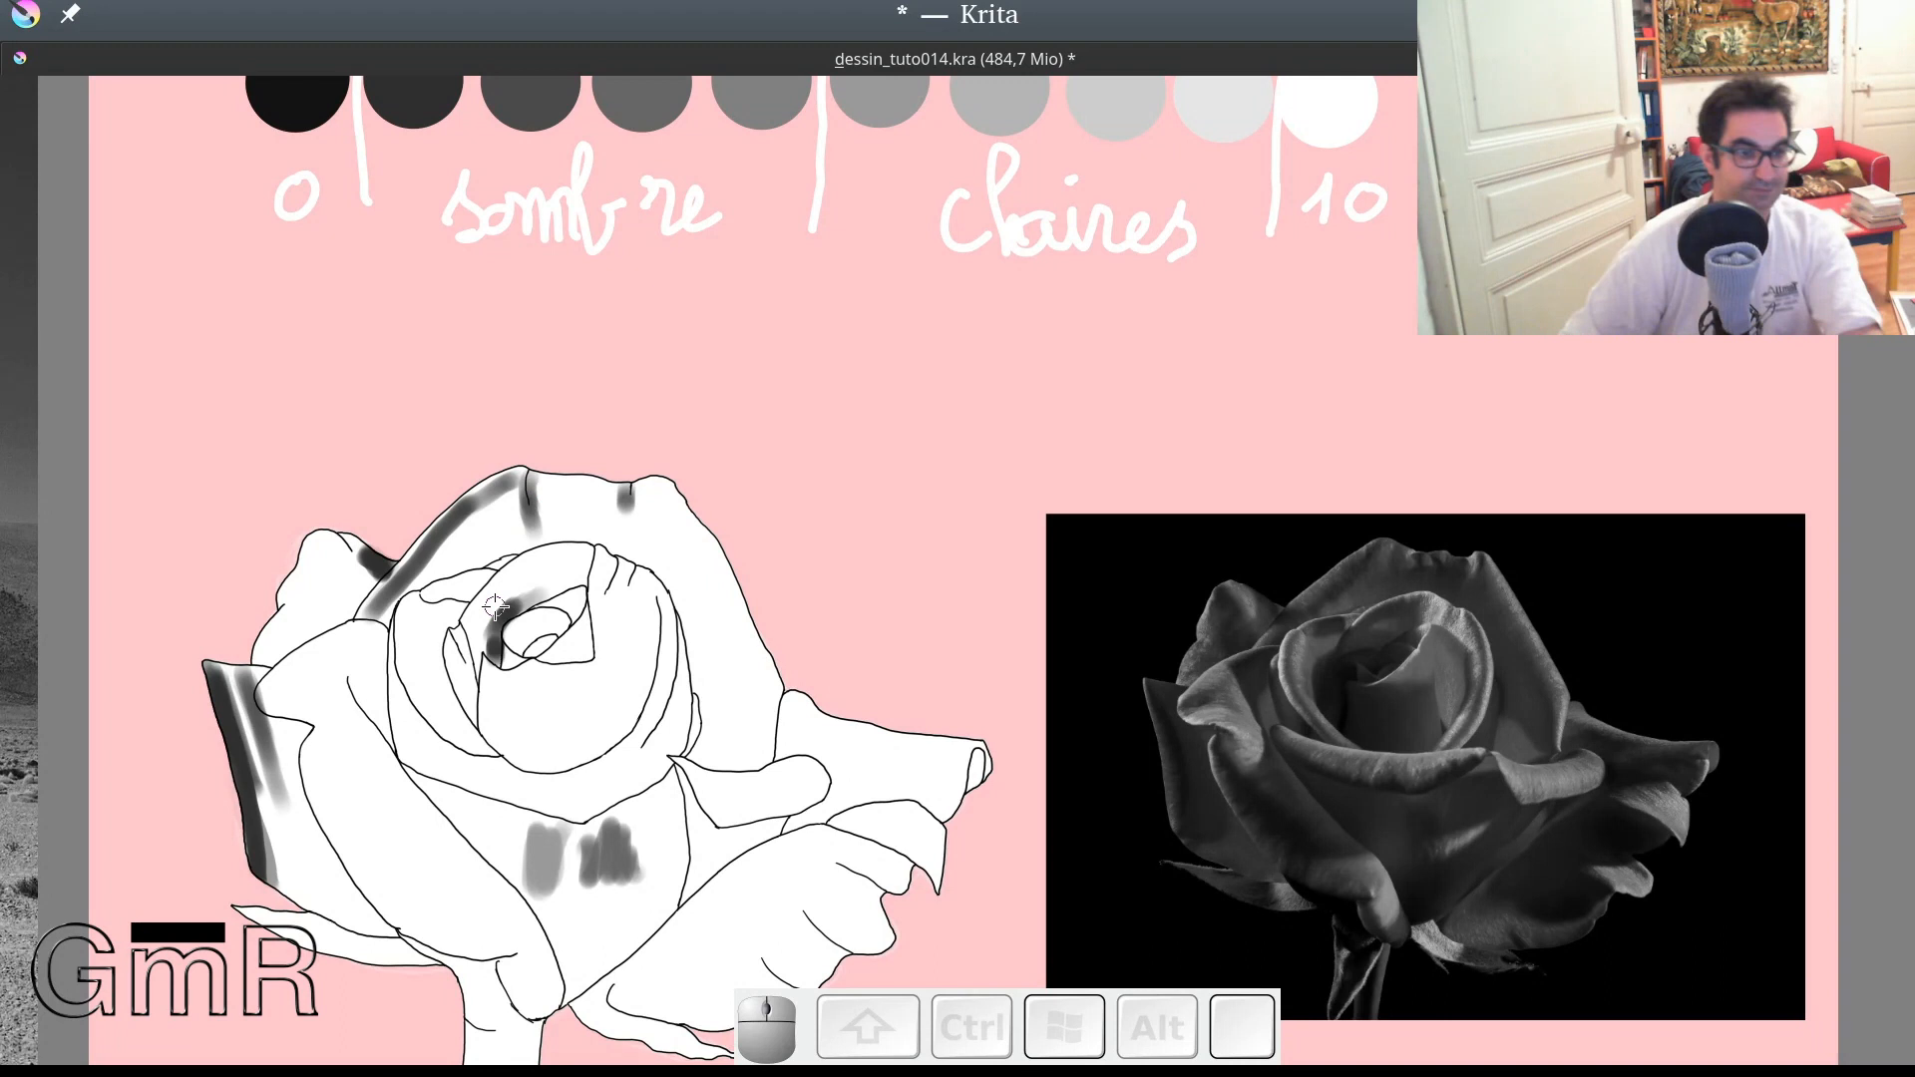
# Step: Choose the Bristles-5 Flat brush from the paint presets, streak the central bud petal, and darken the leftmost petal's edge with the second grey
pyautogui.press('Tab')
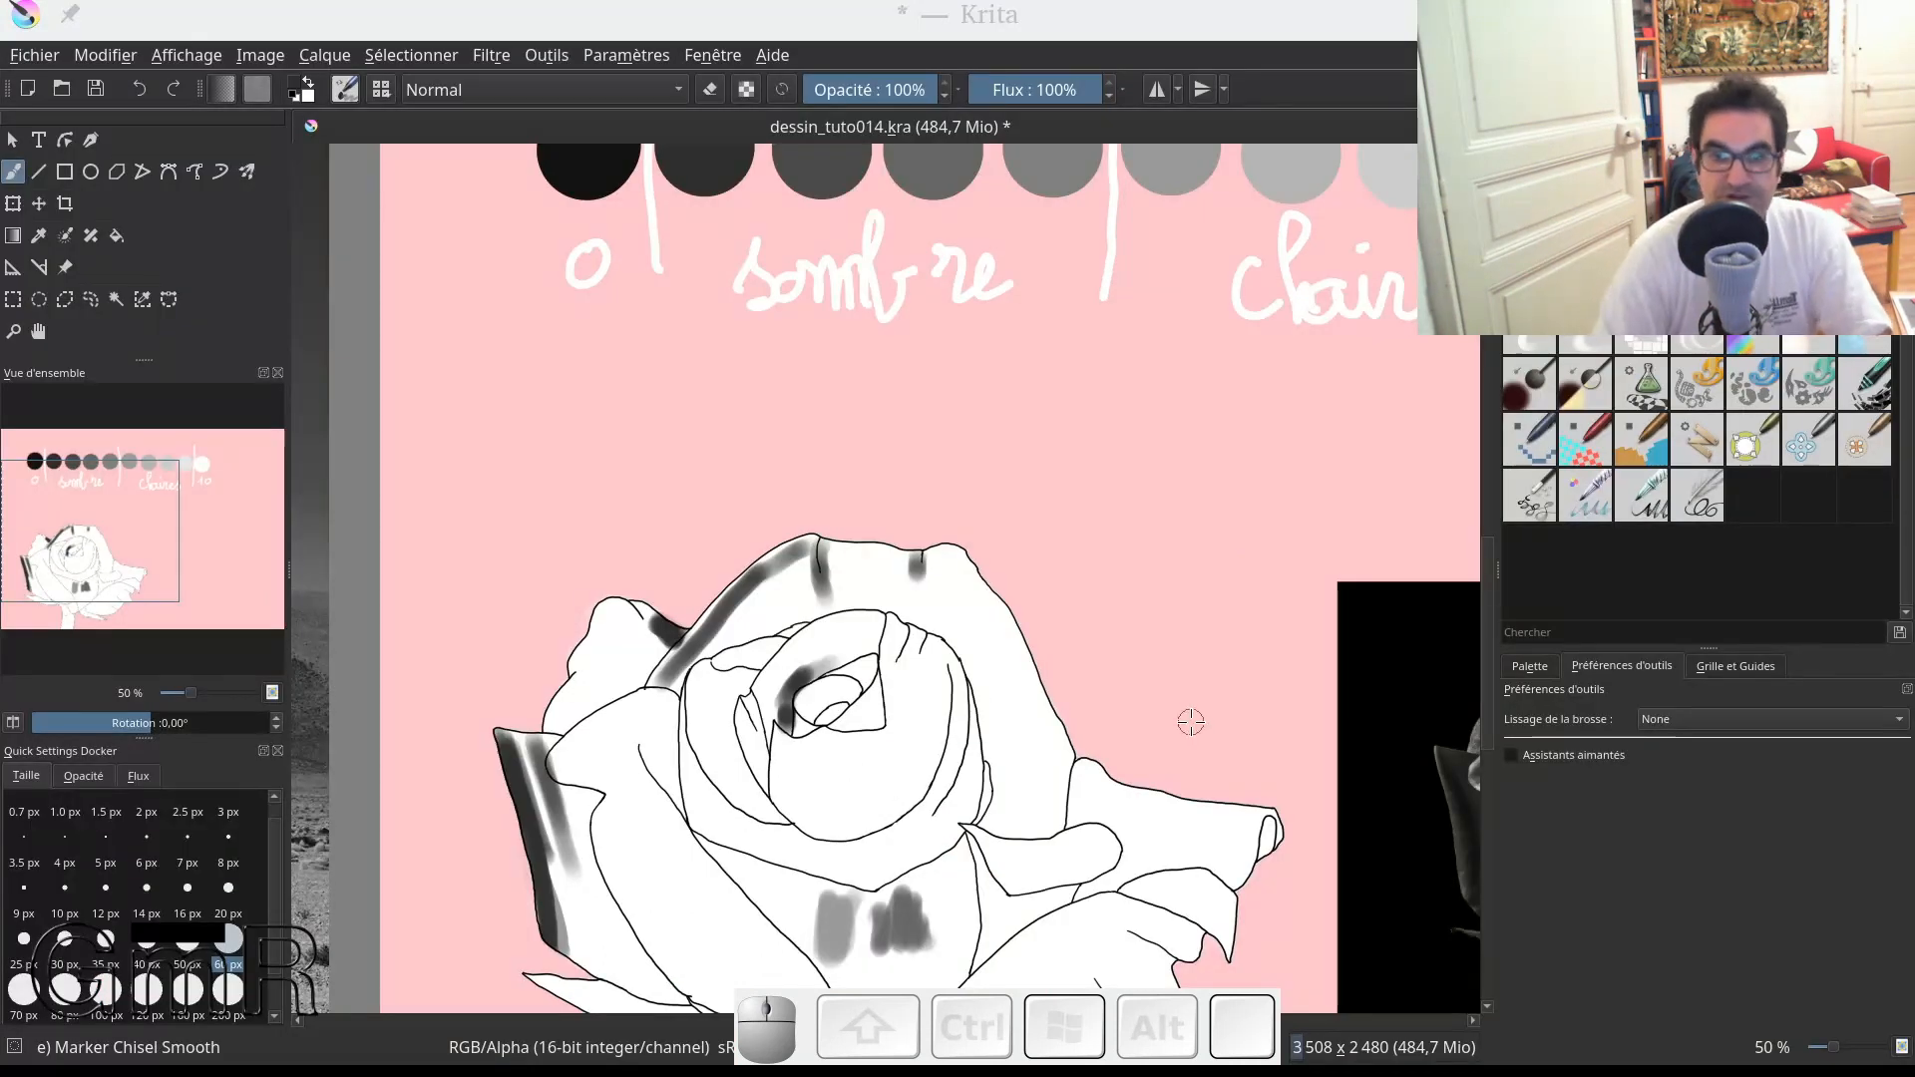
pyautogui.click(1656, 219)
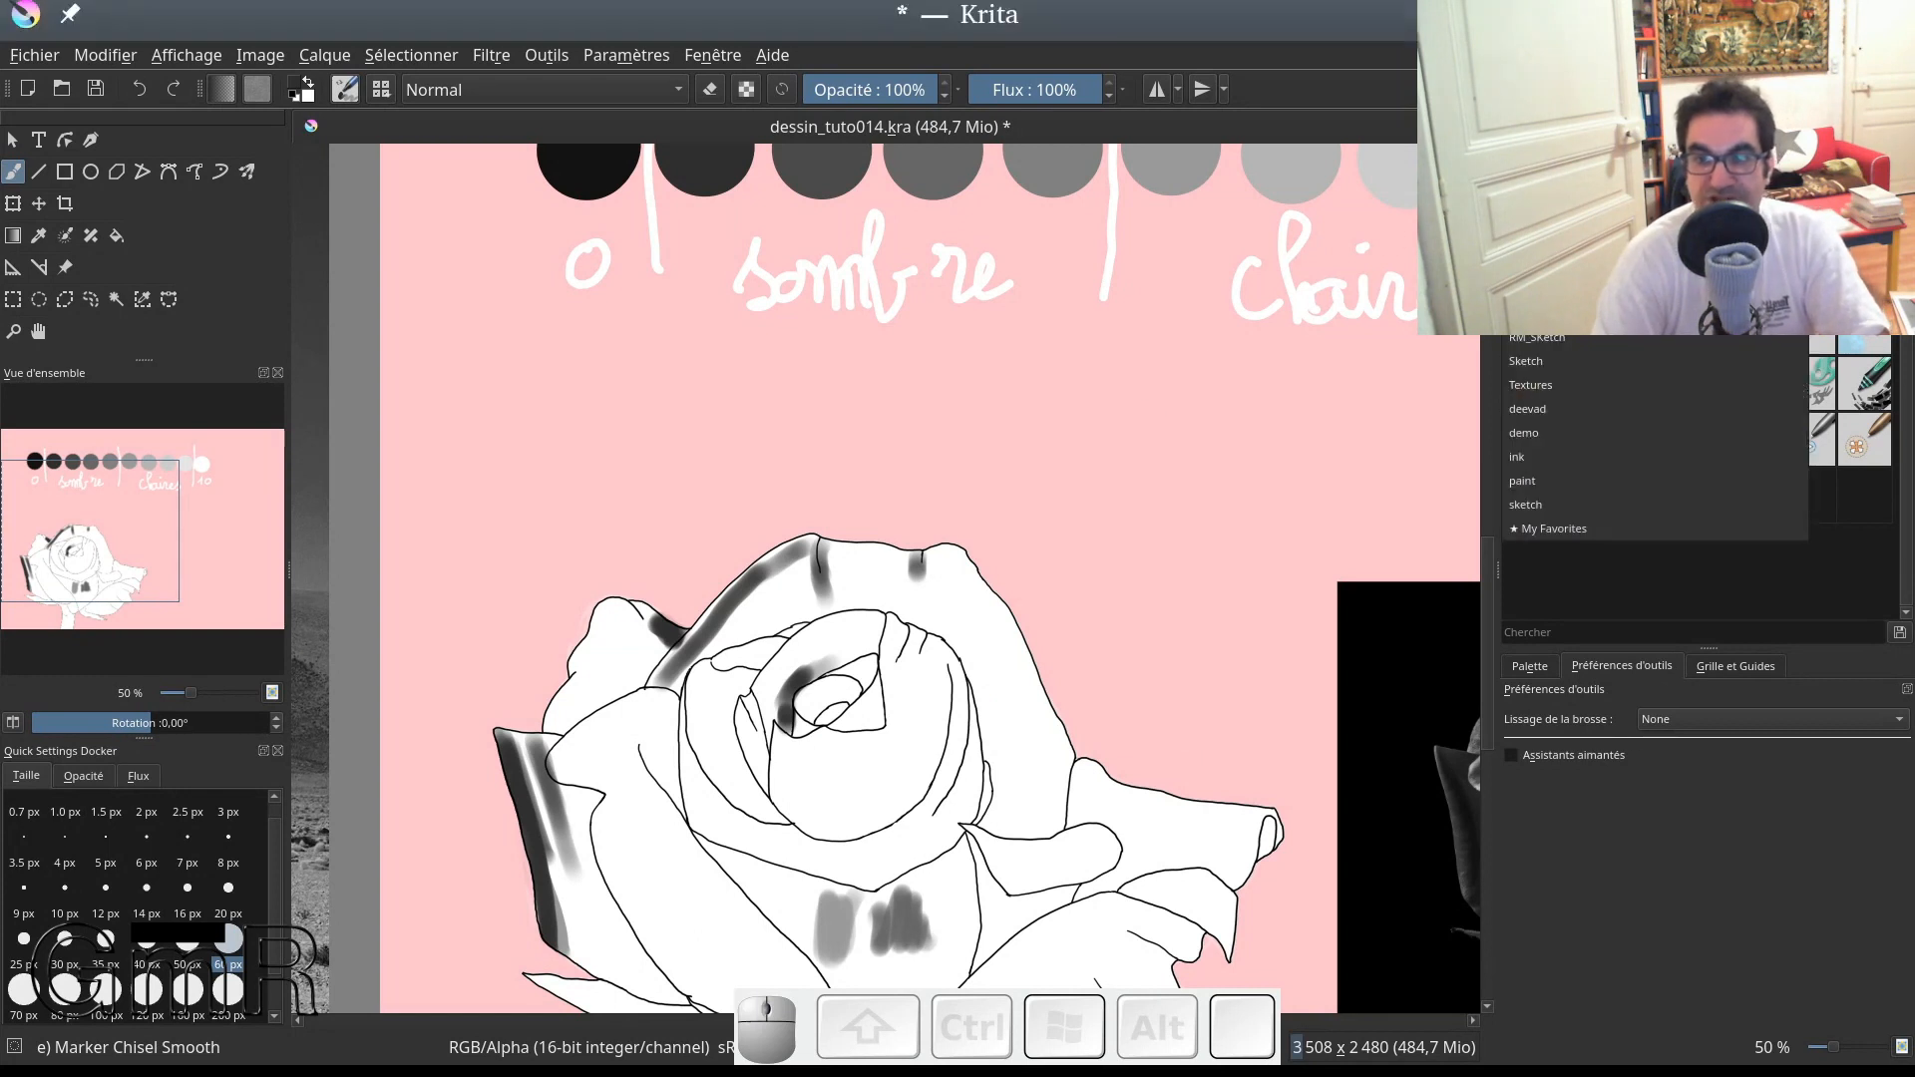
pyautogui.click(1522, 481)
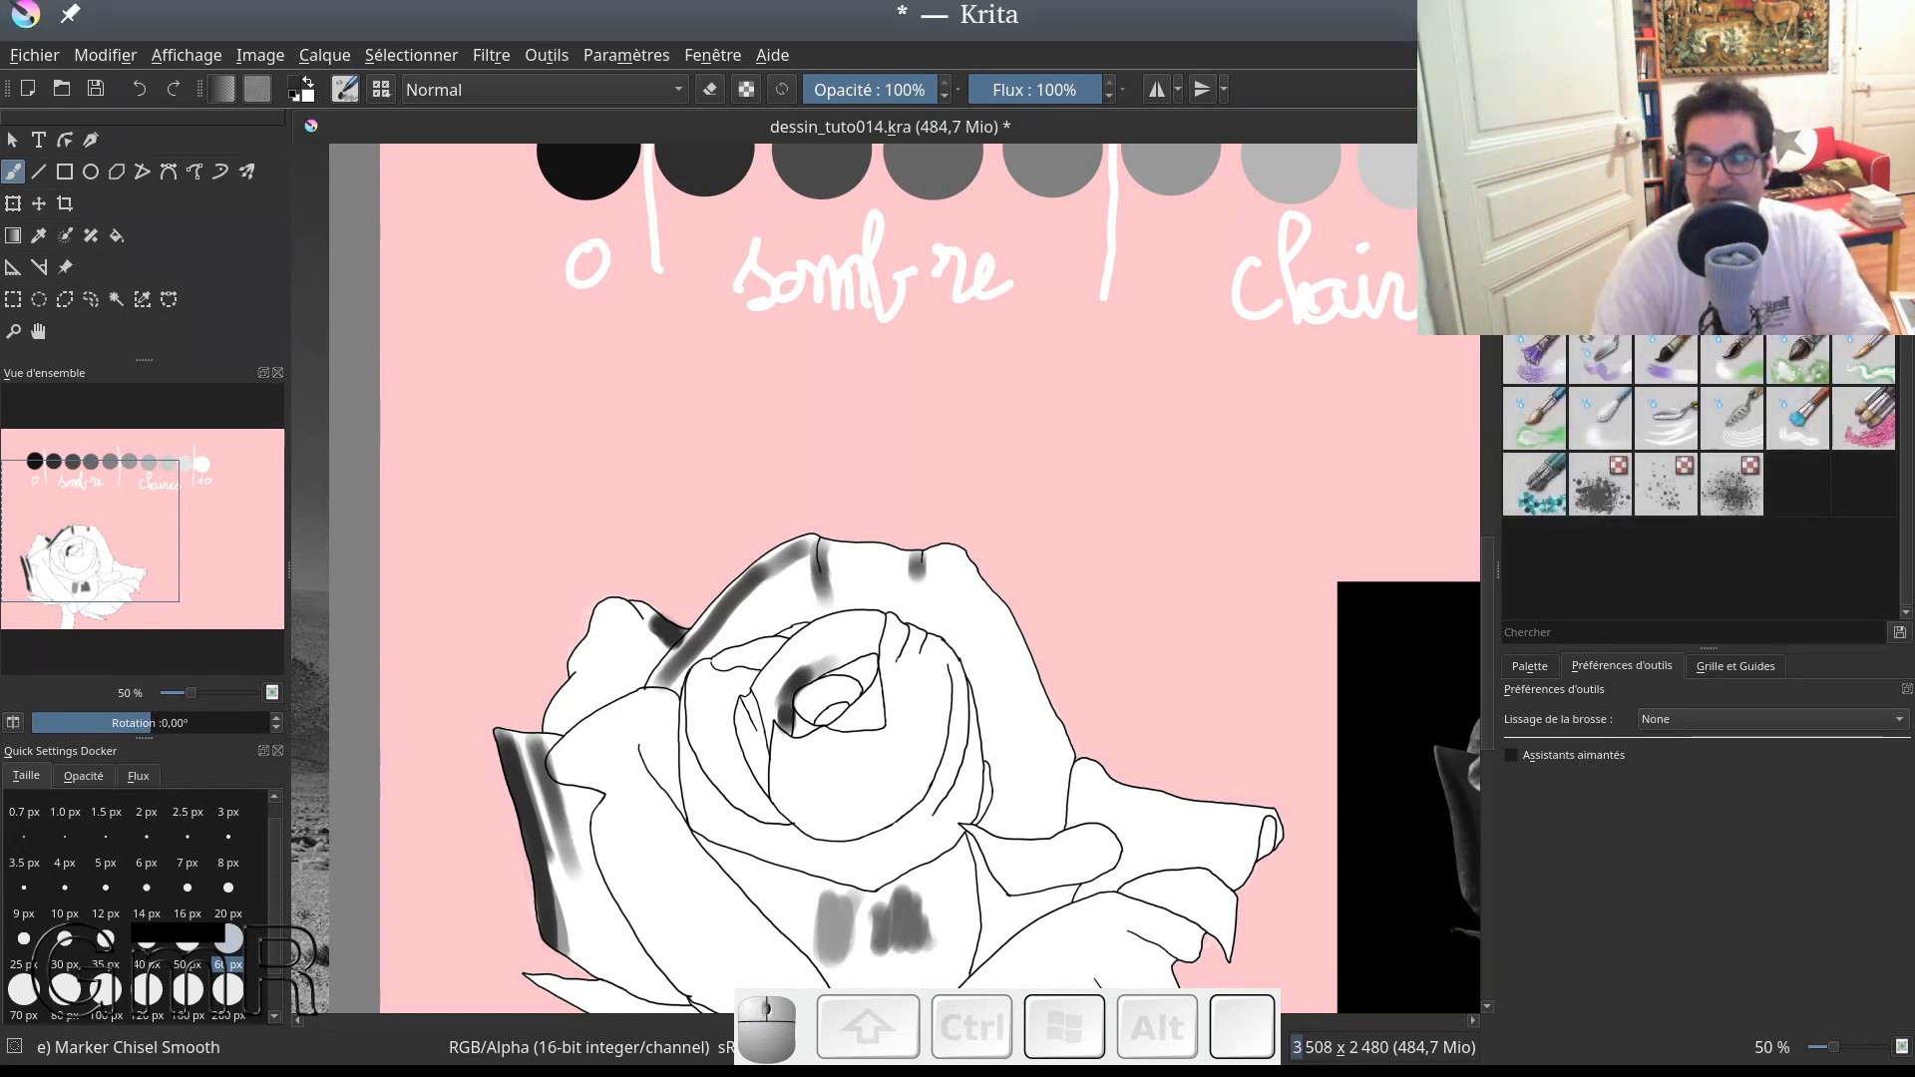
pyautogui.click(1666, 221)
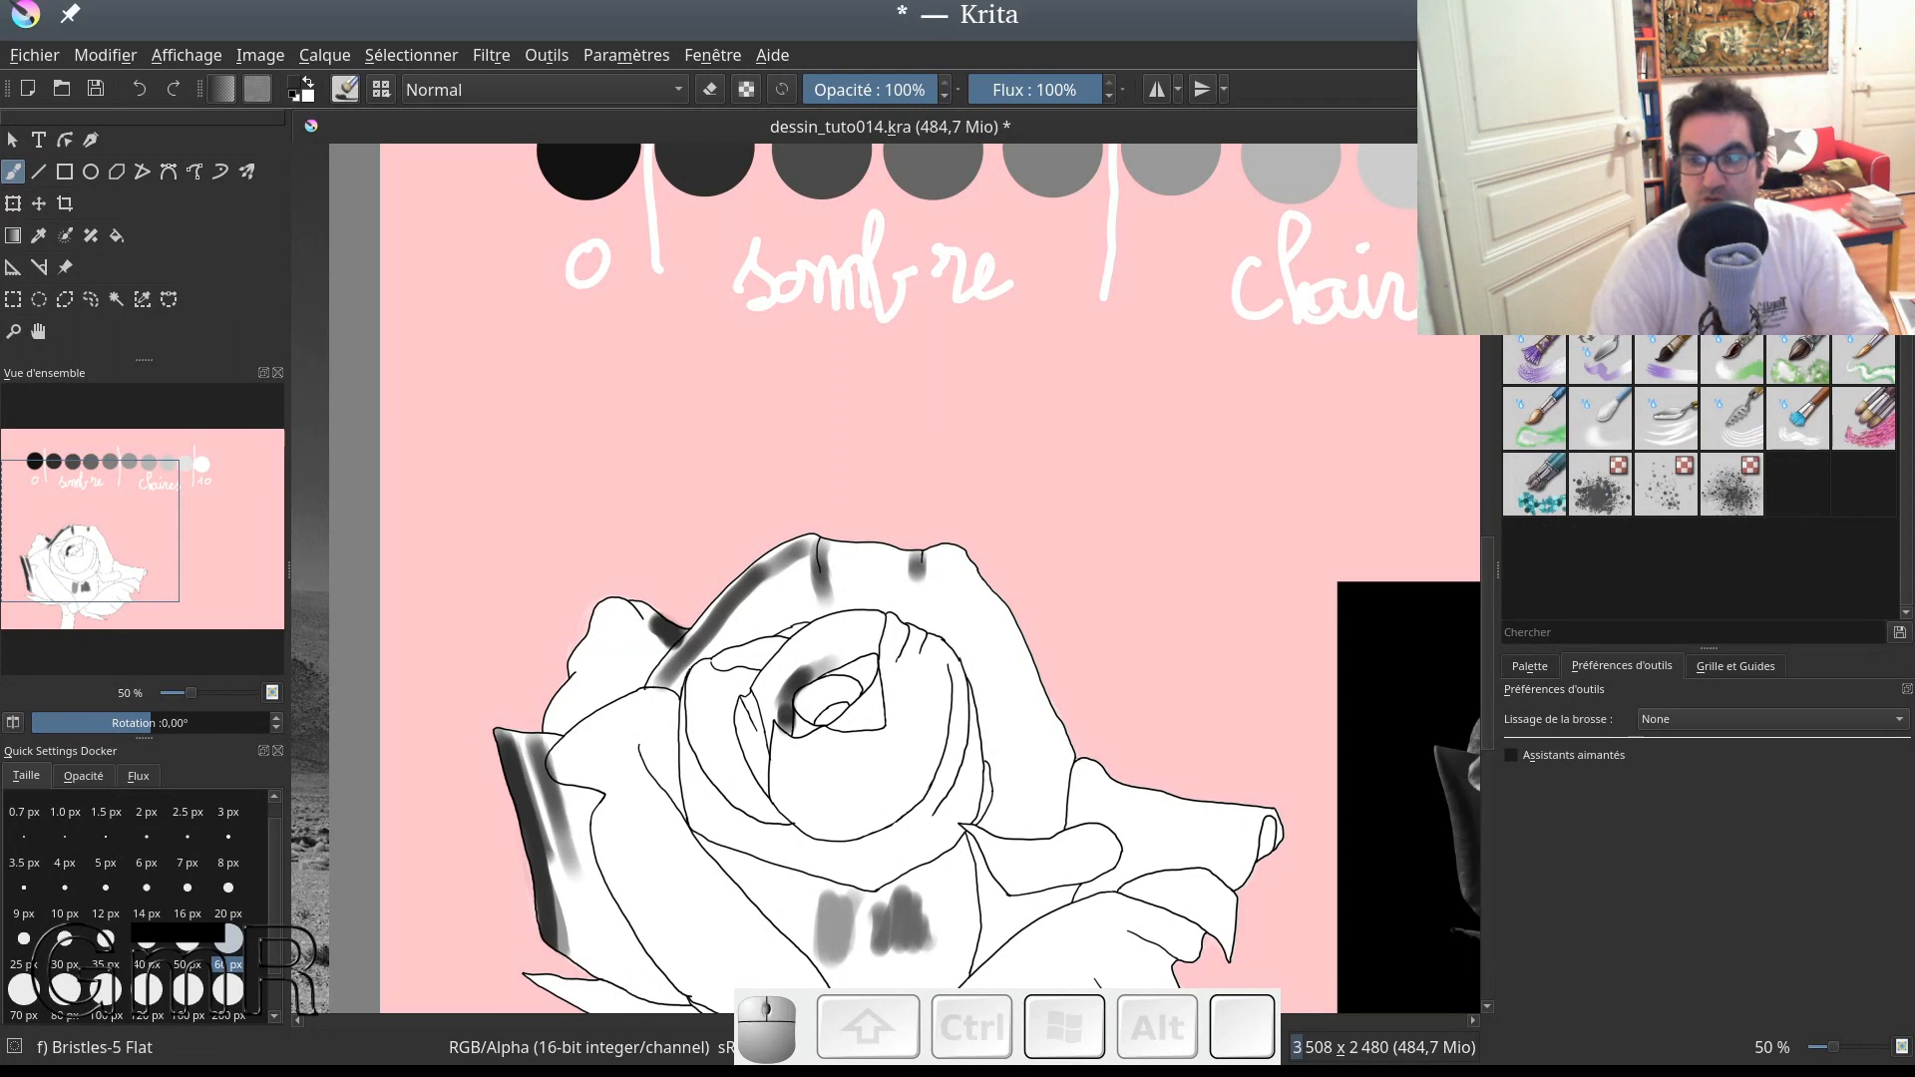
pyautogui.moveTo(891, 793)
pyautogui.mouseDown()
pyautogui.moveTo(912, 720)
pyautogui.moveTo(906, 788)
pyautogui.moveTo(916, 763)
pyautogui.mouseUp()
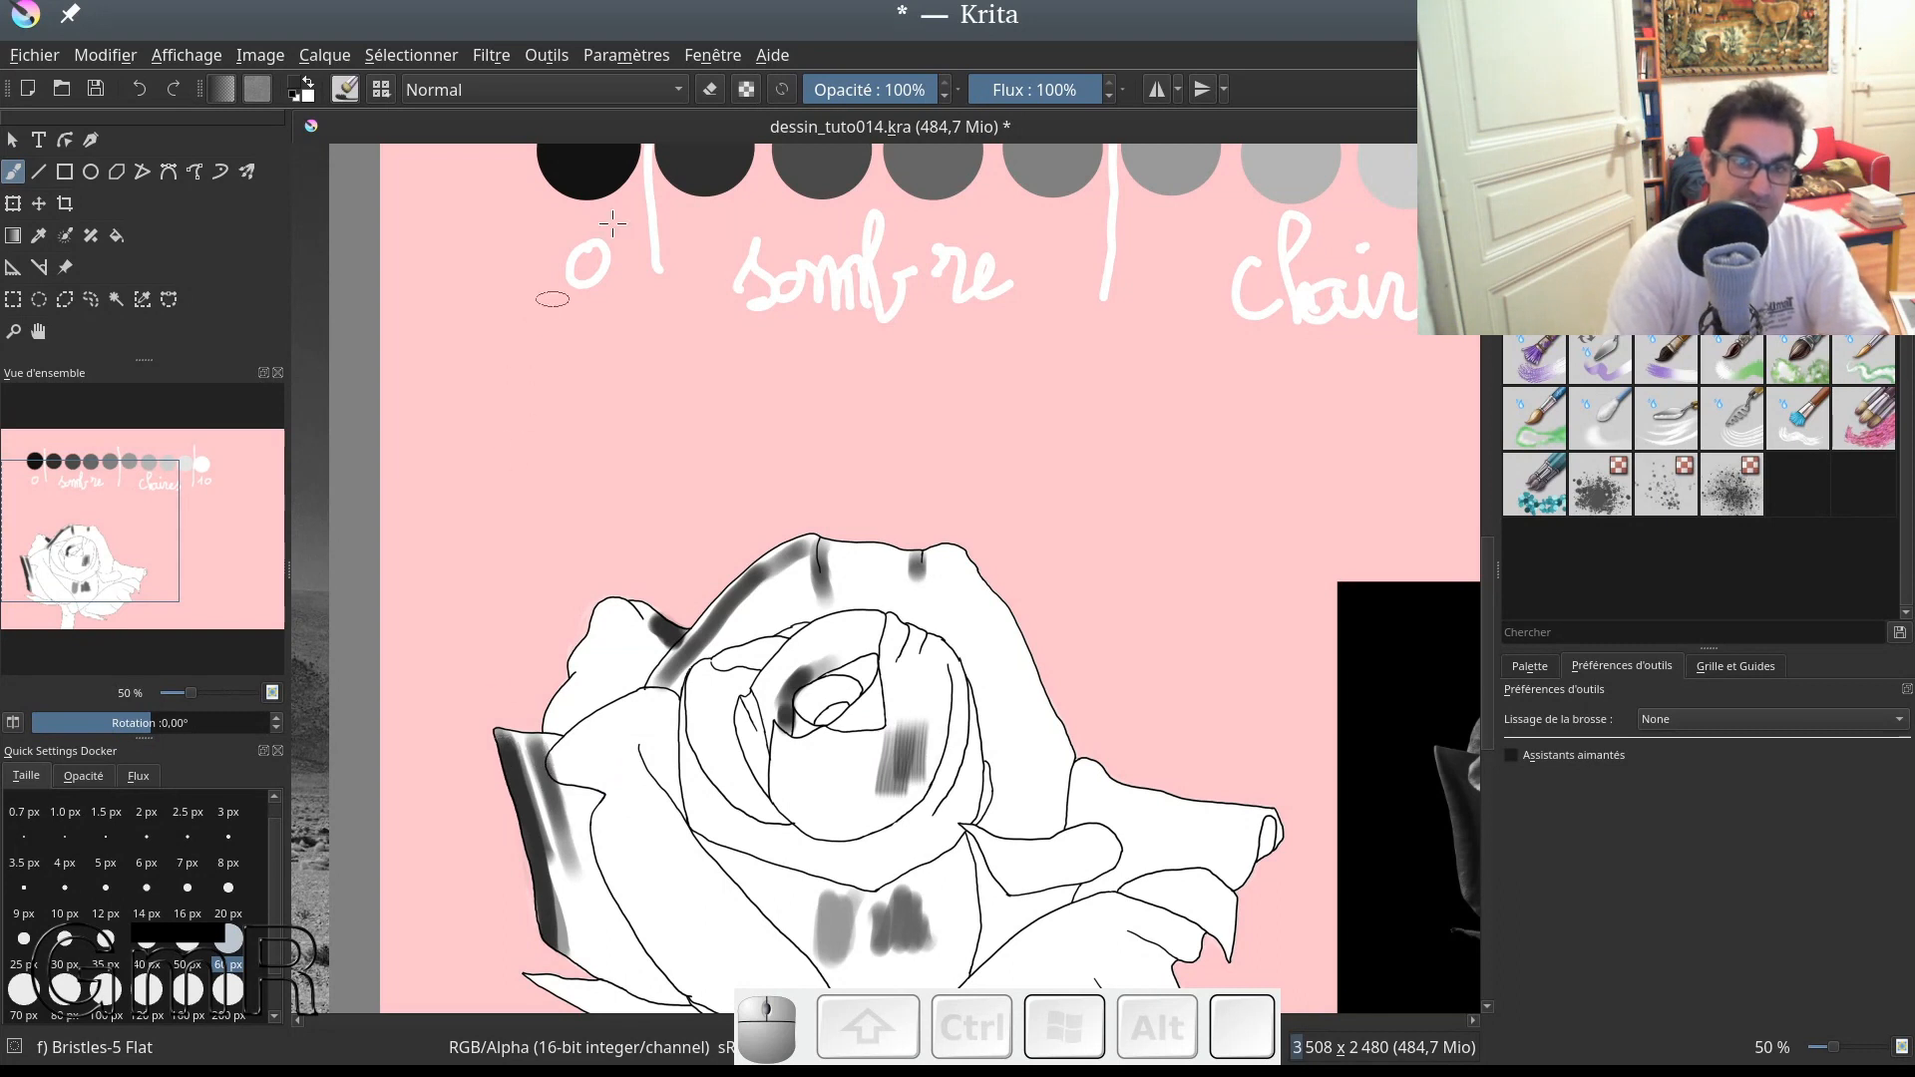
pyautogui.keyDown('ctrl'); pyautogui.click(702, 163); pyautogui.keyUp('ctrl')
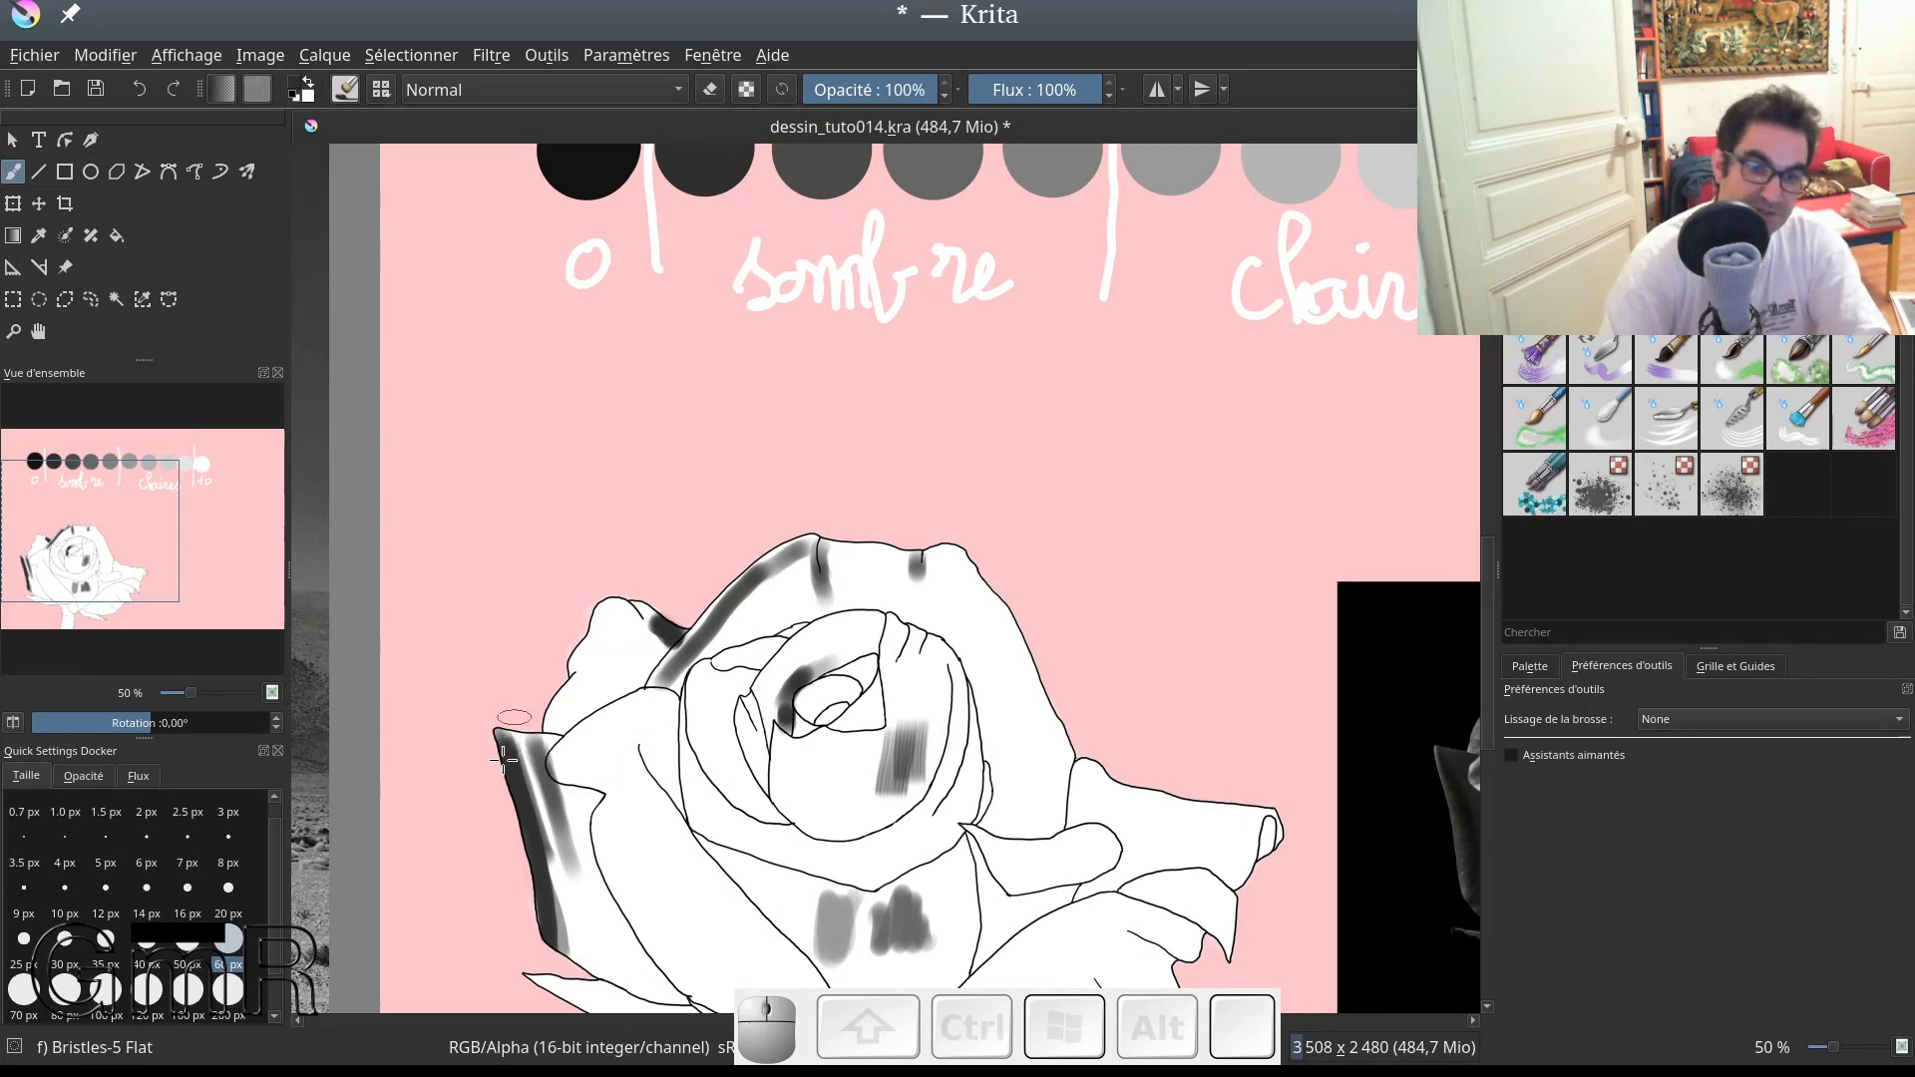
pyautogui.moveTo(503, 758); pyautogui.dragTo(539, 898)
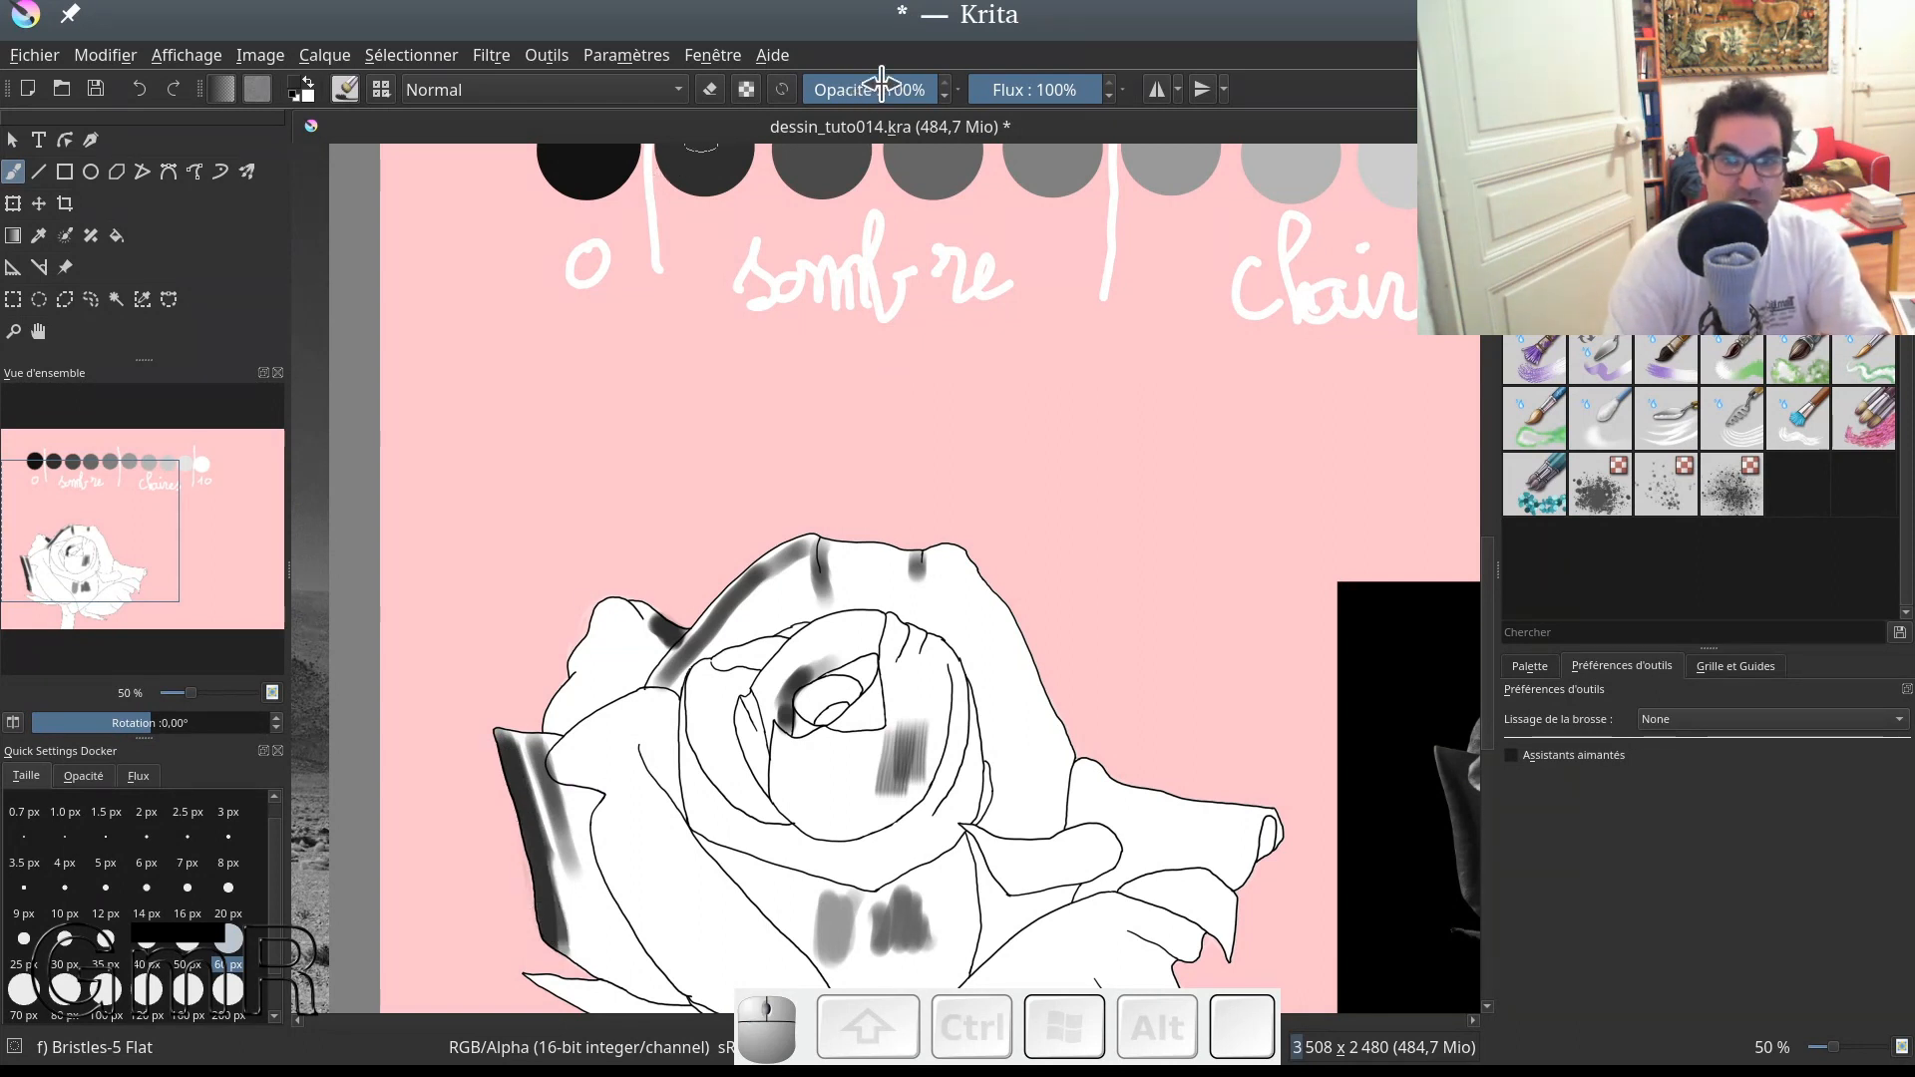
# Step: Set the brush opacity to 47% and the flow to 57%, and shade dark grey along the lower edge of the central petal rim
pyautogui.moveTo(882, 87)
pyautogui.mouseDown()
pyautogui.moveTo(866, 90)
pyautogui.moveTo(895, 75)
pyautogui.mouseUp()
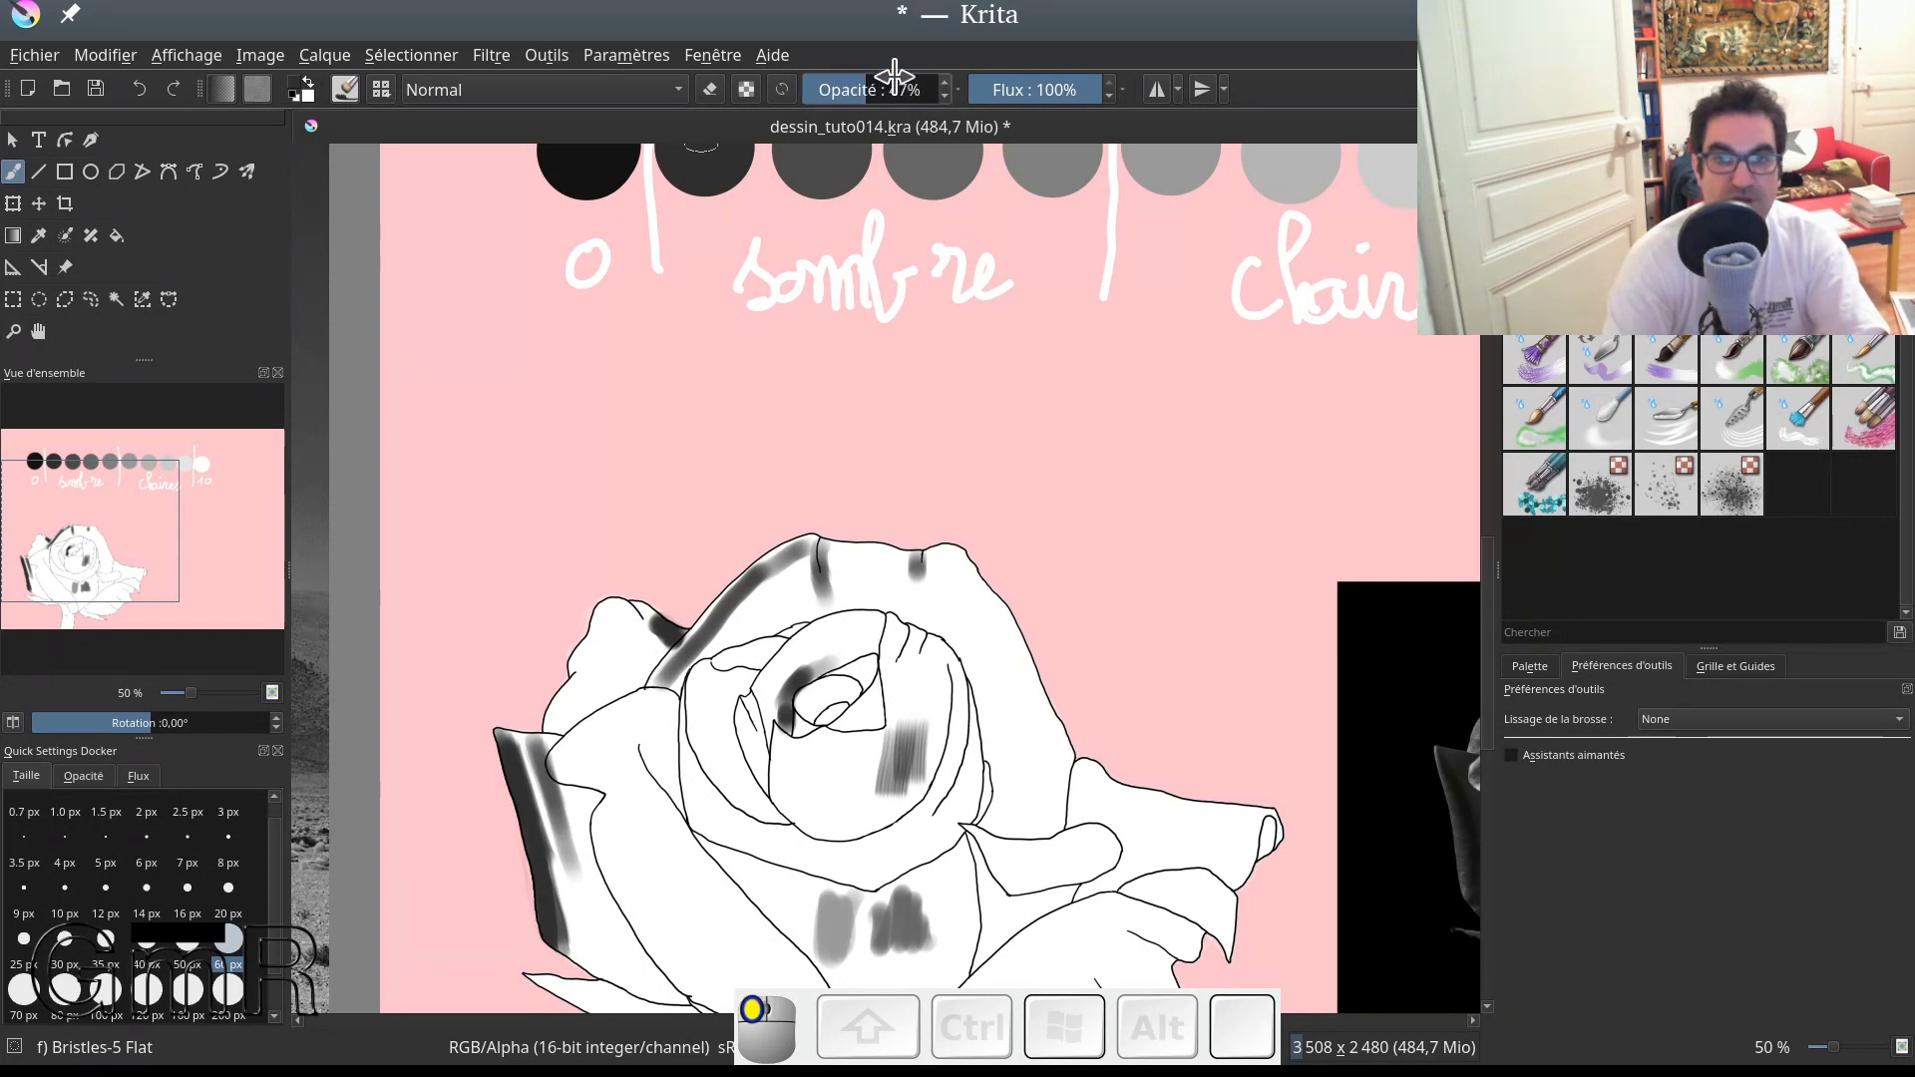
pyautogui.click(1038, 89)
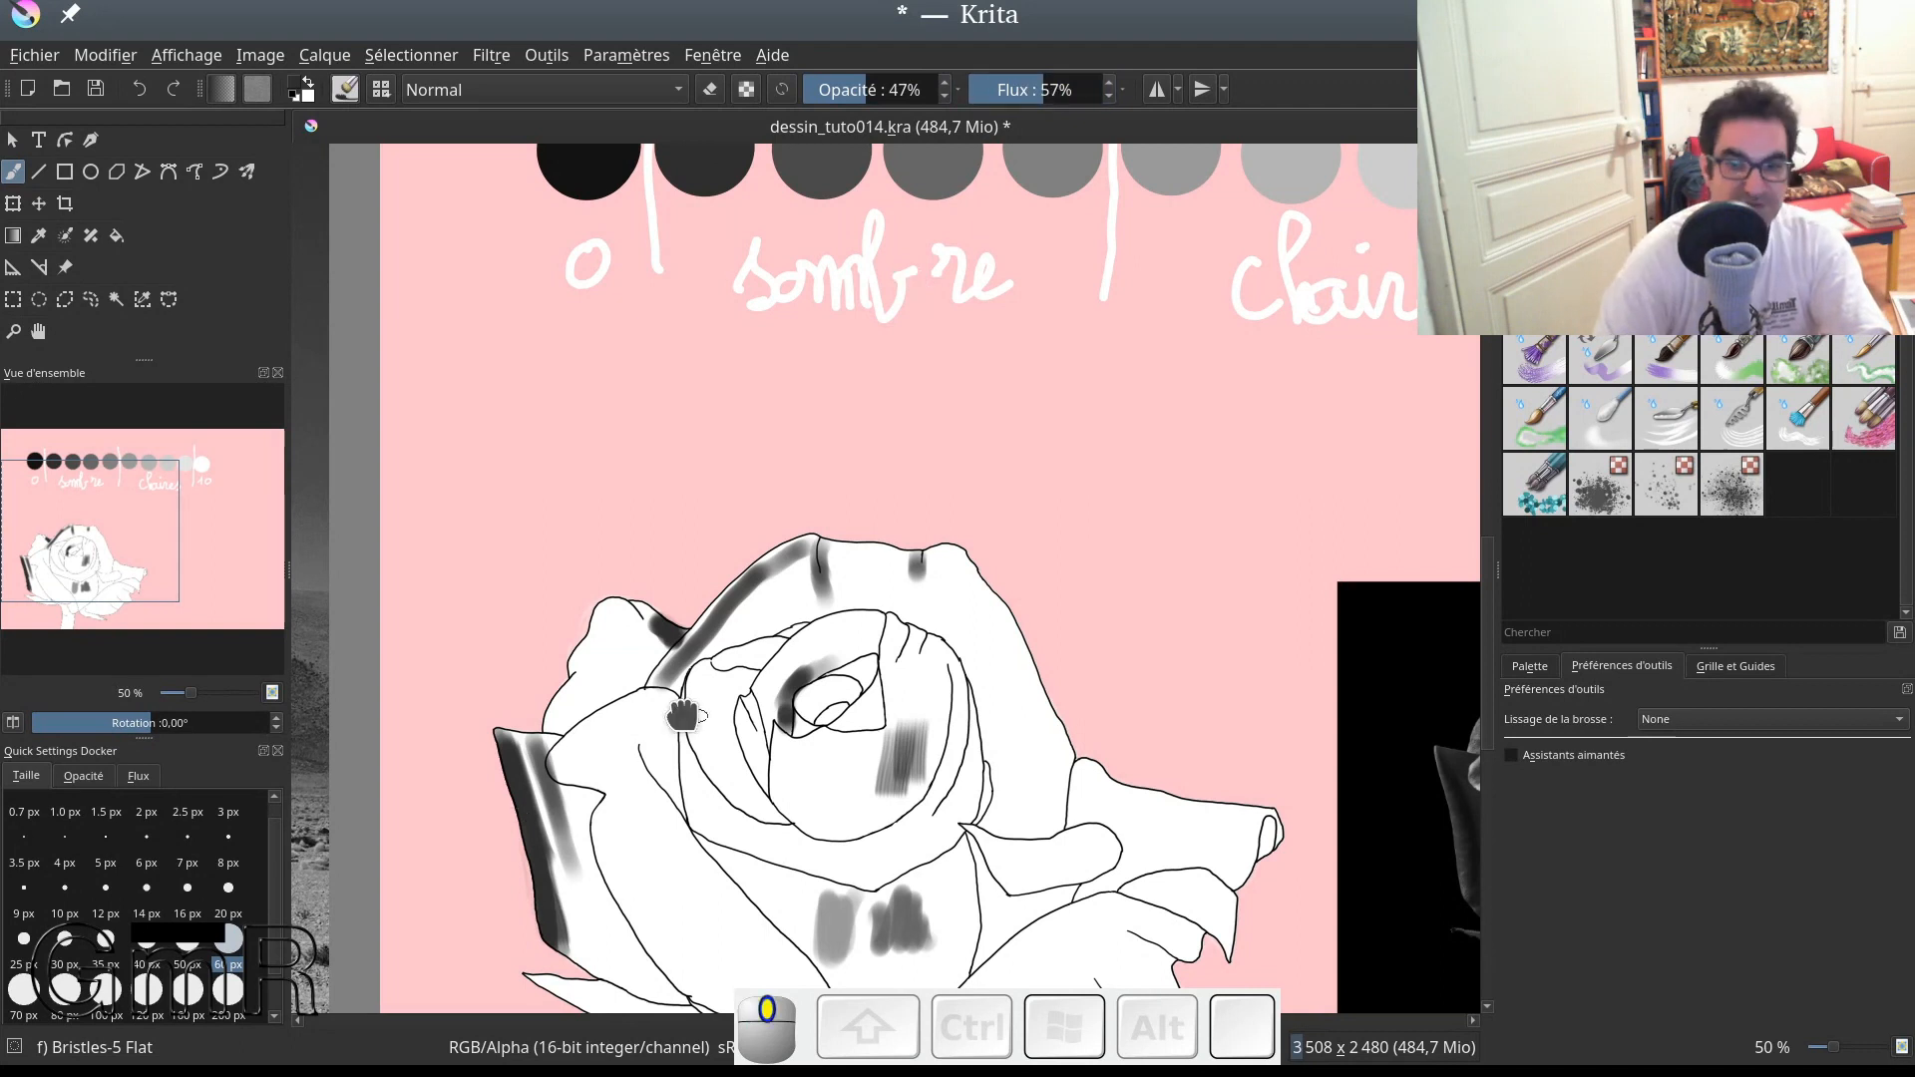
pyautogui.moveTo(682, 716); pyautogui.dragTo(639, 458)
pyautogui.press('Tab')
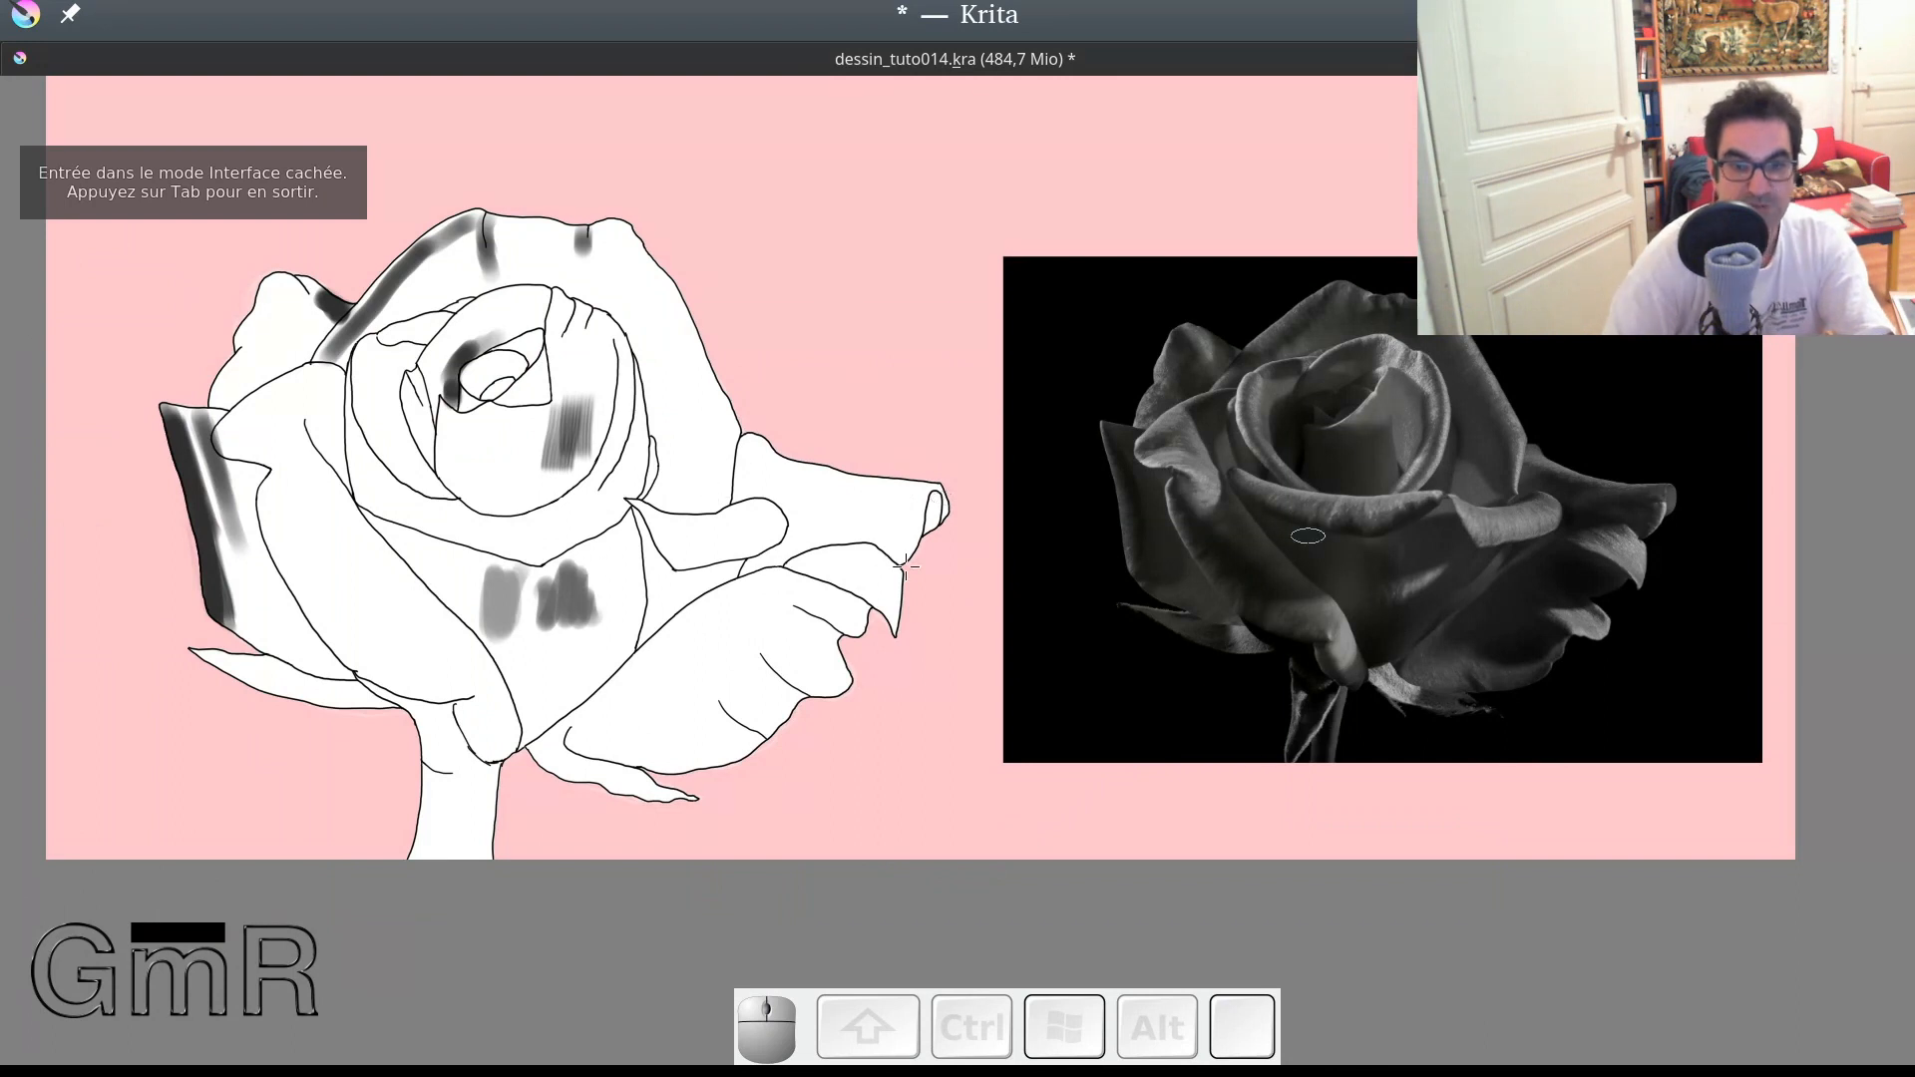
pyautogui.moveTo(578, 528)
pyautogui.mouseDown()
pyautogui.moveTo(613, 511)
pyautogui.moveTo(528, 561)
pyautogui.moveTo(537, 532)
pyautogui.moveTo(616, 513)
pyautogui.moveTo(482, 538)
pyautogui.mouseUp()
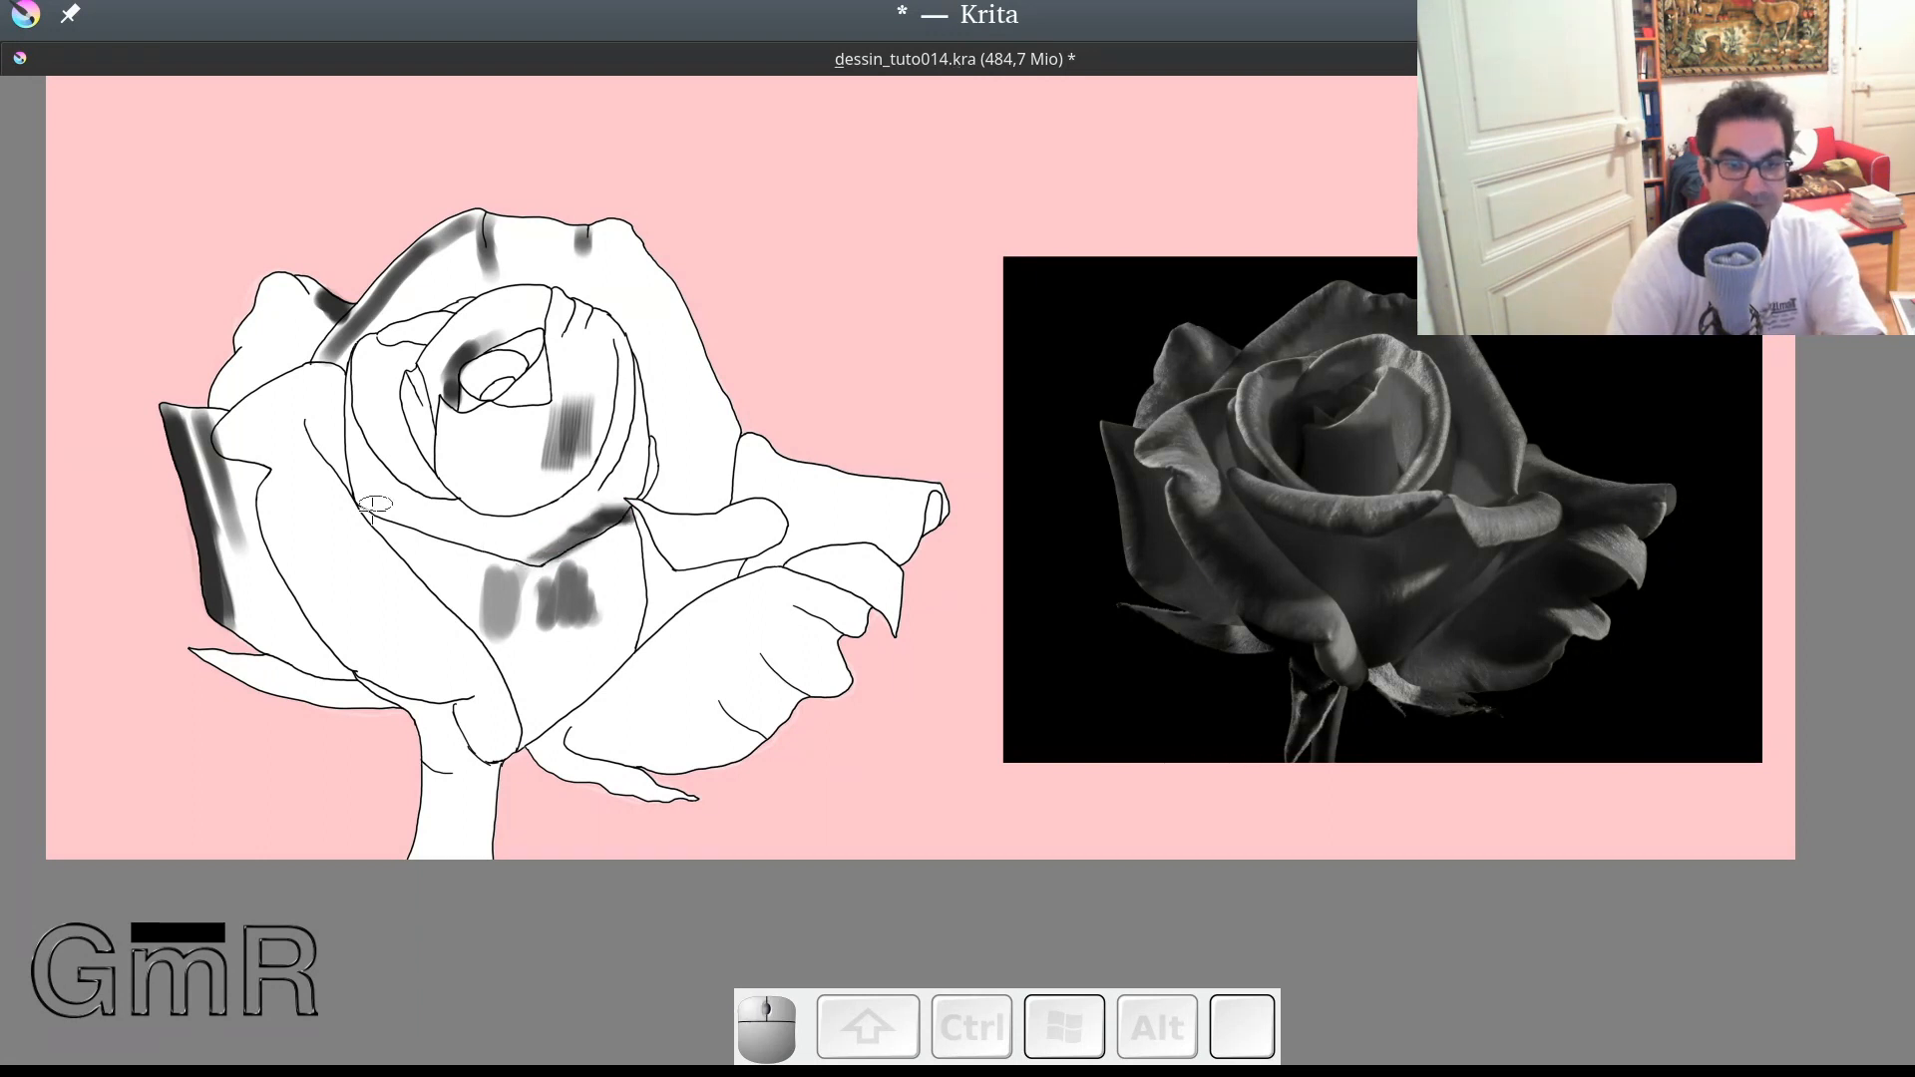
pyautogui.moveTo(374, 505)
pyautogui.mouseDown()
pyautogui.moveTo(525, 542)
pyautogui.moveTo(364, 506)
pyautogui.moveTo(397, 520)
pyautogui.mouseUp()
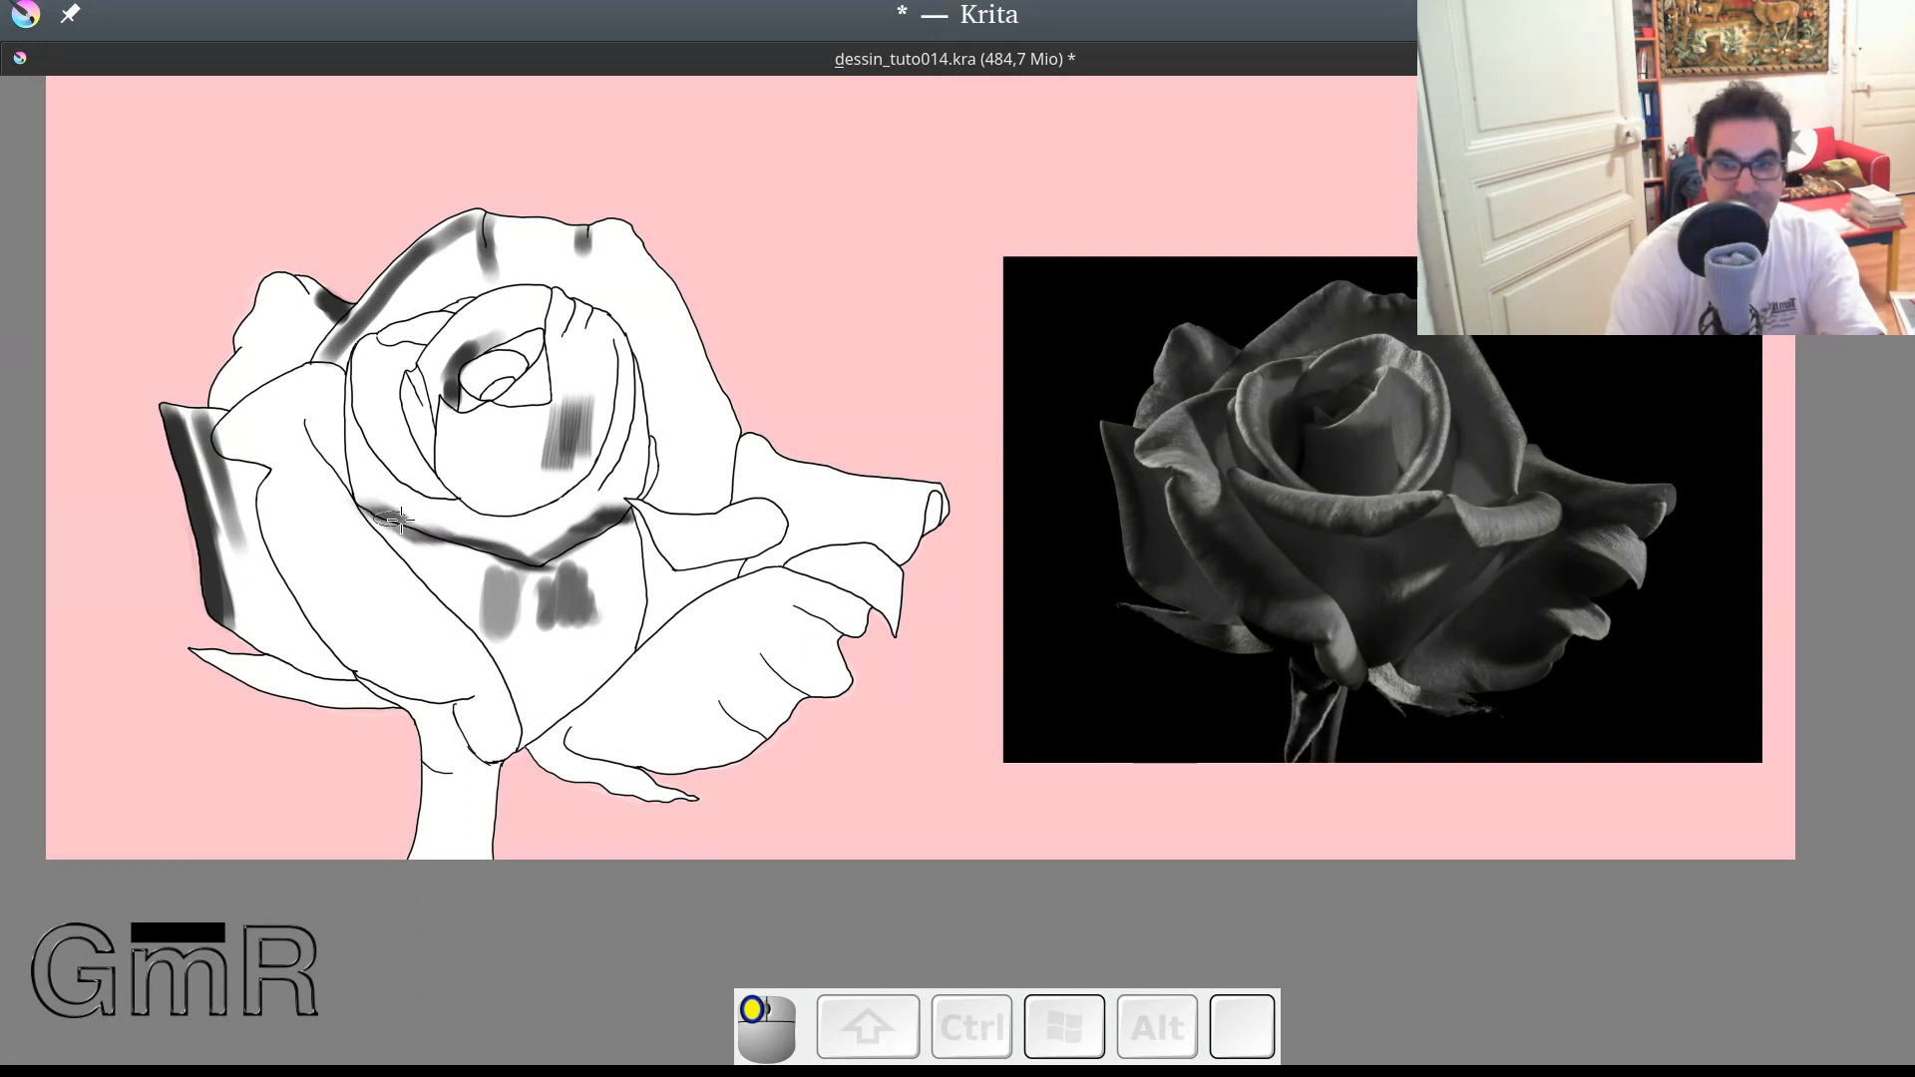
# Step: Shade the lower front petal with grey strokes down its left edge and through its middle toward the stem
pyautogui.scroll(3, 534, 309)
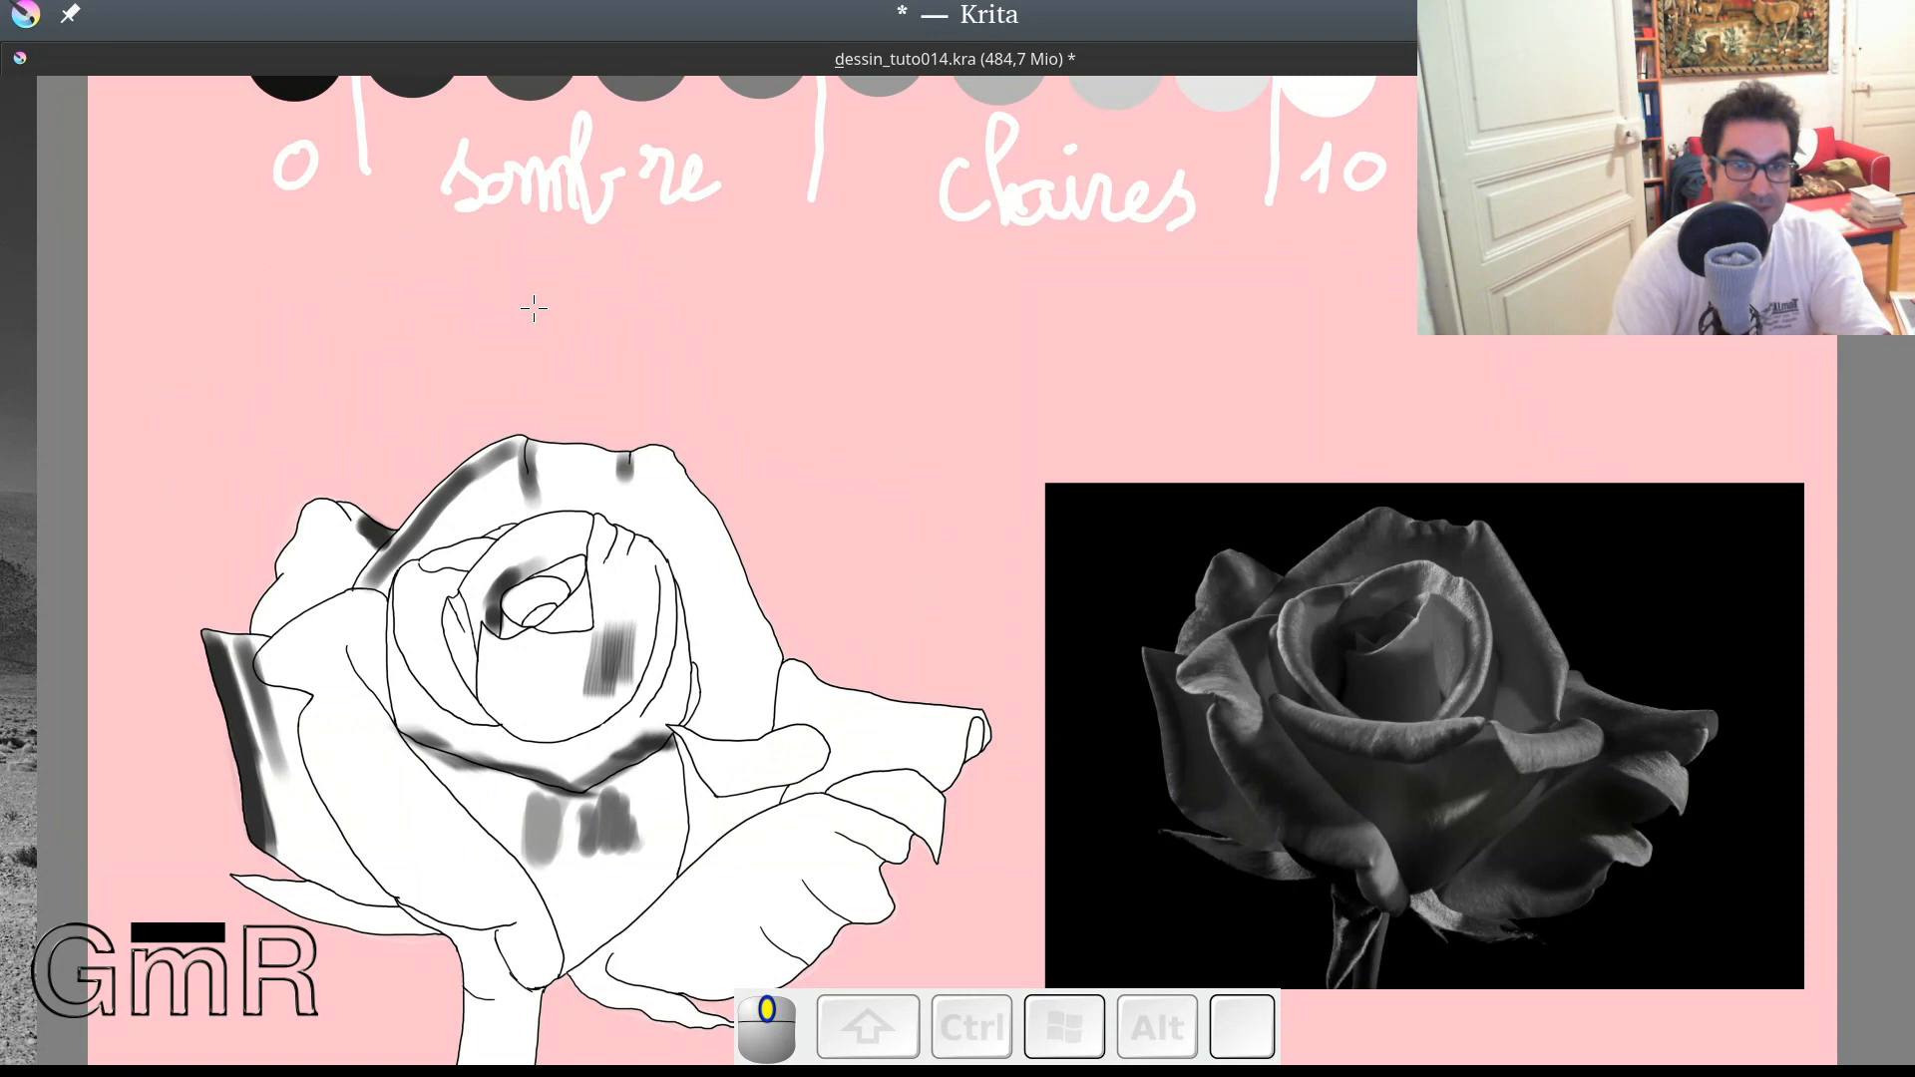
pyautogui.scroll(1, 534, 308)
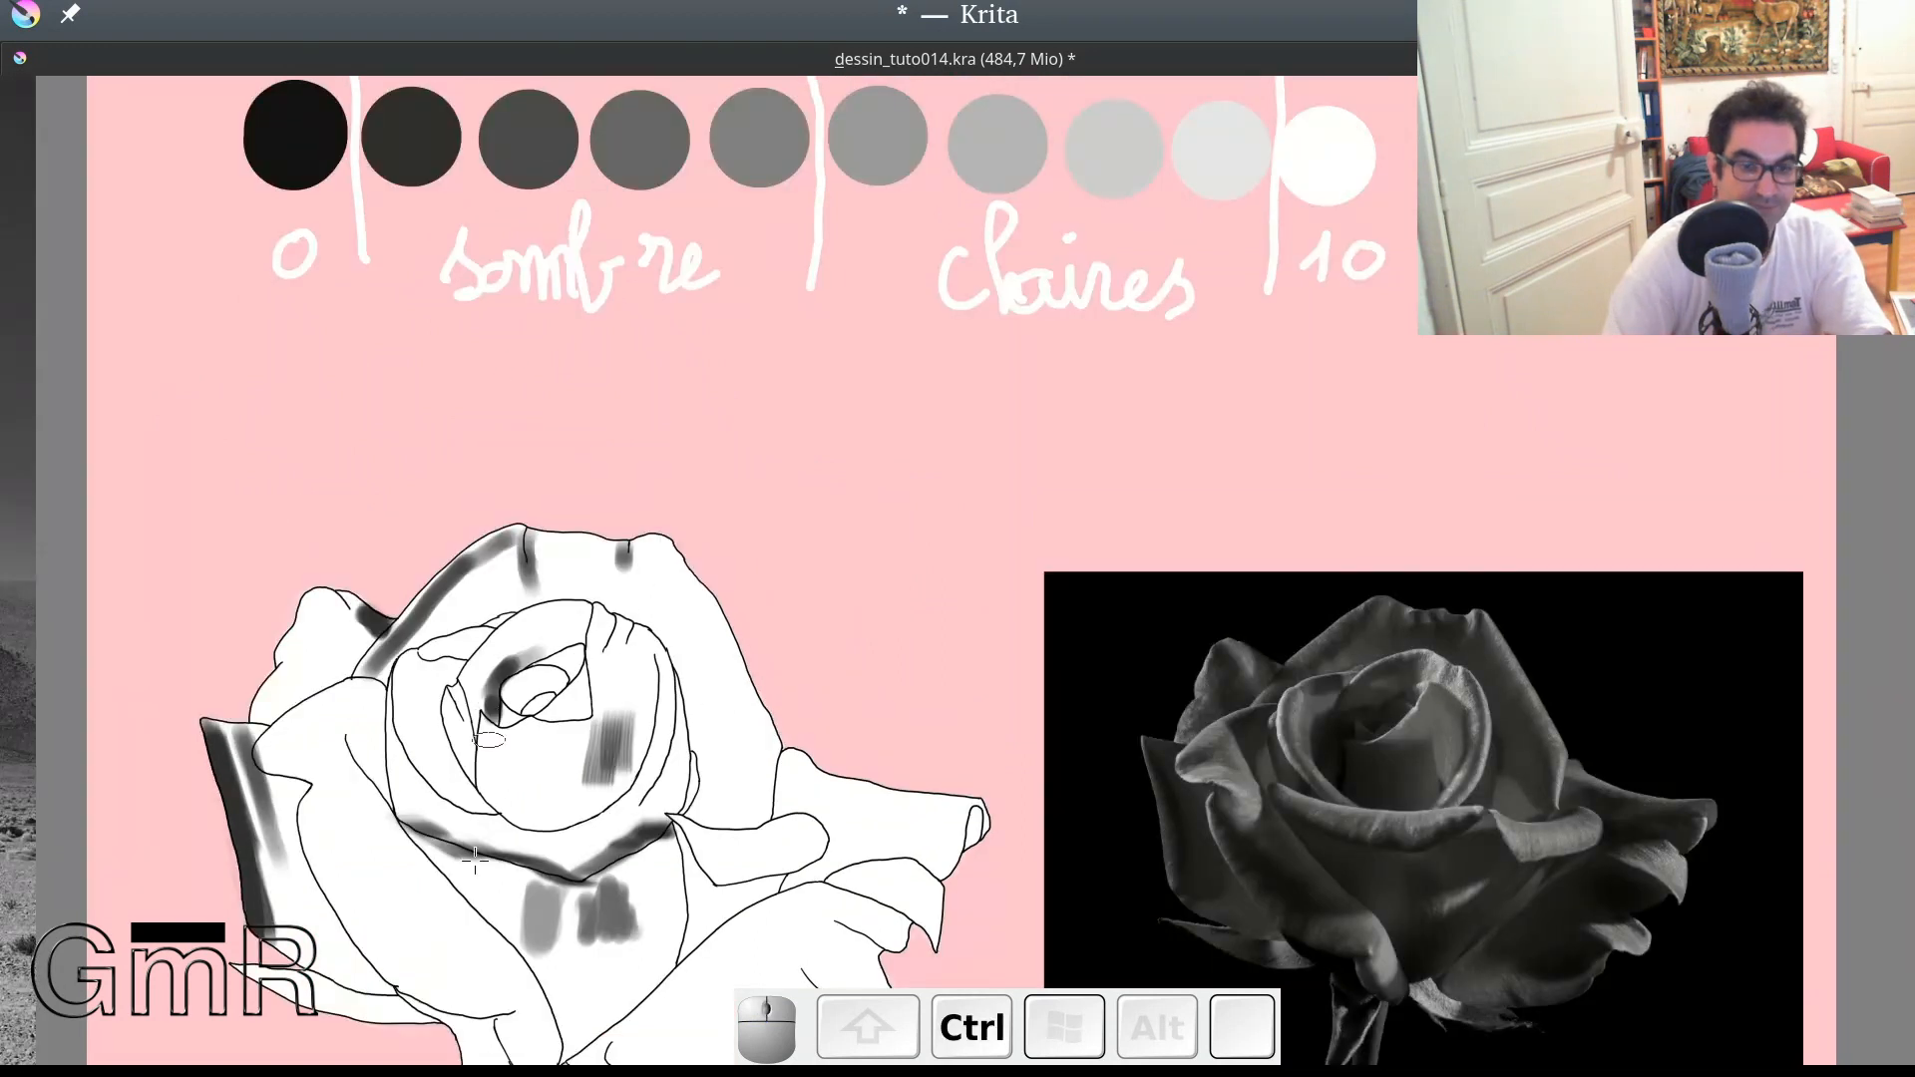
pyautogui.moveTo(429, 842)
pyautogui.mouseDown()
pyautogui.moveTo(513, 922)
pyautogui.moveTo(492, 906)
pyautogui.mouseUp()
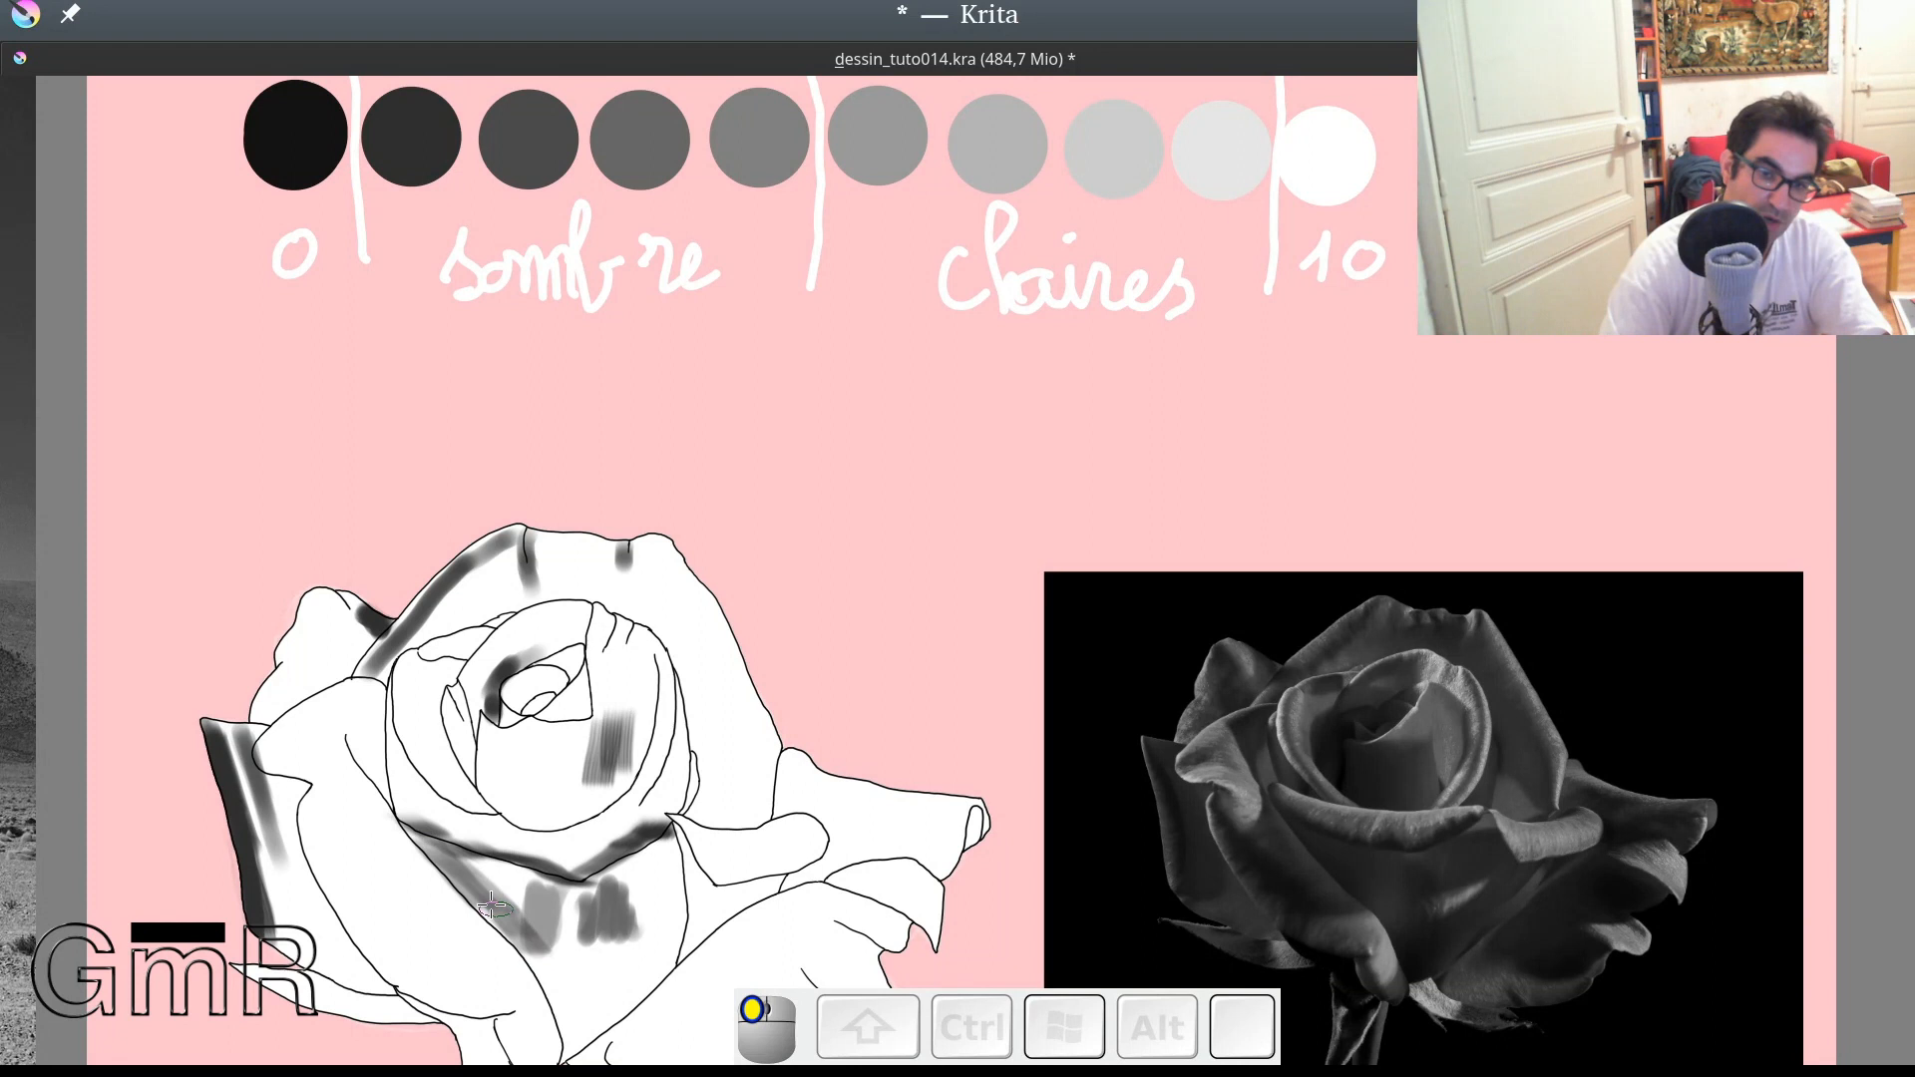
pyautogui.moveTo(491, 906)
pyautogui.mouseDown()
pyautogui.moveTo(479, 843)
pyautogui.moveTo(516, 891)
pyautogui.mouseUp()
pyautogui.moveTo(577, 834); pyautogui.dragTo(579, 890)
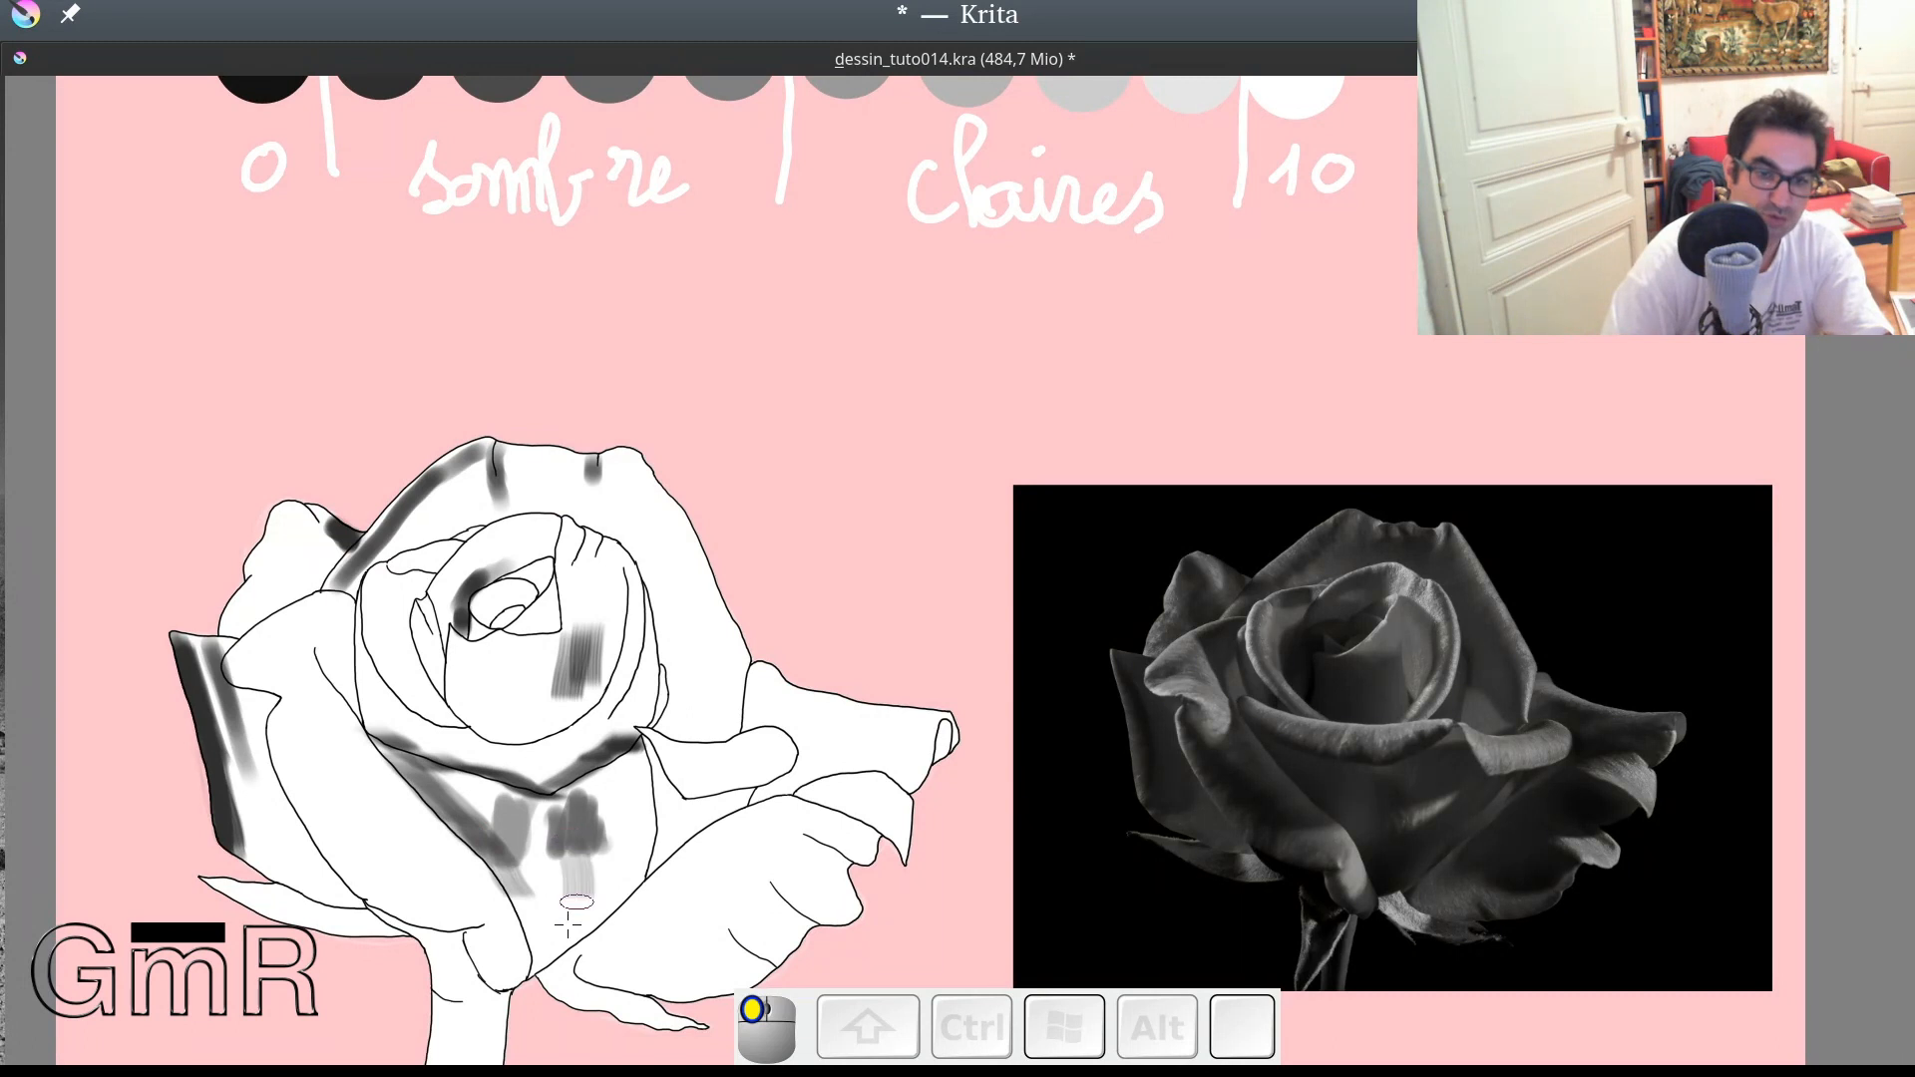
pyautogui.moveTo(567, 925); pyautogui.dragTo(545, 864)
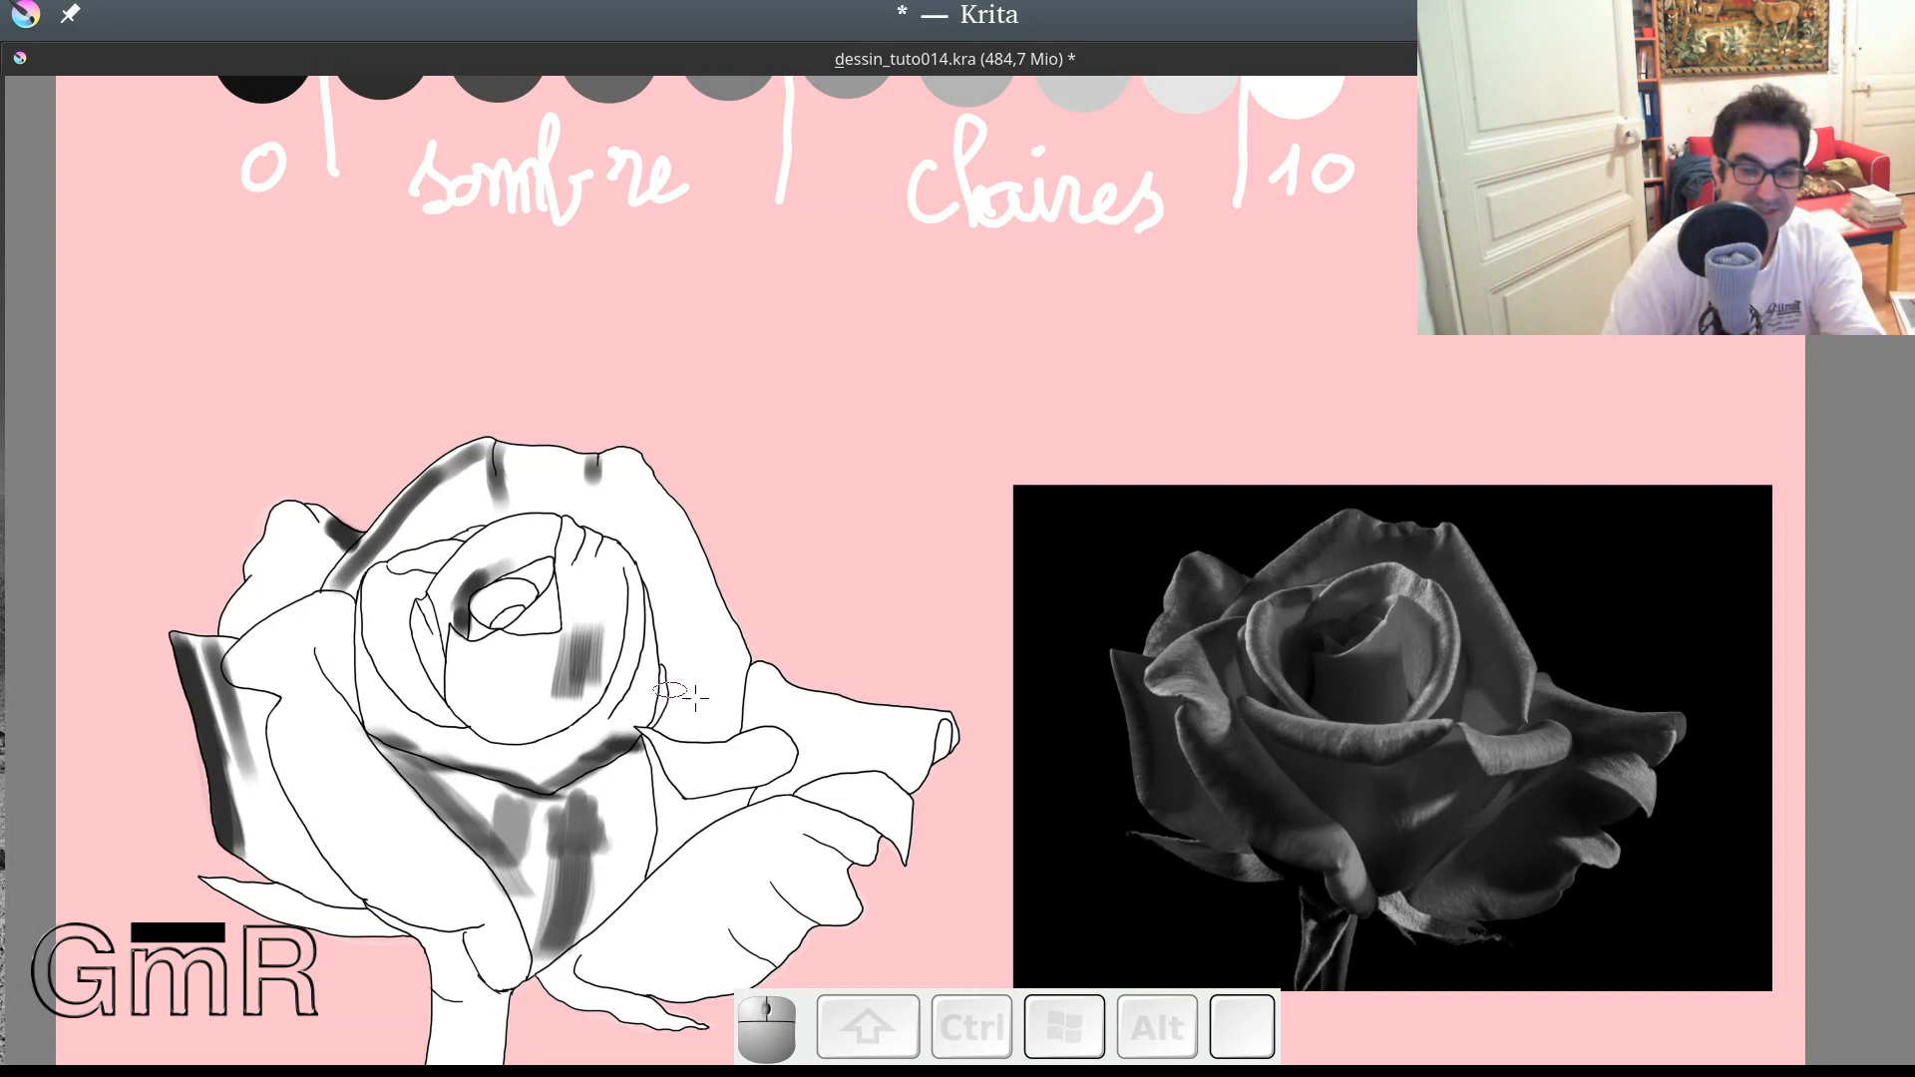
# Step: Reduce the brush size and fill the narrow petal sliver right of the bud with dark grey, deepened with a darker shade
pyautogui.scroll(5, 695, 696)
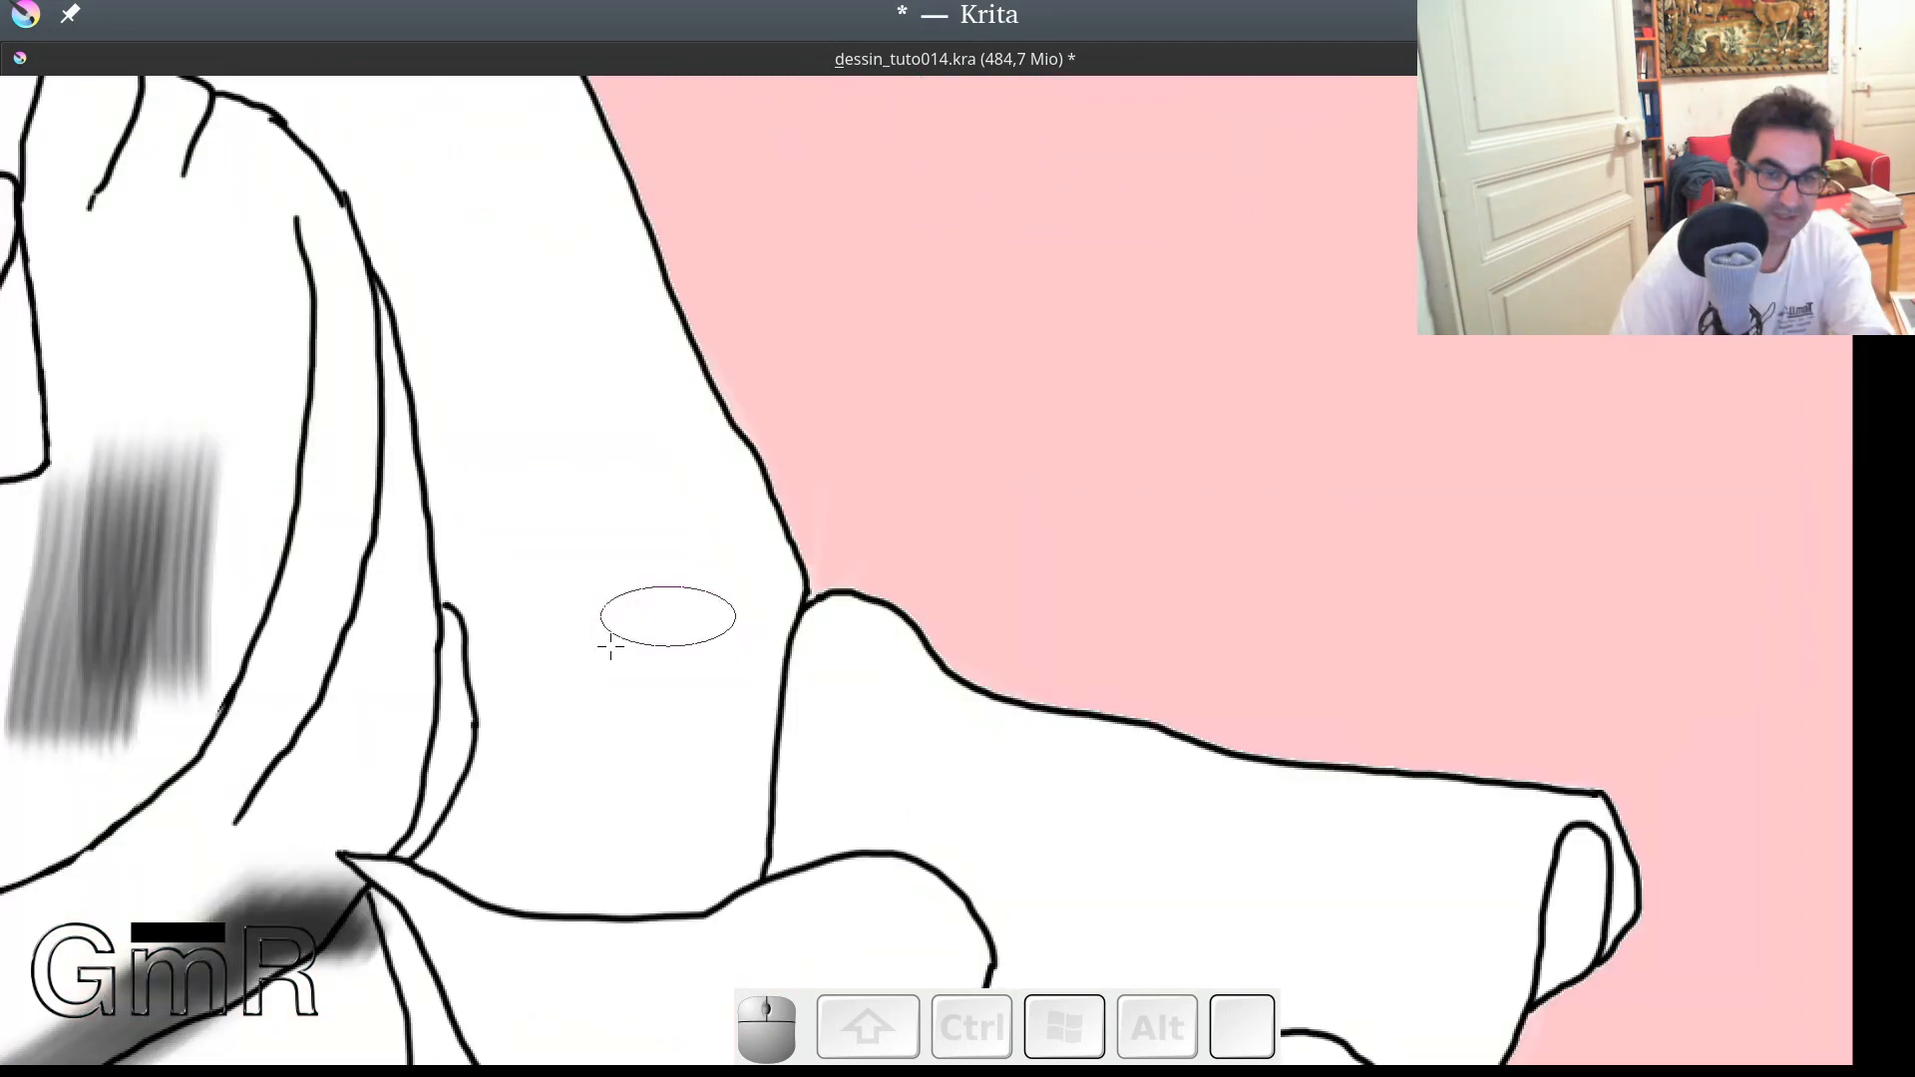
pyautogui.moveTo(586, 684); pyautogui.dragTo(487, 679)
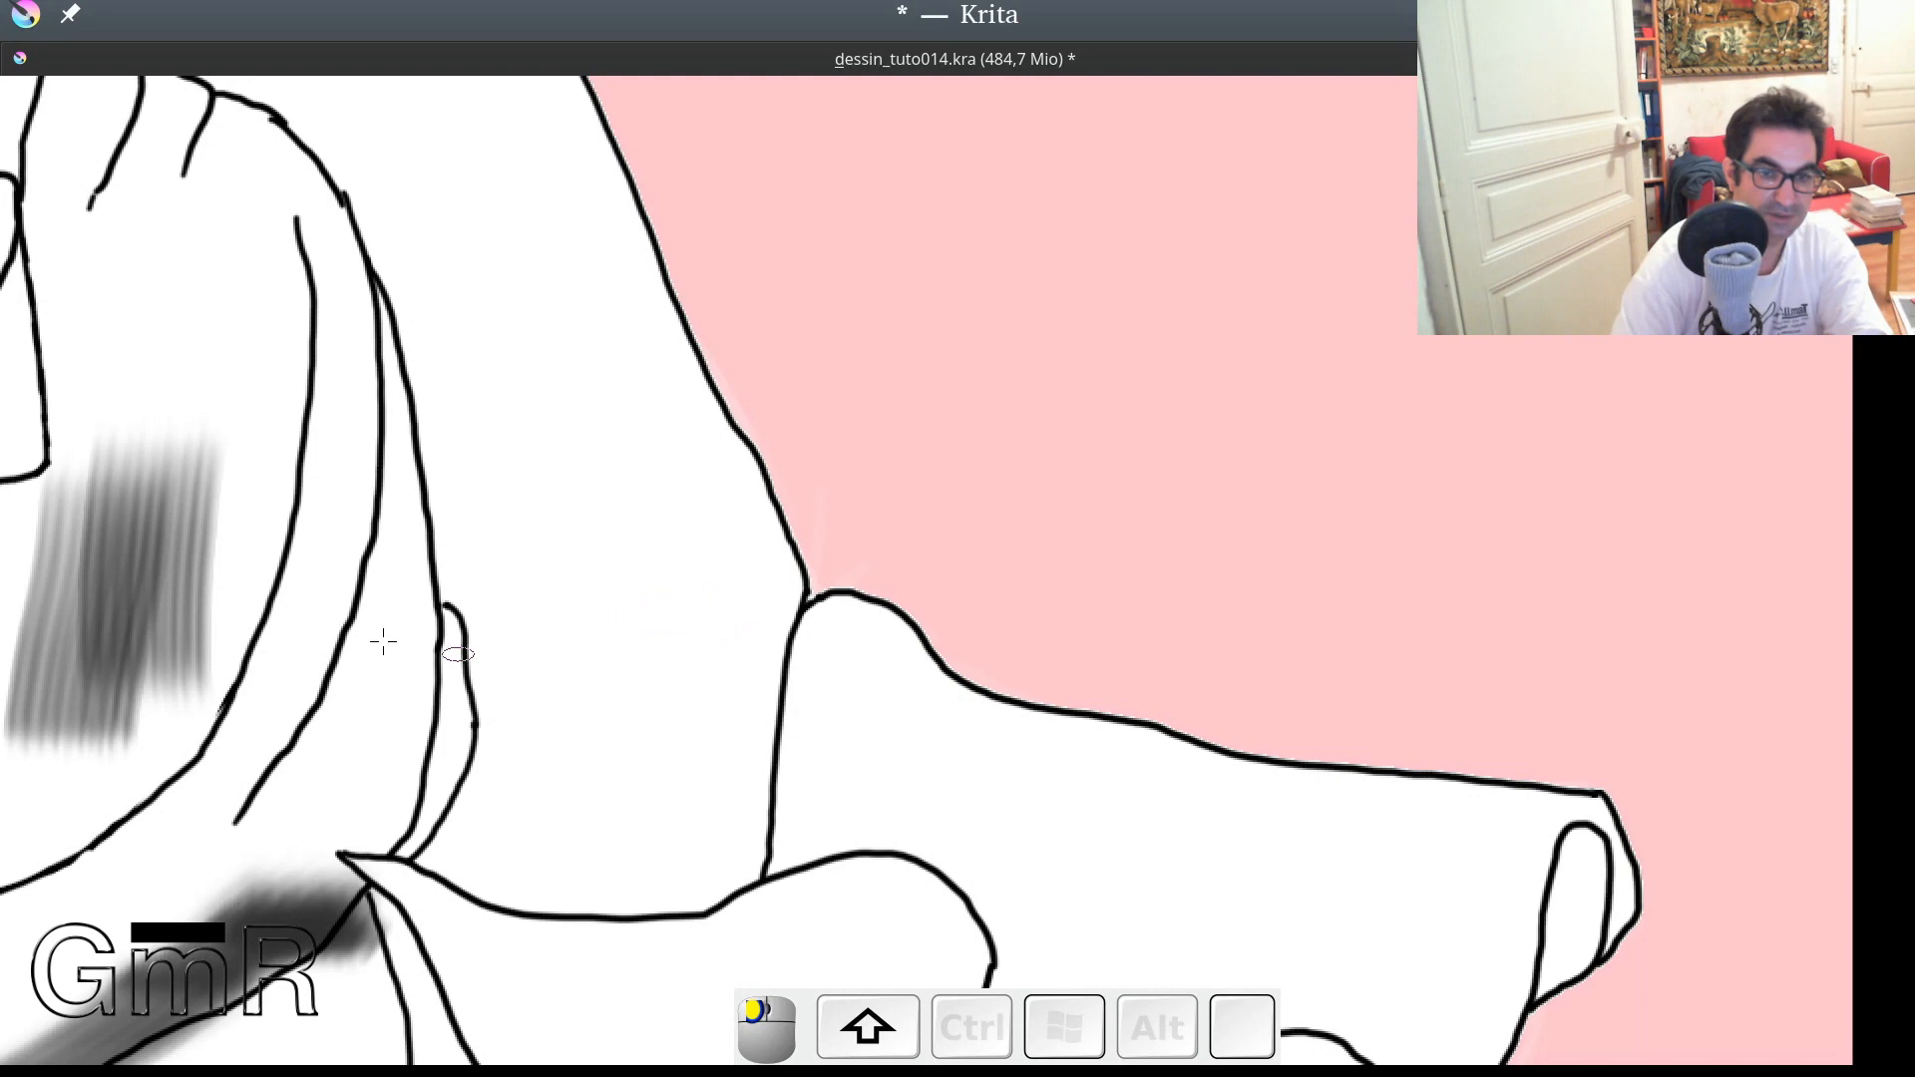
pyautogui.moveTo(449, 618); pyautogui.dragTo(453, 690)
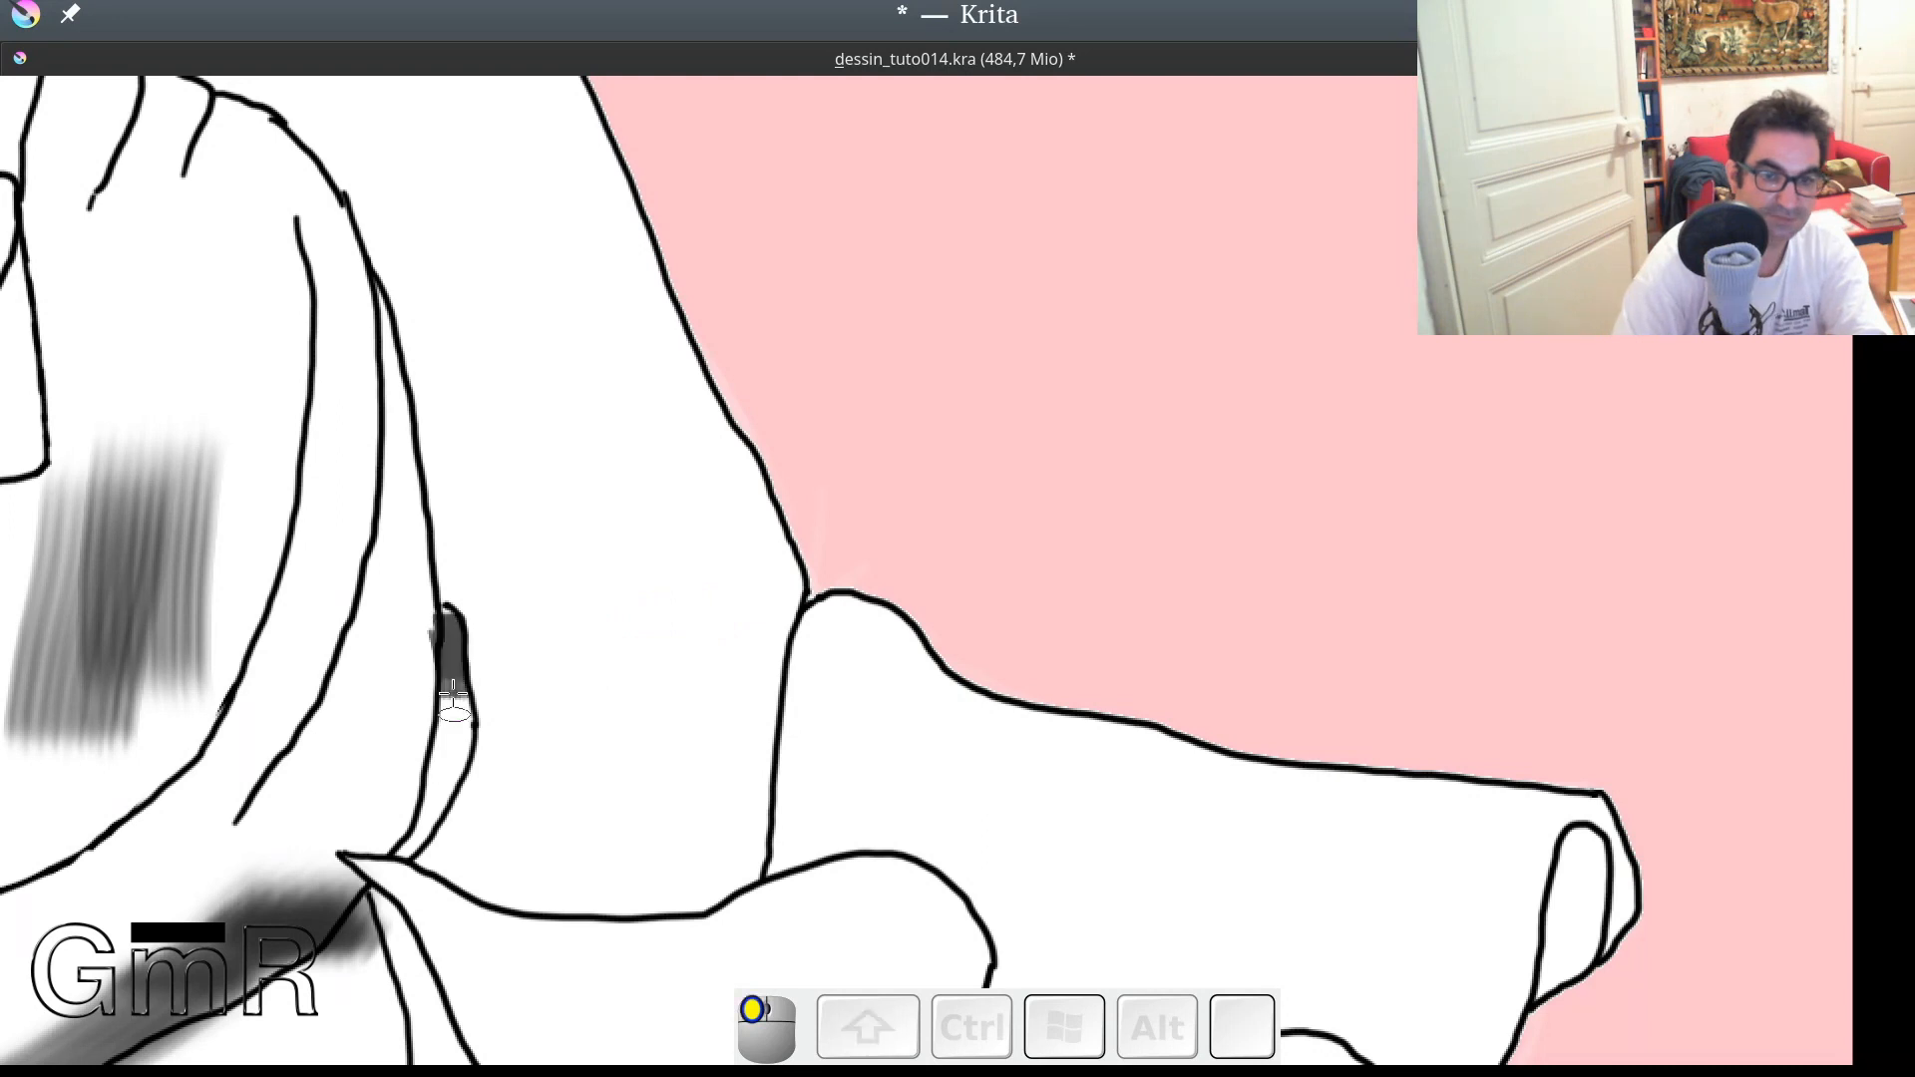
pyautogui.moveTo(453, 690); pyautogui.dragTo(460, 750)
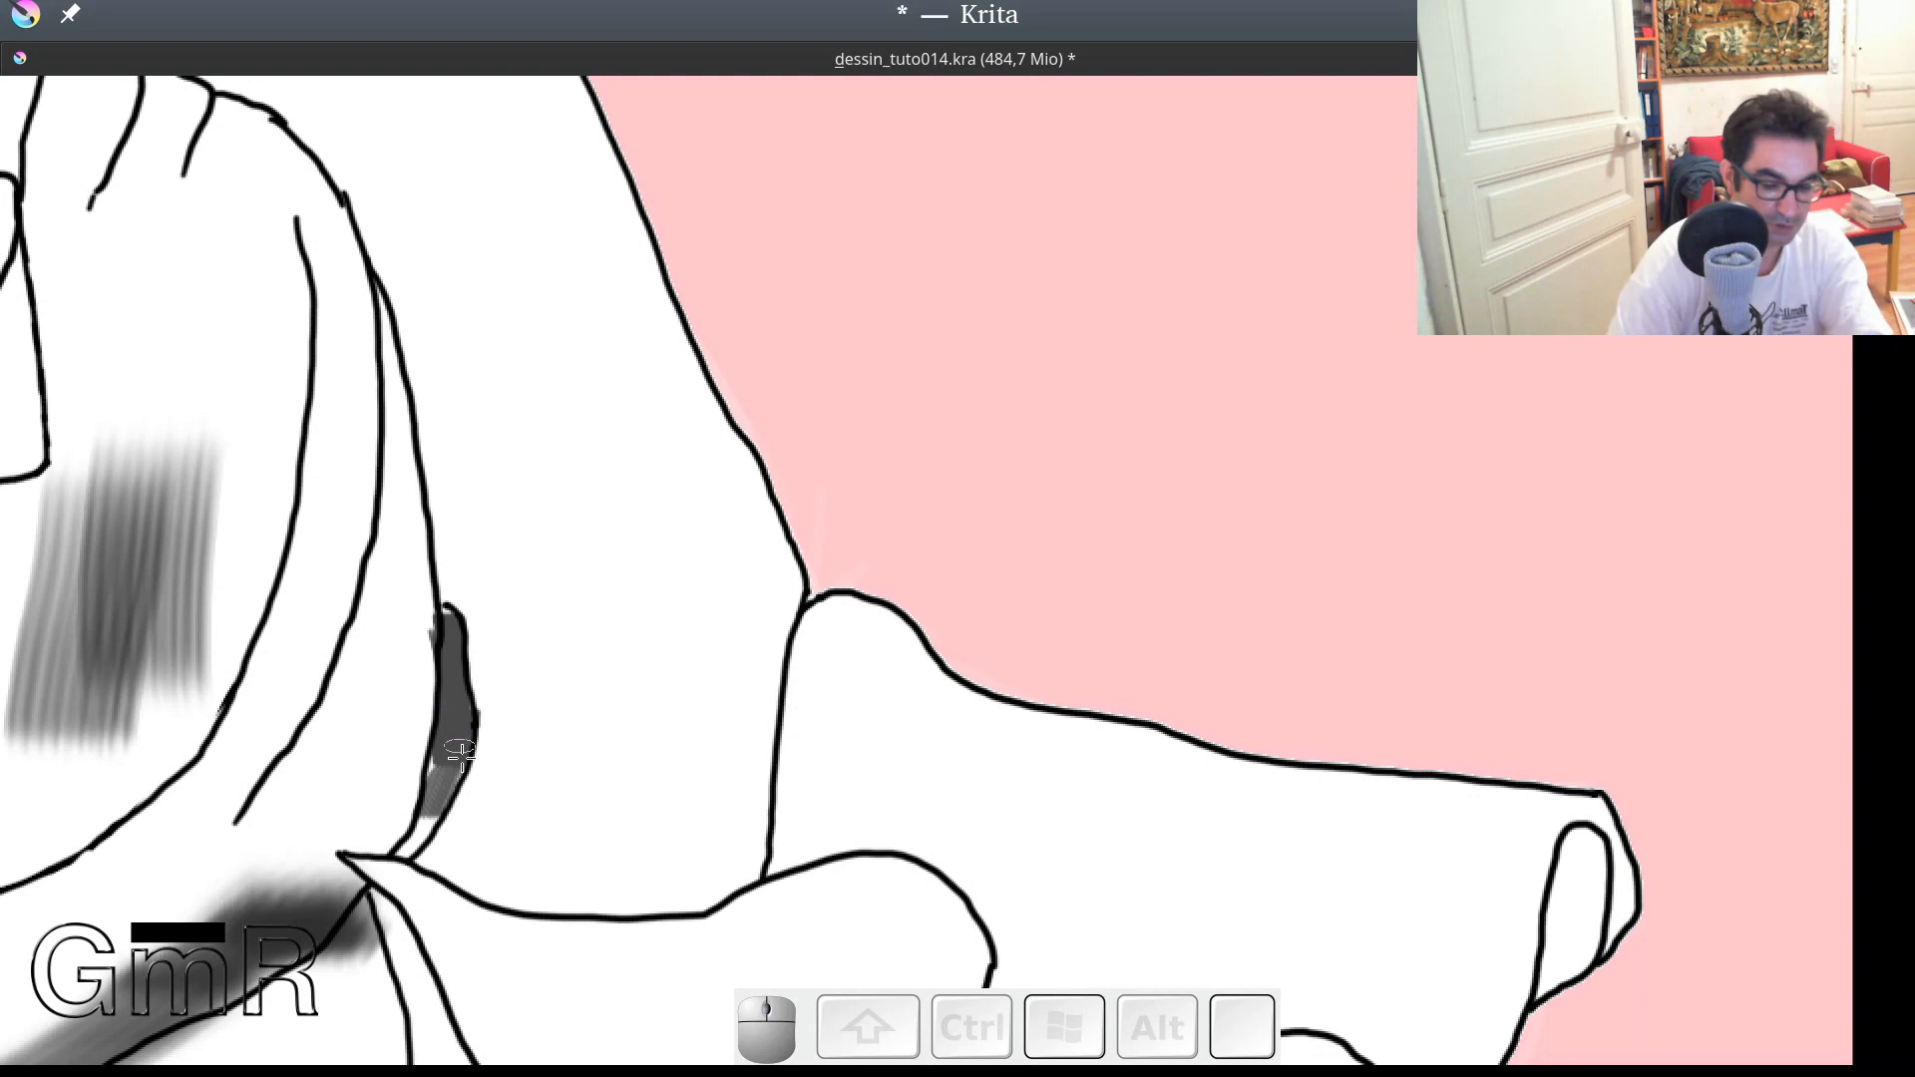
pyautogui.press('k')
pyautogui.moveTo(461, 751)
pyautogui.mouseDown()
pyautogui.moveTo(437, 773)
pyautogui.moveTo(446, 619)
pyautogui.moveTo(454, 693)
pyautogui.mouseUp()
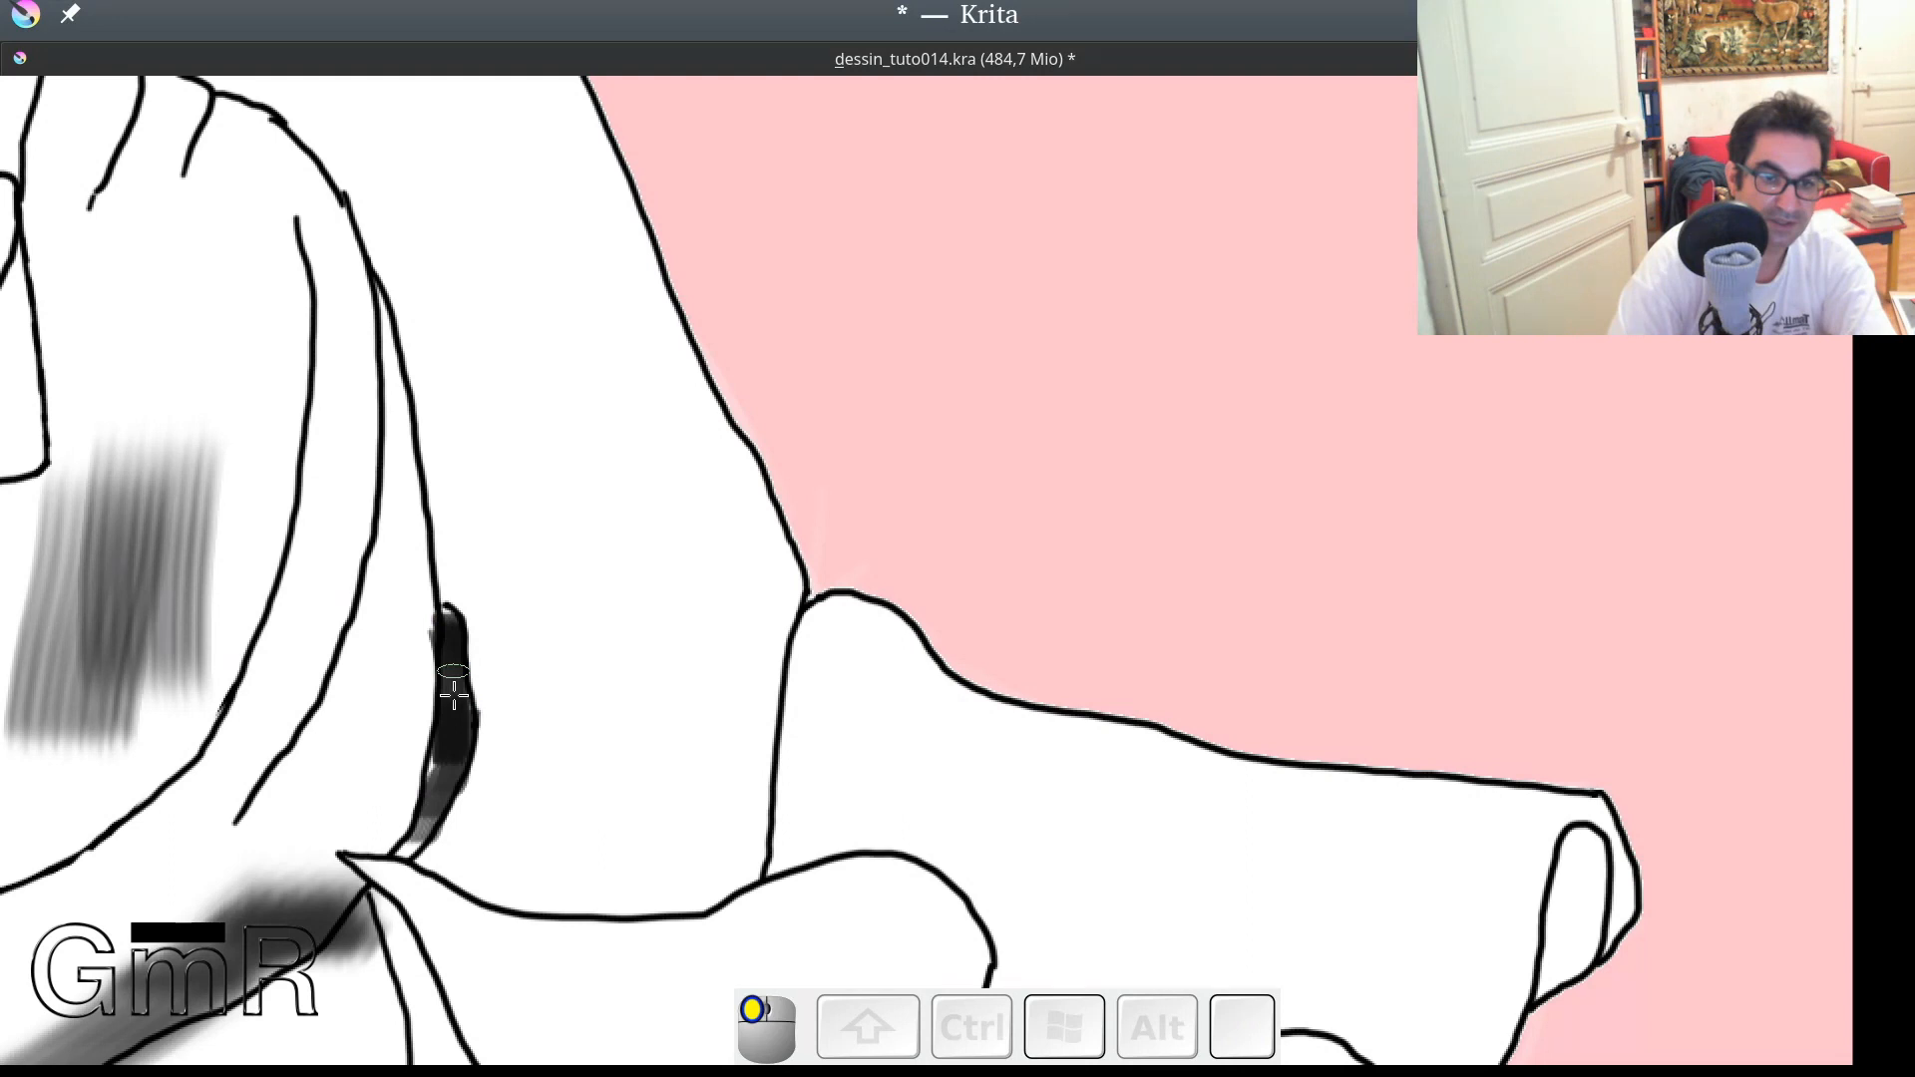
# Step: Finish filling the narrow sliver right of the bud with near-black from its upper end to its lower tip
pyautogui.moveTo(454, 693); pyautogui.dragTo(422, 833)
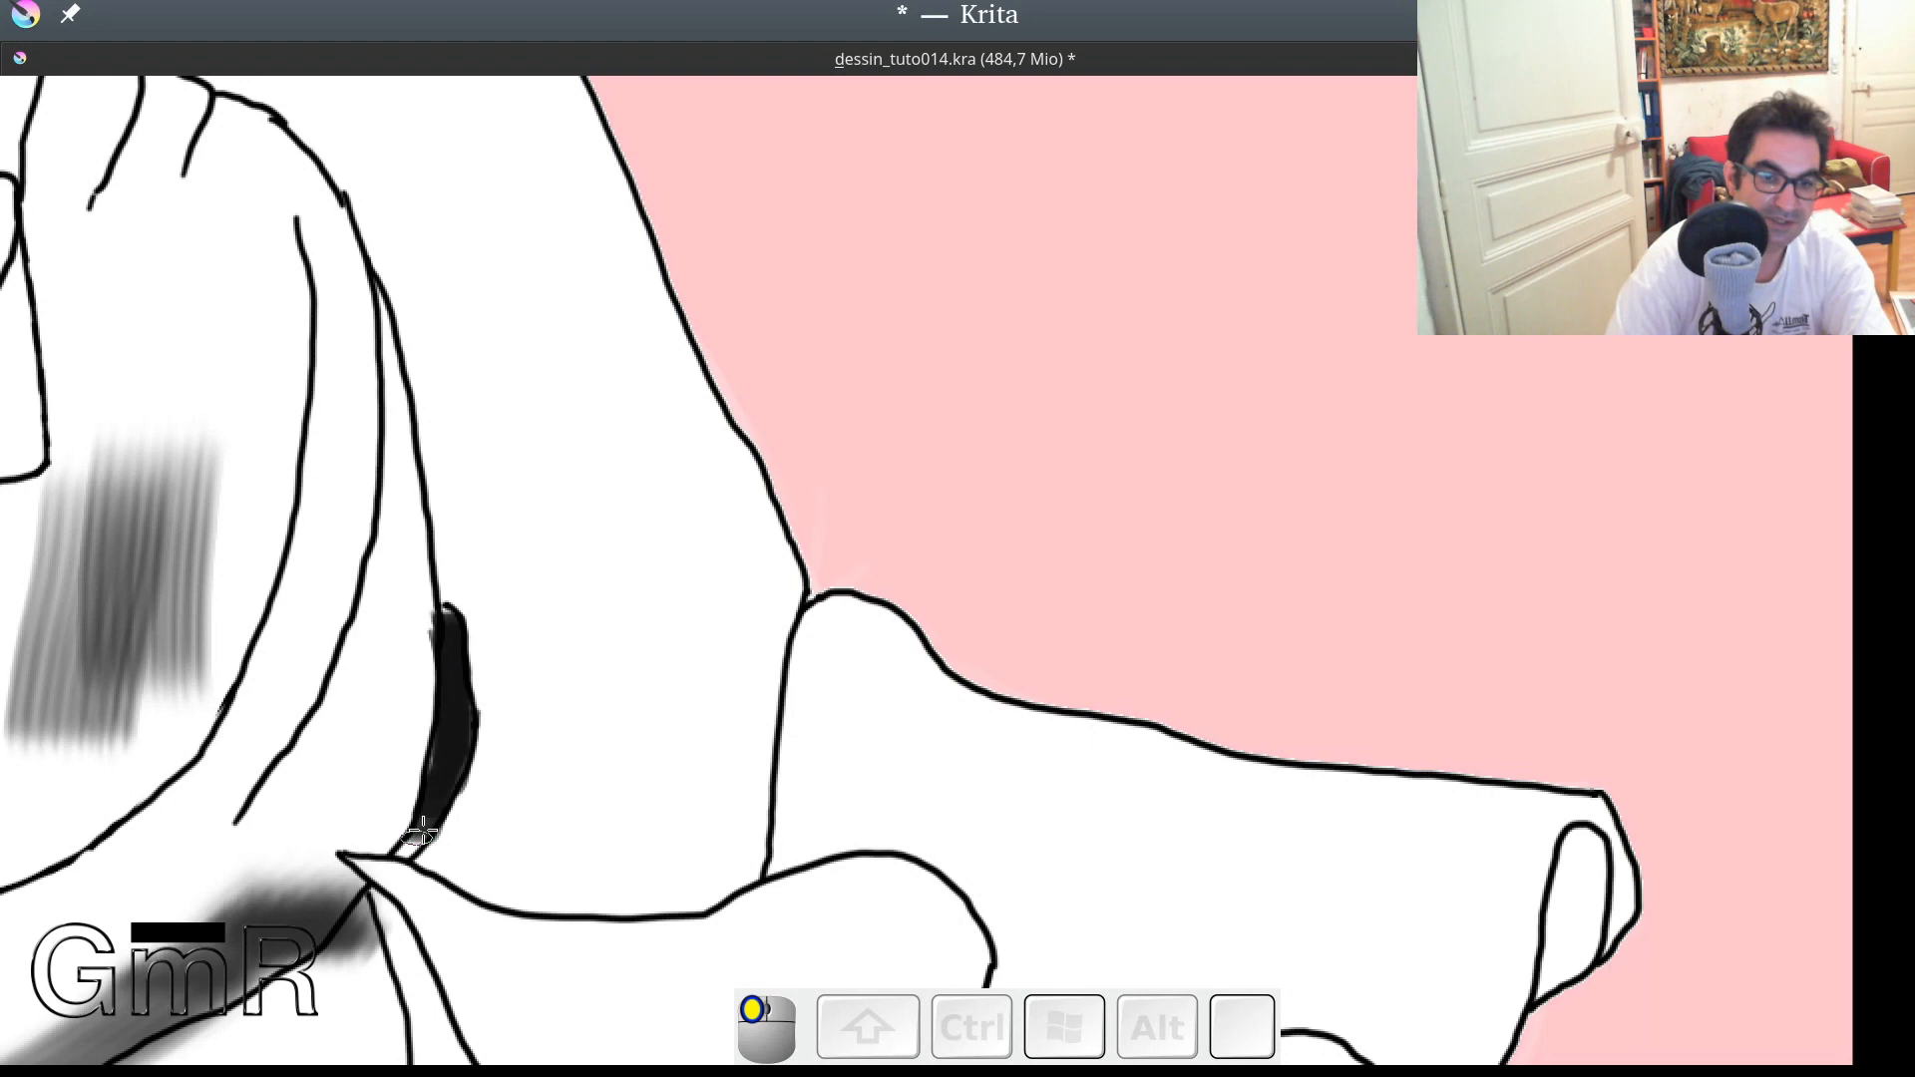
pyautogui.moveTo(422, 833); pyautogui.dragTo(458, 649)
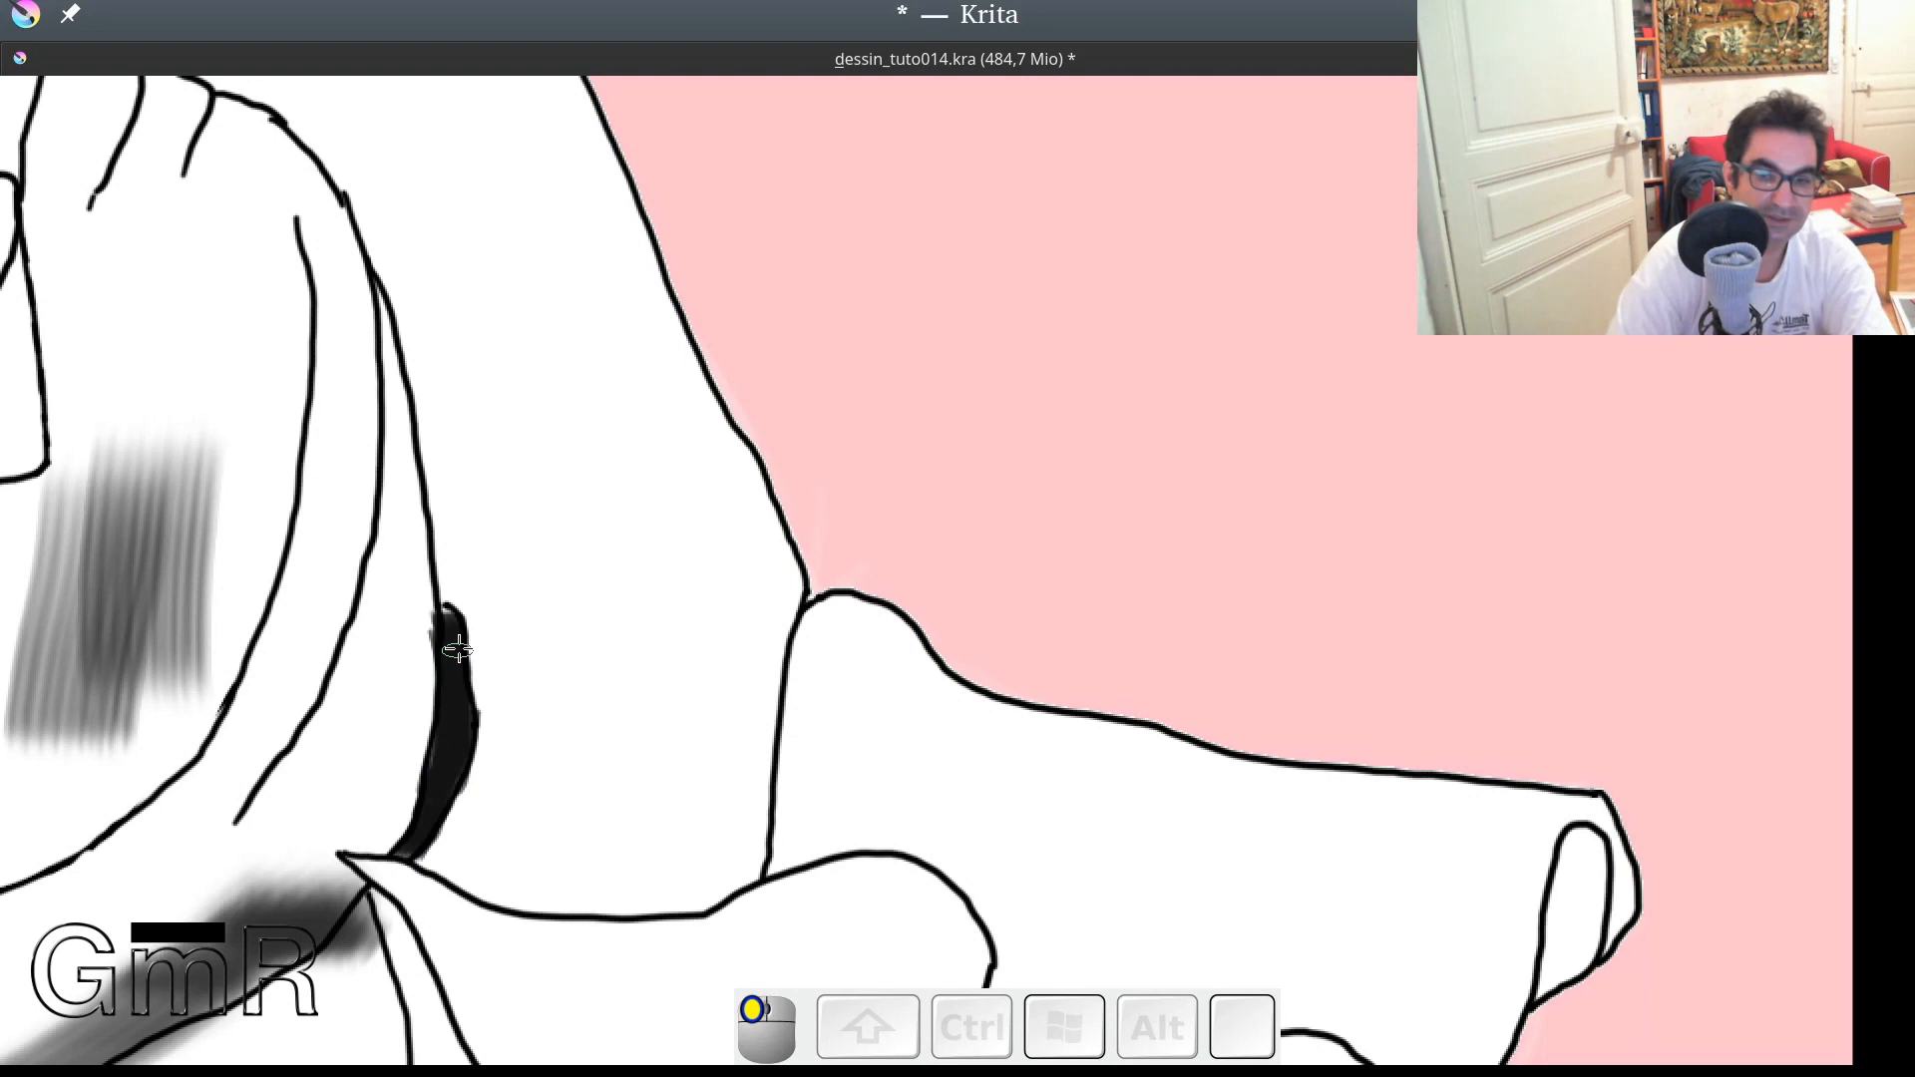
pyautogui.moveTo(457, 649); pyautogui.dragTo(460, 758)
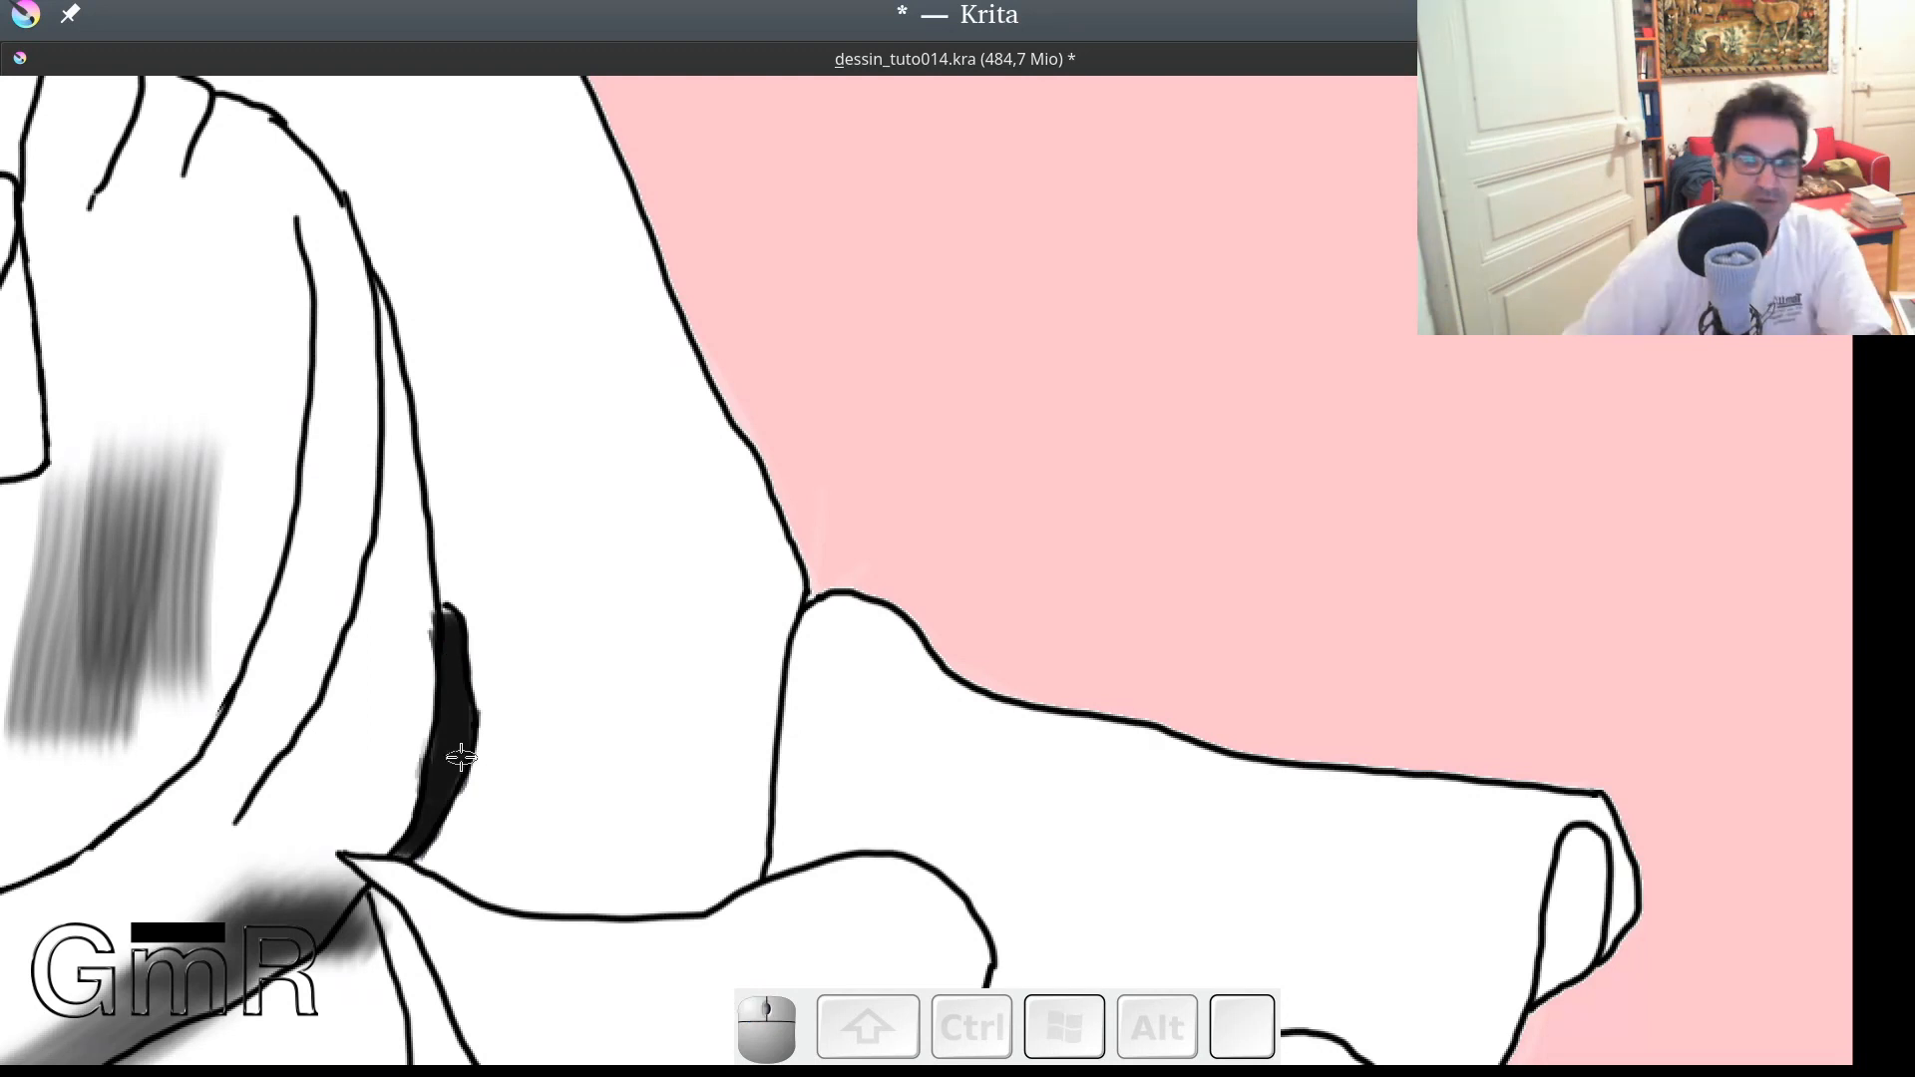
# Step: Block in a near-black patch at the top of the stem beside the rolled petal tip, fading toward the stem's left edge
pyautogui.scroll(-10, 461, 759)
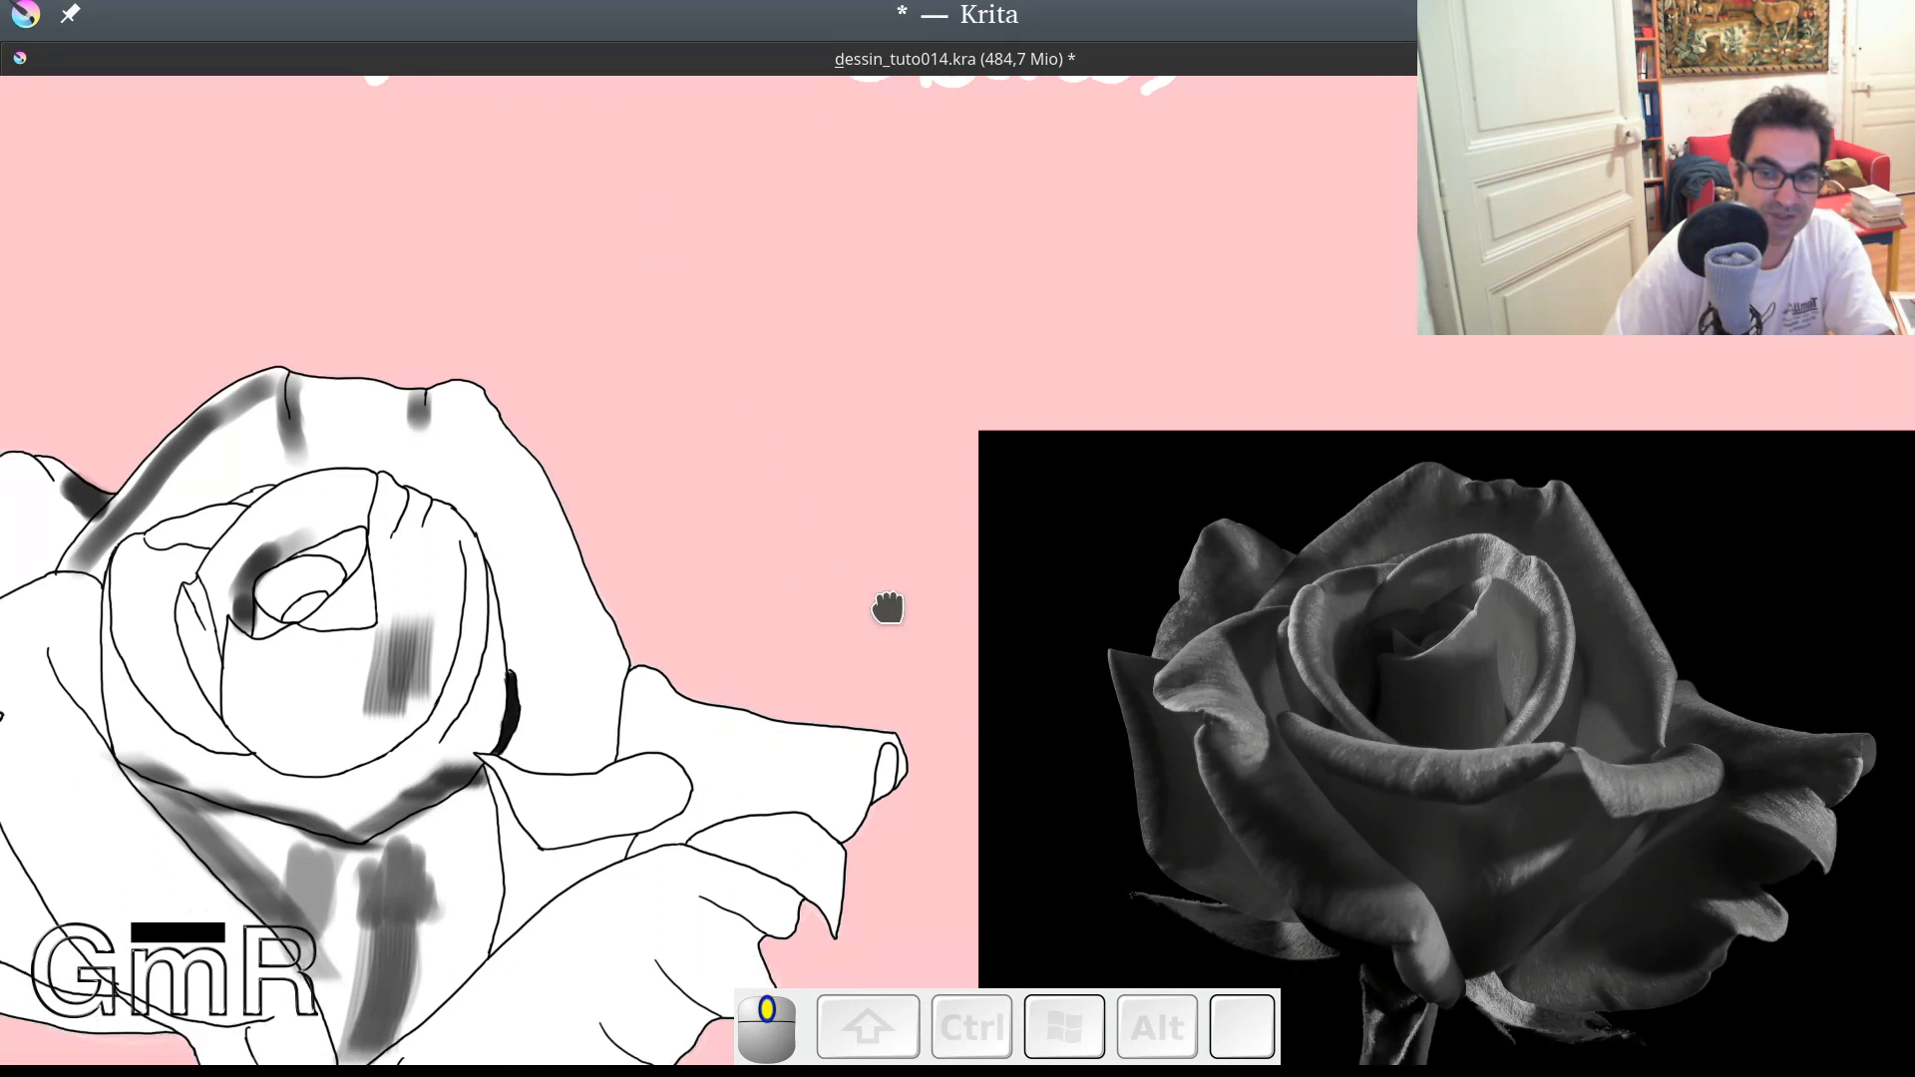
pyautogui.moveTo(888, 607); pyautogui.dragTo(1050, 434)
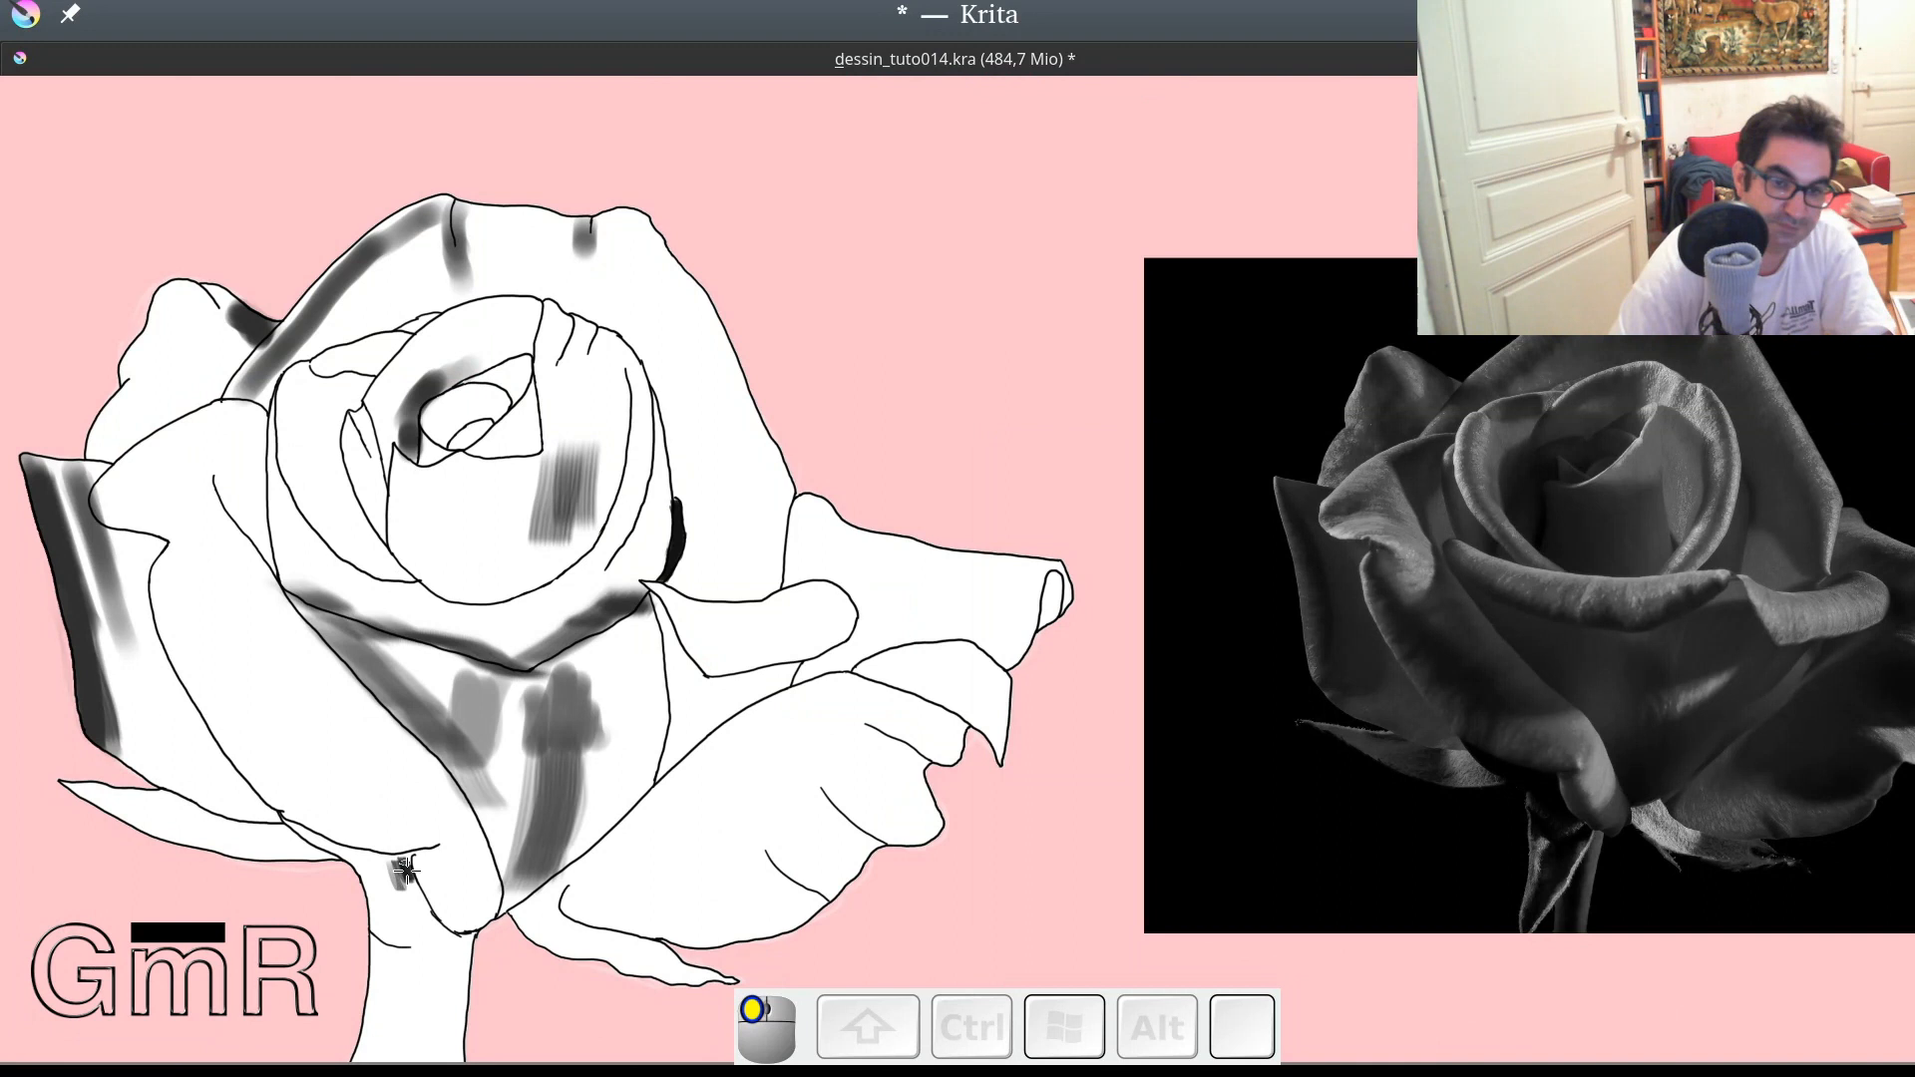
pyautogui.moveTo(406, 871); pyautogui.dragTo(411, 857)
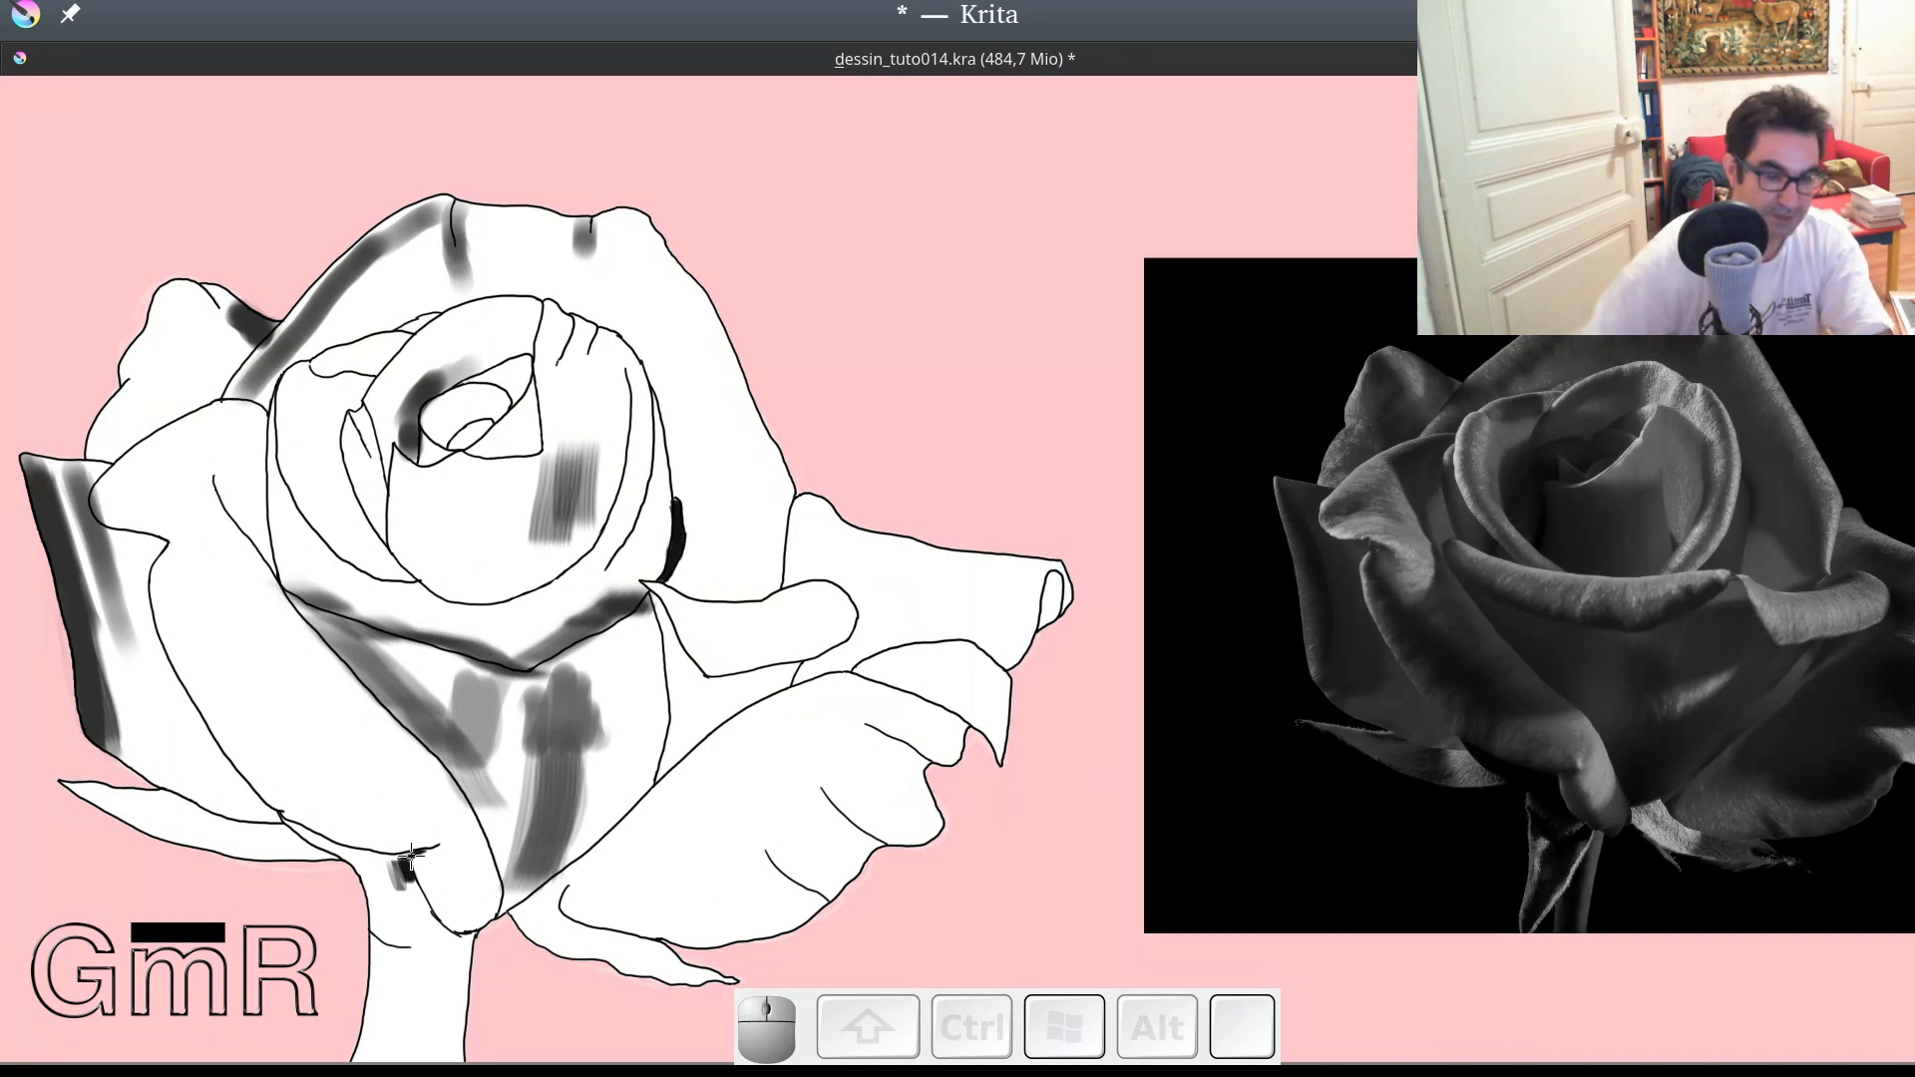
pyautogui.moveTo(411, 856); pyautogui.dragTo(382, 891)
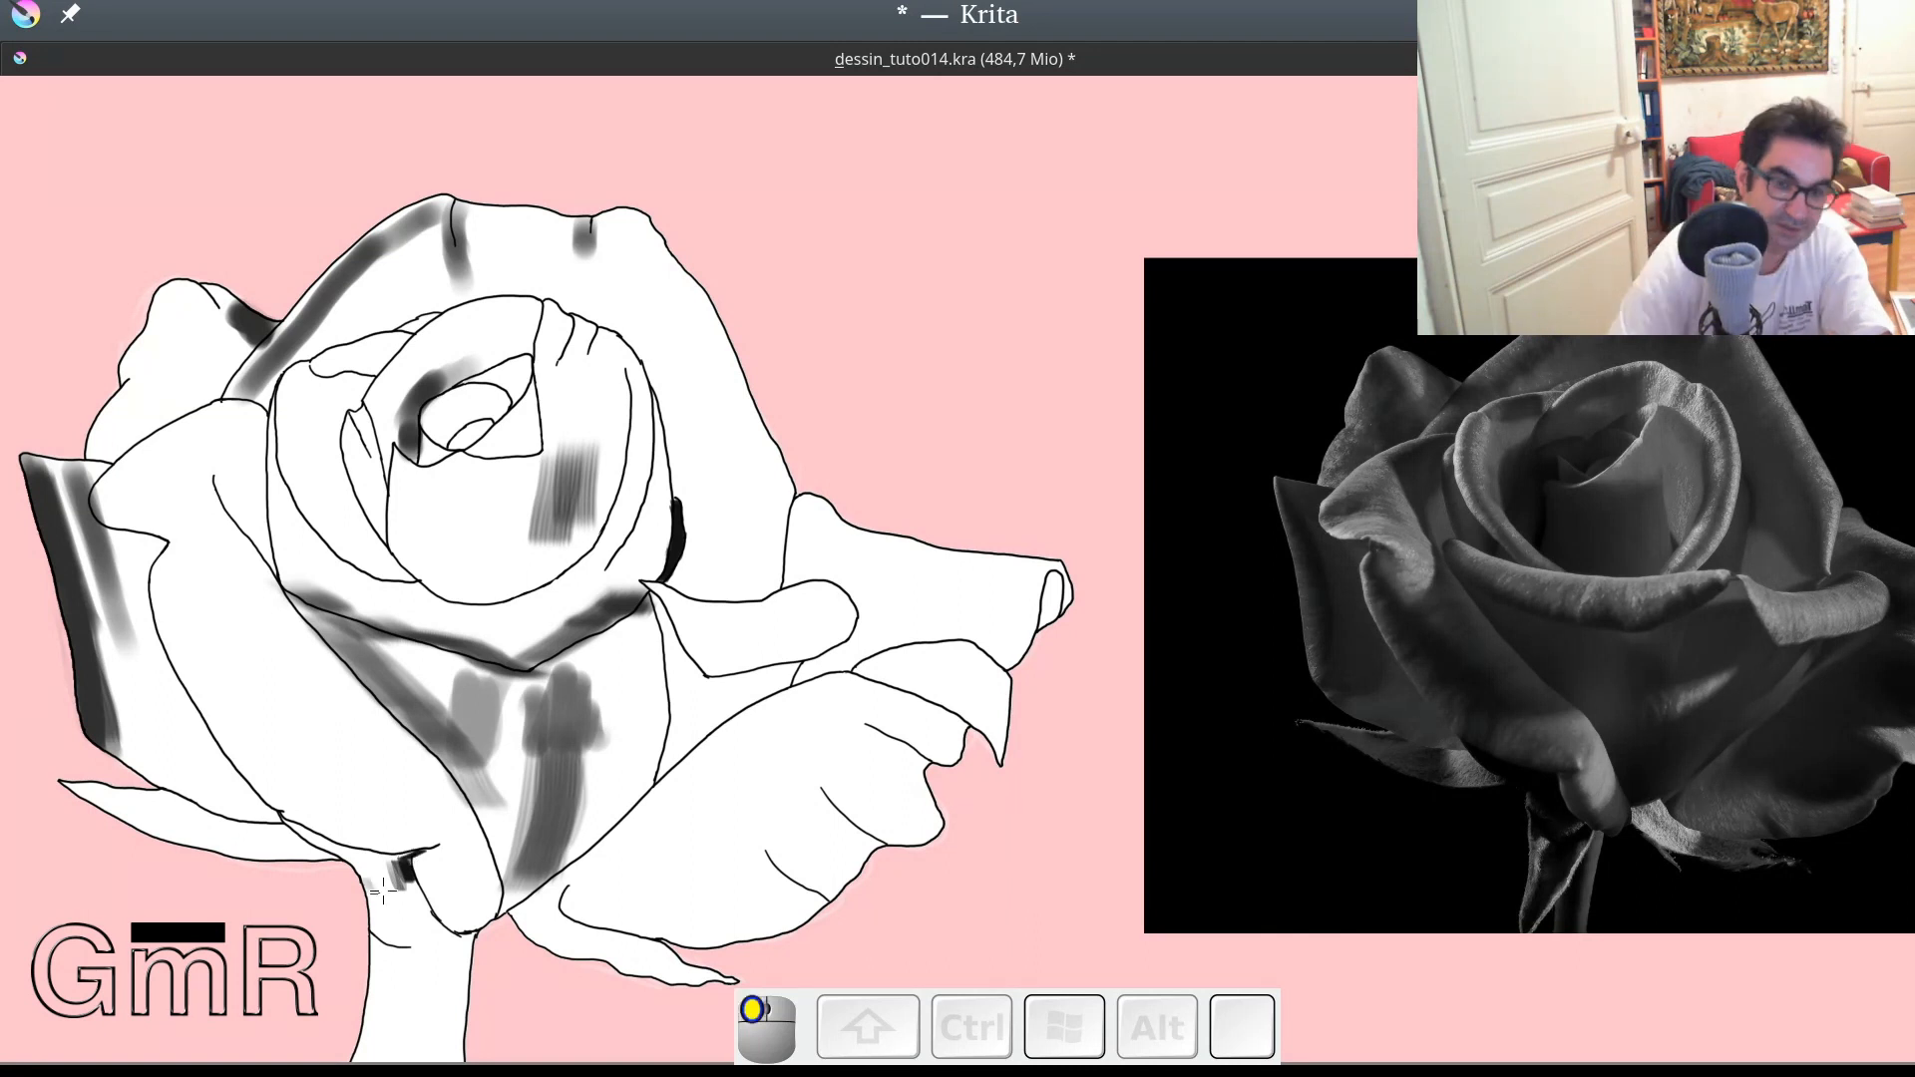
# Step: Darken the thin shadow strip under the lower left petal with near-black strokes running down to the stem
pyautogui.scroll(3, 379, 888)
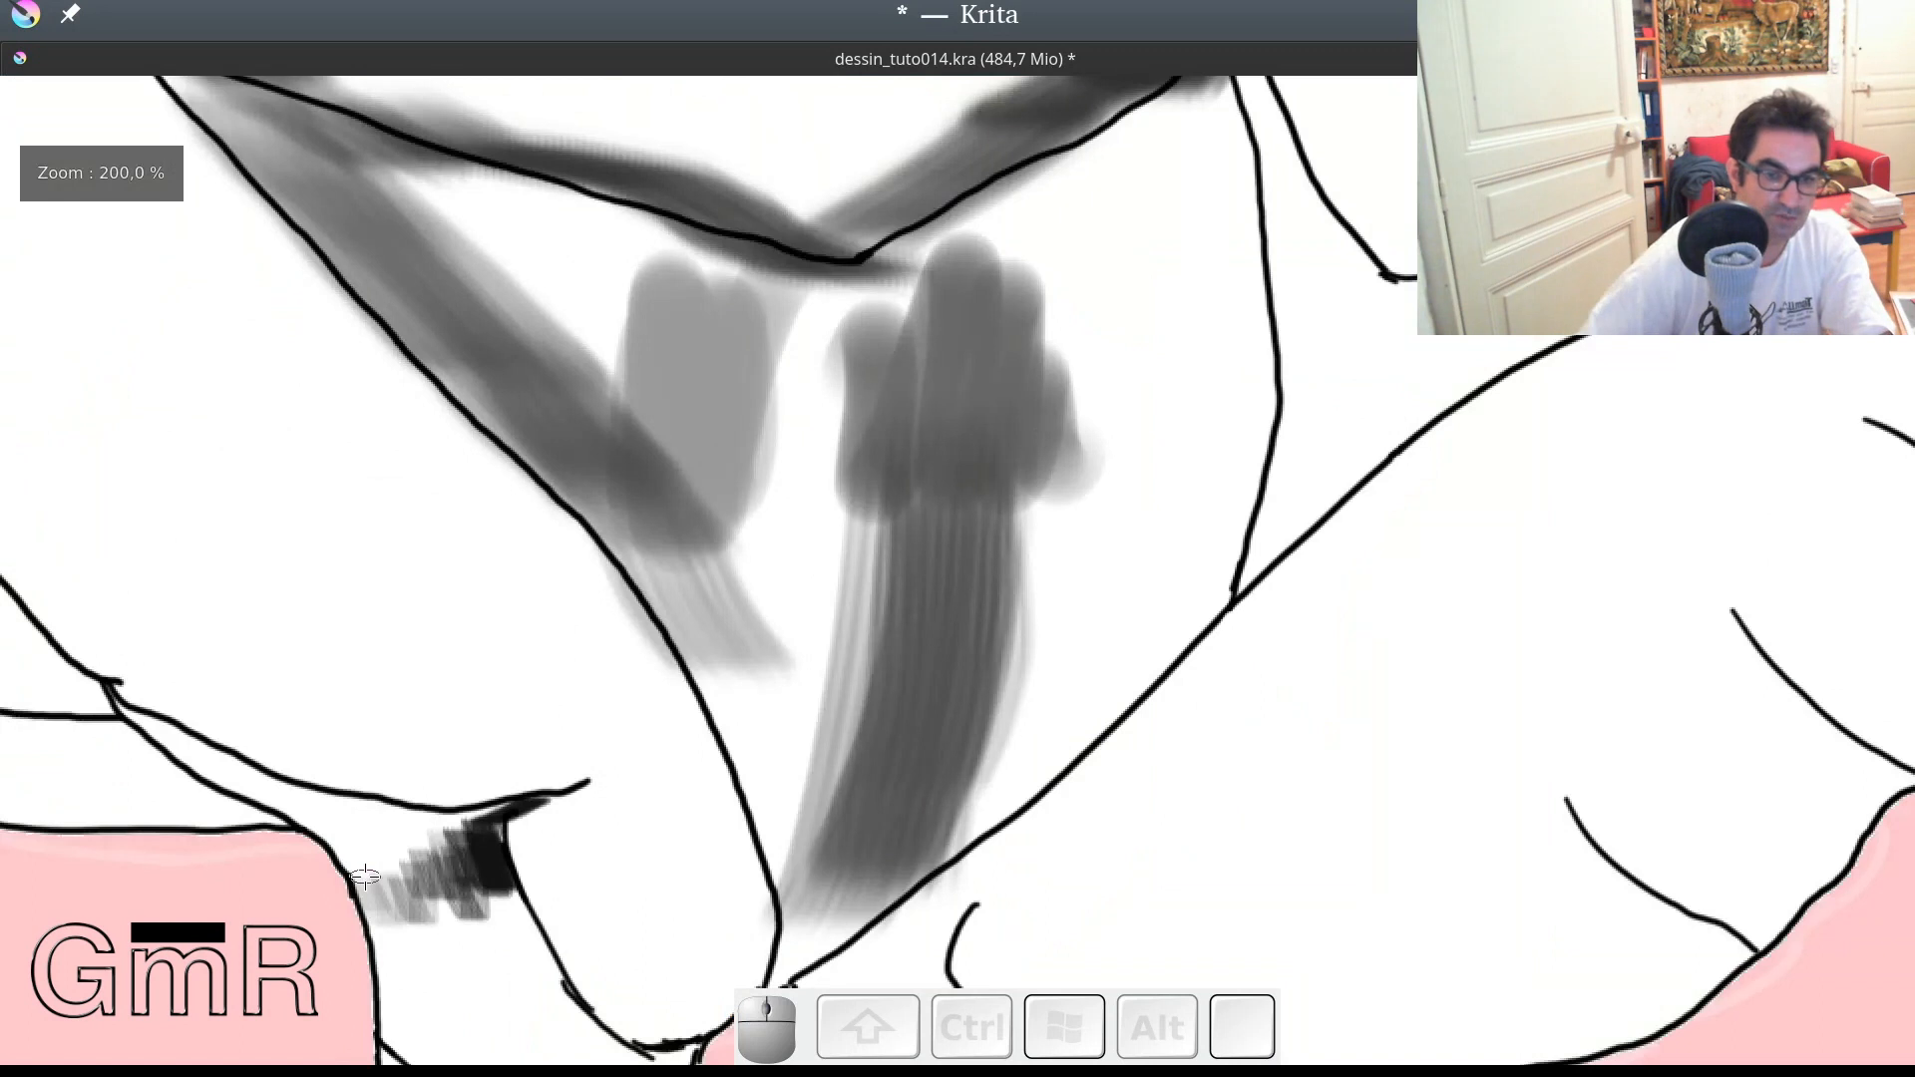
pyautogui.moveTo(130, 703); pyautogui.dragTo(177, 745)
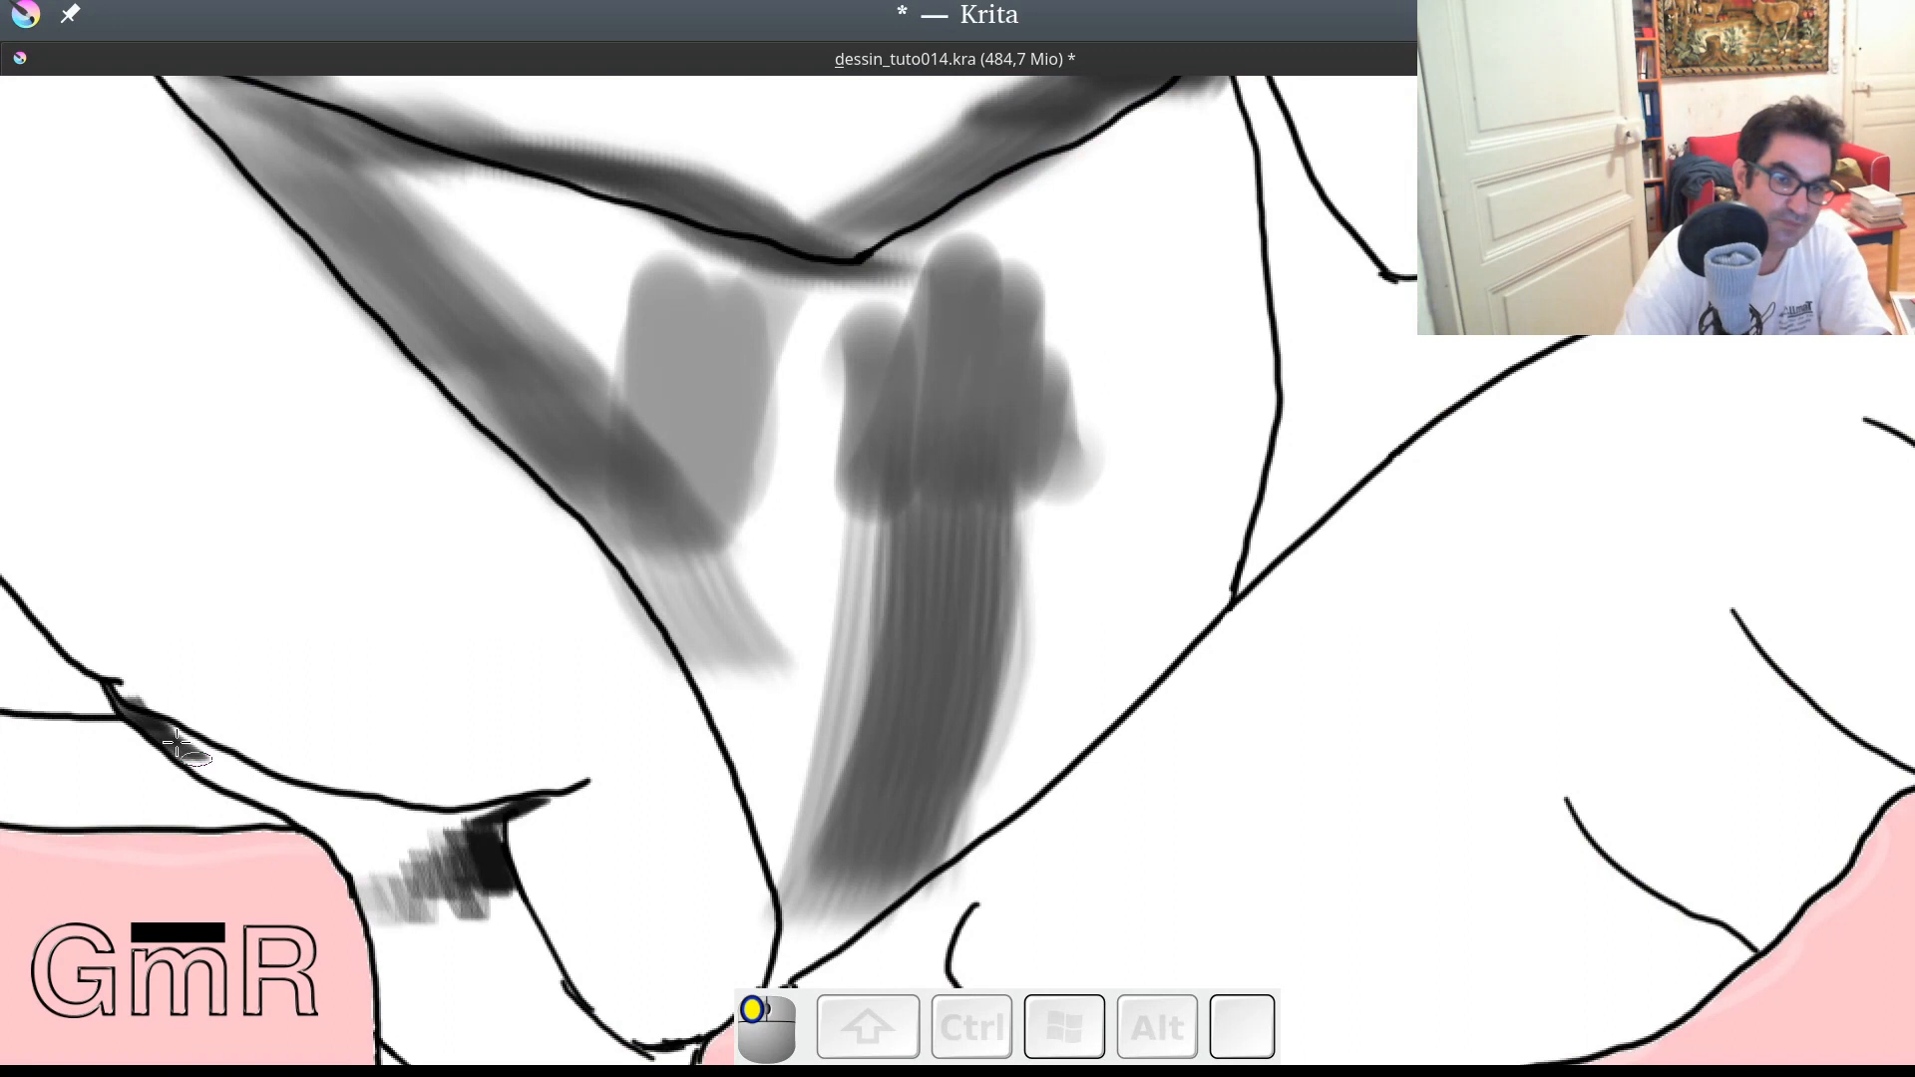
pyautogui.moveTo(176, 745); pyautogui.dragTo(339, 835)
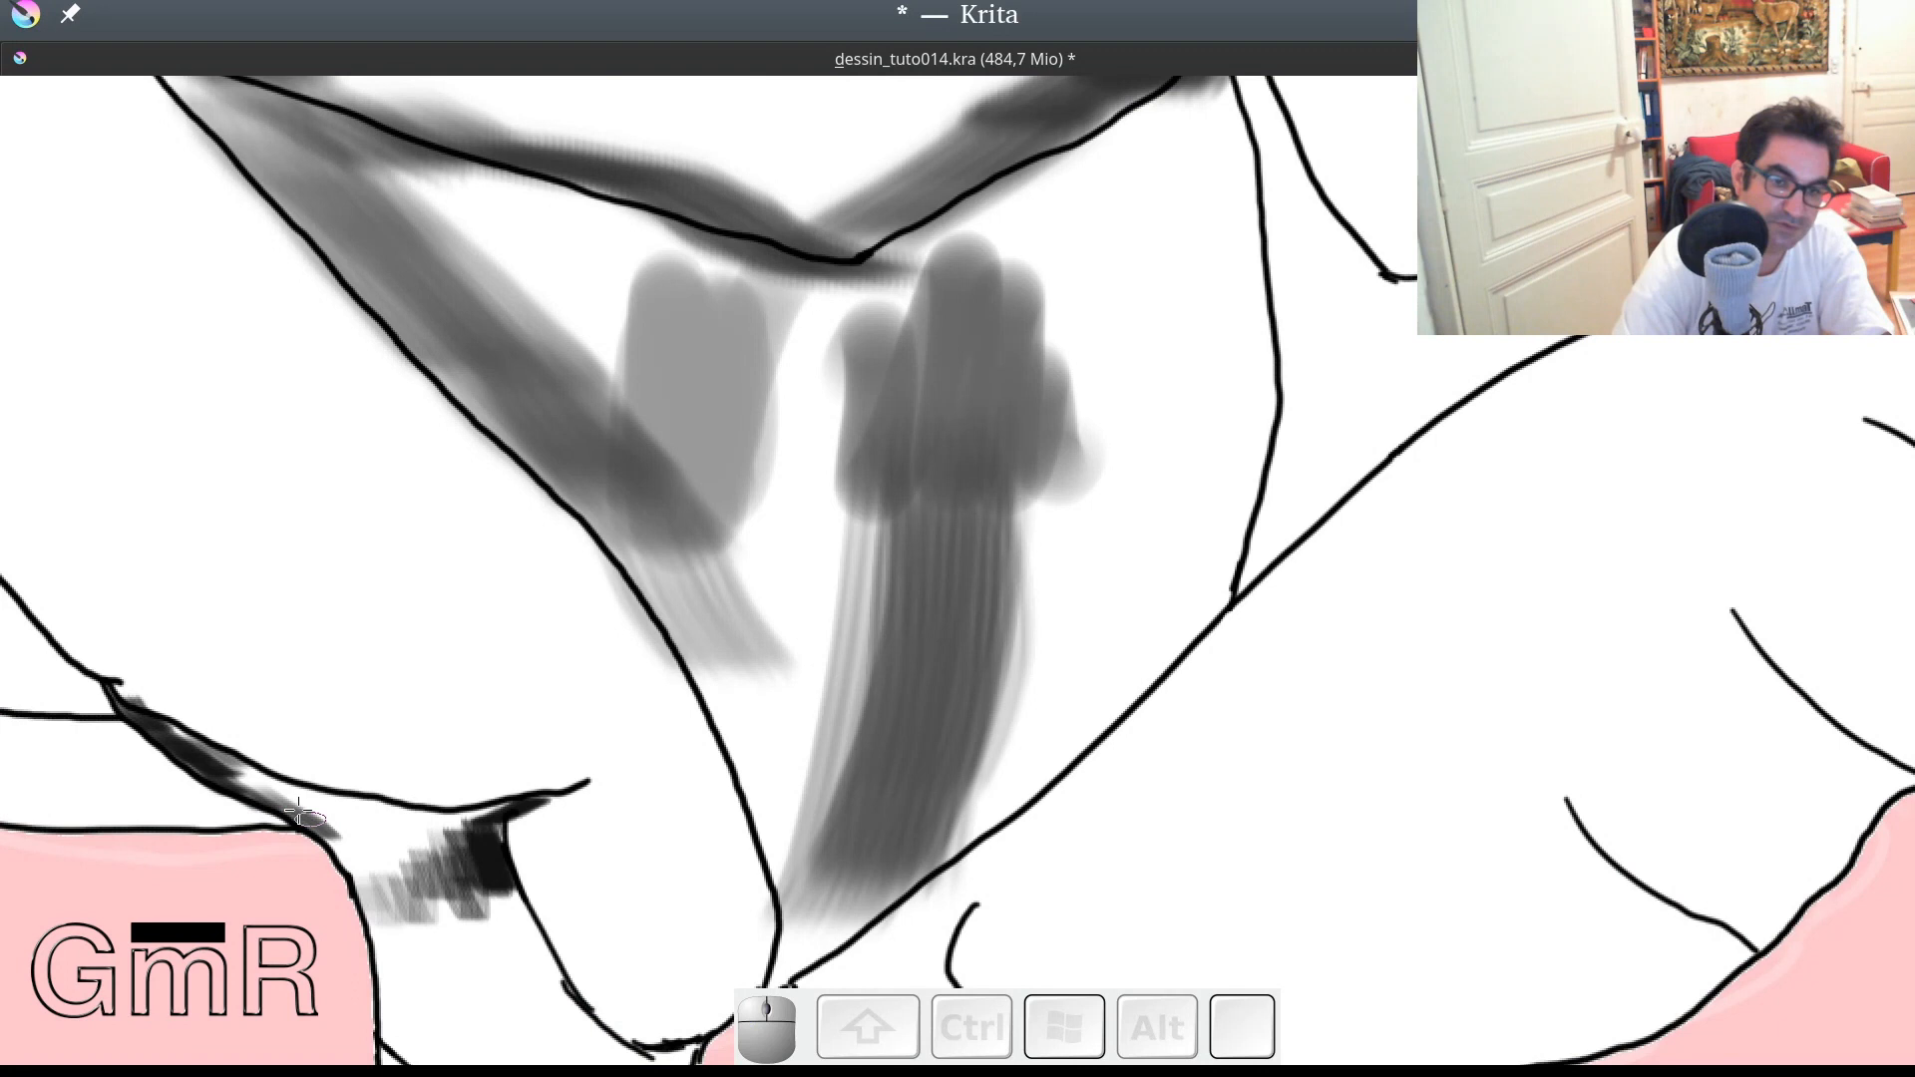
pyautogui.moveTo(298, 815); pyautogui.dragTo(374, 855)
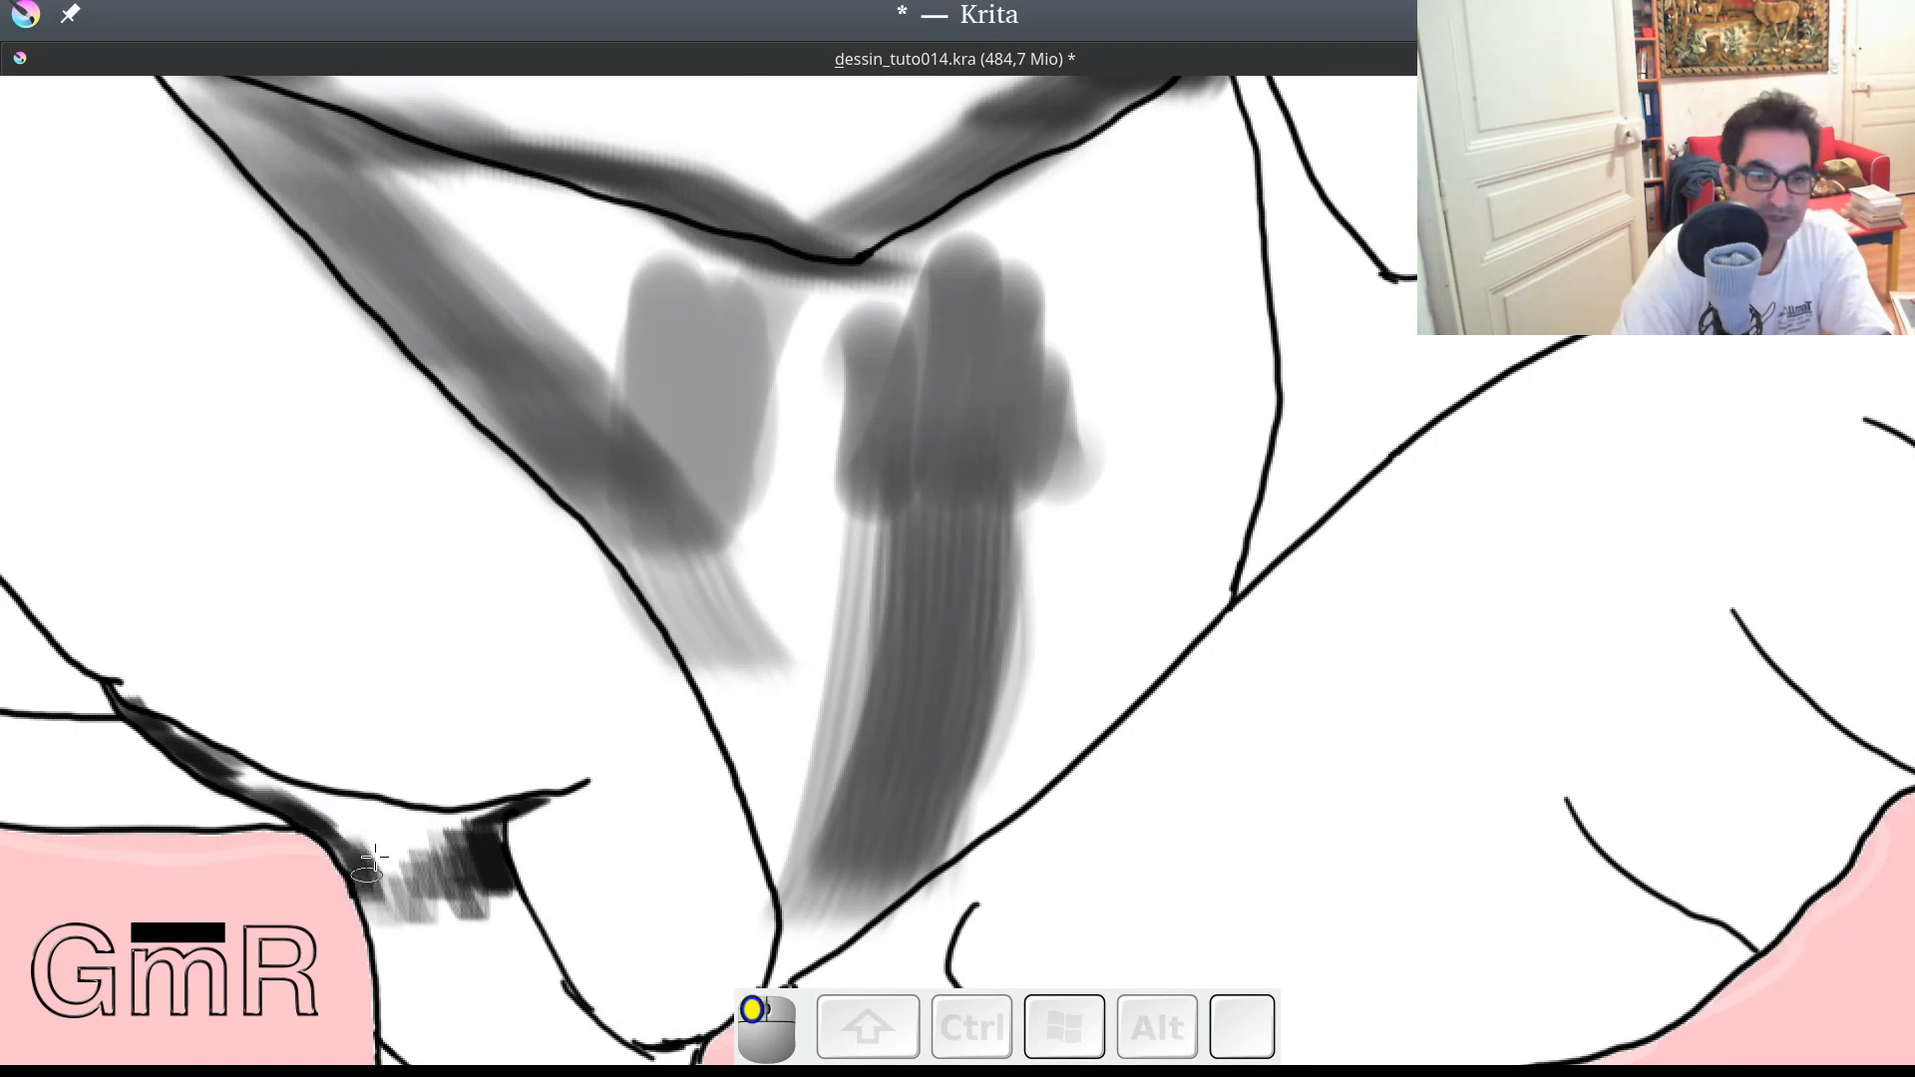
pyautogui.moveTo(375, 854); pyautogui.dragTo(504, 813)
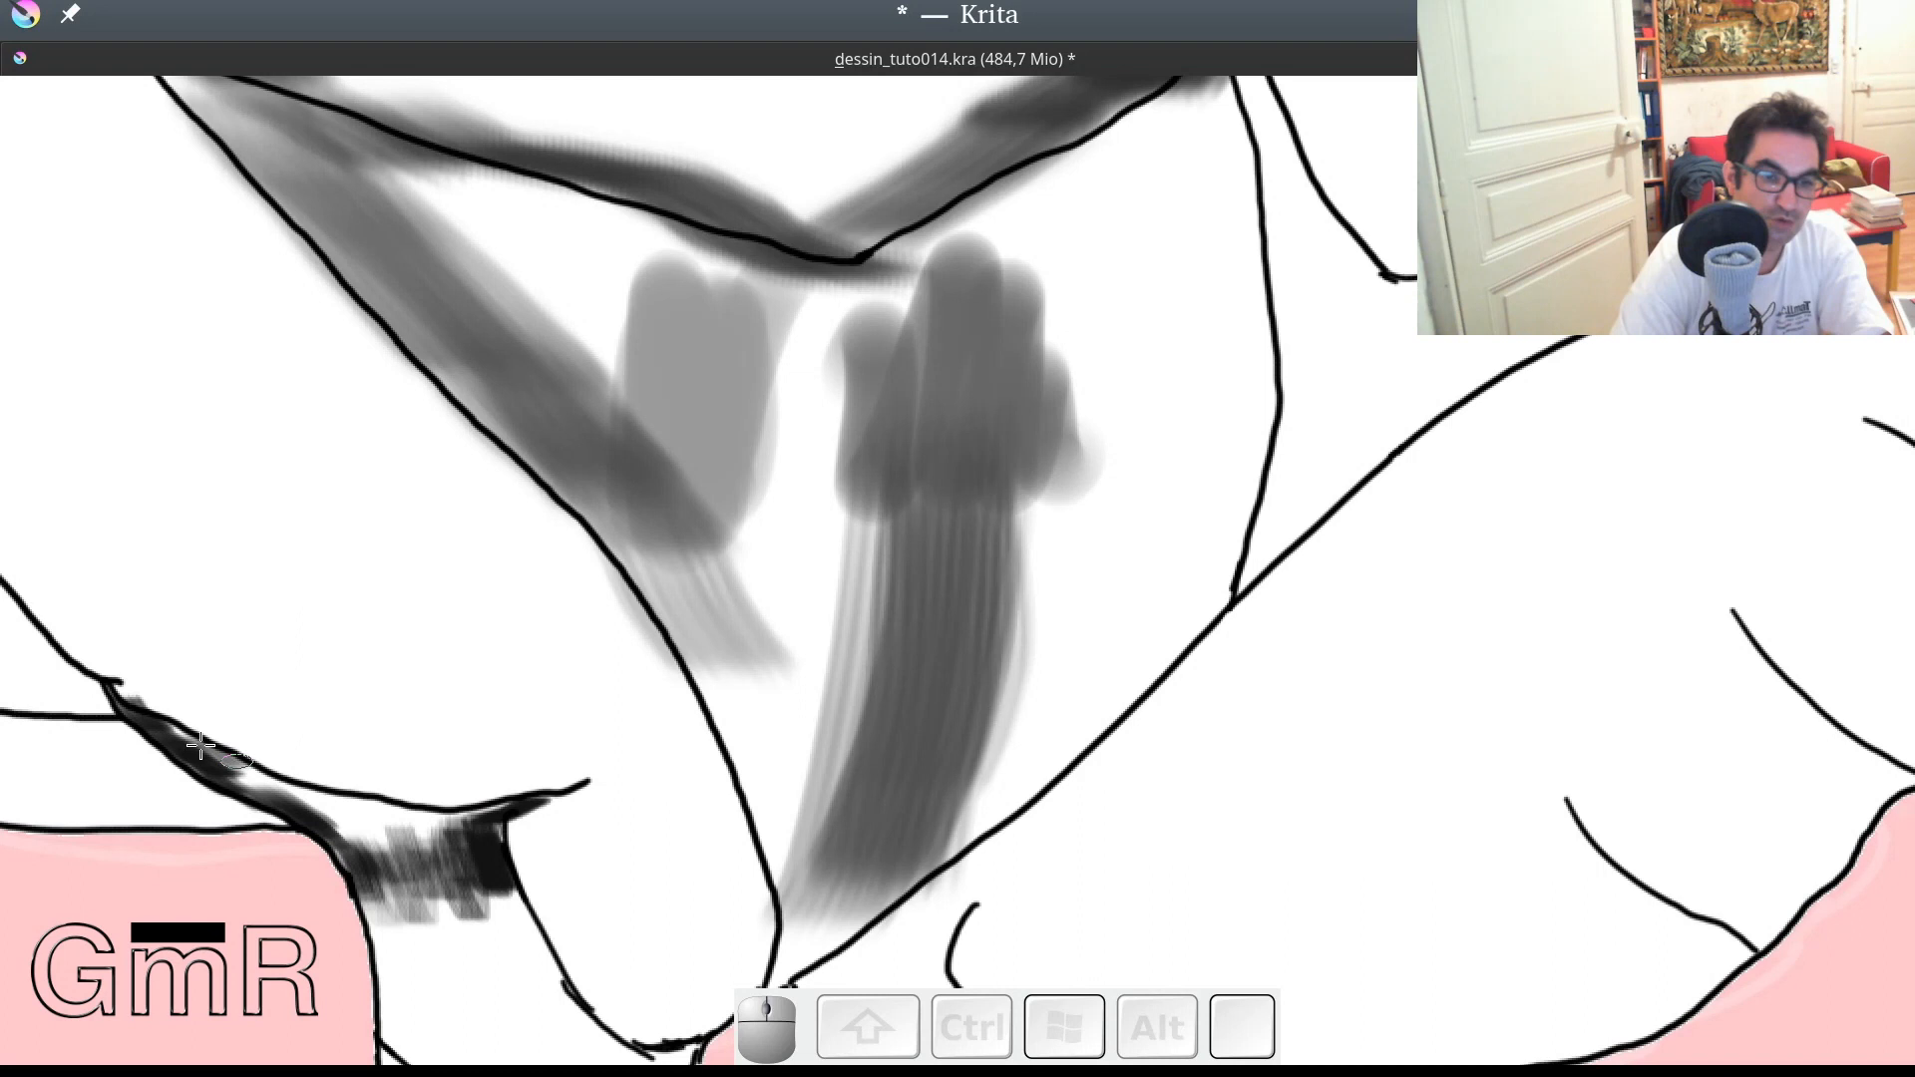
pyautogui.moveTo(200, 746); pyautogui.dragTo(323, 820)
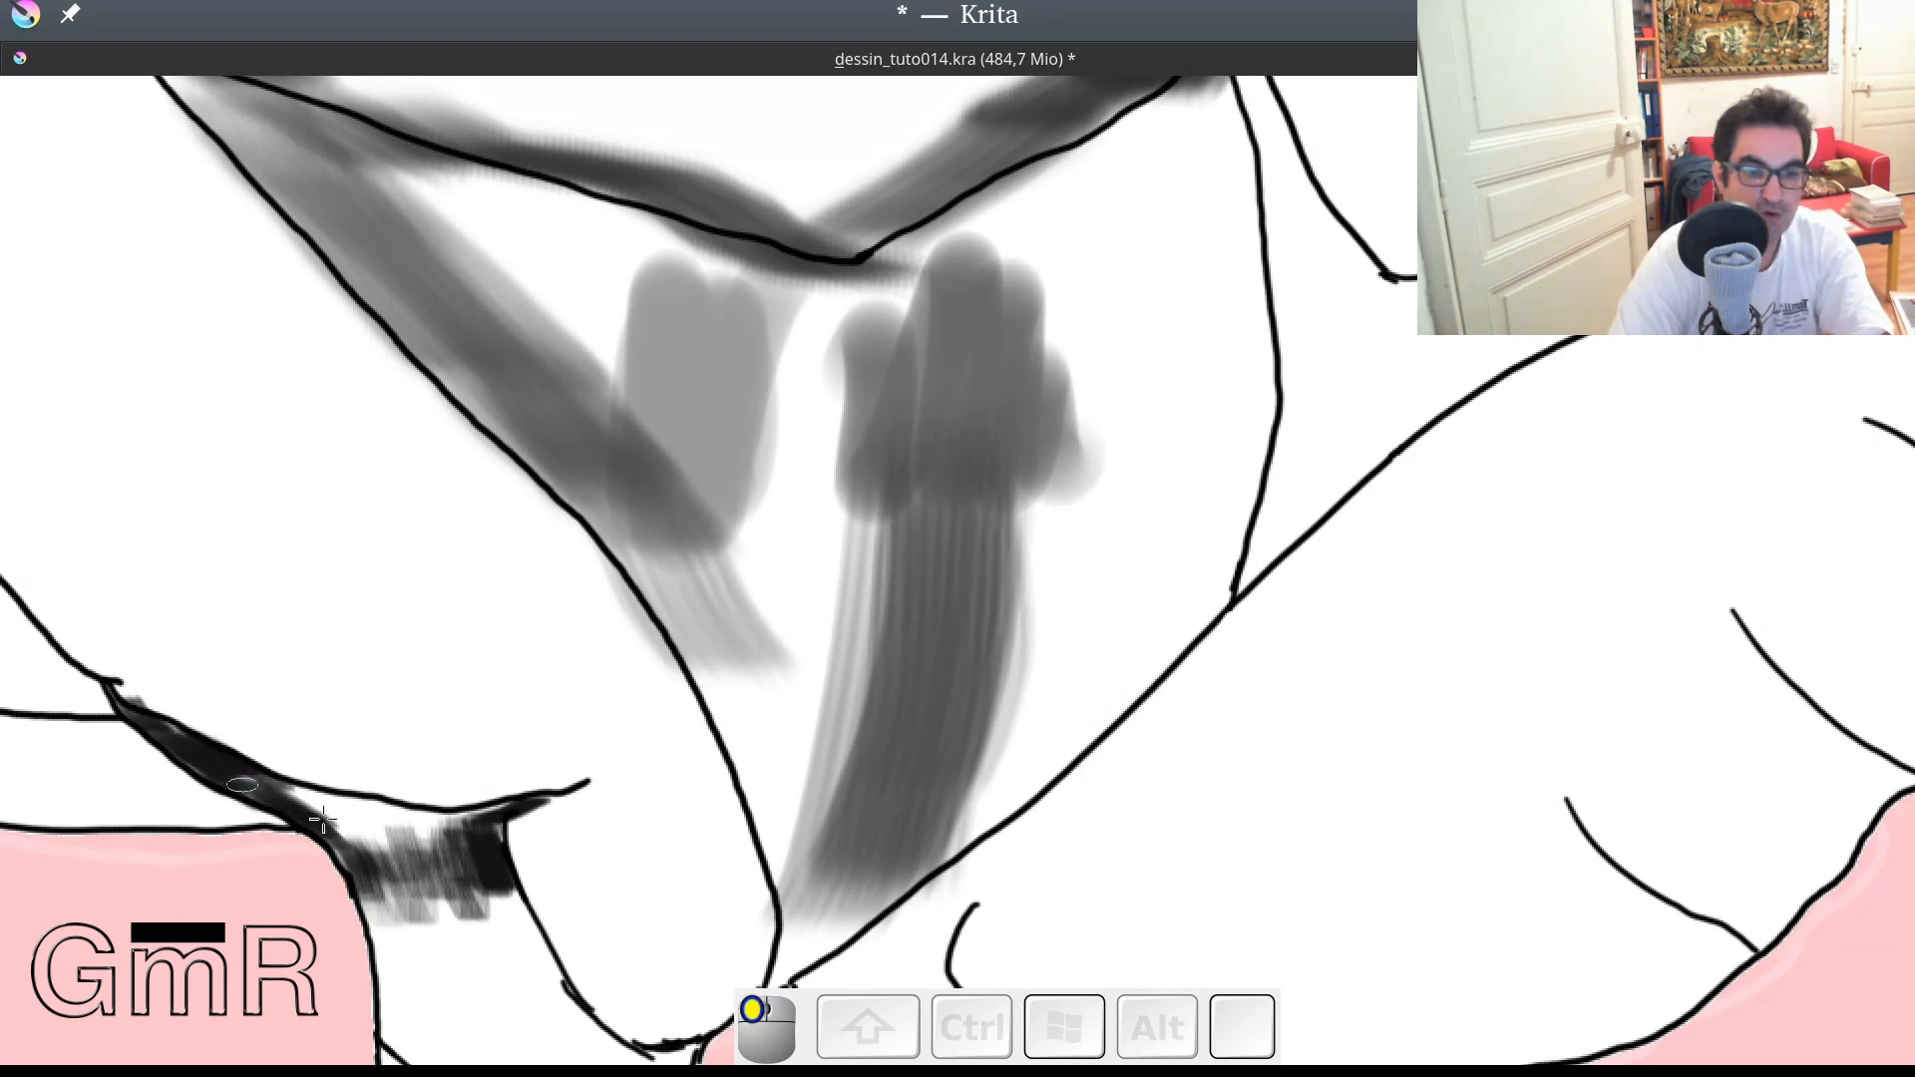
pyautogui.moveTo(323, 820)
pyautogui.mouseDown()
pyautogui.moveTo(393, 819)
pyautogui.moveTo(355, 806)
pyautogui.mouseUp()
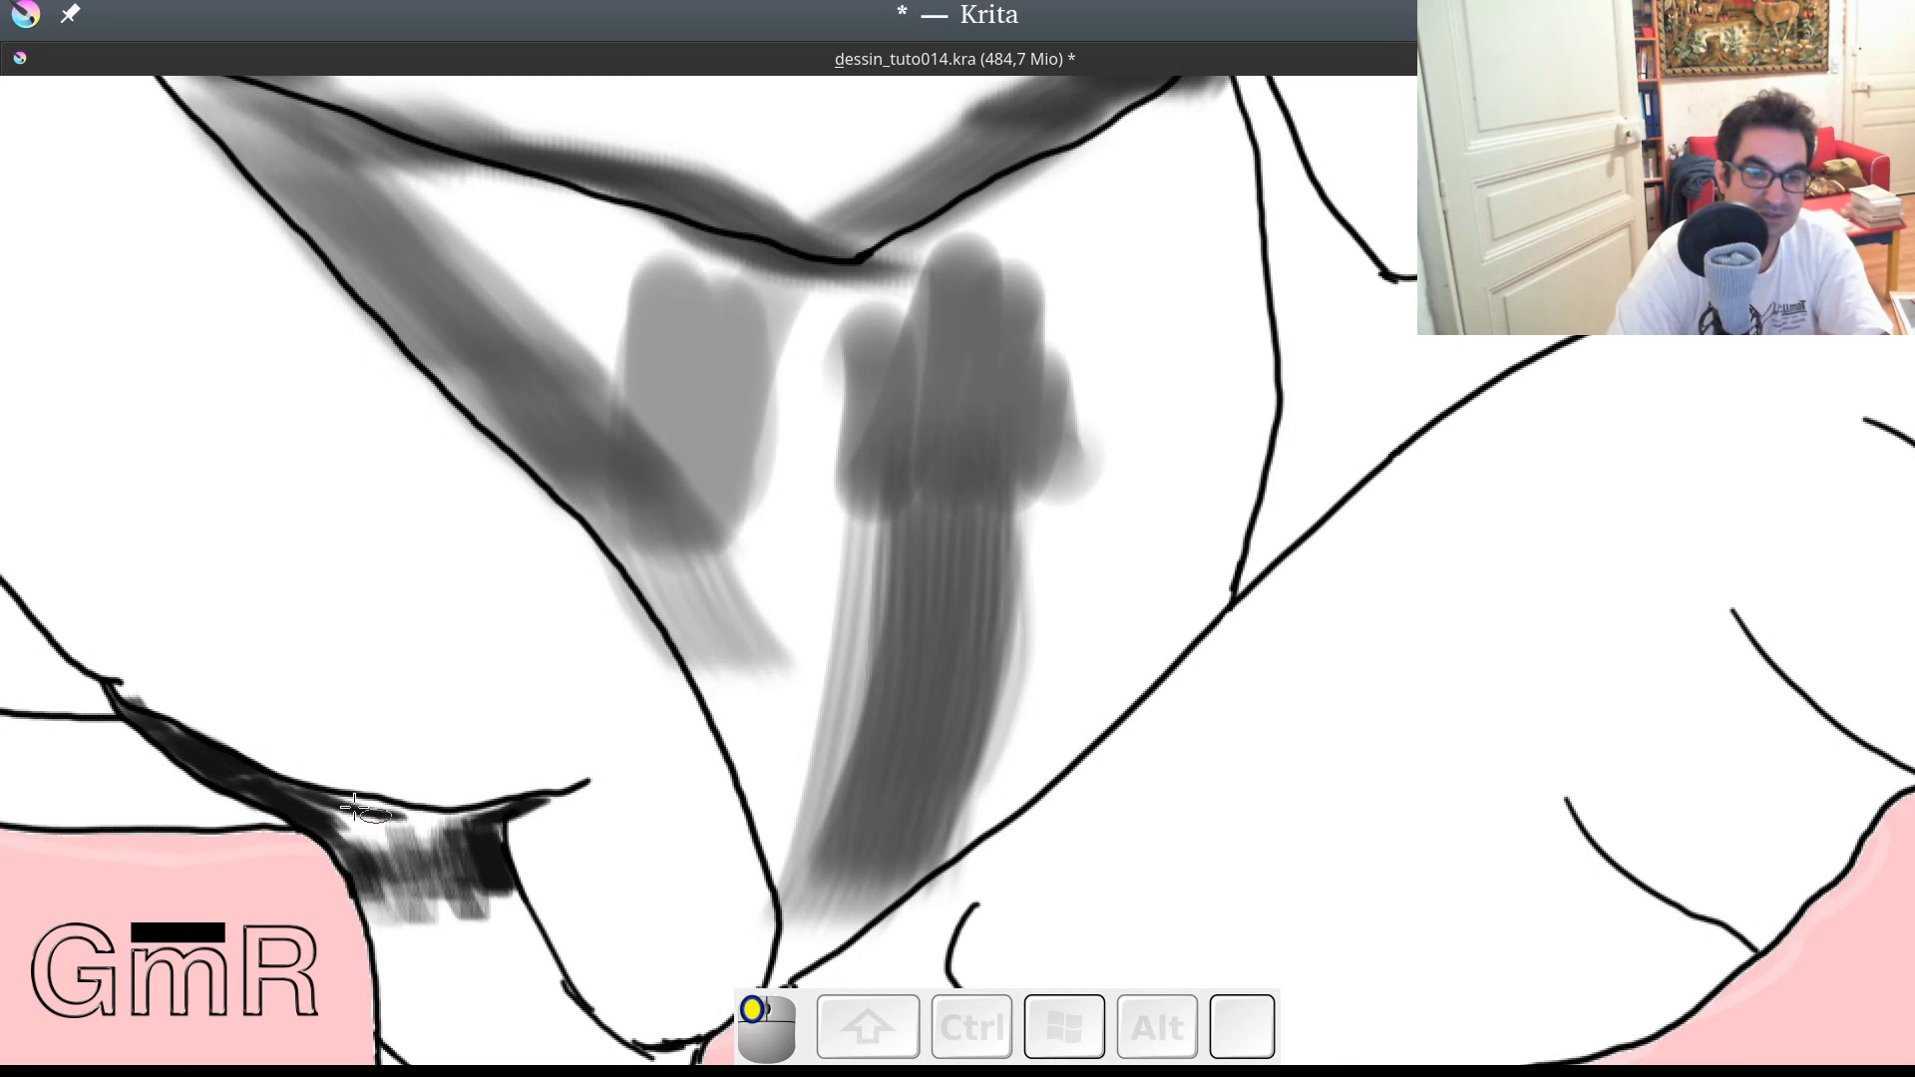
# Step: Fill the top of the stem directly beneath the petal edge with solid near-black, covering the white gaps
pyautogui.moveTo(355, 808); pyautogui.dragTo(437, 818)
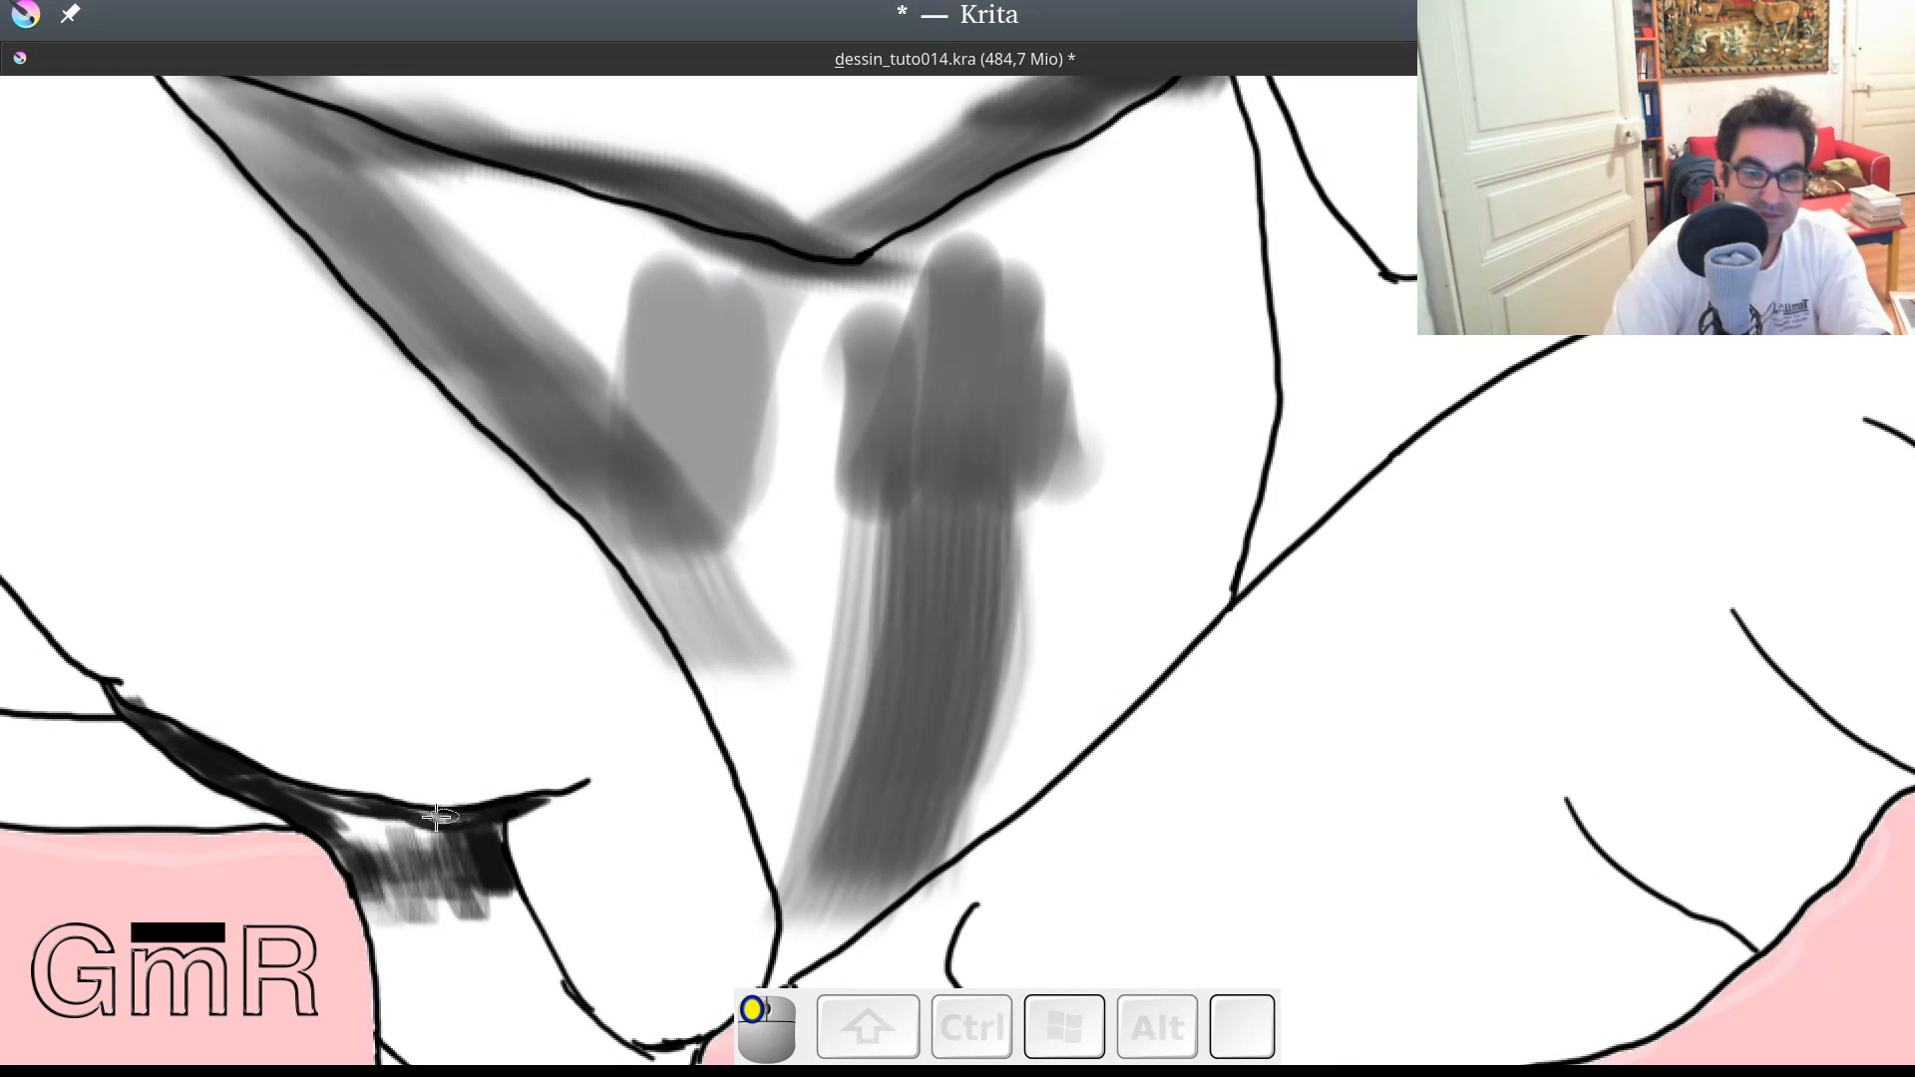
pyautogui.moveTo(437, 818)
pyautogui.mouseDown()
pyautogui.moveTo(469, 838)
pyautogui.moveTo(444, 844)
pyautogui.mouseUp()
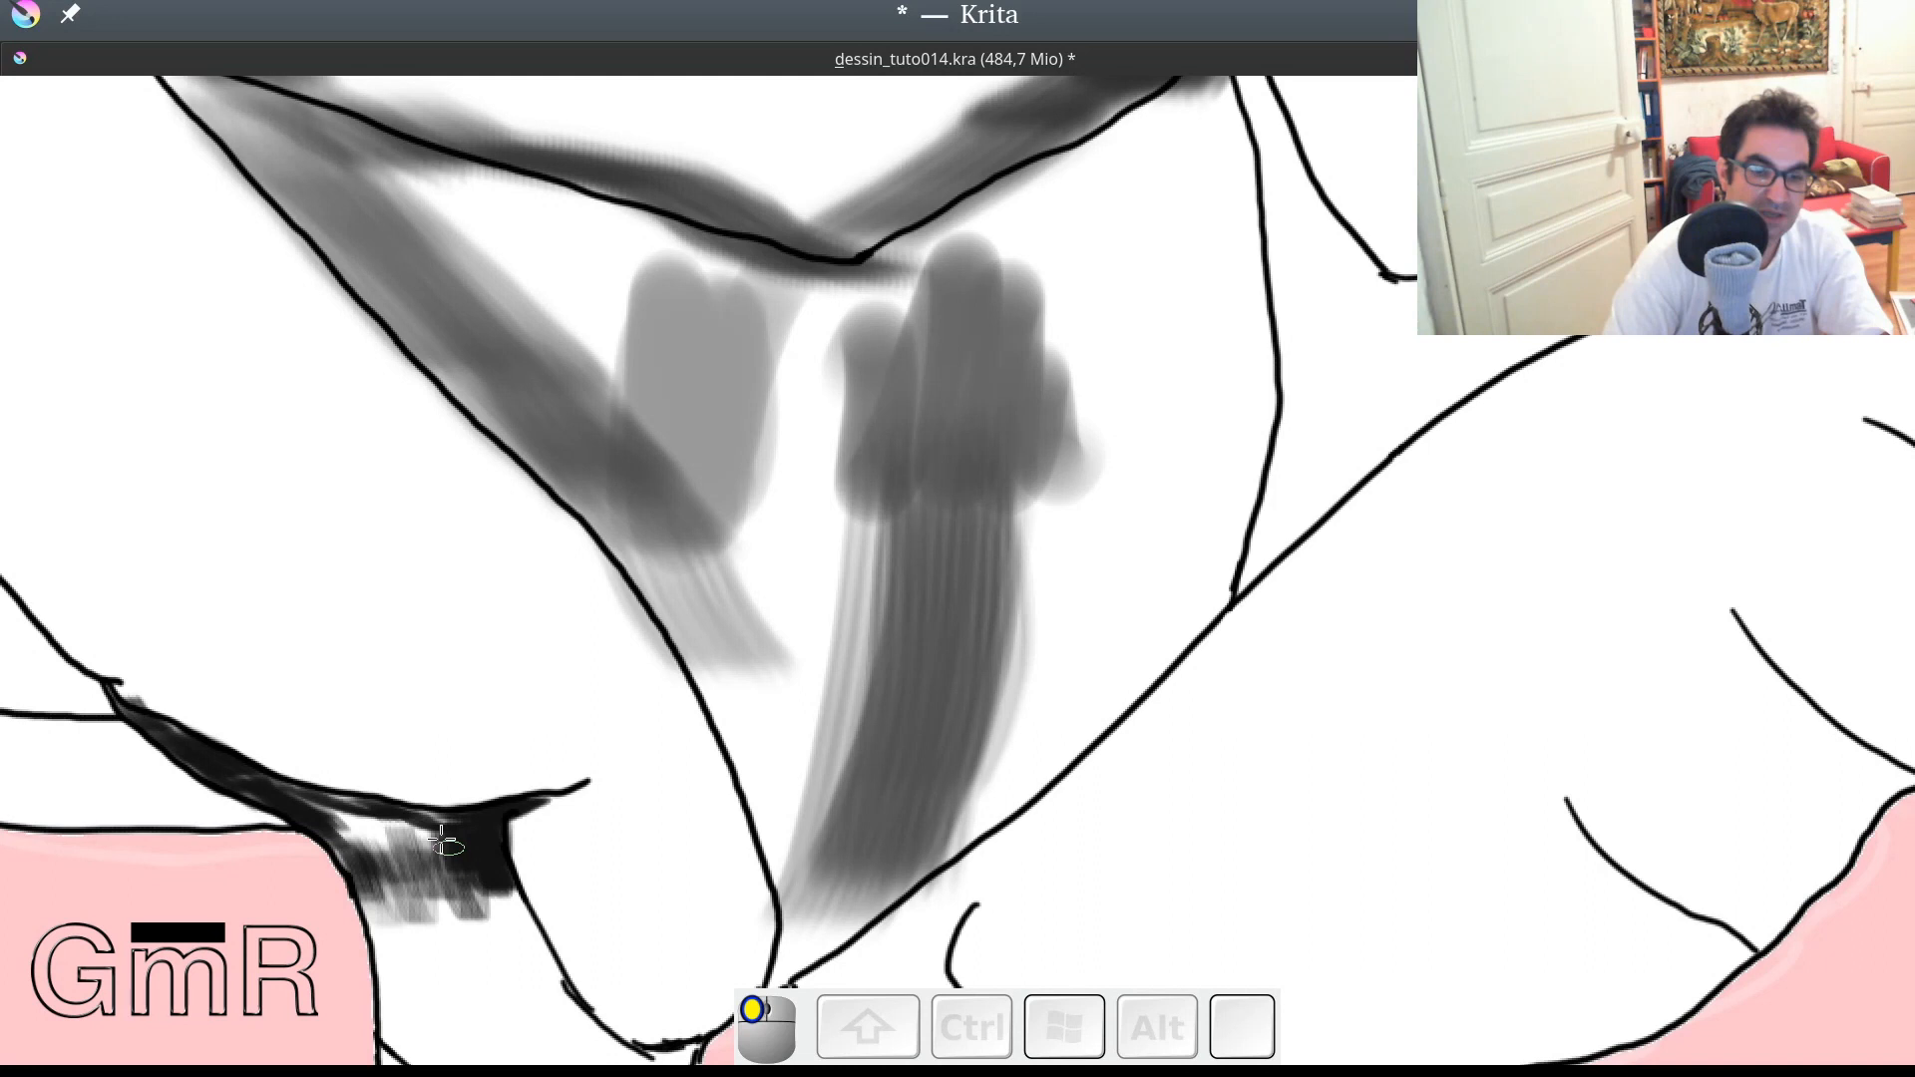
pyautogui.moveTo(442, 843); pyautogui.dragTo(404, 844)
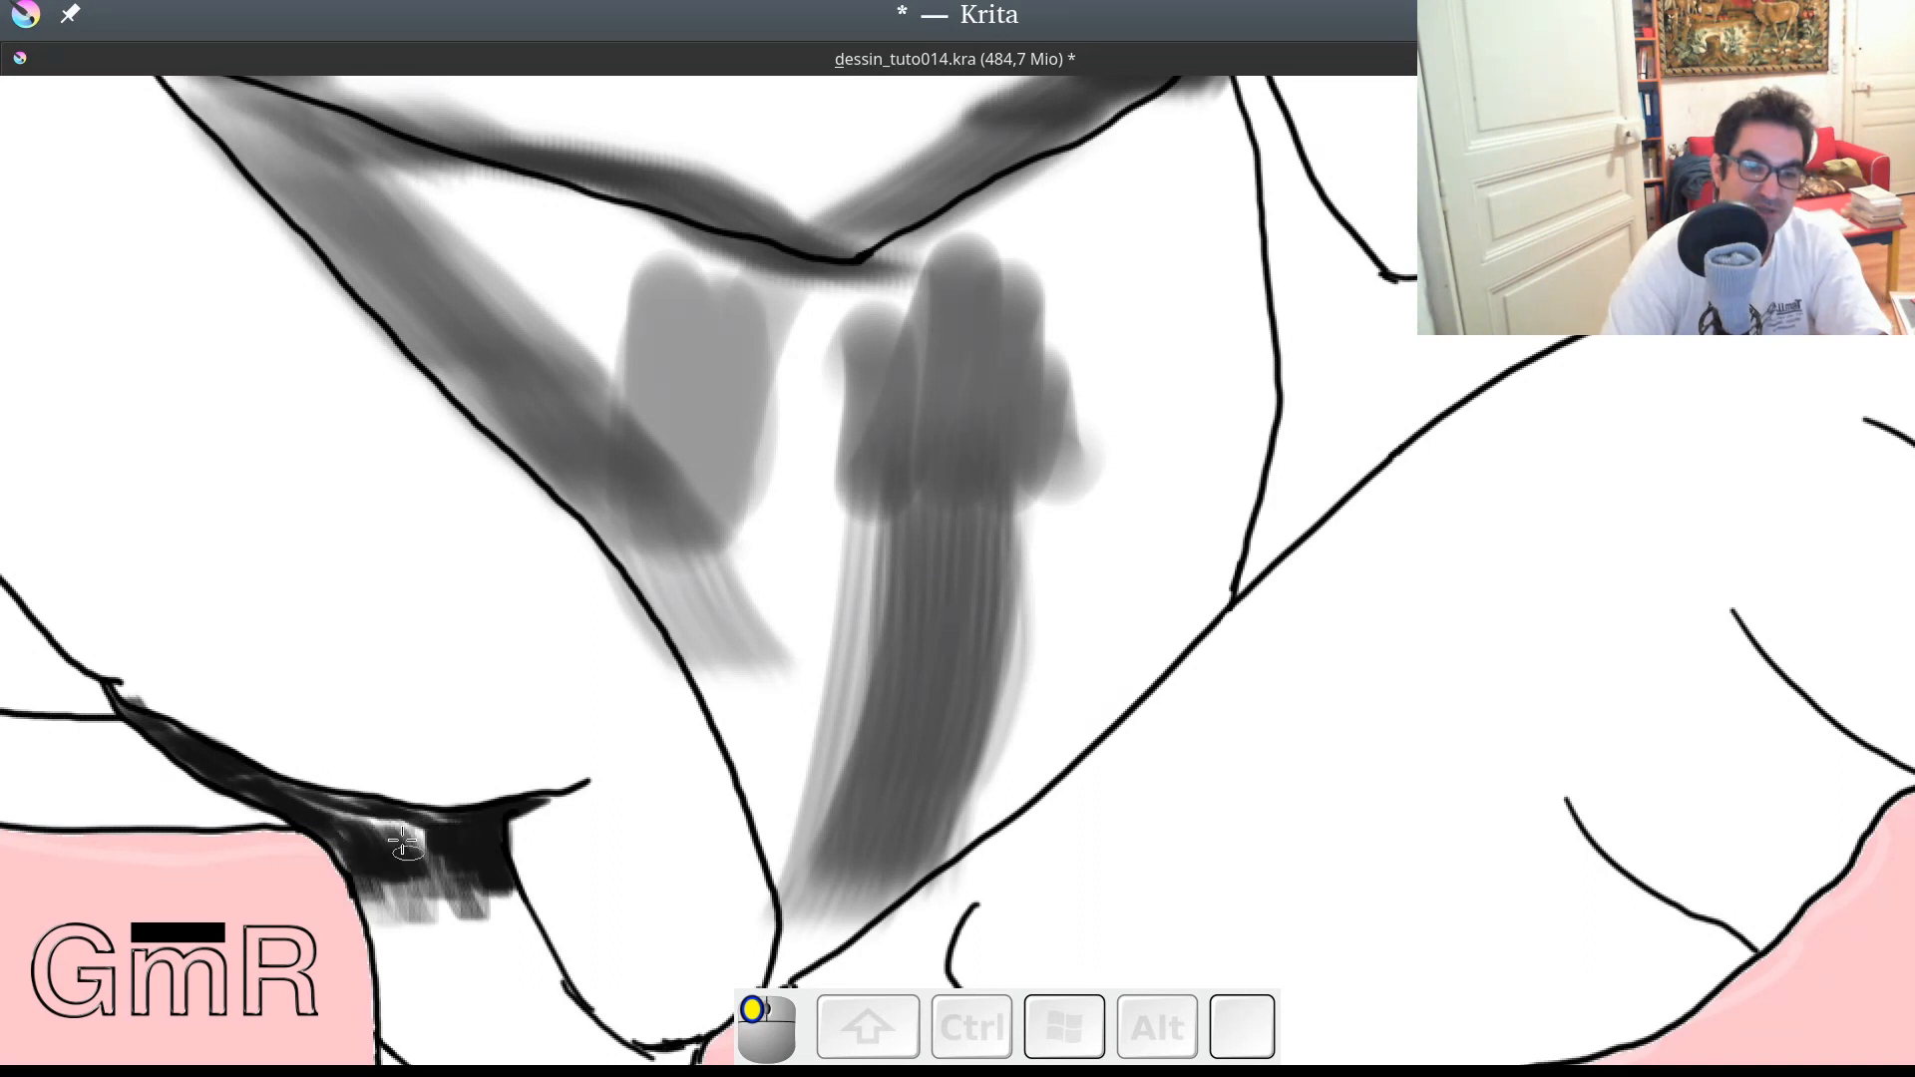
pyautogui.moveTo(404, 844)
pyautogui.mouseDown()
pyautogui.moveTo(392, 820)
pyautogui.moveTo(342, 848)
pyautogui.mouseUp()
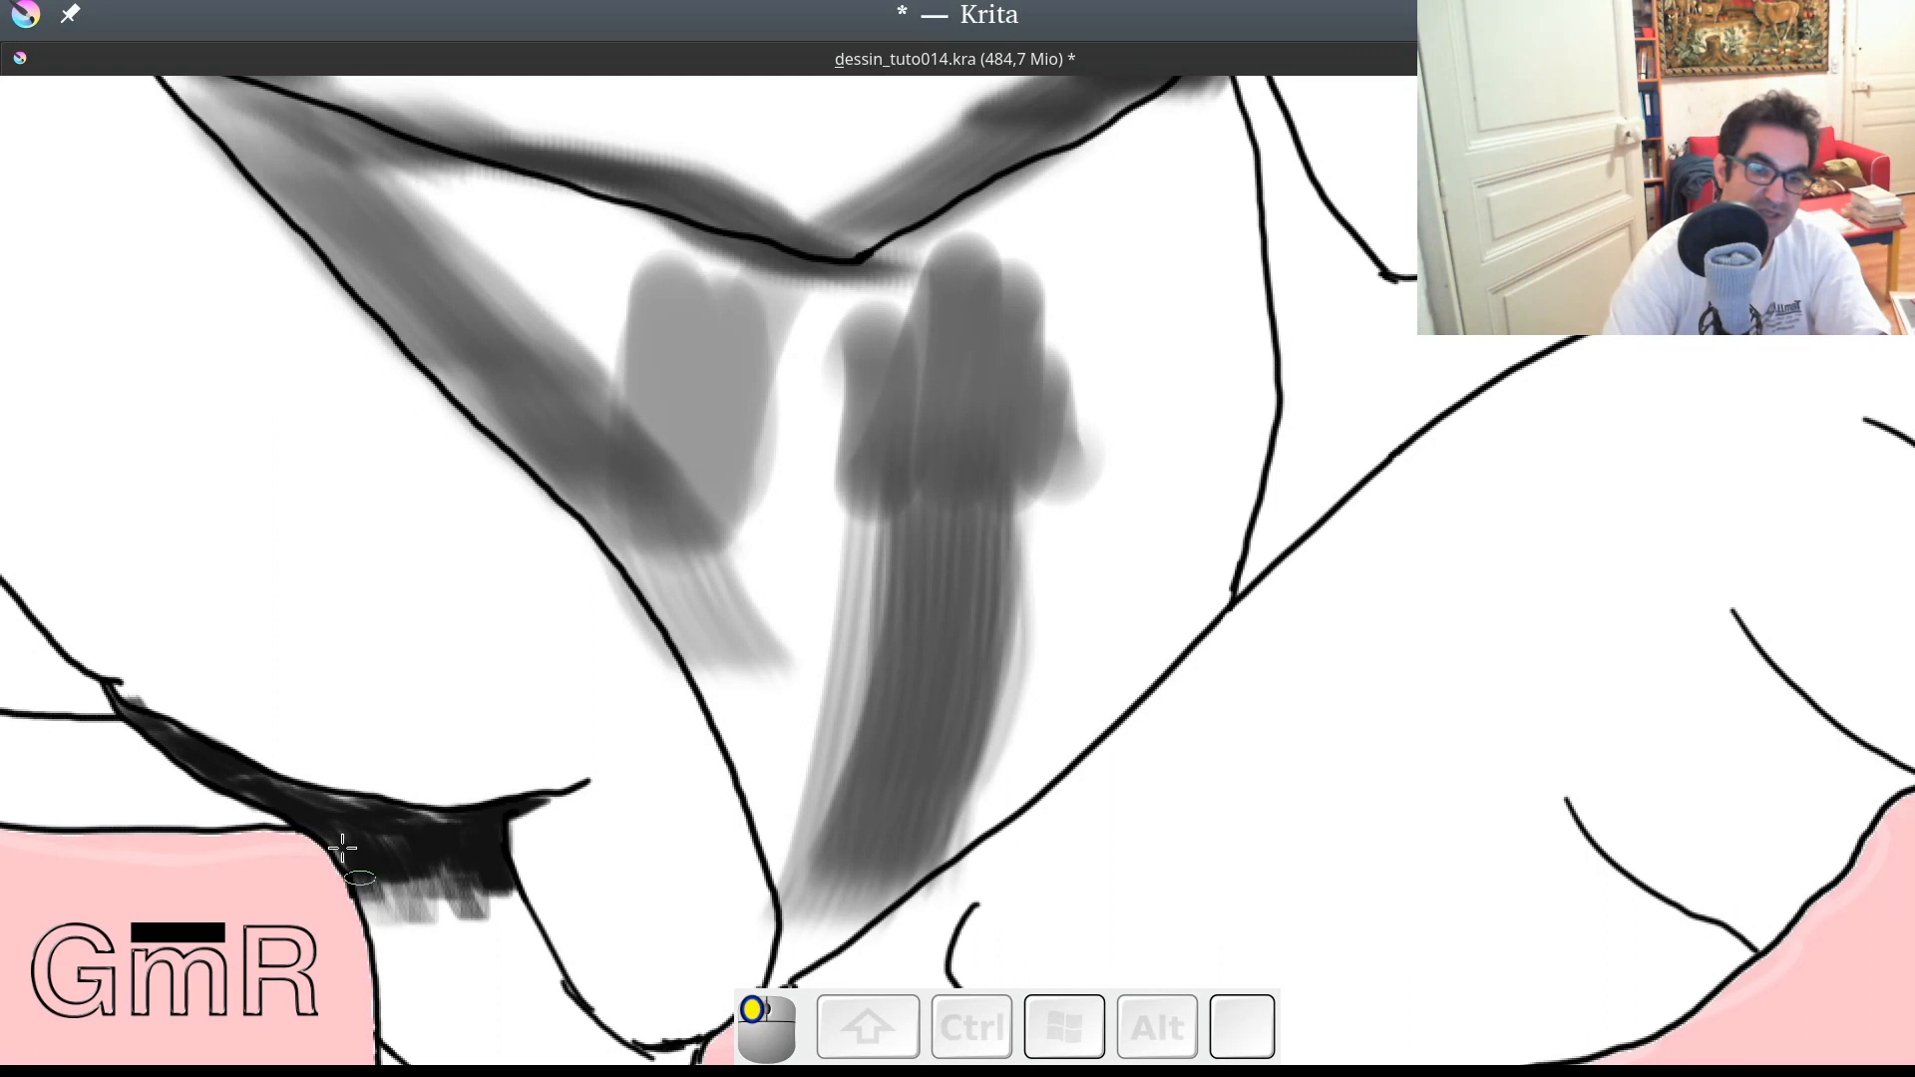
pyautogui.moveTo(342, 848); pyautogui.dragTo(315, 798)
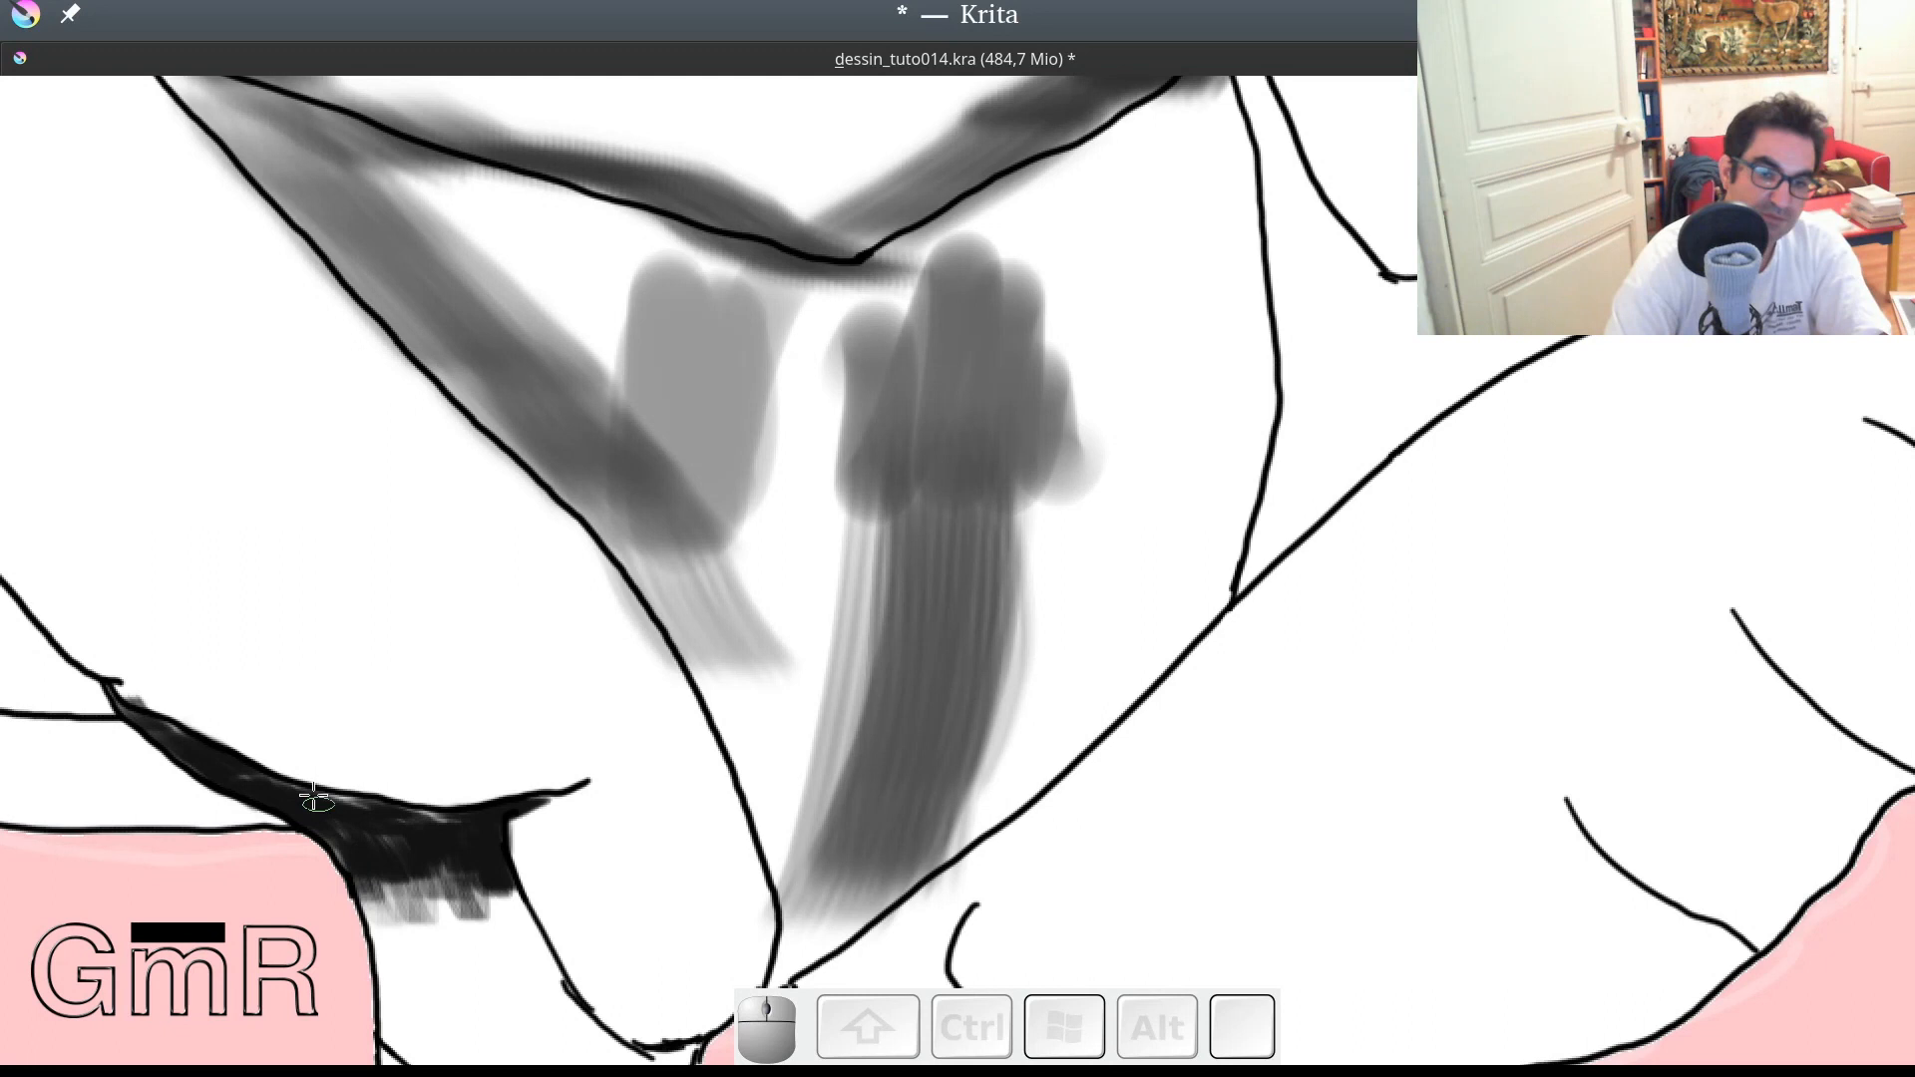
# Step: Streak grey down the upper stem from the black shadow, along the rolled petal's edge and the stem's left side
pyautogui.moveTo(315, 798)
pyautogui.mouseDown()
pyautogui.moveTo(518, 908)
pyautogui.moveTo(535, 967)
pyautogui.mouseUp()
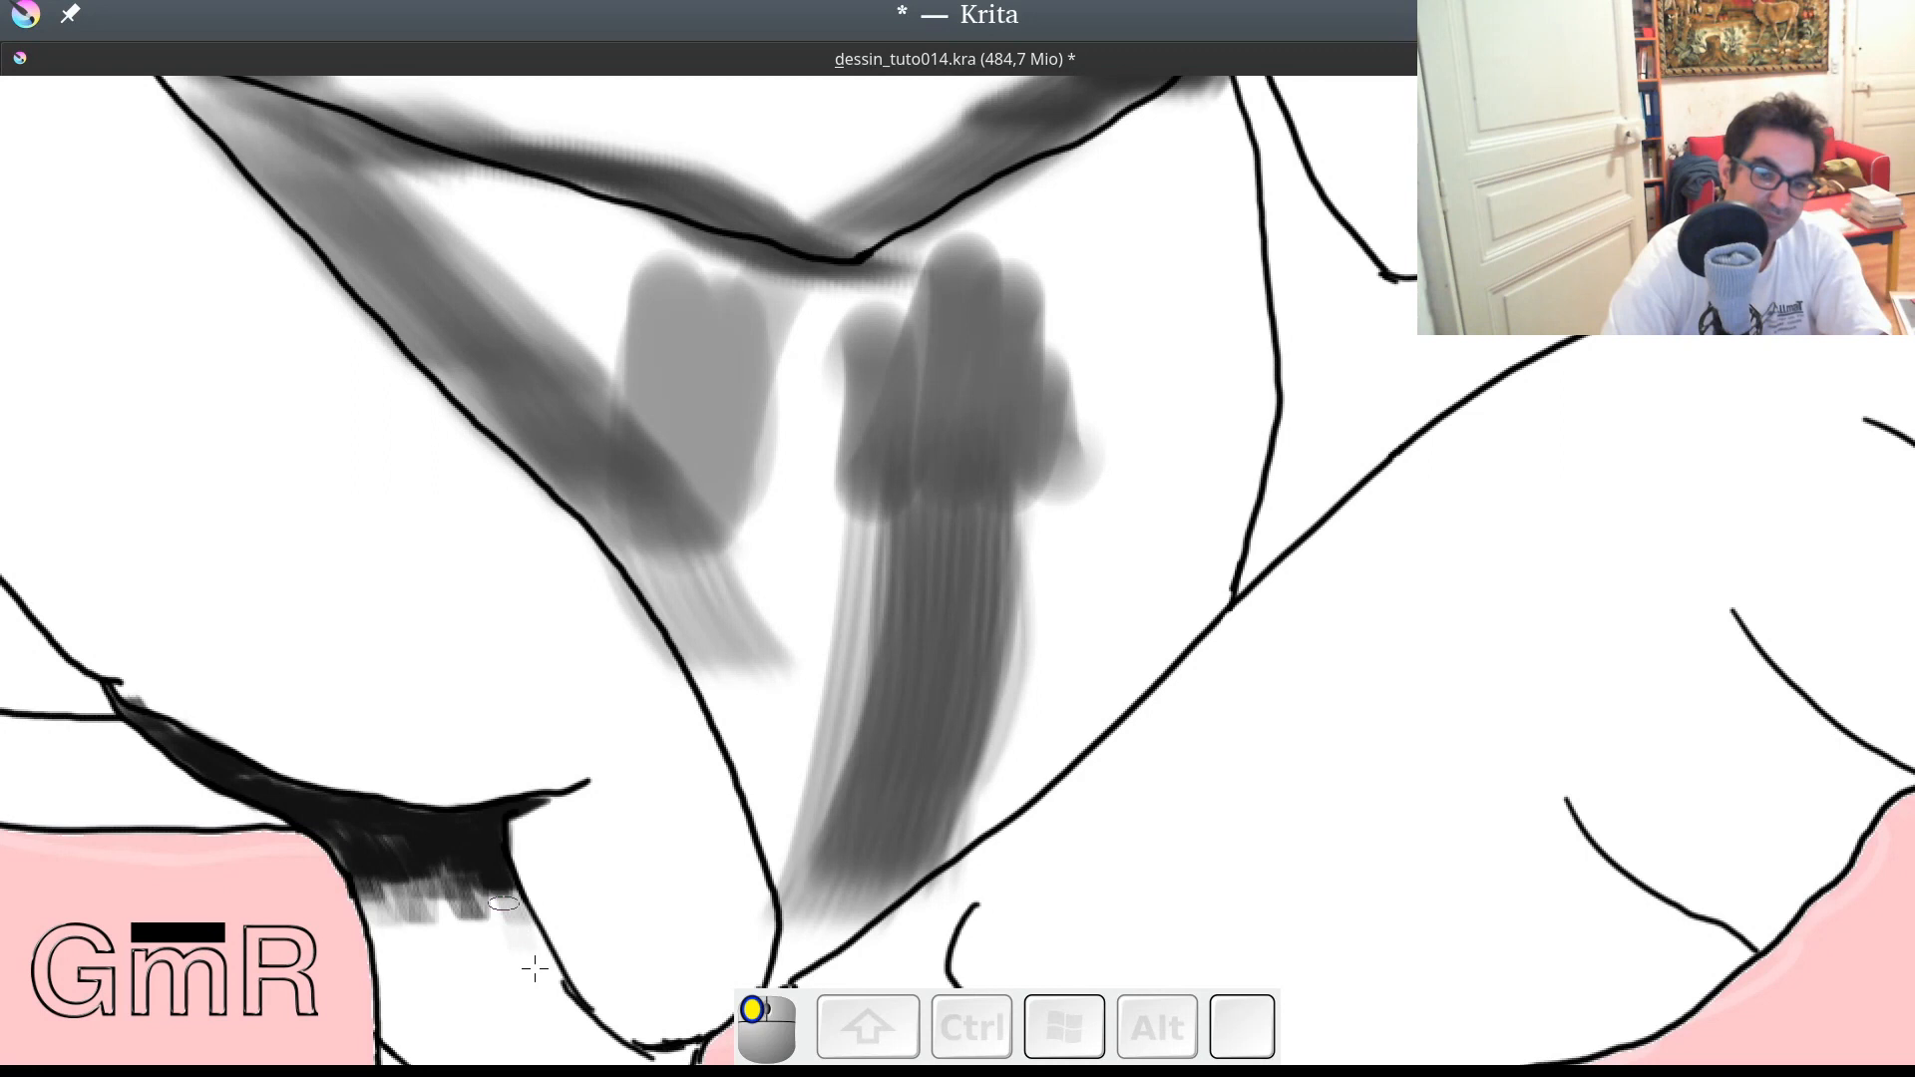
pyautogui.moveTo(535, 968); pyautogui.dragTo(544, 979)
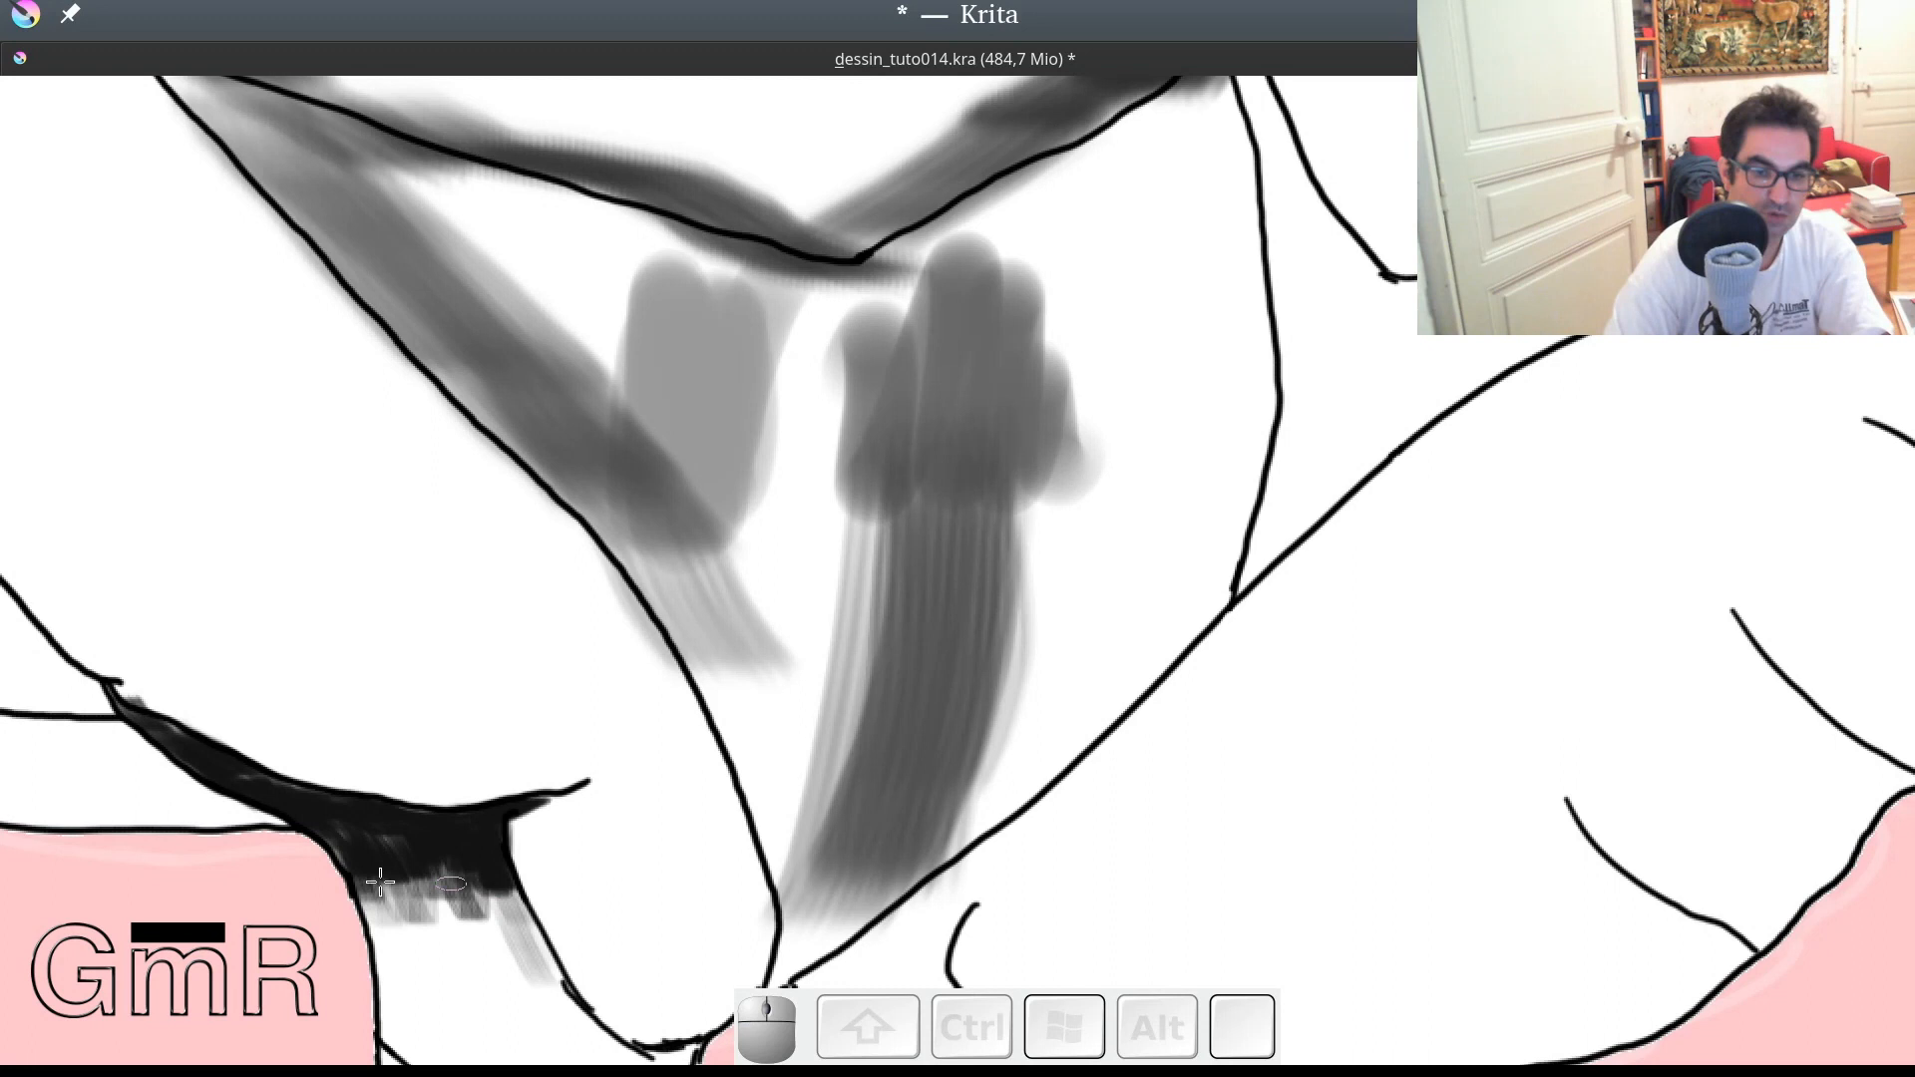
pyautogui.moveTo(380, 882)
pyautogui.mouseDown()
pyautogui.moveTo(469, 897)
pyautogui.moveTo(520, 965)
pyautogui.moveTo(528, 943)
pyautogui.mouseUp()
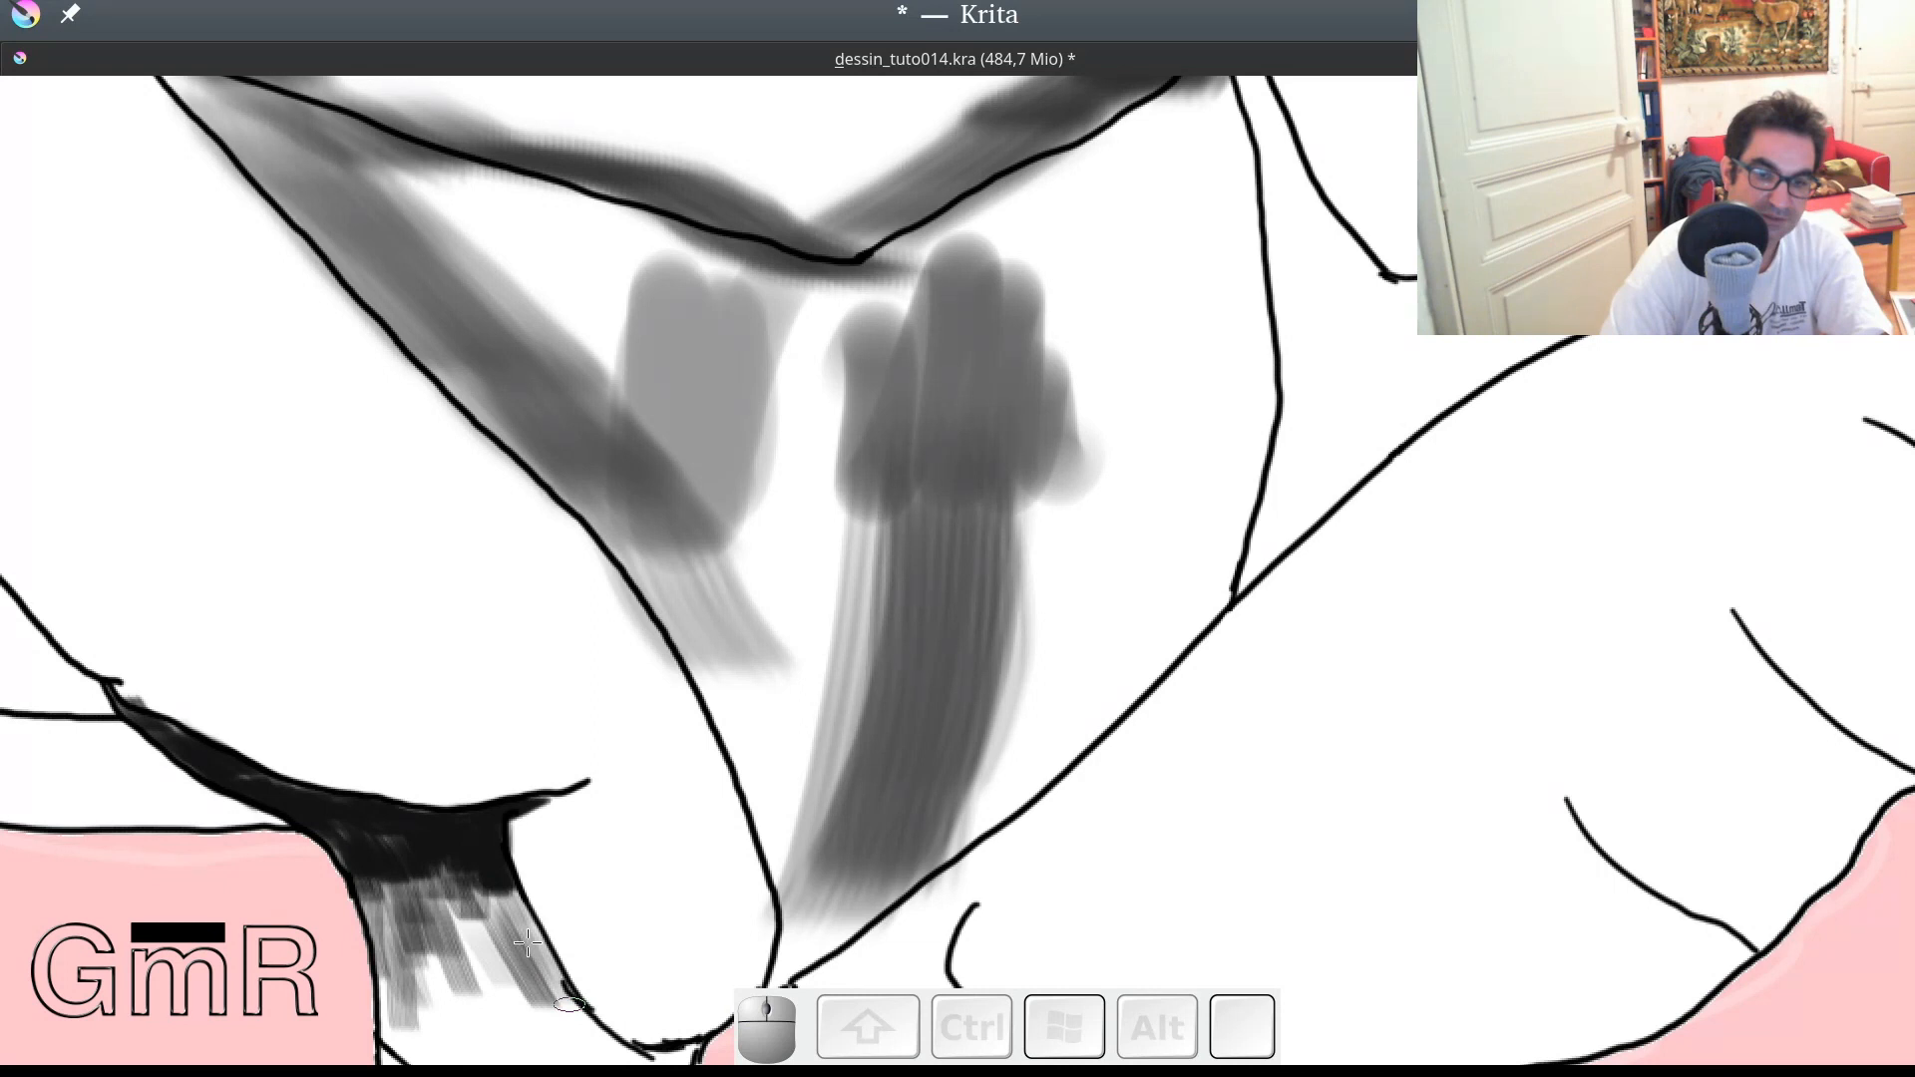
pyautogui.press('2')
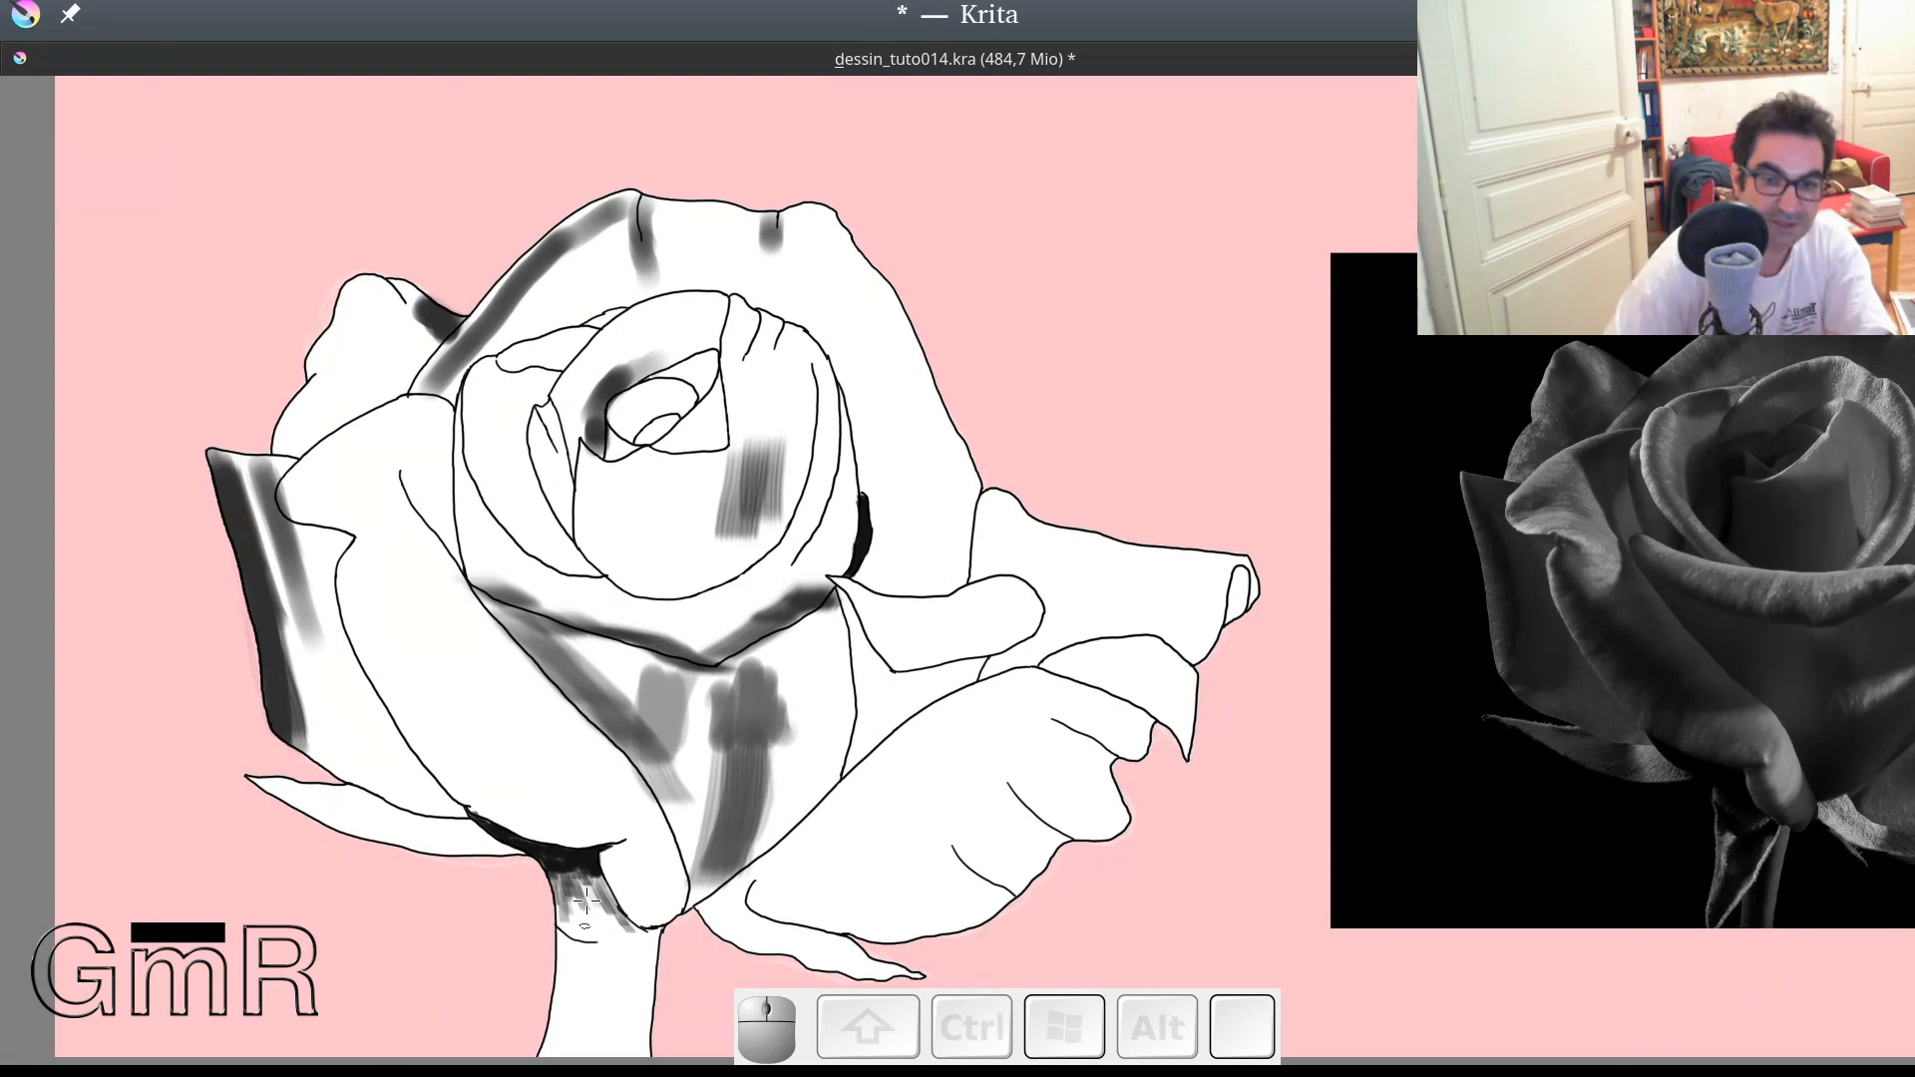
pyautogui.moveTo(578, 911); pyautogui.dragTo(576, 957)
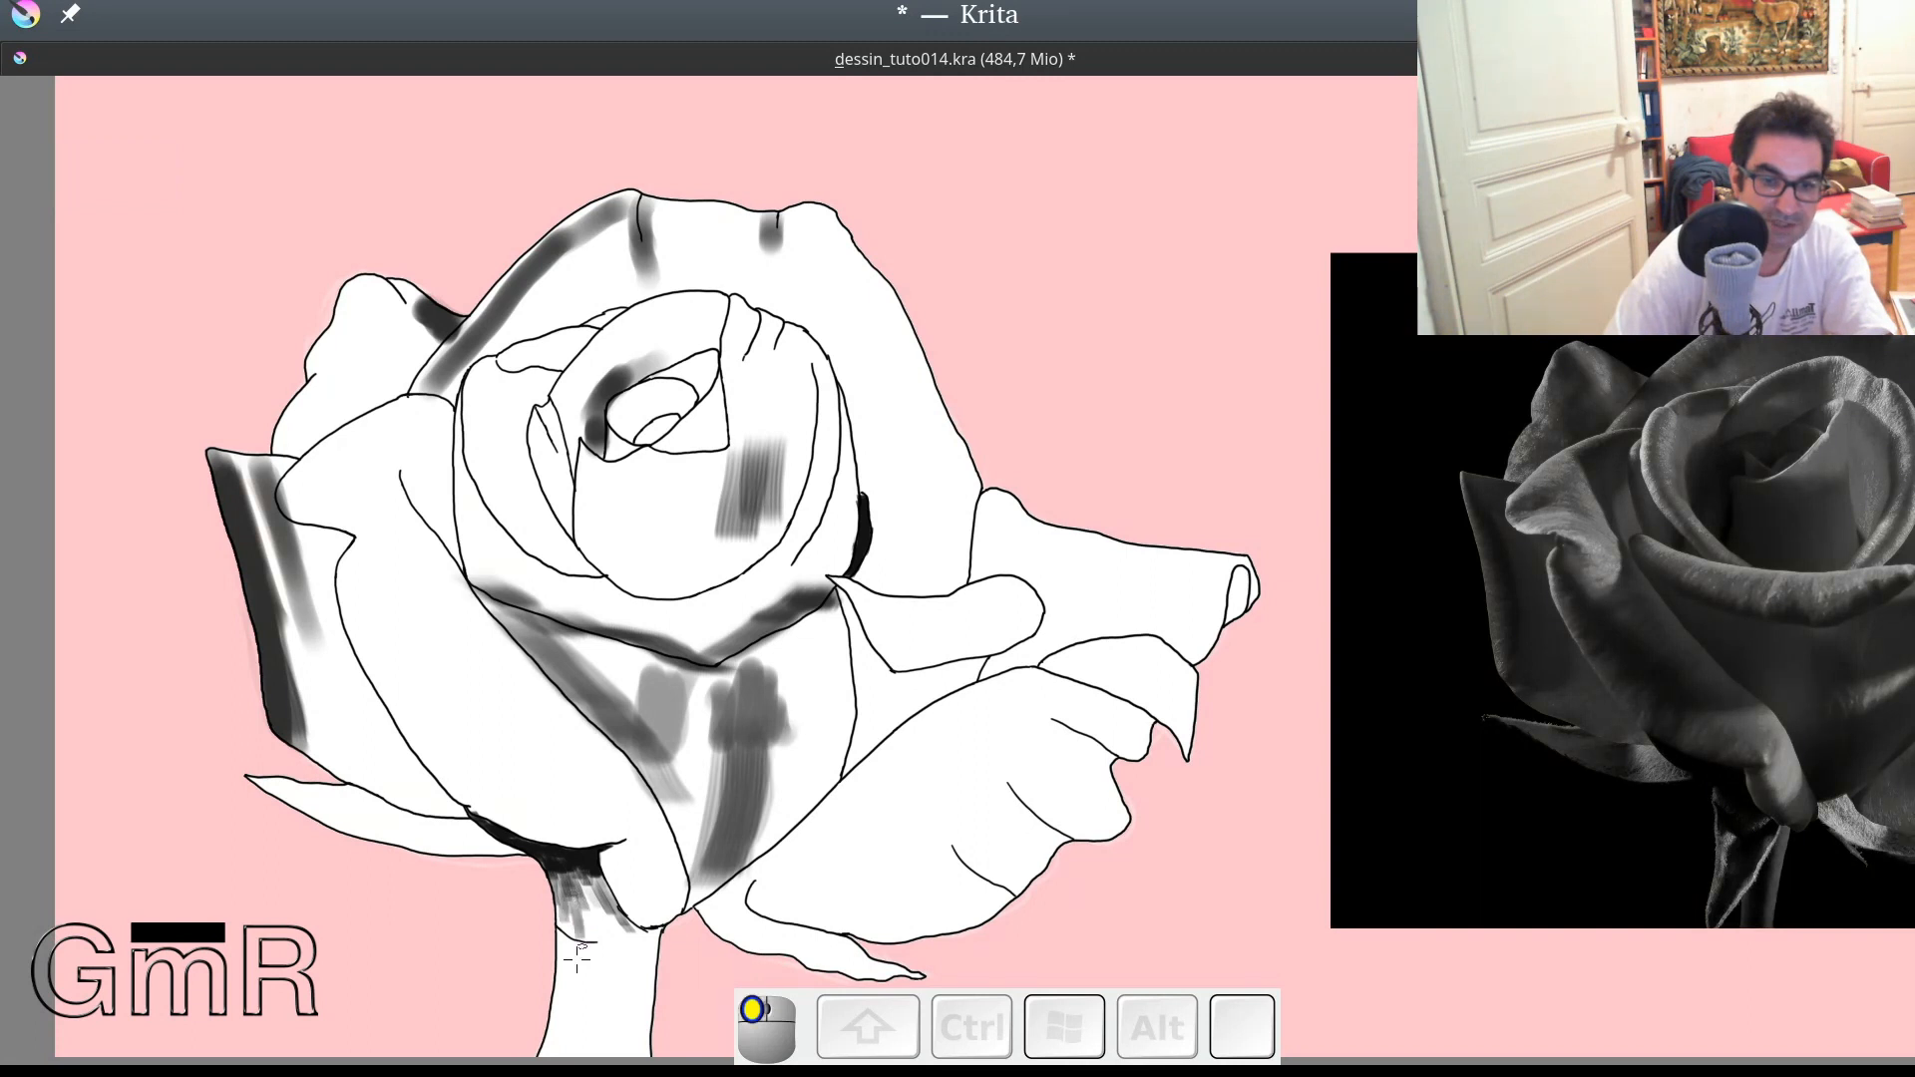
# Step: Try to shade the lower stem with lengthwise dark grey strokes using a larger brush
pyautogui.moveTo(577, 957); pyautogui.dragTo(605, 955)
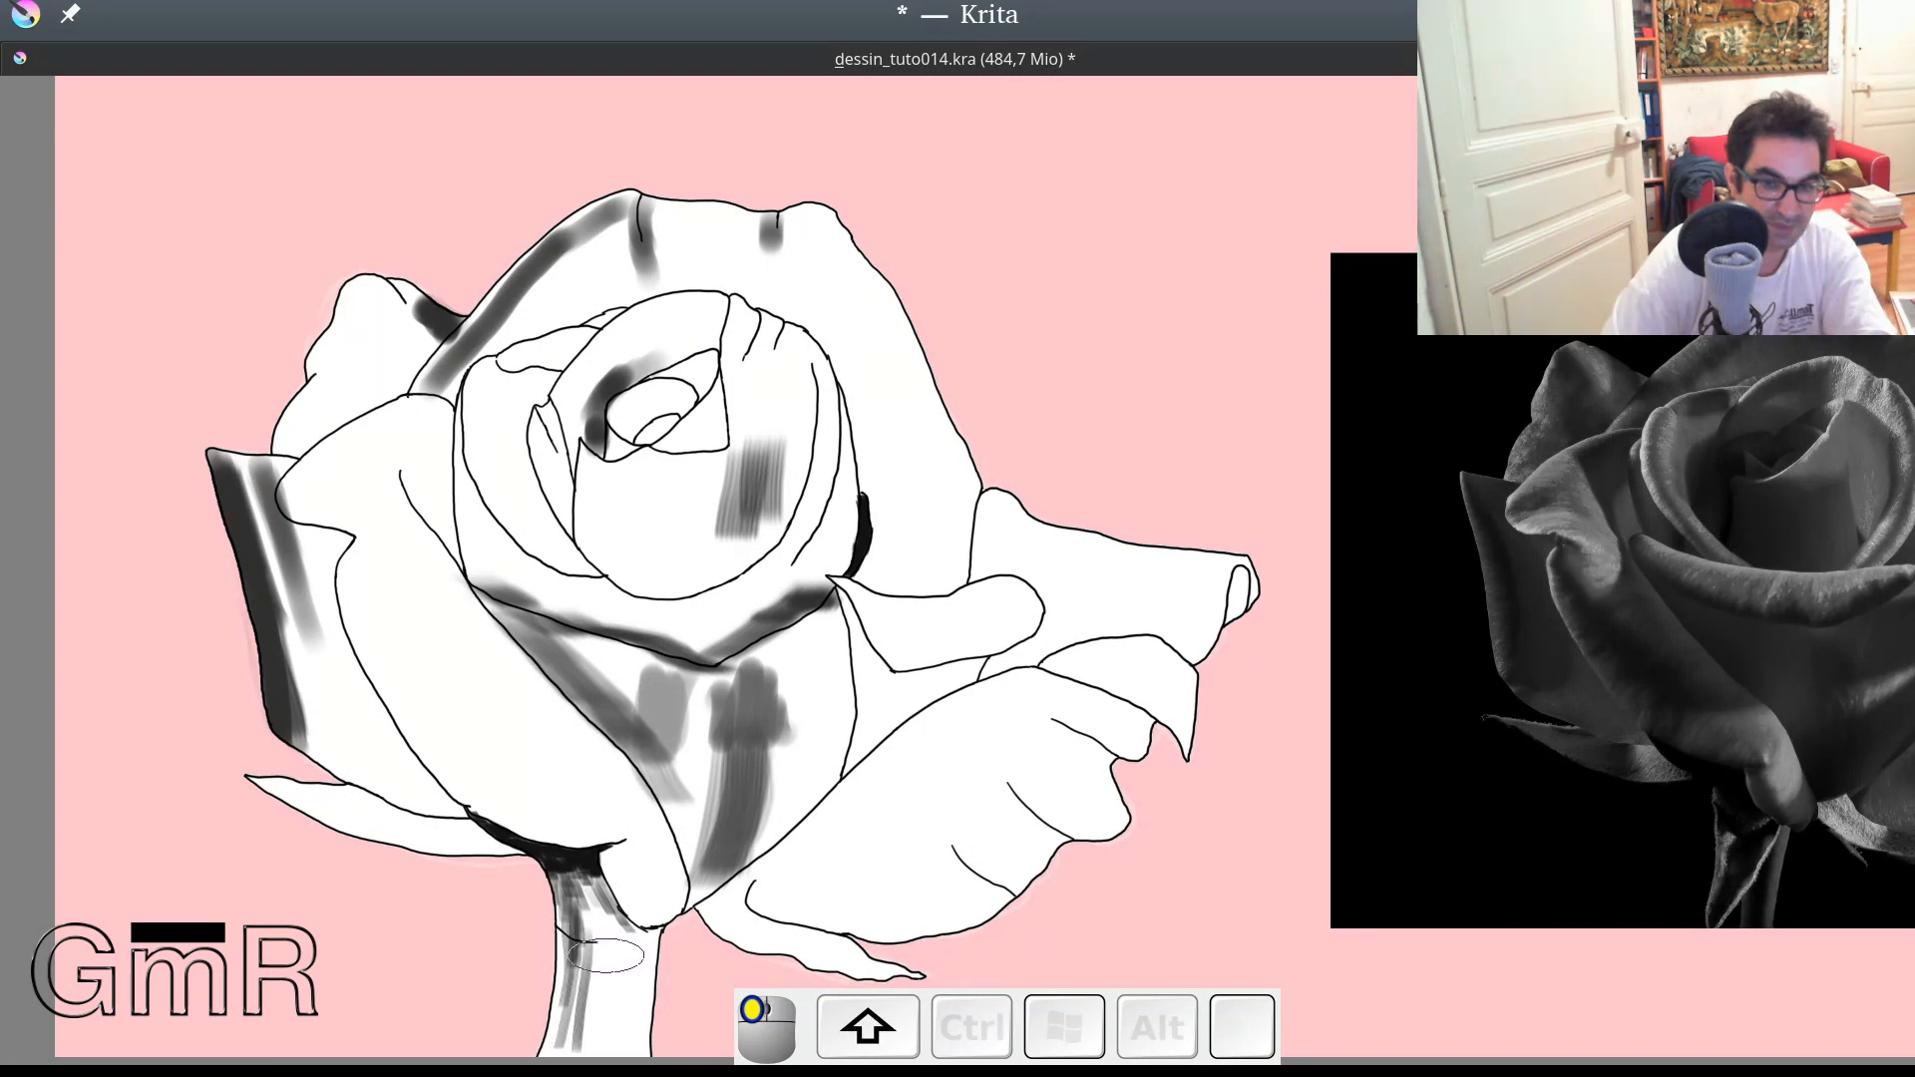
pyautogui.moveTo(606, 956)
pyautogui.mouseDown()
pyautogui.moveTo(591, 904)
pyautogui.moveTo(612, 943)
pyautogui.mouseUp()
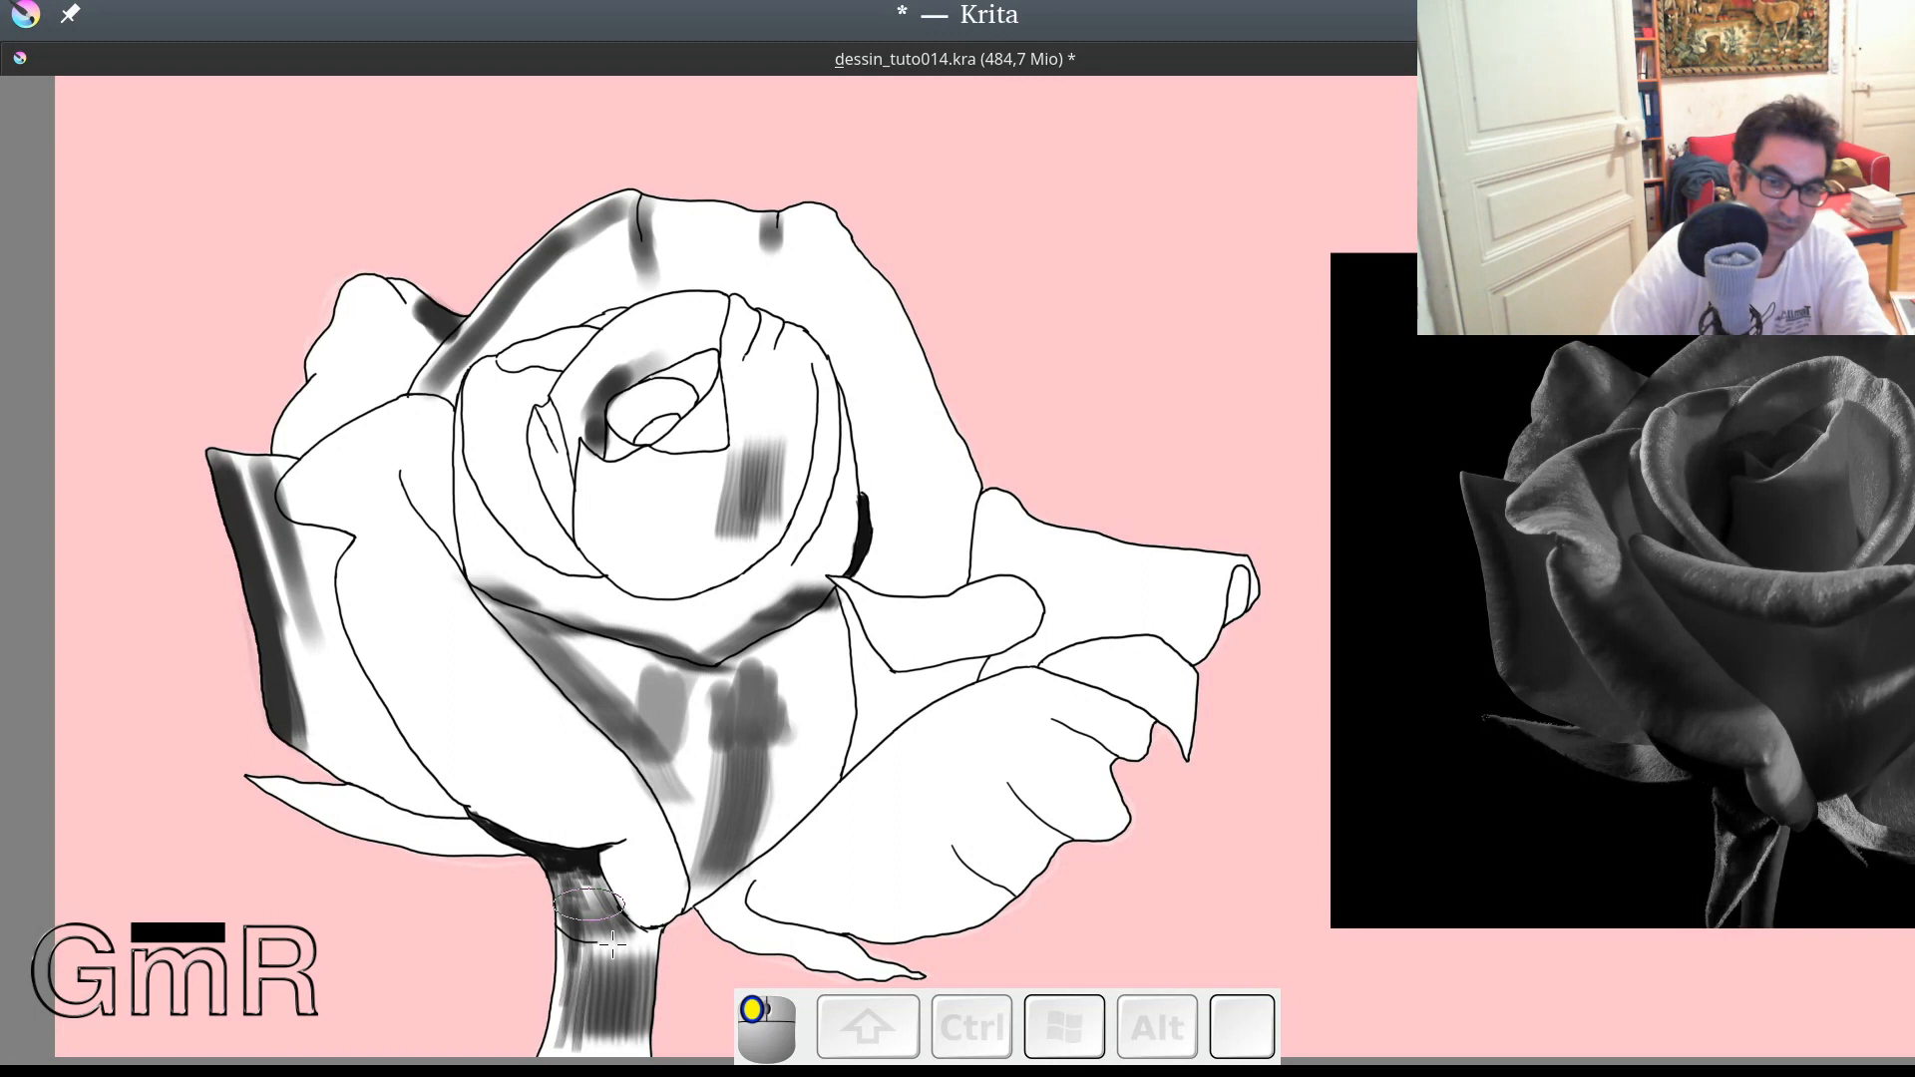
pyautogui.moveTo(611, 944); pyautogui.dragTo(604, 1032)
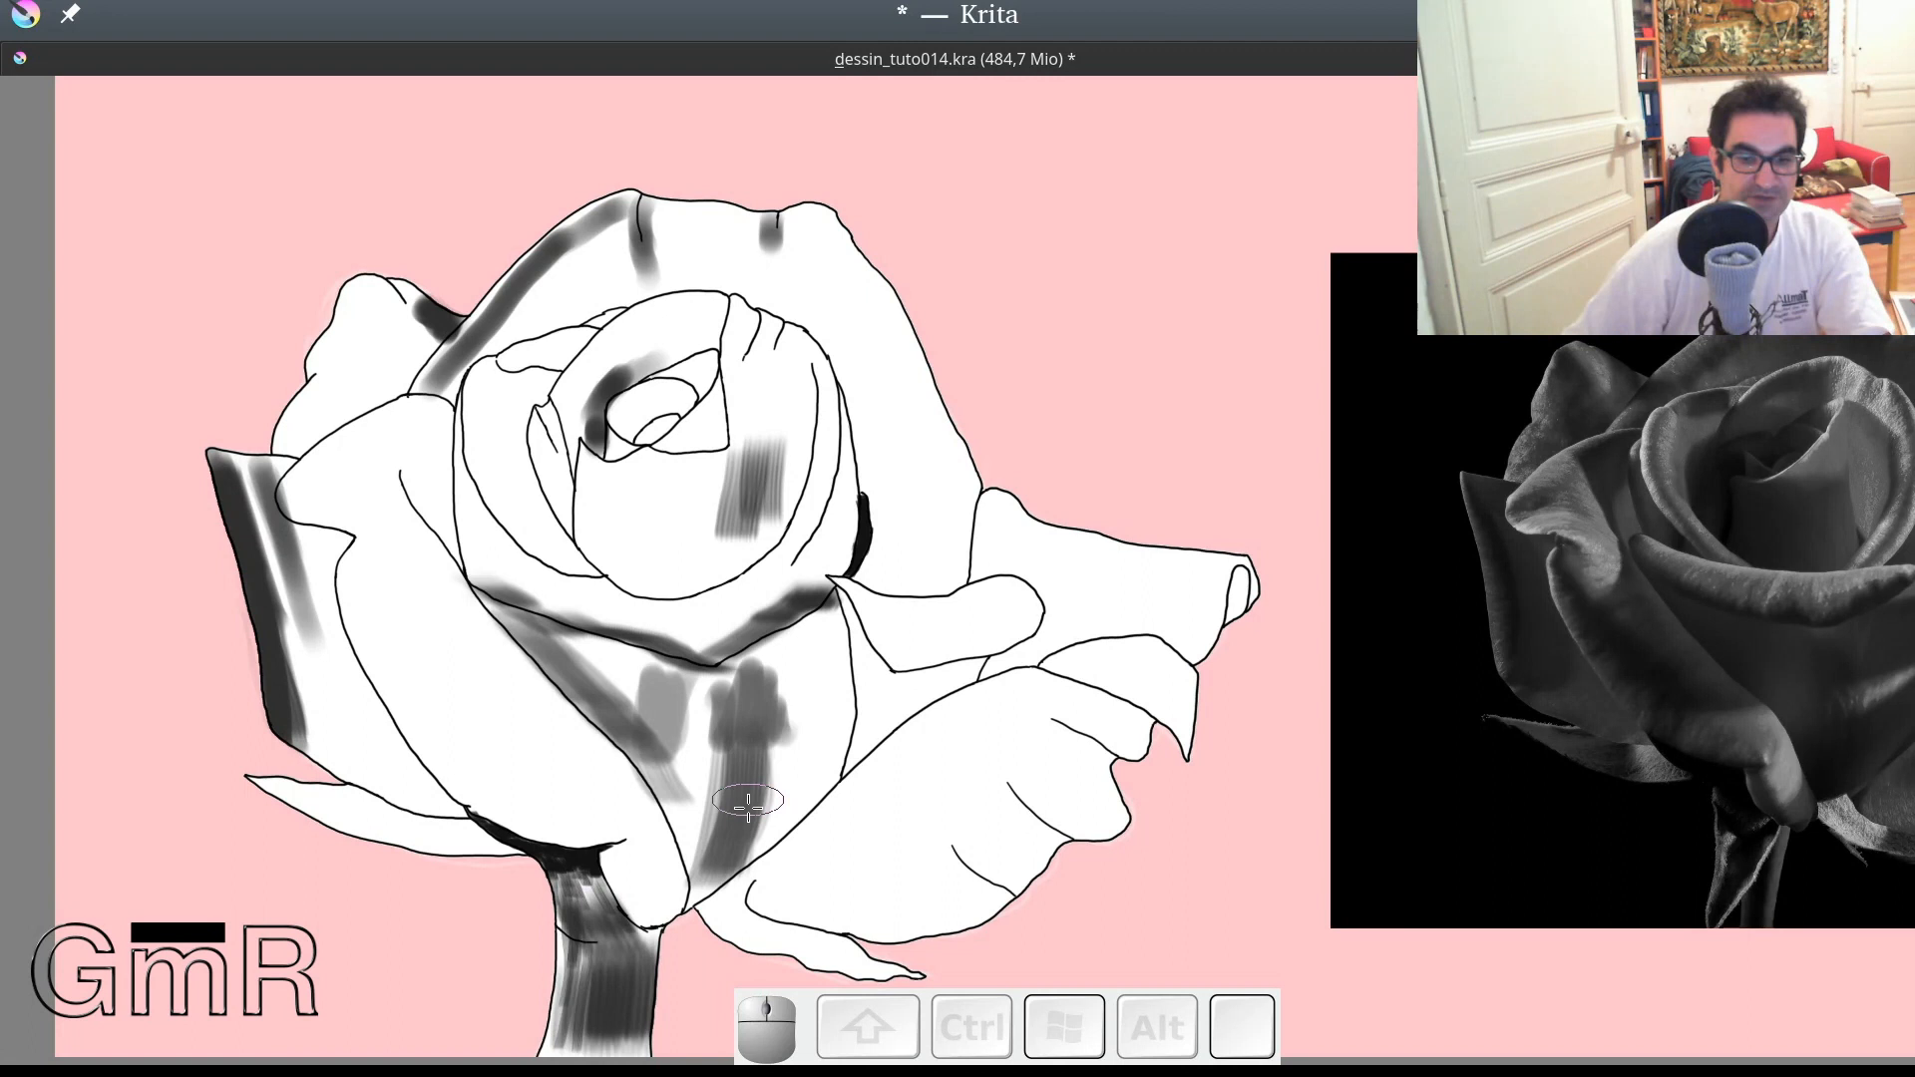
# Step: Undo the lengthwise strokes on the lower stem, keeping the short streaks below the black shadow
pyautogui.scroll(3, 748, 803)
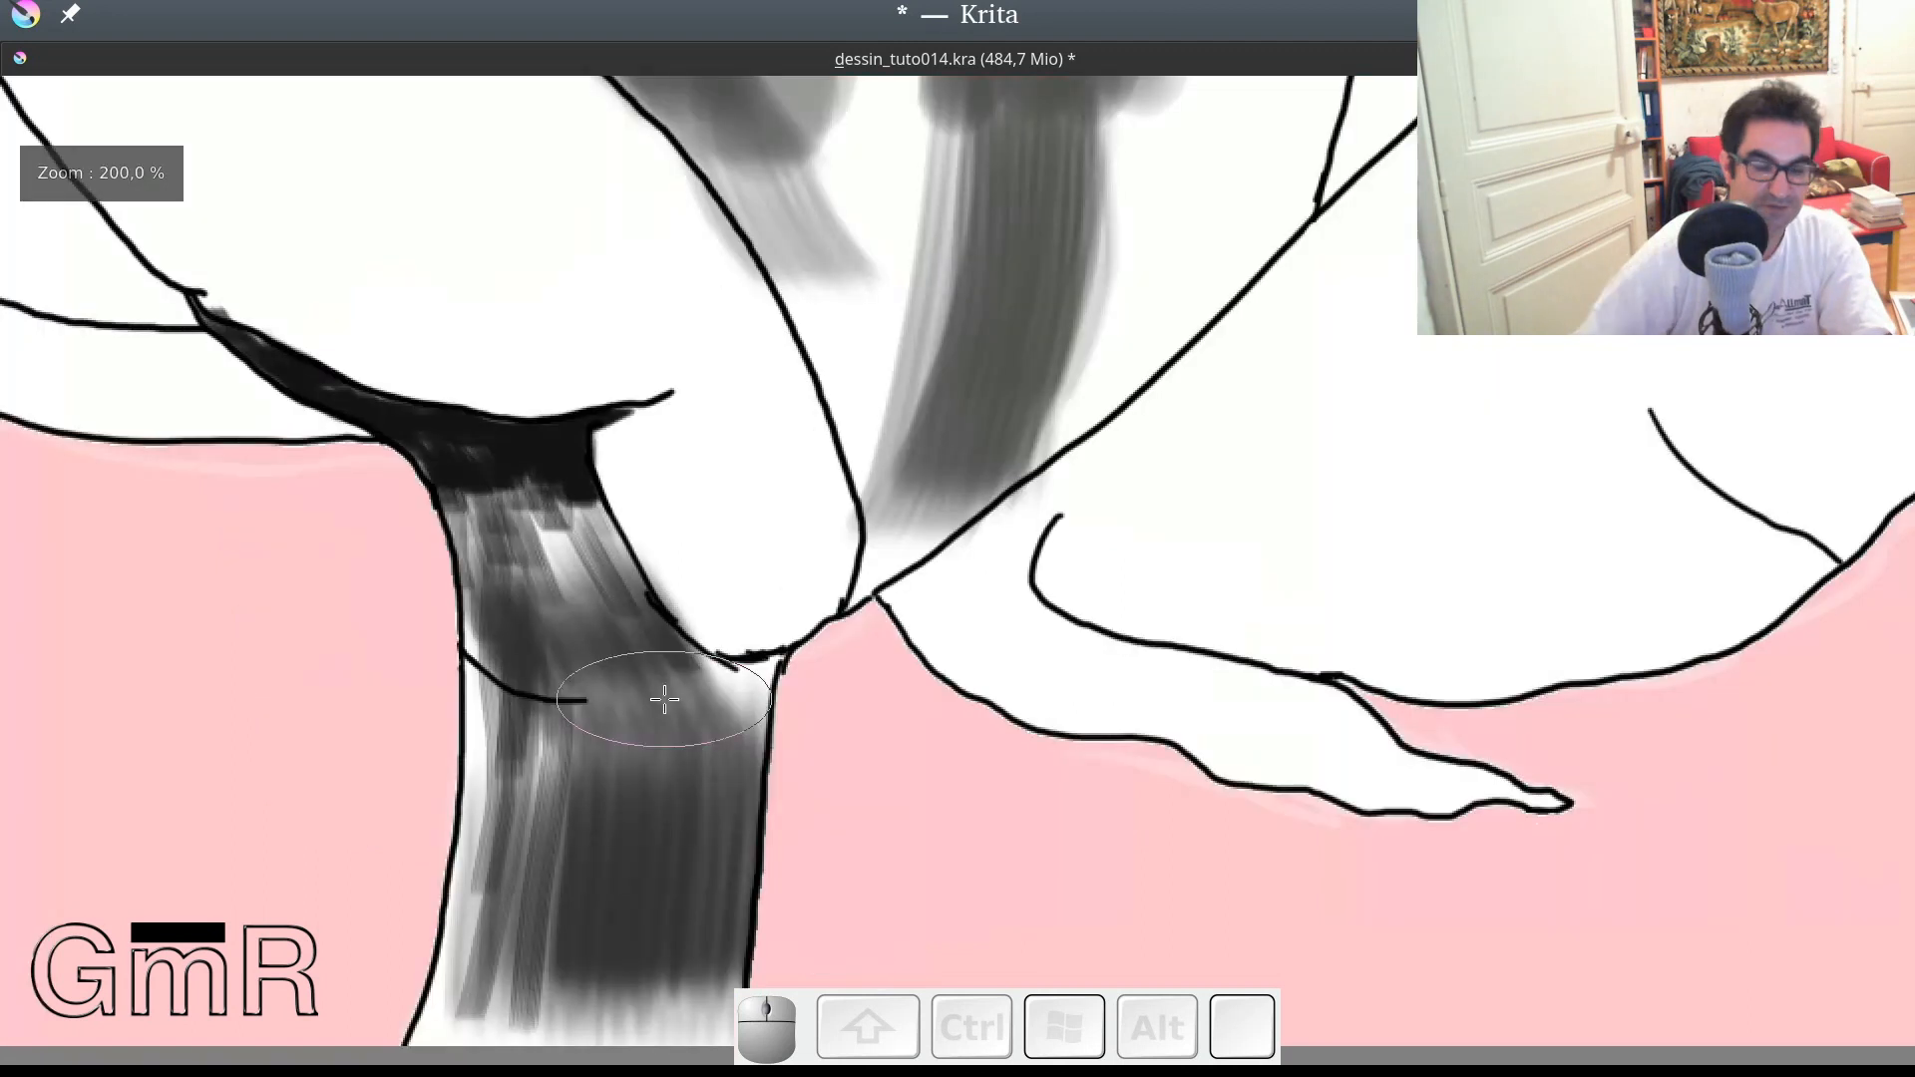
pyautogui.hotkey('ctrl', 'z')
pyautogui.hotkey('ctrl', 'z')
pyautogui.hotkey('ctrl', 'z')
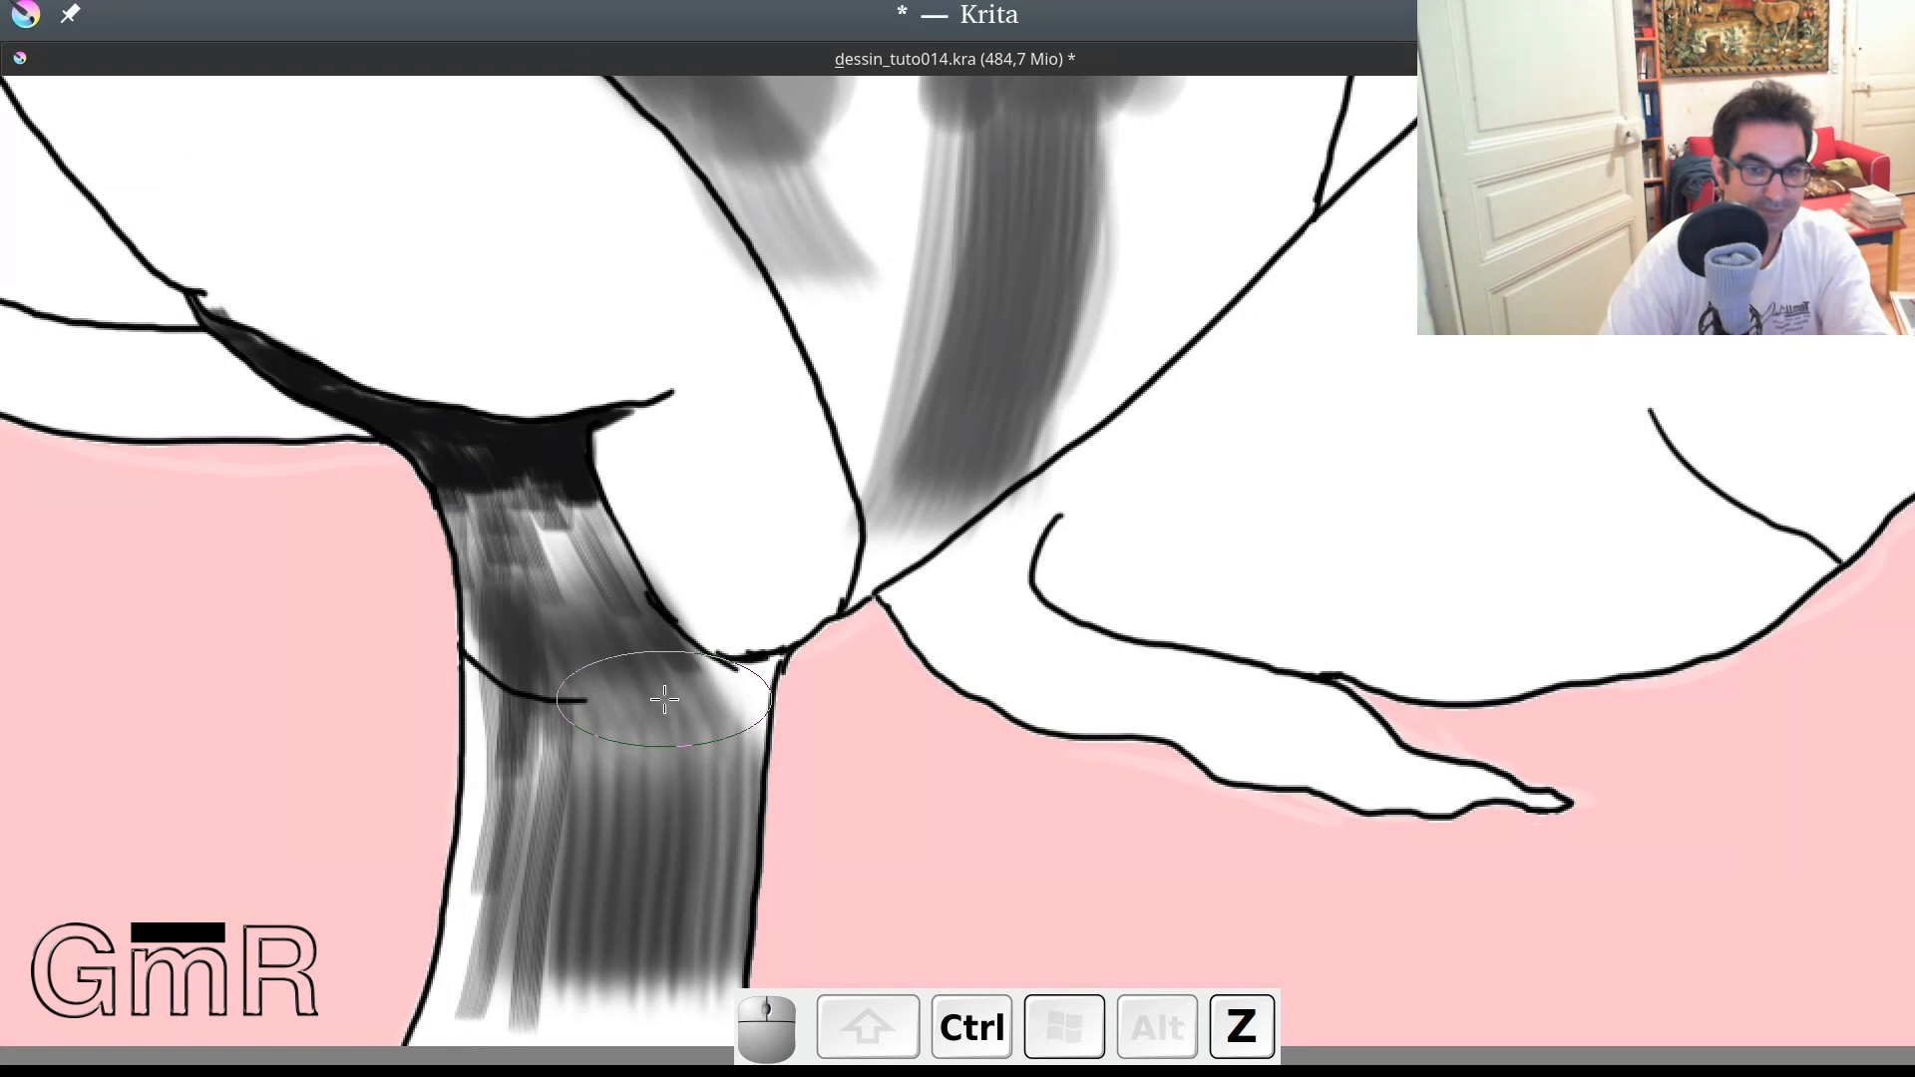
pyautogui.hotkey('ctrl', 'z')
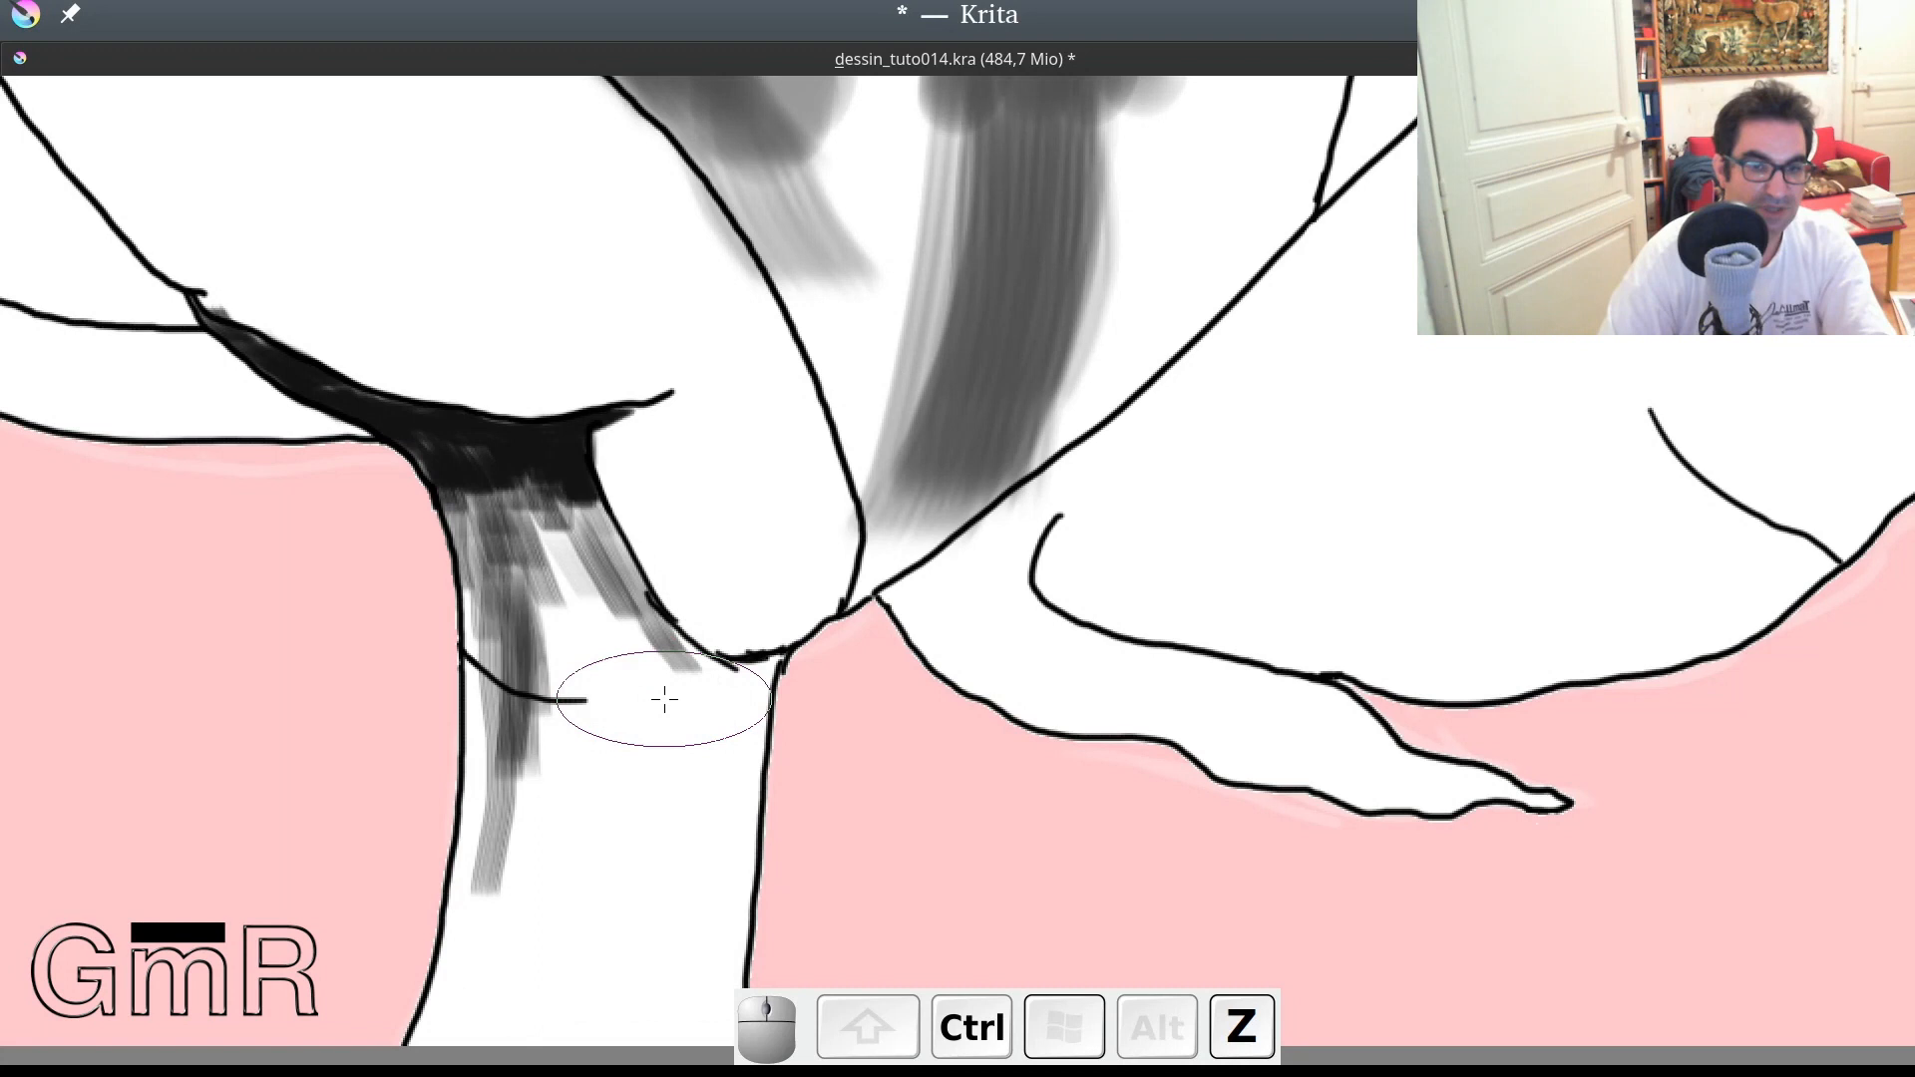
pyautogui.hotkey('ctrl', 'z')
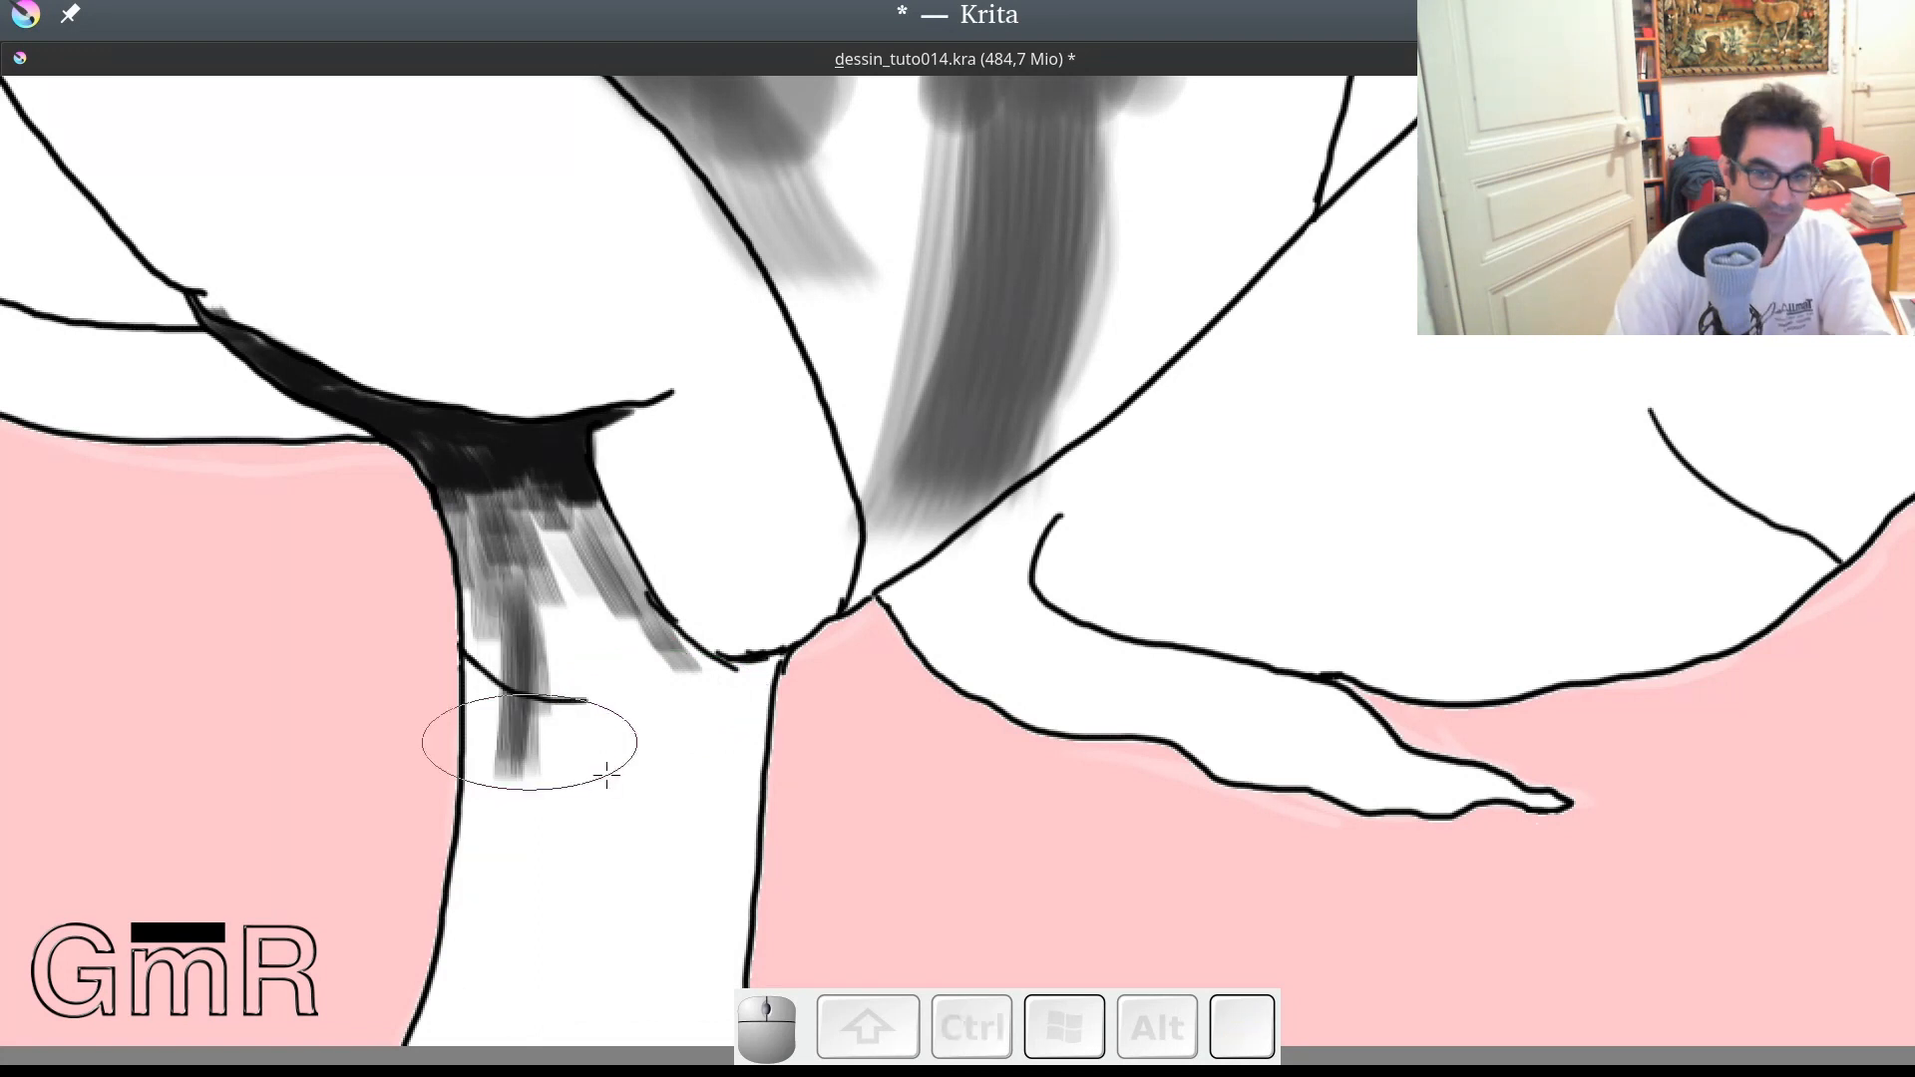
# Step: Shade the lower stem with soft dark grey bands across its width, extending grey down the stem's left side
pyautogui.keyDown('shift'); pyautogui.click(640, 780); pyautogui.keyUp('shift')
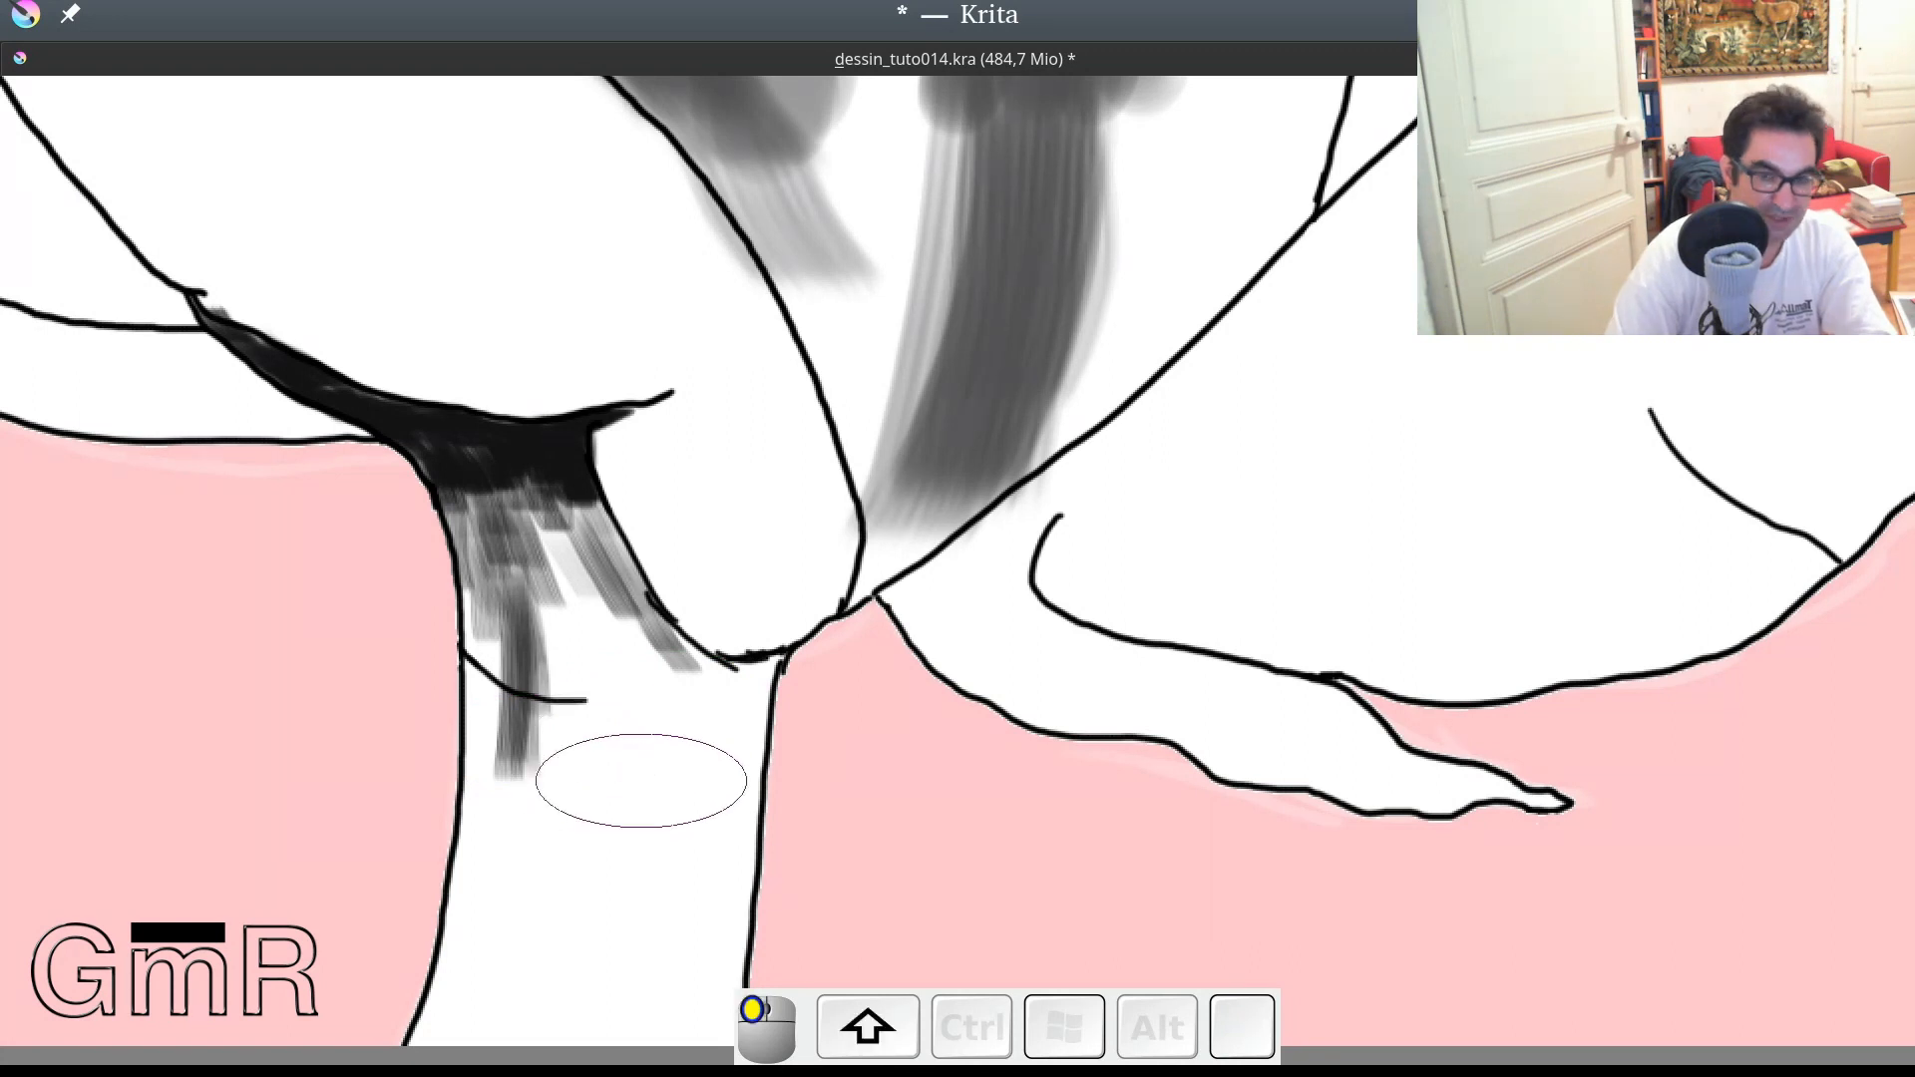
pyautogui.moveTo(479, 743); pyautogui.dragTo(525, 792)
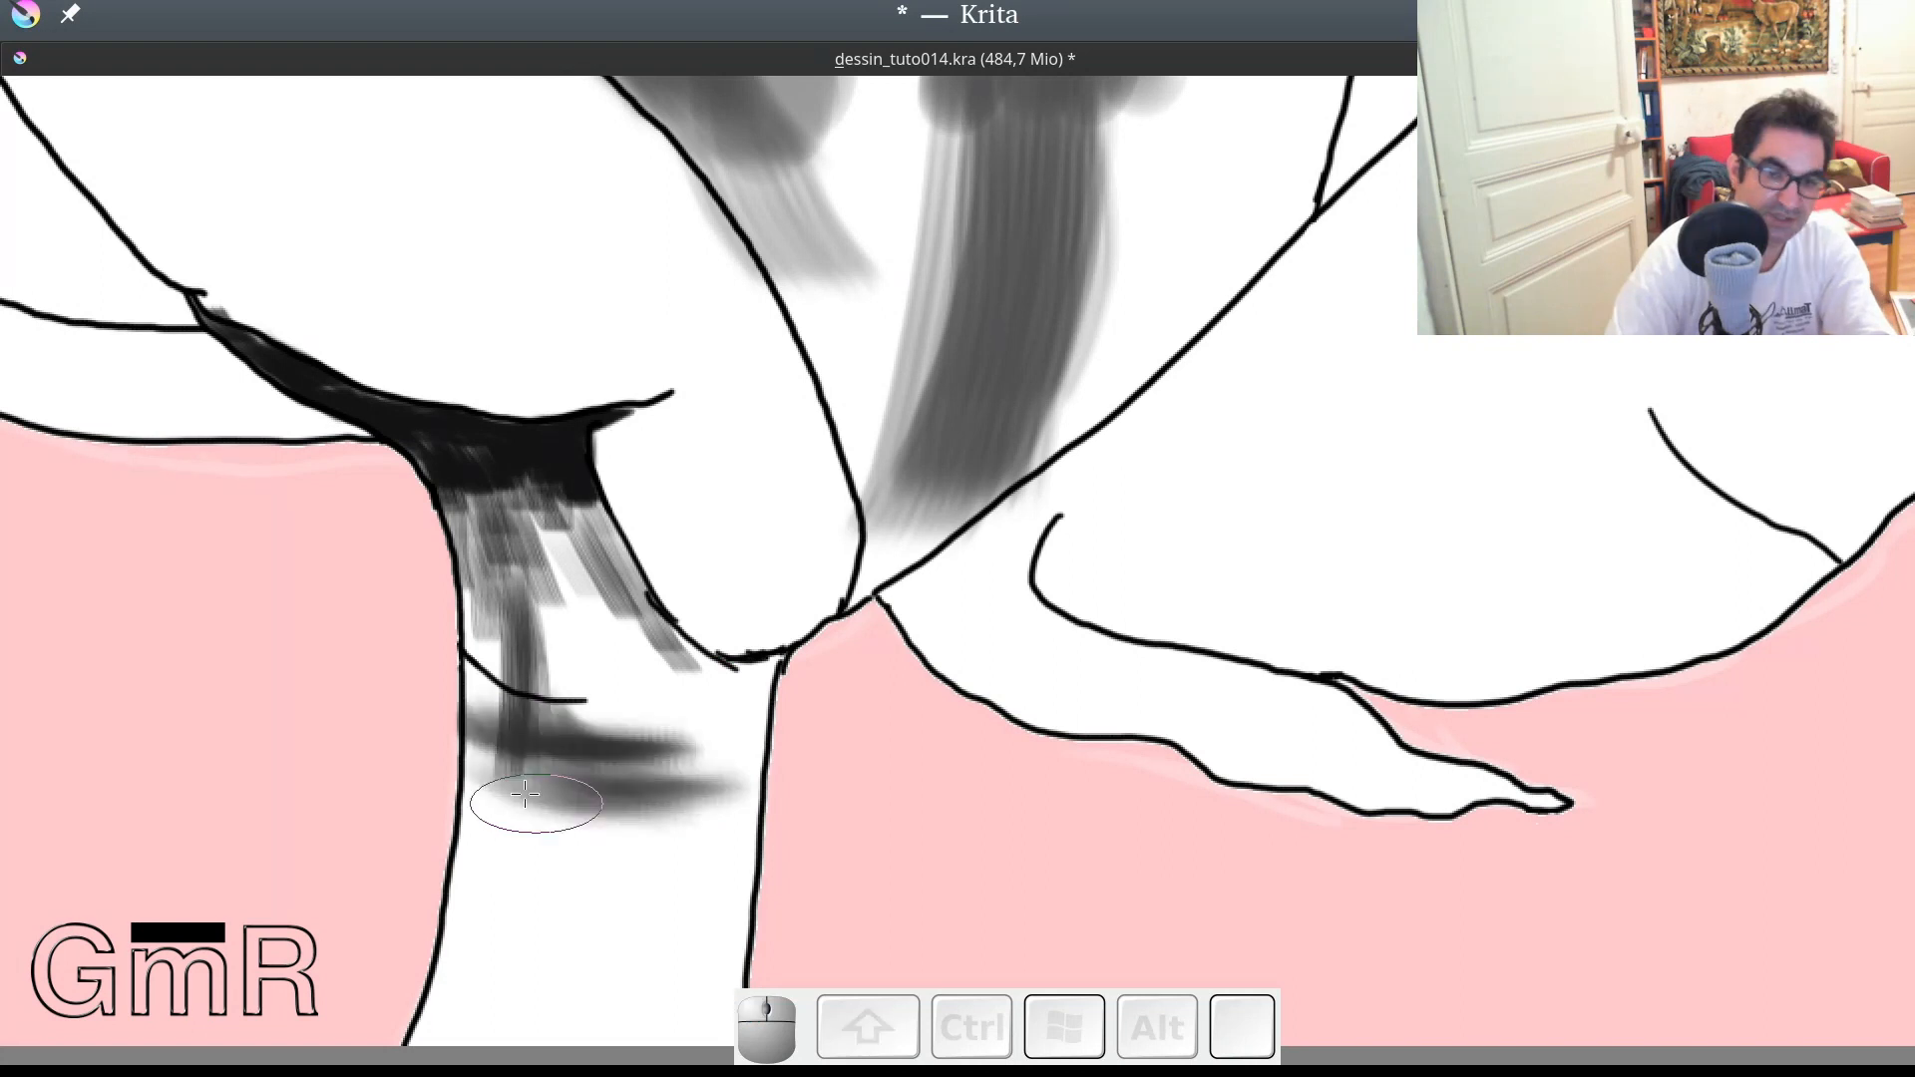
pyautogui.moveTo(524, 793)
pyautogui.mouseDown()
pyautogui.moveTo(667, 859)
pyautogui.moveTo(648, 816)
pyautogui.moveTo(724, 831)
pyautogui.mouseUp()
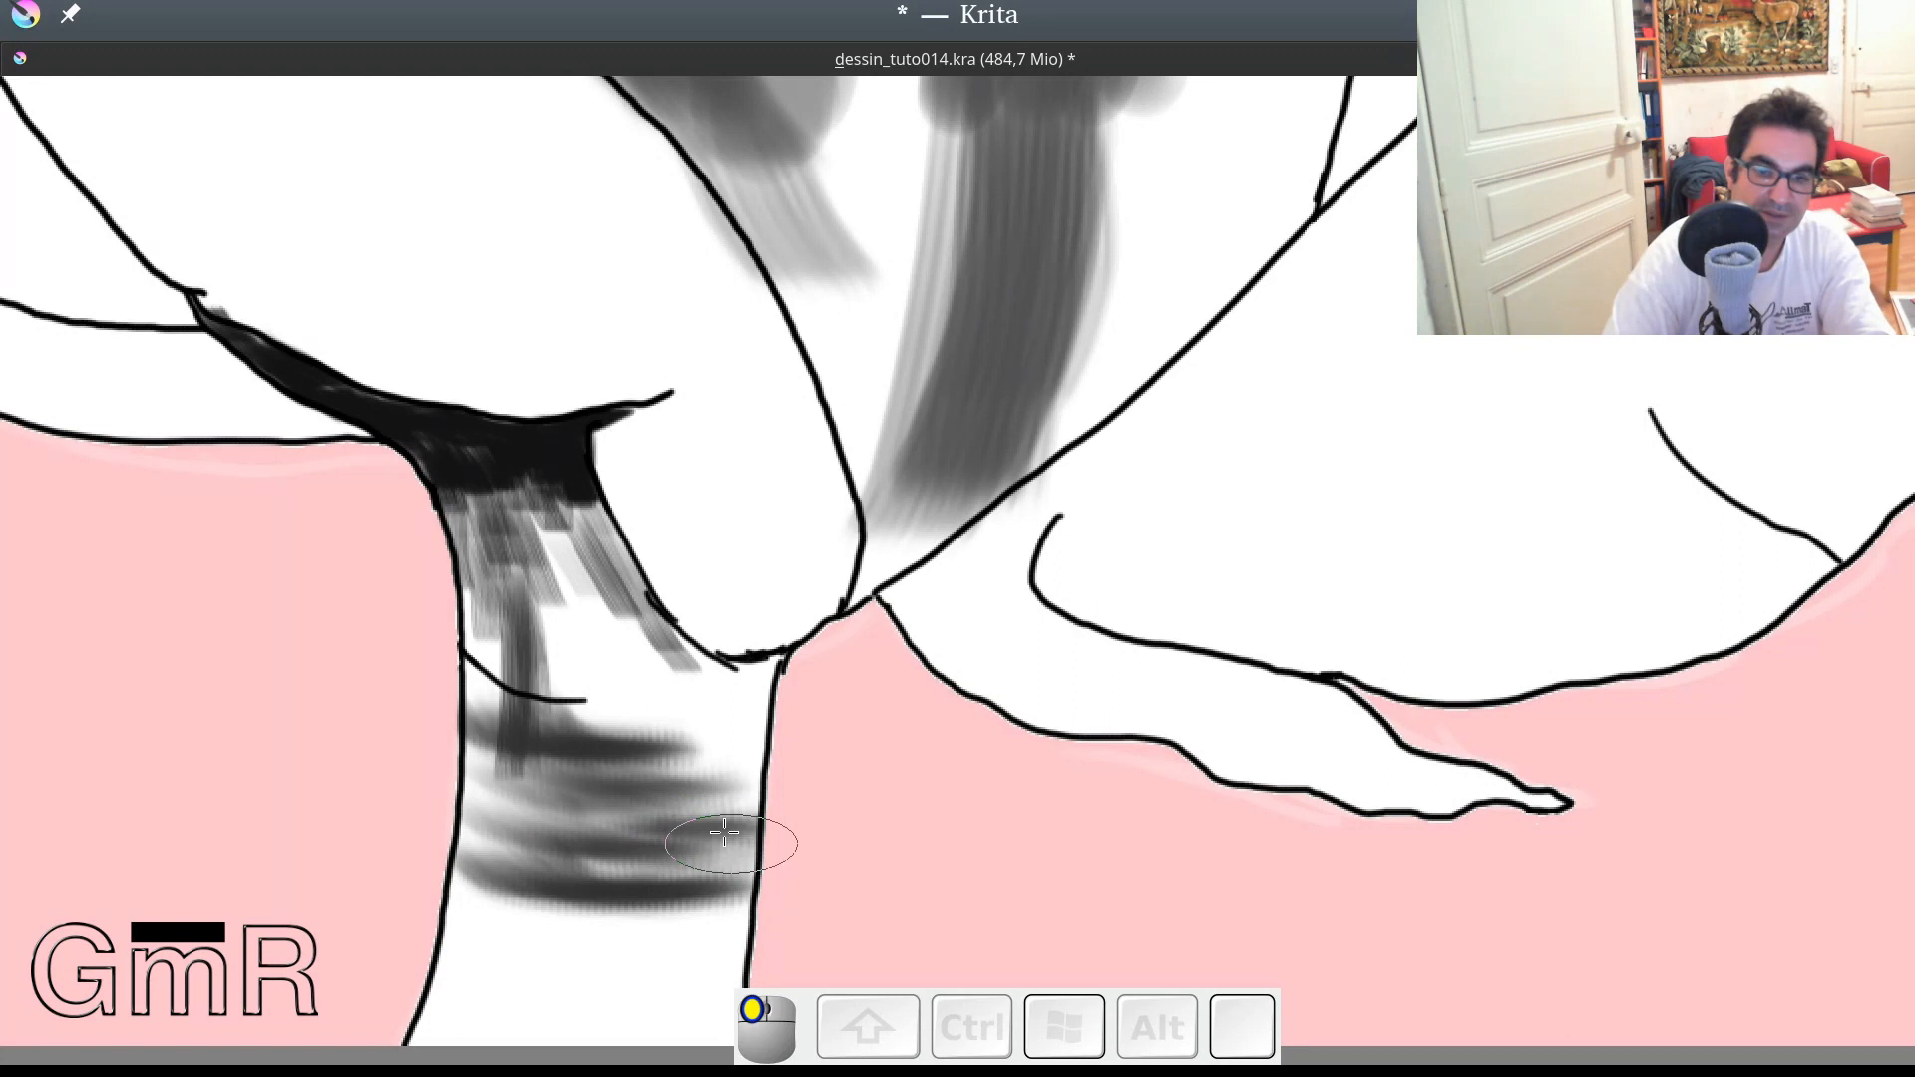
pyautogui.moveTo(724, 831); pyautogui.dragTo(473, 840)
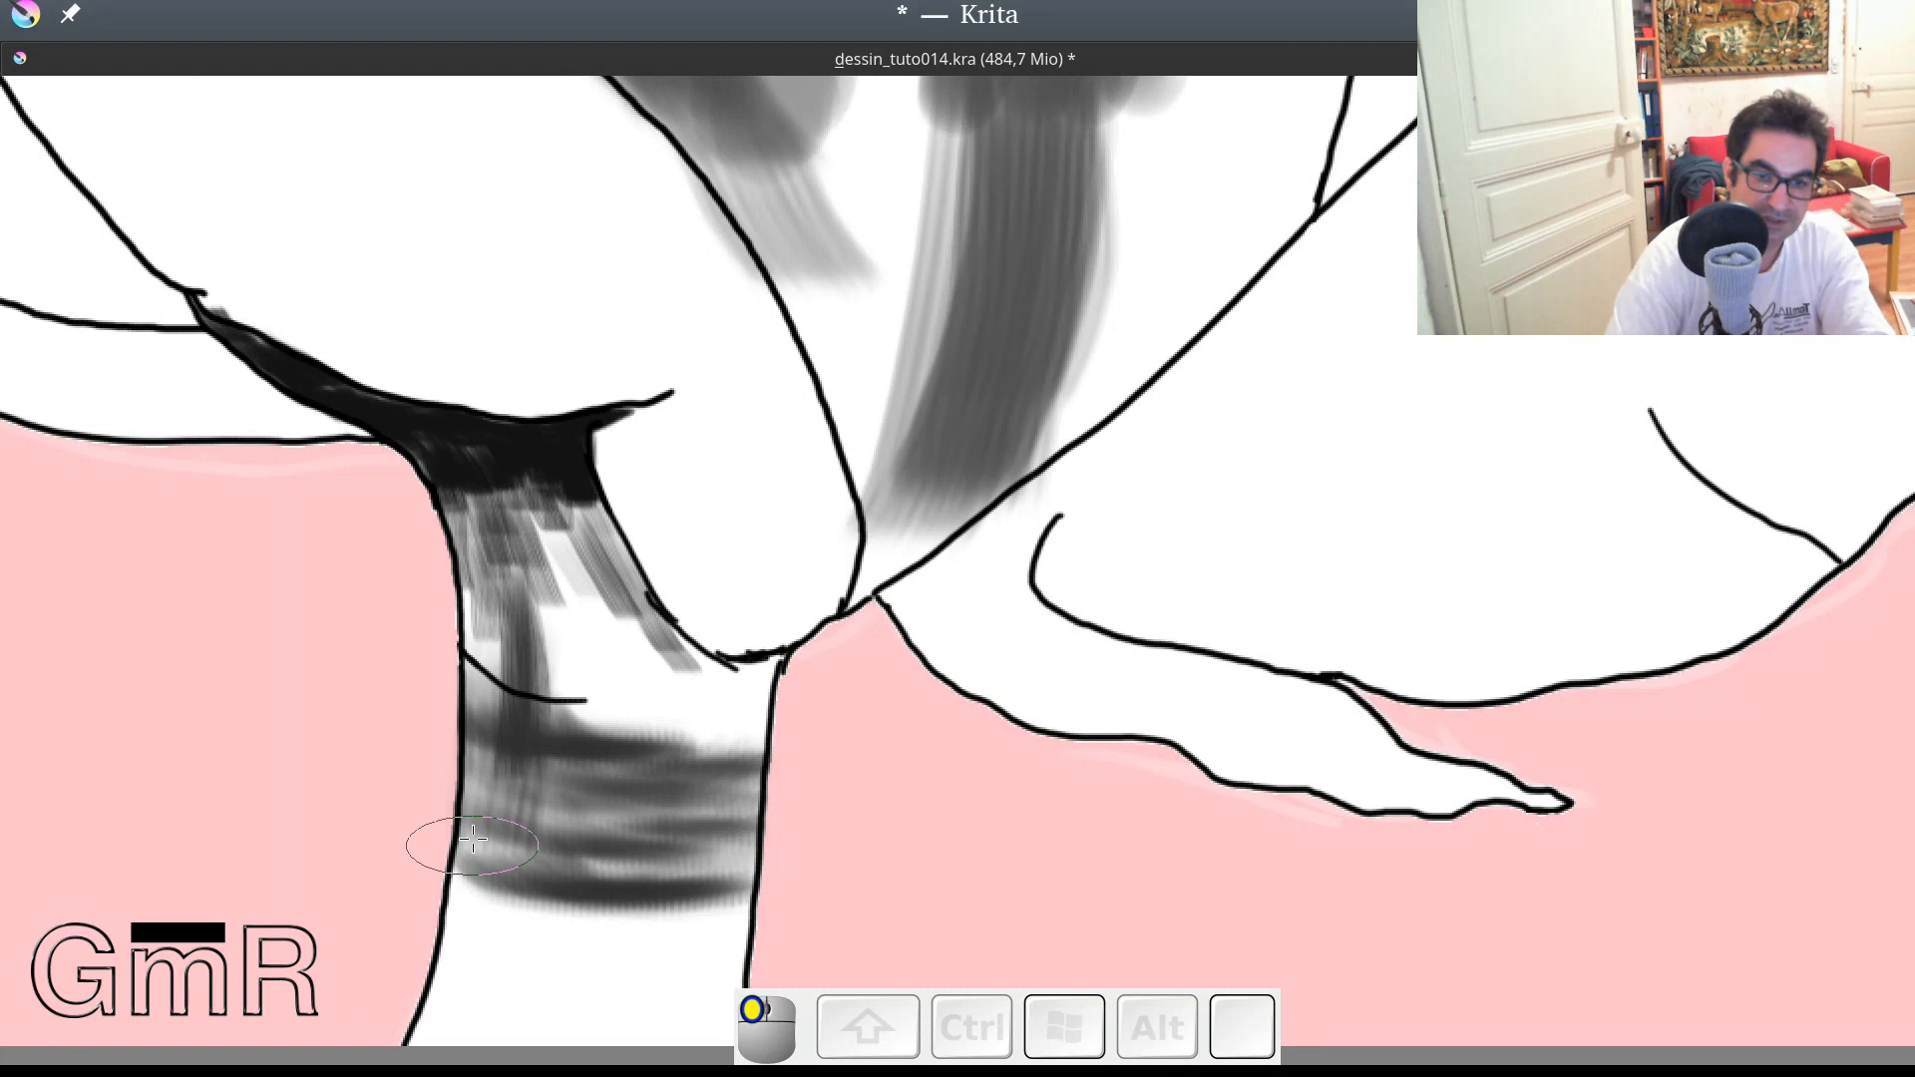
pyautogui.moveTo(473, 840)
pyautogui.mouseDown()
pyautogui.moveTo(427, 842)
pyautogui.moveTo(670, 901)
pyautogui.moveTo(580, 934)
pyautogui.moveTo(595, 911)
pyautogui.moveTo(552, 860)
pyautogui.mouseUp()
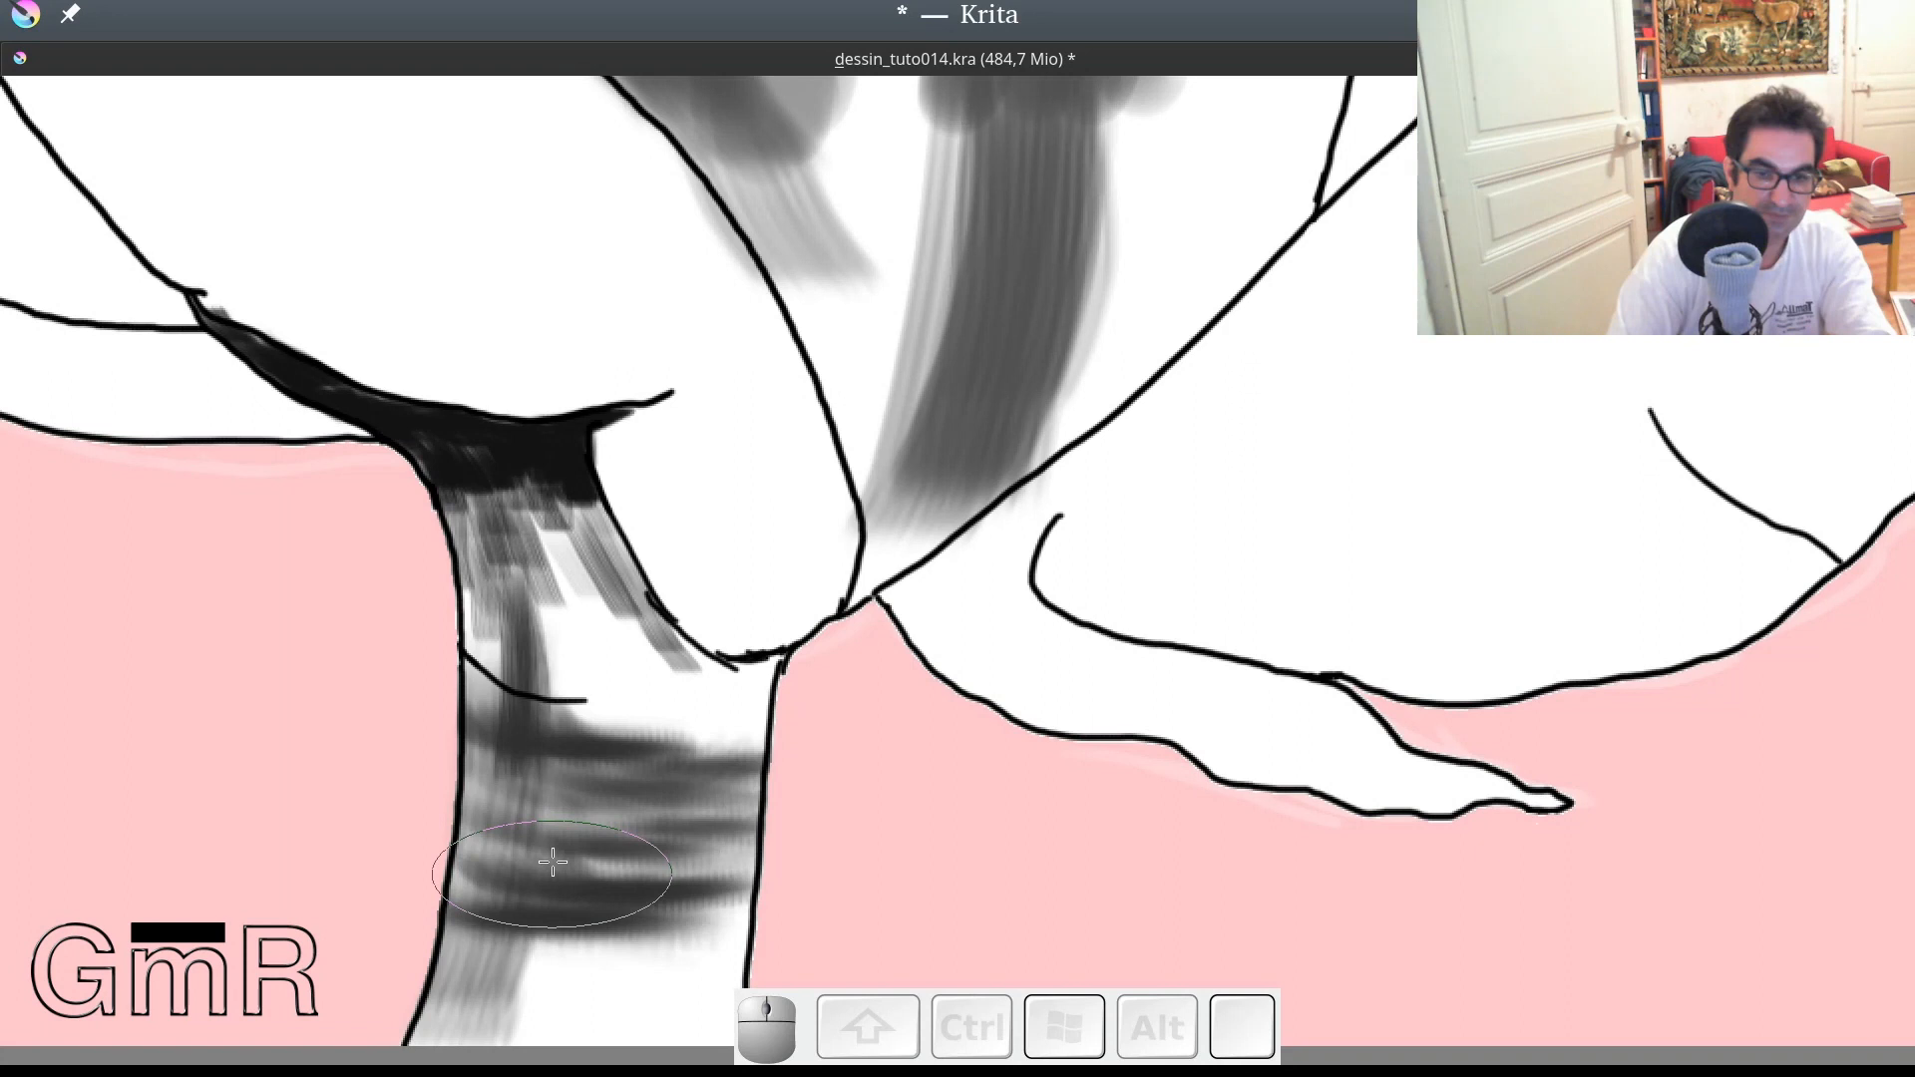
# Step: Examine the whole shaded rose, comparing it with the encrage ink layer hidden and shown
pyautogui.scroll(-1, 473, 698)
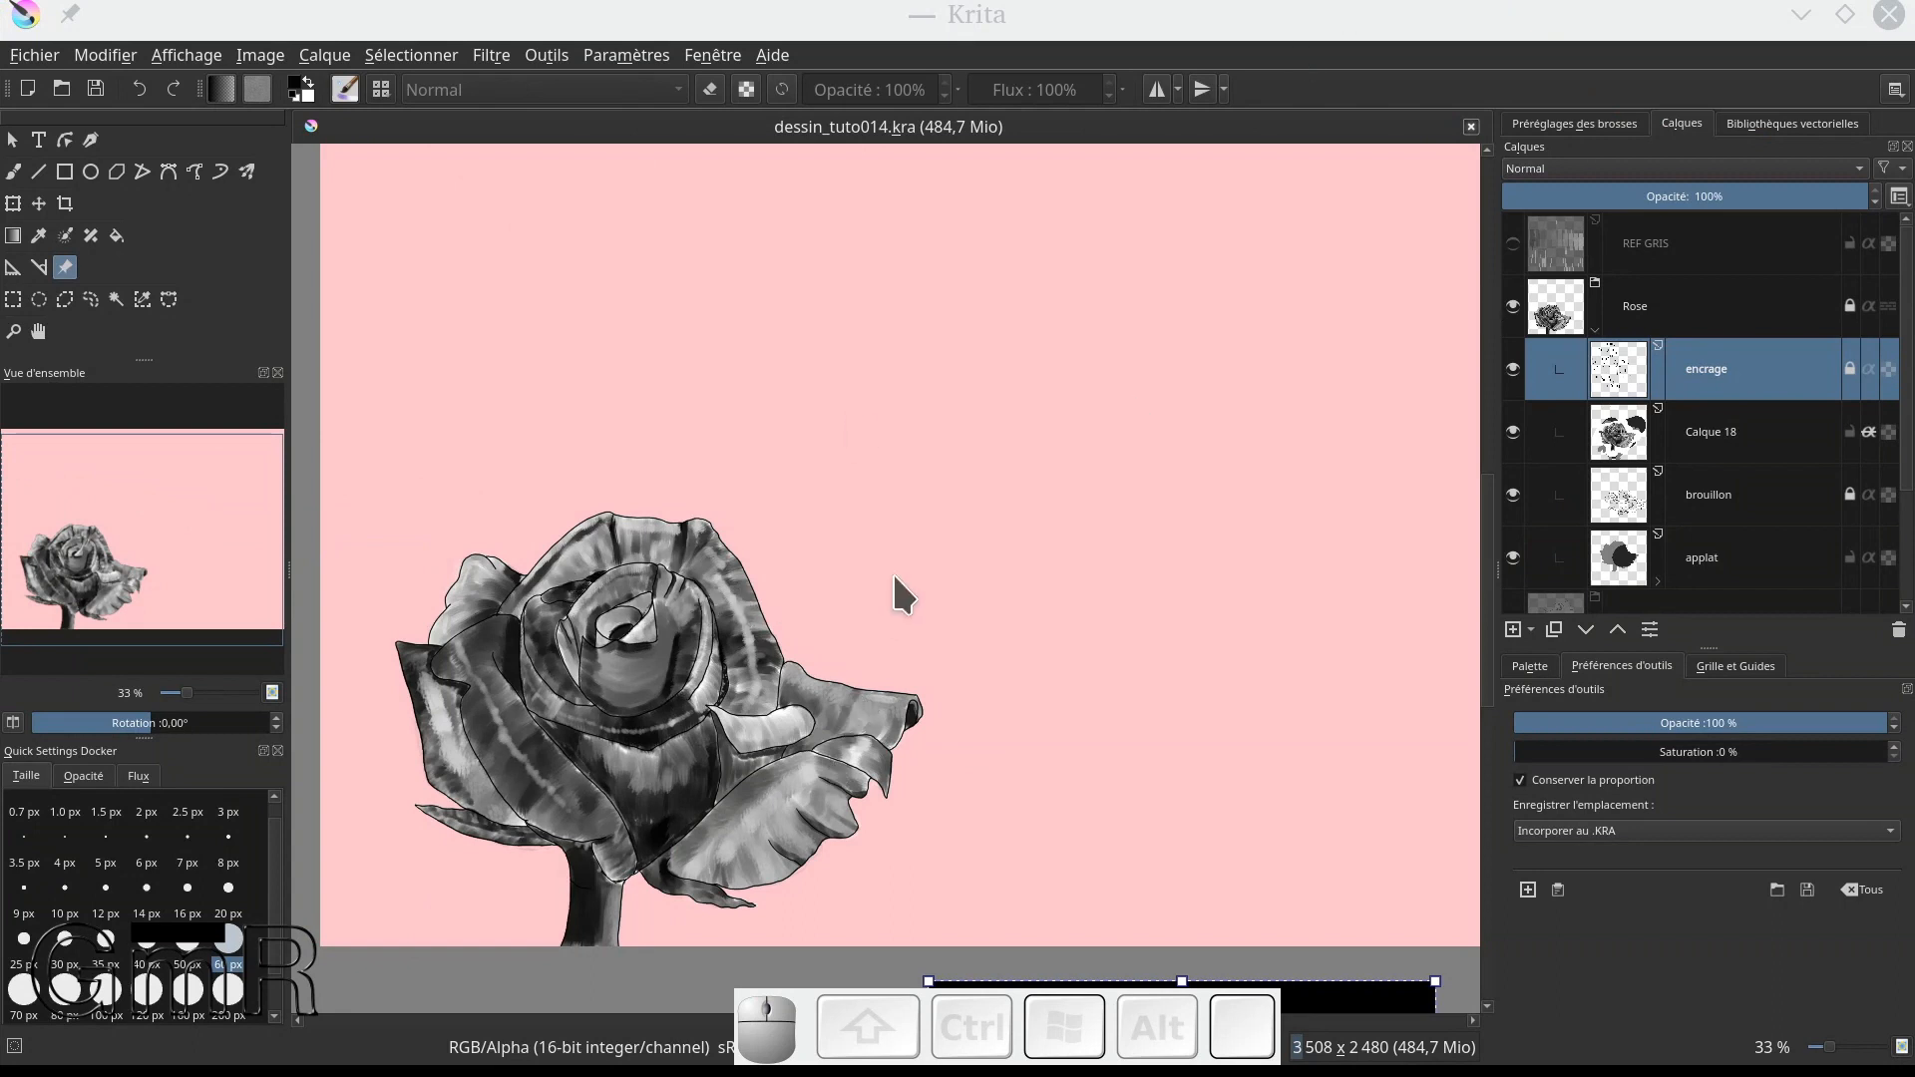
pyautogui.scroll(-1, 888, 568)
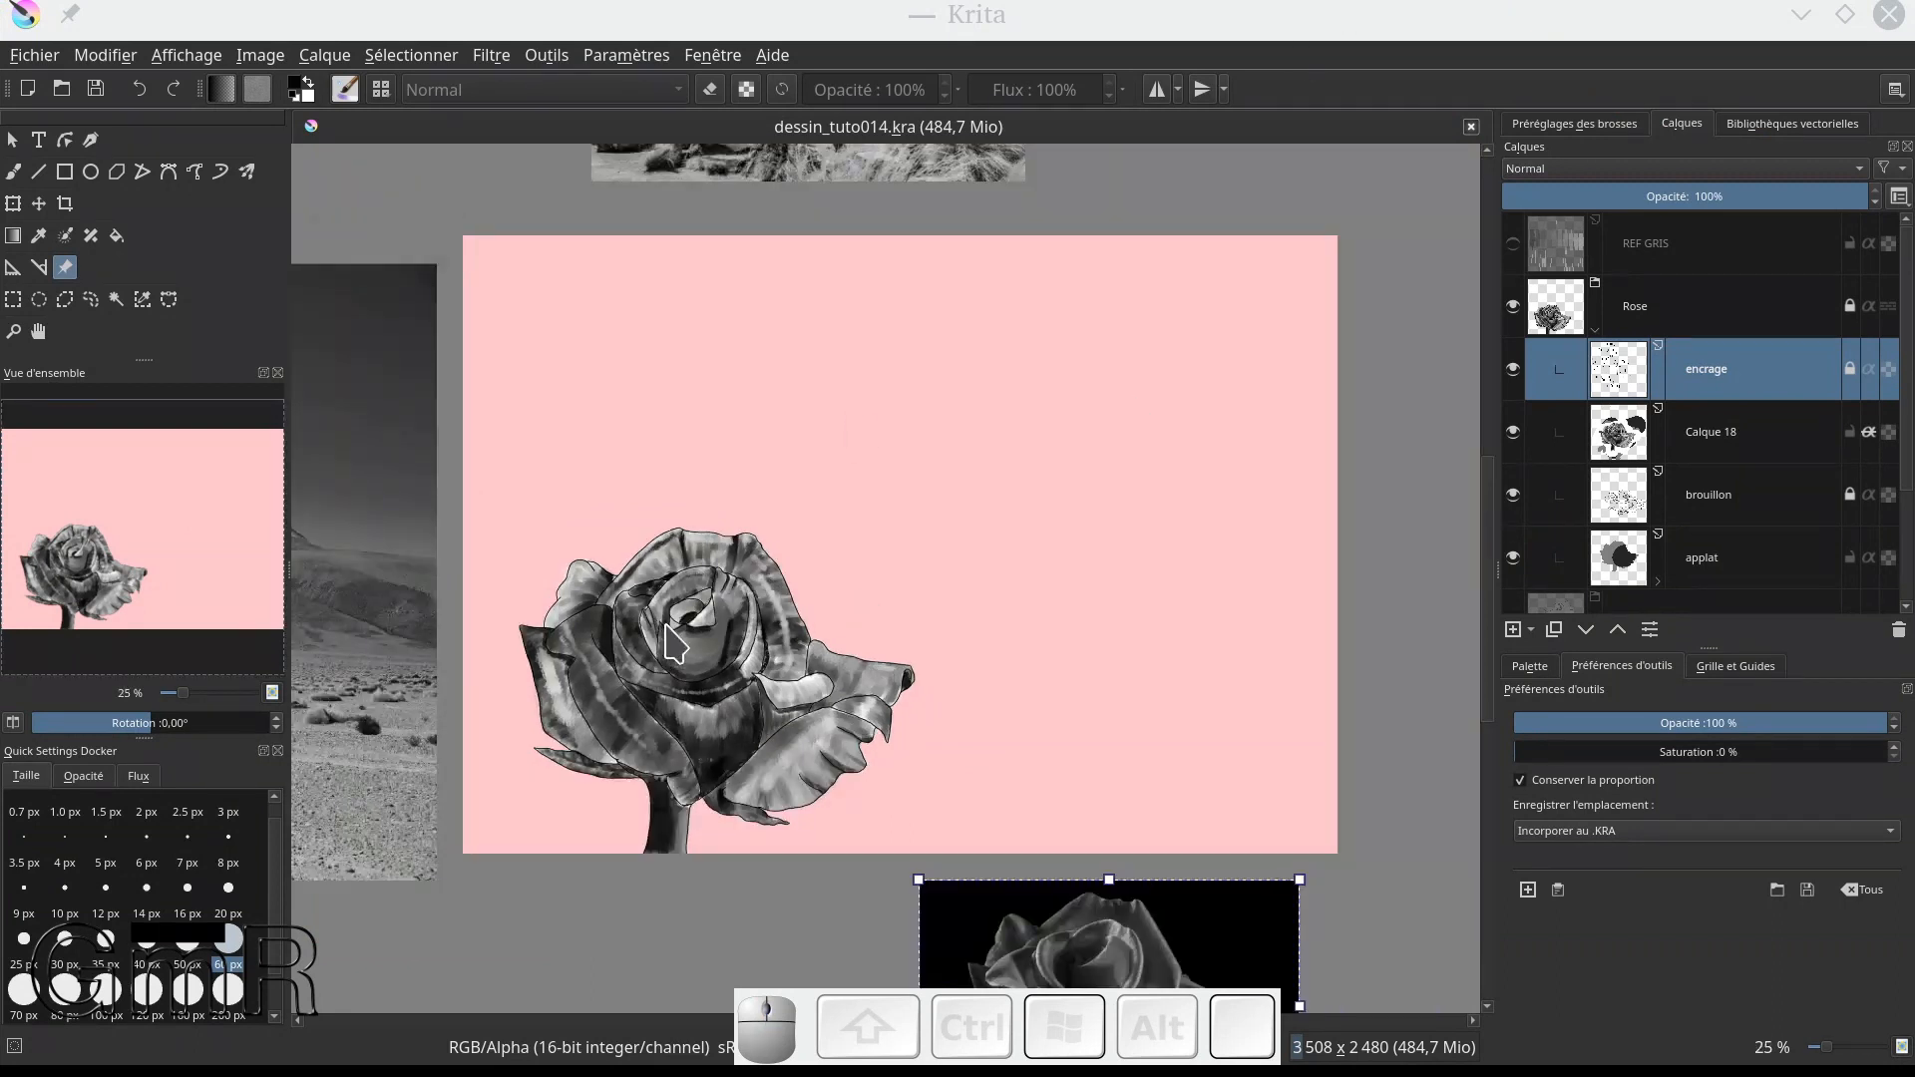
pyautogui.scroll(1, 695, 626)
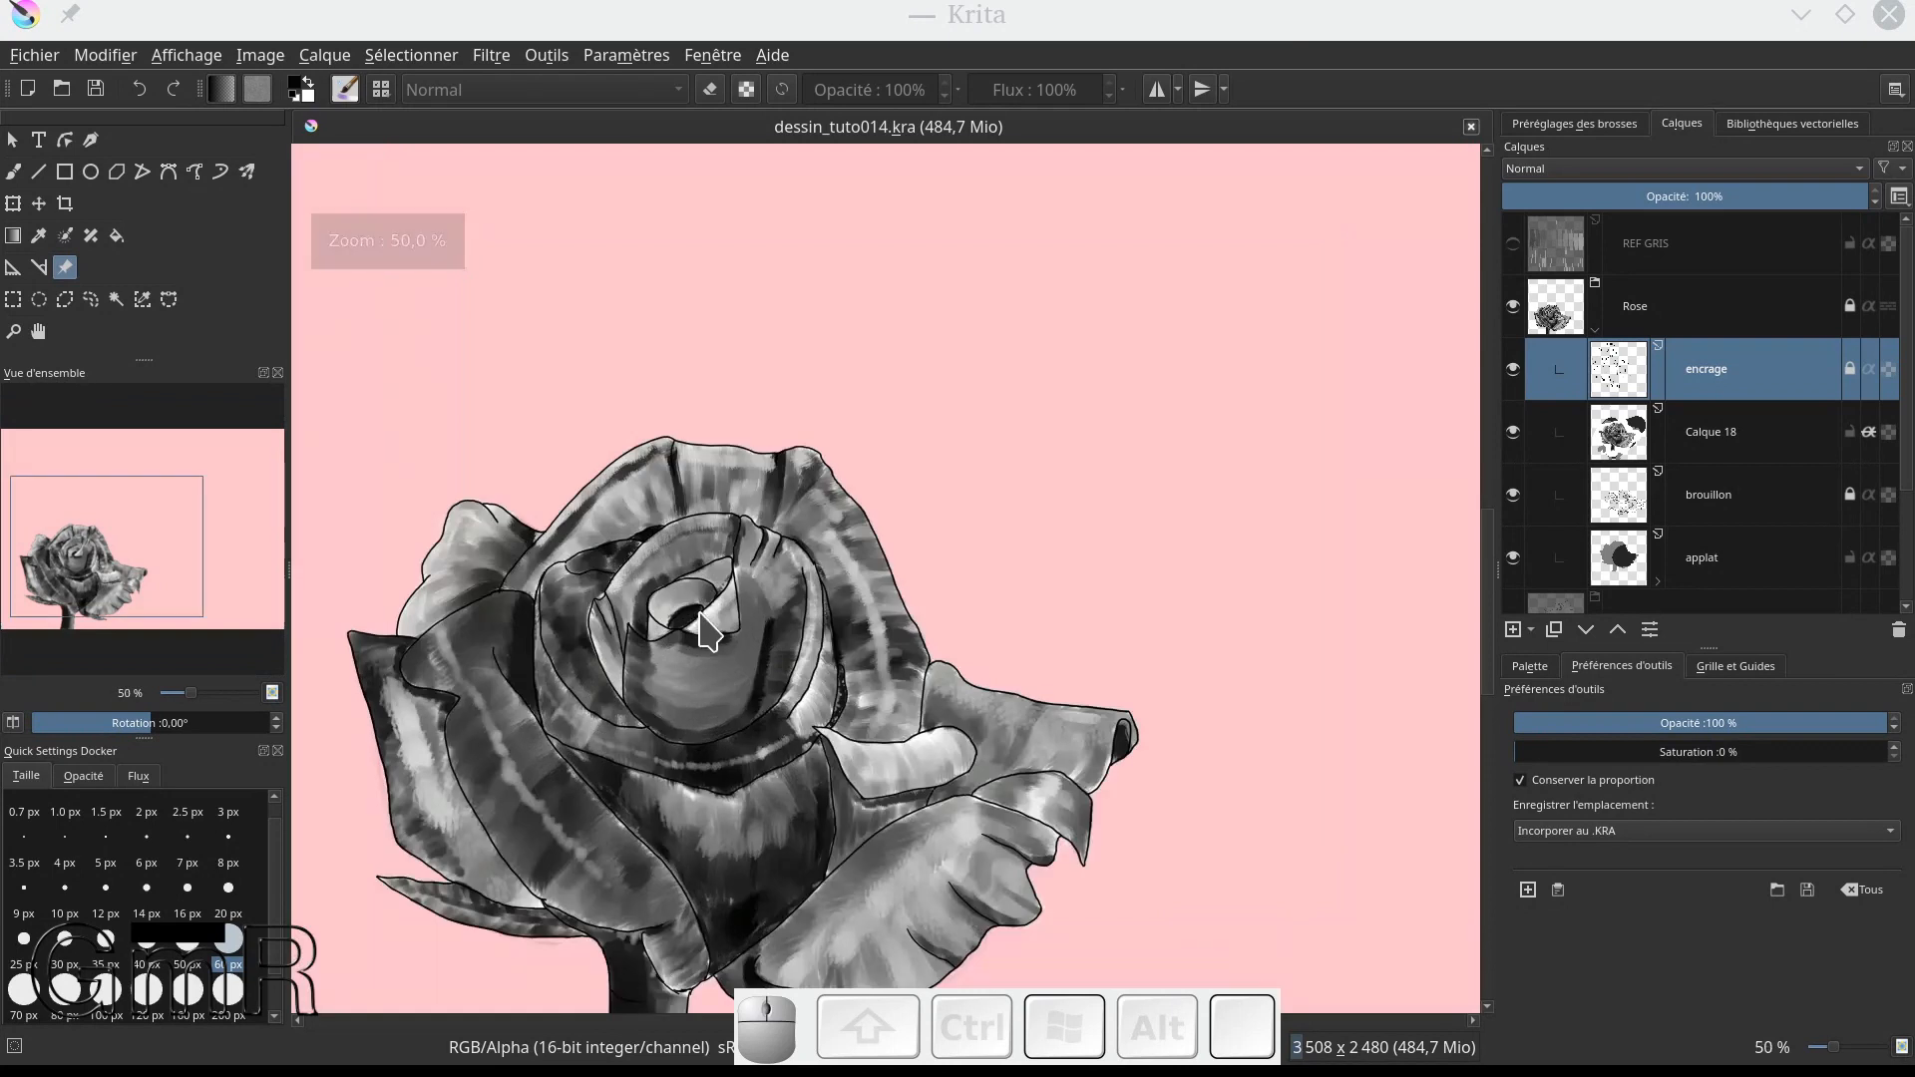
pyautogui.scroll(1, 695, 603)
pyautogui.moveTo(696, 560); pyautogui.dragTo(705, 469)
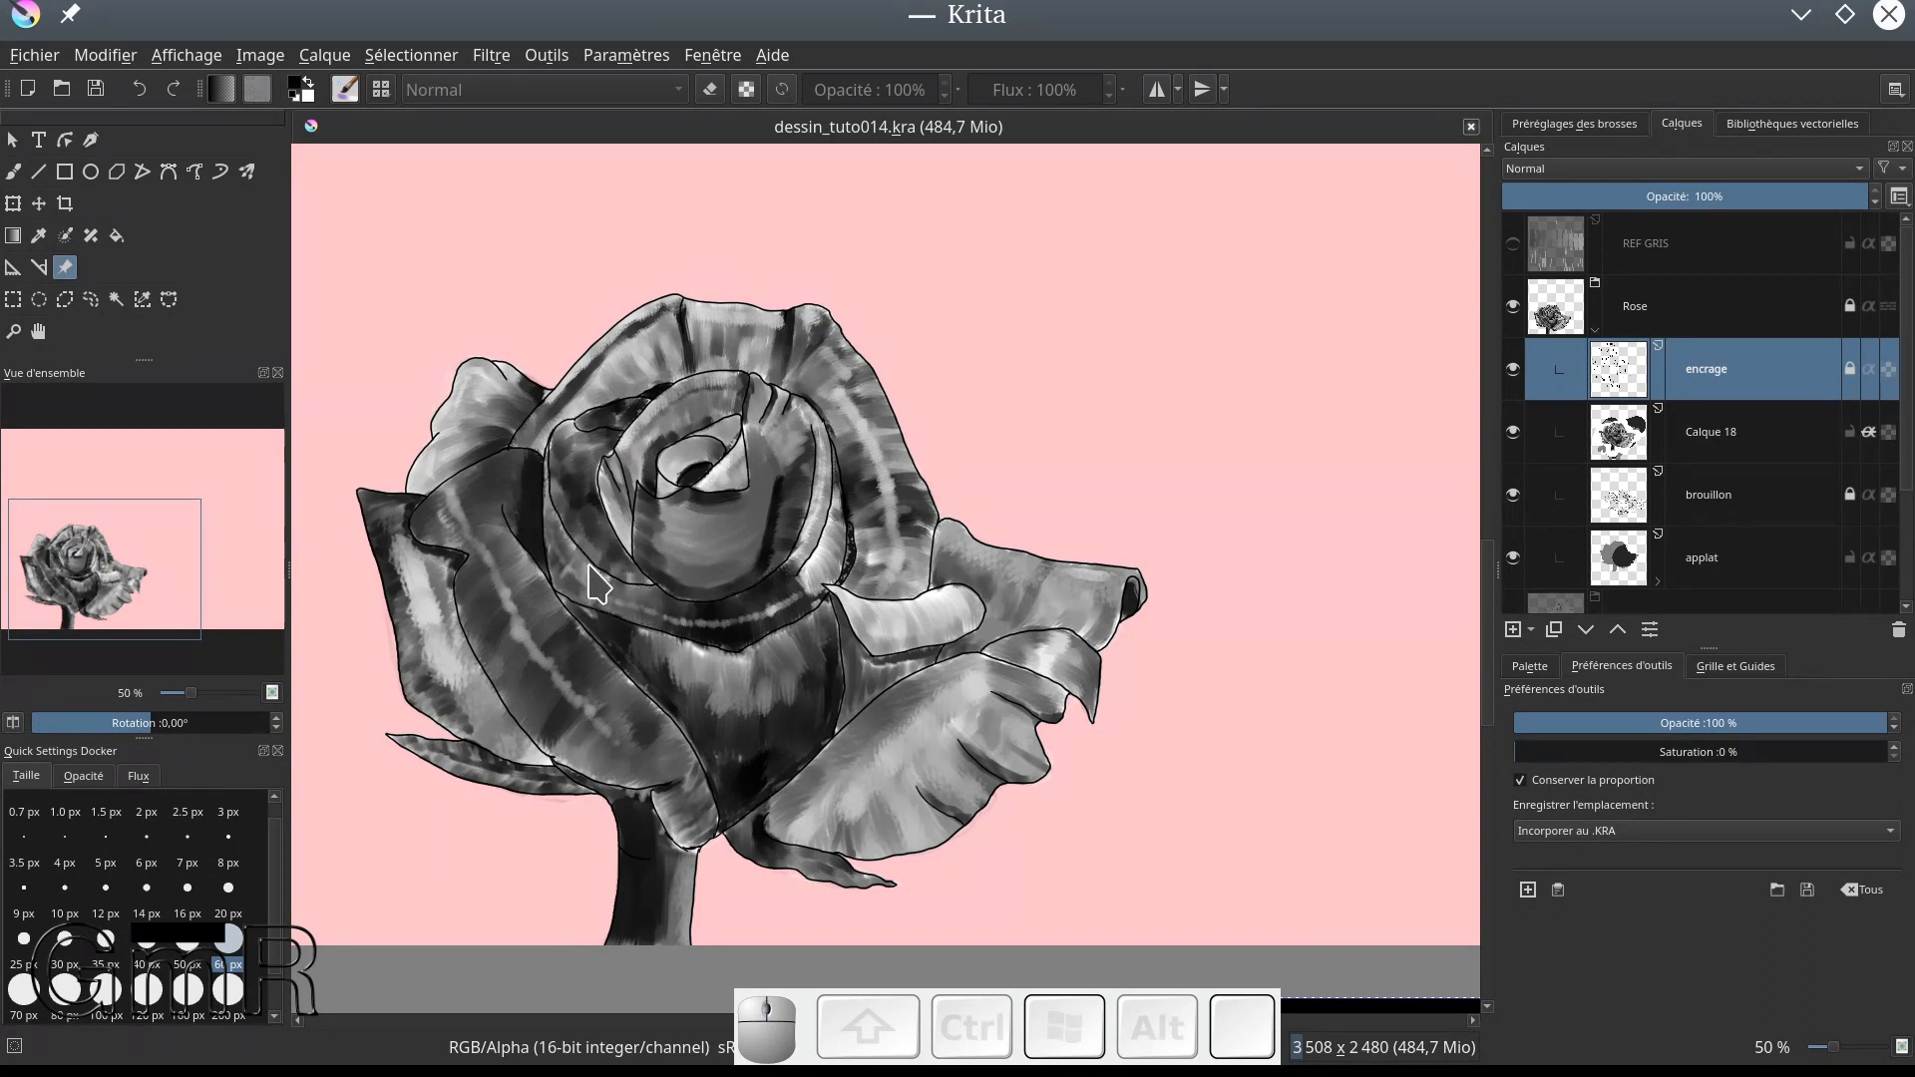
pyautogui.click(1515, 370)
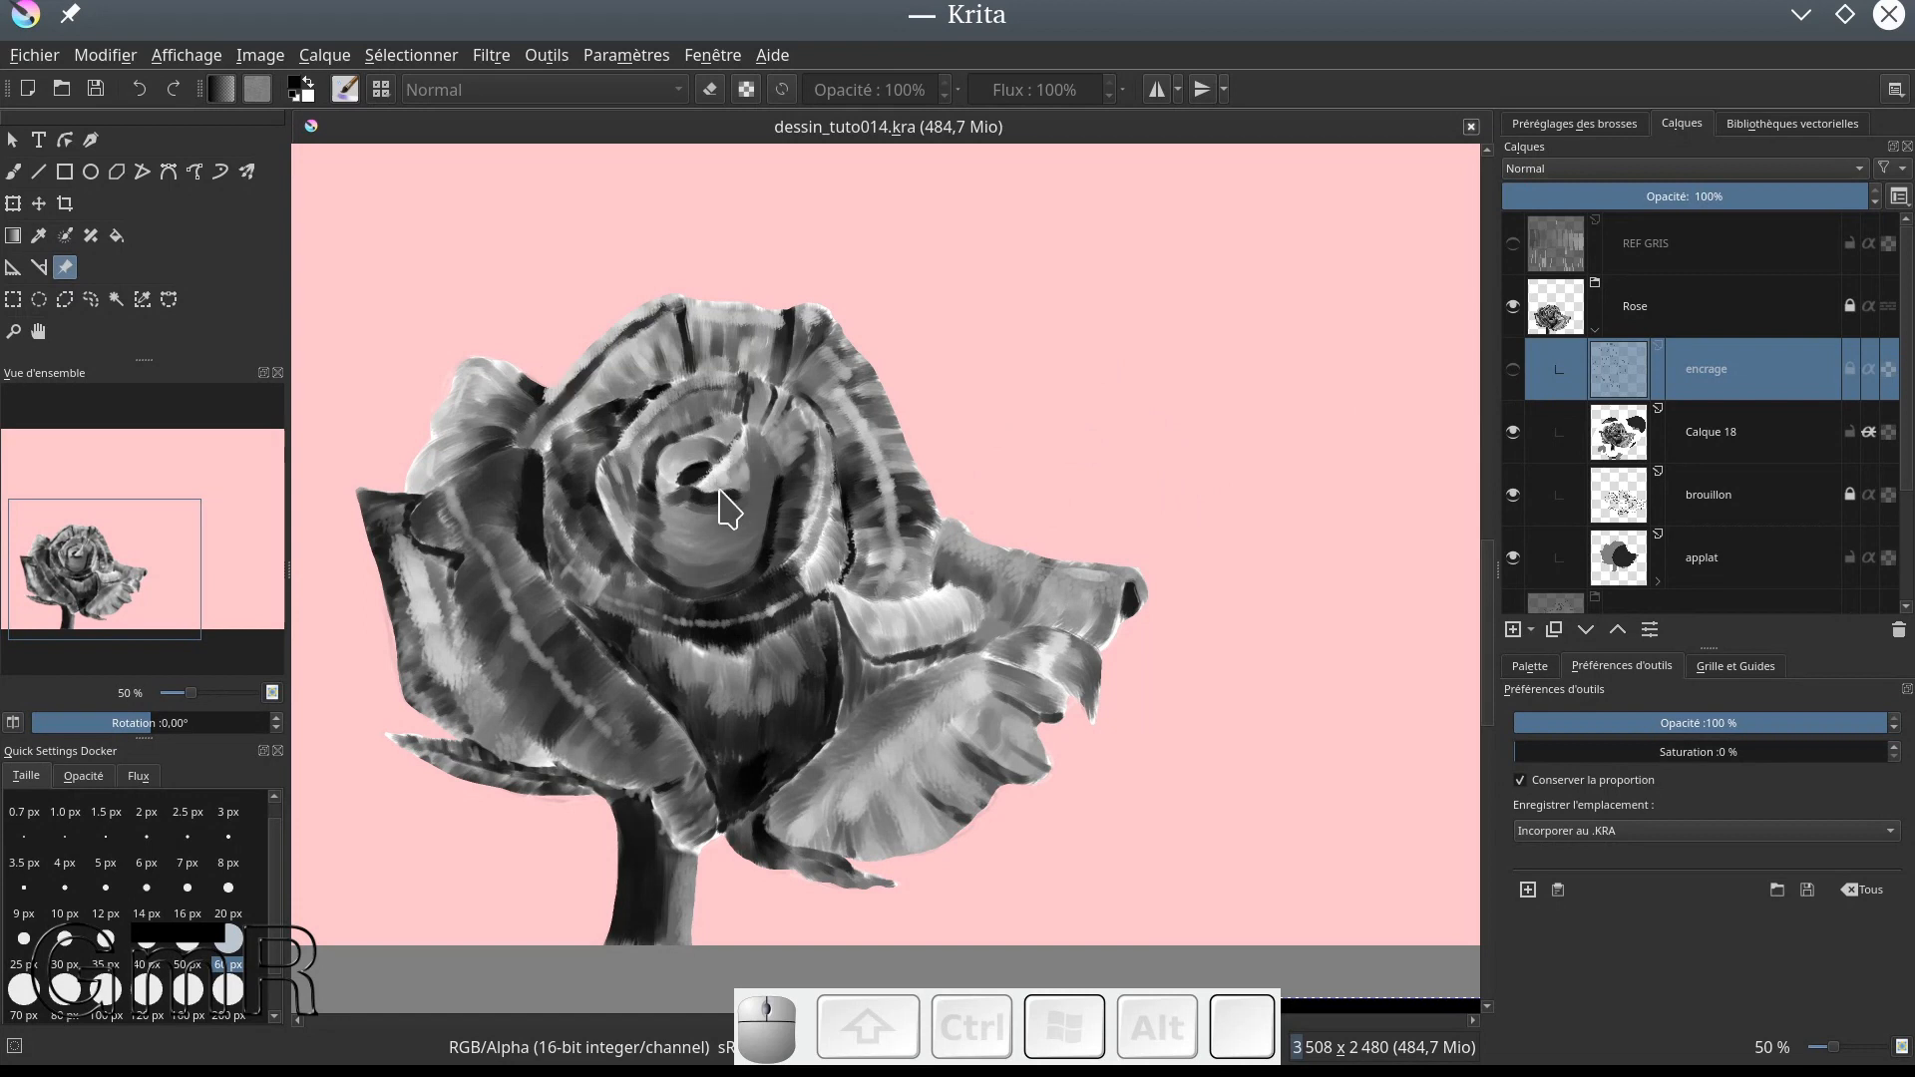
pyautogui.click(1514, 370)
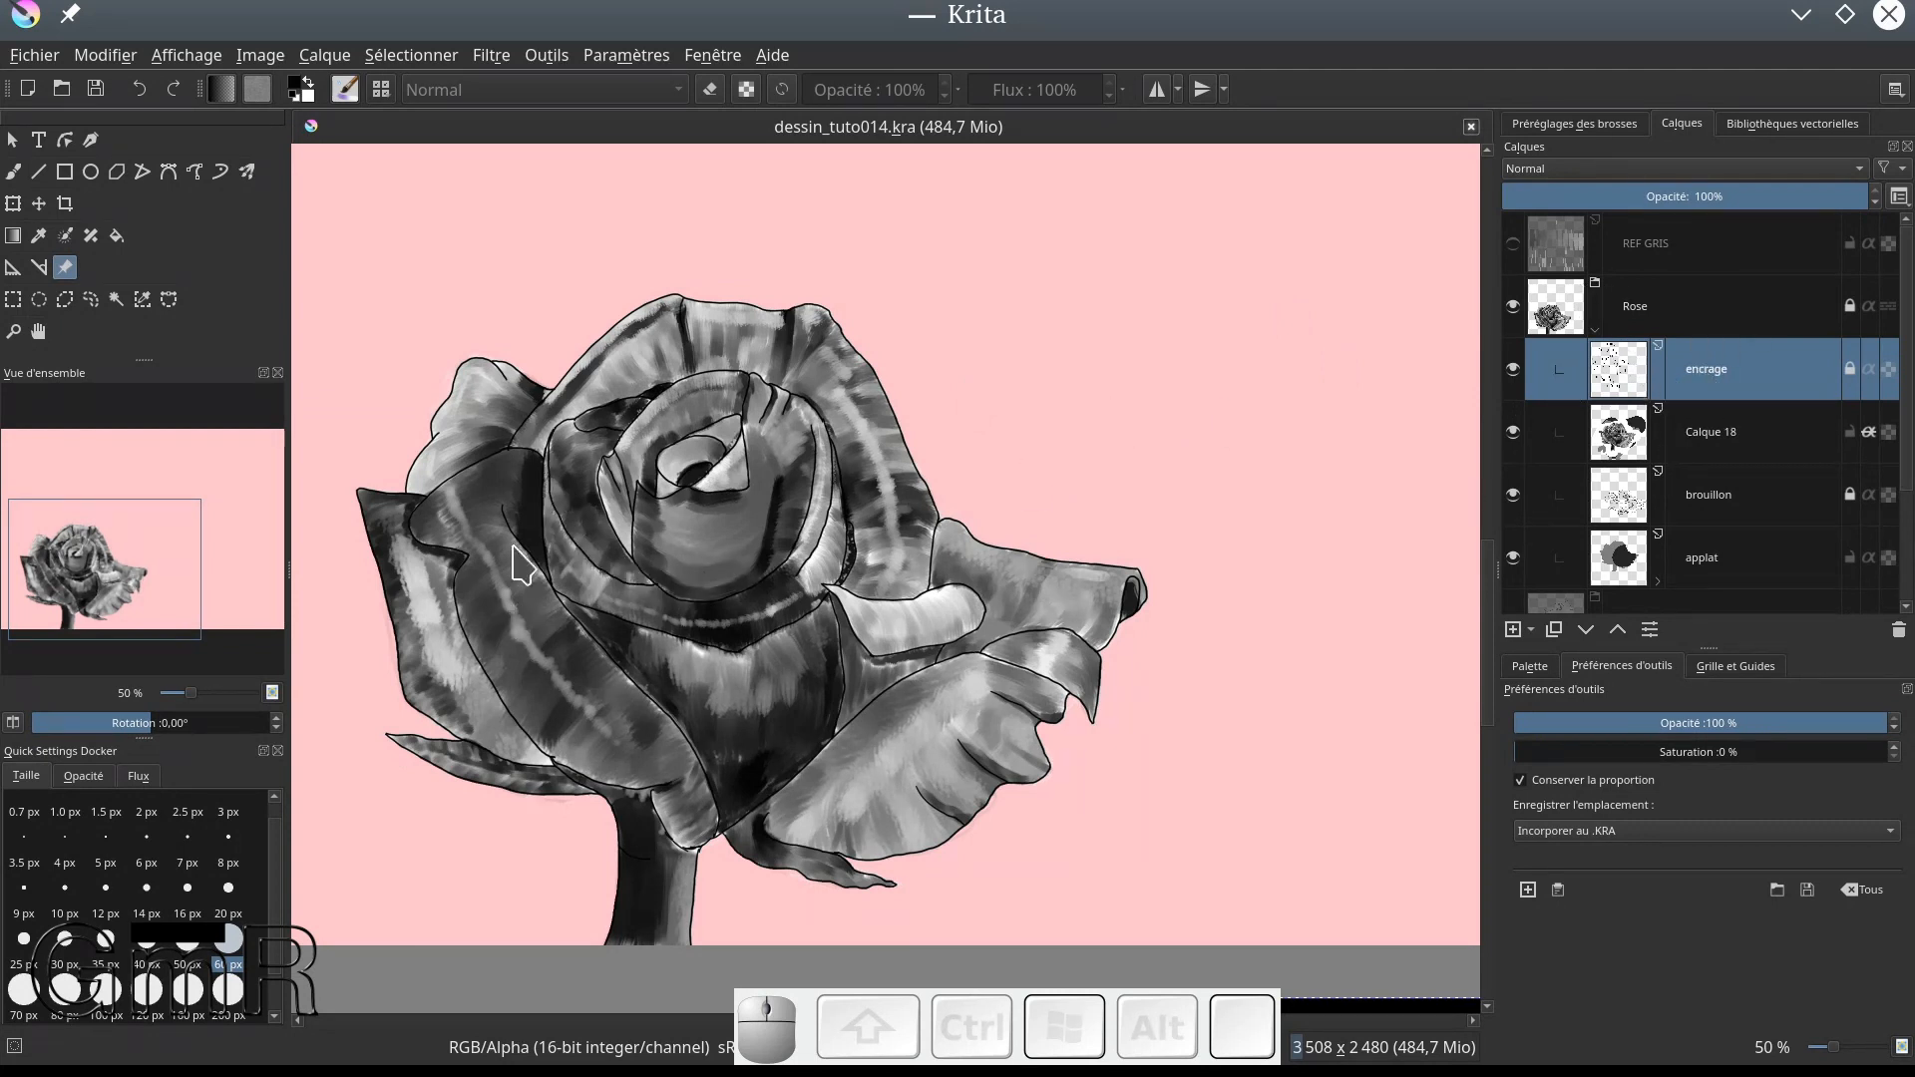
# Step: Unlock the encrage layer and its Rose group, and ready the freehand brush in eraser mode
pyautogui.click(1848, 371)
pyautogui.press('e')
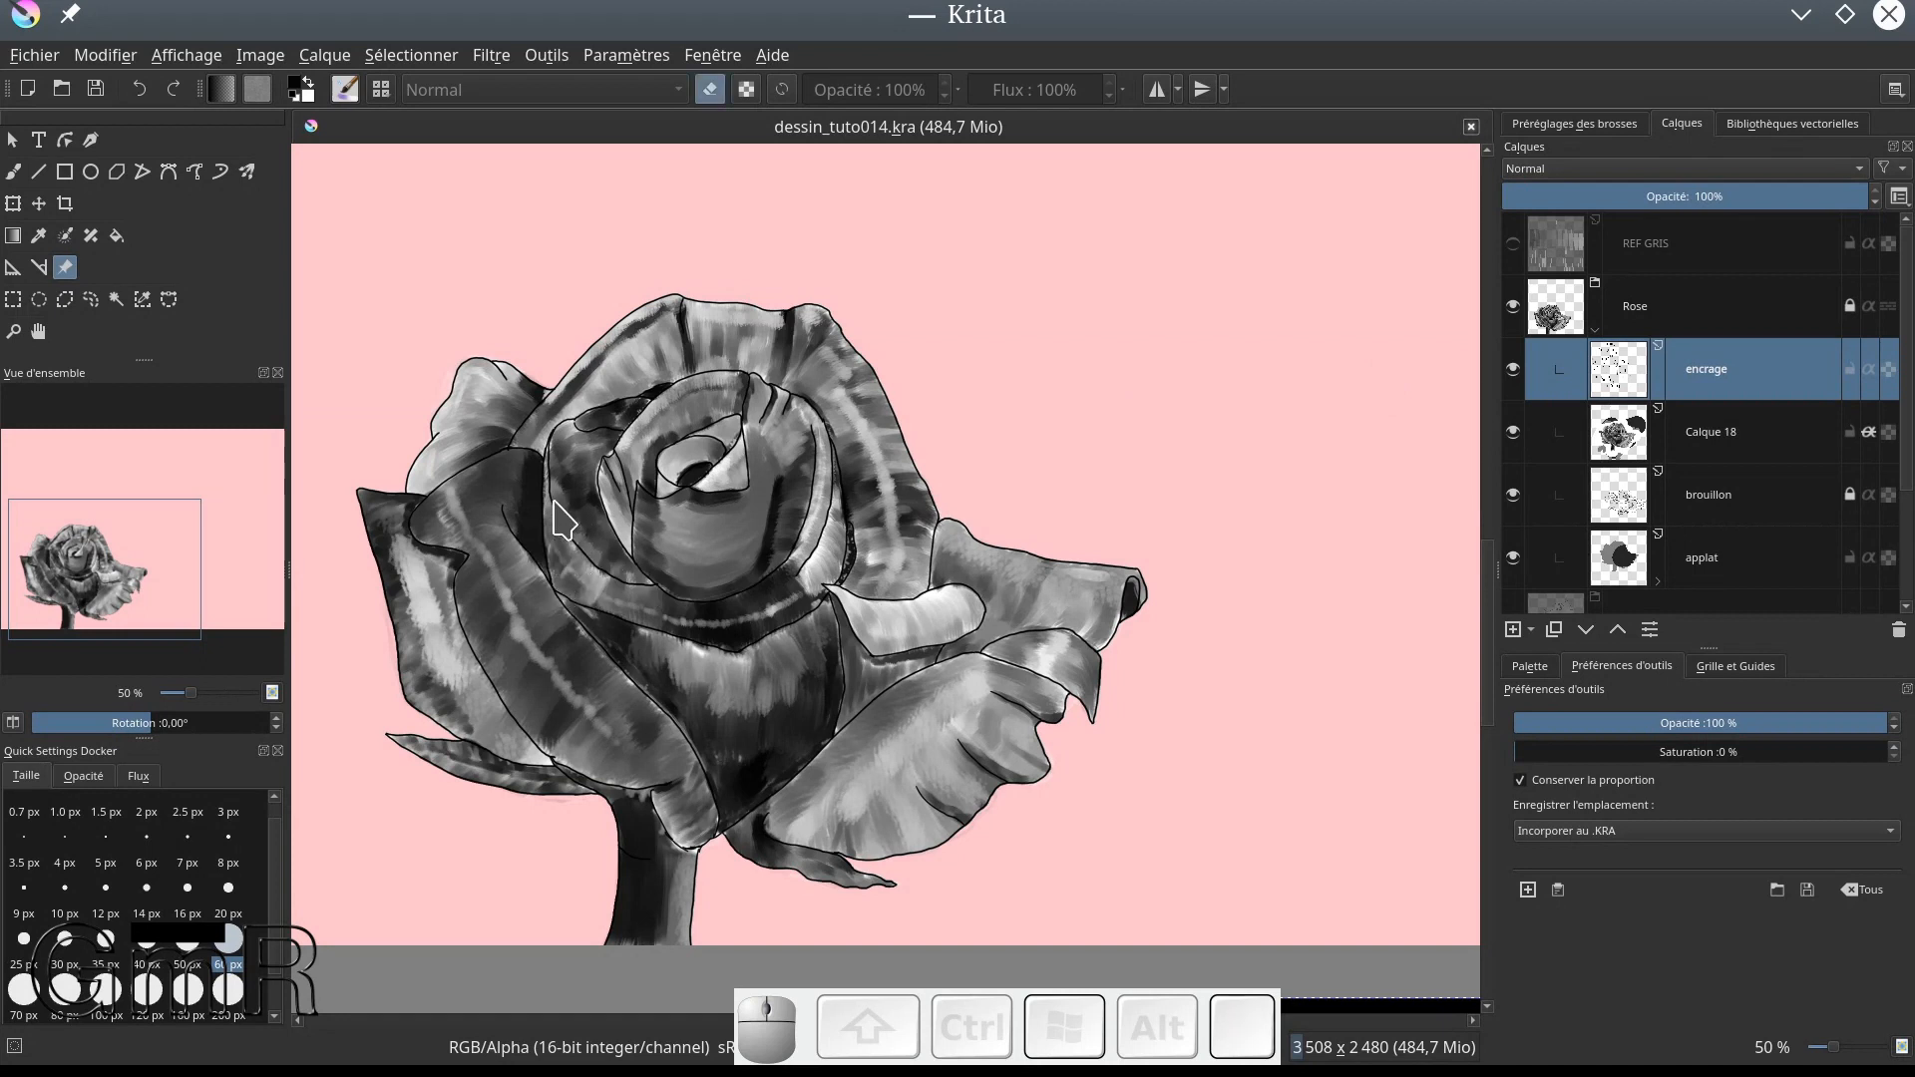
pyautogui.click(13, 172)
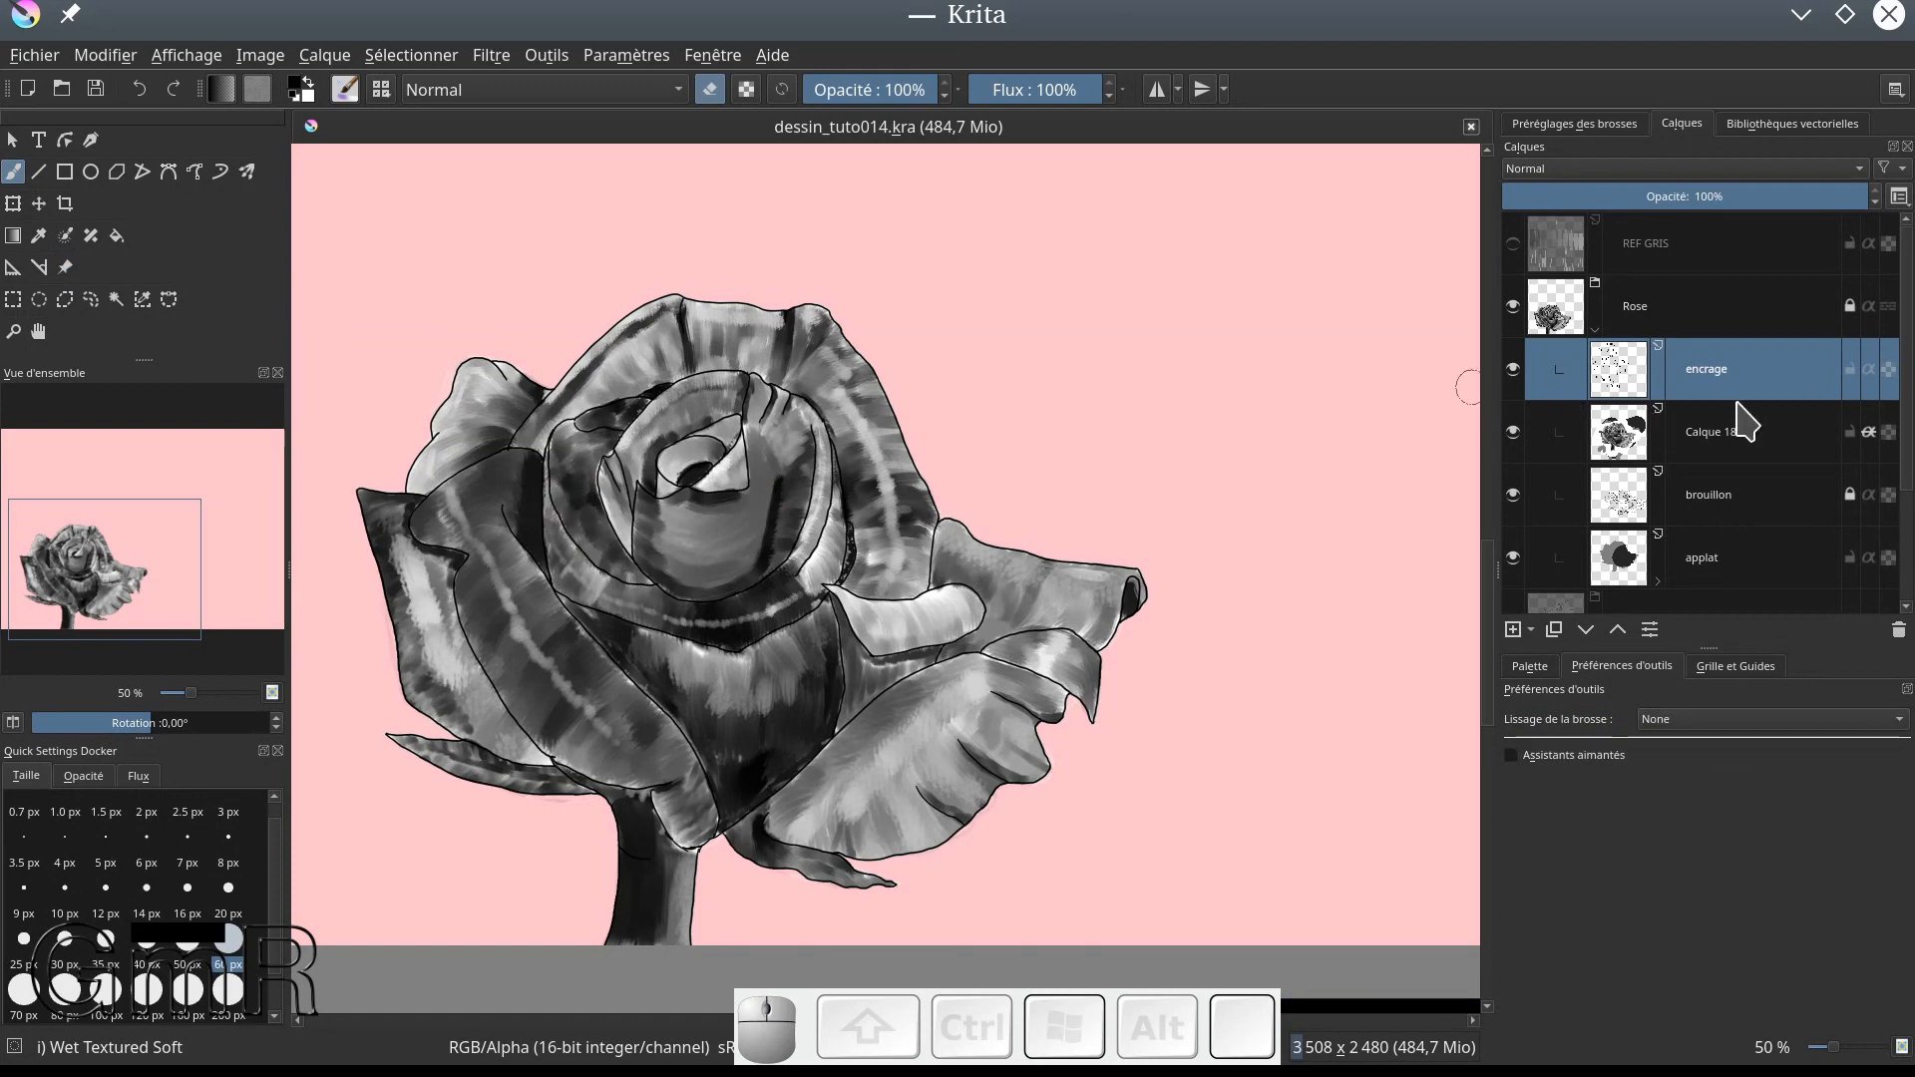
pyautogui.click(1851, 306)
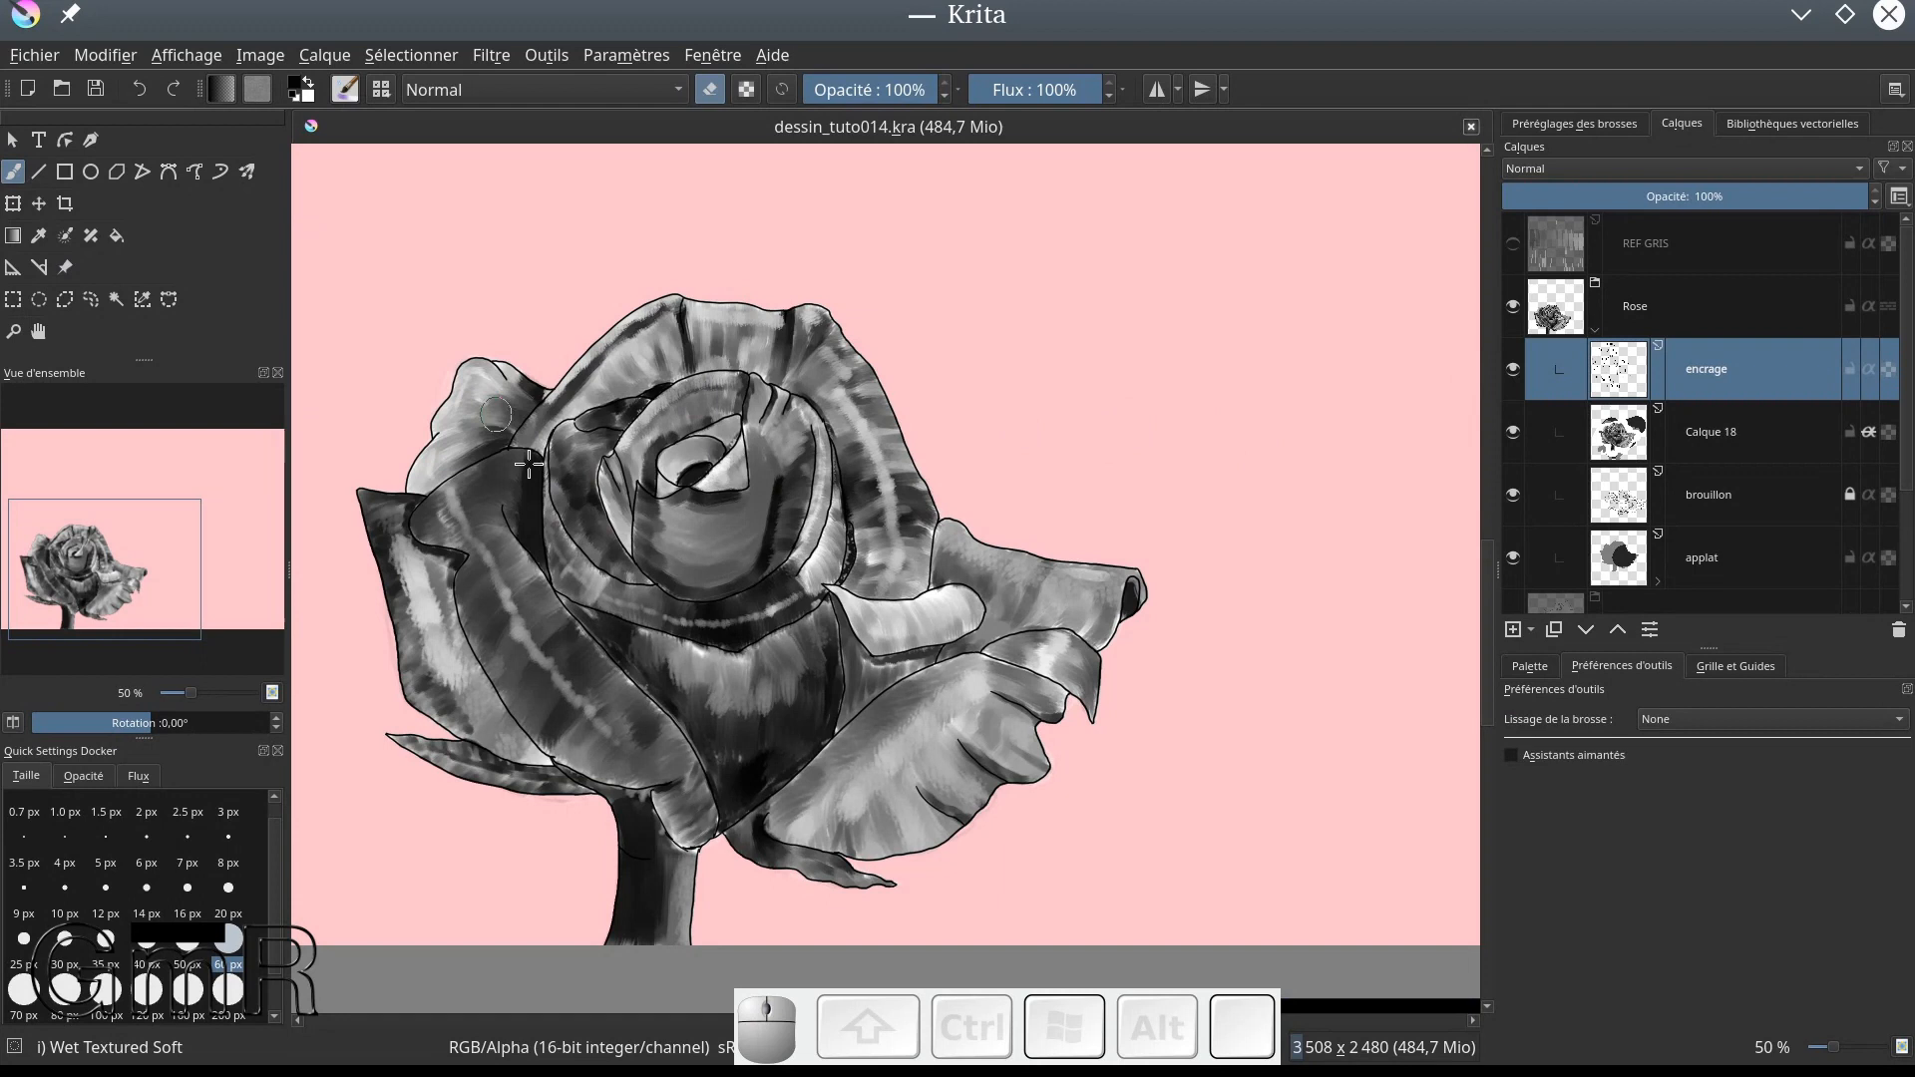
# Step: Erase ink lines on the encrage layer around the rose heart, along both sides of the central petals
pyautogui.moveTo(560, 515); pyautogui.dragTo(643, 593)
pyautogui.moveTo(556, 487)
pyautogui.mouseDown()
pyautogui.moveTo(557, 469)
pyautogui.moveTo(565, 514)
pyautogui.mouseUp()
pyautogui.moveTo(806, 576); pyautogui.dragTo(828, 534)
pyautogui.moveTo(841, 511)
pyautogui.mouseDown()
pyautogui.moveTo(831, 488)
pyautogui.moveTo(802, 588)
pyautogui.mouseUp()
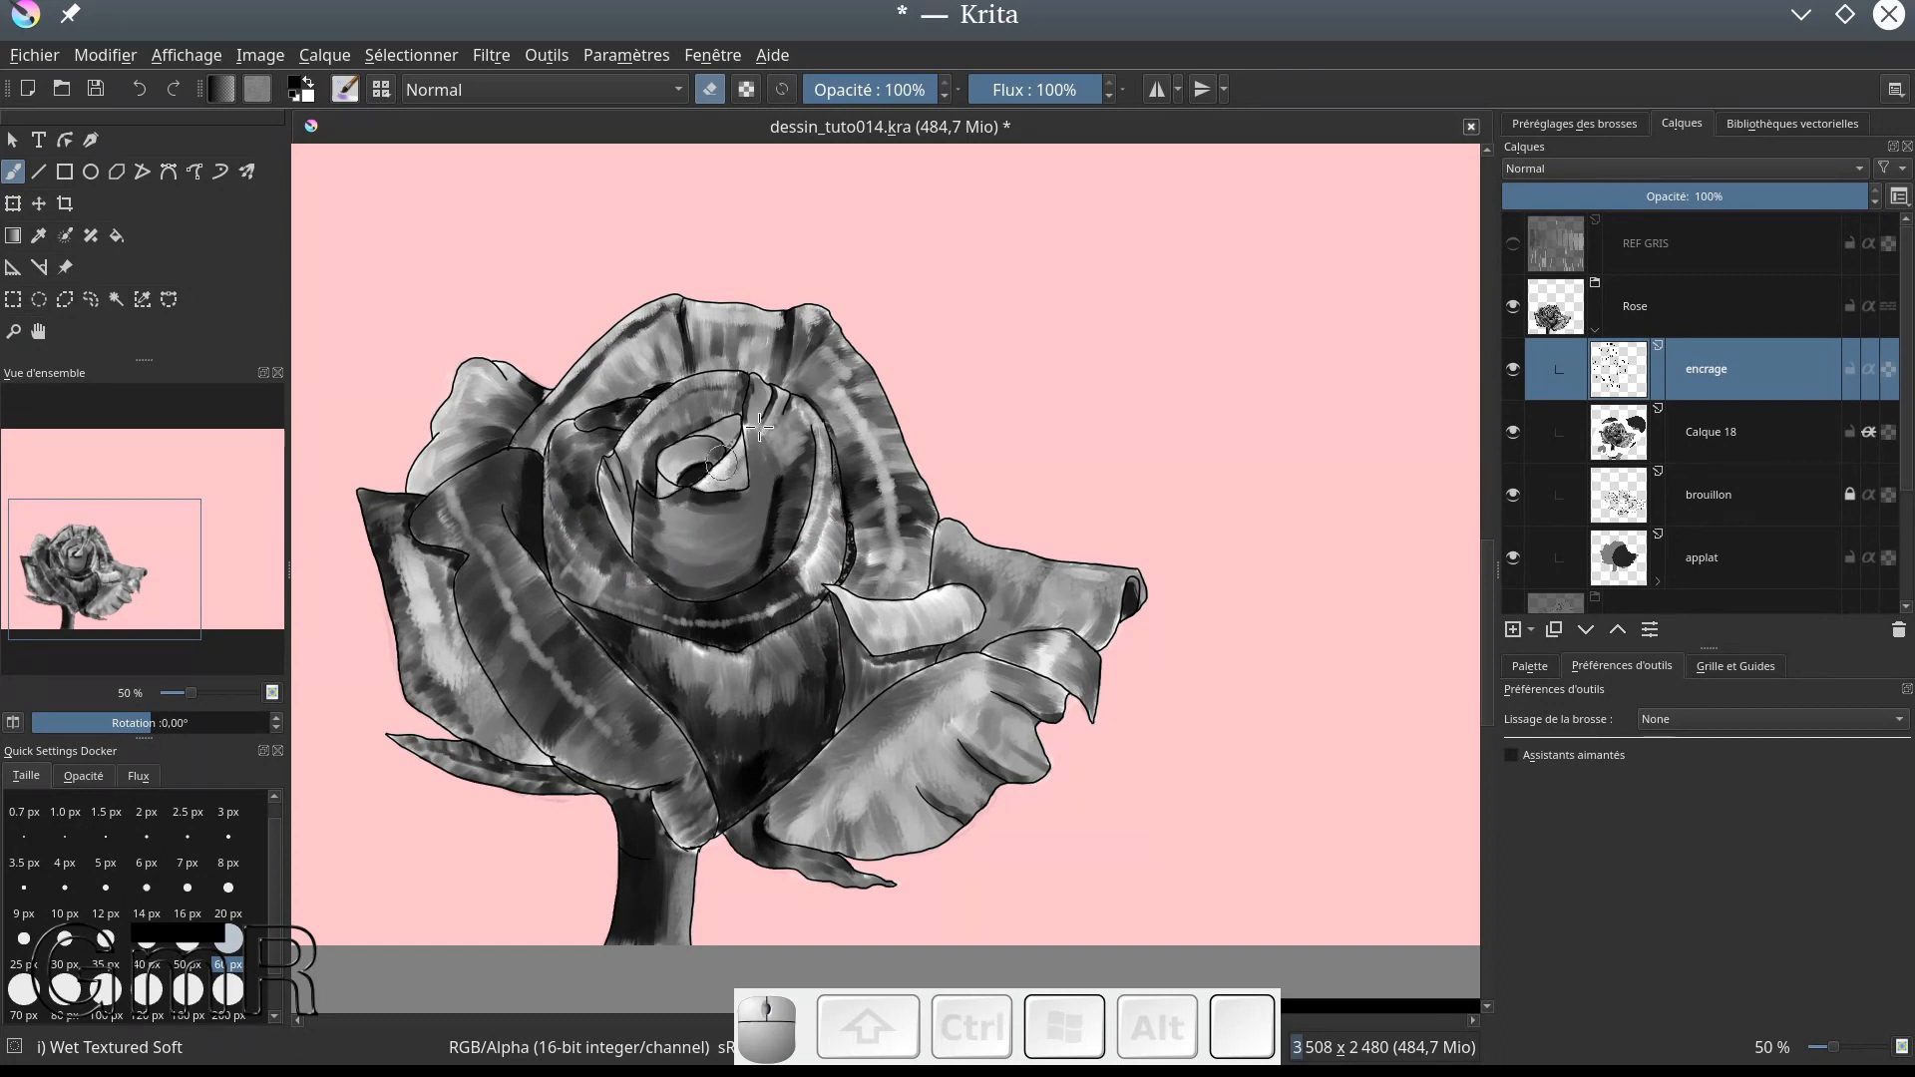
pyautogui.moveTo(703, 465); pyautogui.dragTo(694, 469)
# Step: Erase the ink outline along the outer edge of the large upper petal behind the rose heart
pyautogui.moveTo(600, 425); pyautogui.dragTo(728, 353)
pyautogui.moveTo(653, 295); pyautogui.dragTo(555, 403)
pyautogui.moveTo(548, 396)
pyautogui.mouseDown()
pyautogui.moveTo(676, 294)
pyautogui.moveTo(736, 288)
pyautogui.moveTo(815, 301)
pyautogui.moveTo(857, 346)
pyautogui.moveTo(770, 320)
pyautogui.moveTo(840, 334)
pyautogui.moveTo(896, 389)
pyautogui.moveTo(878, 377)
pyautogui.moveTo(890, 357)
pyautogui.moveTo(843, 357)
pyautogui.moveTo(897, 365)
pyautogui.moveTo(935, 386)
pyautogui.mouseUp()
# Step: Erase the ink line around the dark opening of the right petal's rolled tip, using a smaller eraser
pyautogui.moveTo(1142, 598); pyautogui.dragTo(1132, 609)
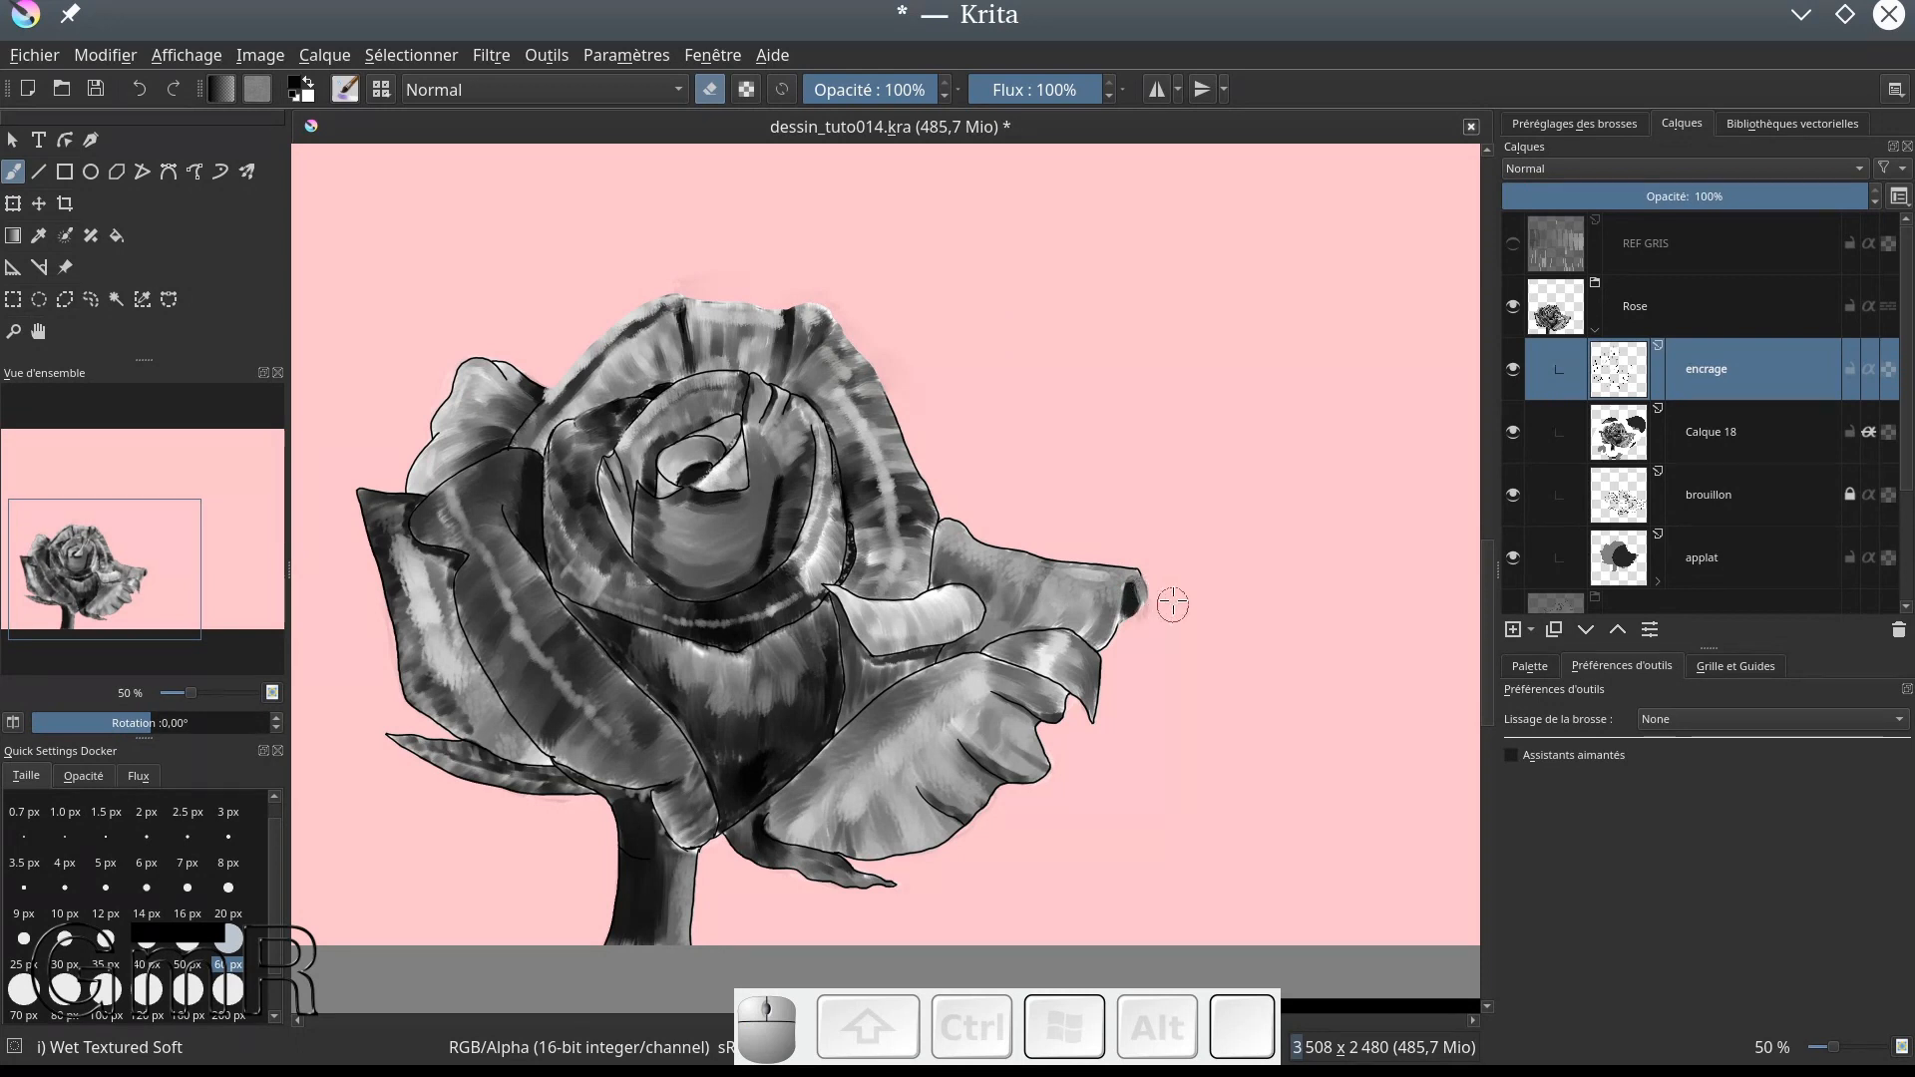
pyautogui.hotkey('ctrl', 'z')
pyautogui.scroll(3, 1243, 647)
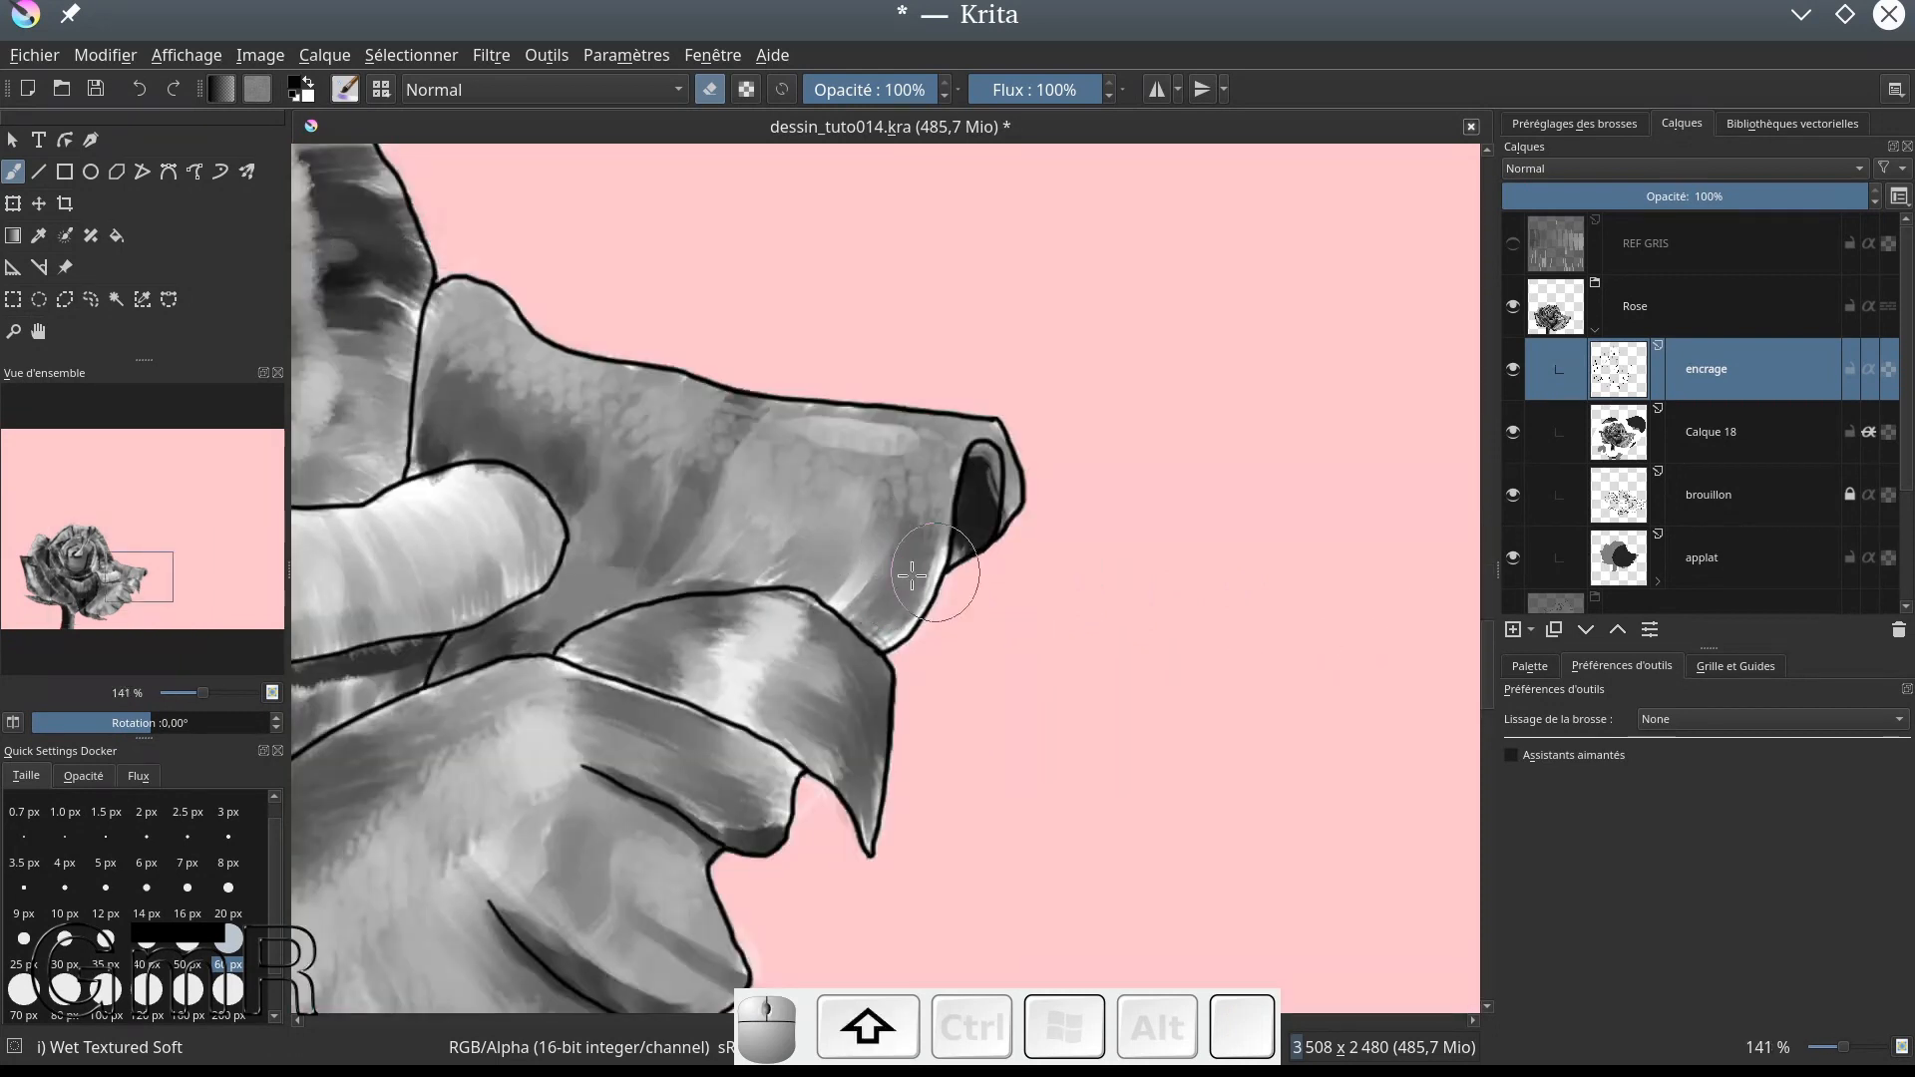
pyautogui.moveTo(992, 556); pyautogui.dragTo(1008, 585)
pyautogui.moveTo(1120, 654)
pyautogui.mouseDown()
pyautogui.moveTo(1074, 642)
pyautogui.moveTo(1129, 652)
pyautogui.moveTo(1074, 672)
pyautogui.mouseUp()
pyautogui.moveTo(990, 469)
pyautogui.mouseDown()
pyautogui.moveTo(998, 523)
pyautogui.moveTo(1002, 458)
pyautogui.moveTo(971, 461)
pyautogui.moveTo(977, 446)
pyautogui.moveTo(993, 622)
pyautogui.moveTo(1015, 581)
pyautogui.moveTo(1096, 638)
pyautogui.moveTo(1002, 585)
pyautogui.moveTo(990, 543)
pyautogui.moveTo(963, 560)
pyautogui.moveTo(1017, 560)
pyautogui.mouseUp()
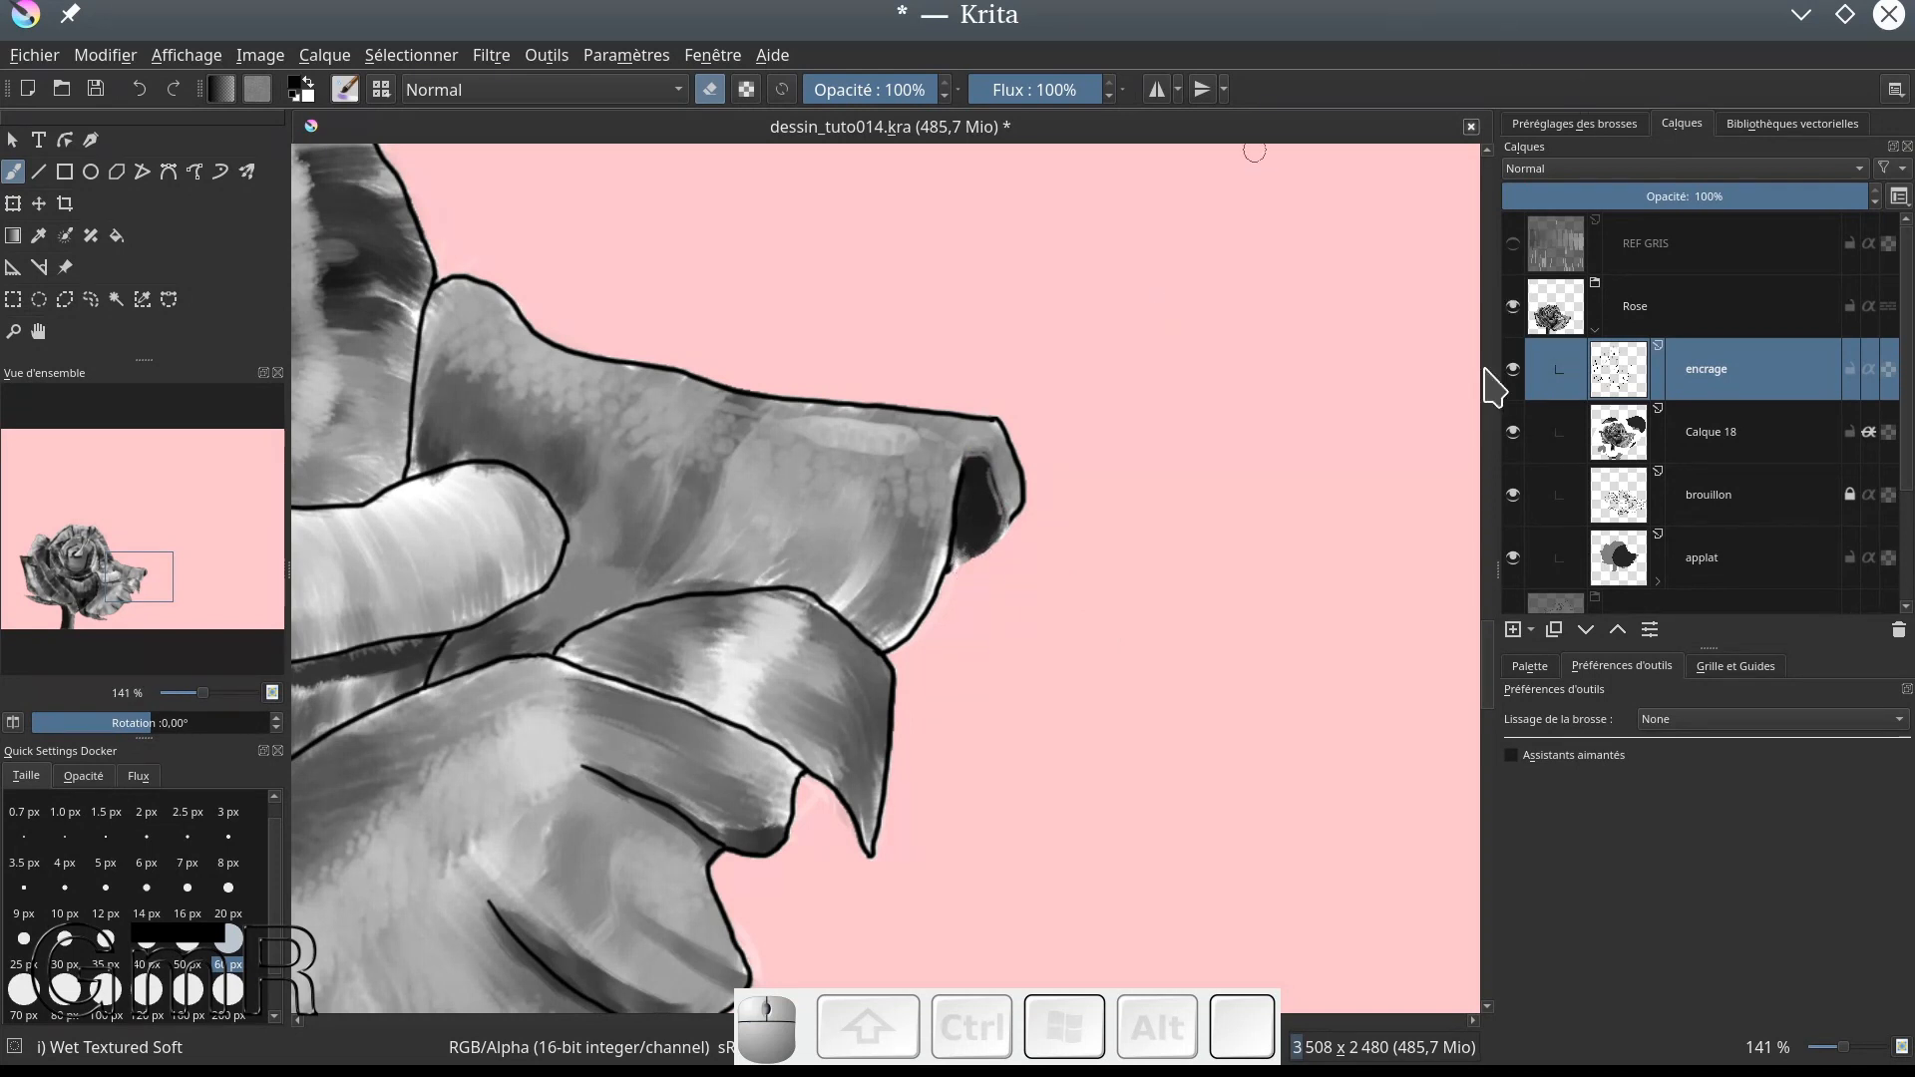
# Step: Erase parts of the ink lines on the stem and along the edges of the lower left petal
pyautogui.scroll(-1, 1536, 379)
pyautogui.scroll(-2, 1165, 449)
pyautogui.scroll(-2, 1165, 449)
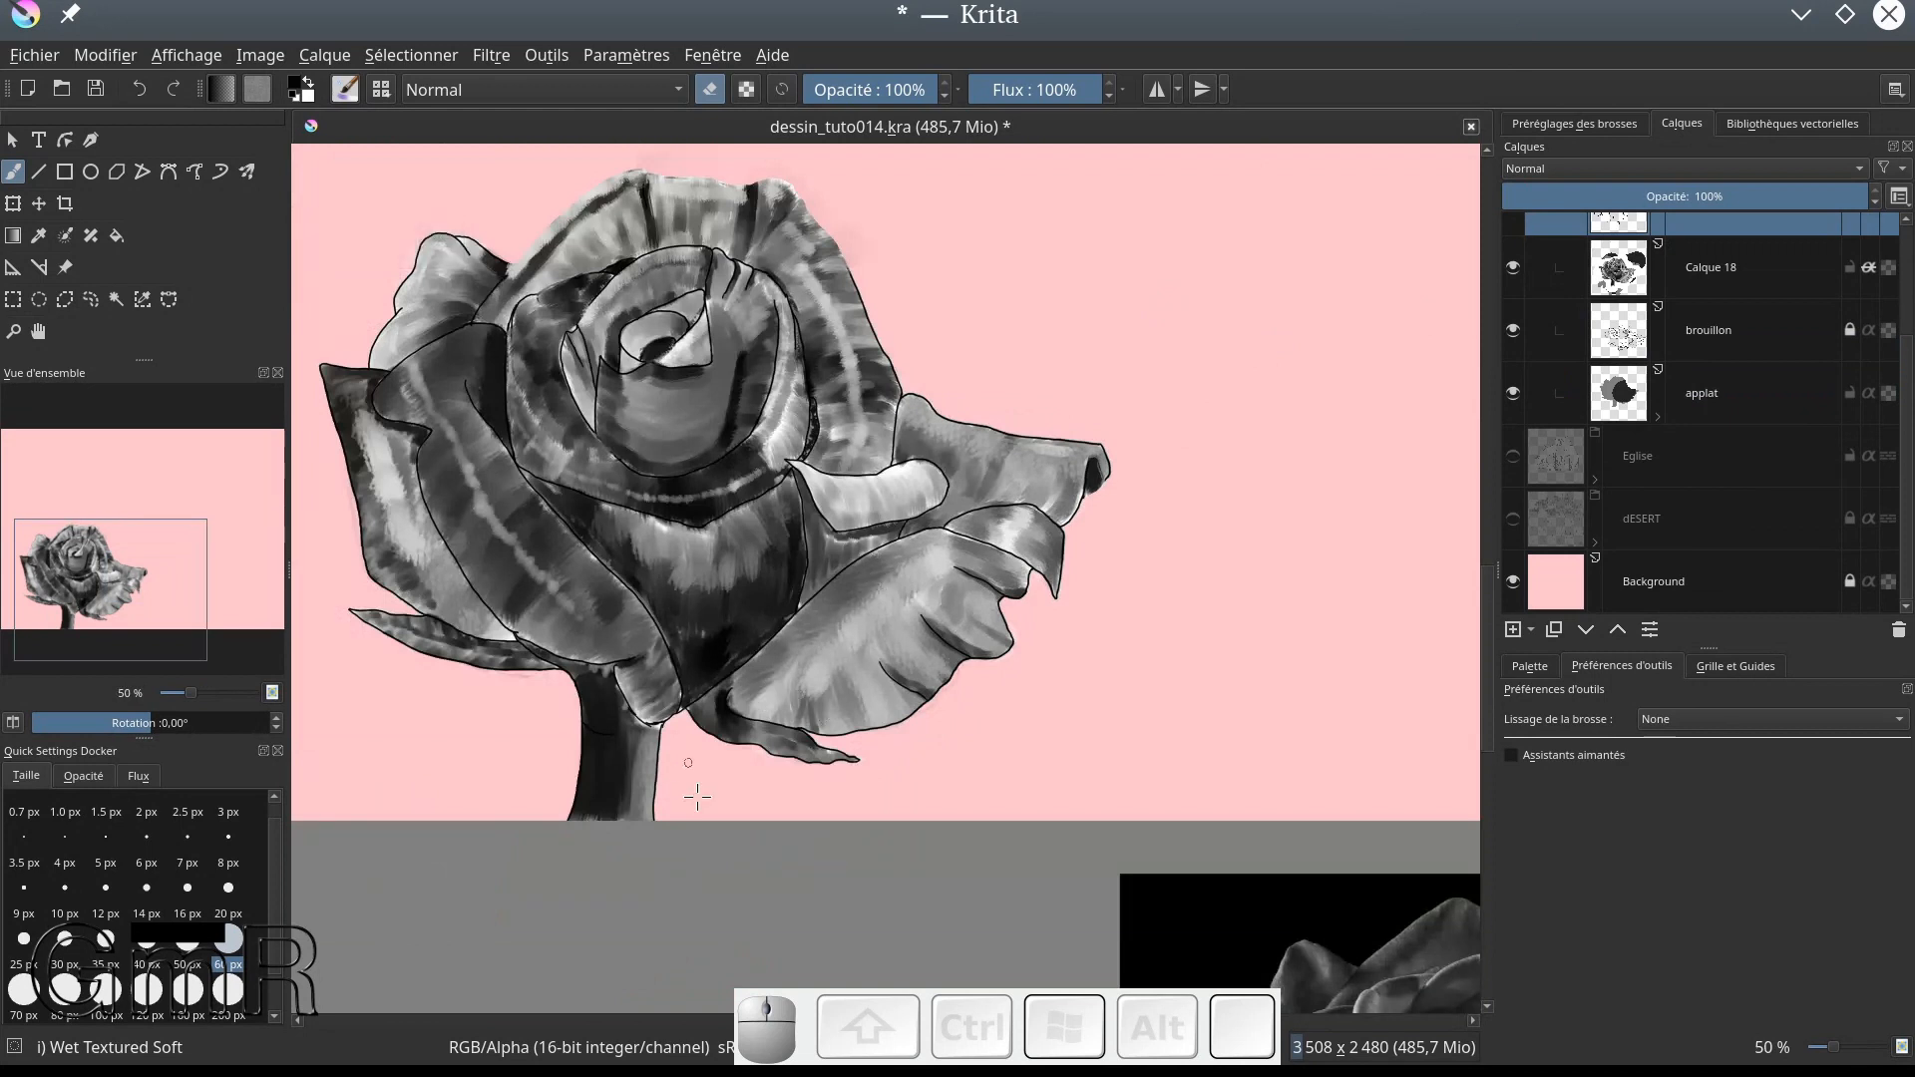
pyautogui.moveTo(595, 725)
pyautogui.mouseDown()
pyautogui.moveTo(628, 776)
pyautogui.moveTo(610, 748)
pyautogui.mouseUp()
pyautogui.moveTo(534, 487); pyautogui.dragTo(560, 517)
pyautogui.moveTo(564, 522); pyautogui.dragTo(571, 528)
pyautogui.click(637, 594)
pyautogui.moveTo(675, 660)
pyautogui.mouseDown()
pyautogui.moveTo(585, 549)
pyautogui.moveTo(632, 592)
pyautogui.moveTo(605, 564)
pyautogui.mouseUp()
pyautogui.scroll(1, 793, 460)
pyautogui.scroll(2, 828, 468)
pyautogui.scroll(-2, 836, 474)
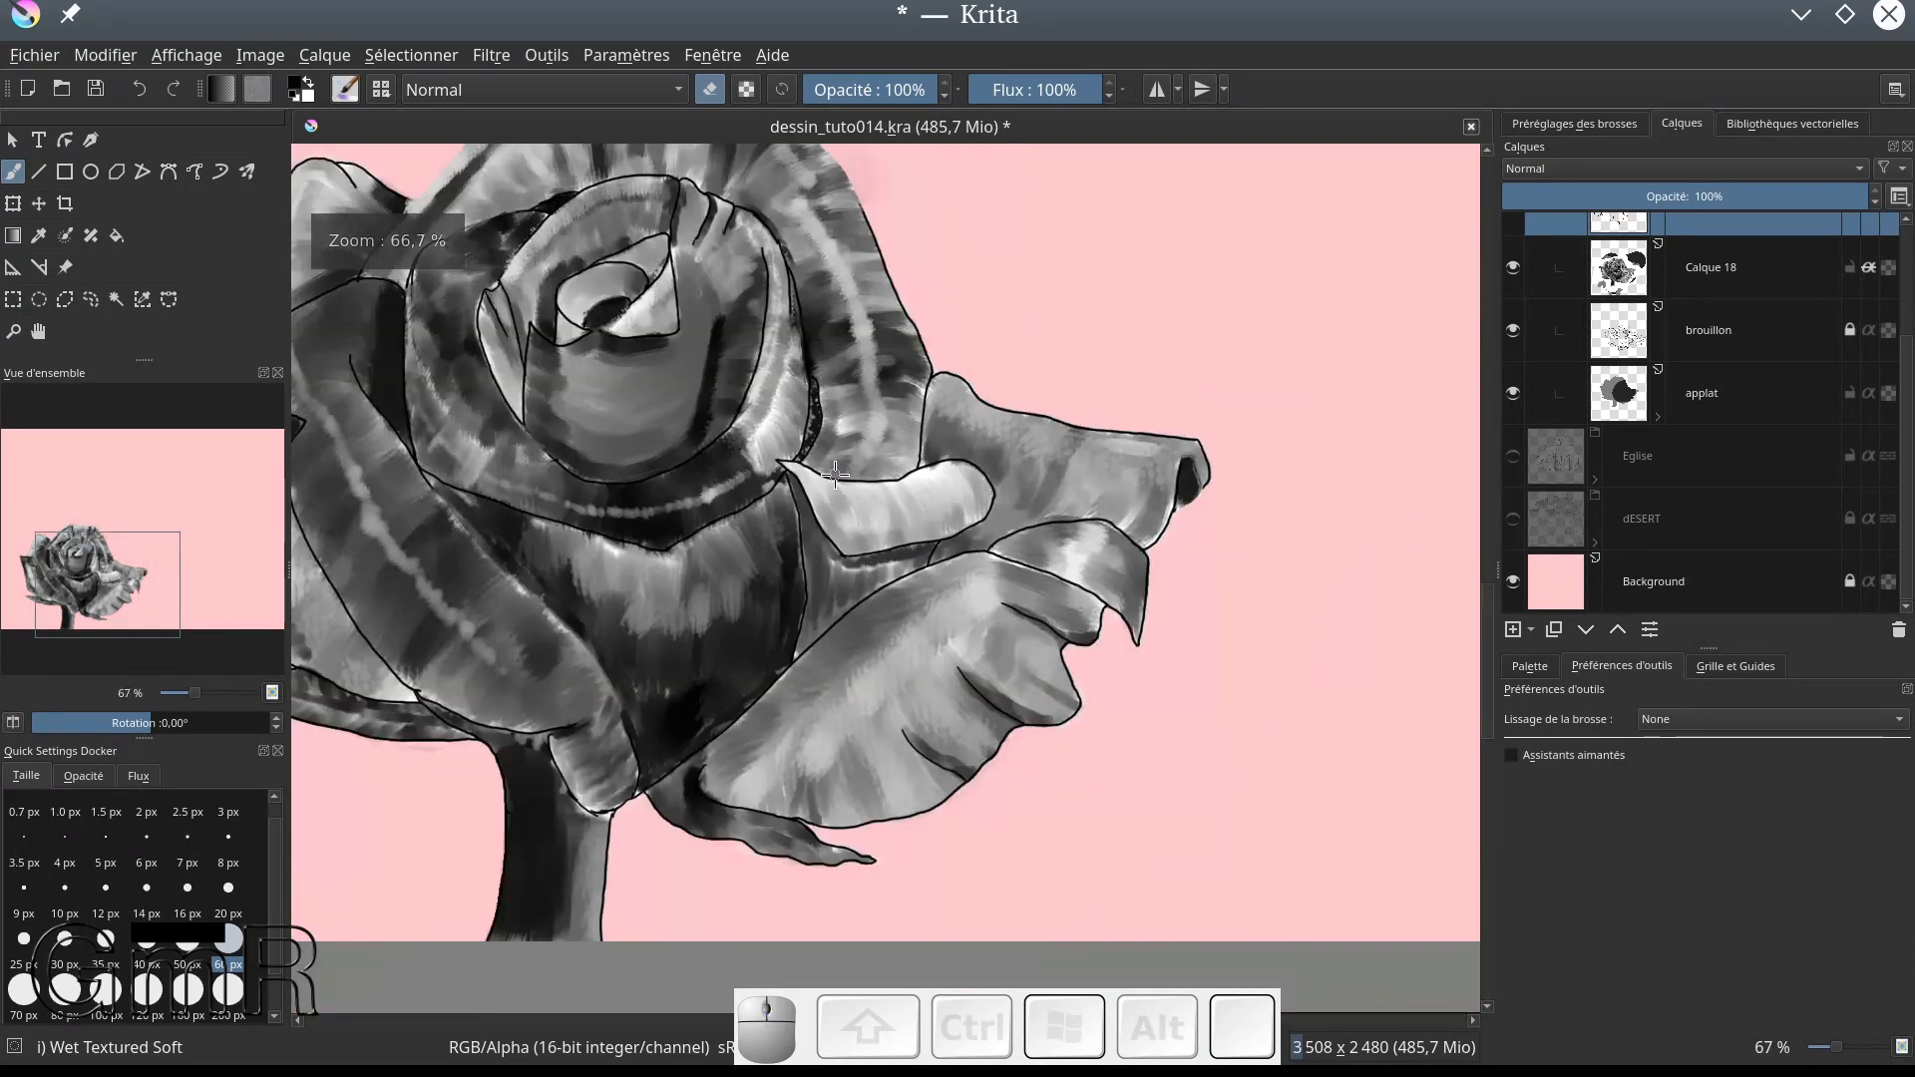
# Step: Lock the Rose group, leaving the REF GRIS layer hidden
pyautogui.scroll(-3, 836, 474)
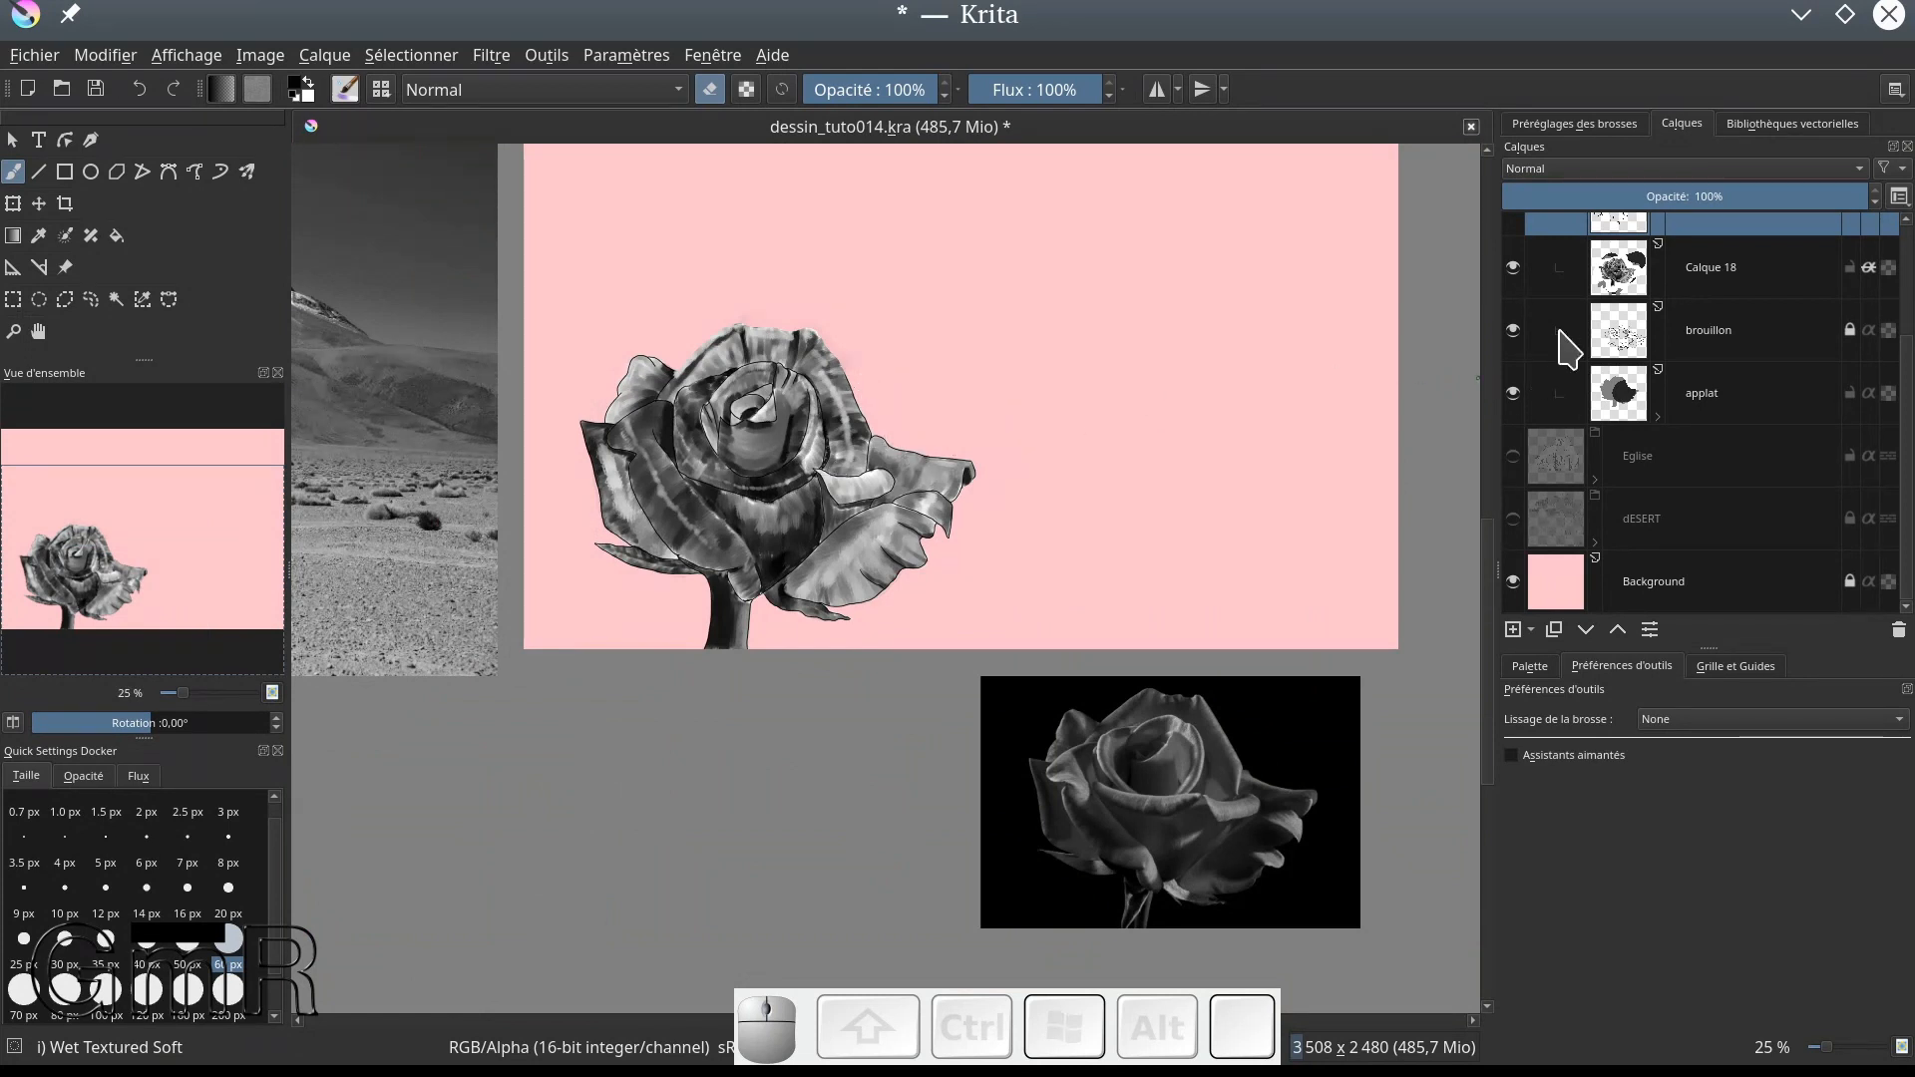
pyautogui.scroll(2, 1593, 344)
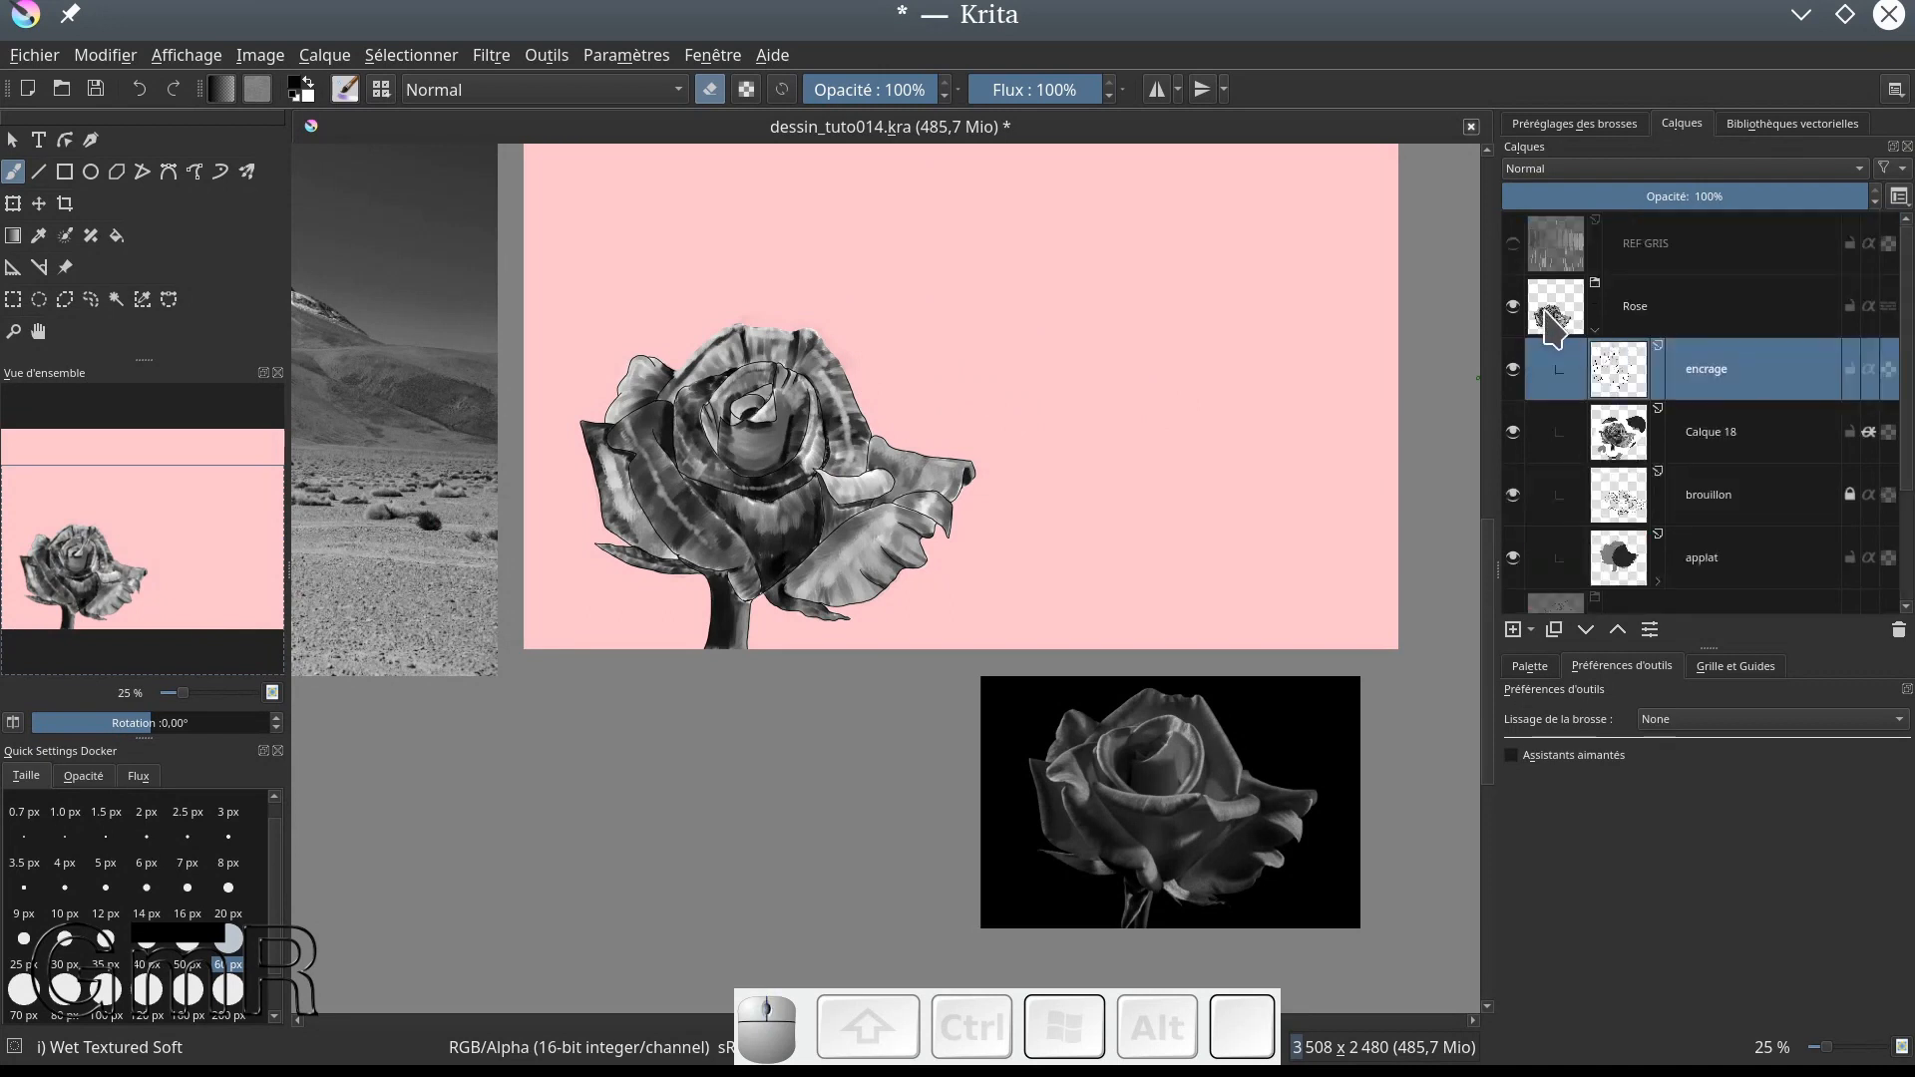
pyautogui.click(1850, 305)
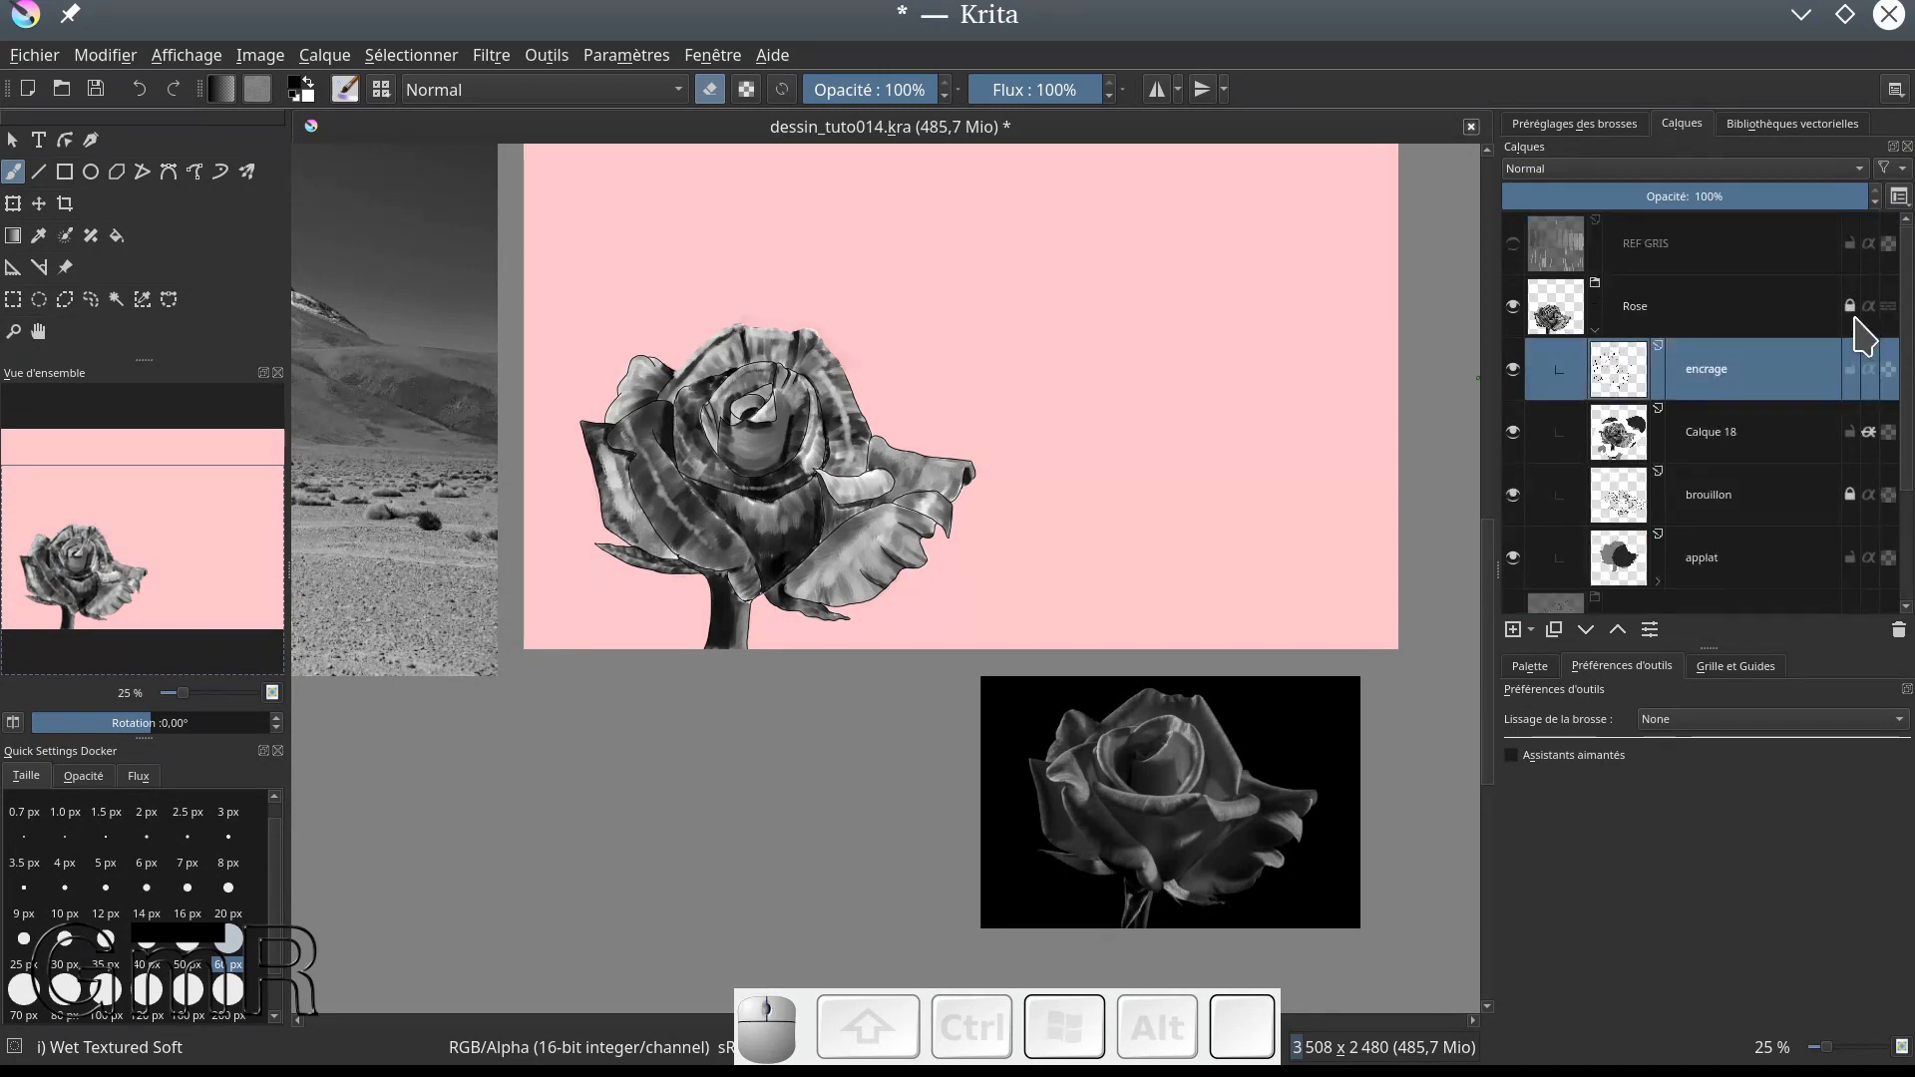
pyautogui.click(1514, 249)
pyautogui.click(1514, 249)
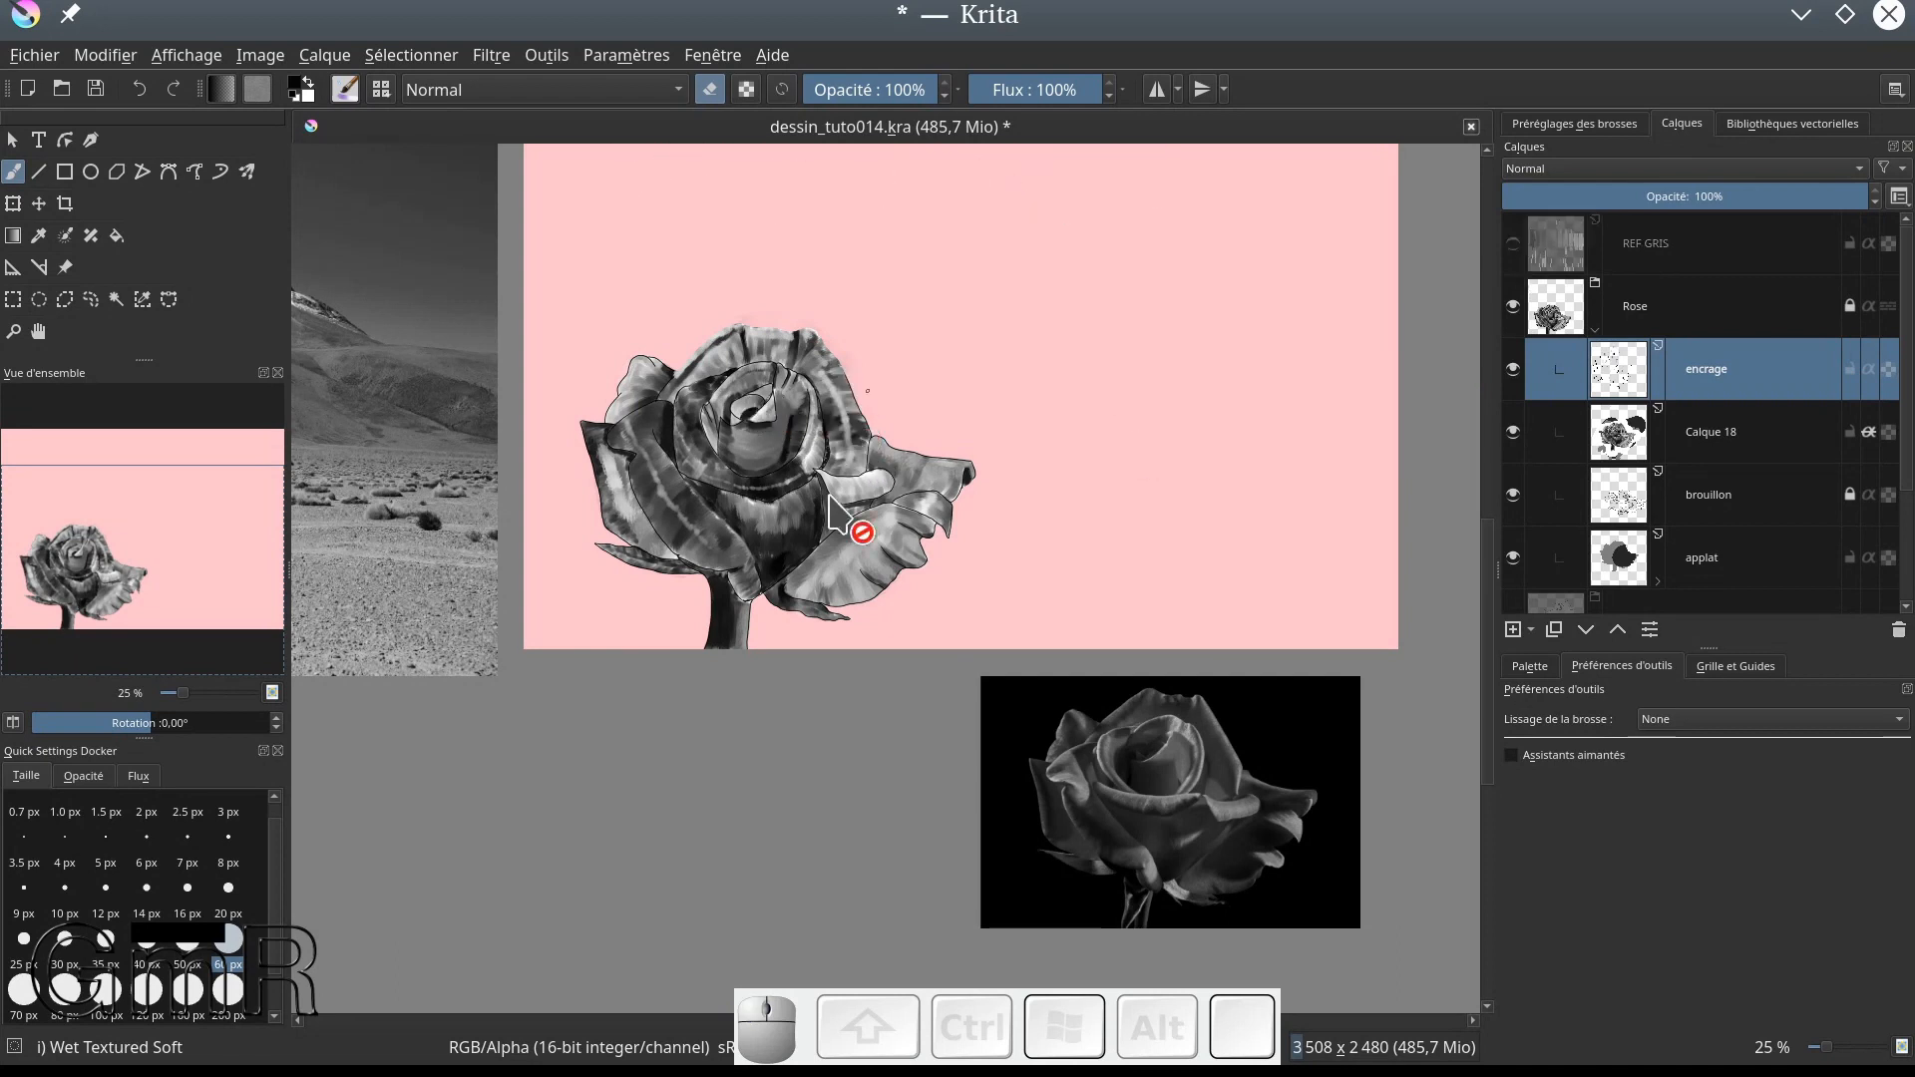
# Step: Look up the Wet Textured Soft brush among the Paint brush presets and review the rose beside its reference
pyautogui.scroll(-1, 838, 511)
pyautogui.scroll(2, 841, 511)
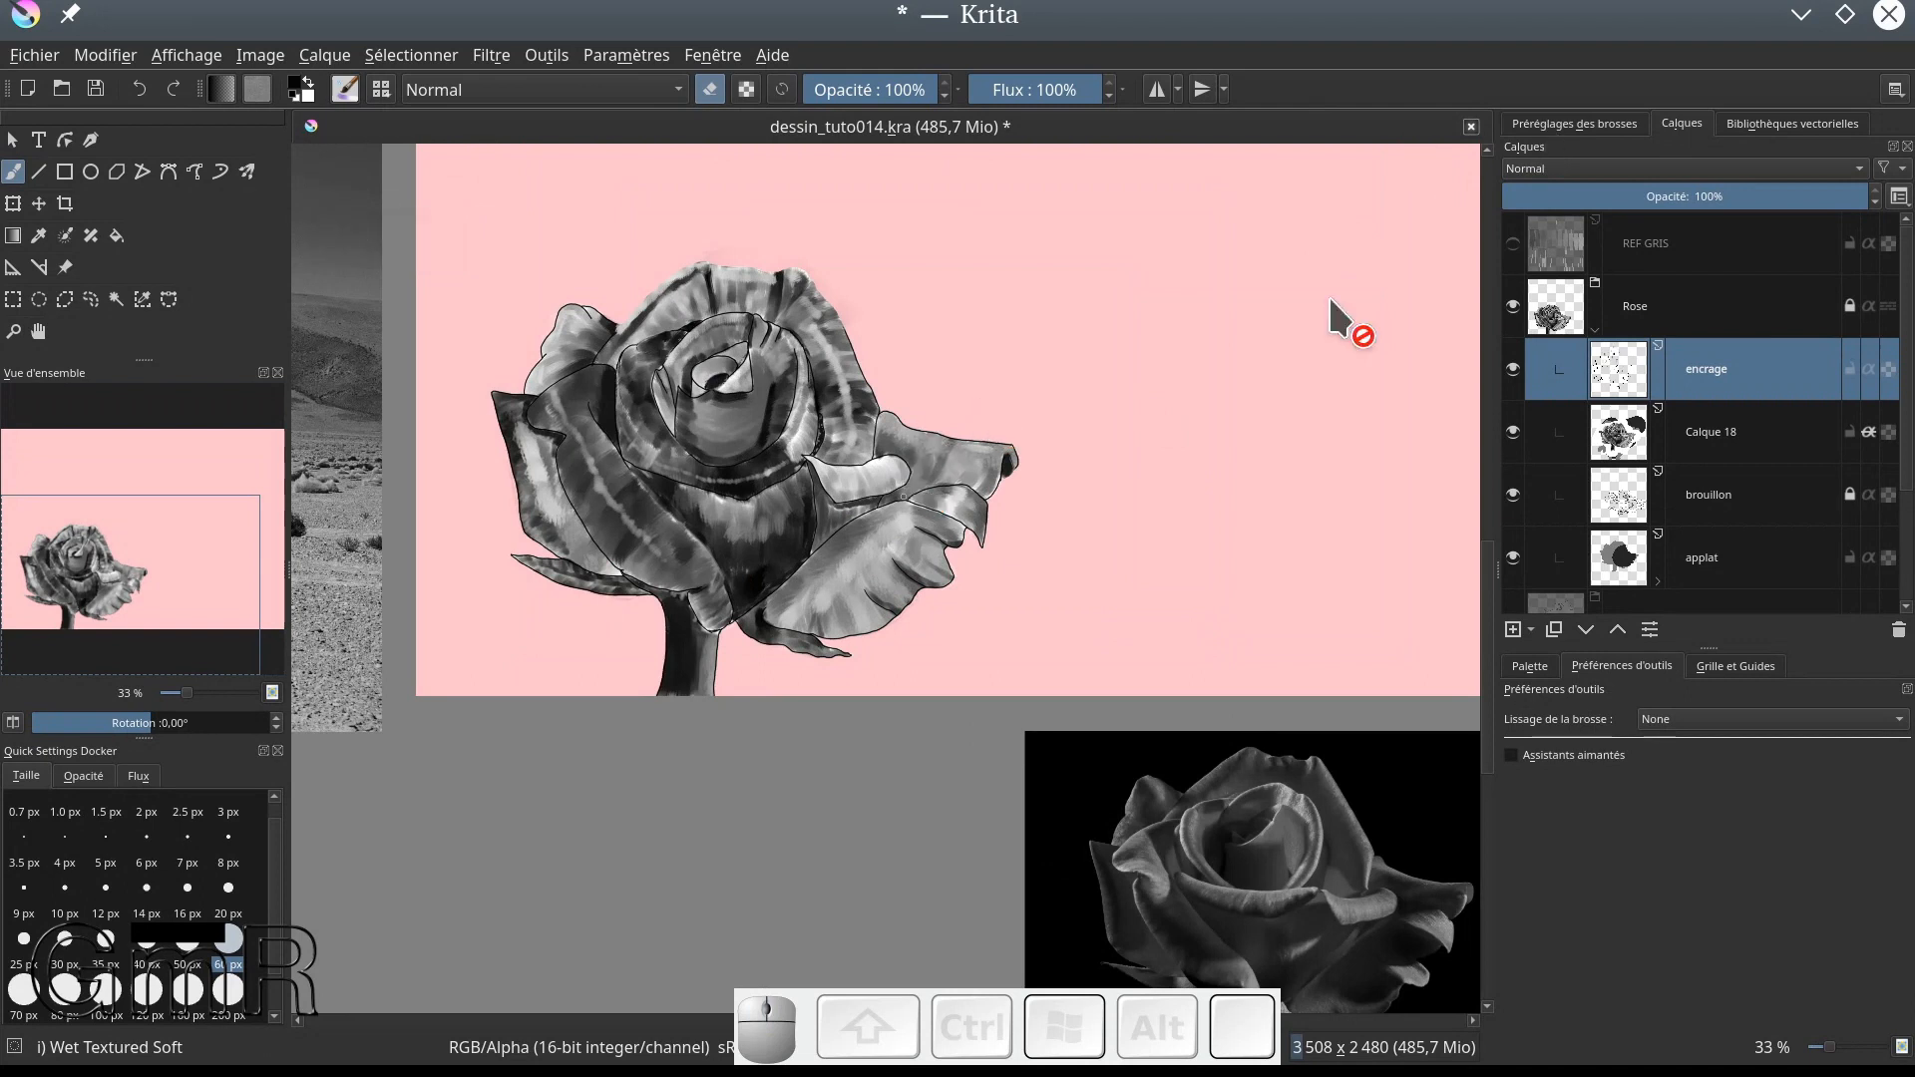
pyautogui.click(1558, 124)
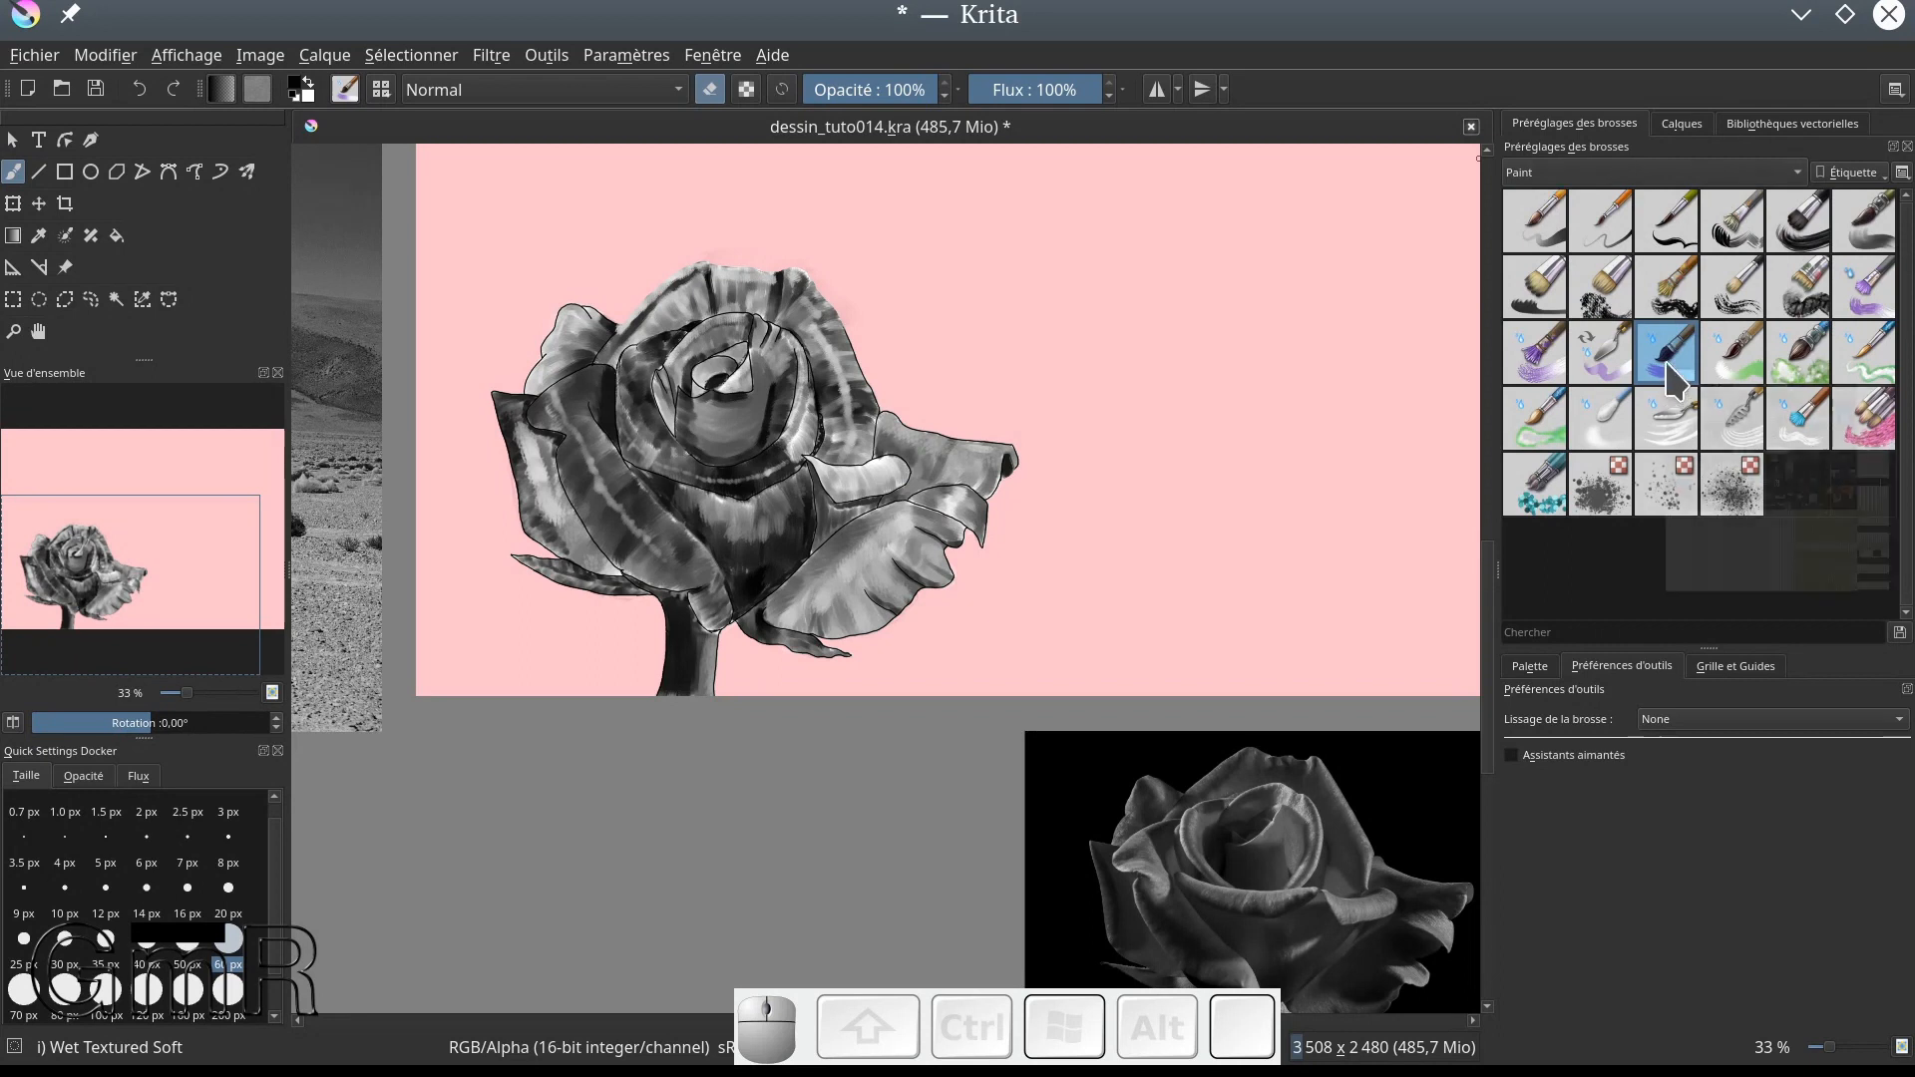
pyautogui.moveTo(1676, 374)
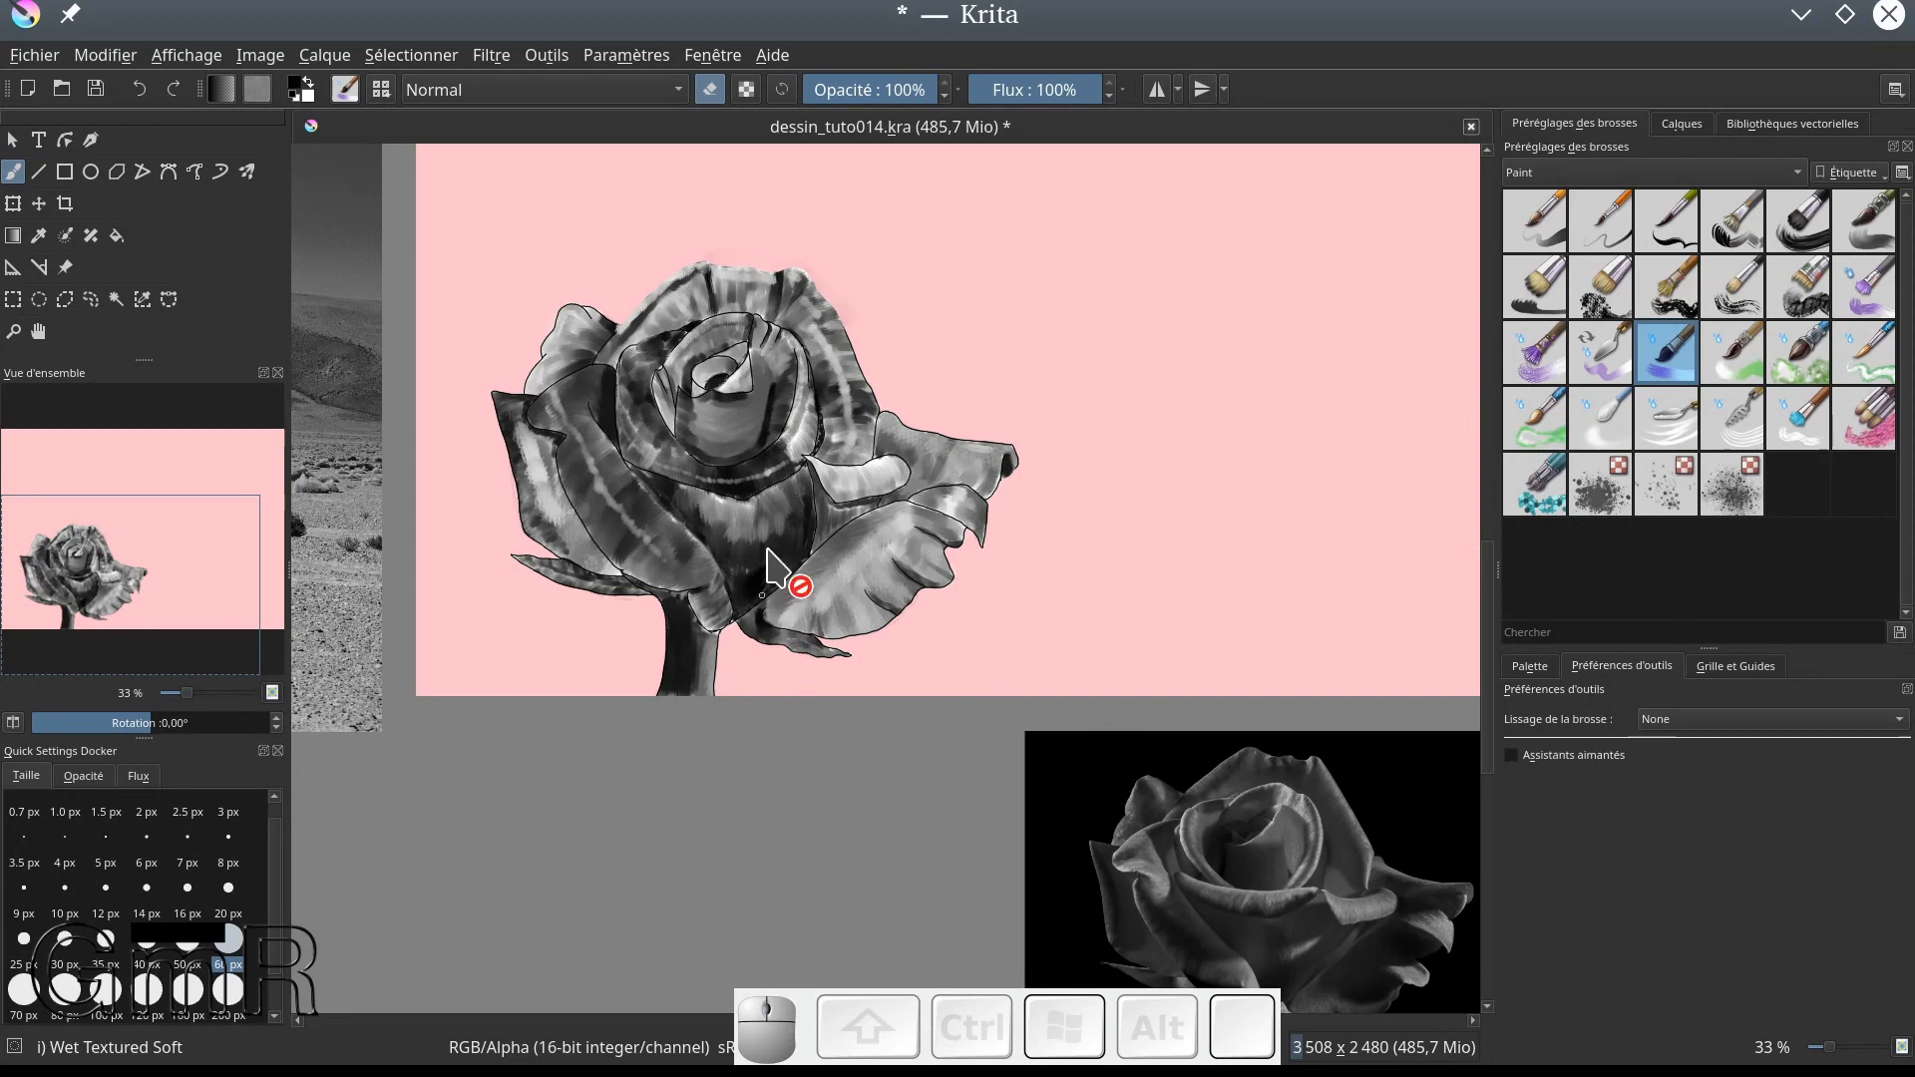
pyautogui.scroll(1, 782, 559)
pyautogui.scroll(-2, 783, 544)
pyautogui.scroll(-1, 782, 543)
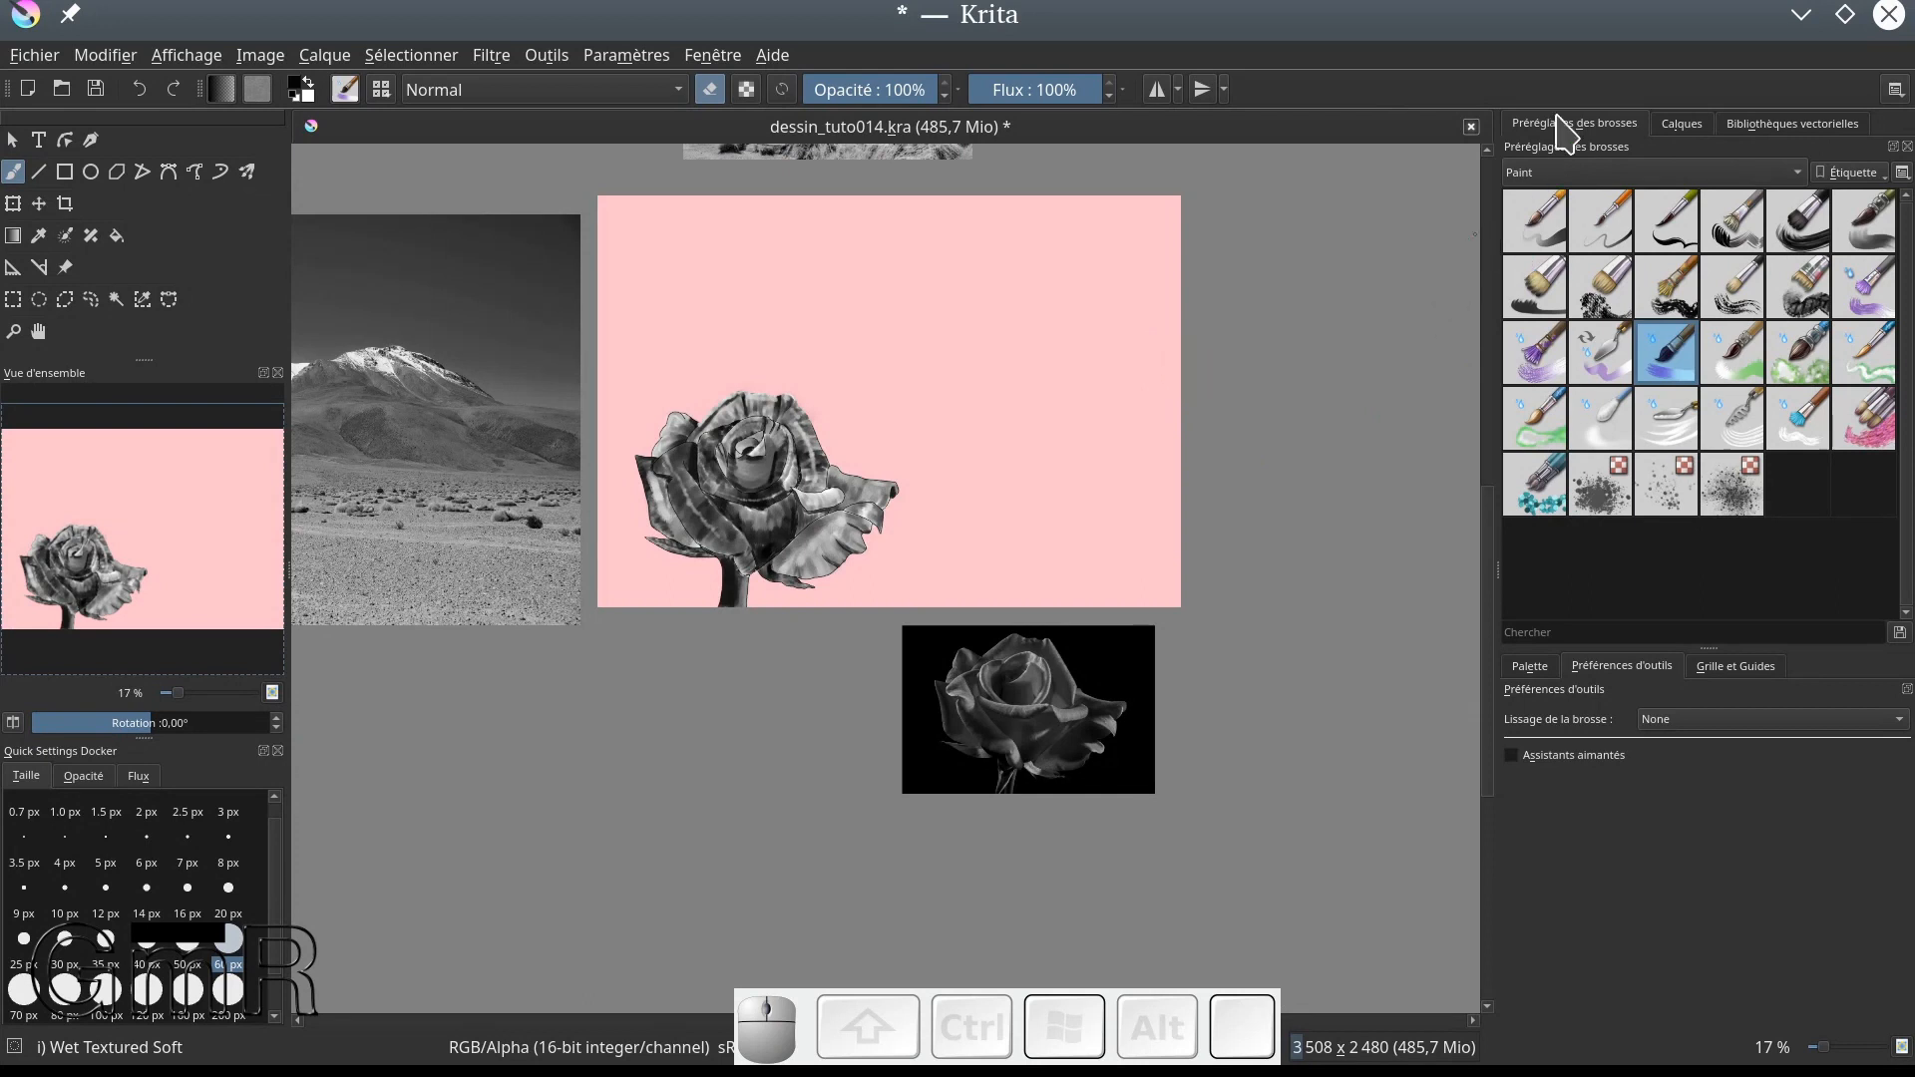
# Step: Collapse the Rose group, then show the Eglise group and expand its layers
pyautogui.click(1694, 123)
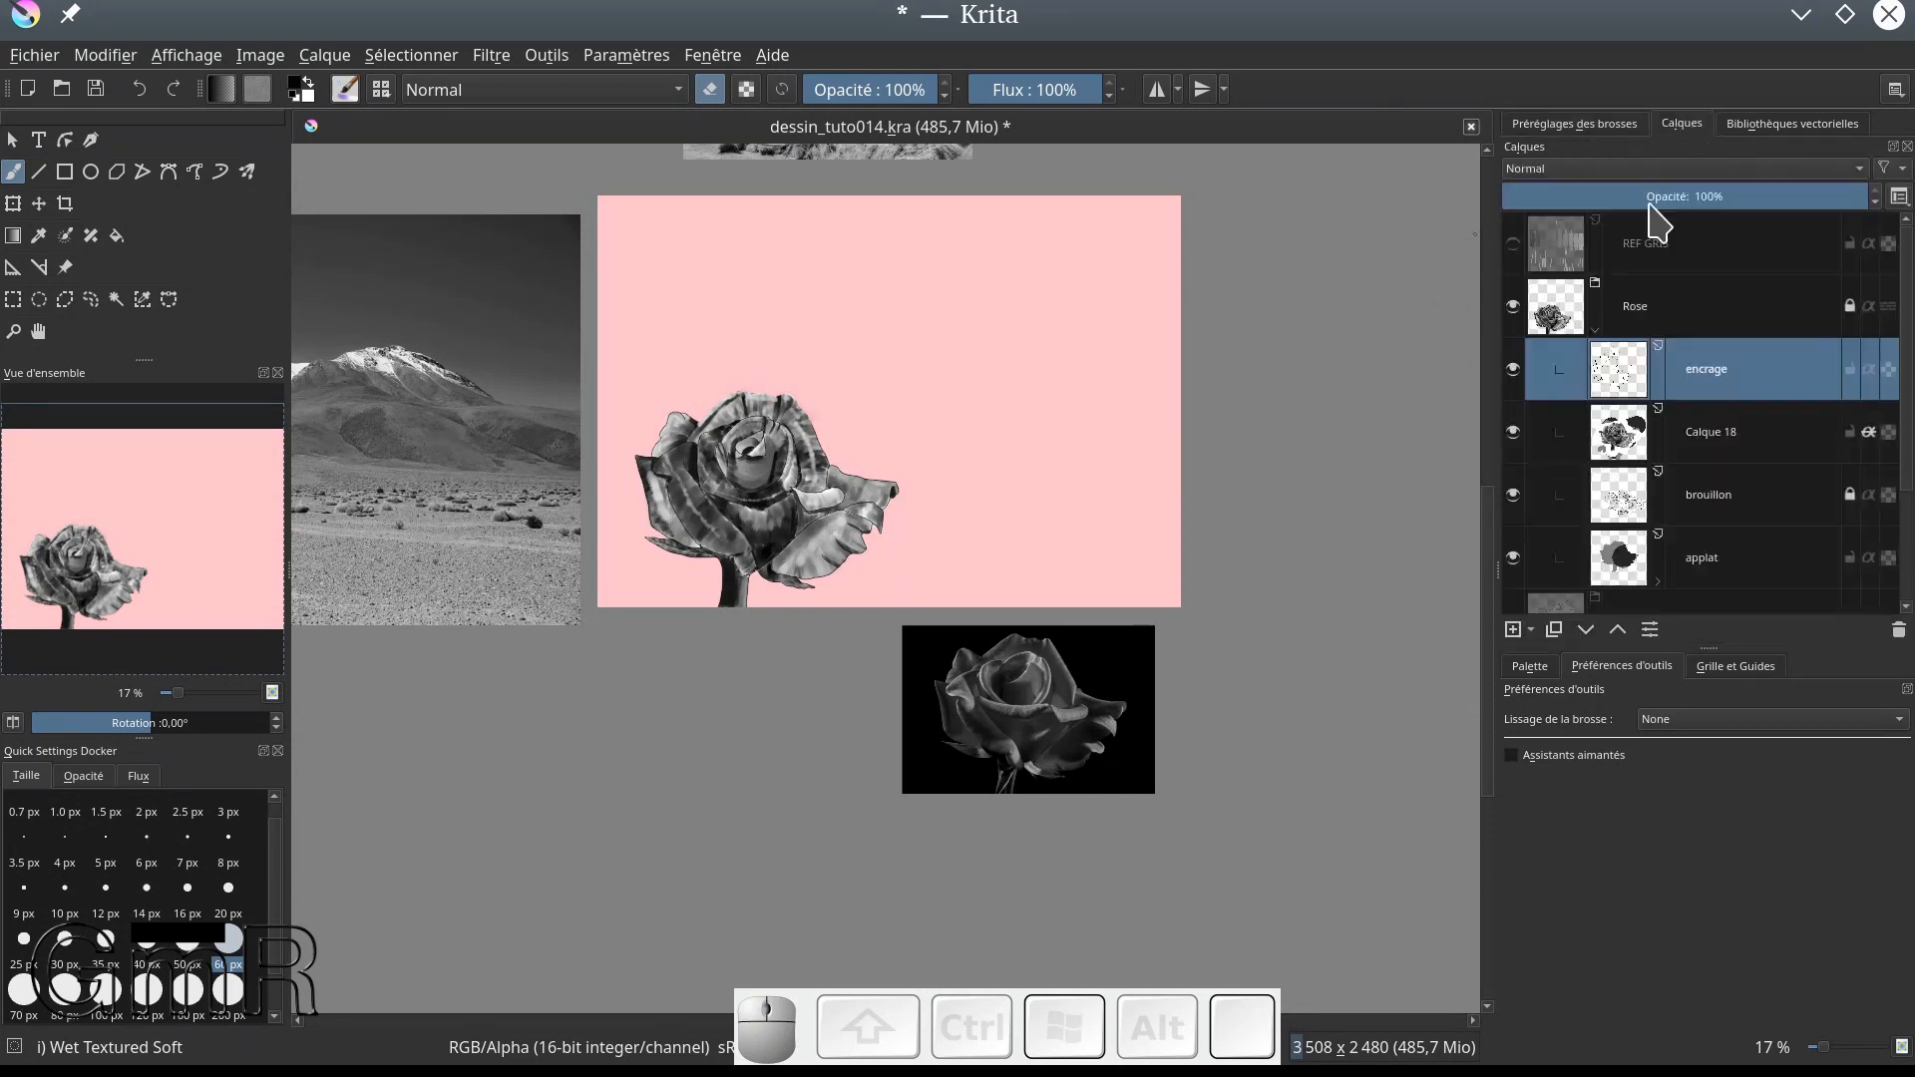
pyautogui.click(1594, 328)
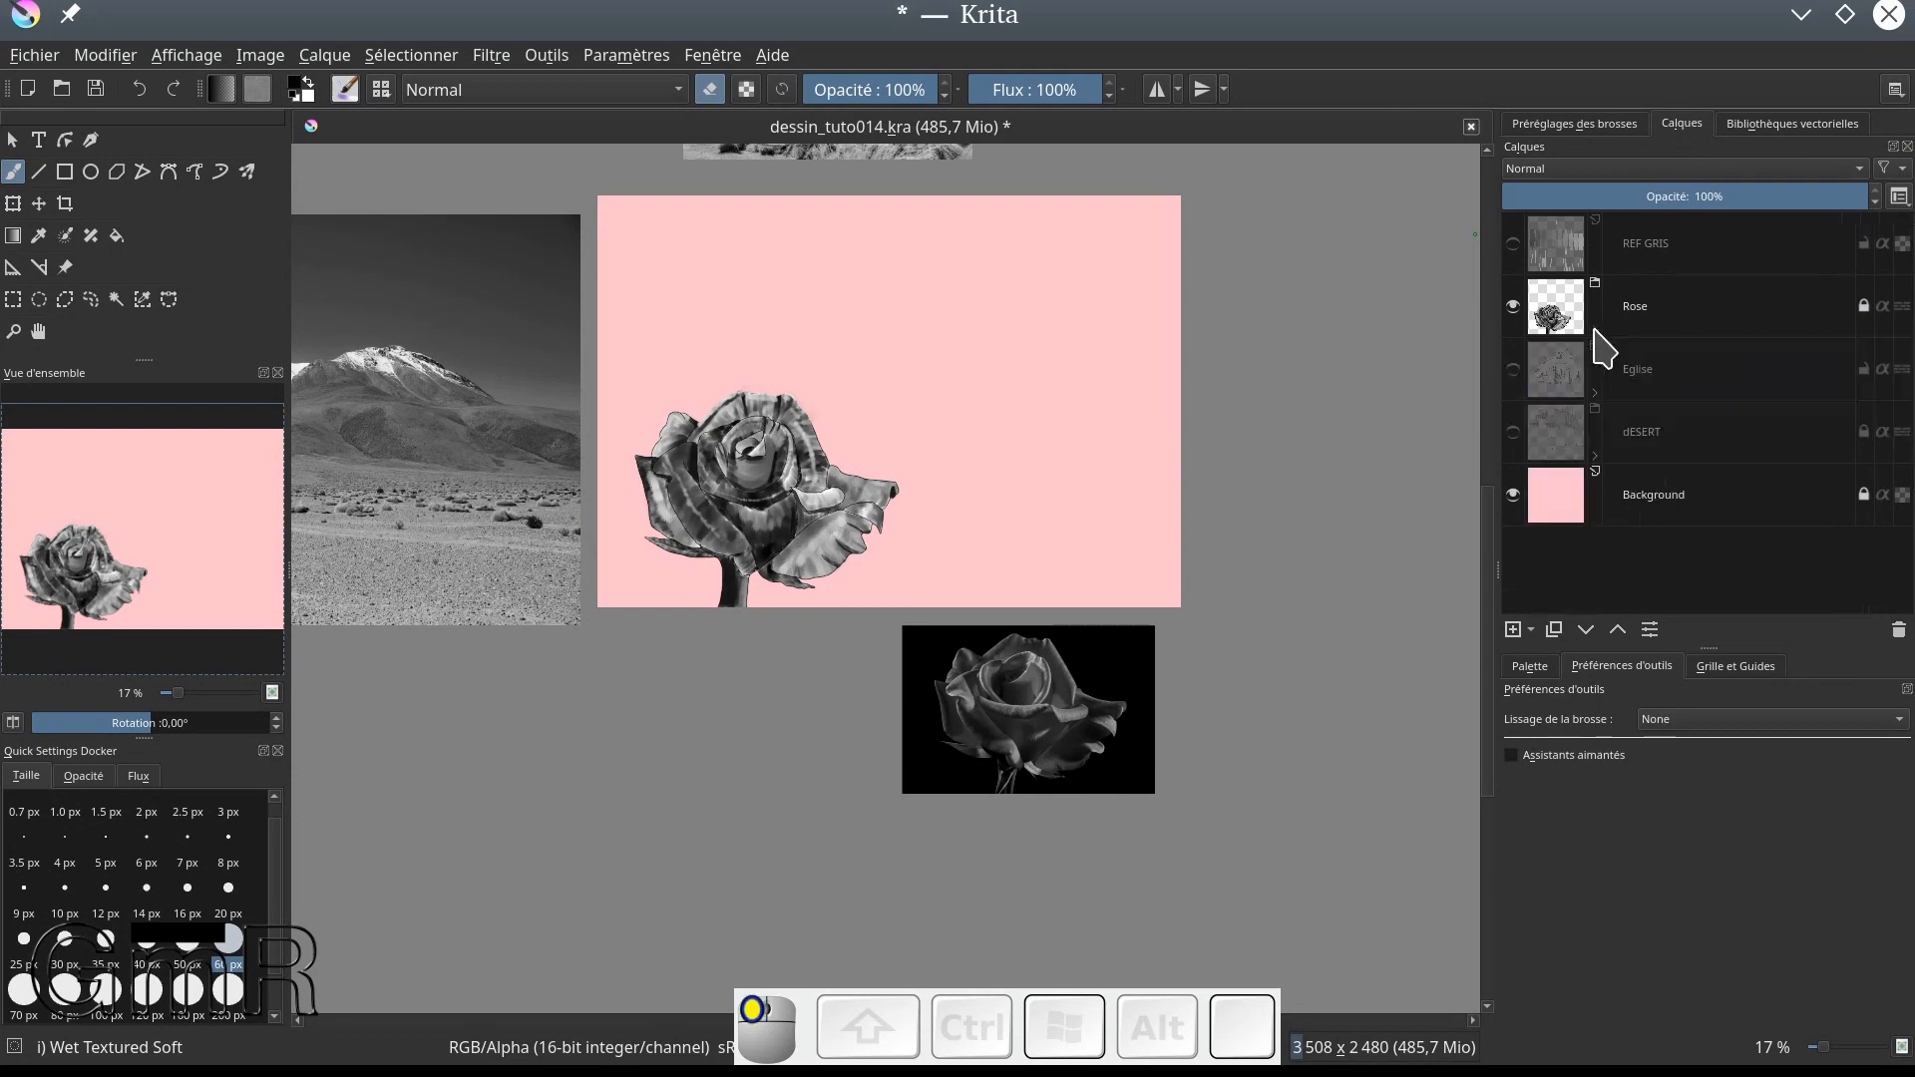
pyautogui.click(1513, 369)
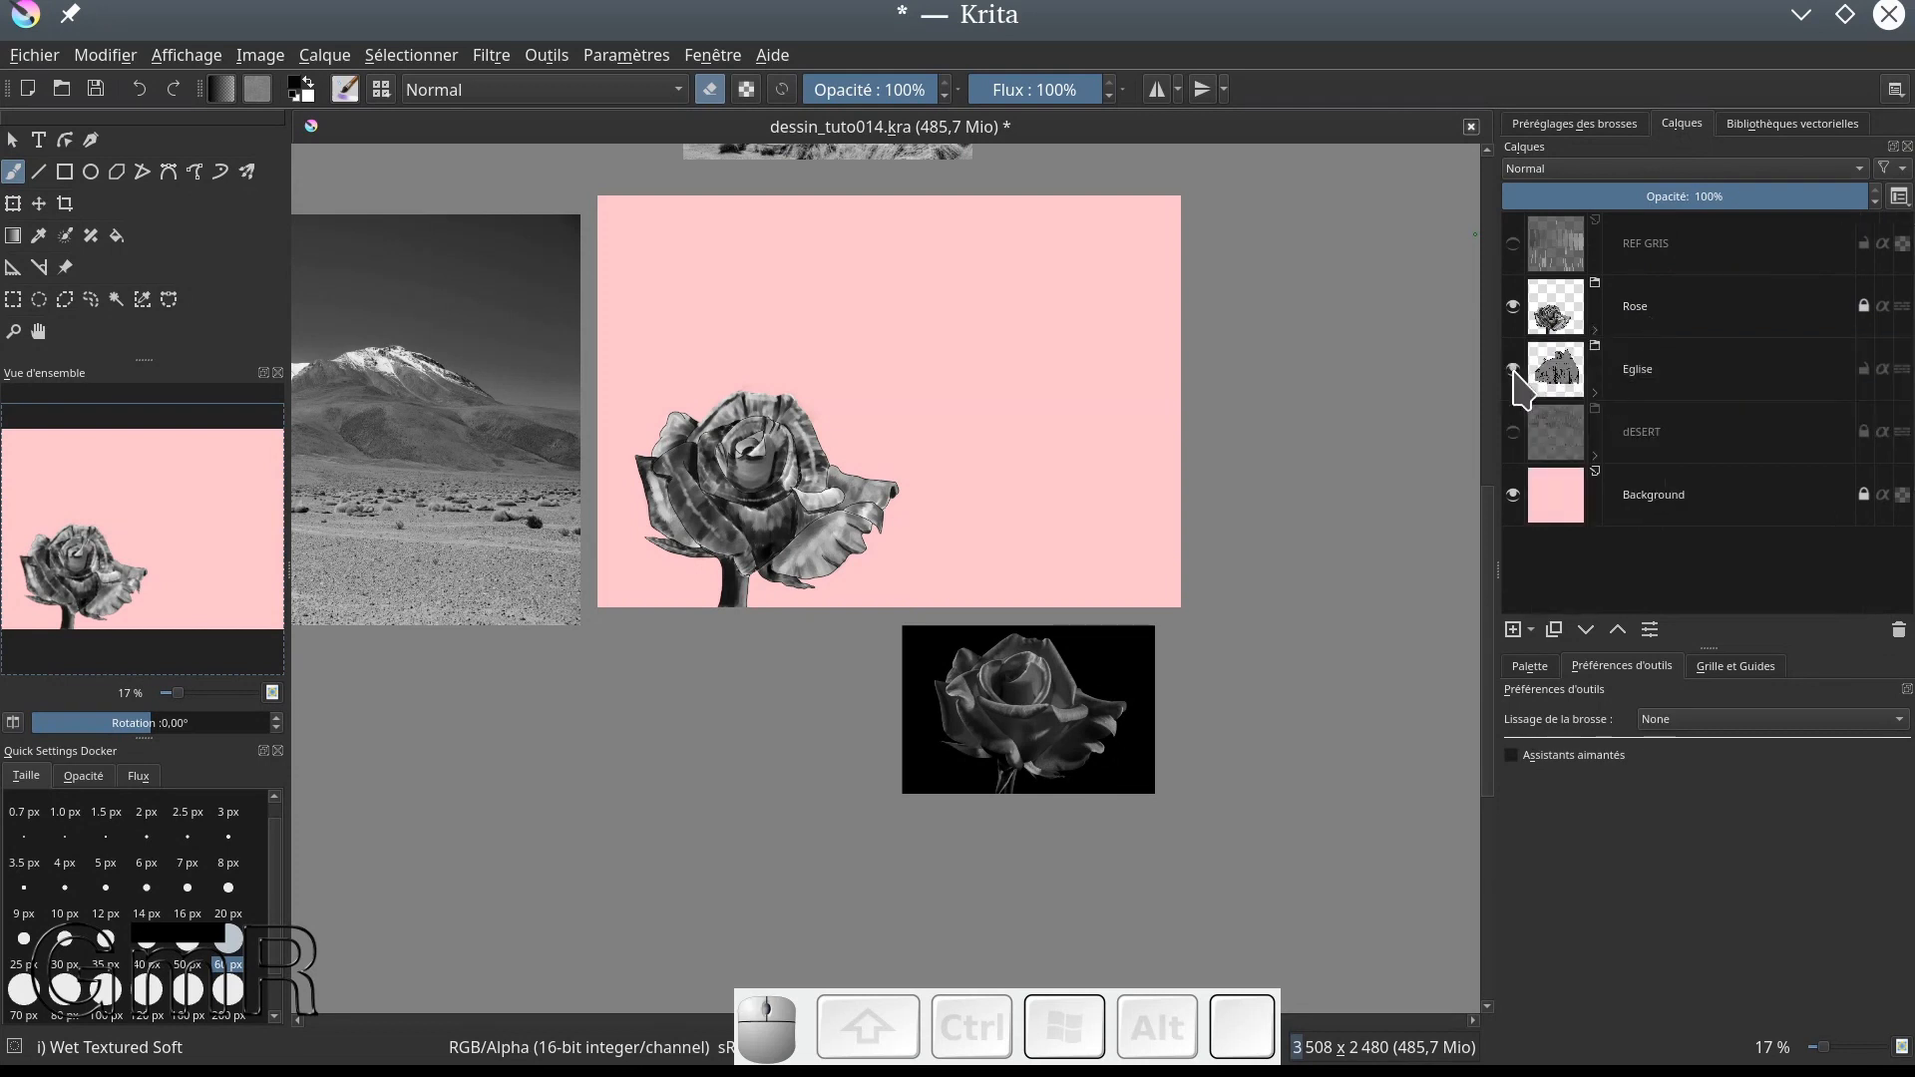
pyautogui.click(1592, 393)
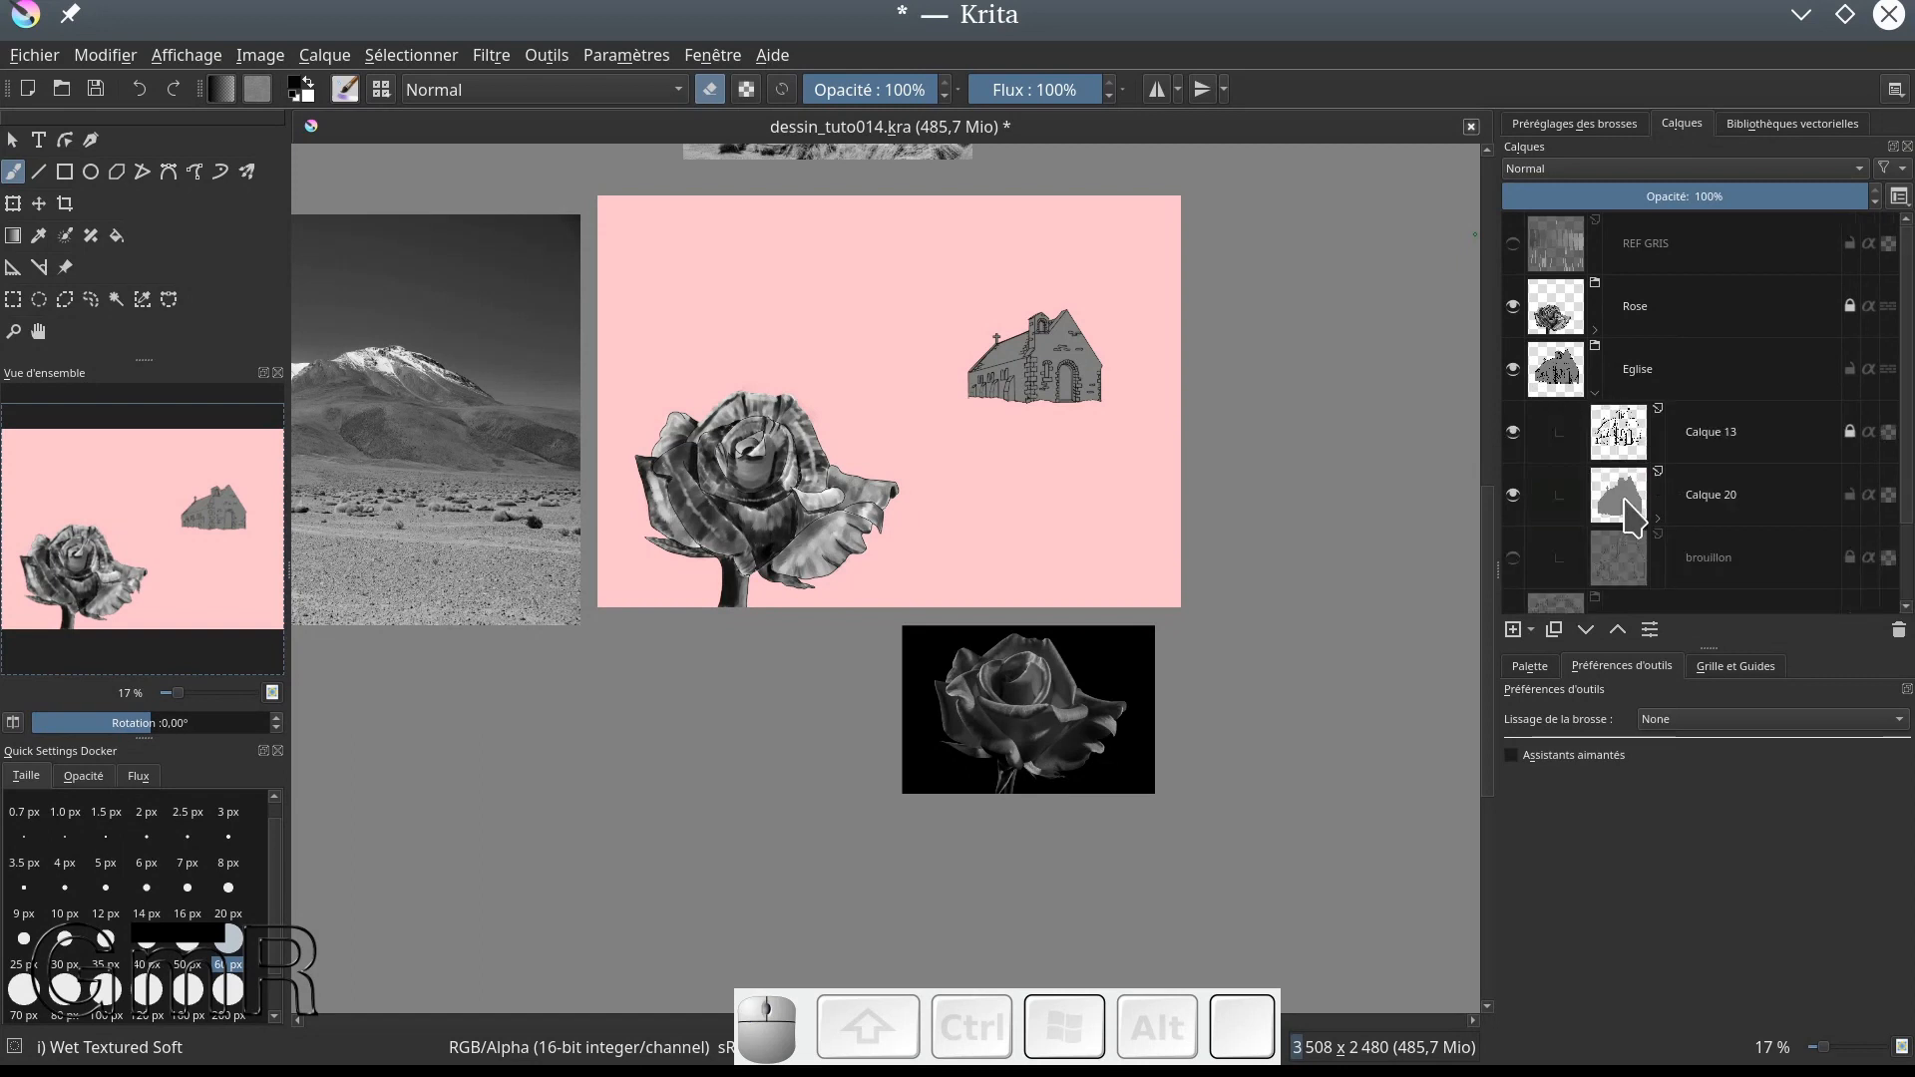
# Step: Make the church's flat grey layer Calque 20 active with its selection mask expanded, and clear the active selection
pyautogui.click(1511, 493)
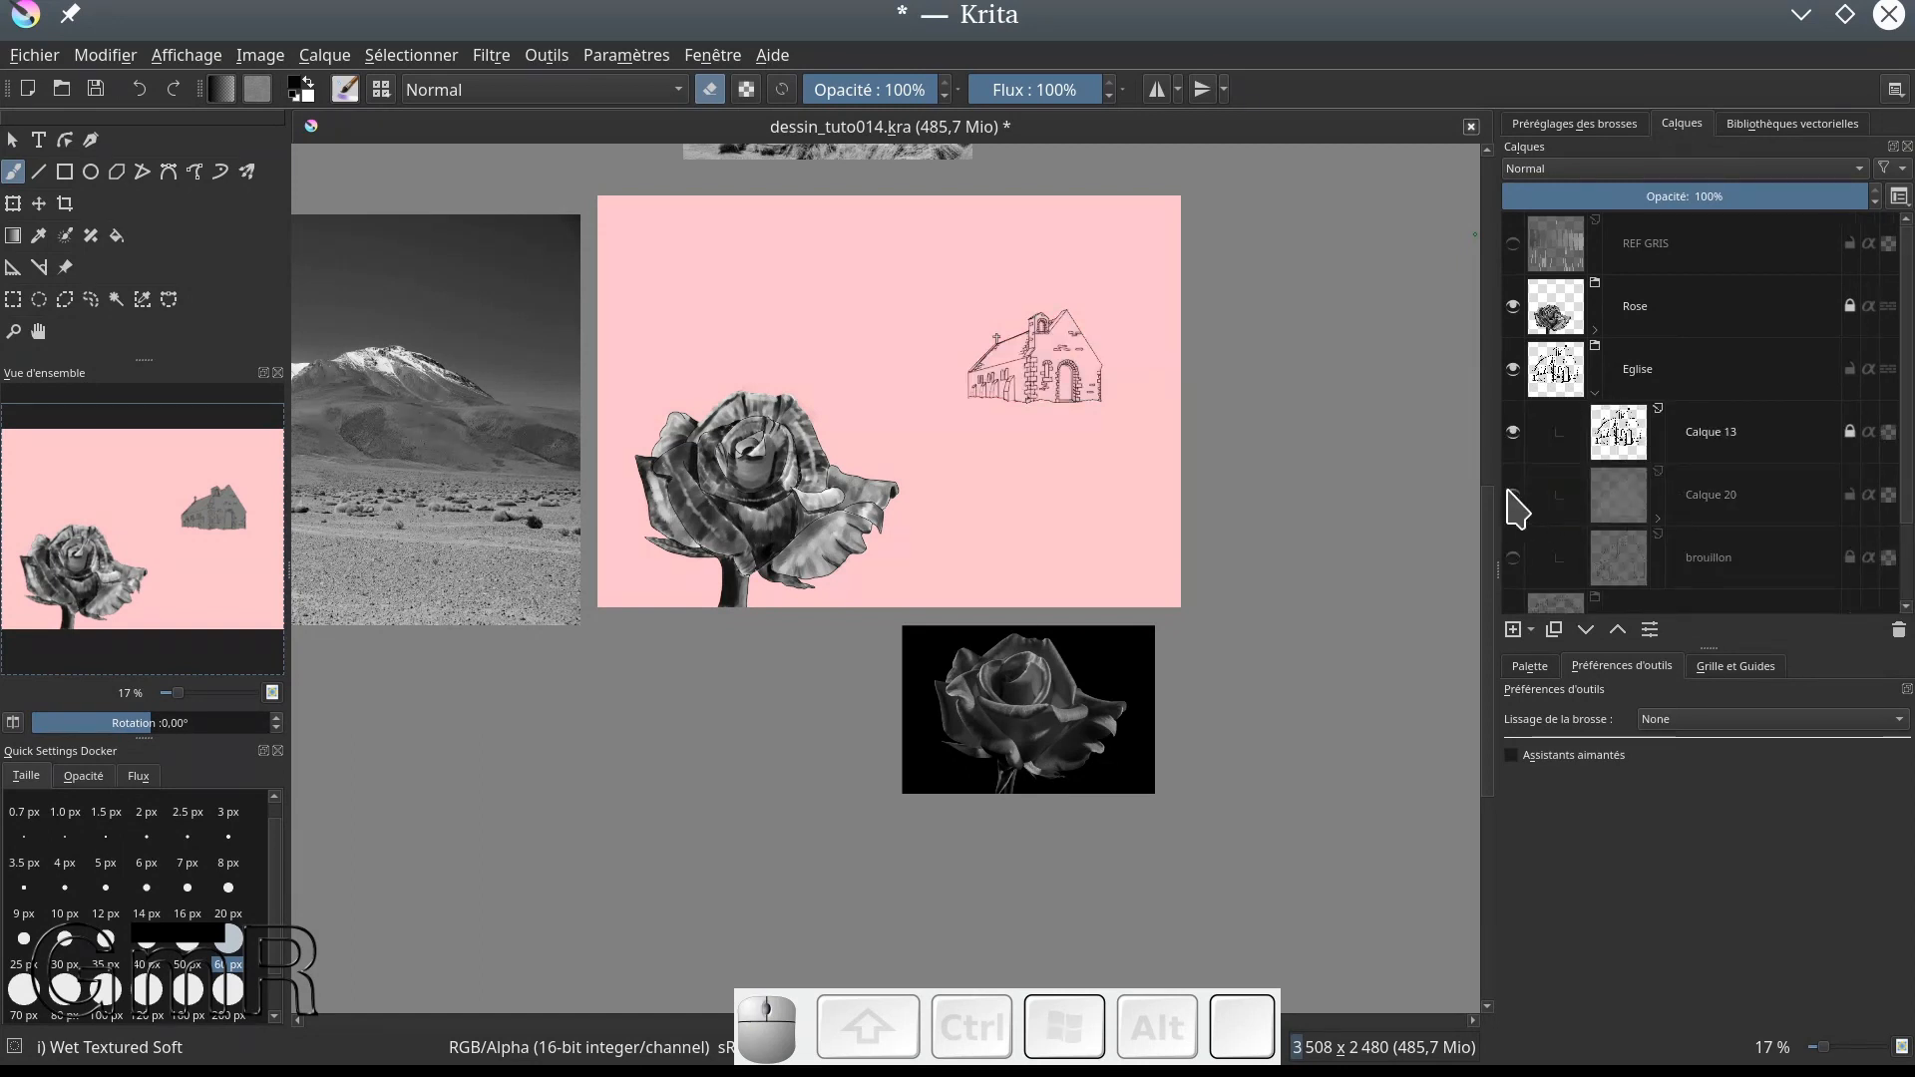
pyautogui.click(1510, 492)
pyautogui.click(1736, 519)
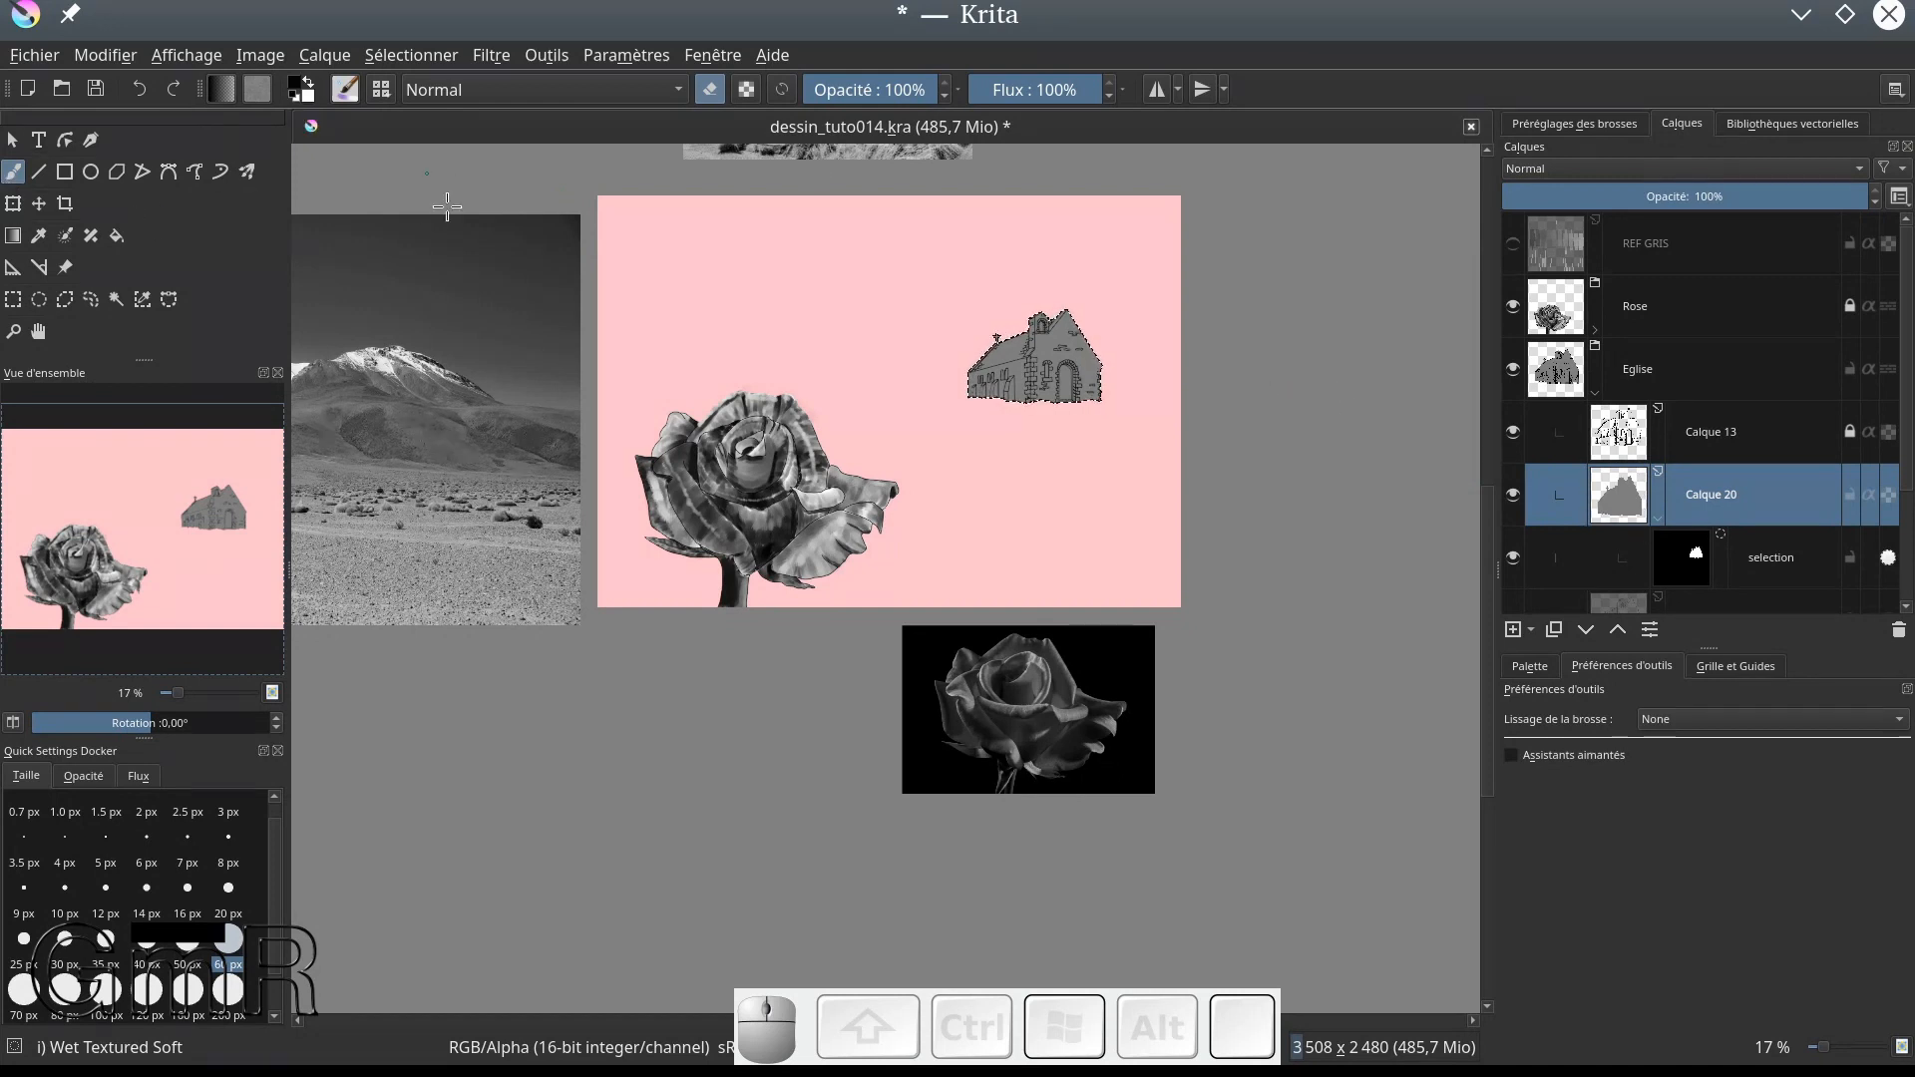
pyautogui.hotkey('ctrl', 'shift', 'a')
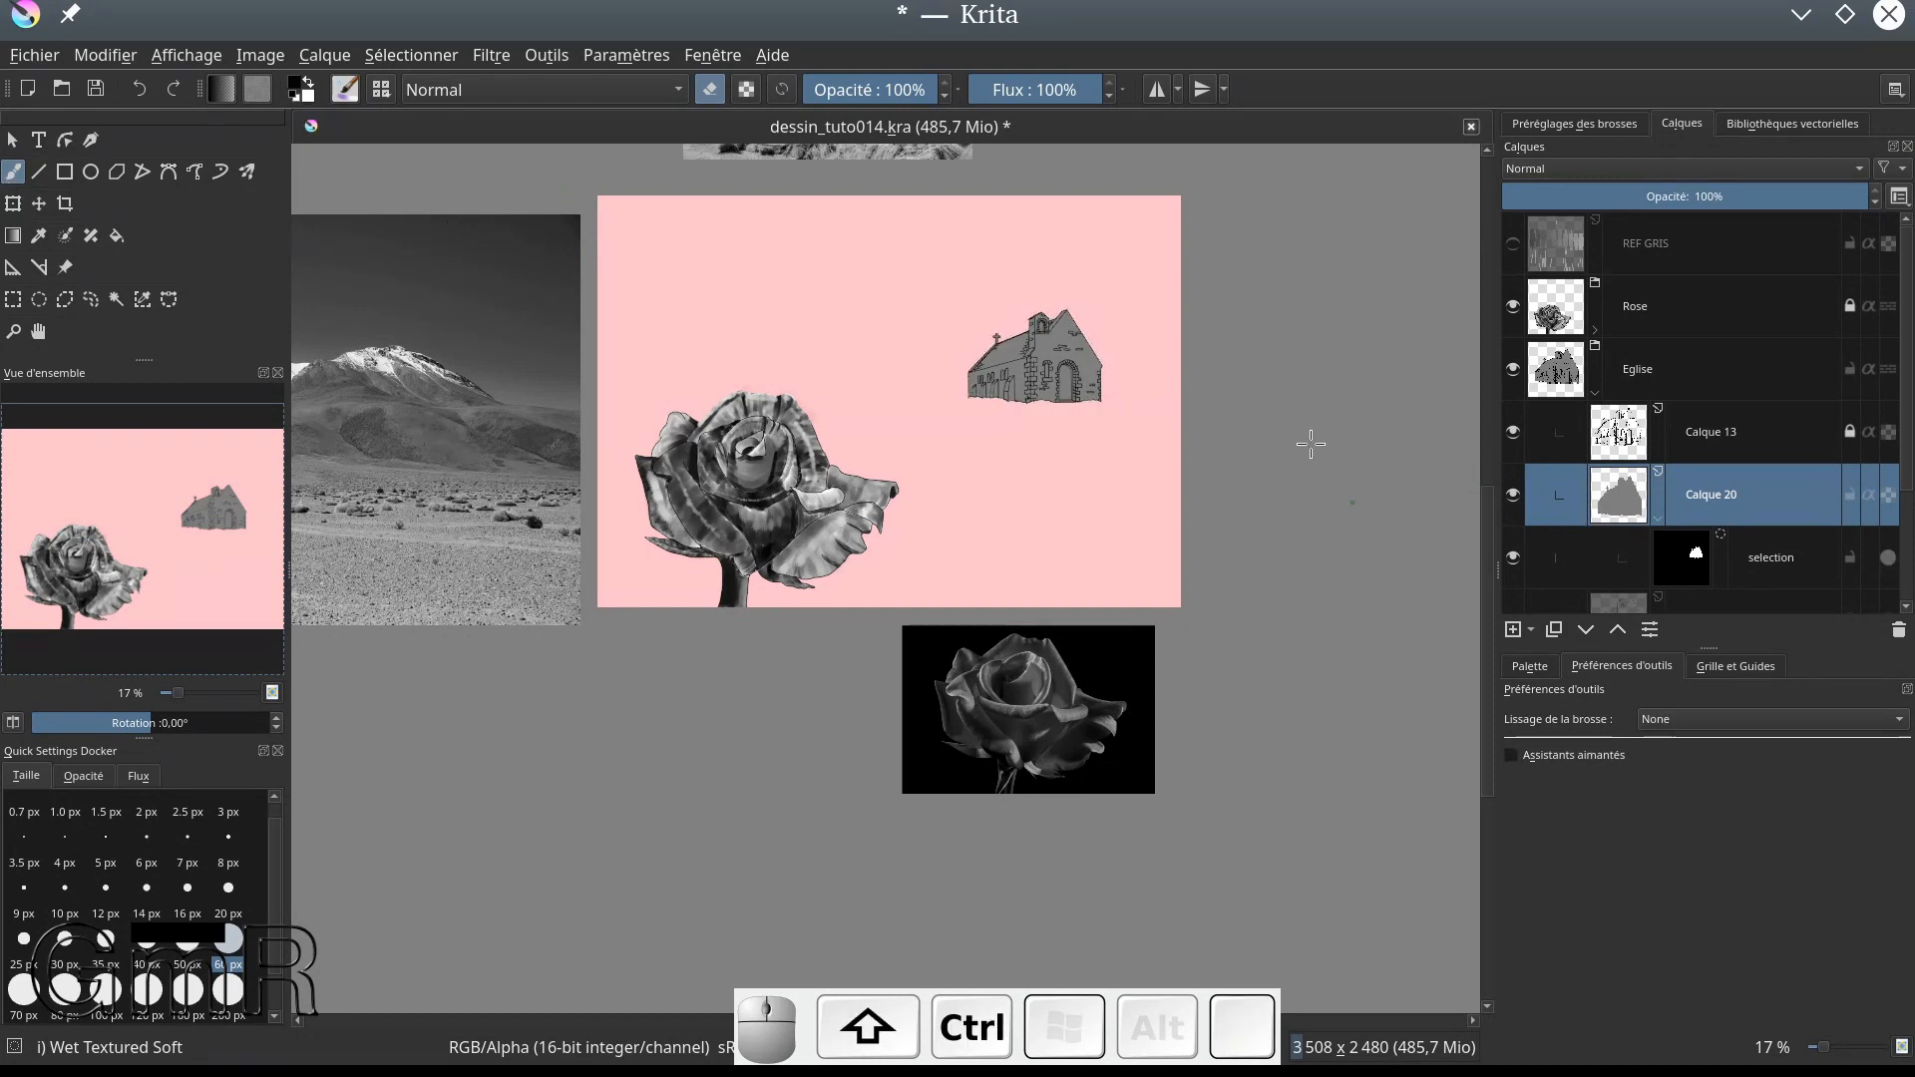
# Step: Move the church reference image beside the drawn church and scale it down slightly
pyautogui.click(65, 268)
pyautogui.moveTo(1015, 290); pyautogui.dragTo(969, 414)
pyautogui.click(815, 214)
pyautogui.moveTo(814, 212); pyautogui.dragTo(800, 434)
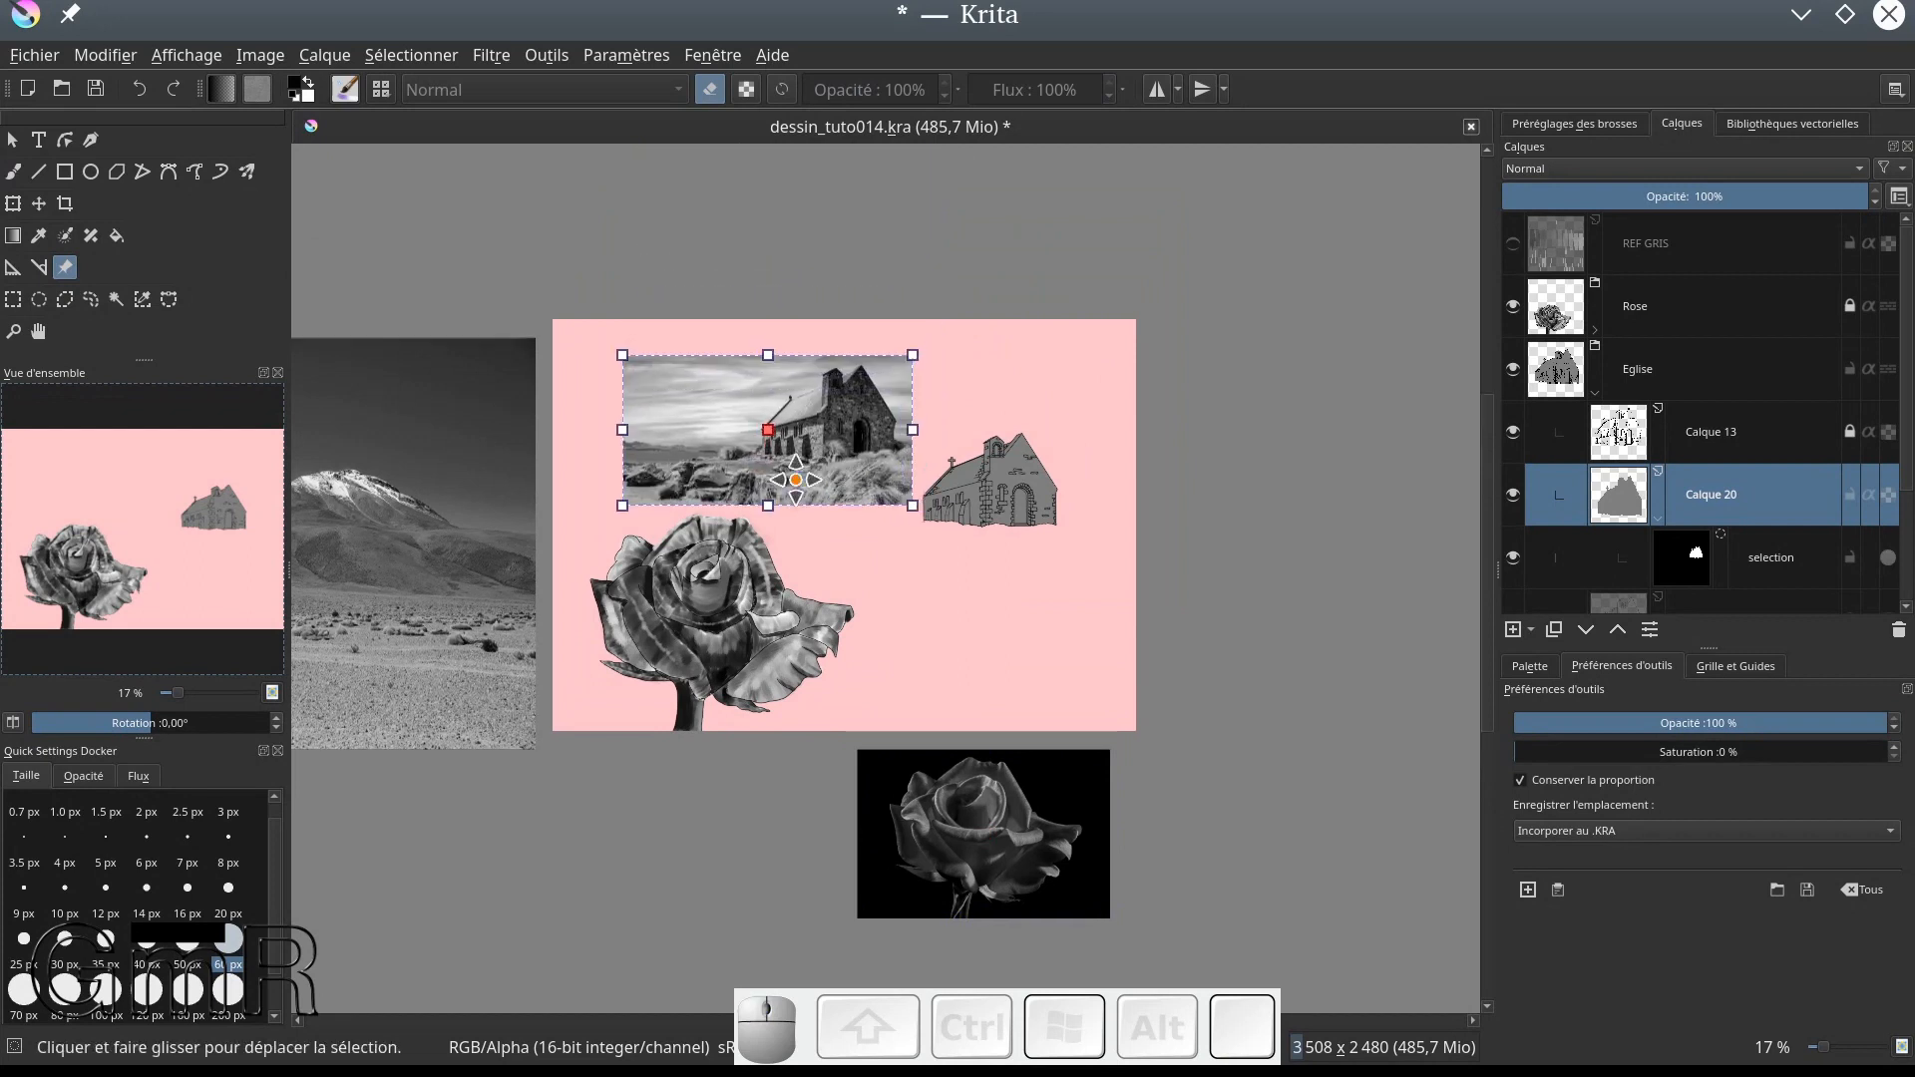
pyautogui.moveTo(912, 505); pyautogui.dragTo(860, 478)
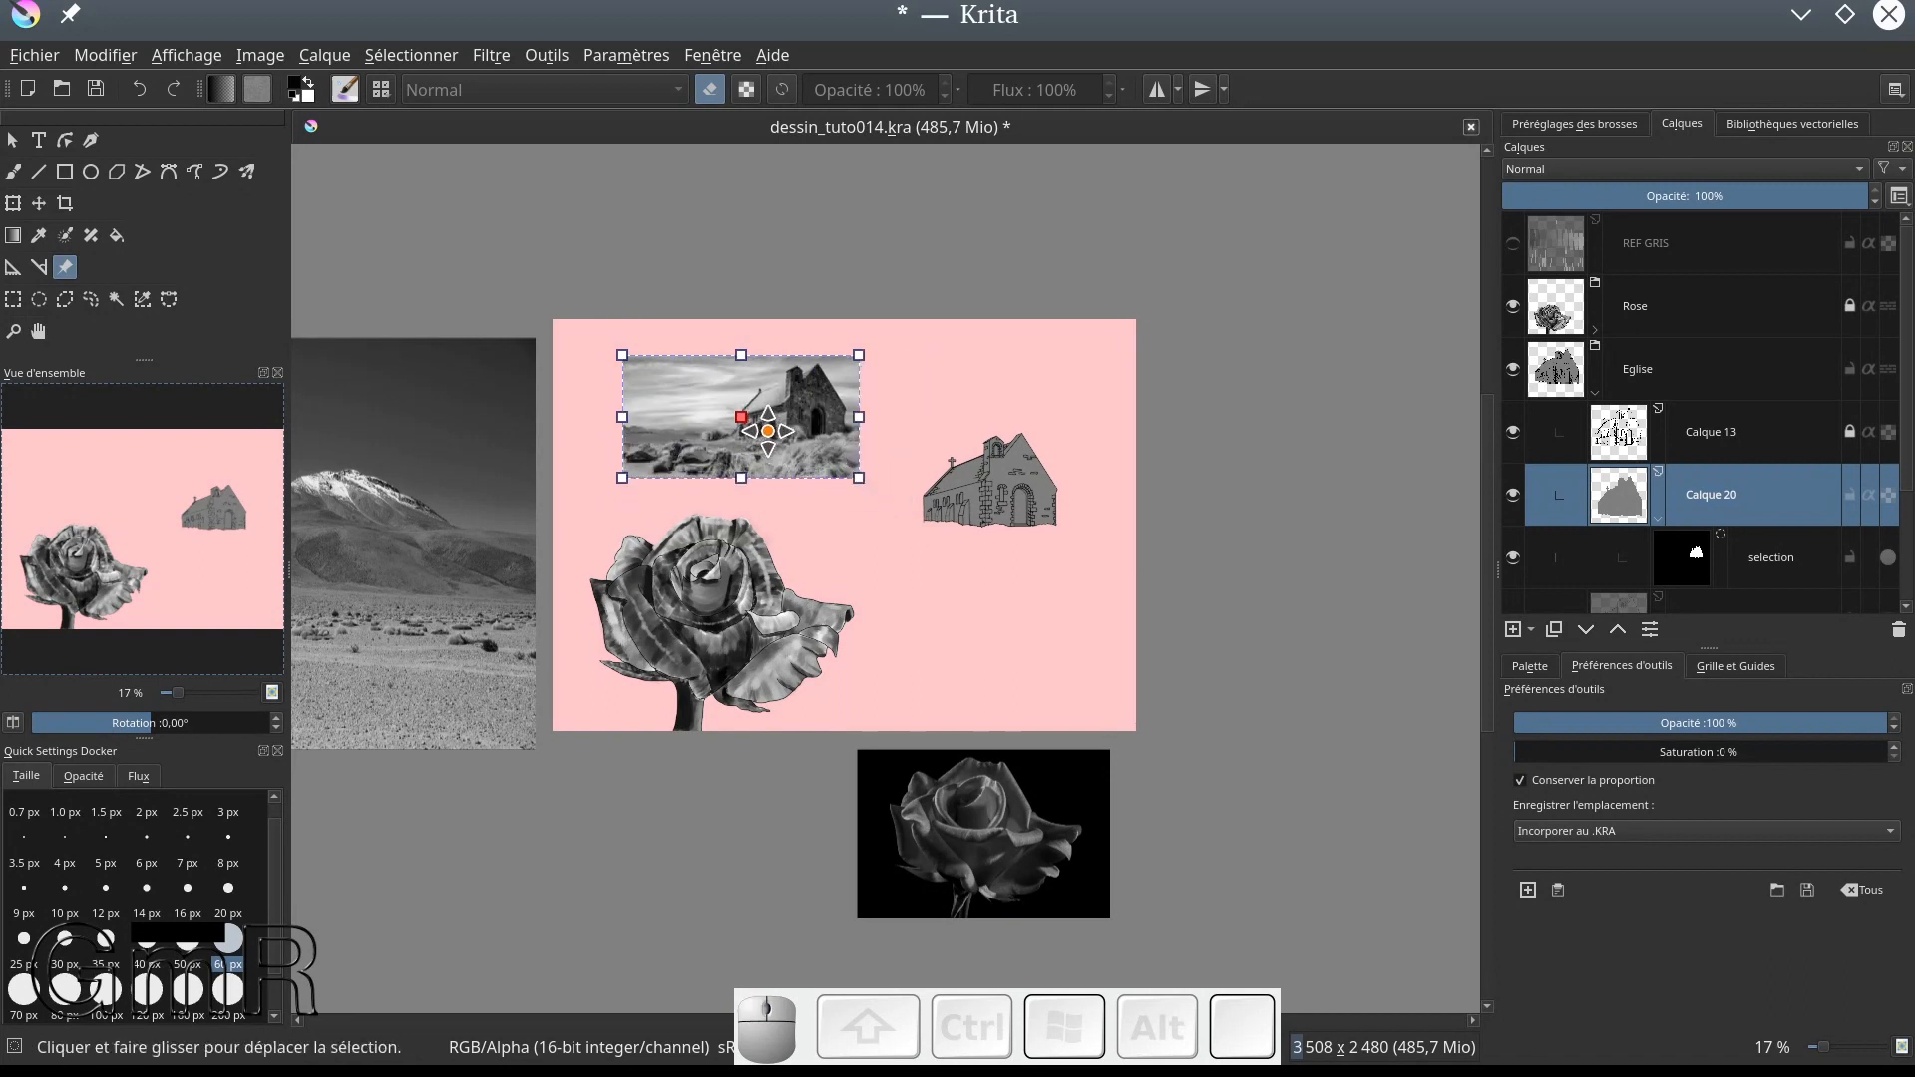
pyautogui.moveTo(760, 428); pyautogui.dragTo(806, 491)
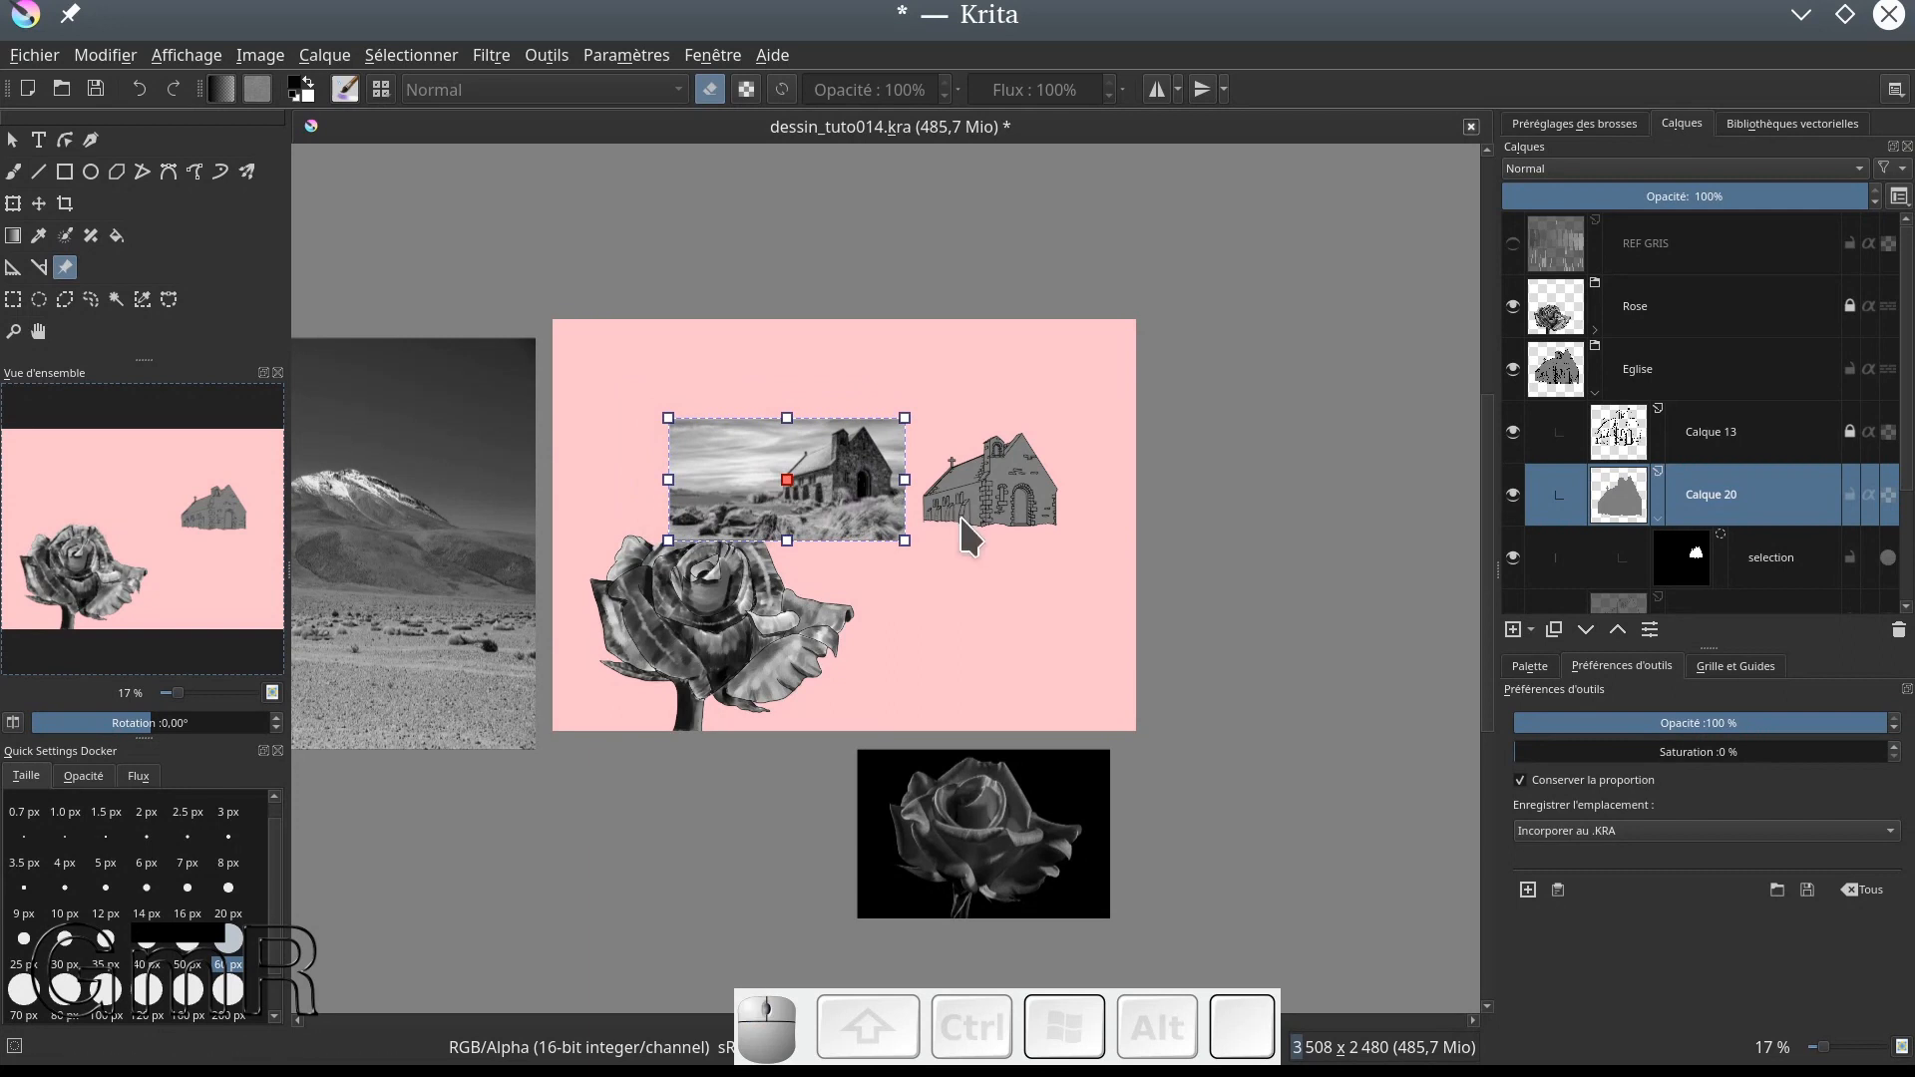
pyautogui.scroll(2, 960, 513)
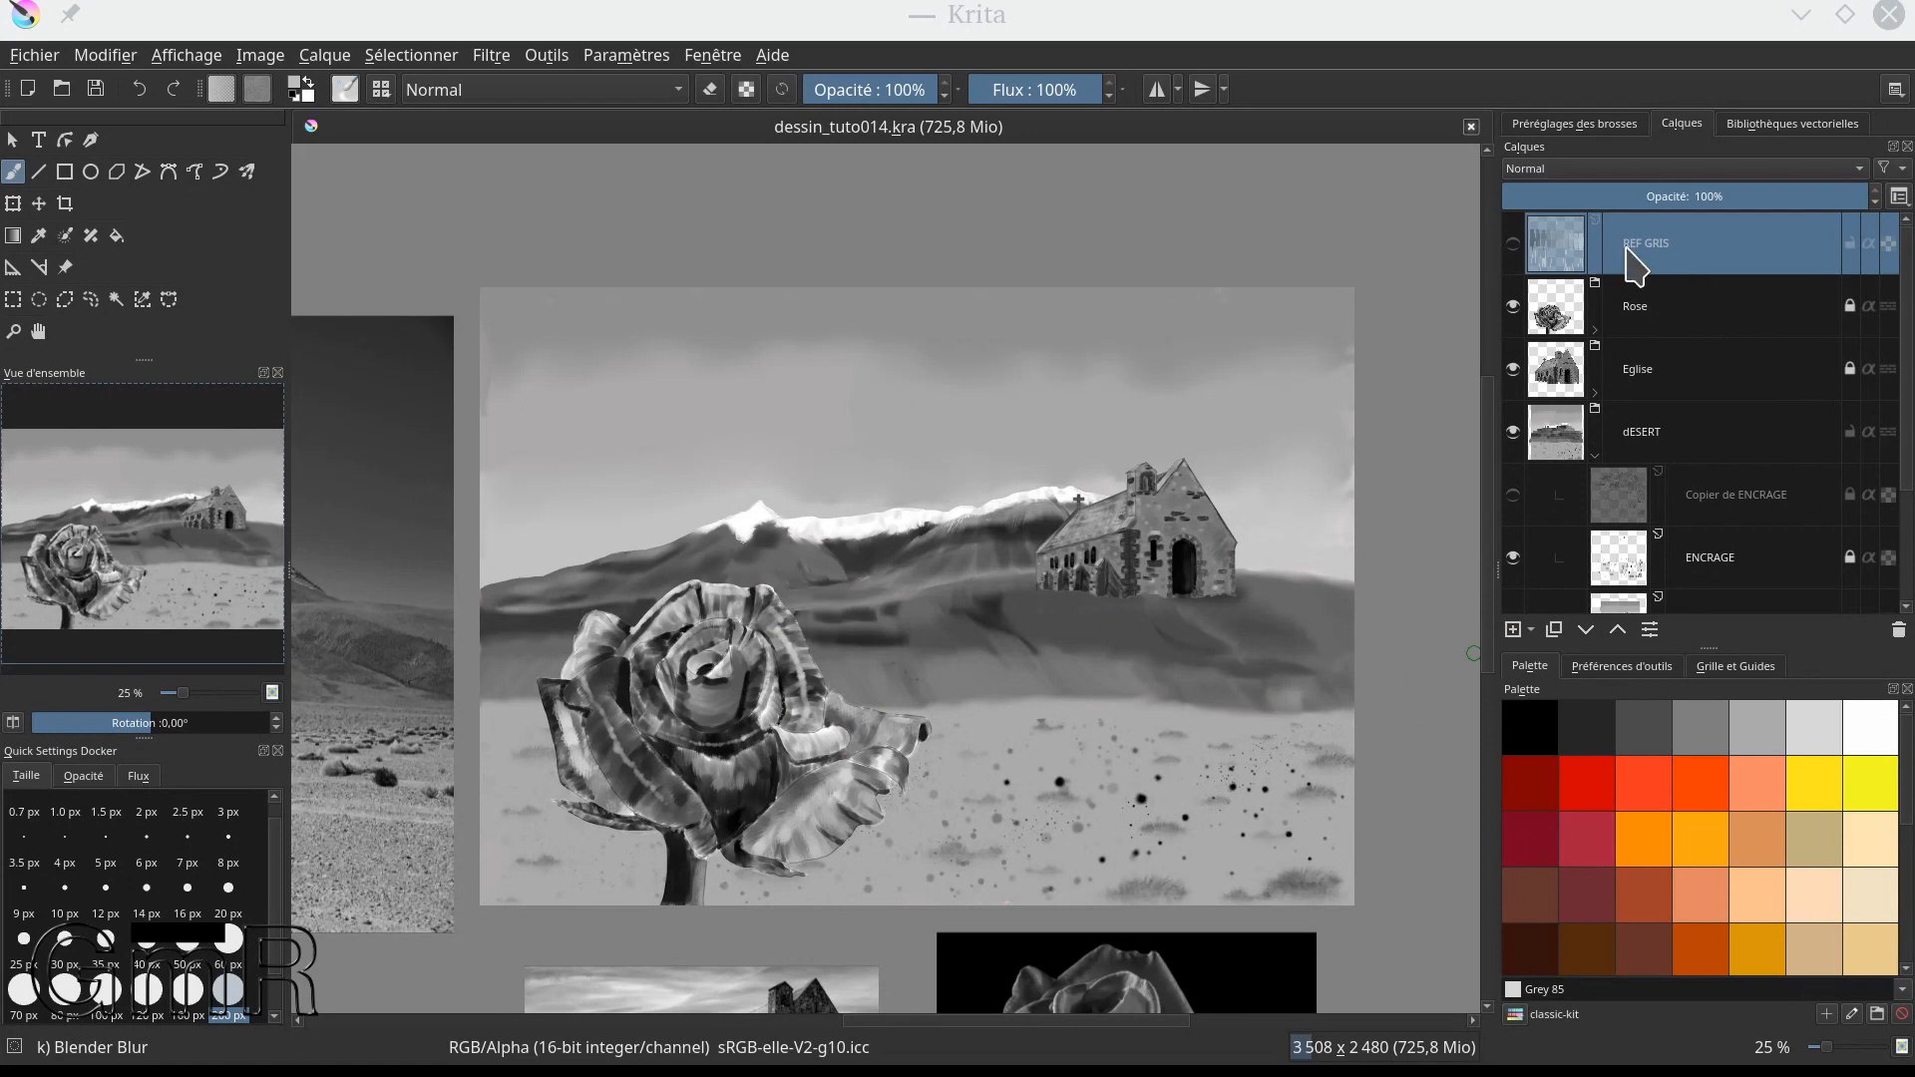
# Step: Check the REF GRIS grey scale against the painting, hide it again, and create a new layer from the visible layers
pyautogui.click(1513, 242)
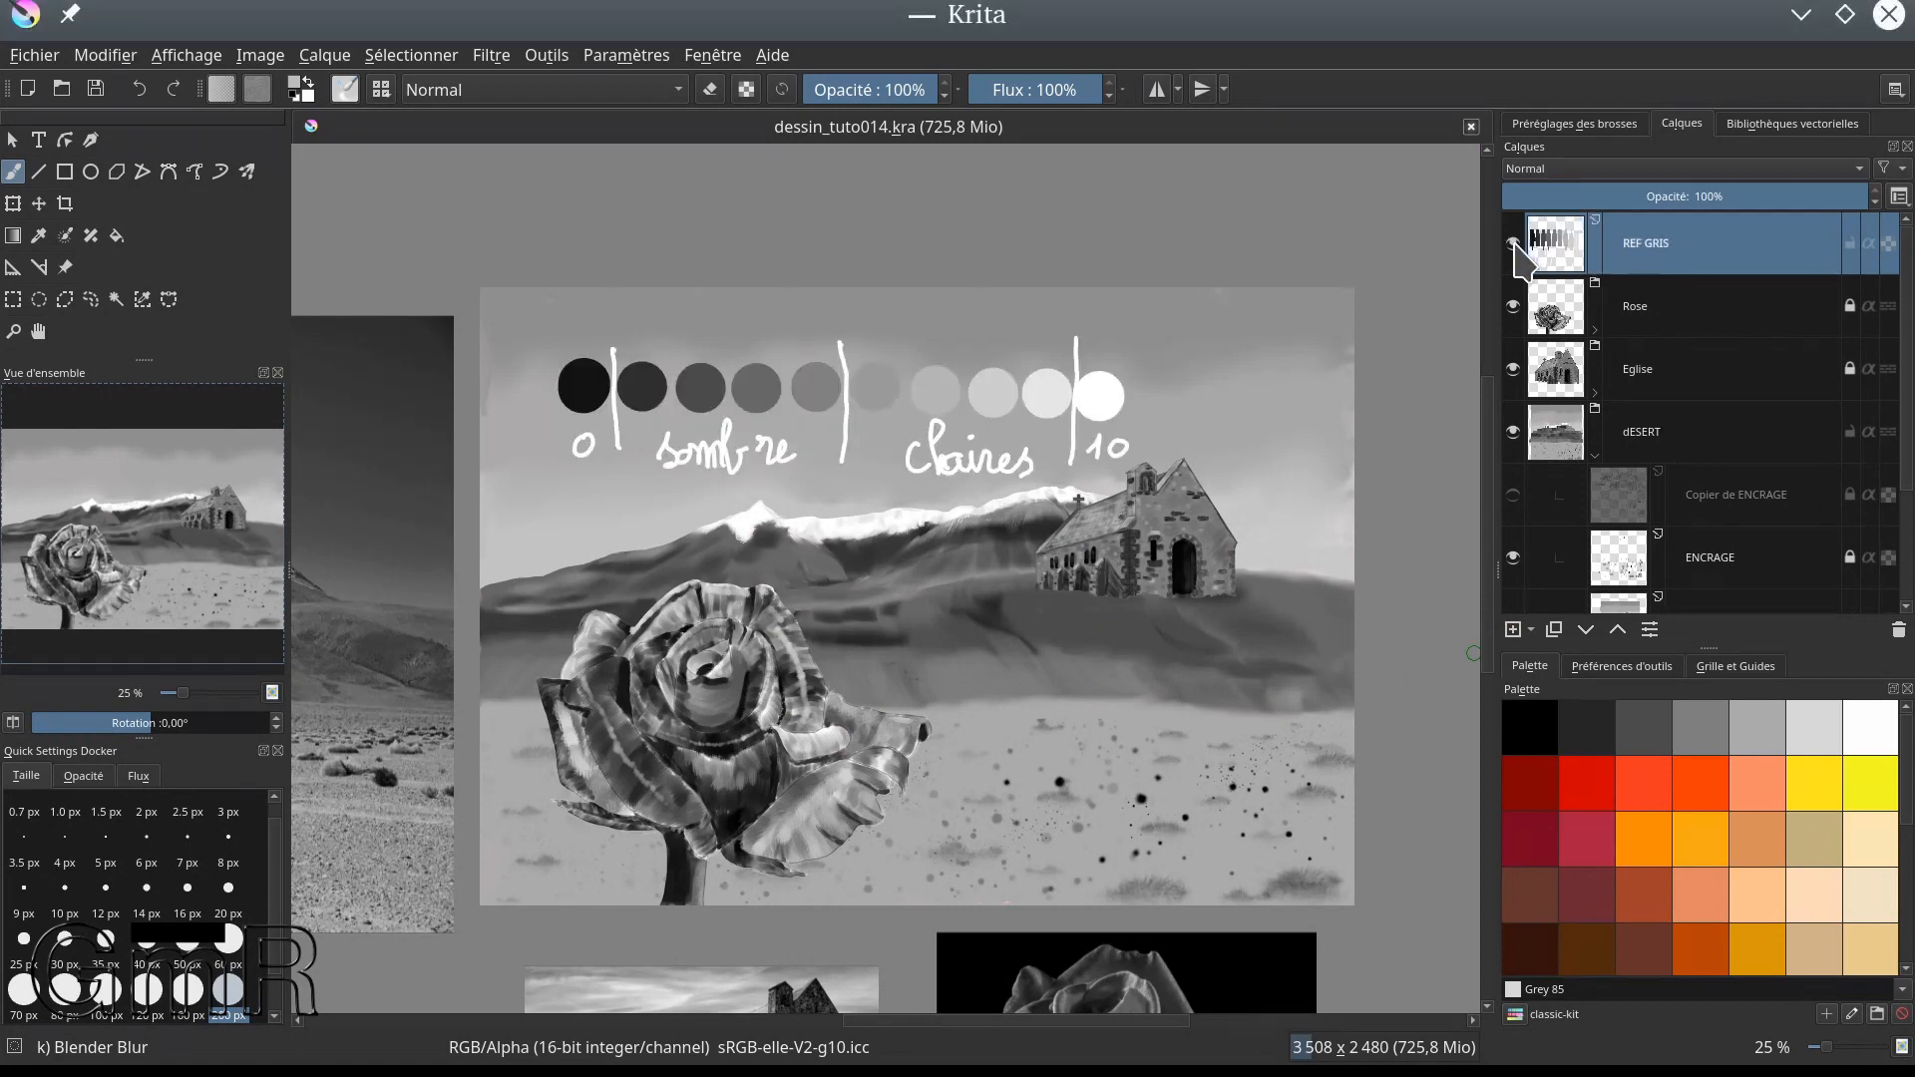
pyautogui.click(1514, 243)
pyautogui.rightClick(1576, 254)
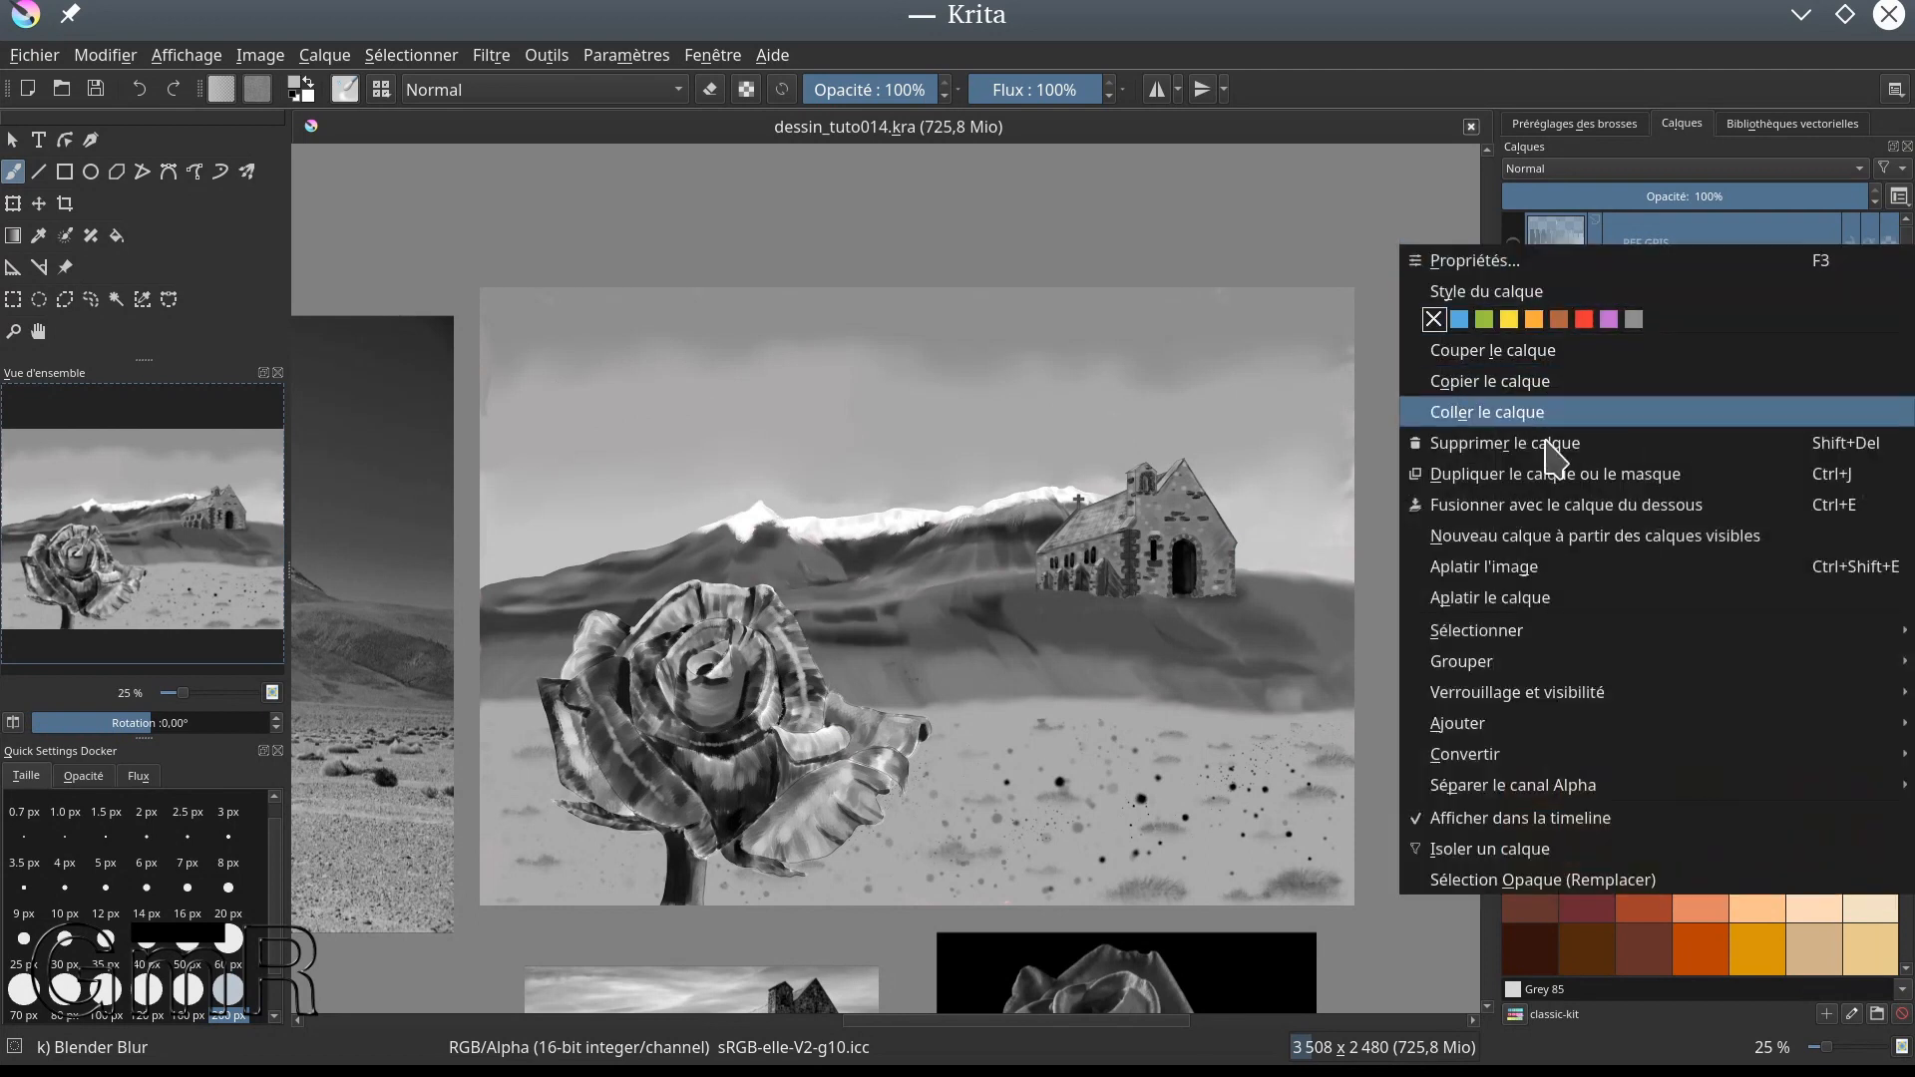
pyautogui.click(1549, 553)
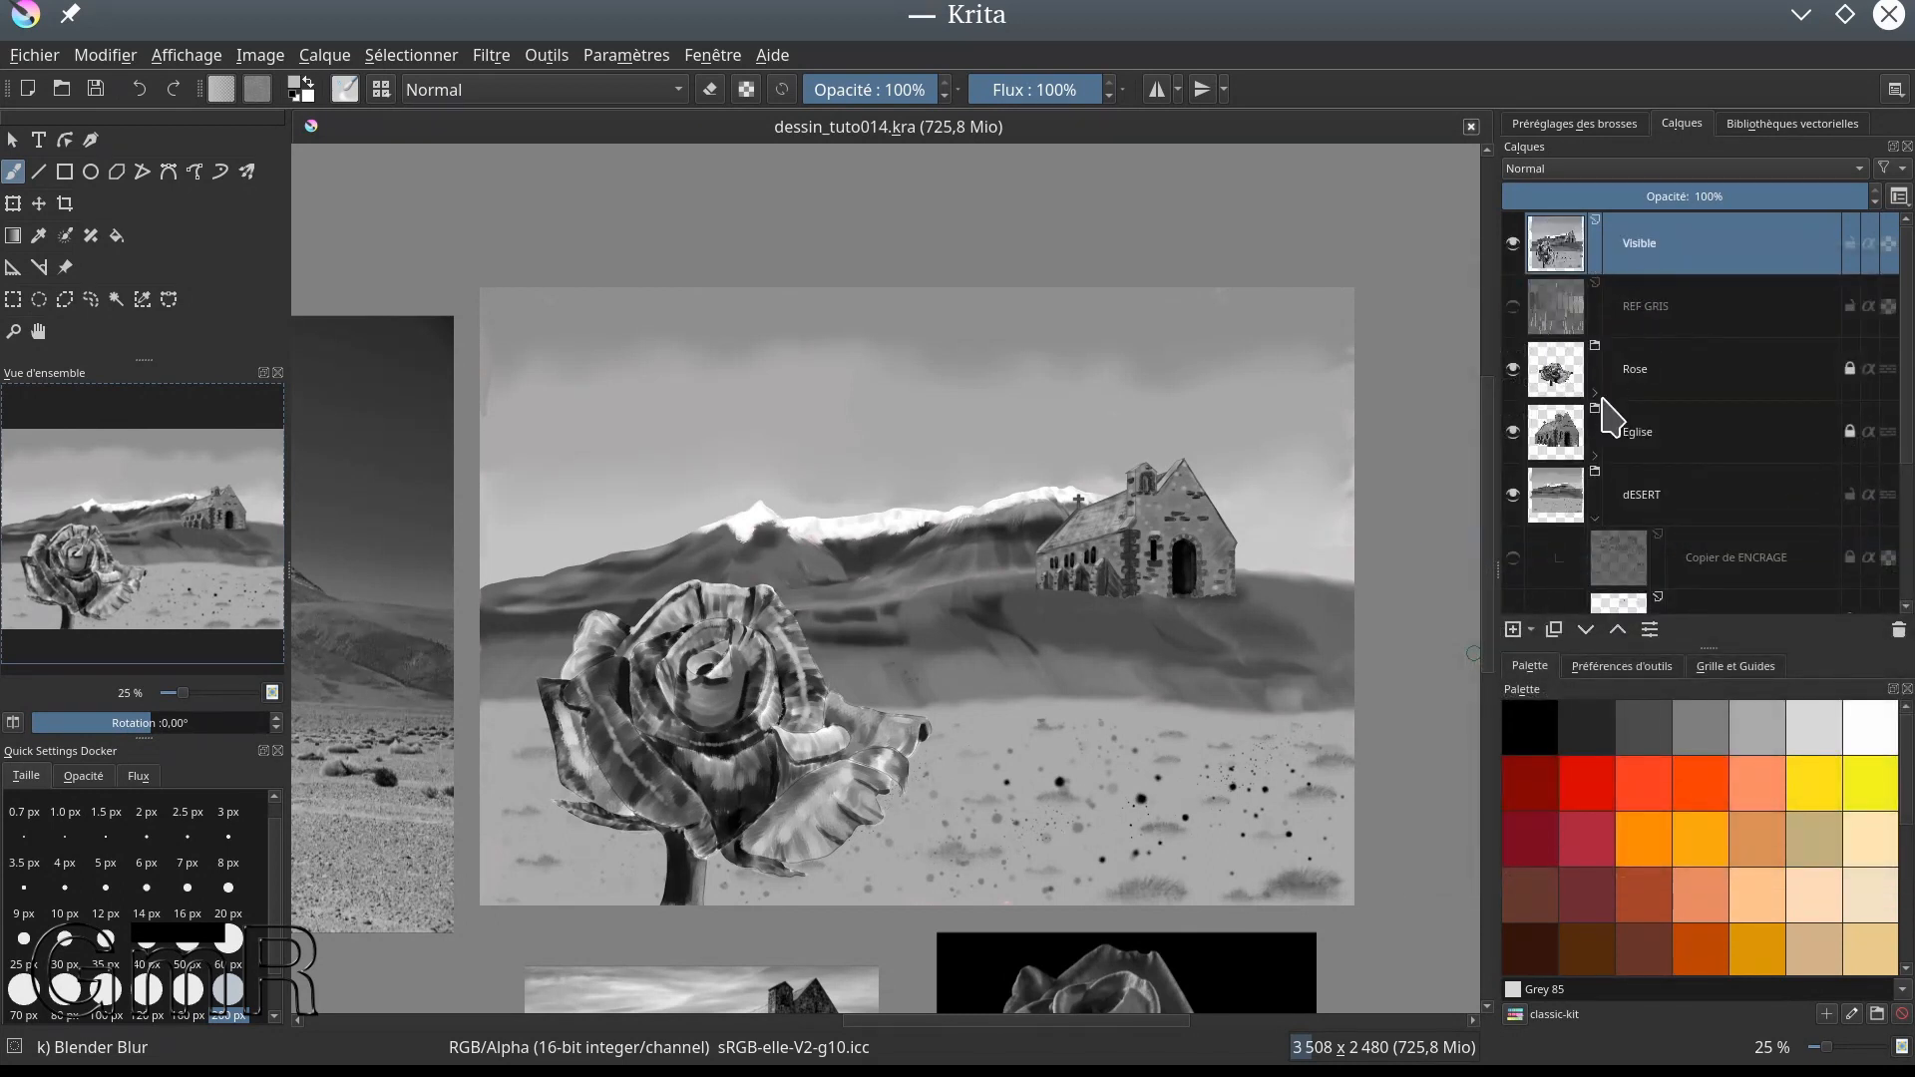
# Step: Hide the Rose, Eglise, dESERT and Background layers, lock and collapse dESERT, and make the merged Visible layer active
pyautogui.click(1513, 369)
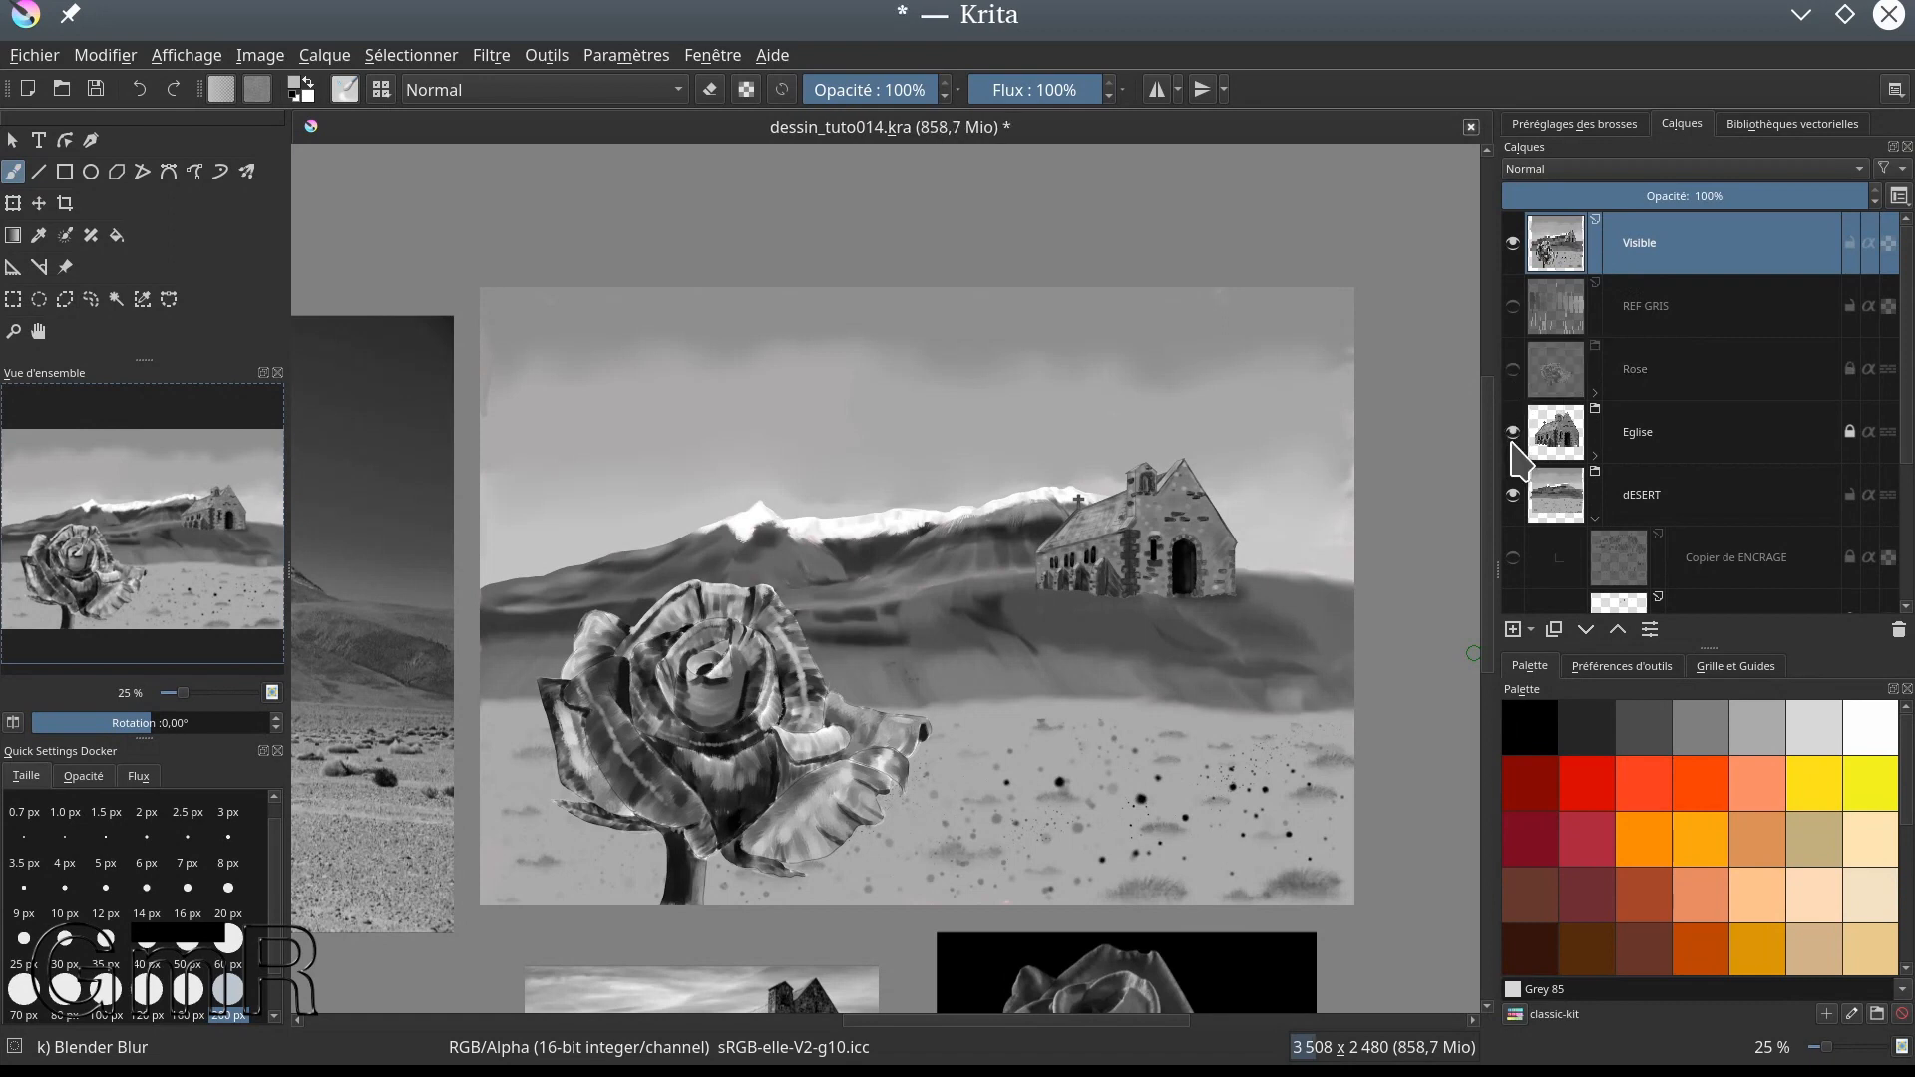
pyautogui.click(1513, 433)
pyautogui.click(1513, 495)
pyautogui.click(1861, 493)
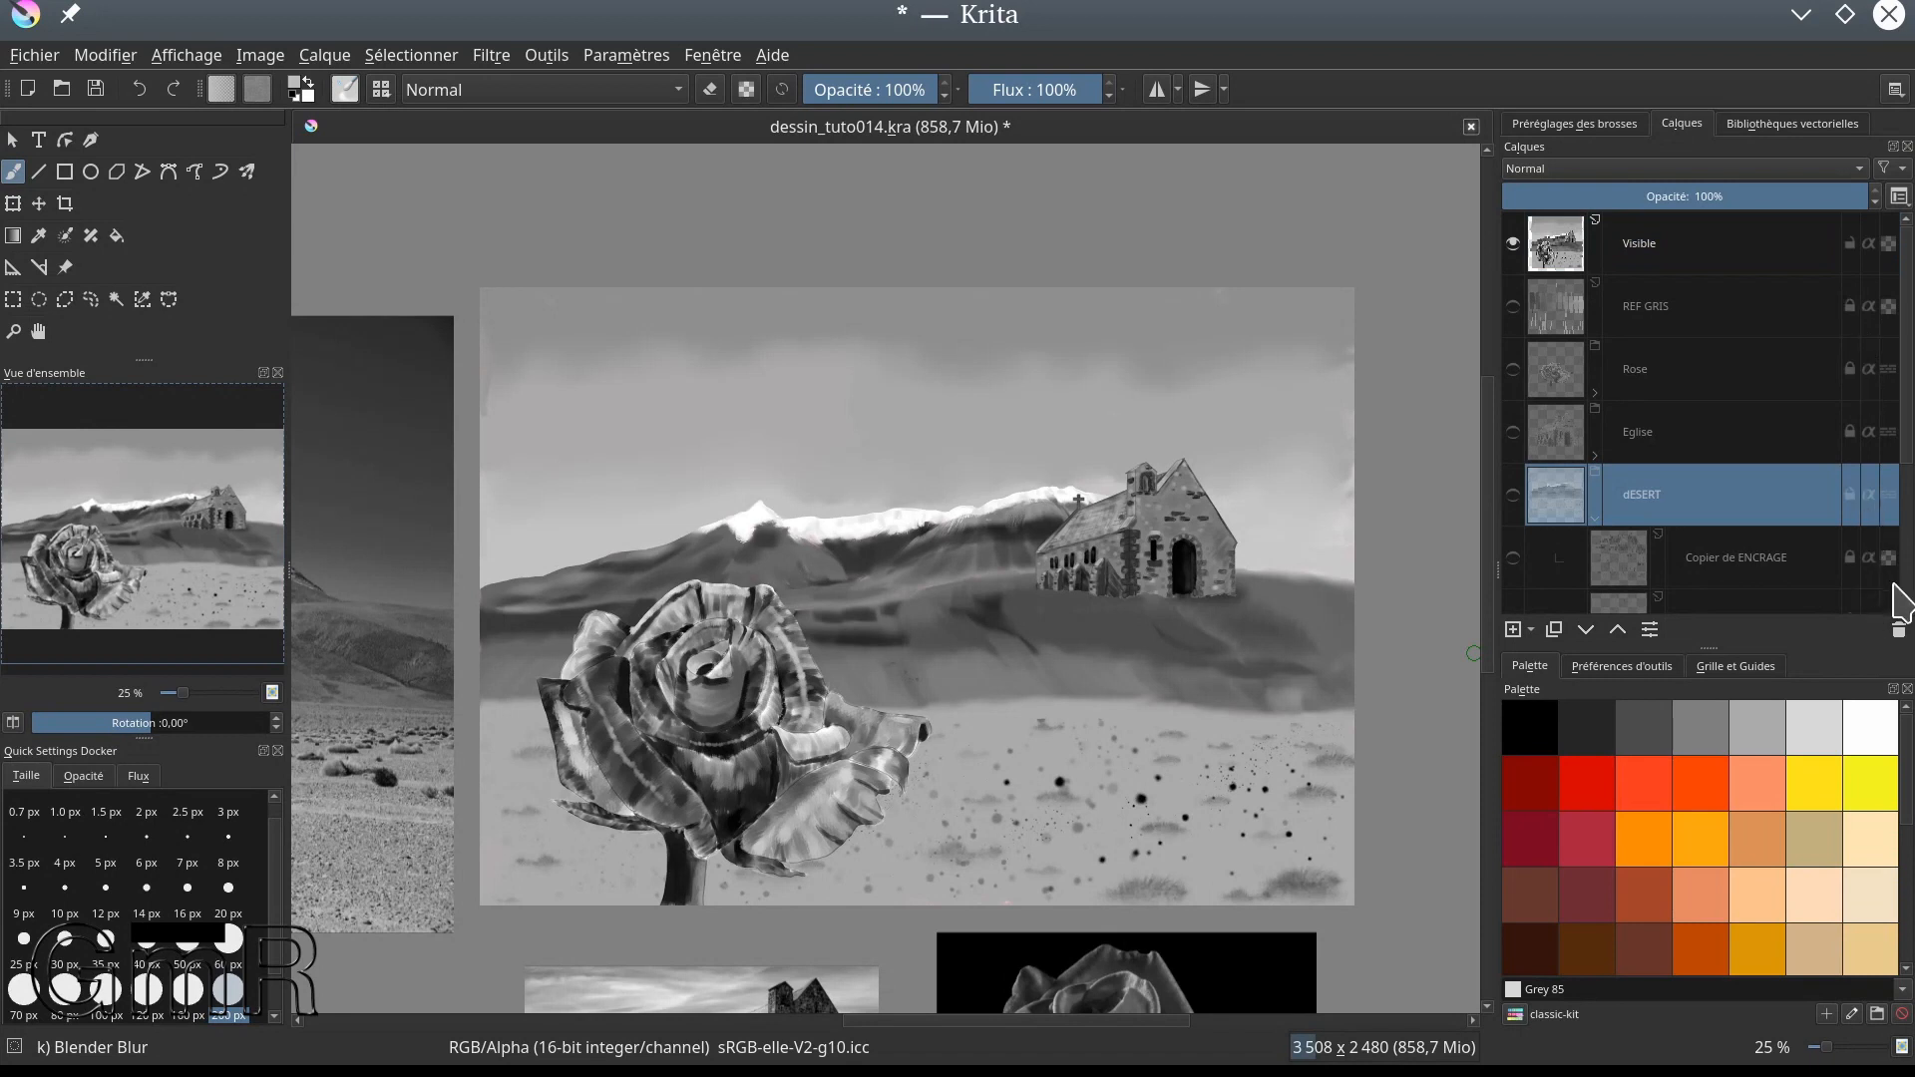
pyautogui.click(1597, 516)
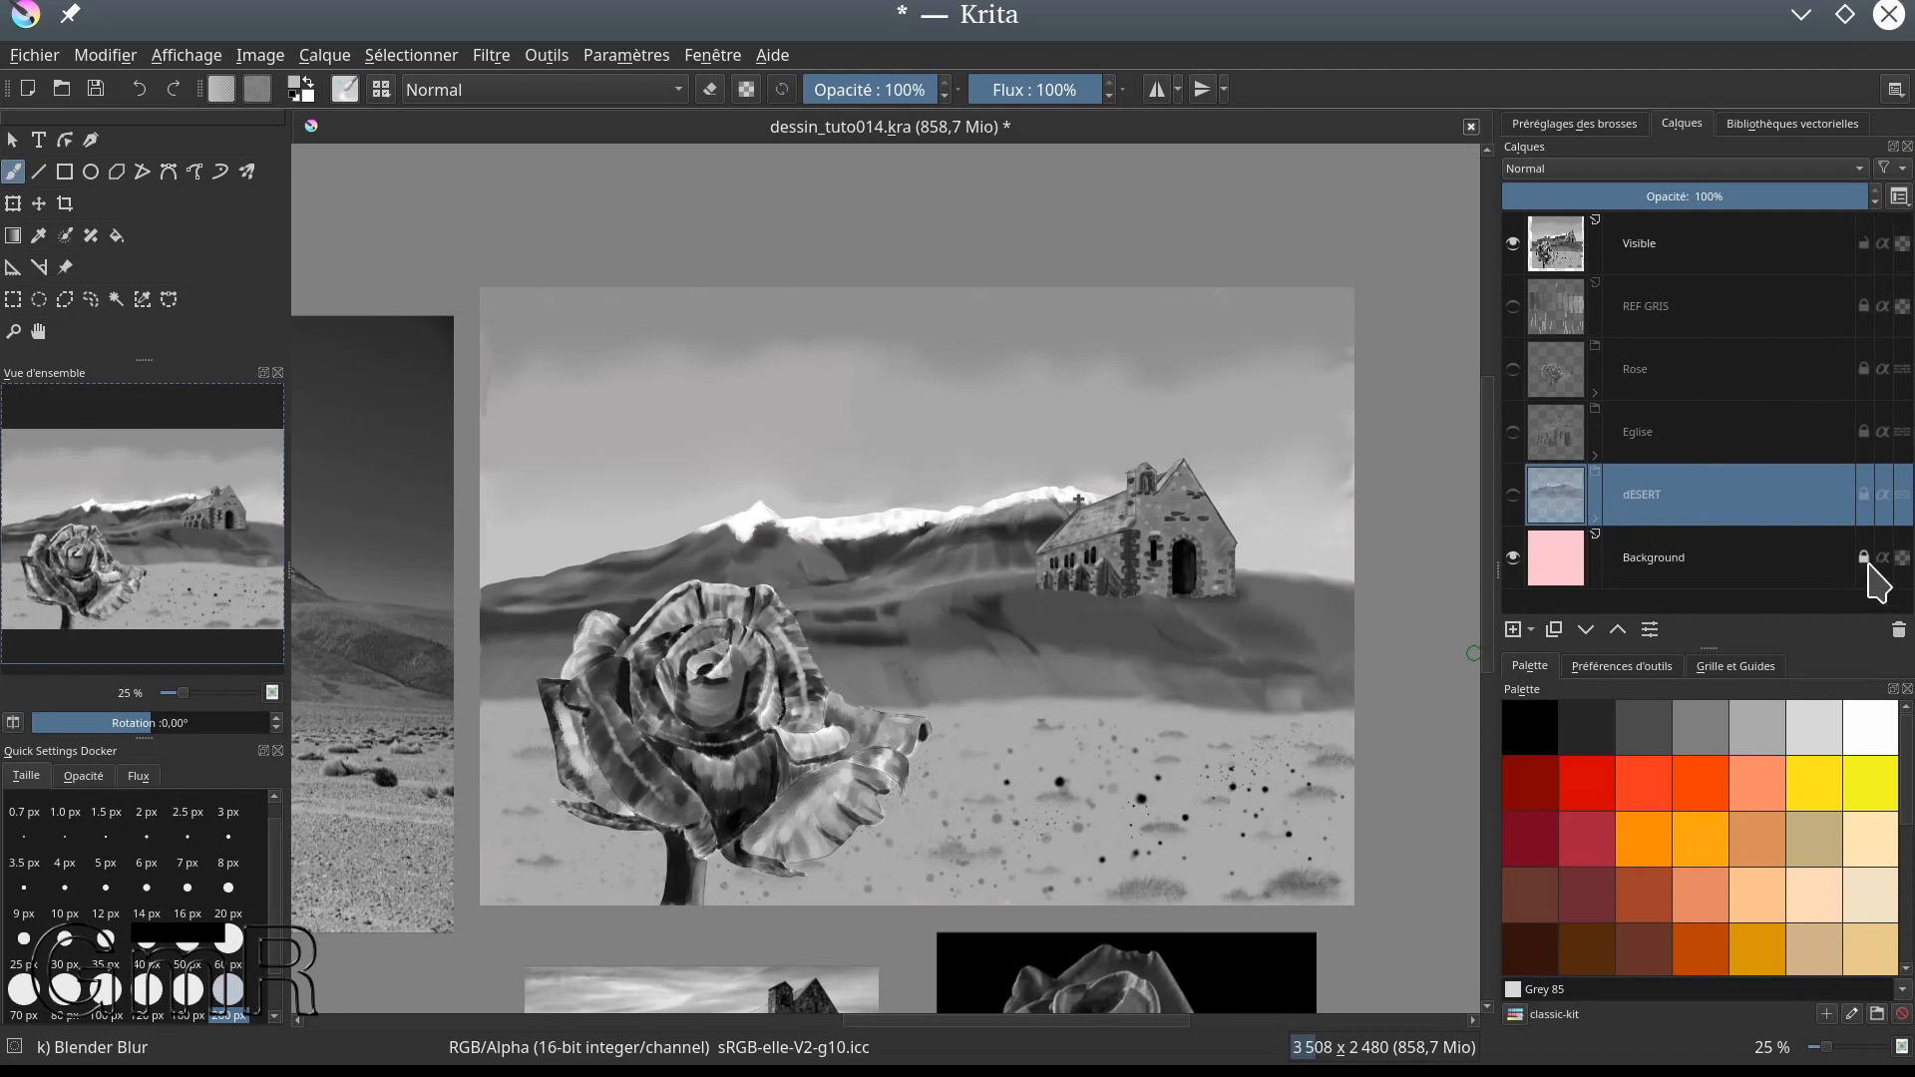
pyautogui.click(1514, 557)
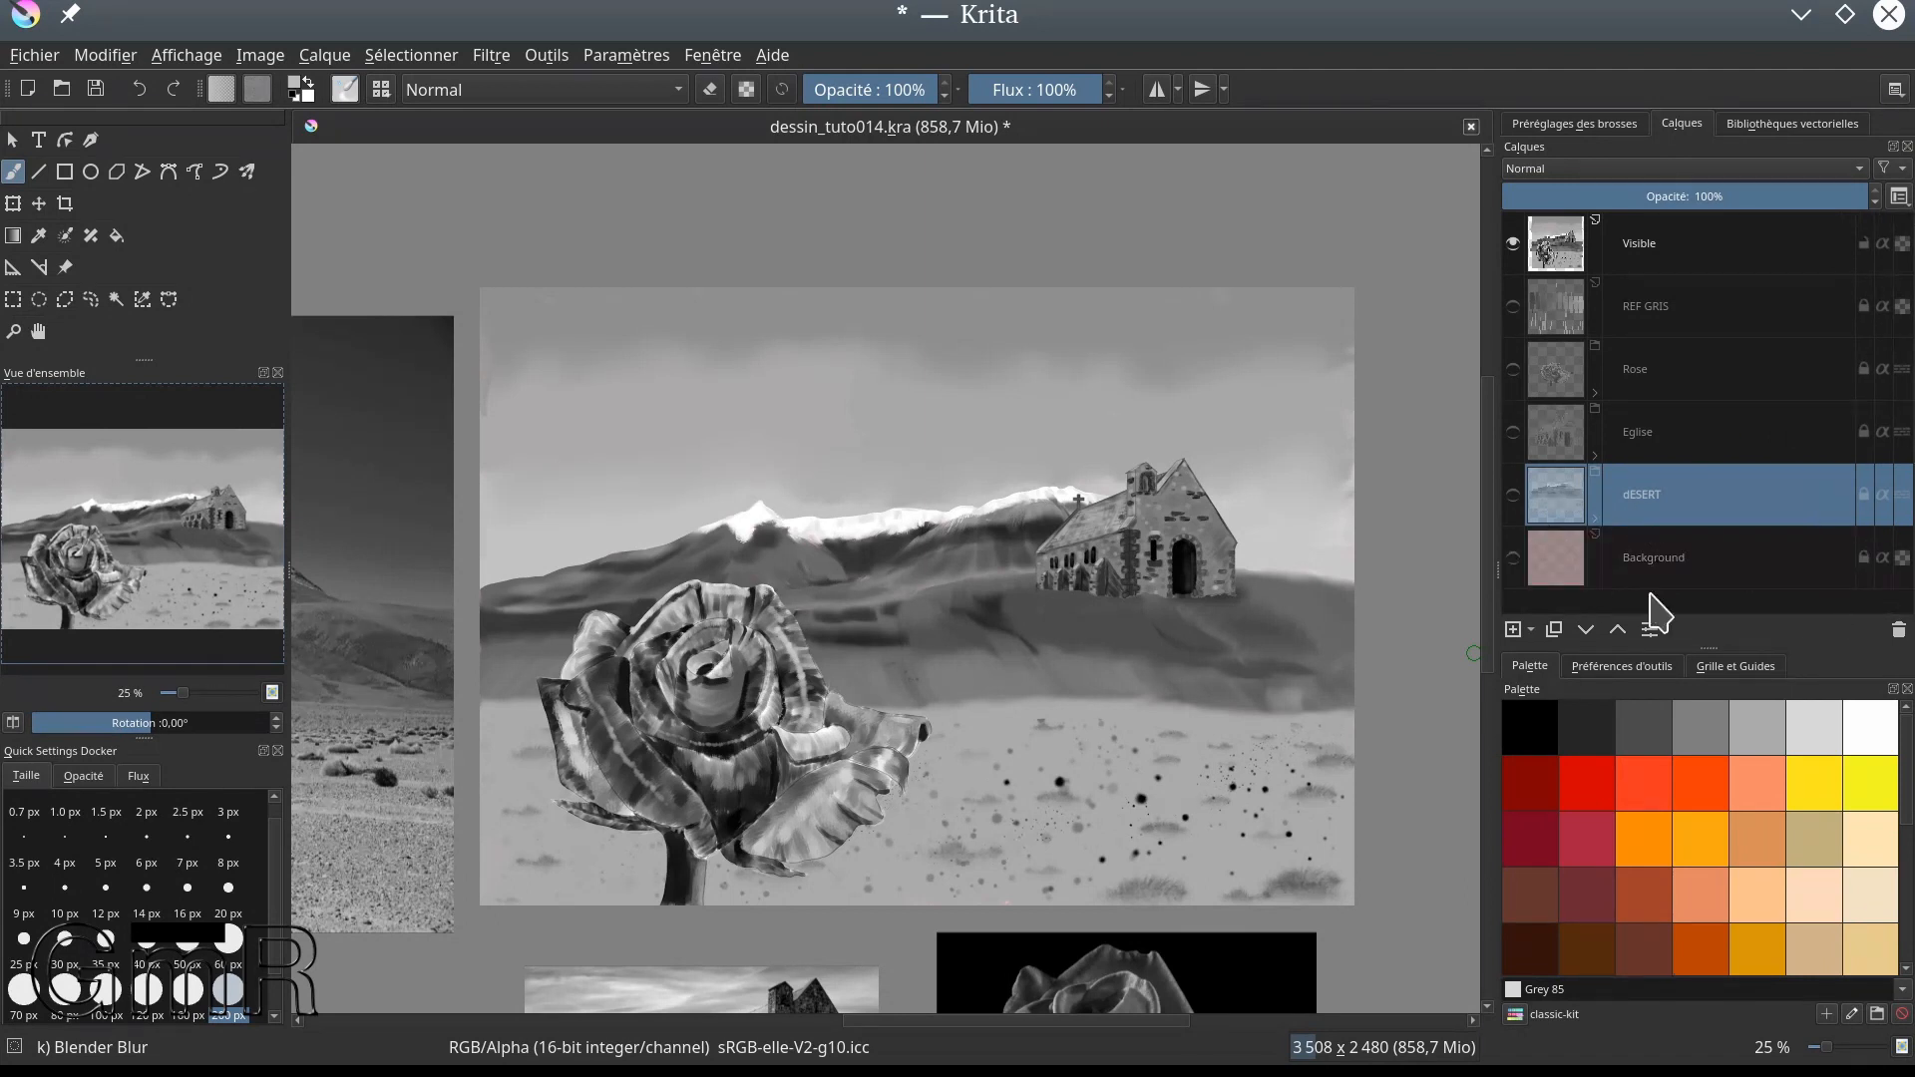
pyautogui.click(1586, 256)
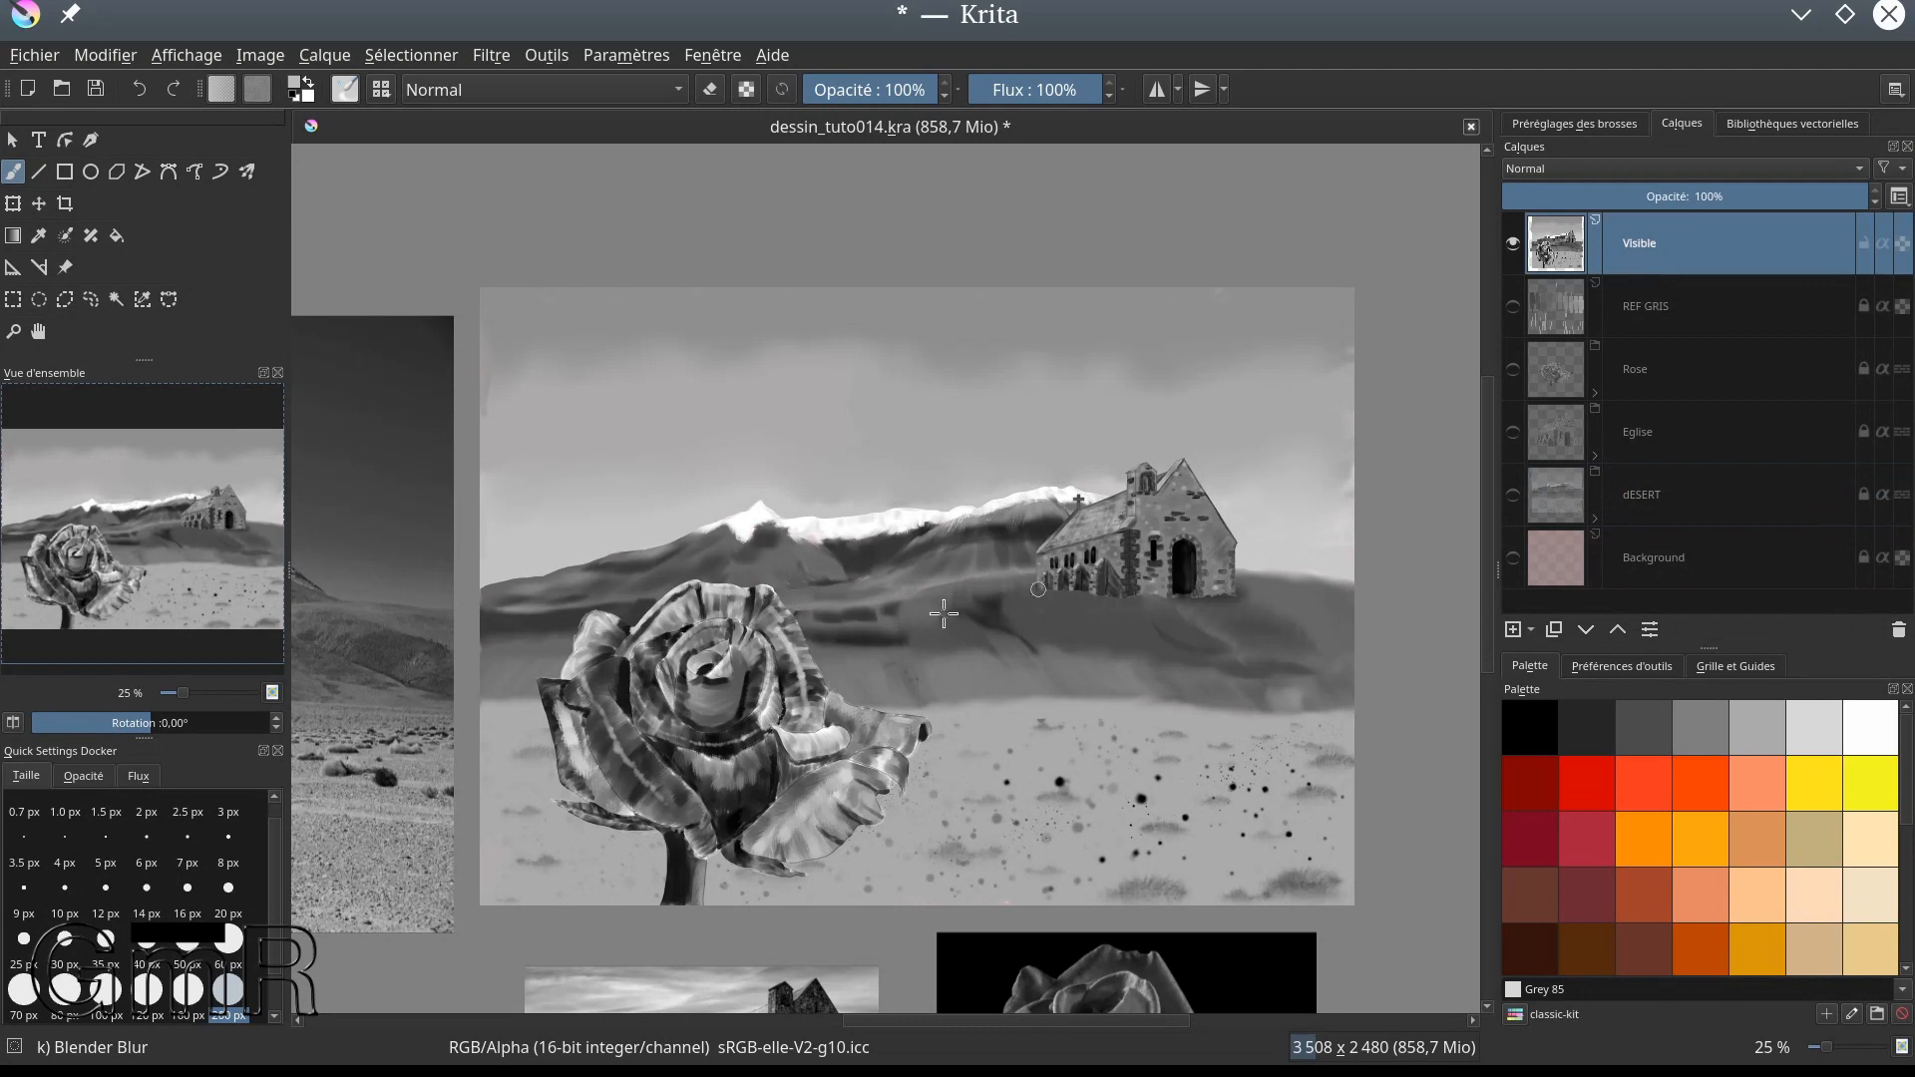
# Step: Set the Blender Blur brush to 38% opacity and 25% flow, and reduce its size for work near the church
pyautogui.scroll(1, 861, 648)
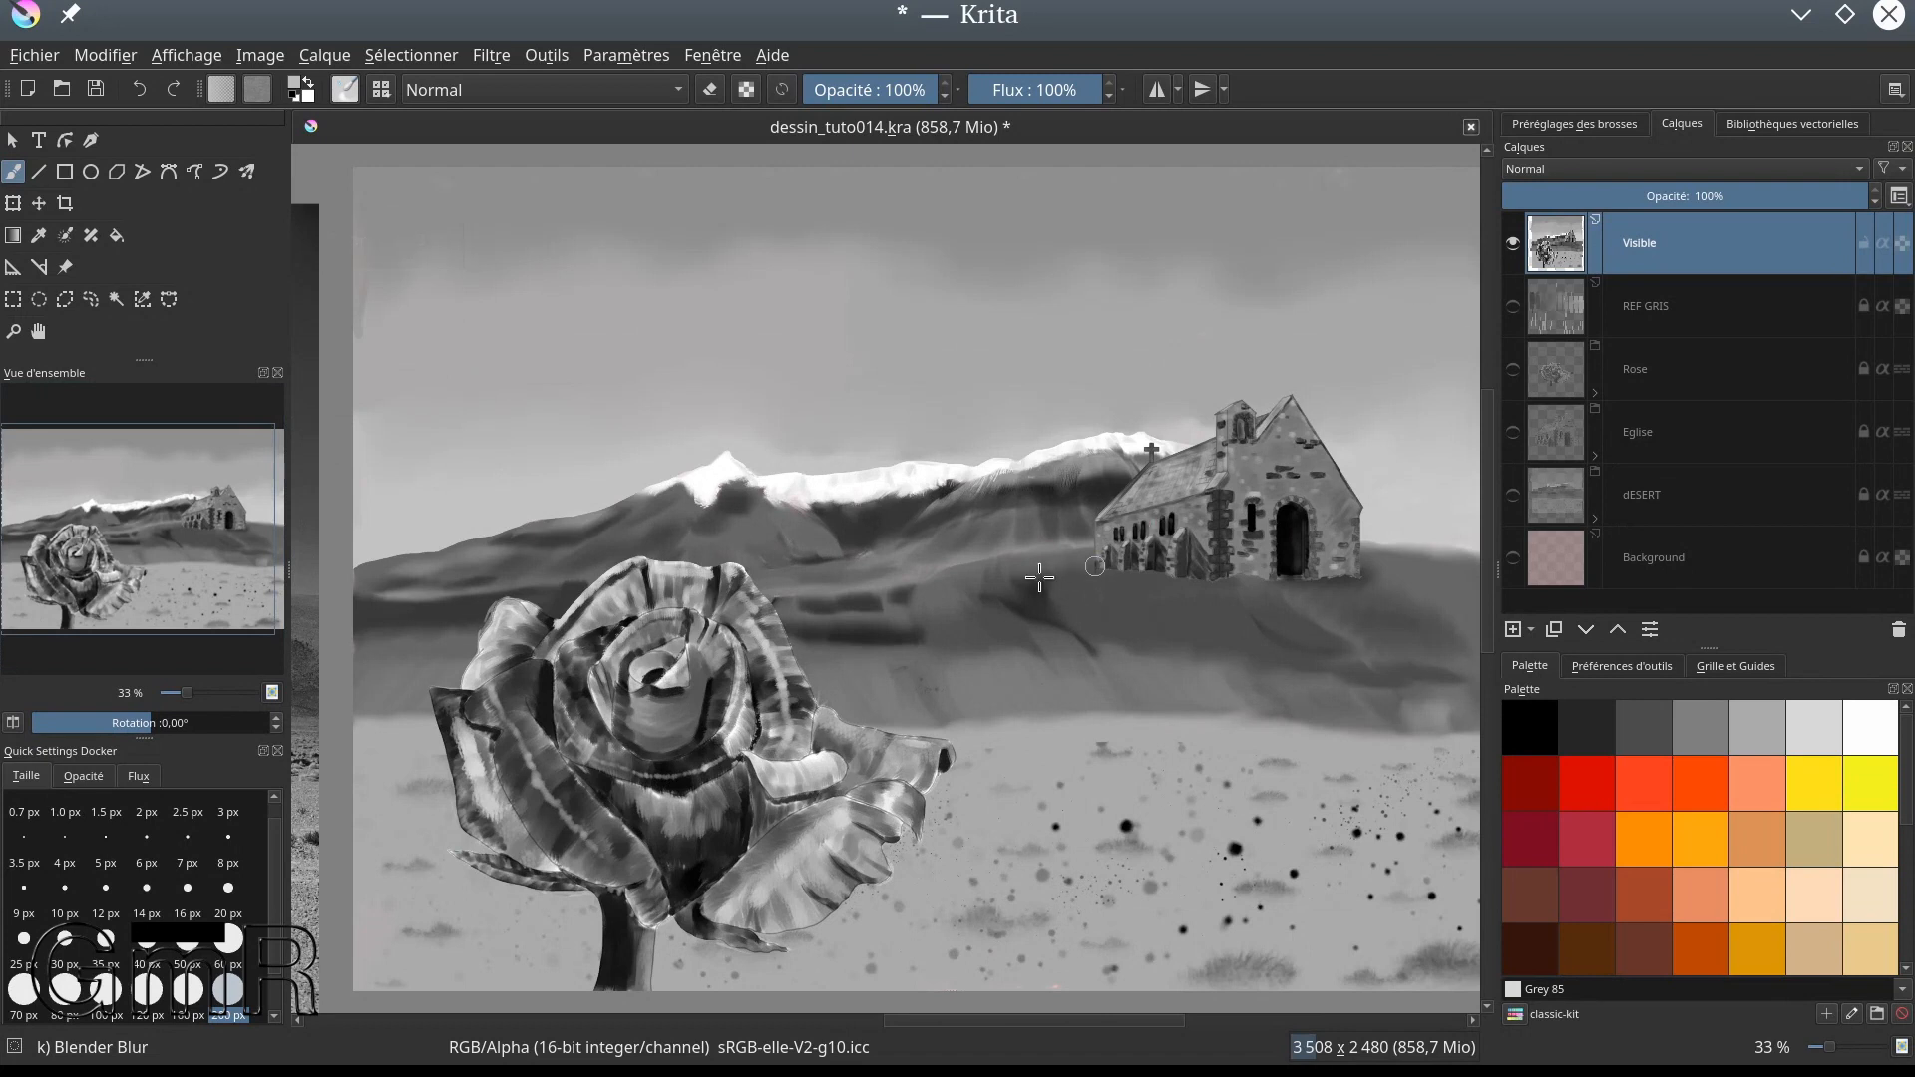
pyautogui.scroll(2, 1039, 578)
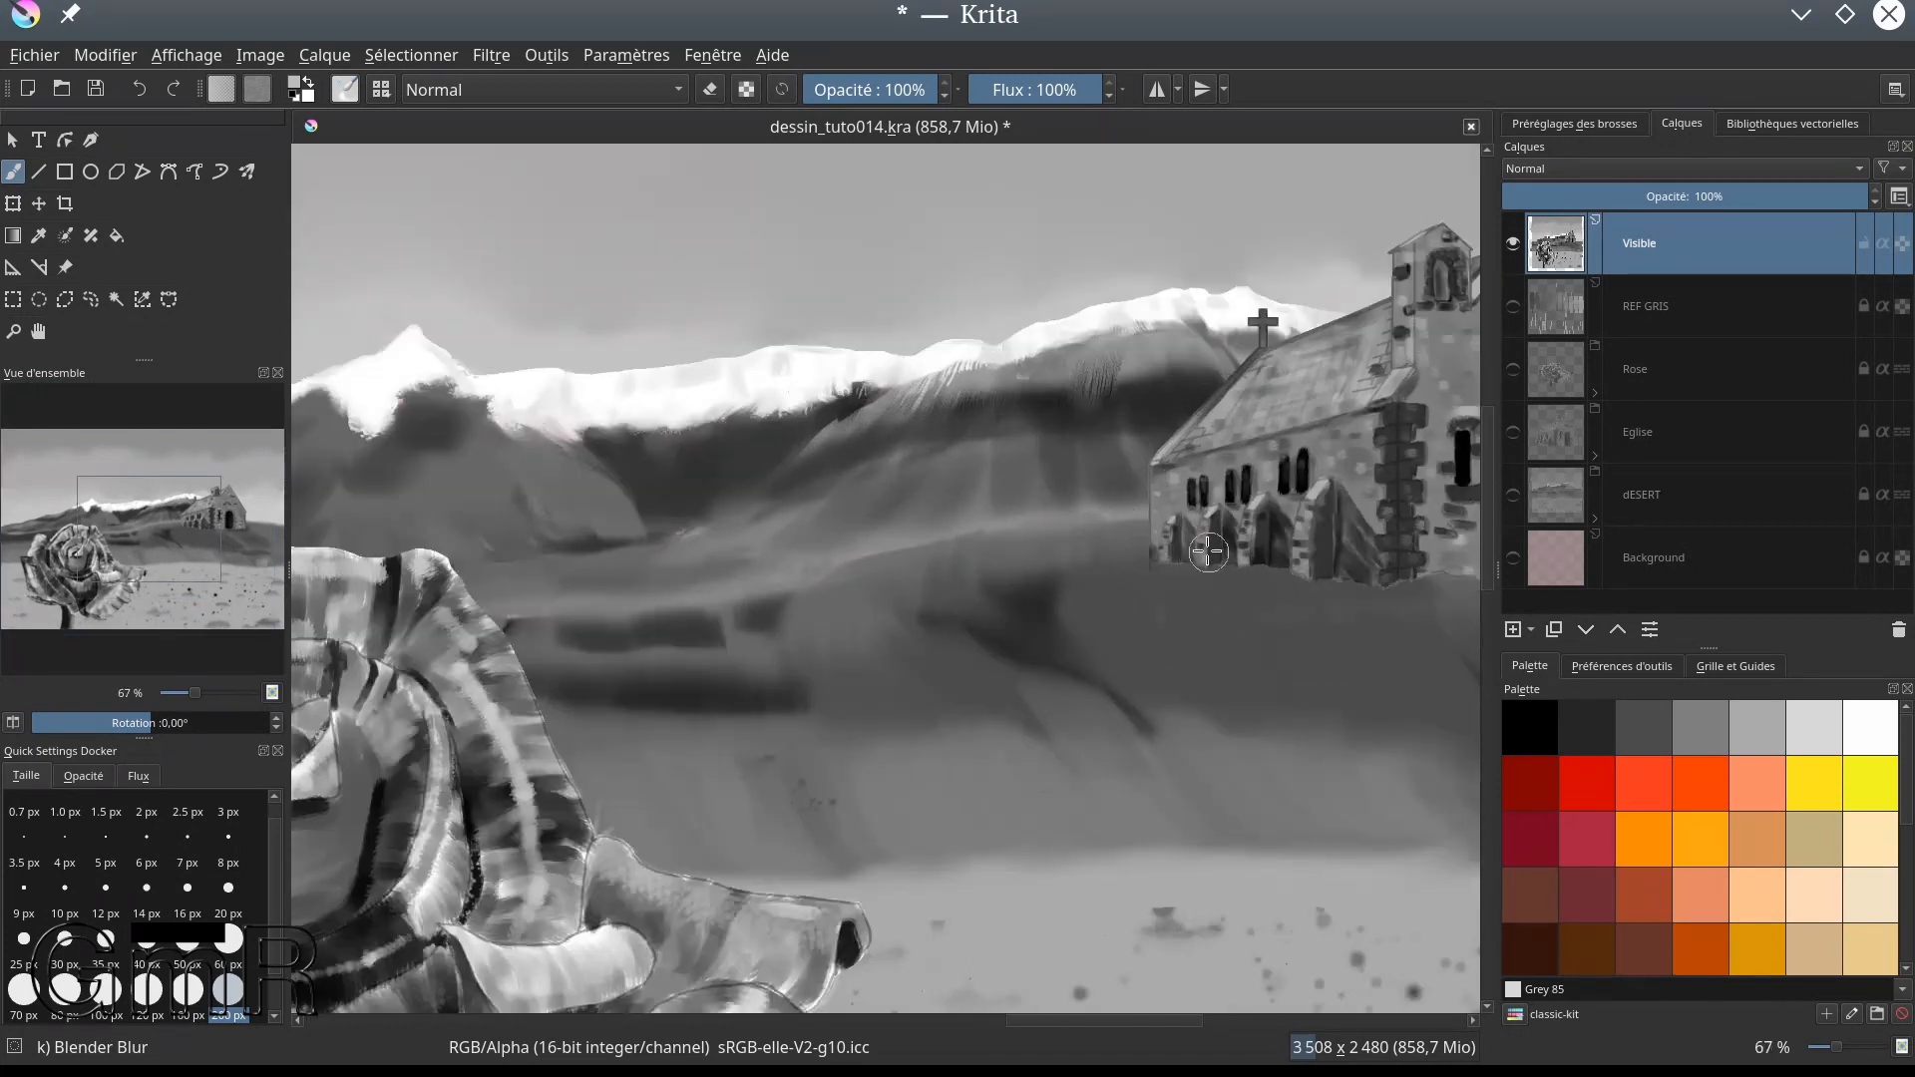
pyautogui.moveTo(1125, 525); pyautogui.dragTo(982, 513)
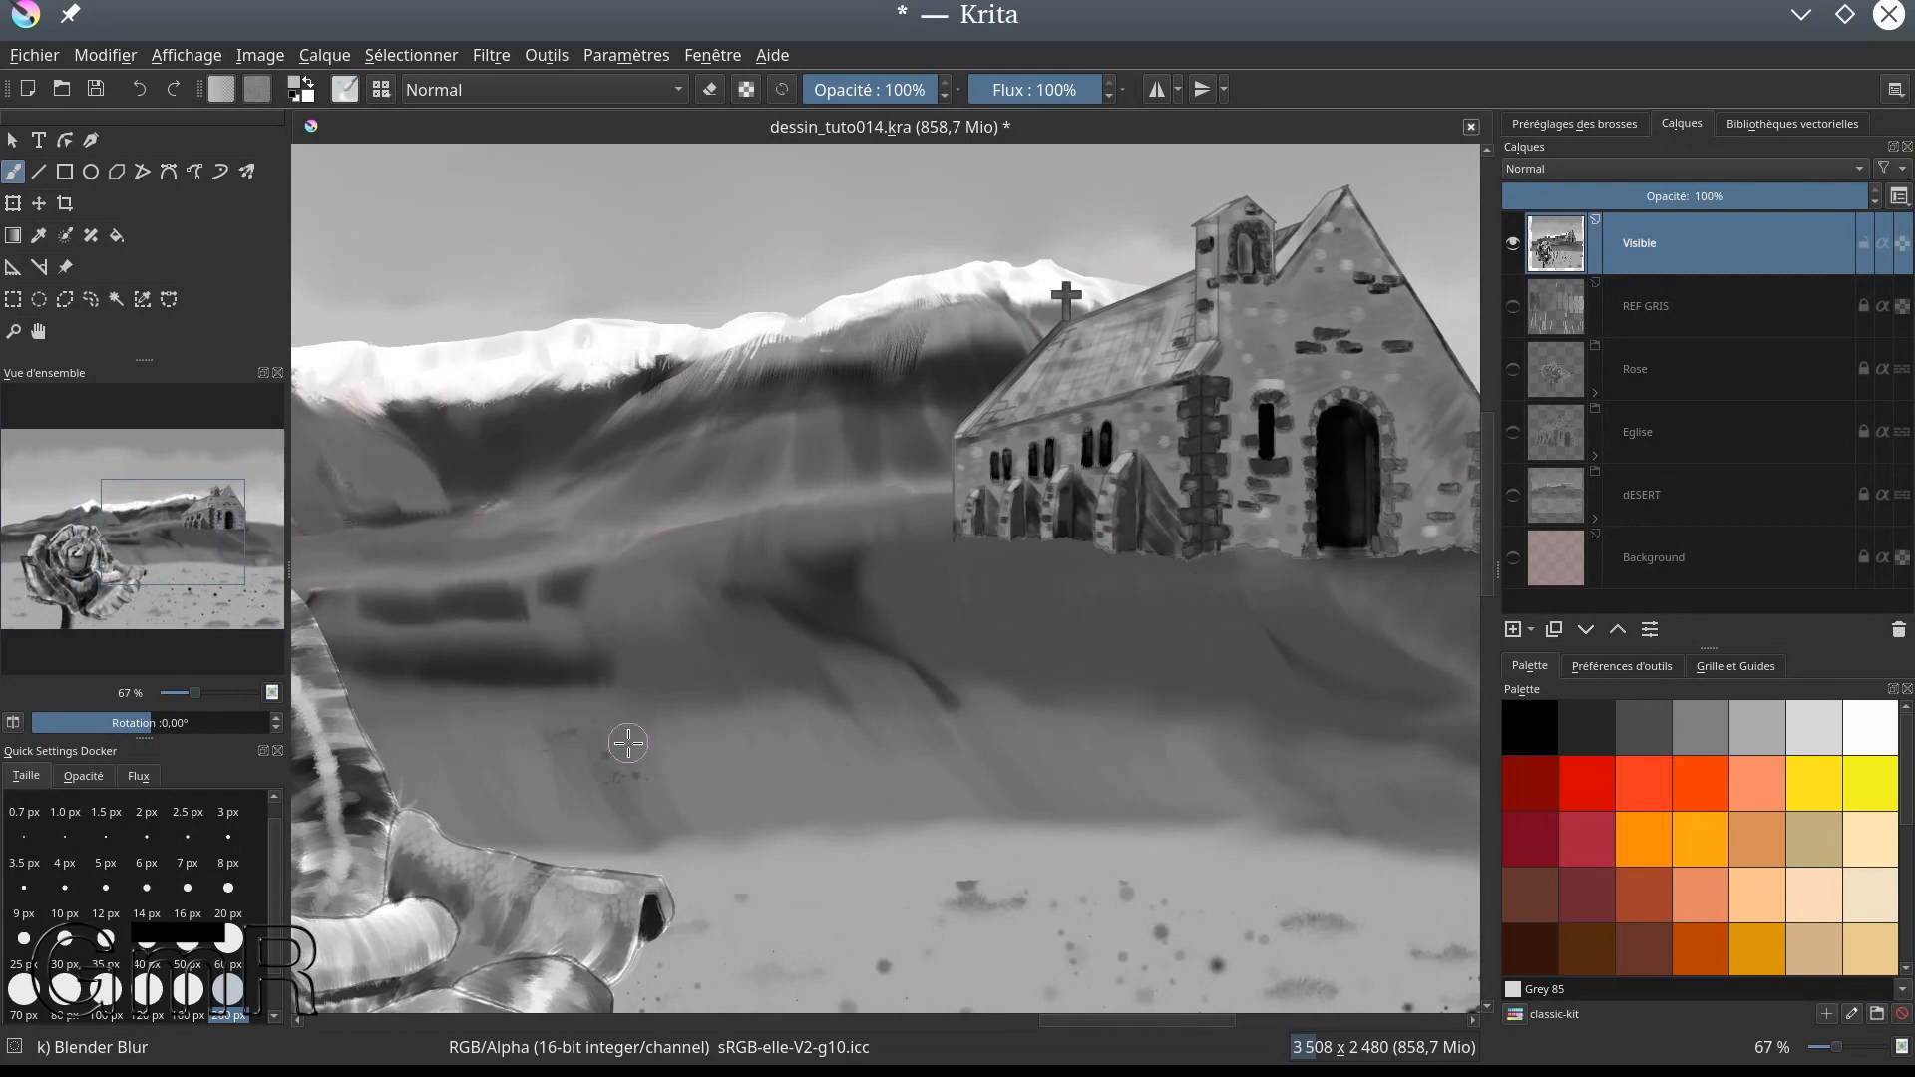
pyautogui.click(1573, 124)
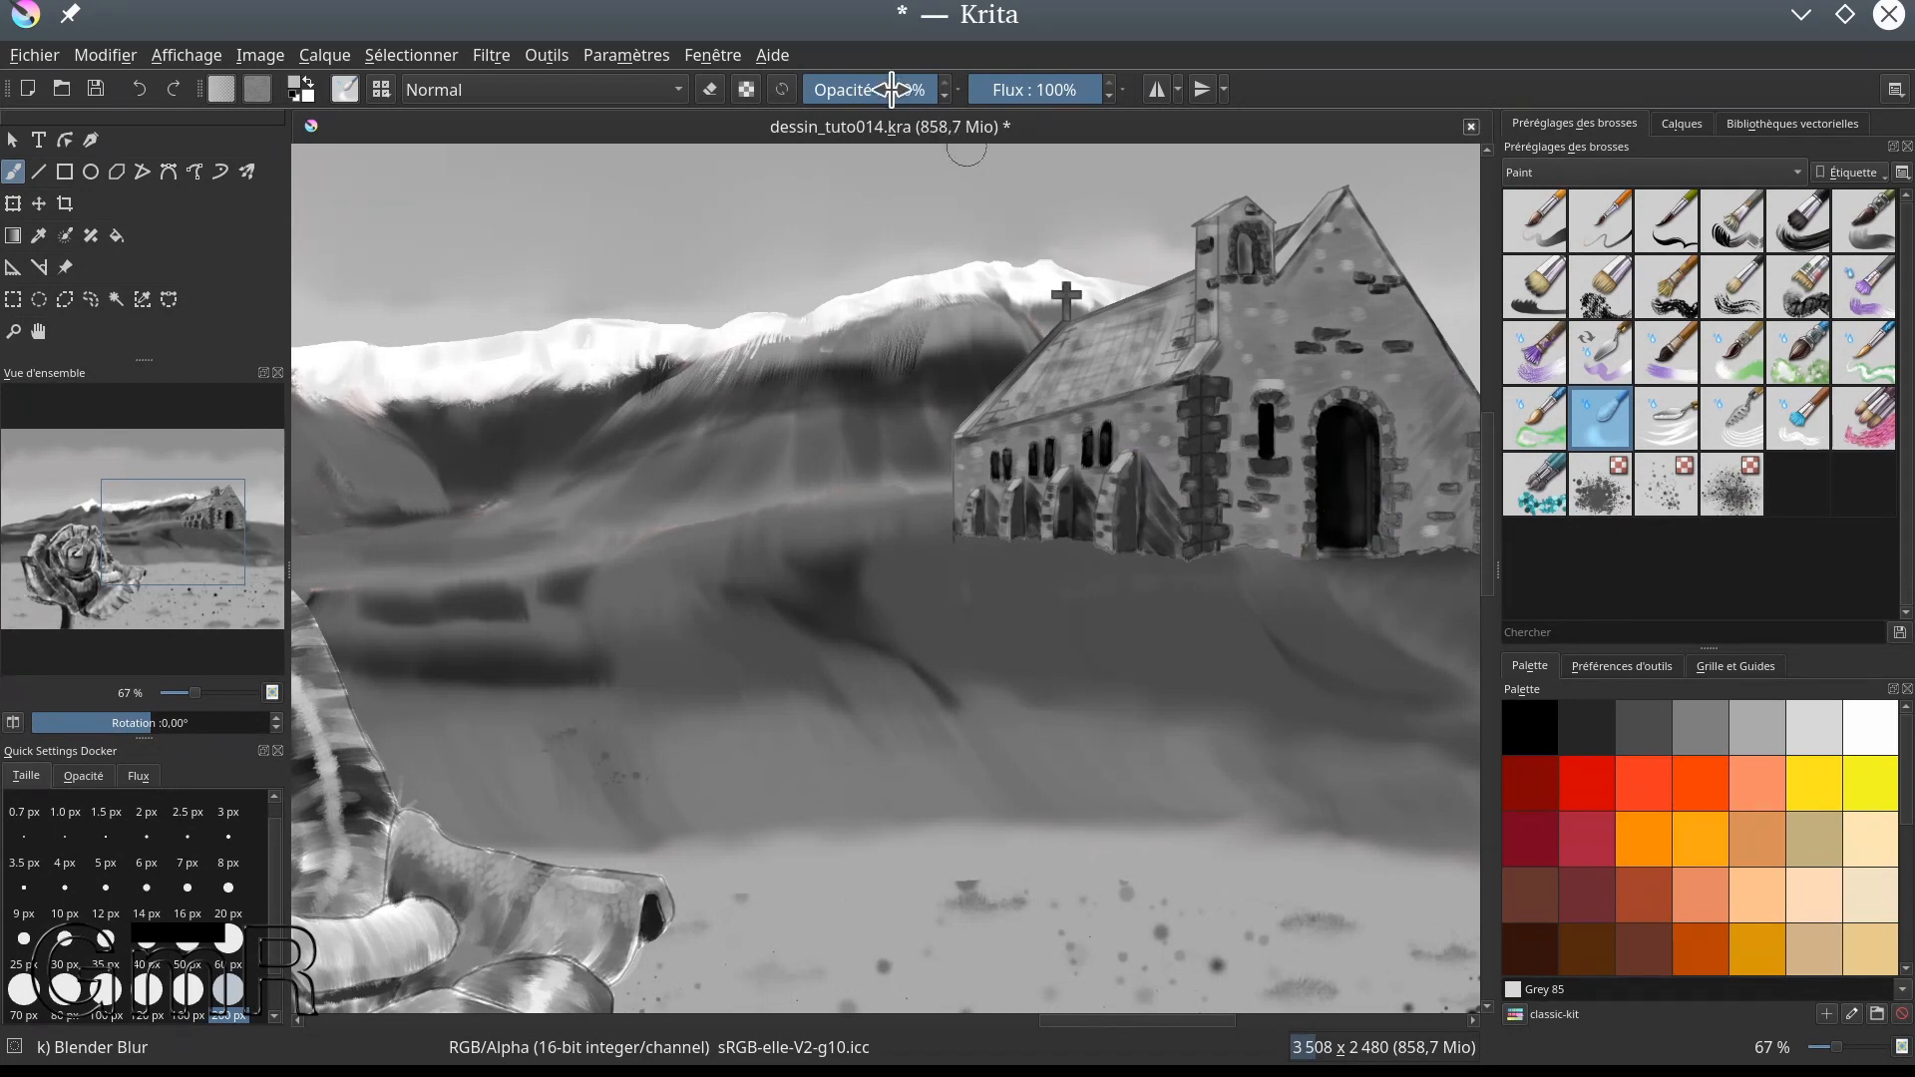
pyautogui.click(1034, 90)
pyautogui.moveTo(897, 82); pyautogui.dragTo(853, 80)
pyautogui.doubleClick(1004, 90)
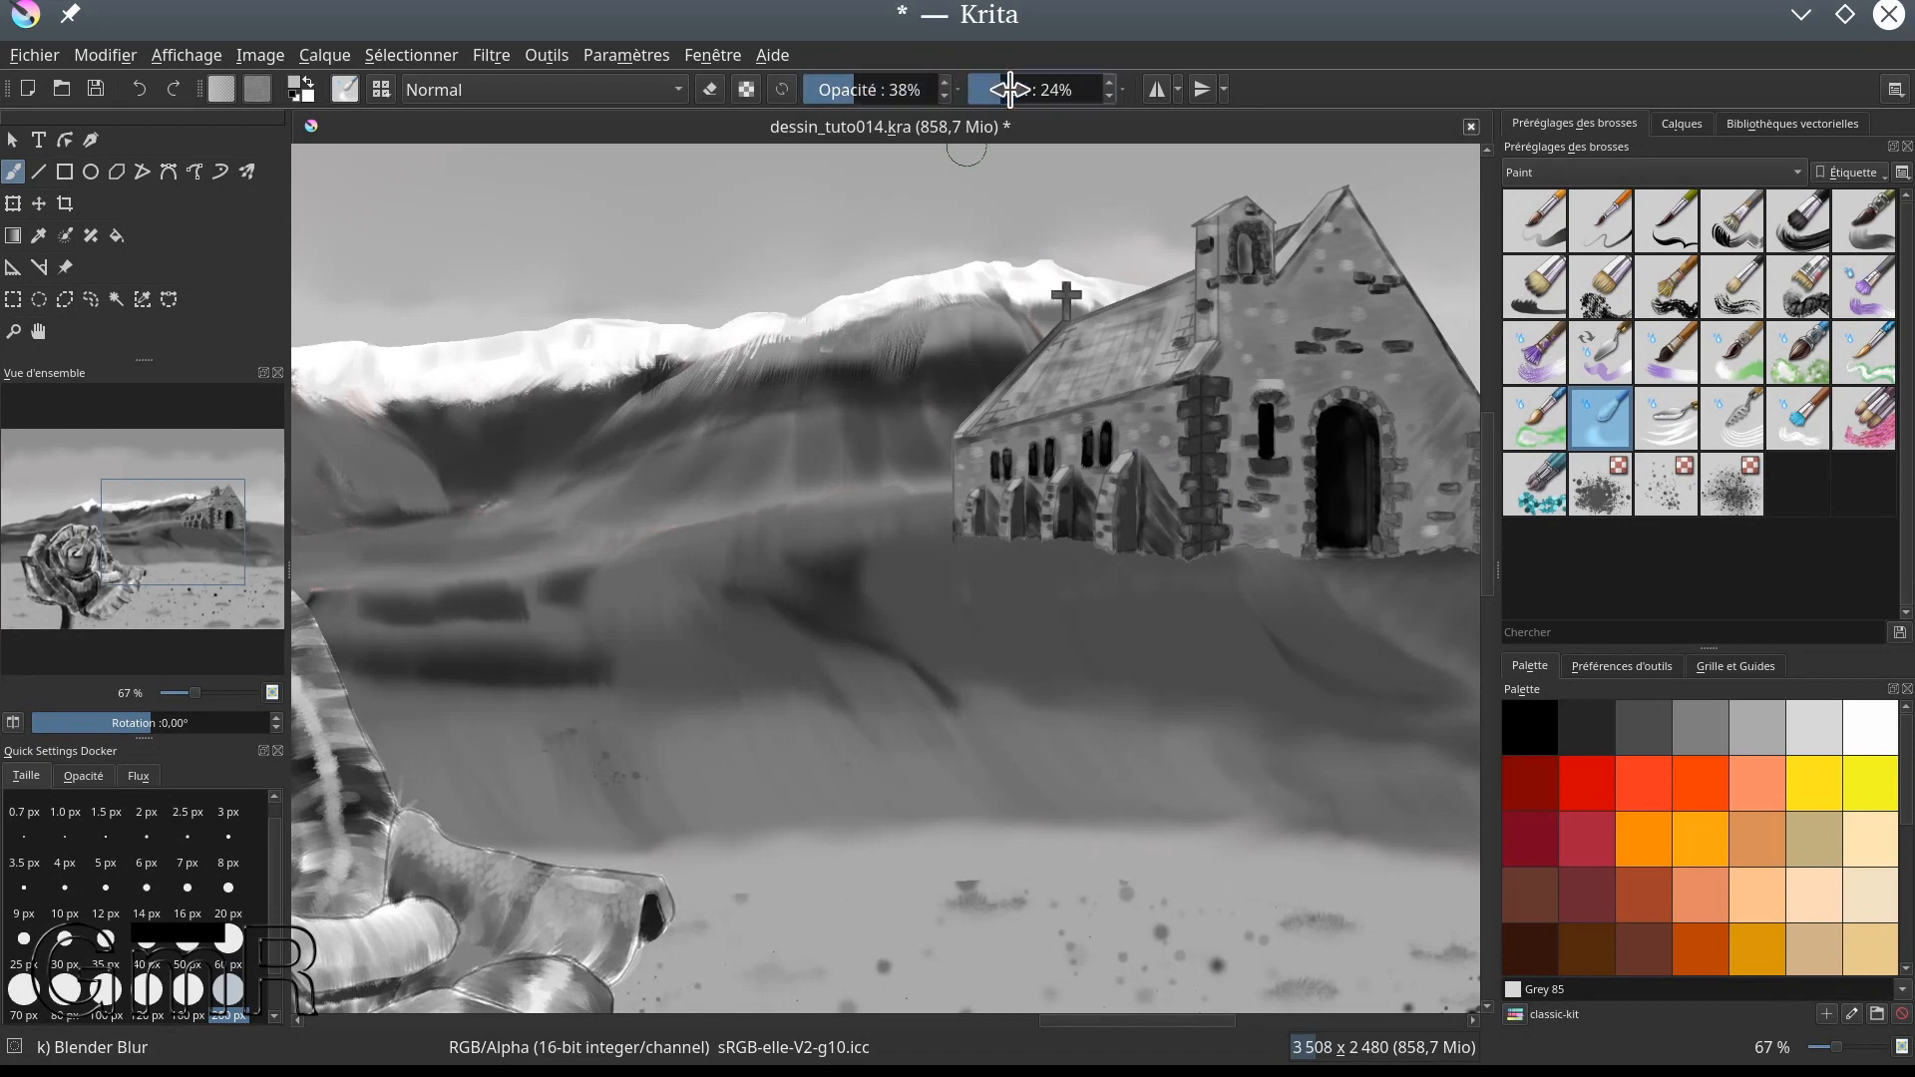
pyautogui.scroll(2, 1207, 552)
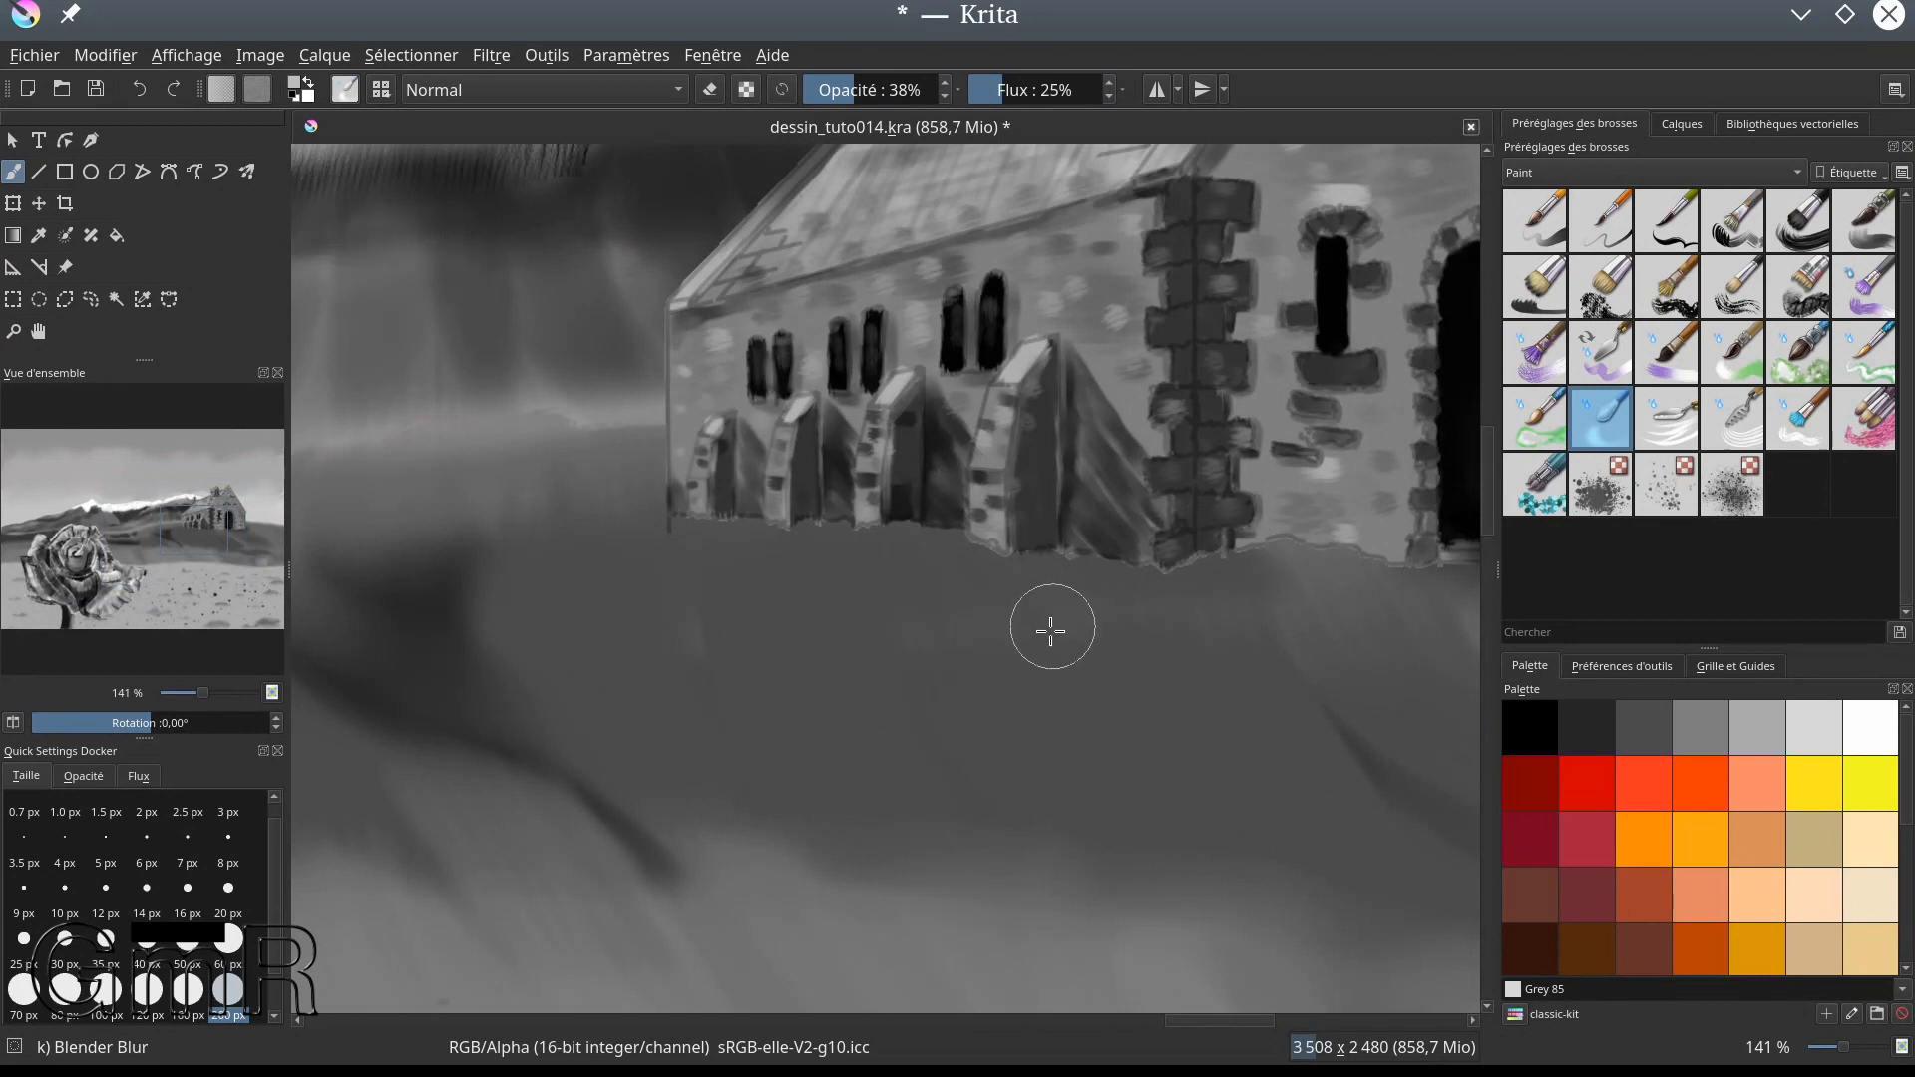
pyautogui.press('[')
pyautogui.press('[')
pyautogui.press('[')
# Step: Blend the jagged lower edges of the church's side wall and smaller buttresses into the ground with Blender Blur strokes
pyautogui.scroll(5, 659, 489)
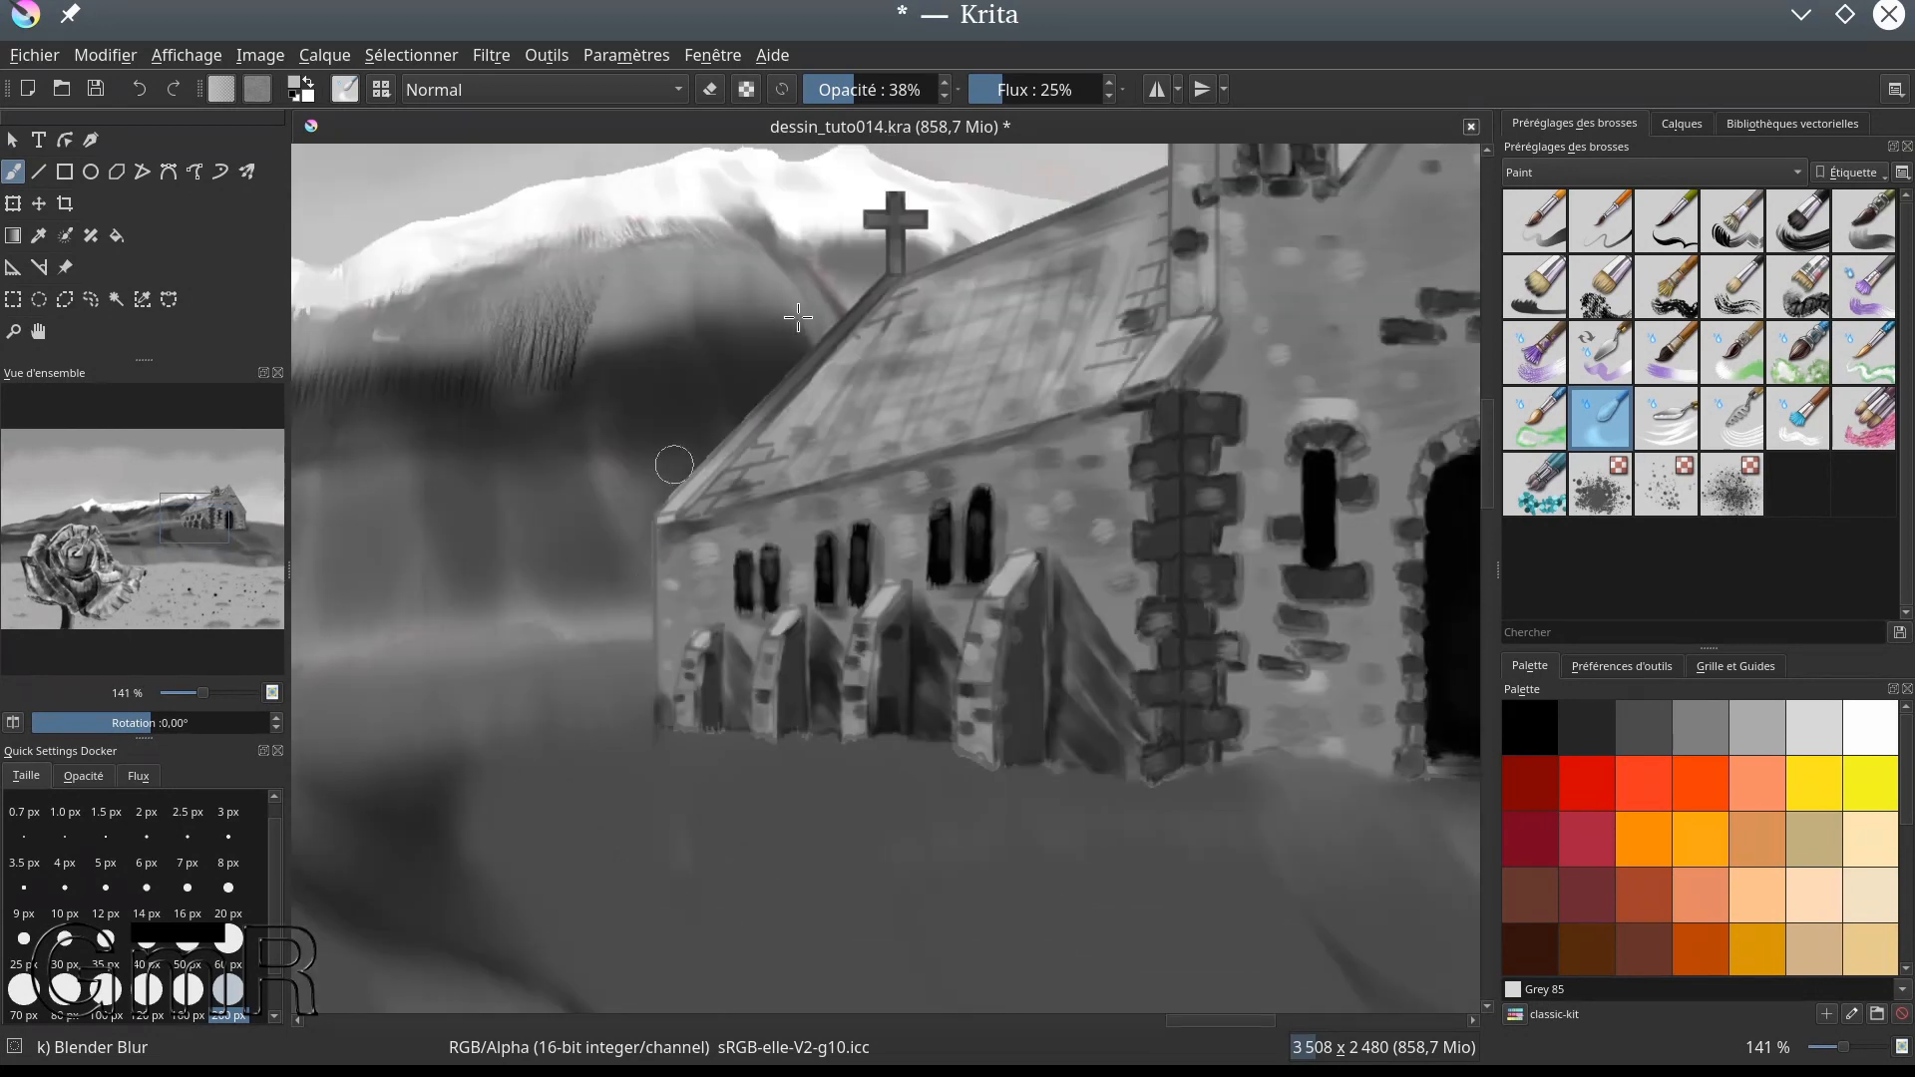
pyautogui.scroll(3, 718, 479)
pyautogui.hscroll(10, 718, 479)
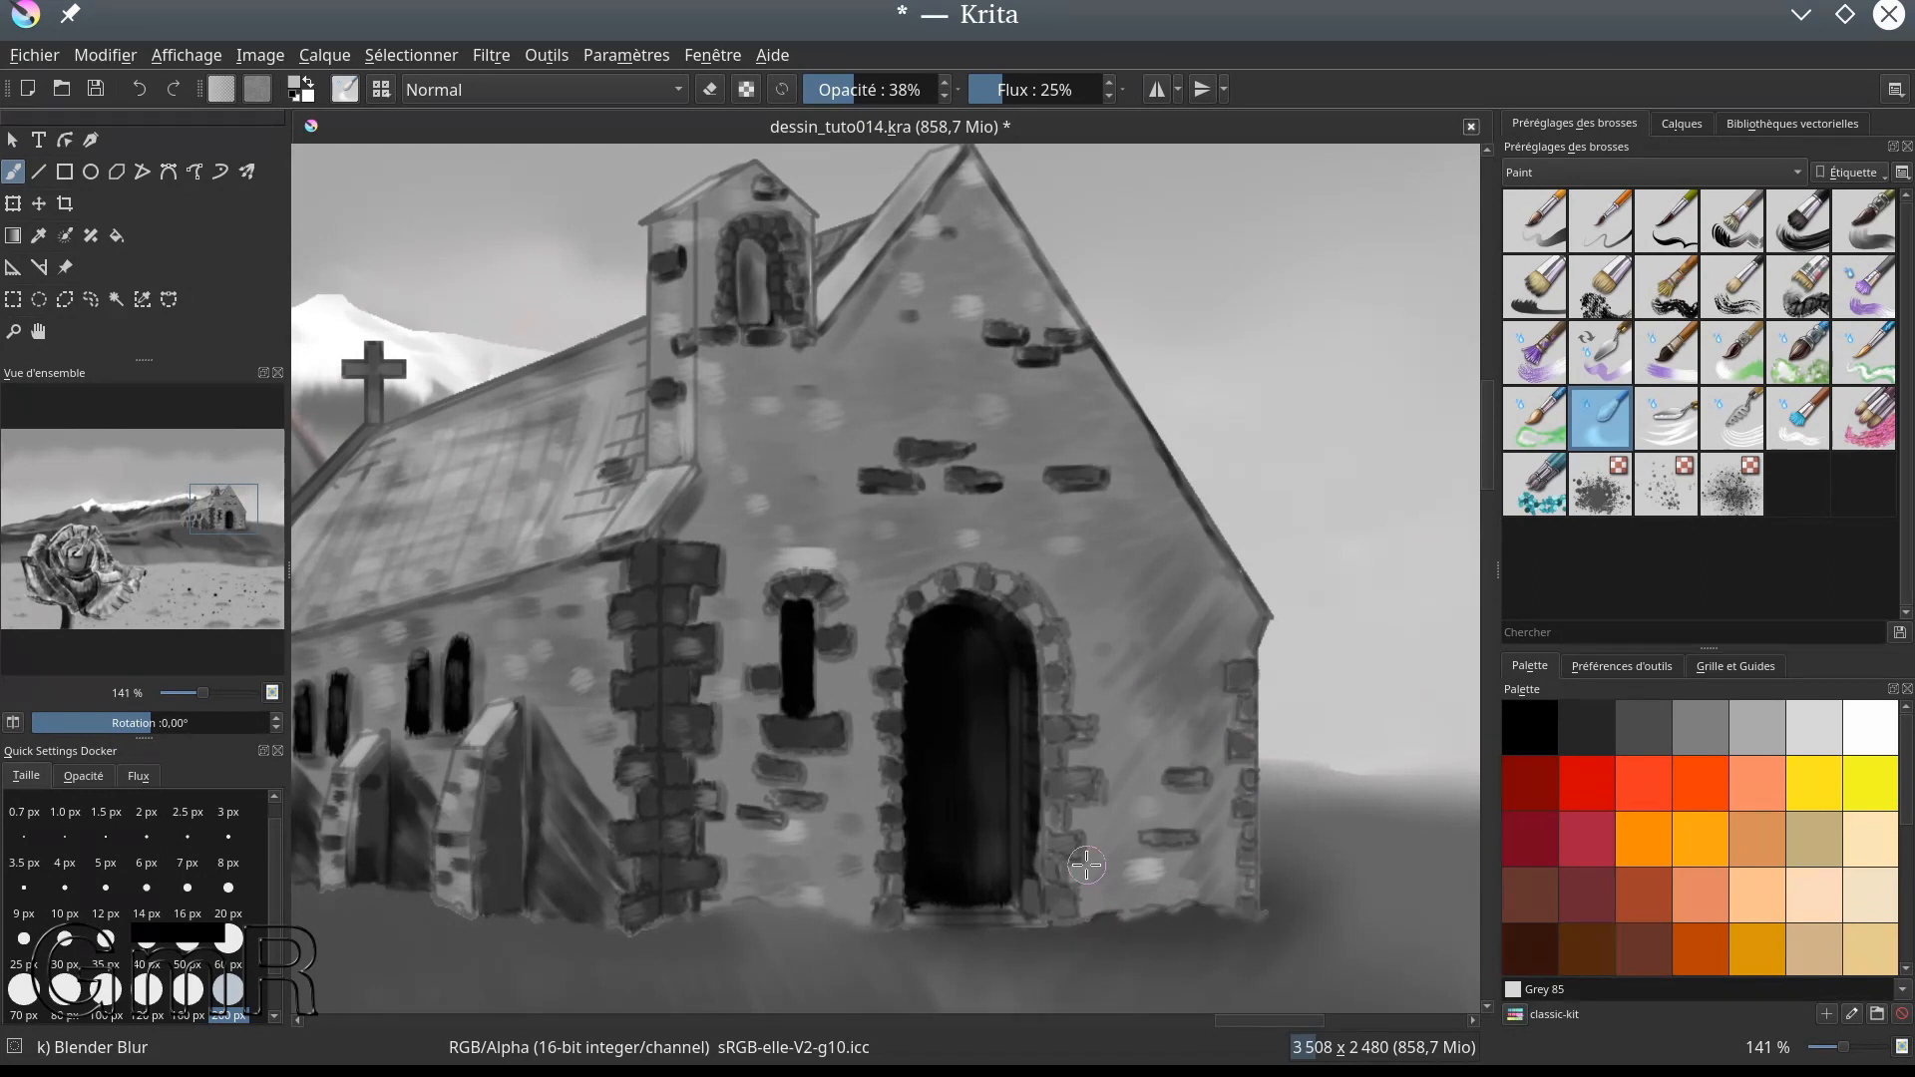
pyautogui.scroll(-2, 801, 880)
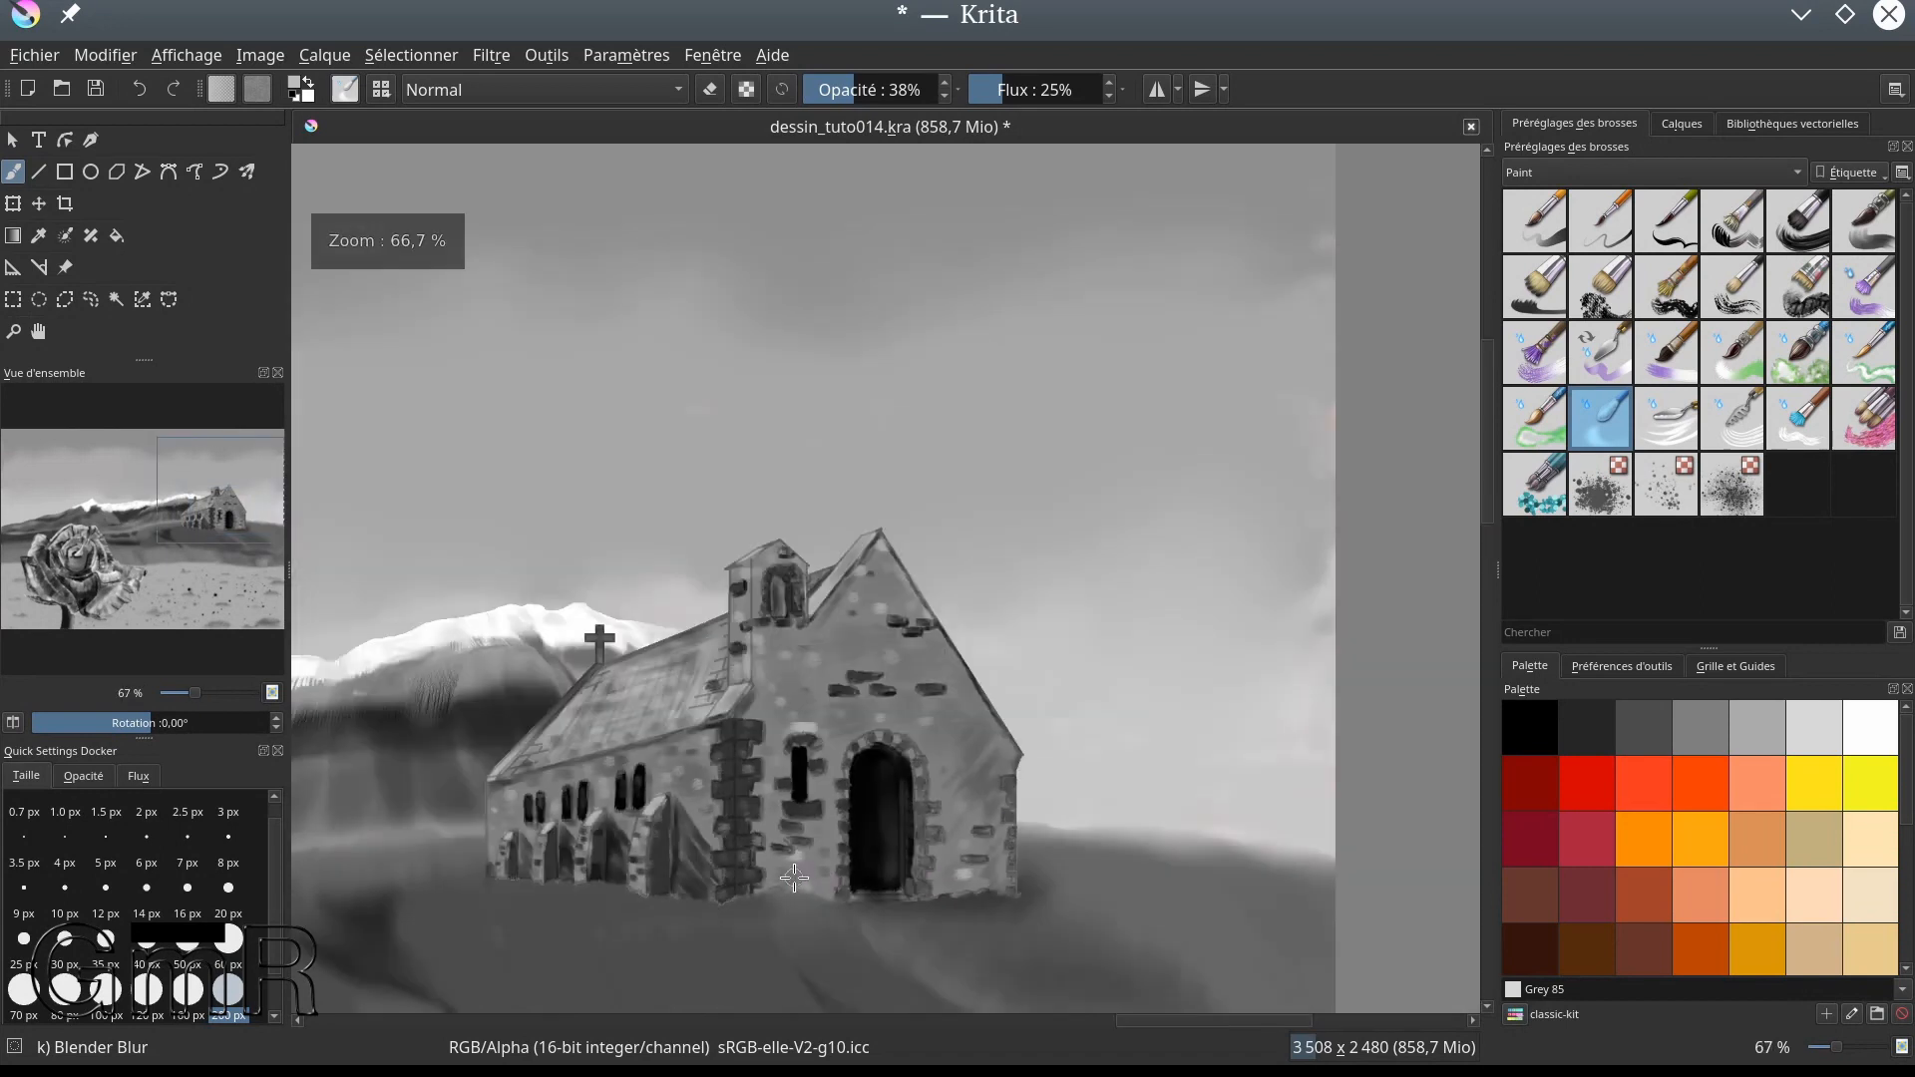
pyautogui.scroll(1, 795, 878)
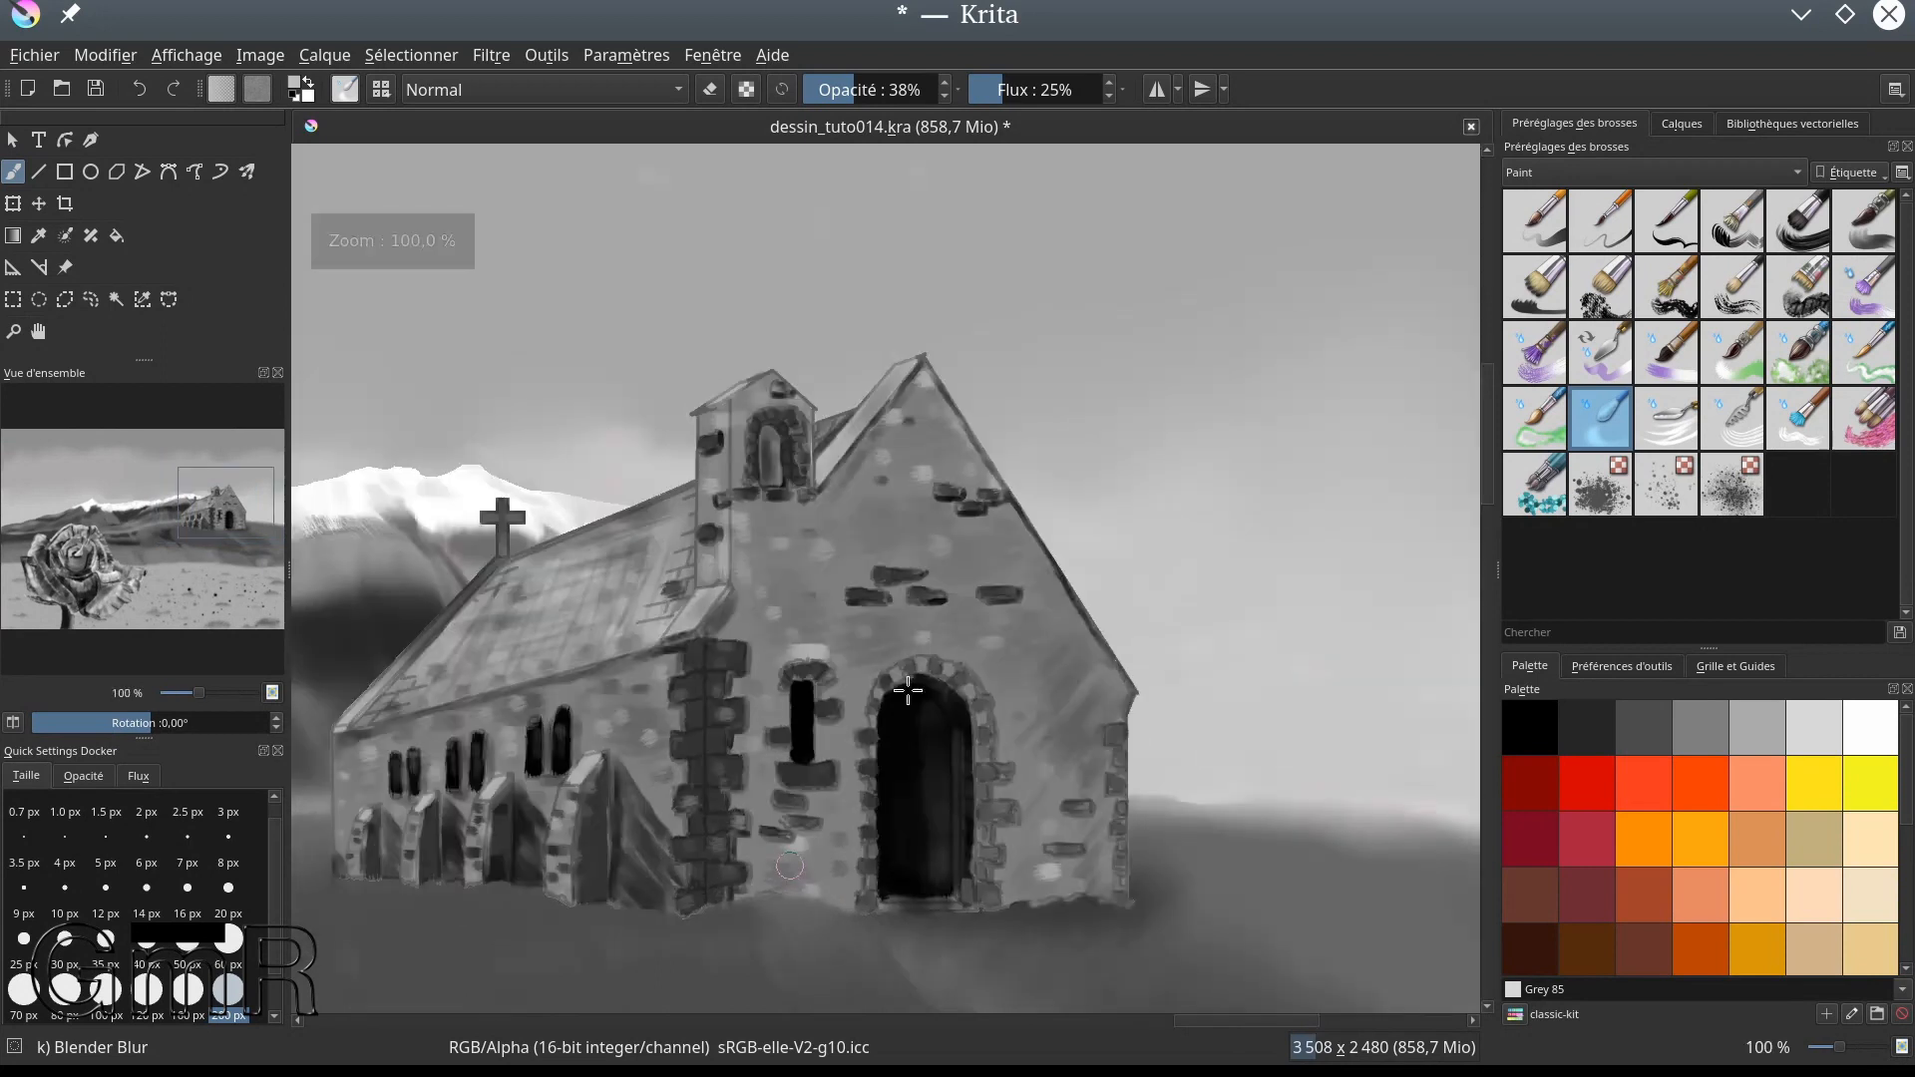
pyautogui.moveTo(936, 881); pyautogui.dragTo(1203, 676)
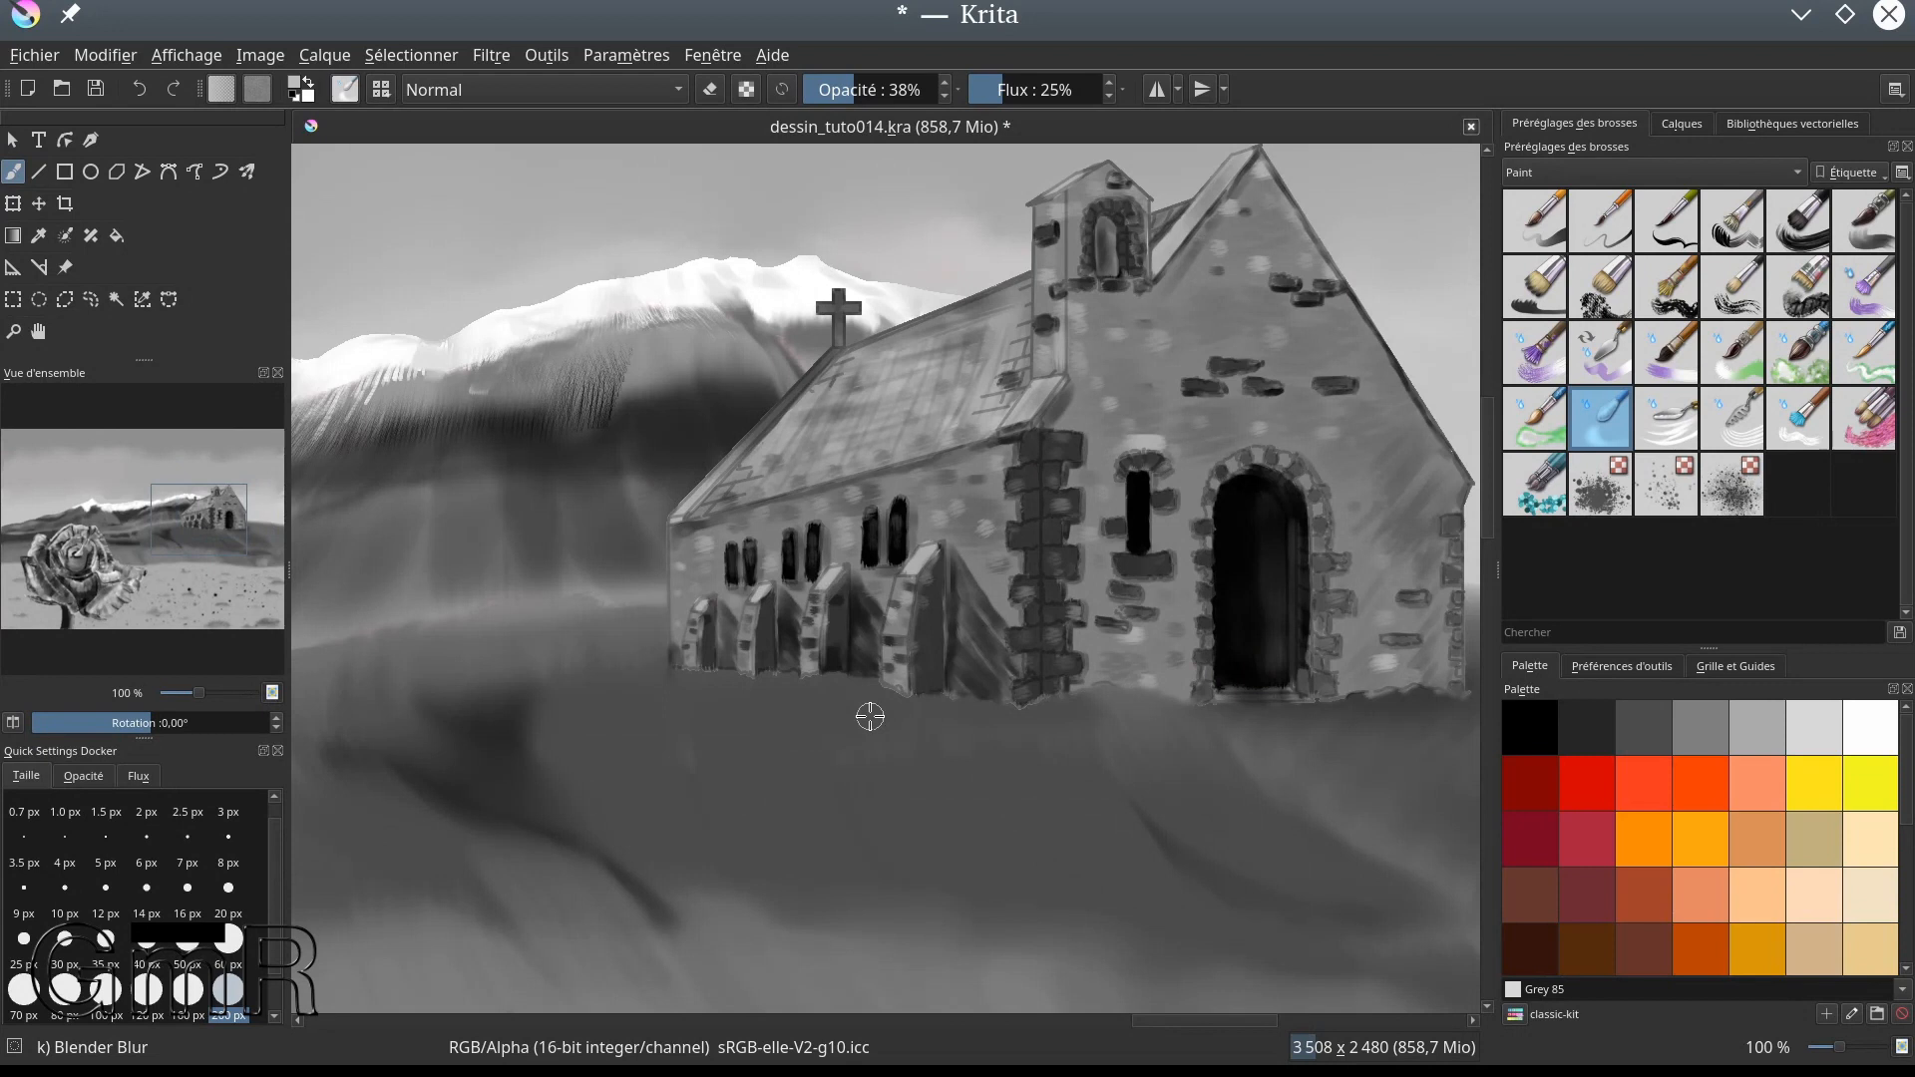
pyautogui.scroll(4, 798, 626)
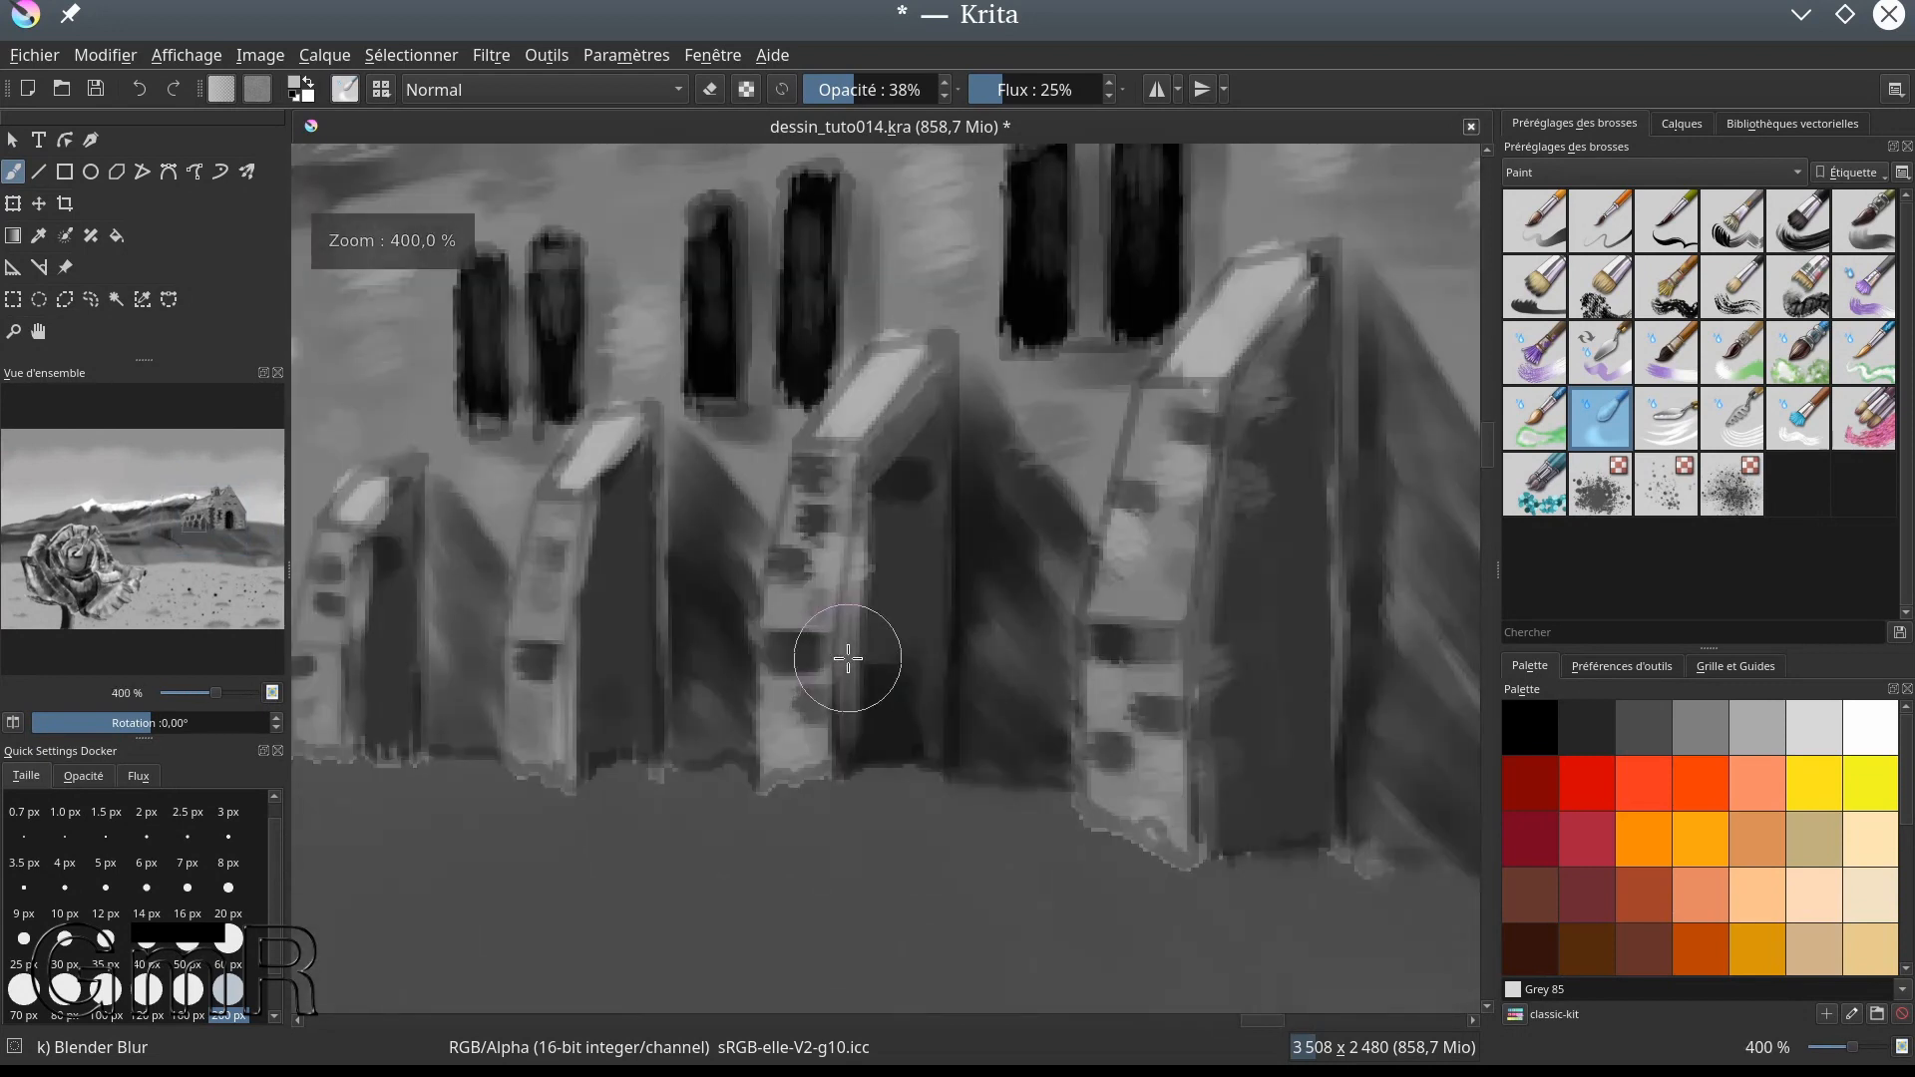
pyautogui.moveTo(529, 812)
pyautogui.mouseDown()
pyautogui.moveTo(552, 804)
pyautogui.moveTo(599, 852)
pyautogui.mouseUp()
pyautogui.moveTo(497, 779)
pyautogui.mouseDown()
pyautogui.moveTo(696, 772)
pyautogui.moveTo(877, 809)
pyautogui.moveTo(937, 787)
pyautogui.moveTo(874, 789)
pyautogui.moveTo(1207, 858)
pyautogui.moveTo(1182, 869)
pyautogui.moveTo(1350, 875)
pyautogui.mouseUp()
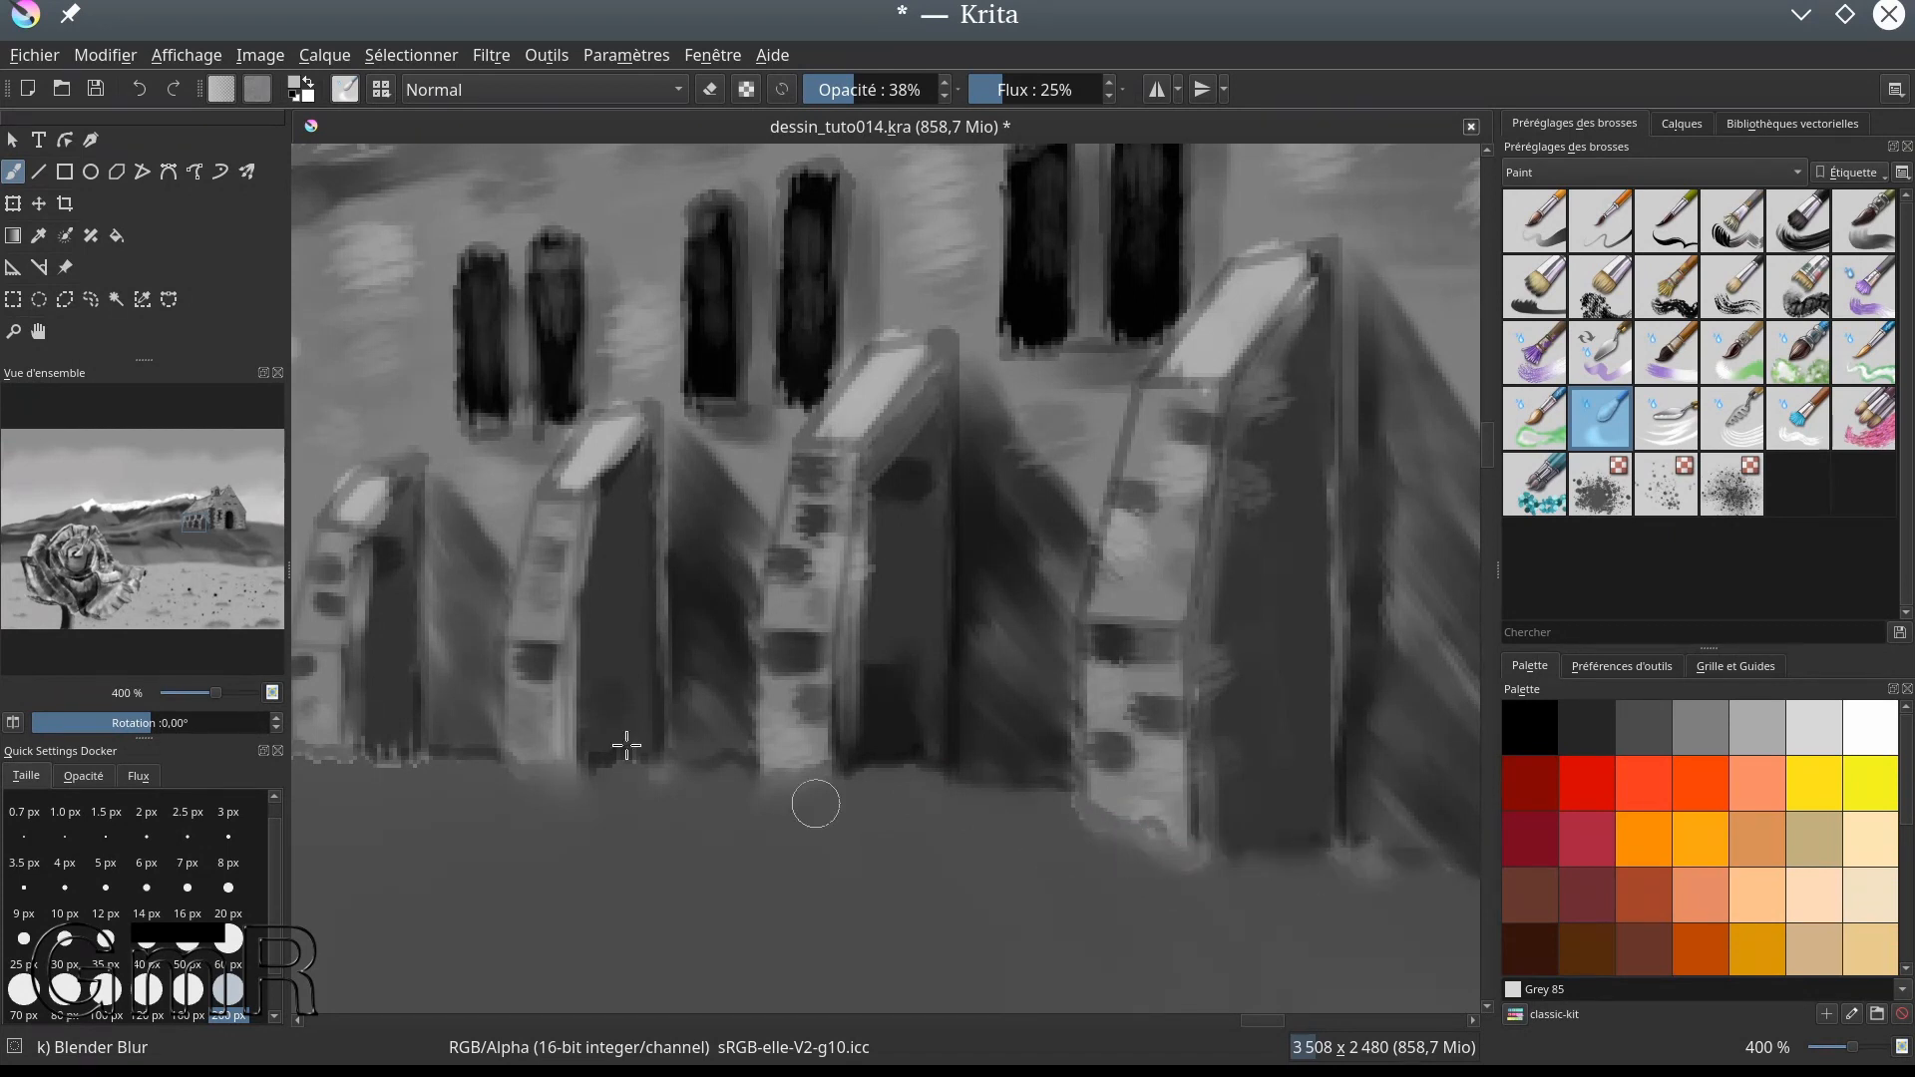
pyautogui.moveTo(420, 764); pyautogui.dragTo(431, 771)
pyautogui.moveTo(659, 788); pyautogui.dragTo(559, 801)
pyautogui.moveTo(682, 672)
pyautogui.mouseDown()
pyautogui.moveTo(778, 745)
pyautogui.moveTo(939, 668)
pyautogui.mouseUp()
pyautogui.moveTo(474, 736)
pyautogui.mouseDown()
pyautogui.moveTo(679, 767)
pyautogui.moveTo(514, 774)
pyautogui.moveTo(538, 751)
pyautogui.moveTo(639, 755)
pyautogui.moveTo(724, 799)
pyautogui.moveTo(900, 776)
pyautogui.moveTo(951, 835)
pyautogui.moveTo(762, 732)
pyautogui.moveTo(947, 738)
pyautogui.moveTo(932, 741)
pyautogui.moveTo(1020, 771)
pyautogui.moveTo(1097, 748)
pyautogui.moveTo(1251, 760)
pyautogui.moveTo(948, 739)
pyautogui.mouseUp()
pyautogui.scroll(-3, 1038, 662)
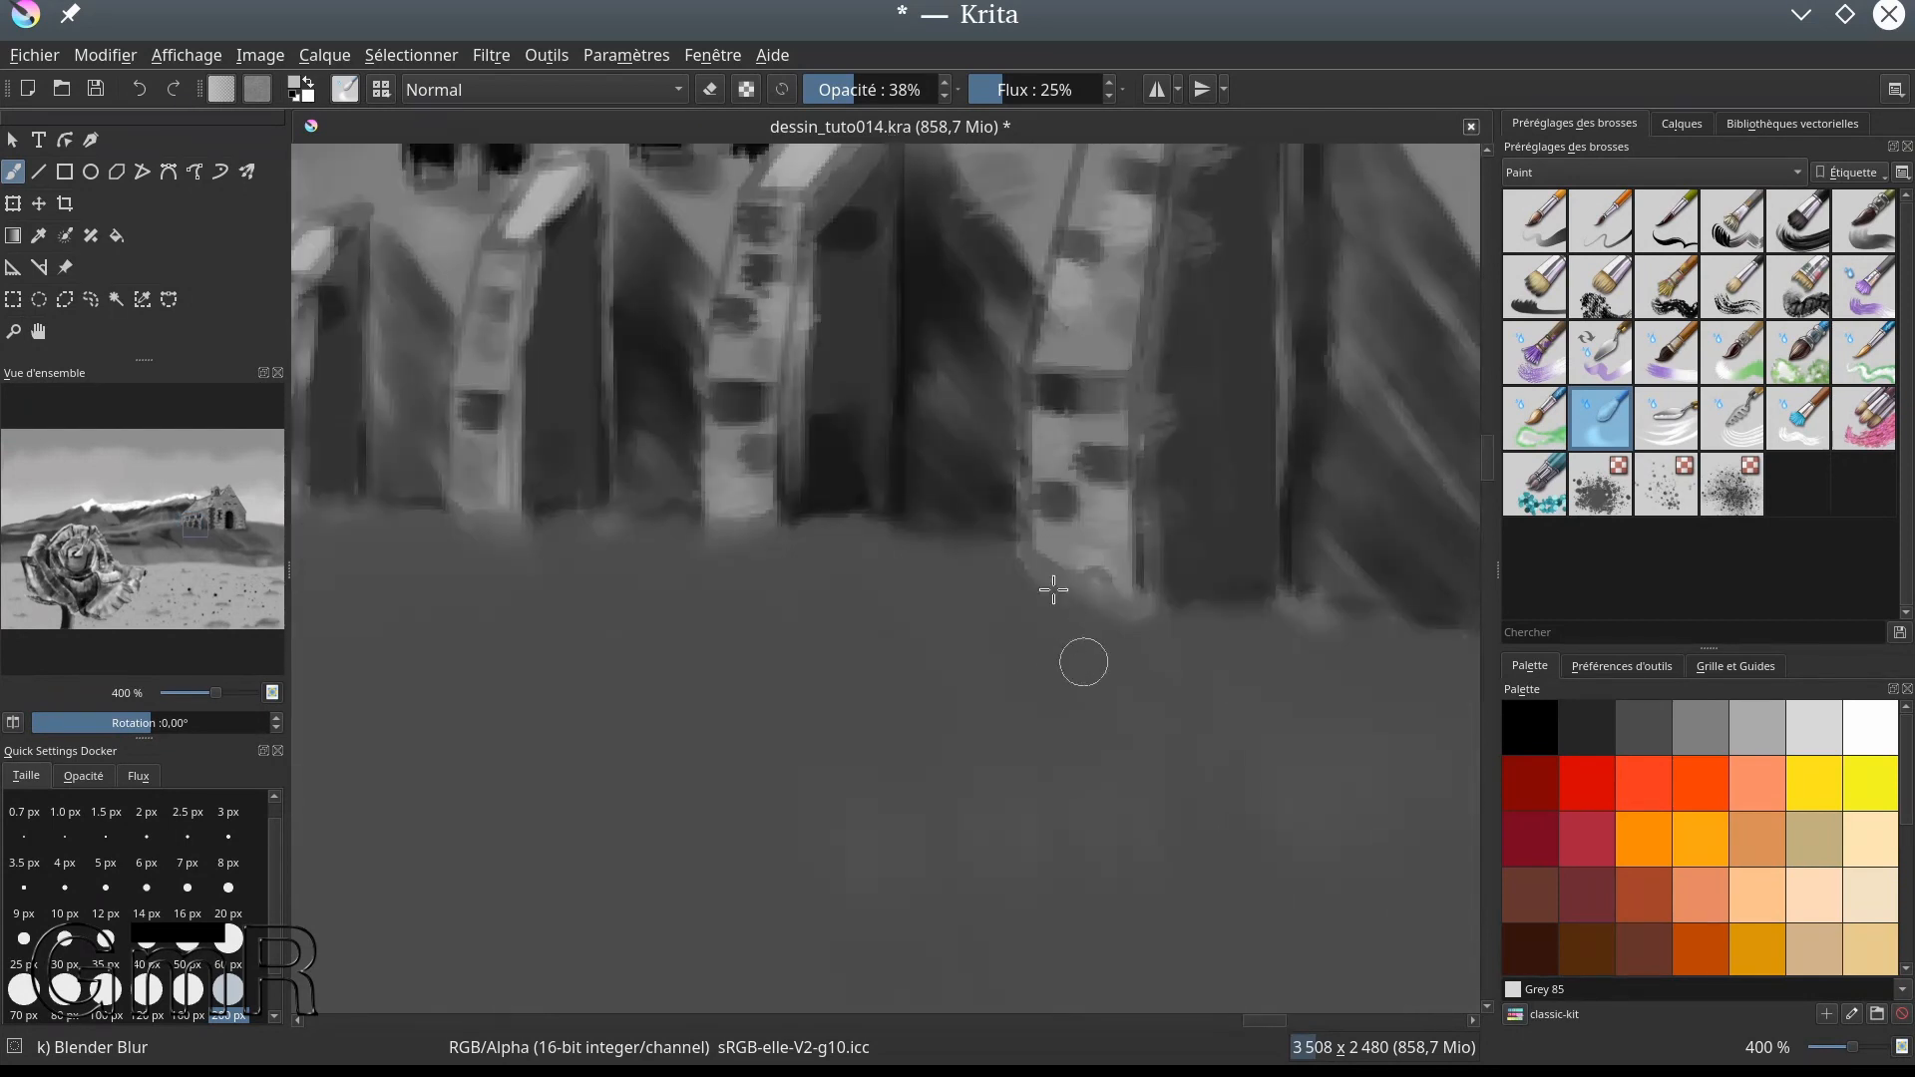
# Step: Soften the ground line under the largest buttress, the corner stones and the start of the front wall
pyautogui.moveTo(1032, 579)
pyautogui.mouseDown()
pyautogui.moveTo(1122, 635)
pyautogui.moveTo(1242, 616)
pyautogui.moveTo(1331, 639)
pyautogui.mouseUp()
pyautogui.moveTo(1056, 556); pyautogui.dragTo(1286, 632)
pyautogui.moveTo(1300, 636); pyautogui.dragTo(1001, 594)
pyautogui.moveTo(1160, 593)
pyautogui.mouseDown()
pyautogui.moveTo(1290, 627)
pyautogui.moveTo(1253, 602)
pyautogui.moveTo(1364, 610)
pyautogui.mouseUp()
pyautogui.moveTo(1185, 539); pyautogui.dragTo(950, 457)
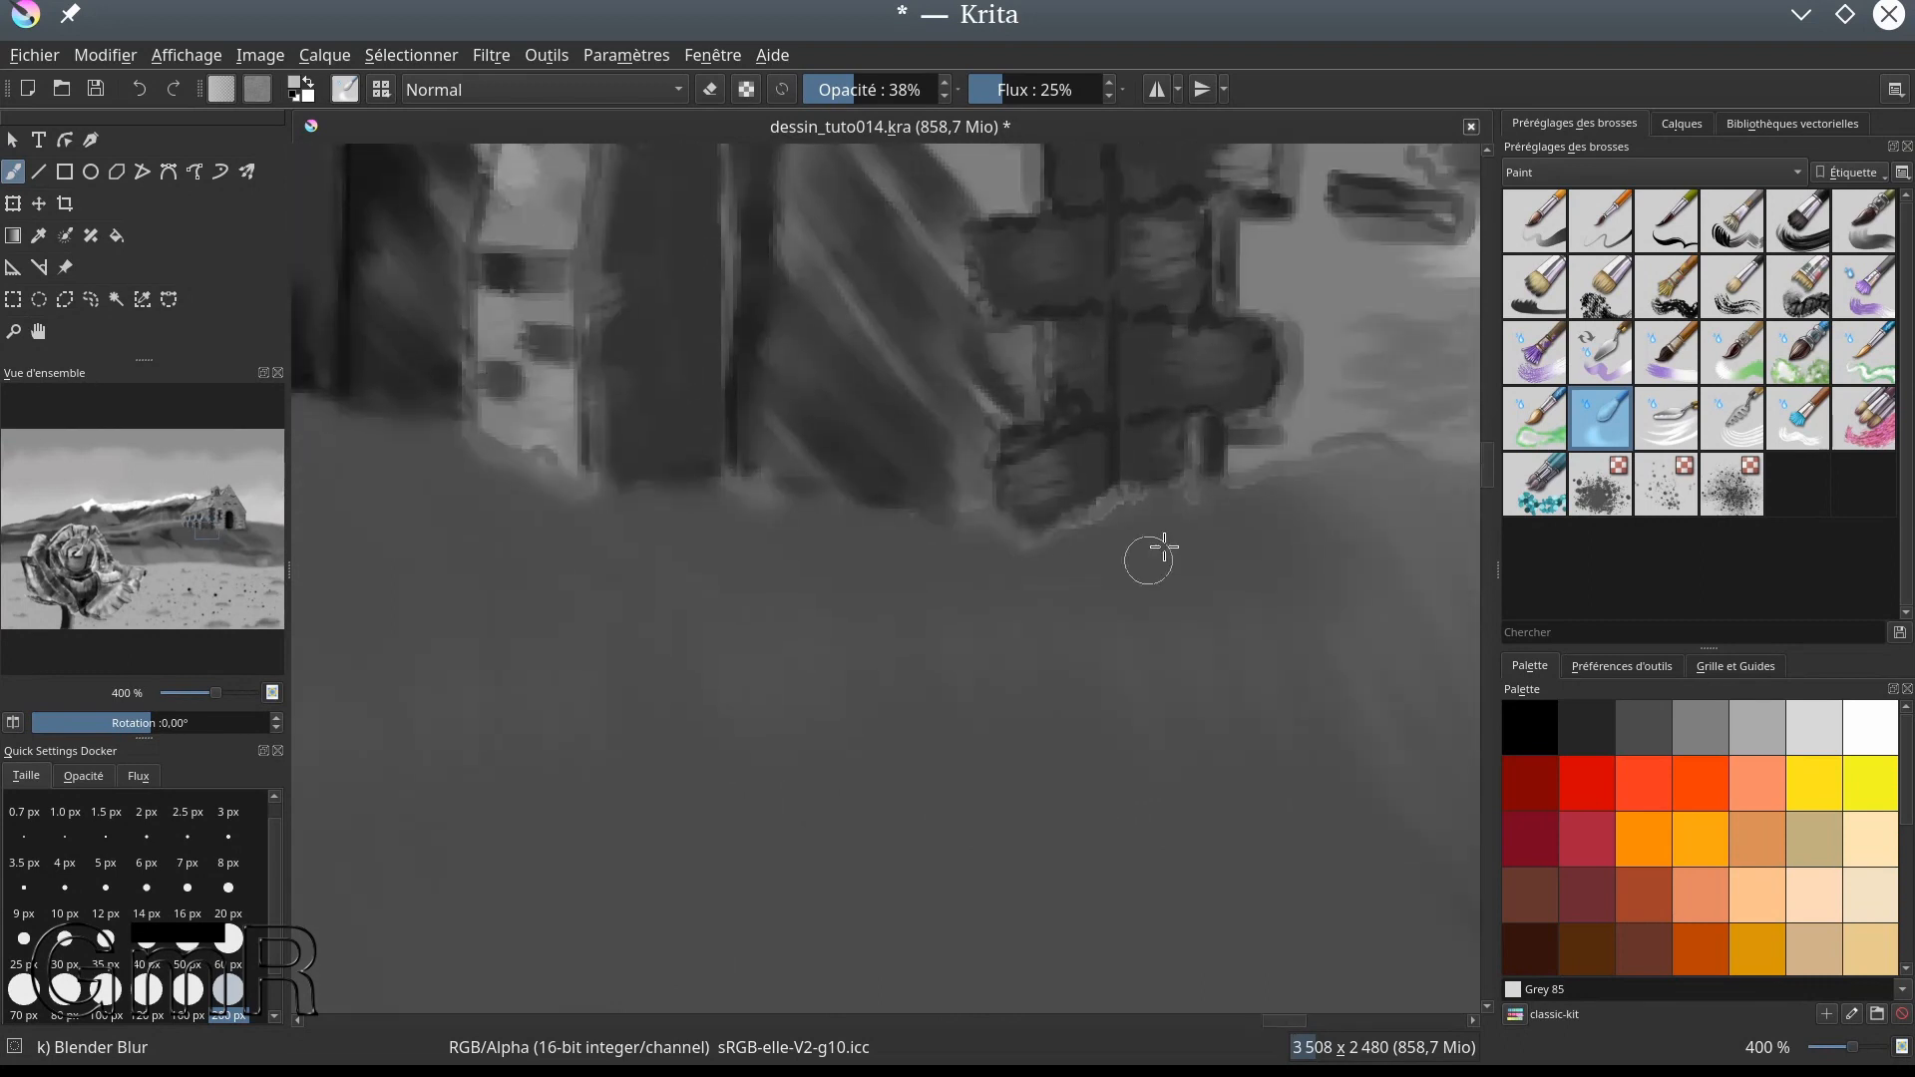
pyautogui.moveTo(1213, 533); pyautogui.dragTo(924, 714)
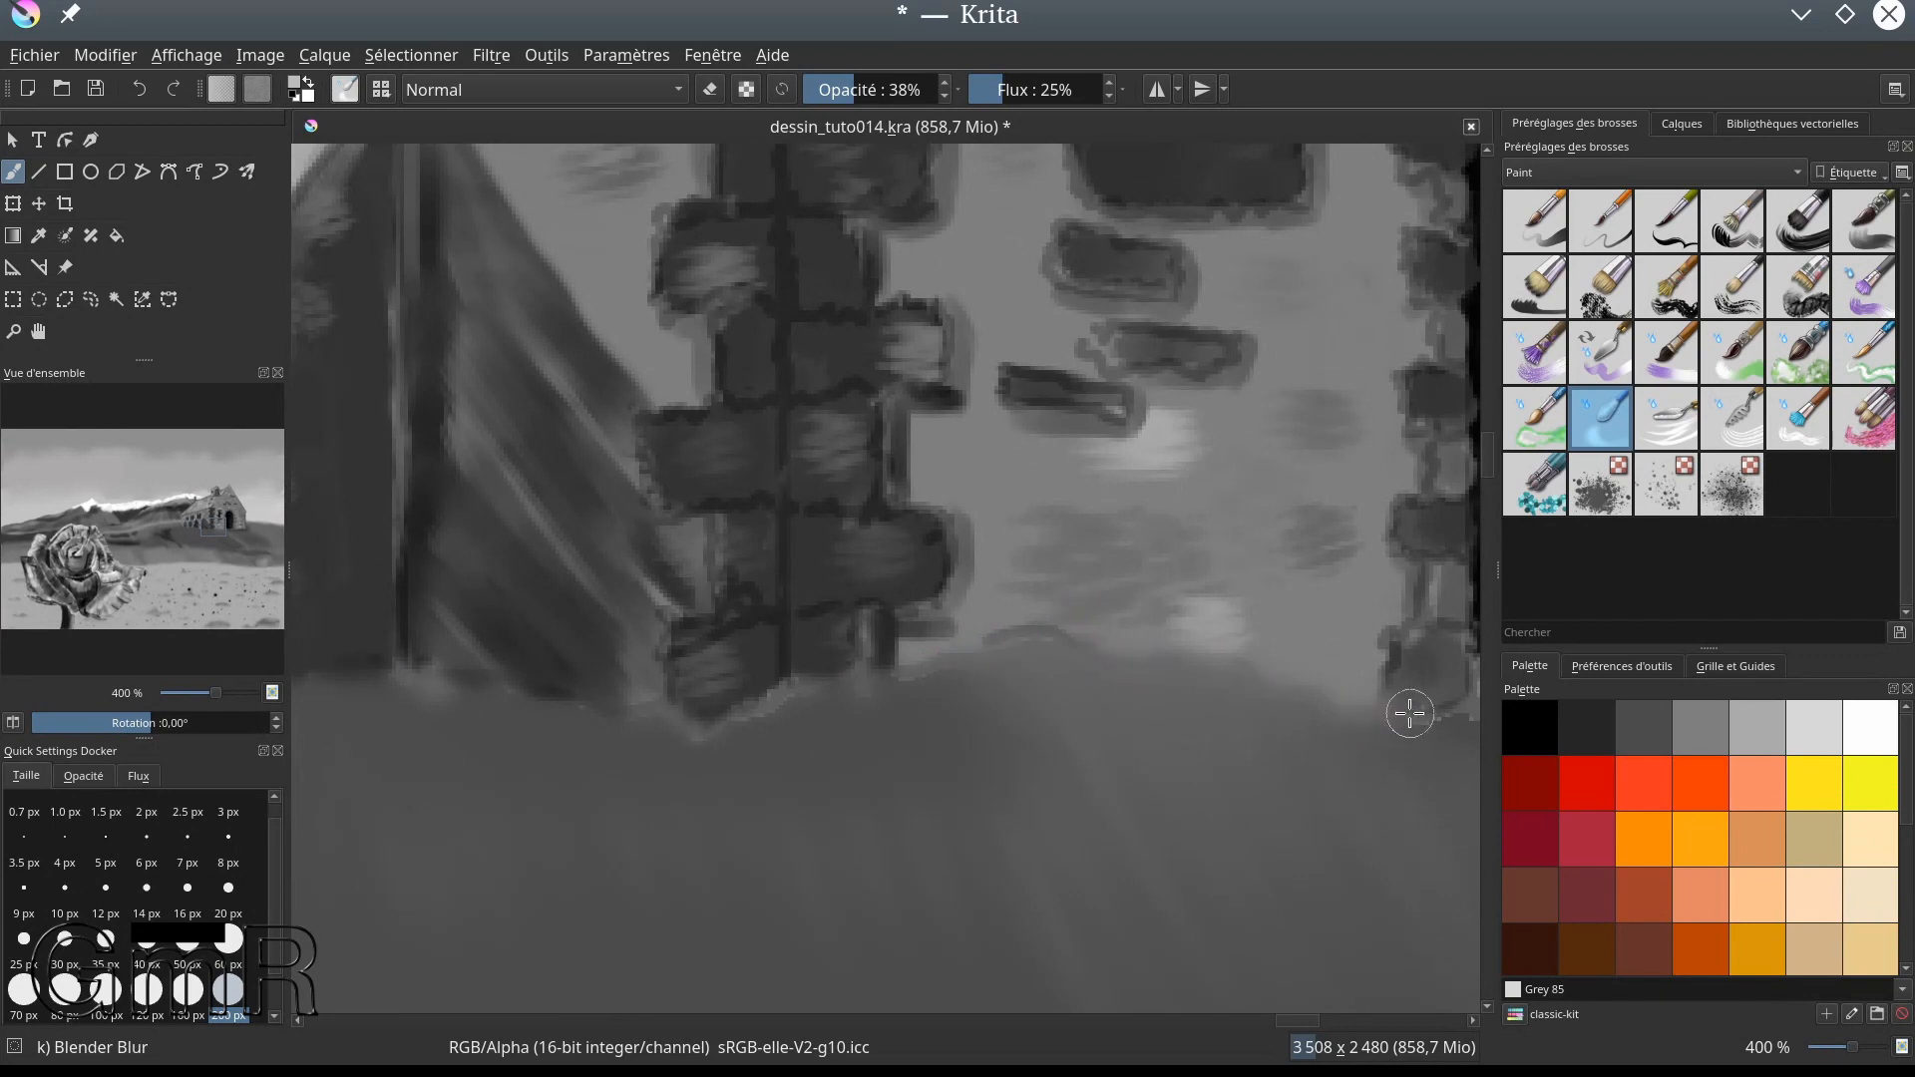
# Step: Examine the church base, the hillside and the rose for edges that still need blending
pyautogui.press('-')
pyautogui.press('-')
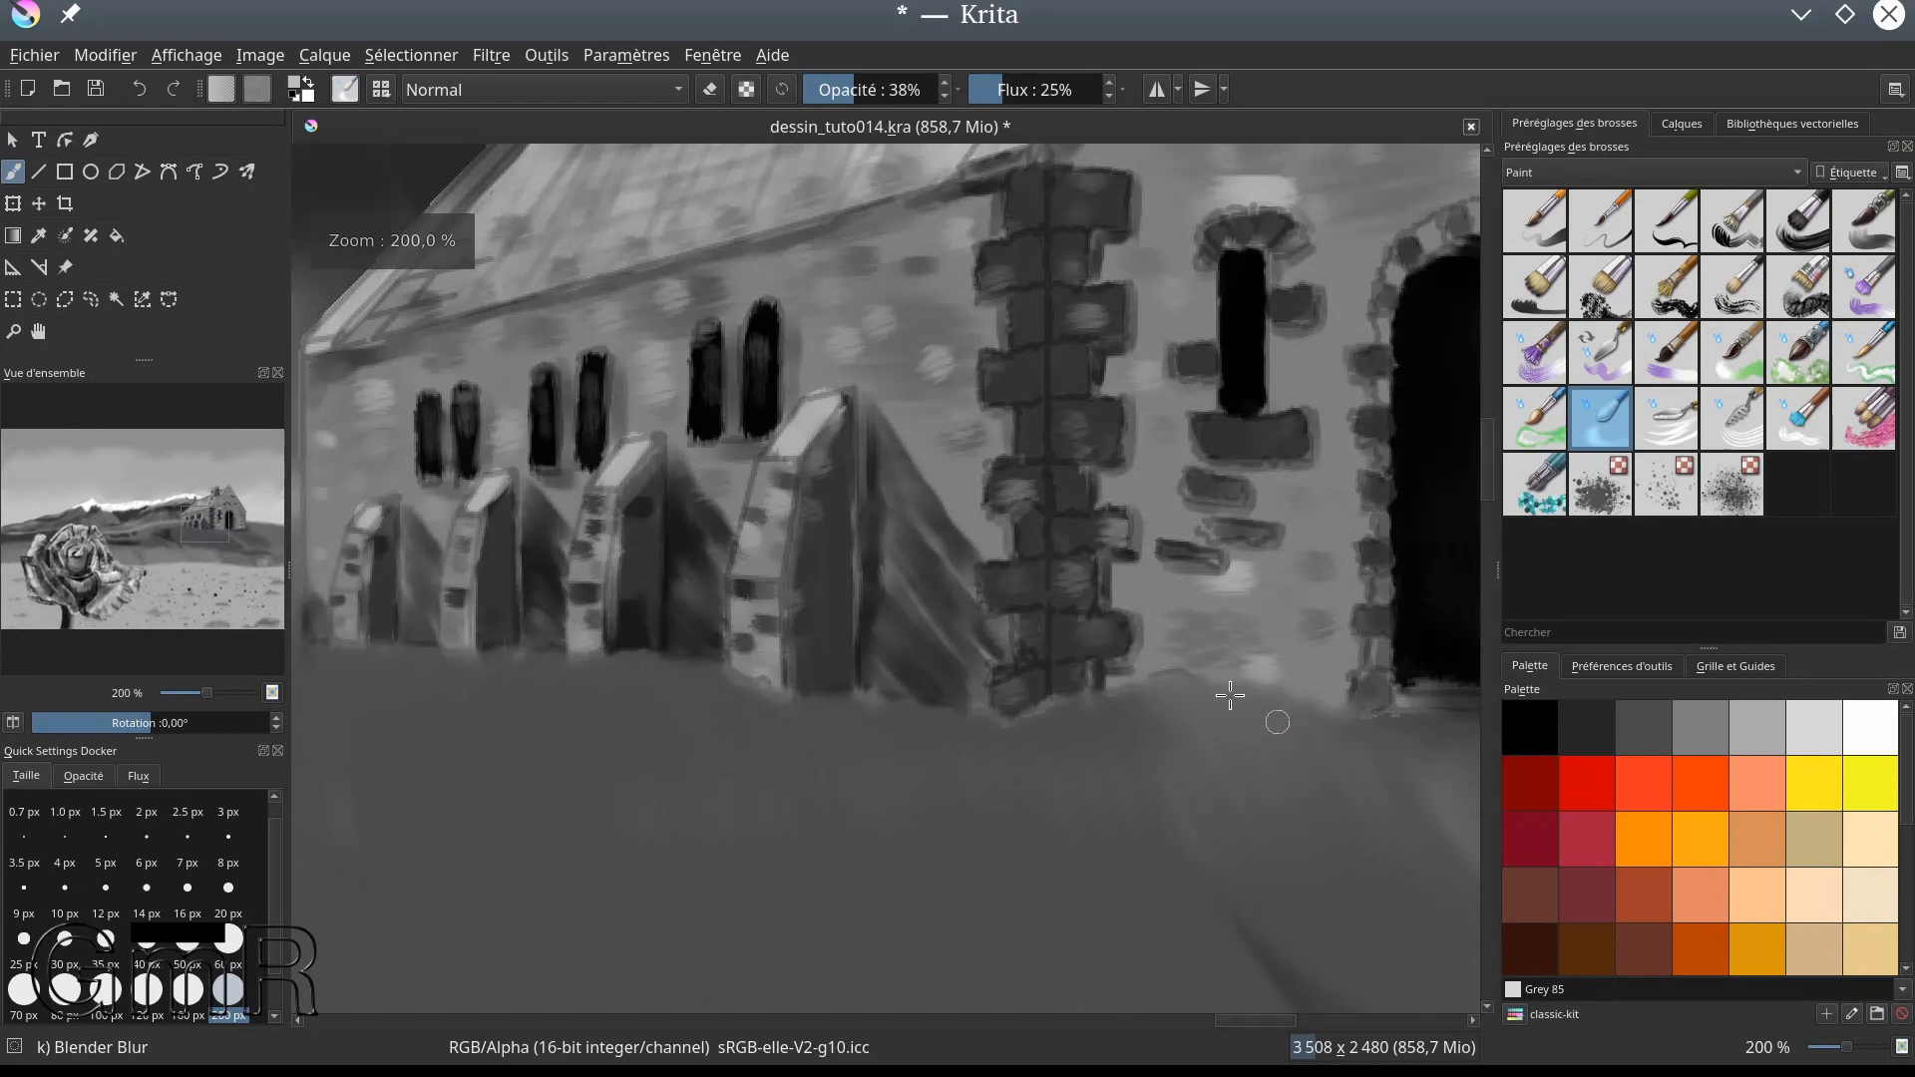
pyautogui.moveTo(993, 706); pyautogui.dragTo(689, 806)
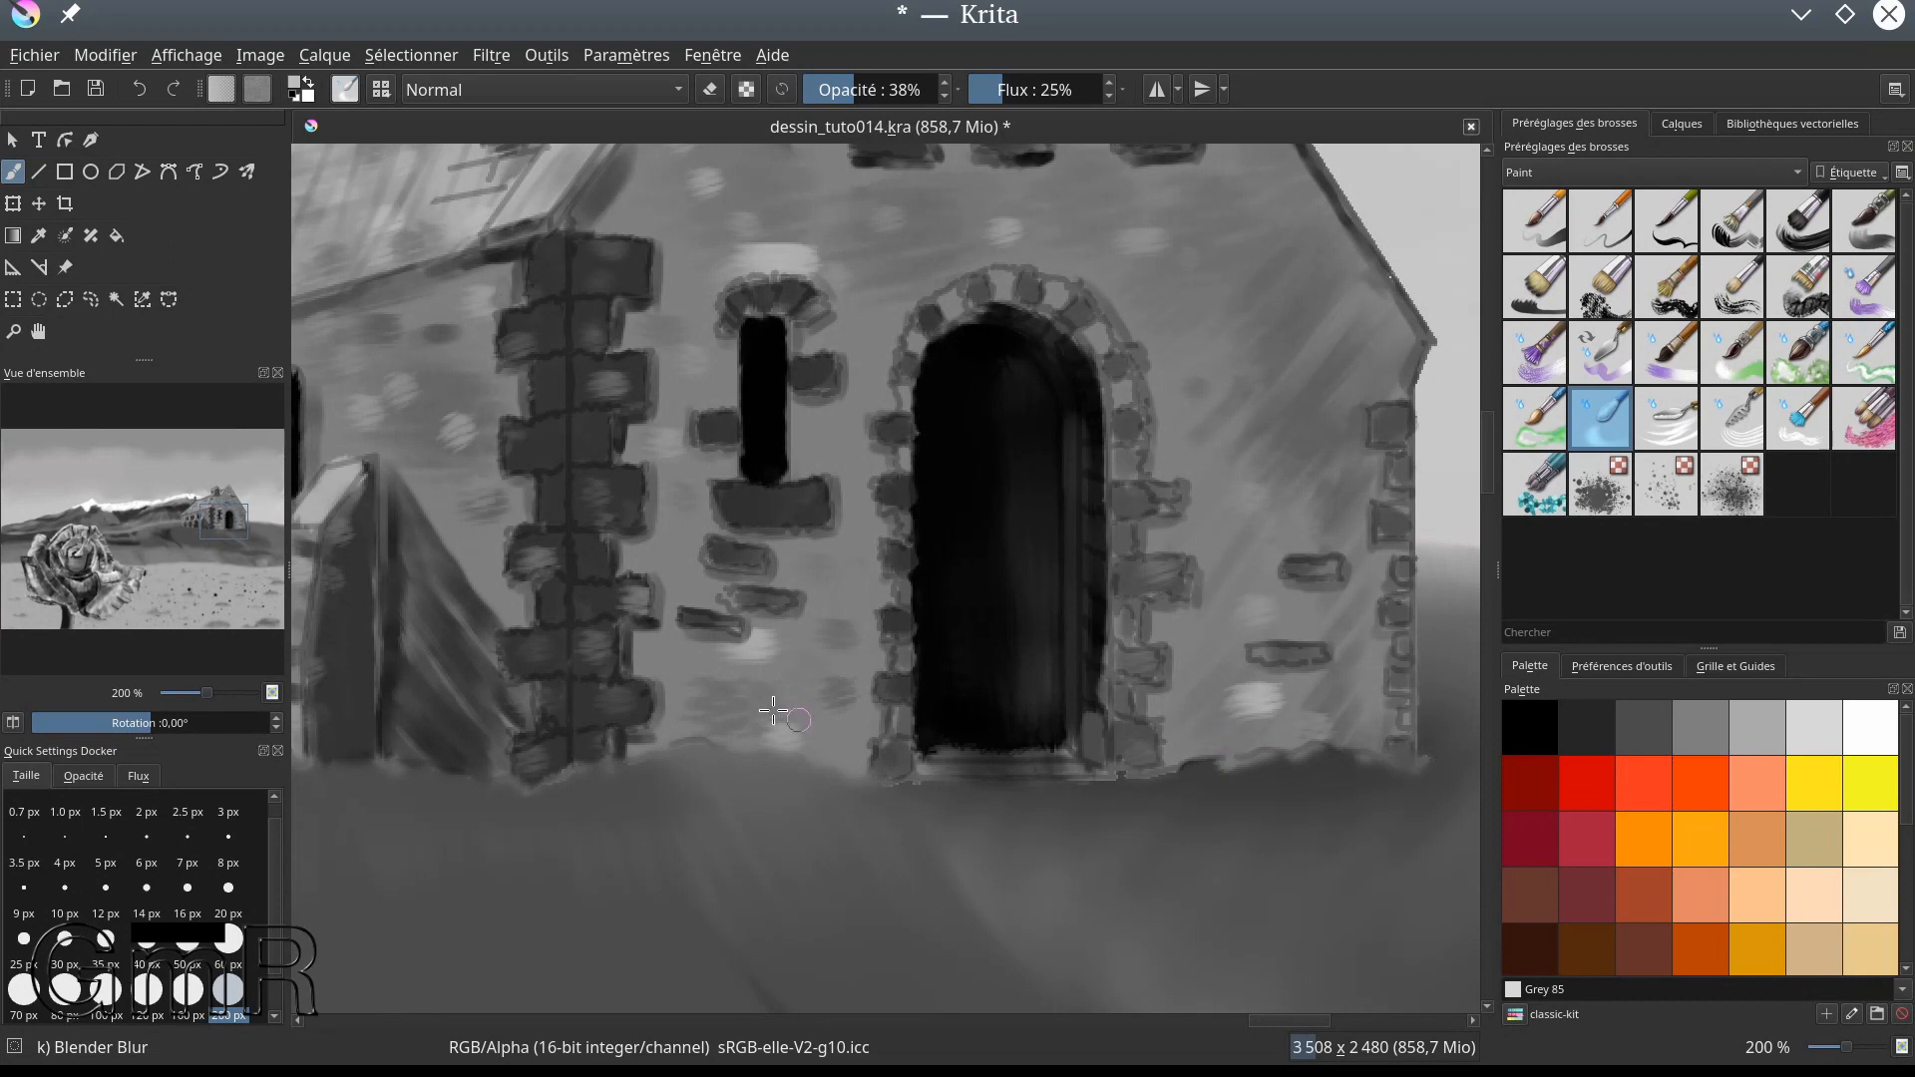
pyautogui.press('-')
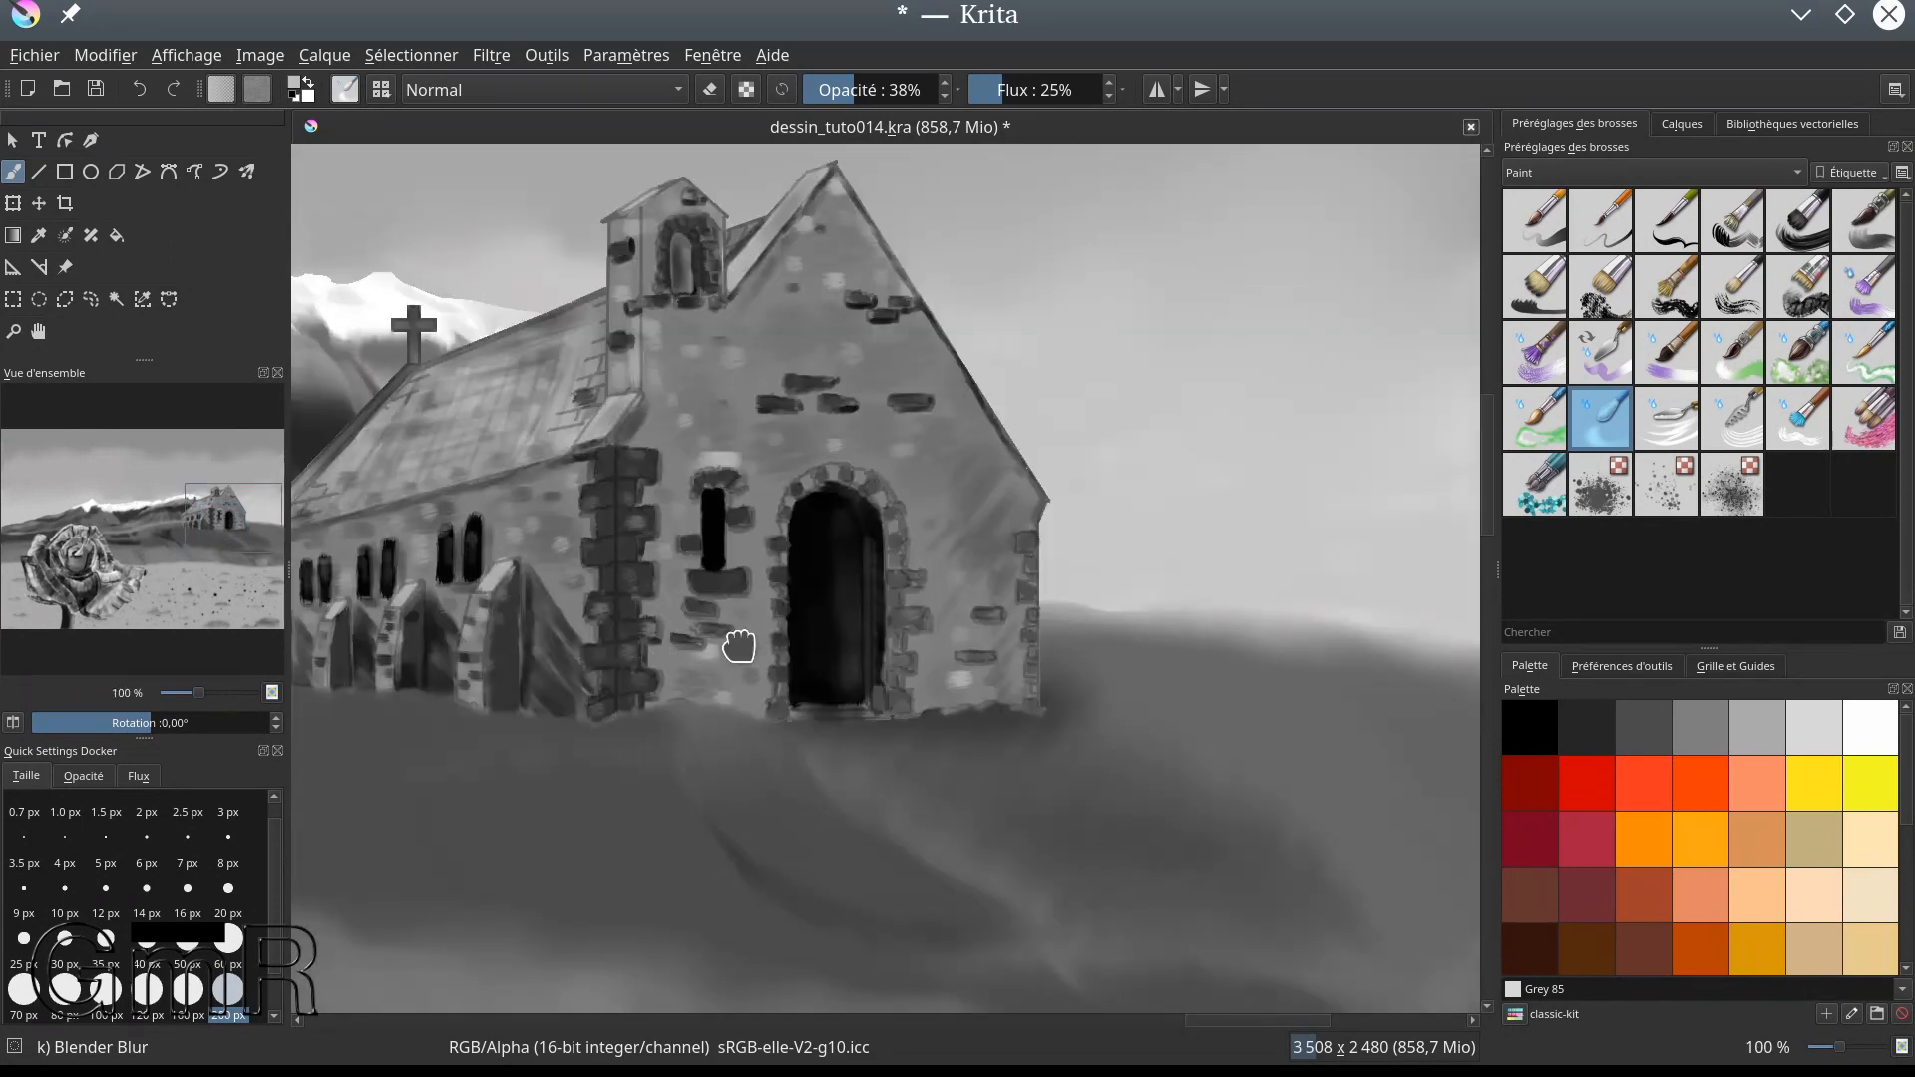
pyautogui.moveTo(735, 645); pyautogui.dragTo(829, 619)
pyautogui.moveTo(921, 915); pyautogui.dragTo(1110, 810)
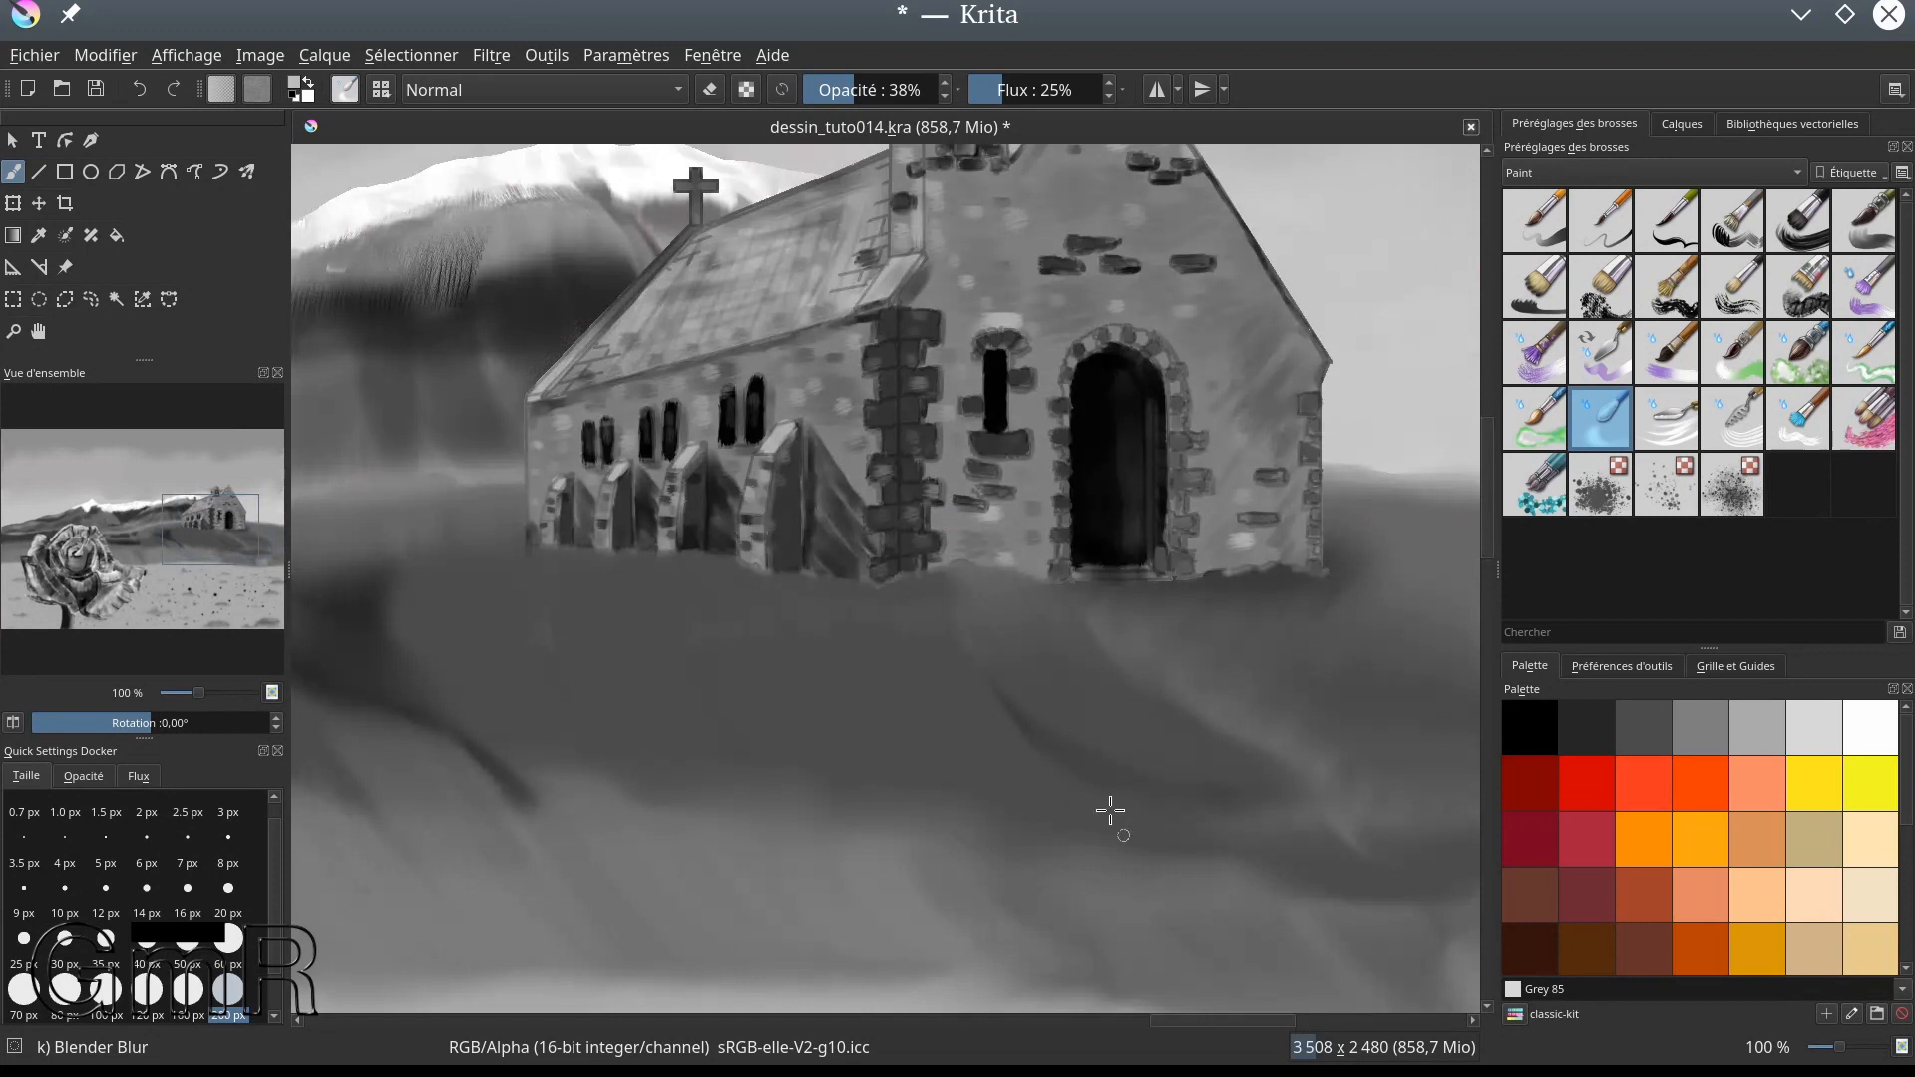
pyautogui.moveTo(829, 697); pyautogui.dragTo(1347, 529)
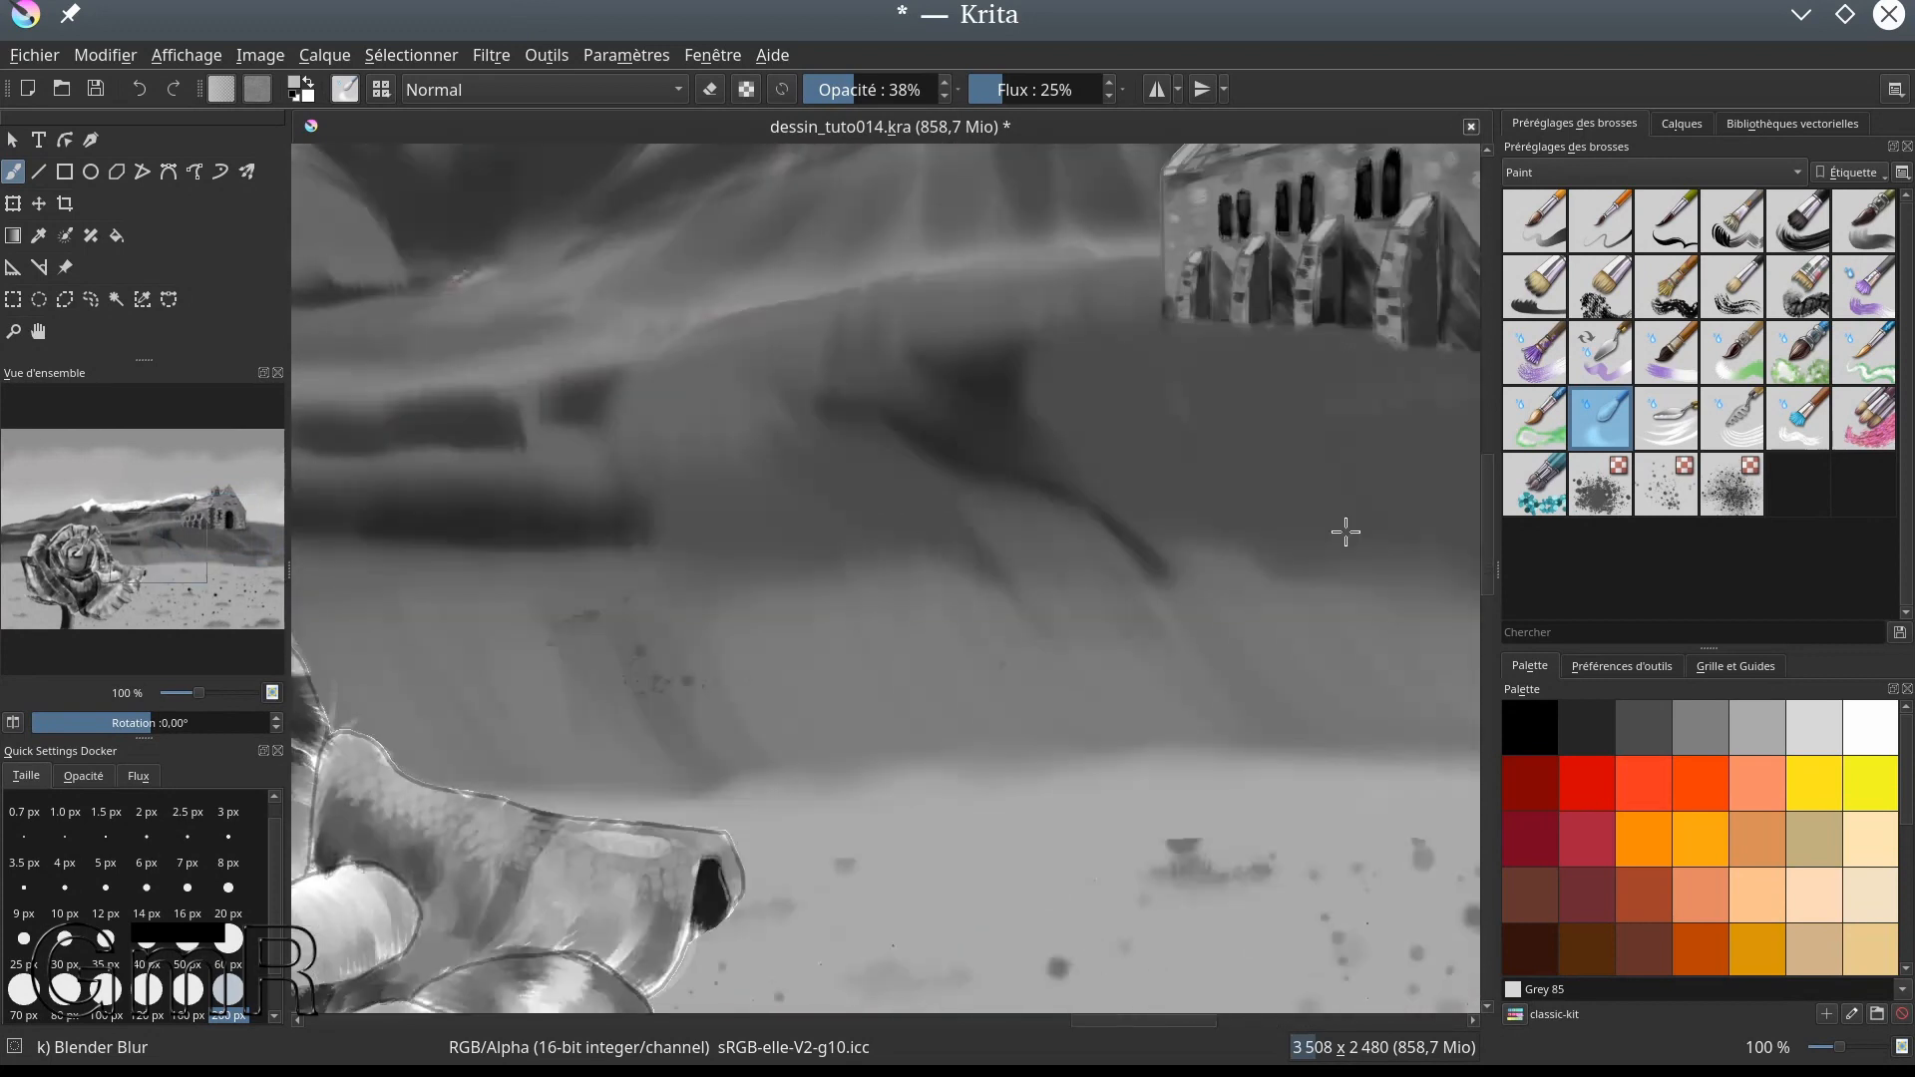
pyautogui.scroll(-4, 948, 727)
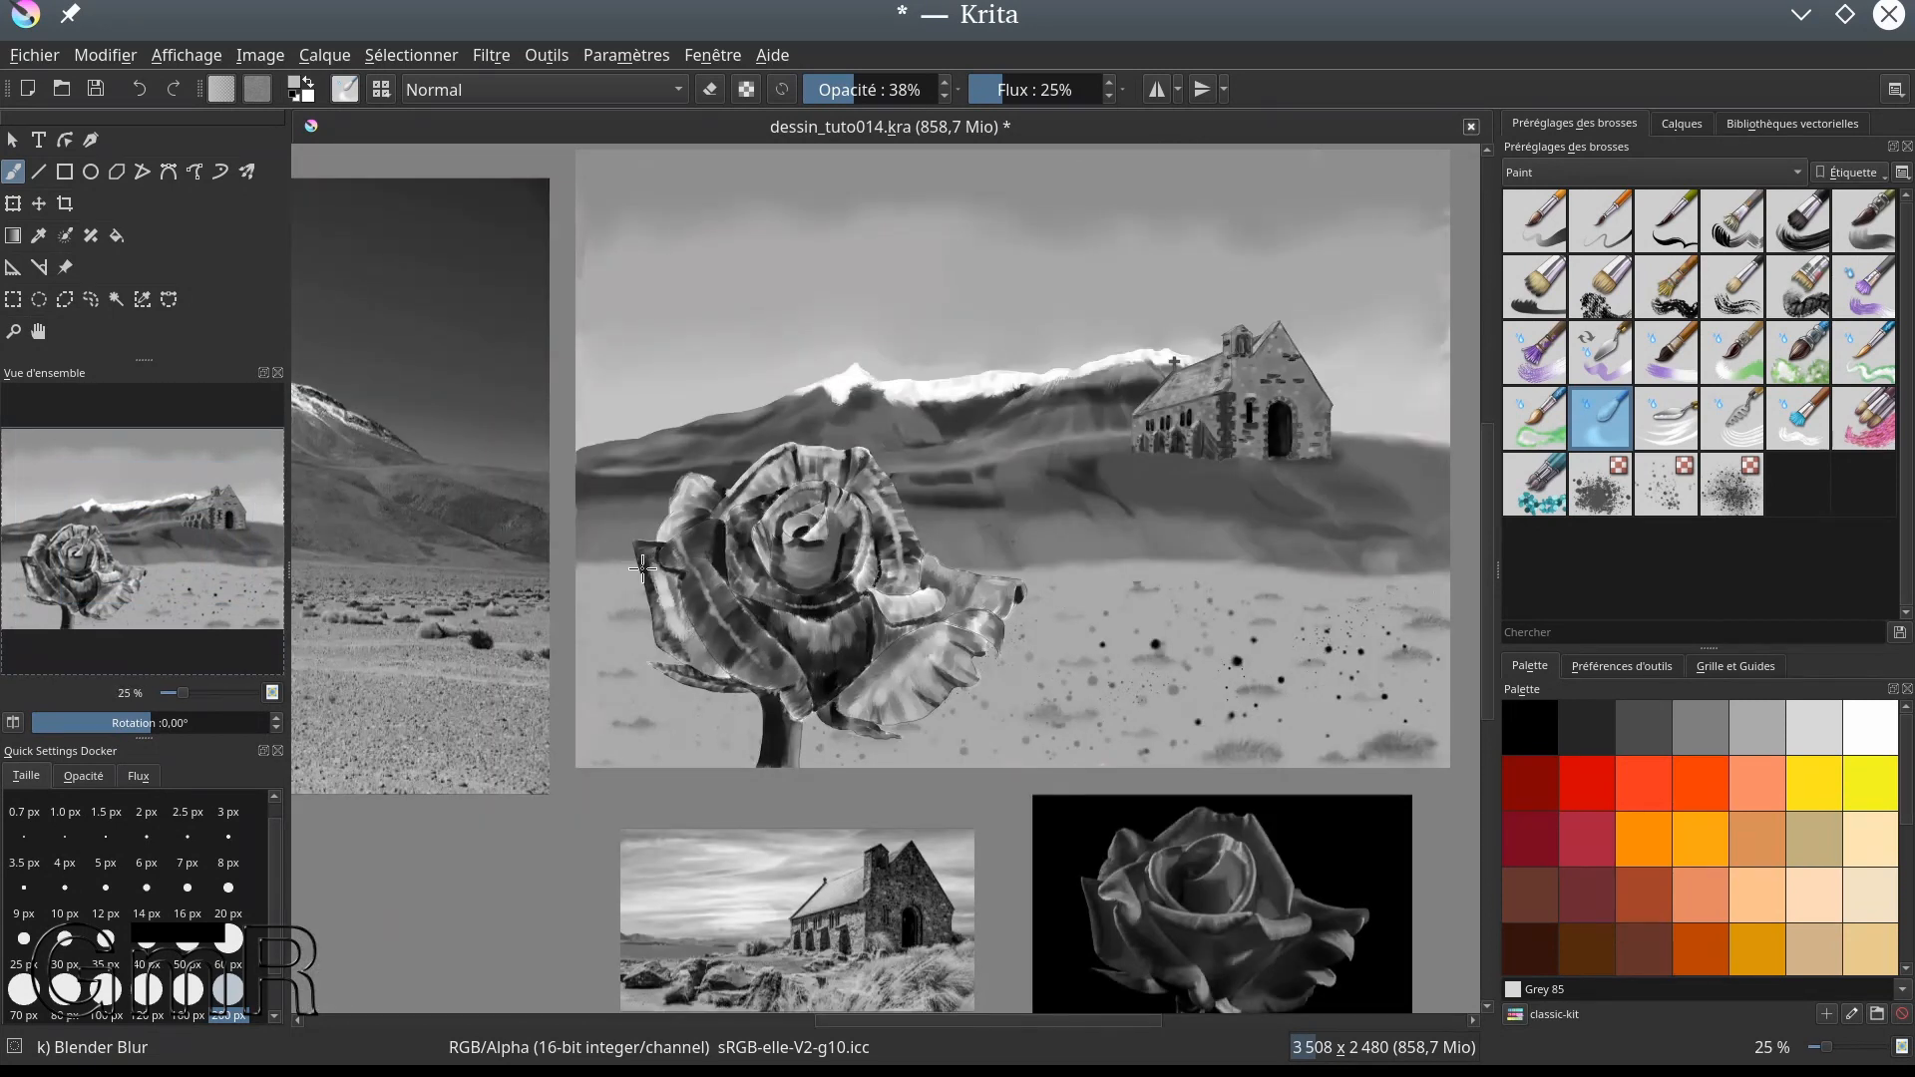
pyautogui.scroll(3, 643, 569)
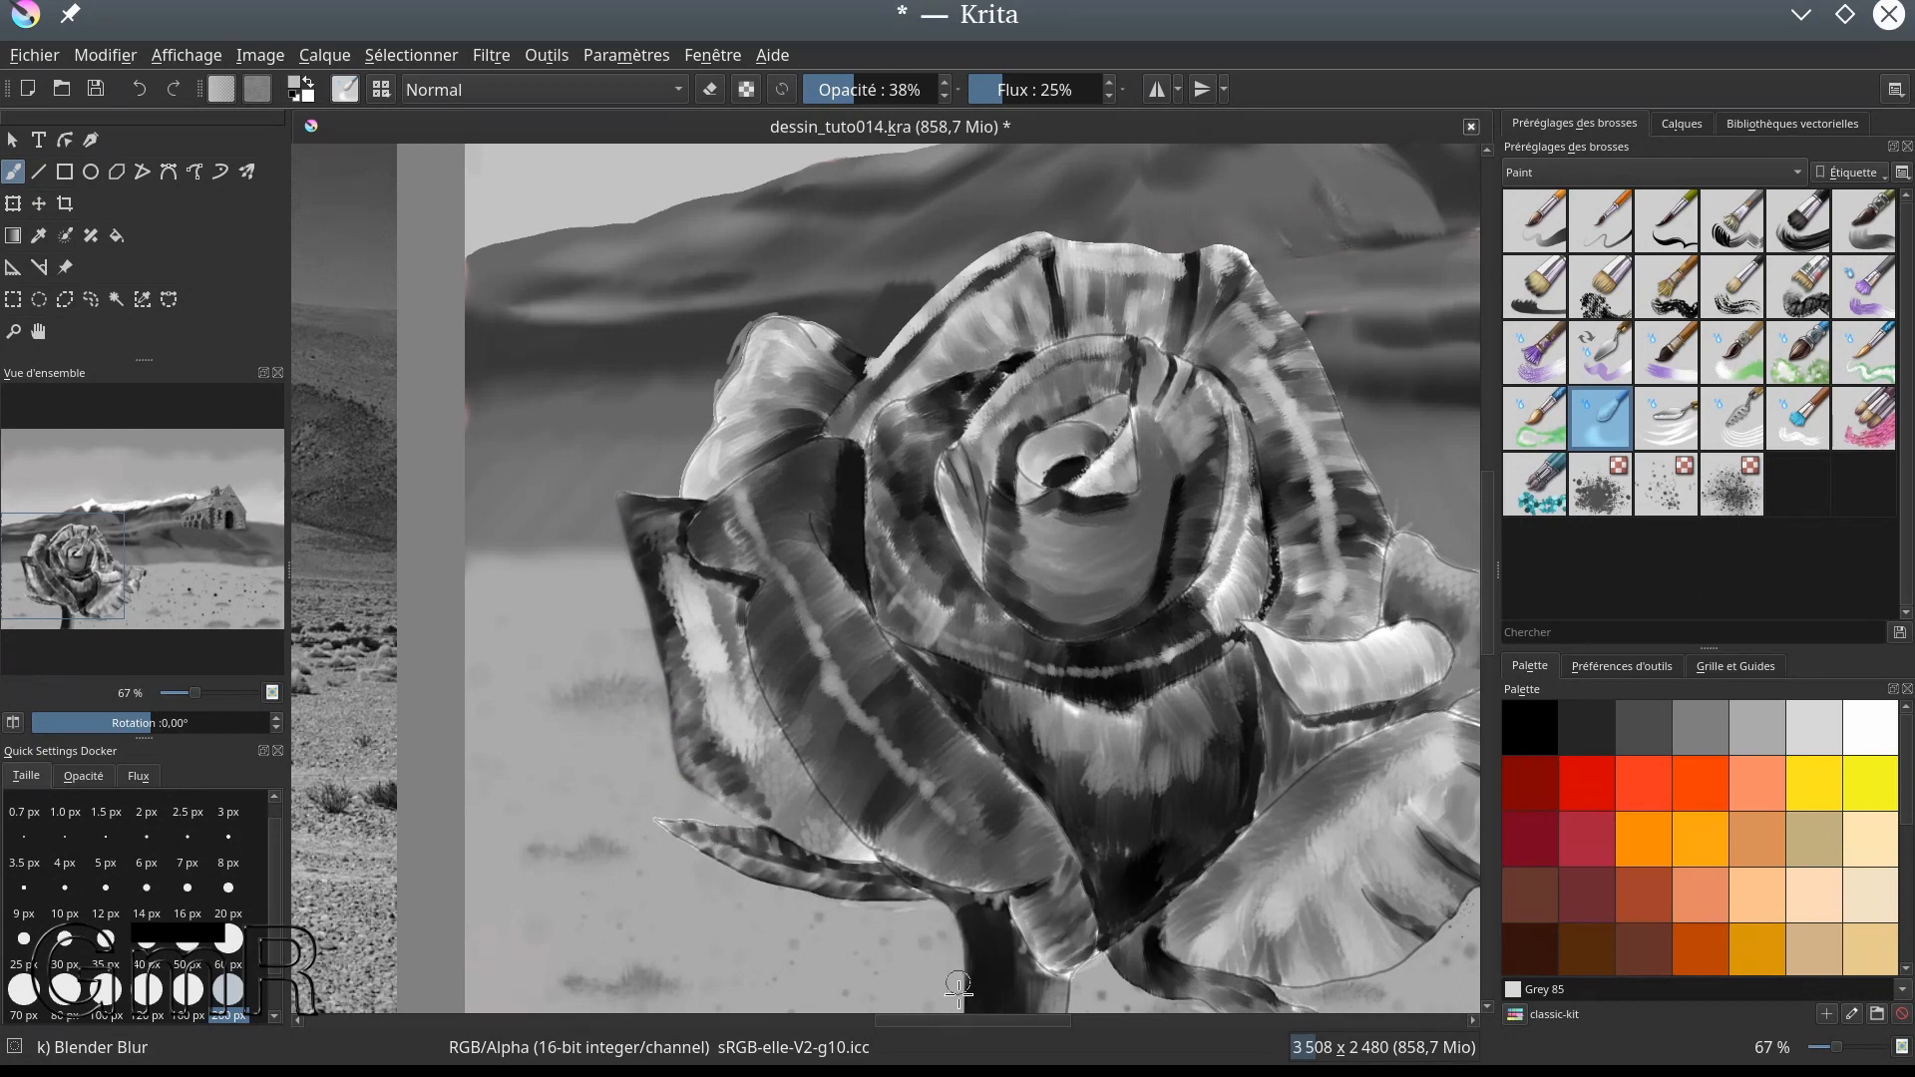
pyautogui.moveTo(897, 812); pyautogui.dragTo(884, 683)
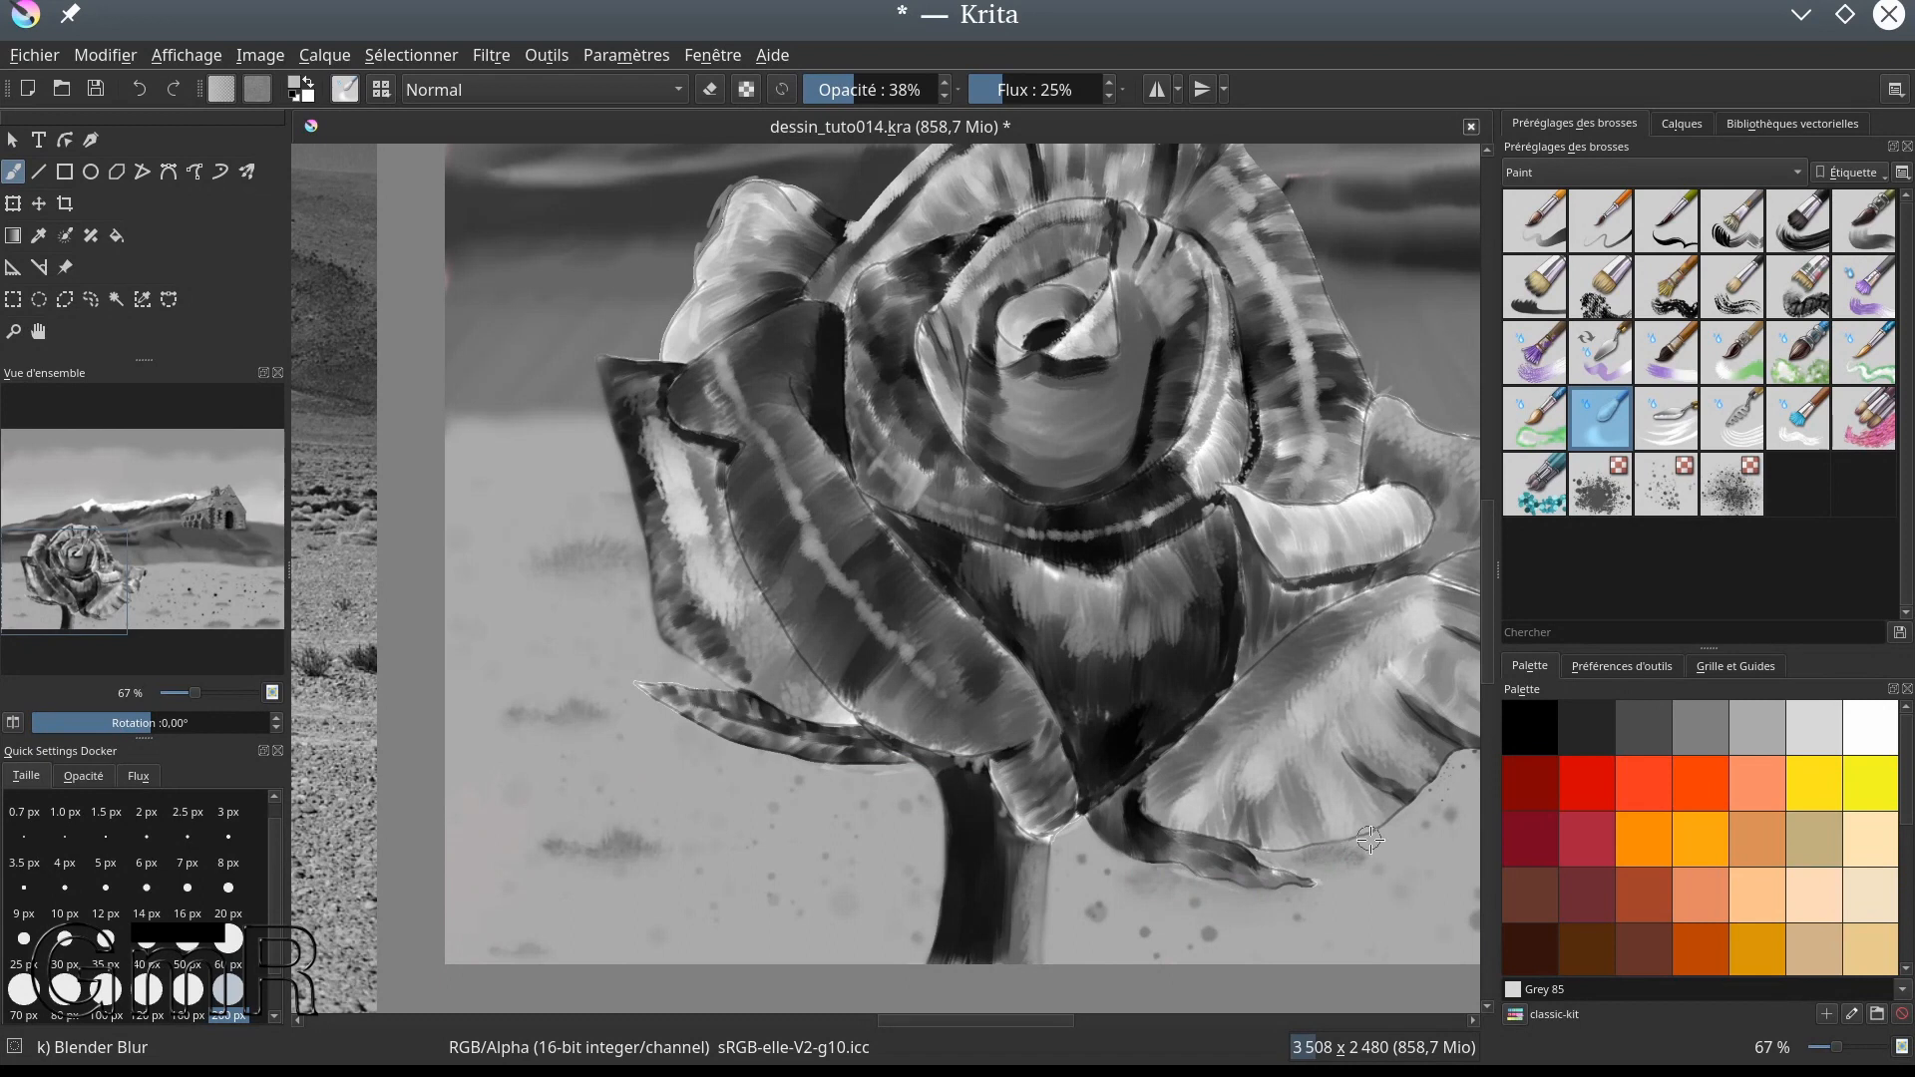
pyautogui.moveTo(1405, 810); pyautogui.dragTo(1141, 837)
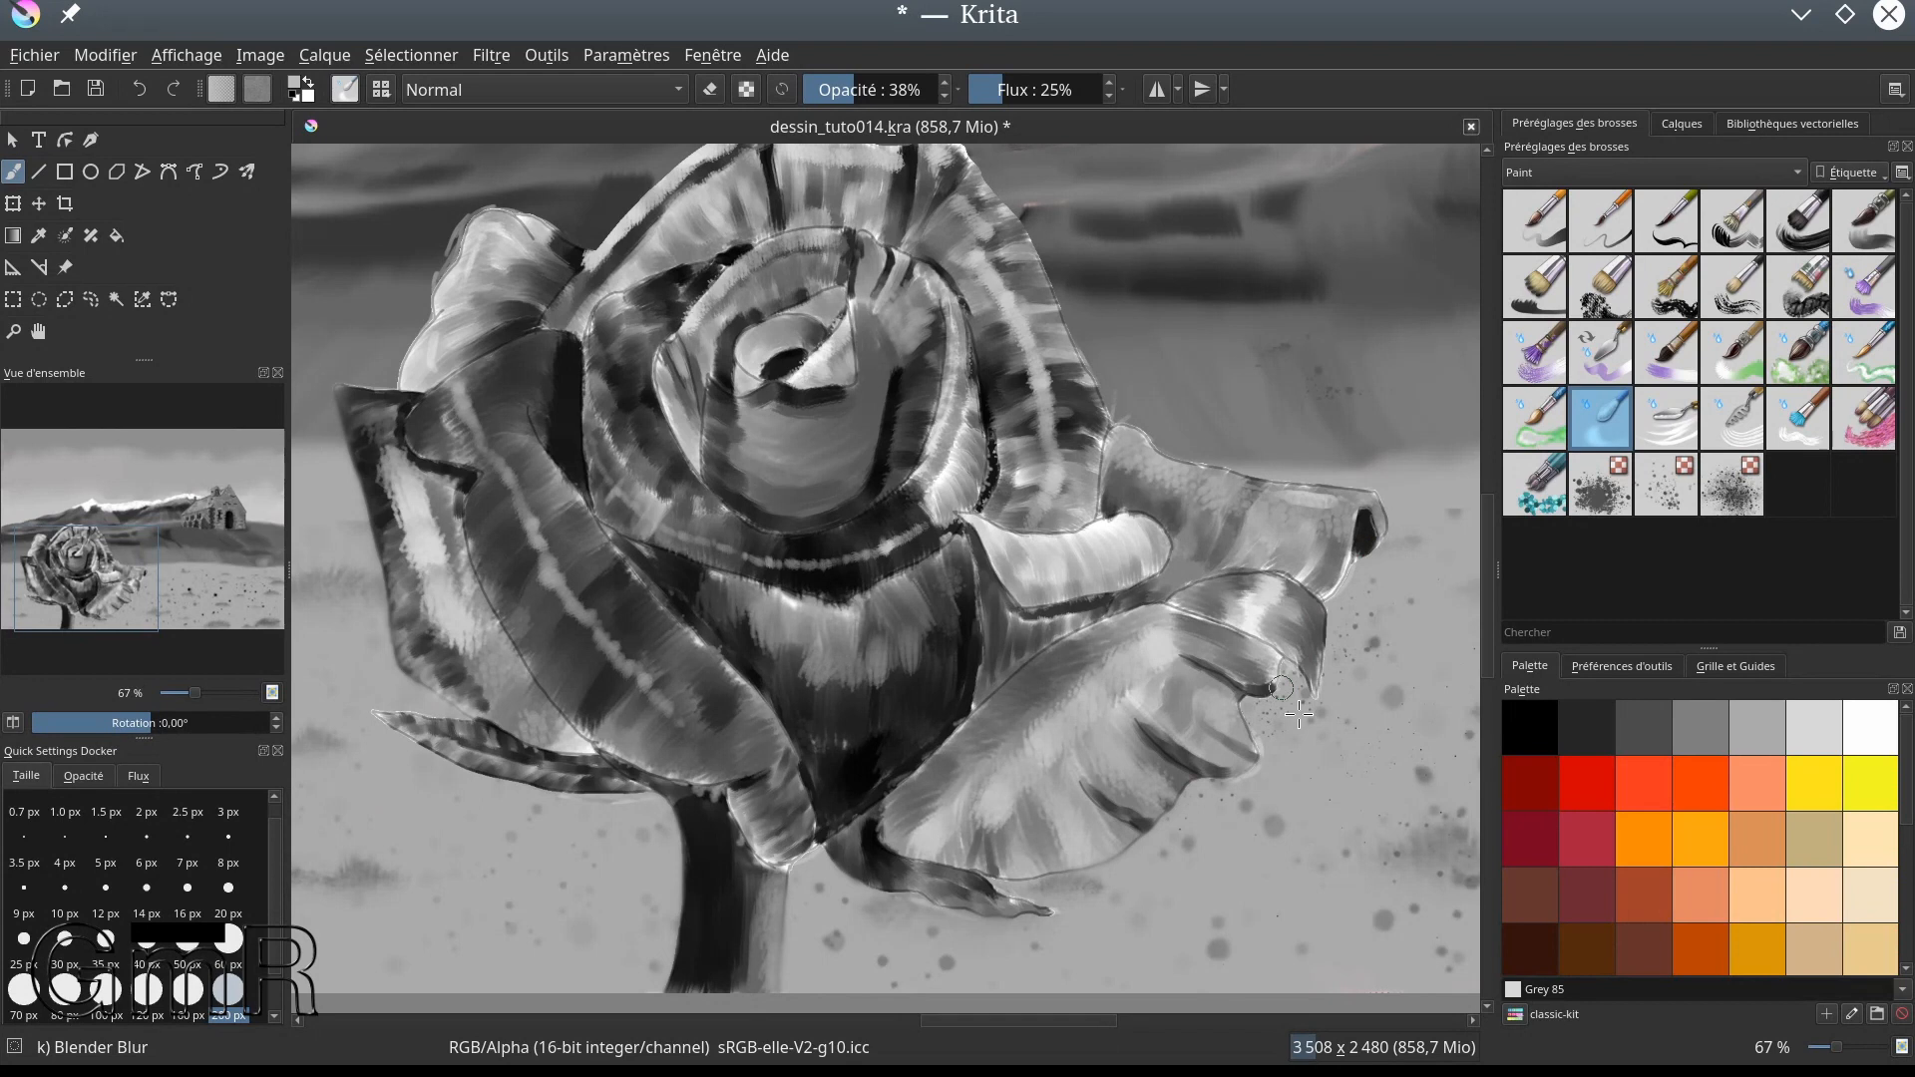
pyautogui.moveTo(1204, 471); pyautogui.dragTo(1224, 610)
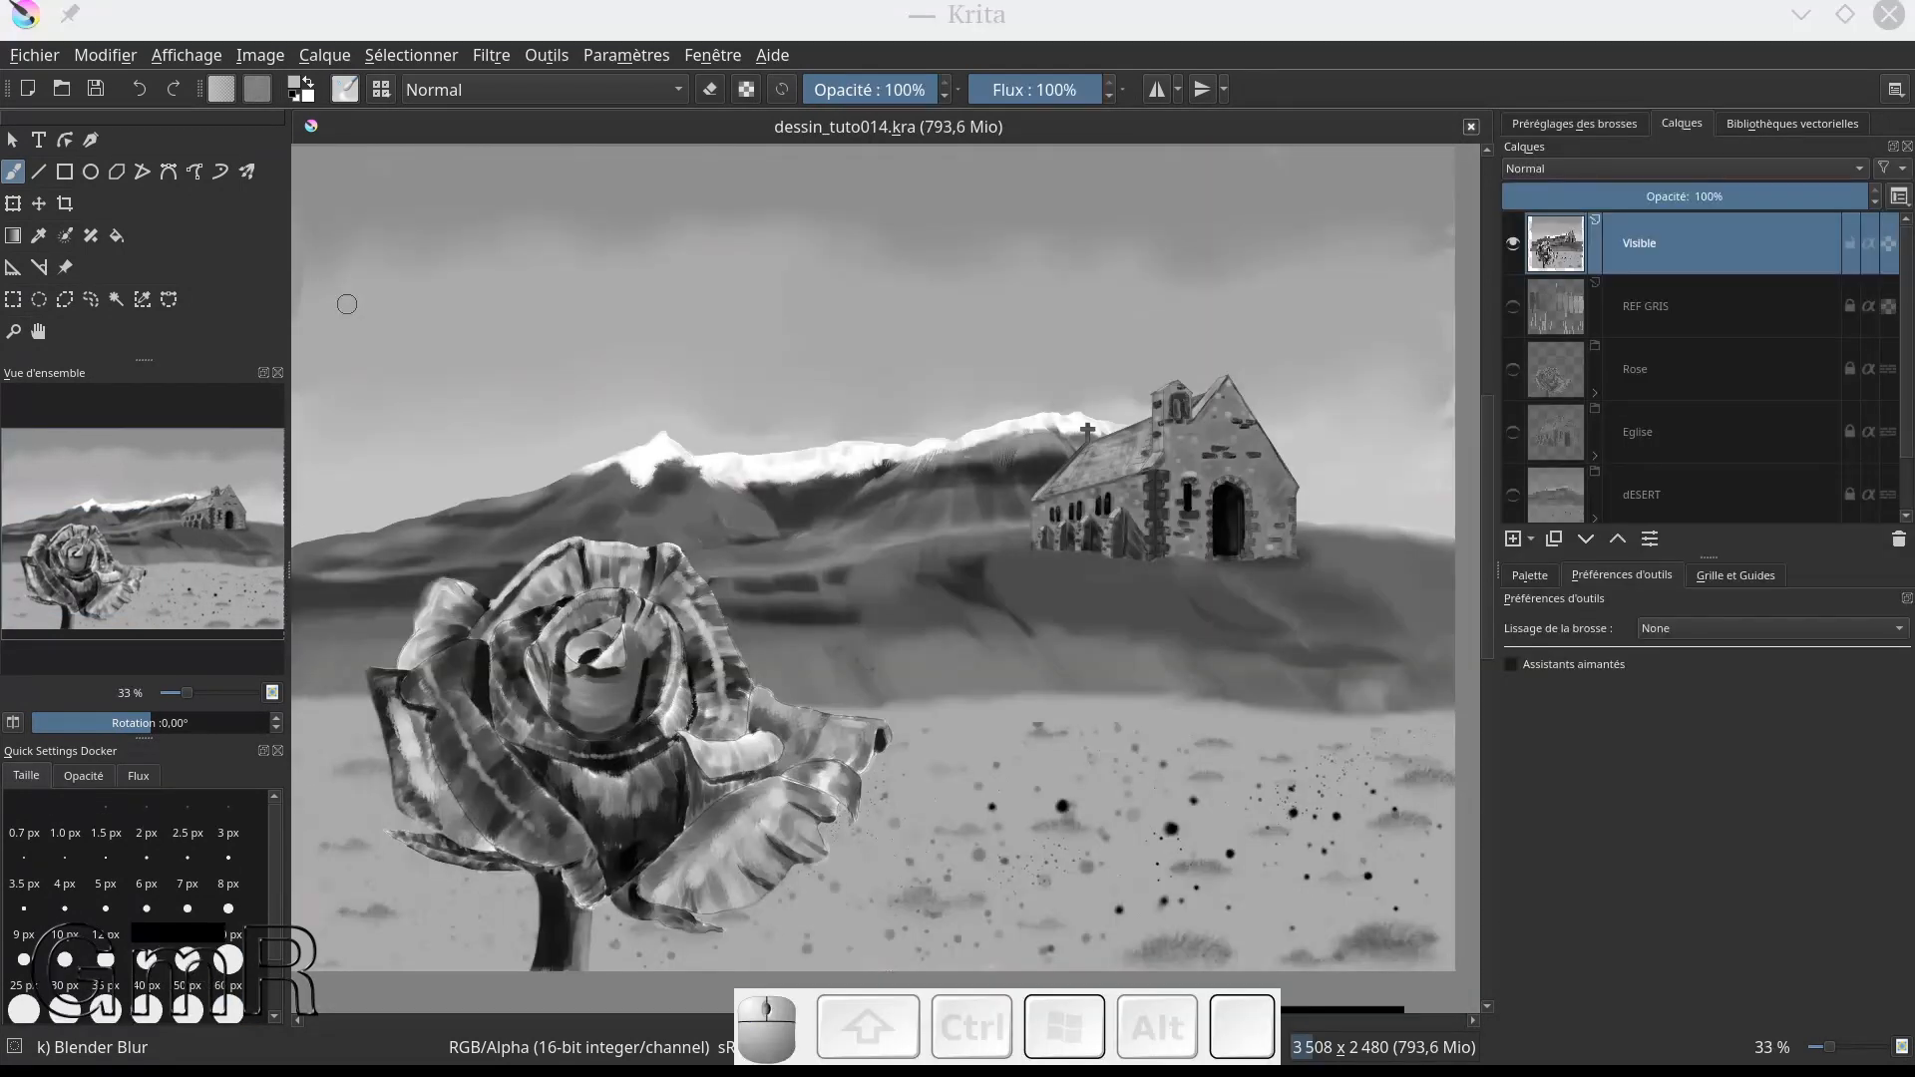
# Step: Duplicate the Visible layer and hide the original so only the copy is shown
pyautogui.scroll(-3, 1105, 495)
pyautogui.scroll(2, 1105, 496)
pyautogui.scroll(1, 1105, 496)
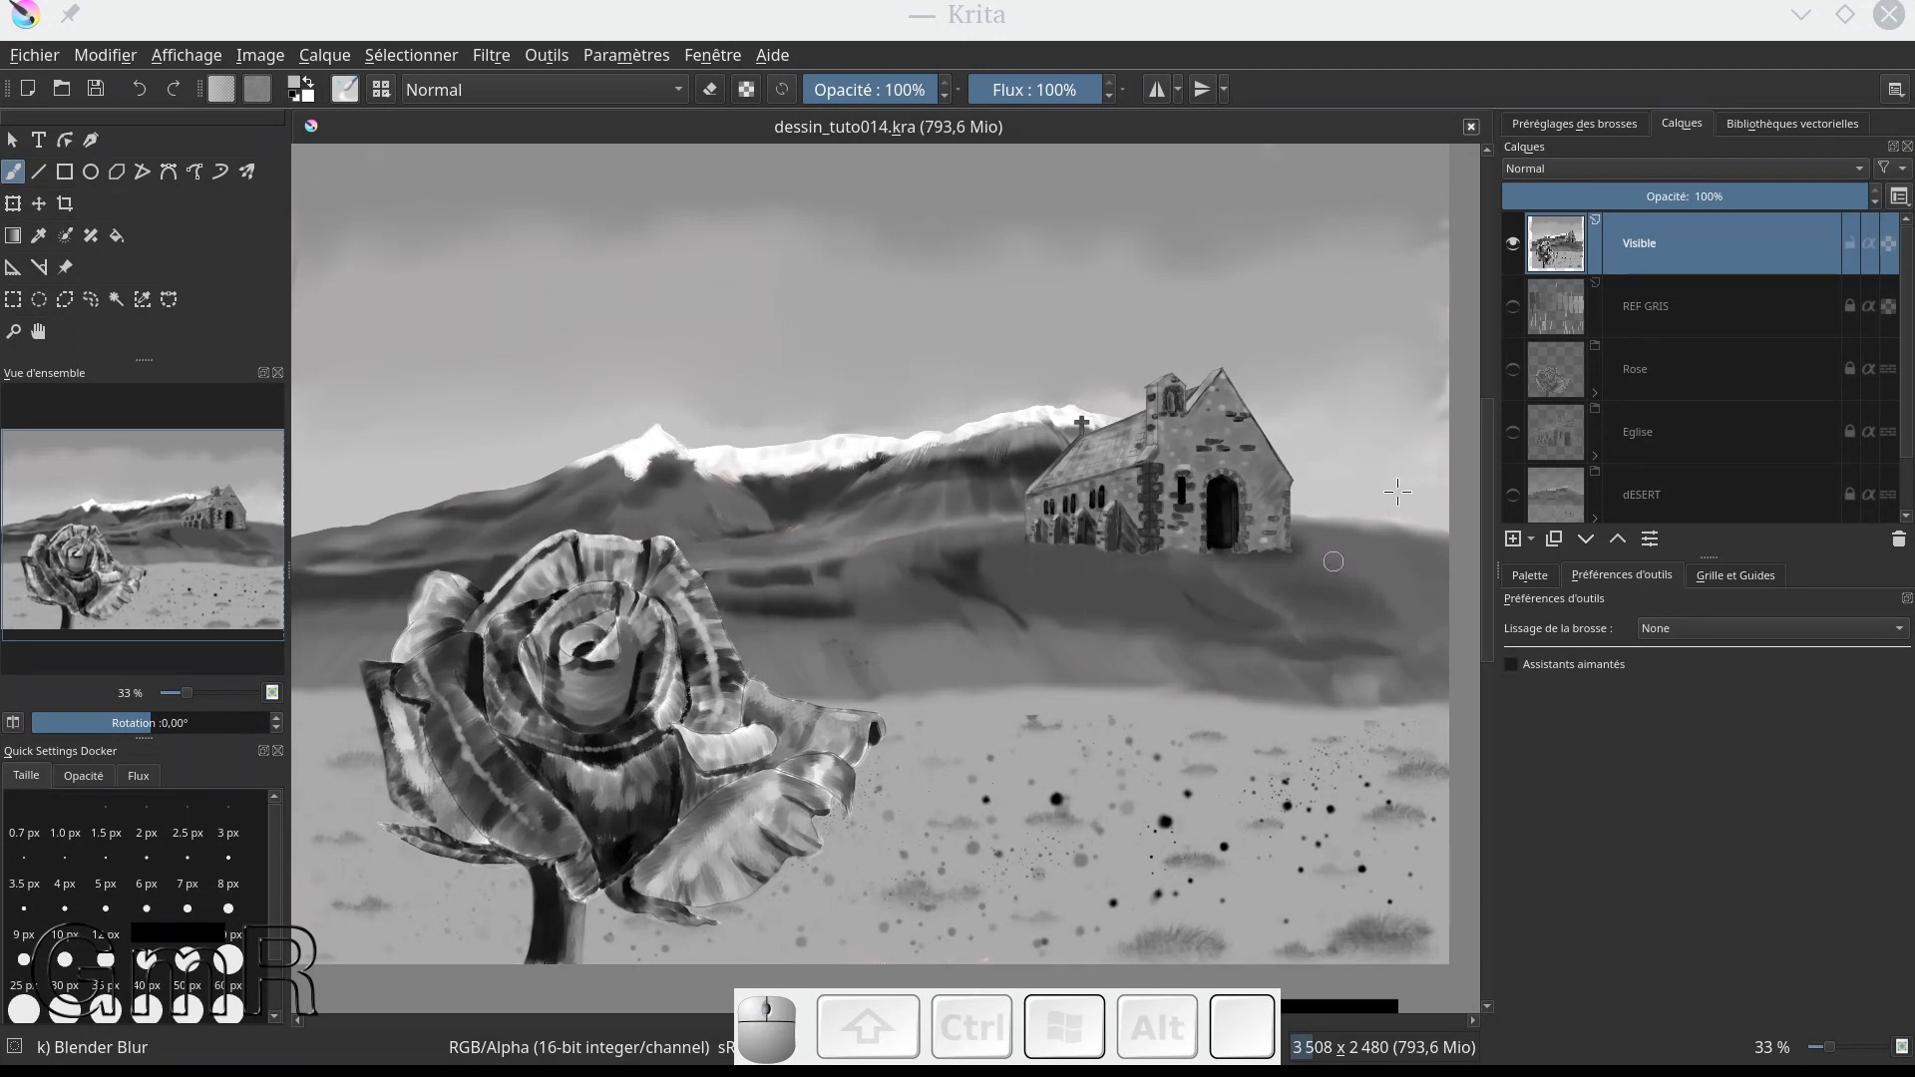
pyautogui.click(1512, 540)
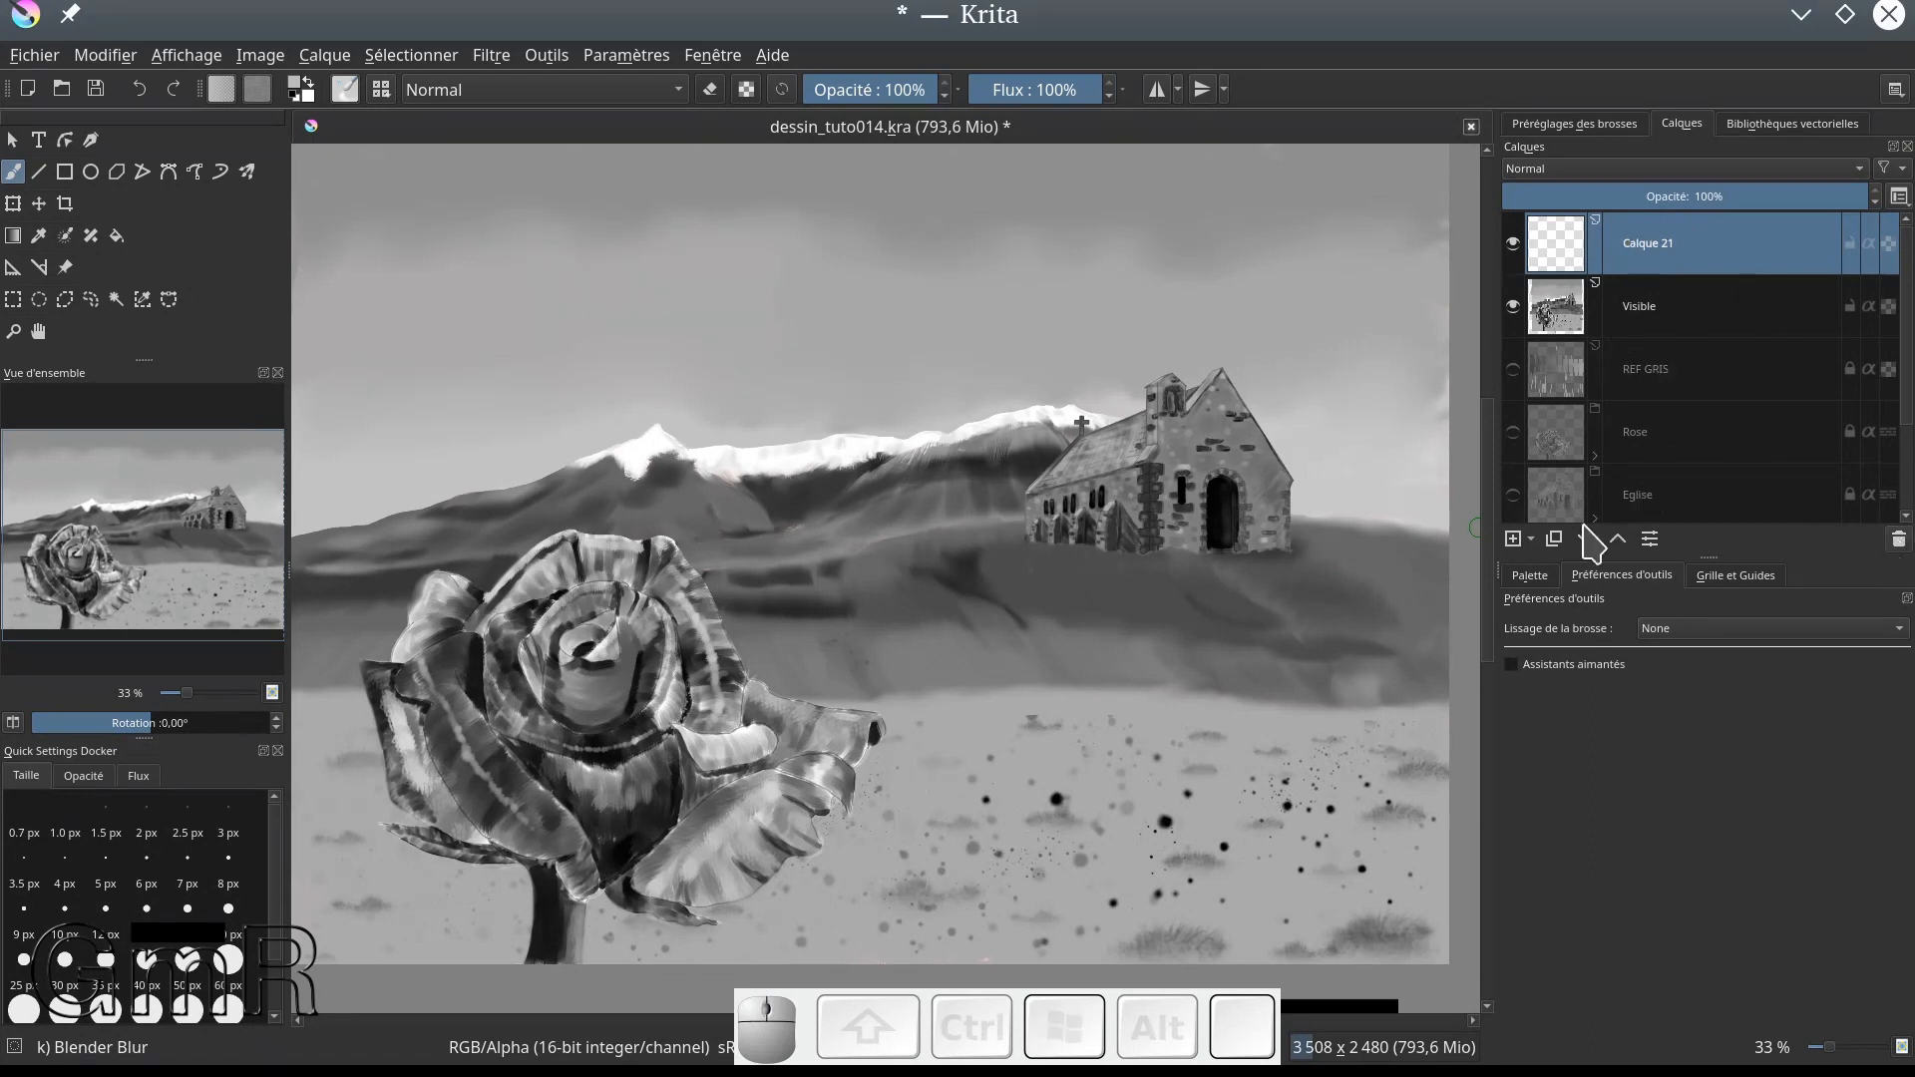
pyautogui.hotkey('shift', 'Delete')
pyautogui.click(1554, 539)
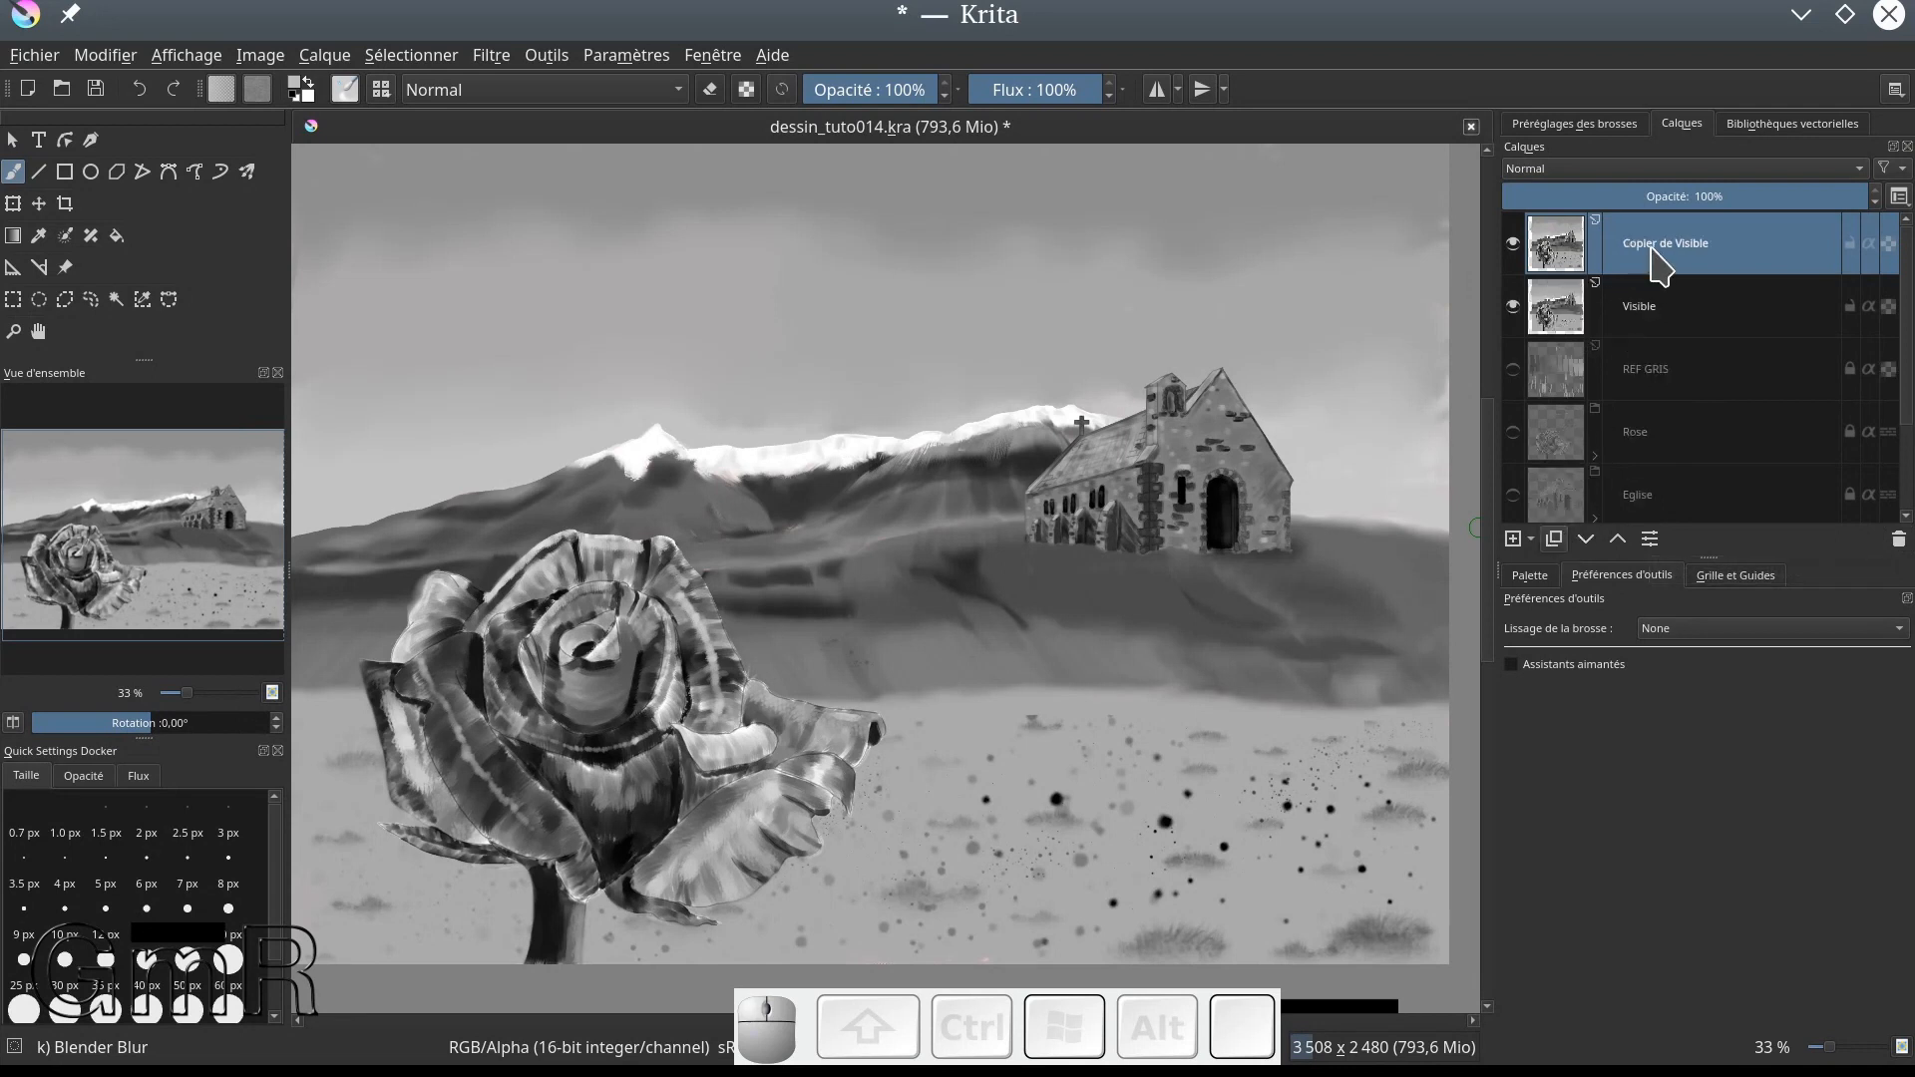
pyautogui.click(1513, 309)
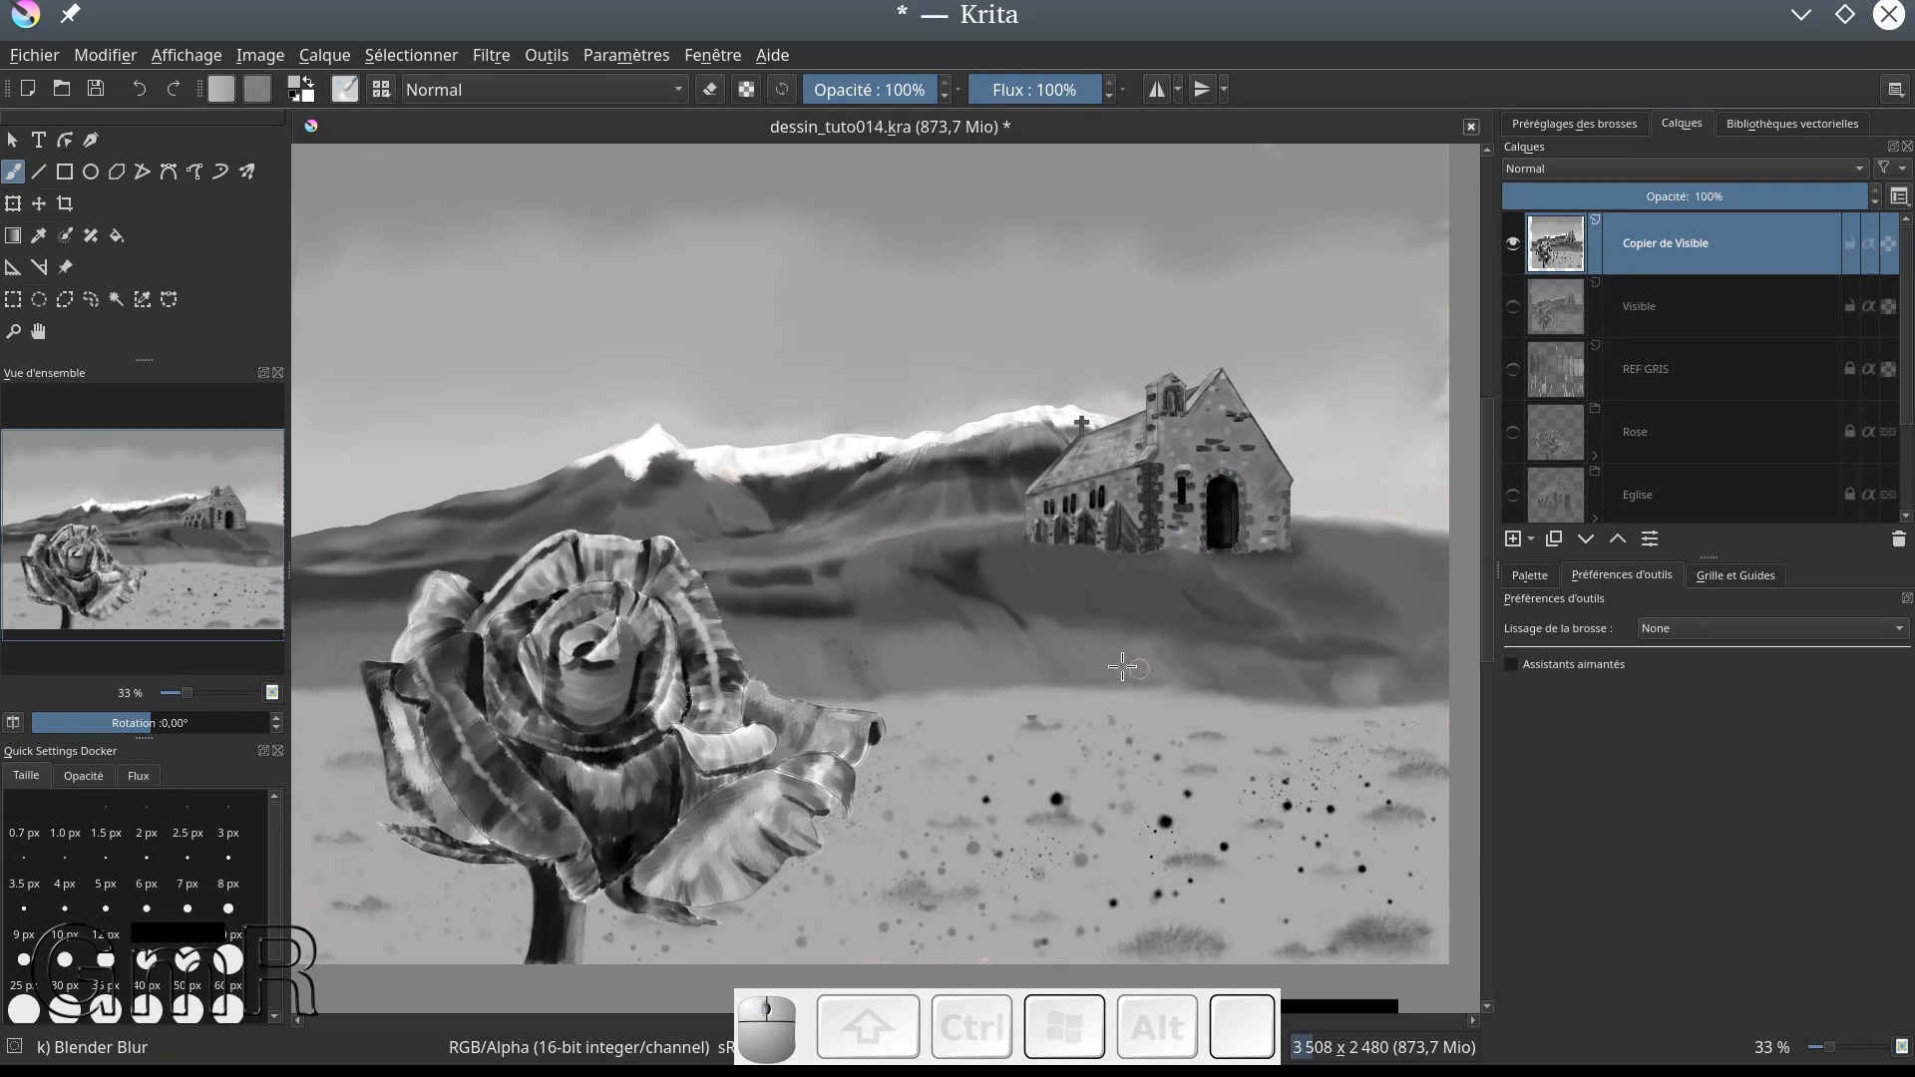
# Step: Sample the light sand grey from the ground below the hill and choose the Dry Bristles brush
pyautogui.keyDown('ctrl'); pyautogui.click(1202, 710); pyautogui.keyUp('ctrl')
pyautogui.moveTo(1220, 561); pyautogui.dragTo(1178, 578)
pyautogui.scroll(1, 1213, 579)
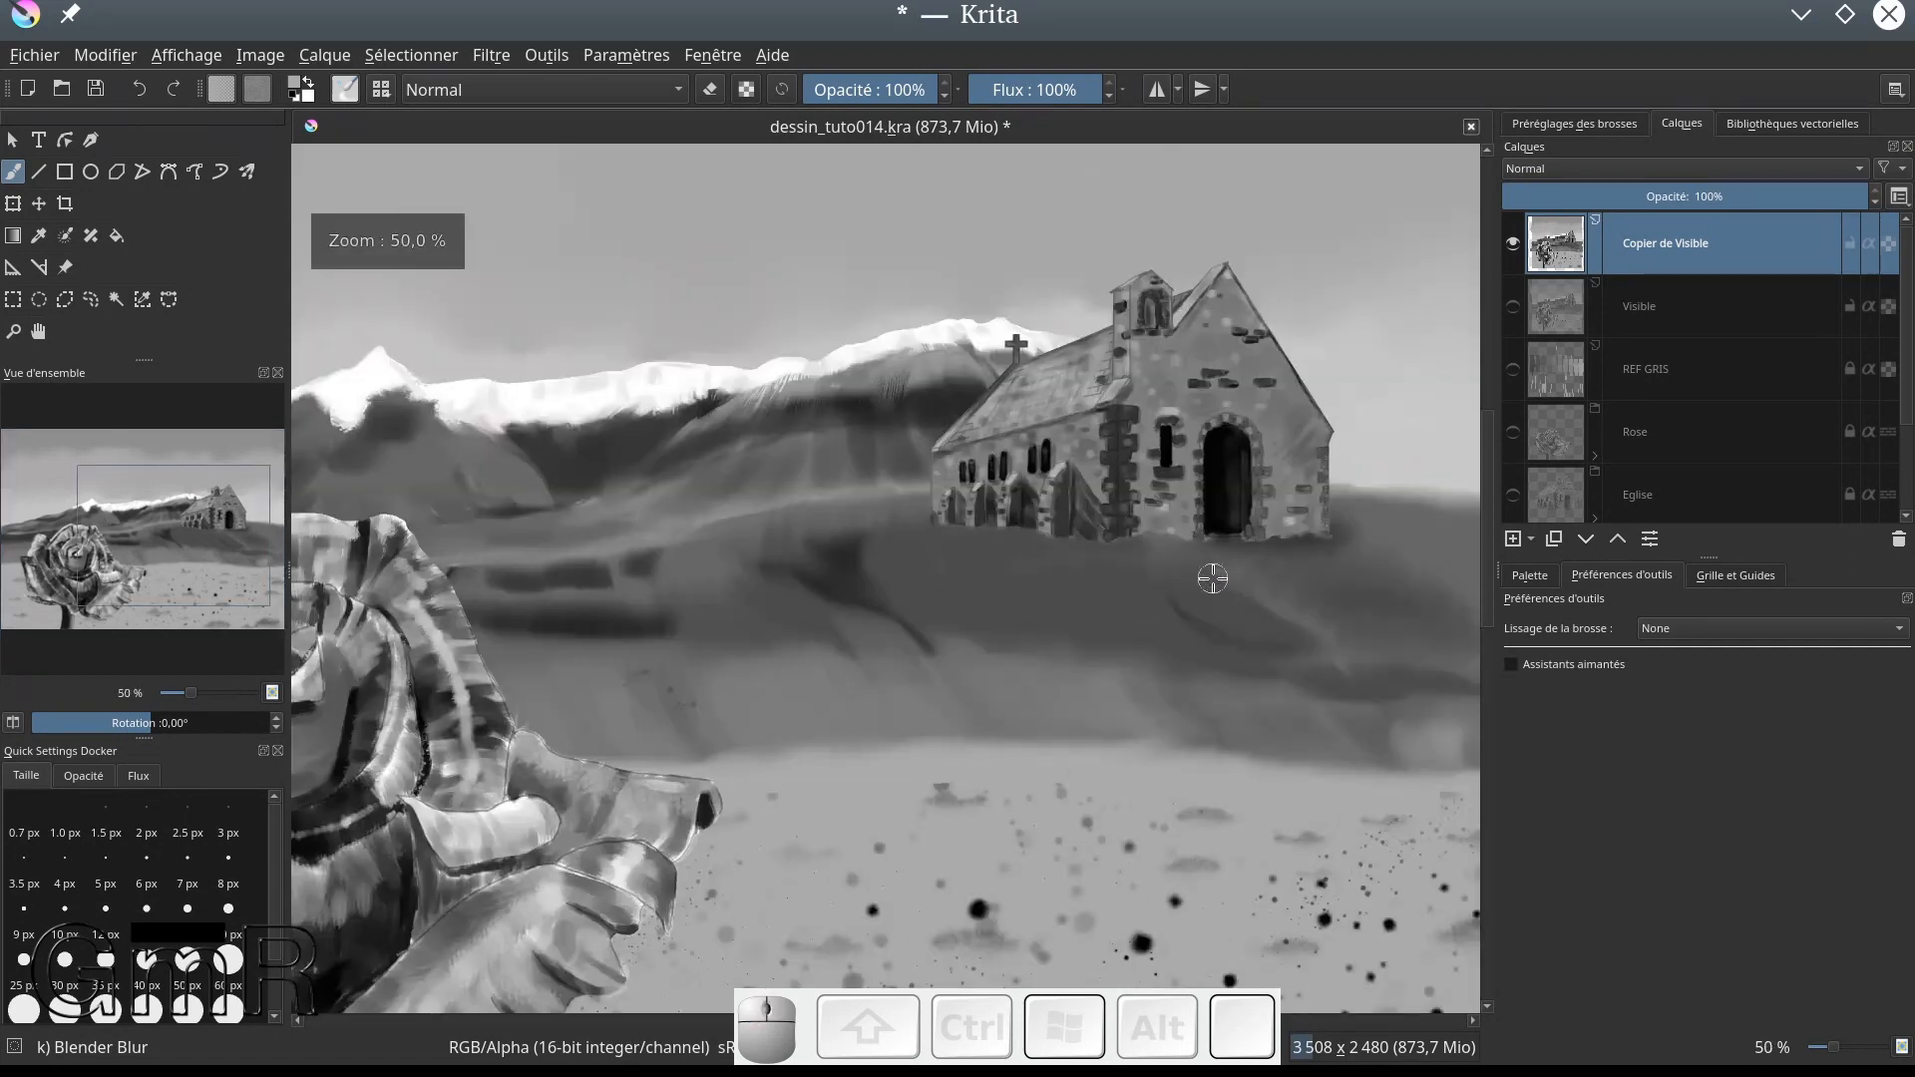
pyautogui.moveTo(1232, 547)
pyautogui.mouseDown()
pyautogui.moveTo(1189, 586)
pyautogui.moveTo(1236, 556)
pyautogui.moveTo(1204, 577)
pyautogui.moveTo(1182, 548)
pyautogui.mouseUp()
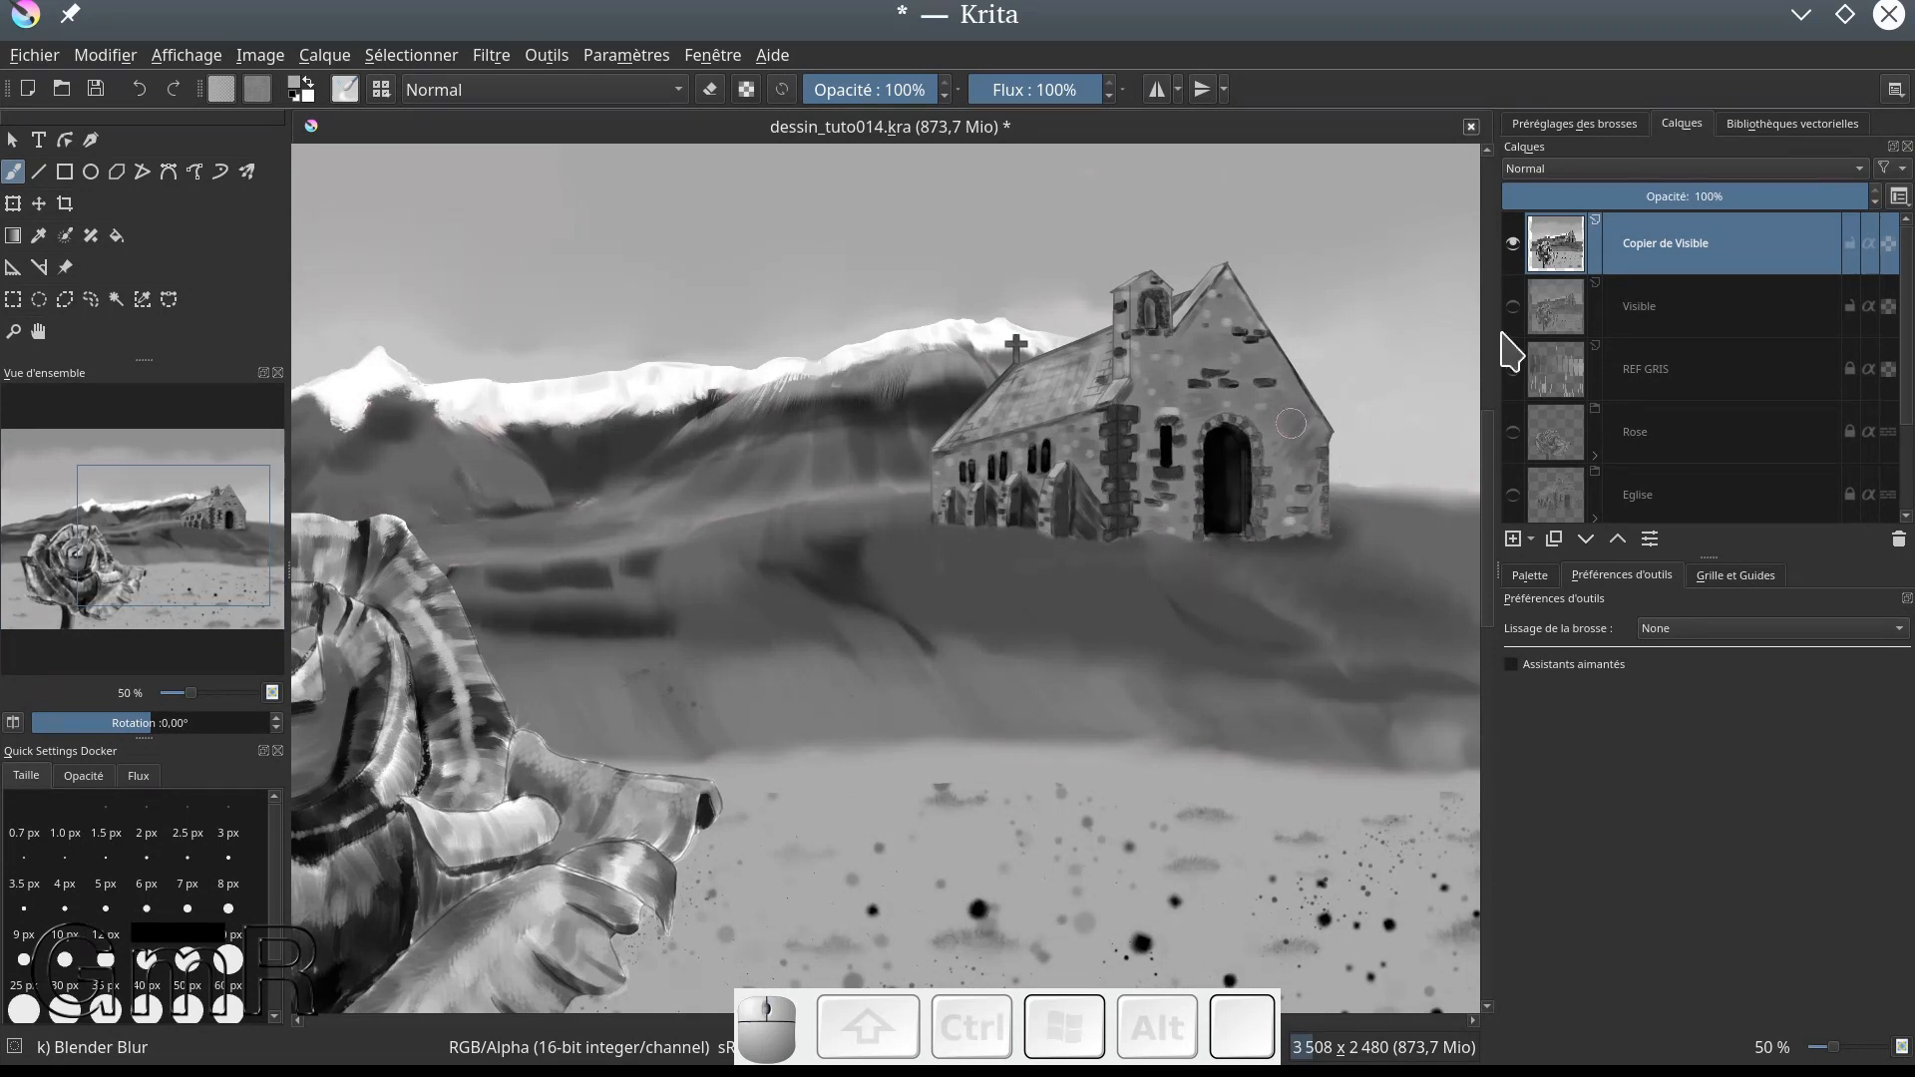
pyautogui.click(1594, 128)
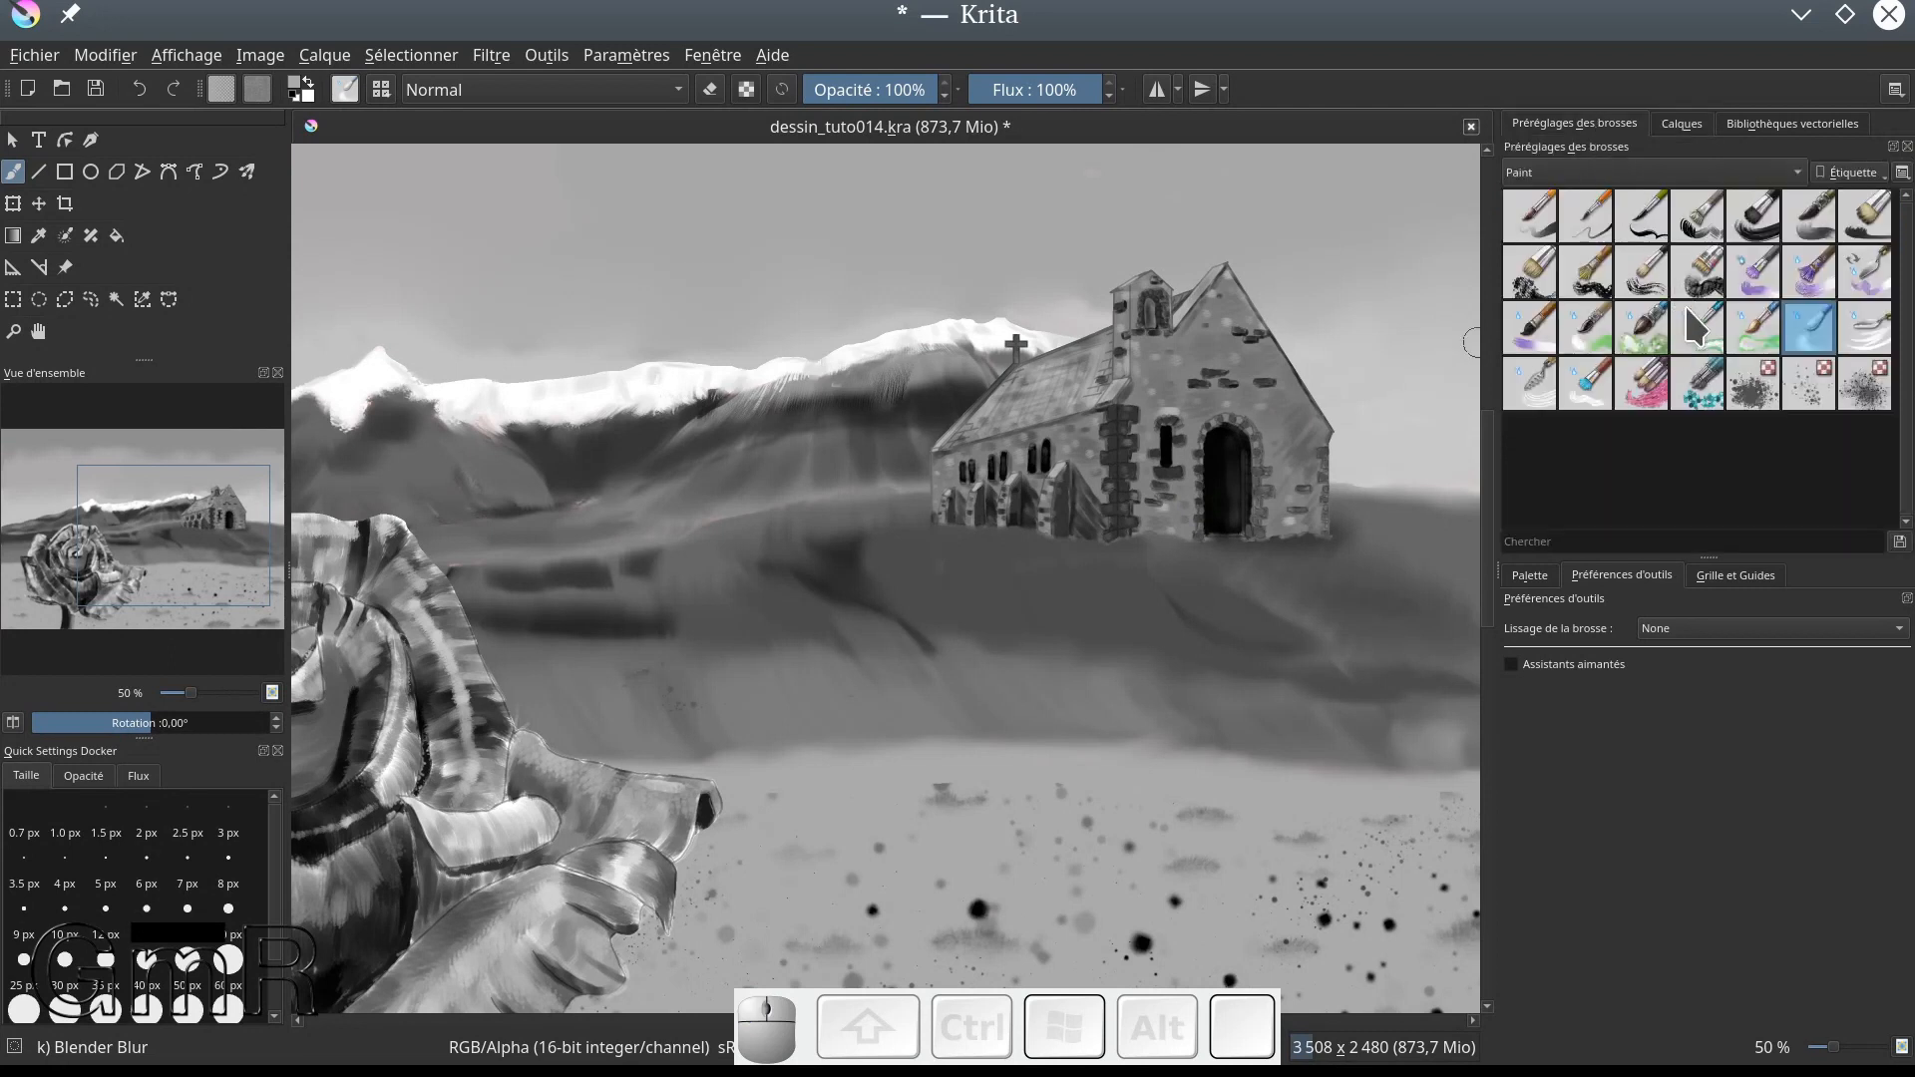
pyautogui.click(1531, 272)
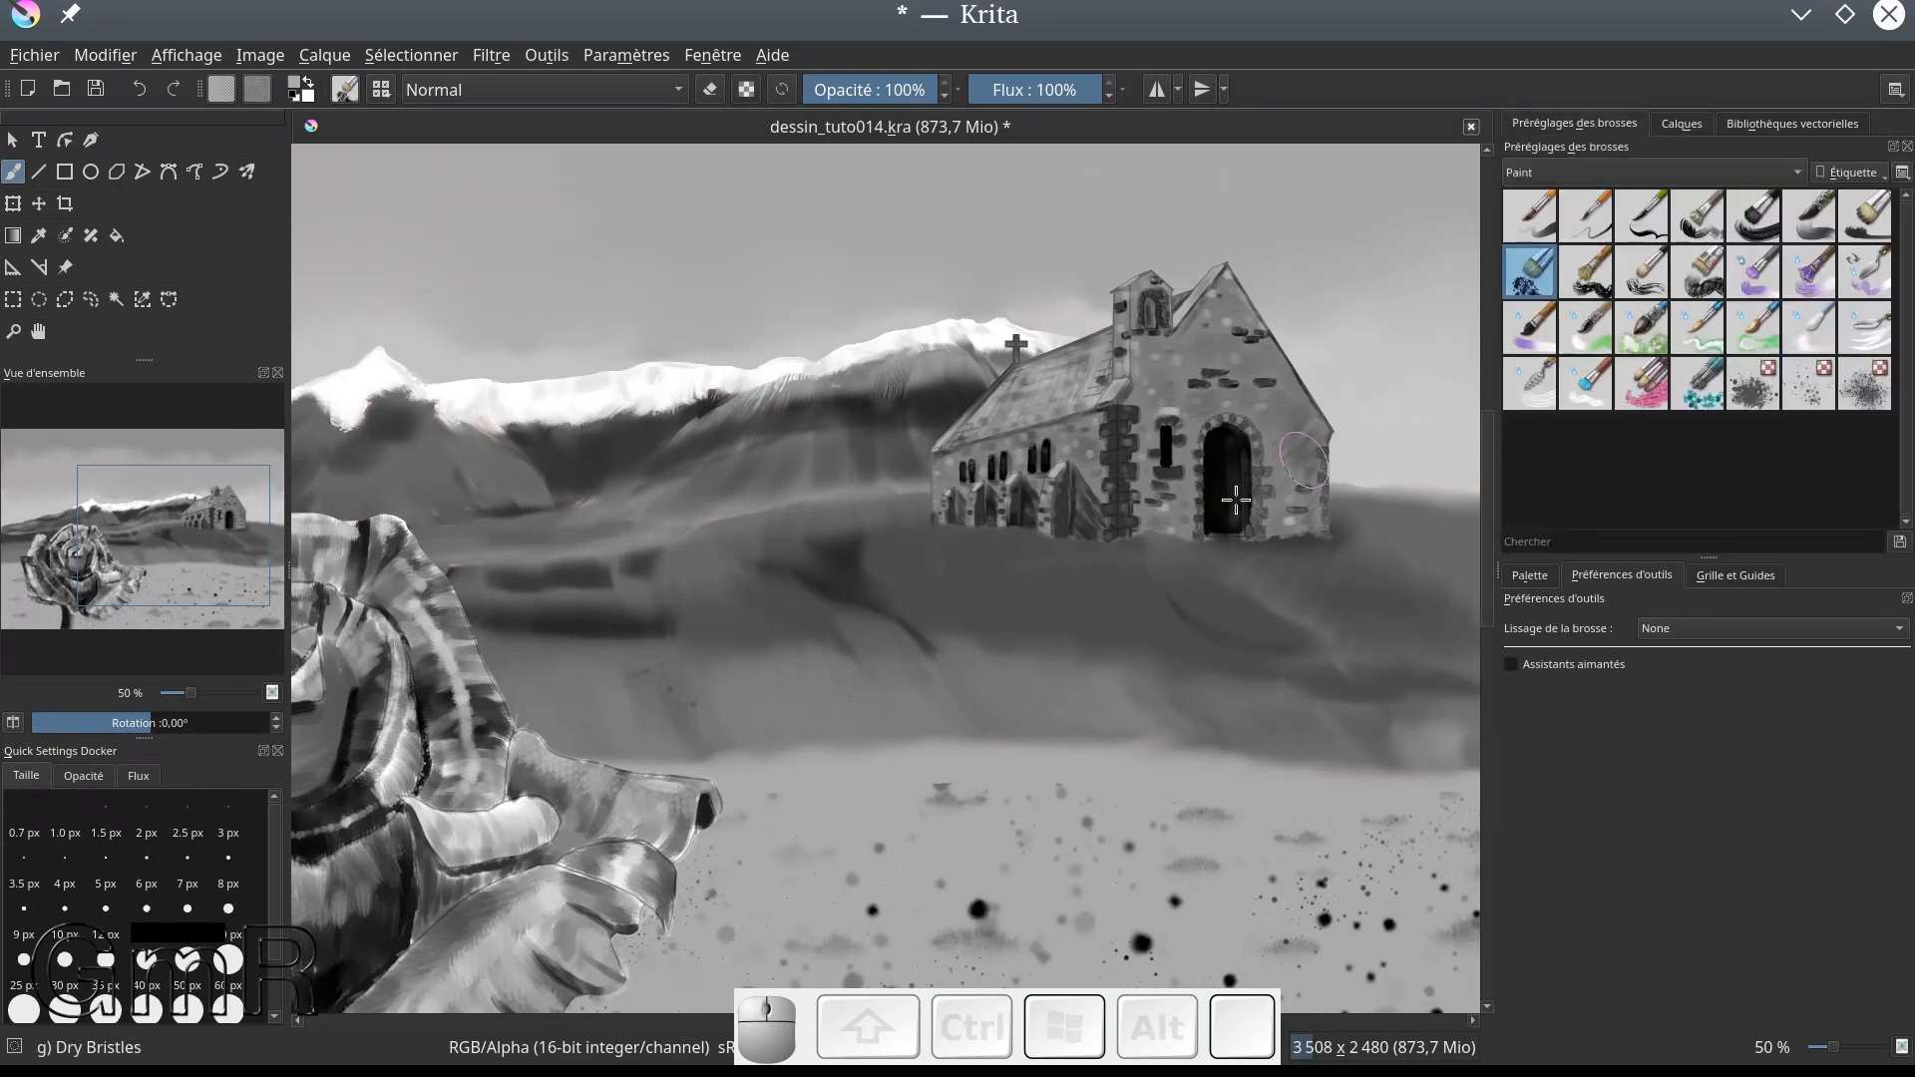
# Step: Paint a light, textured path from the church door down the hillside, reducing Dry Bristles to 49% opacity and 39% flow
pyautogui.moveTo(1238, 549); pyautogui.dragTo(1201, 583)
pyautogui.click(873, 89)
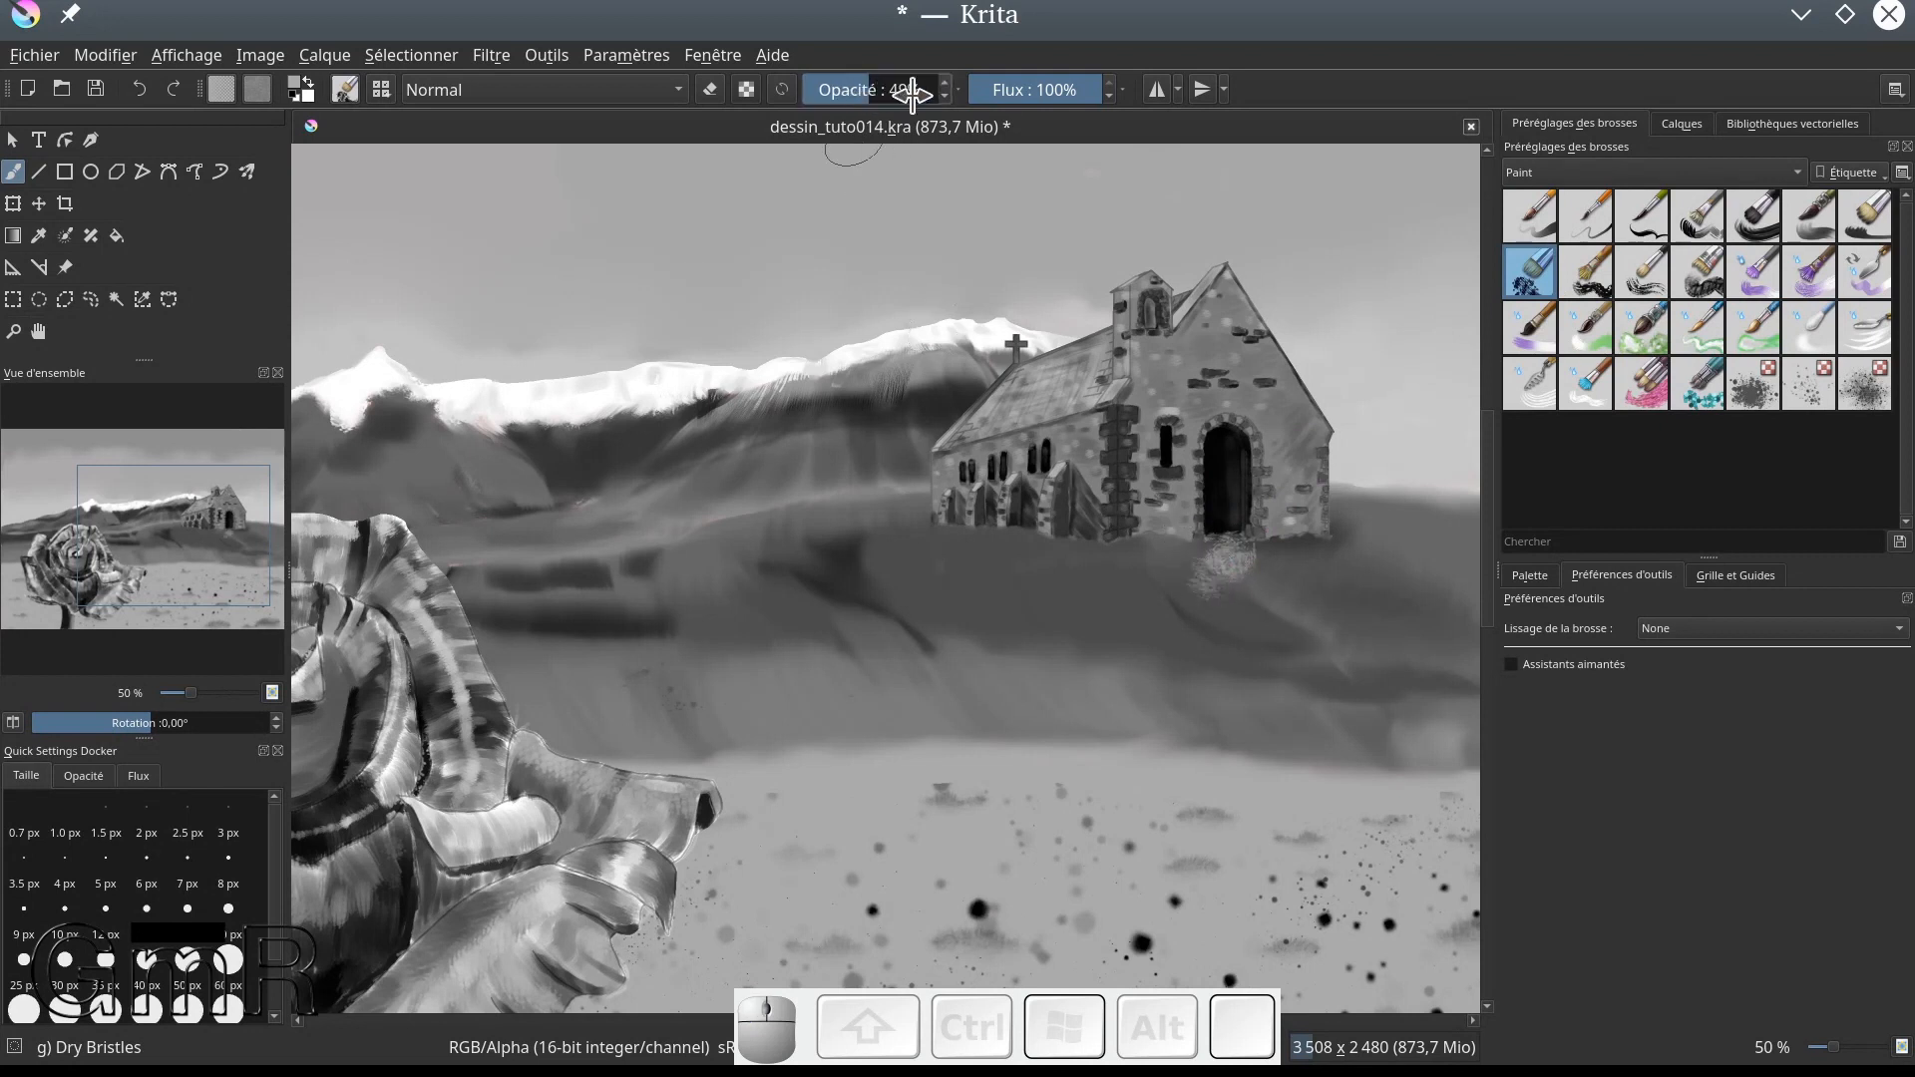
pyautogui.click(1021, 89)
pyautogui.moveTo(1210, 557); pyautogui.dragTo(1184, 560)
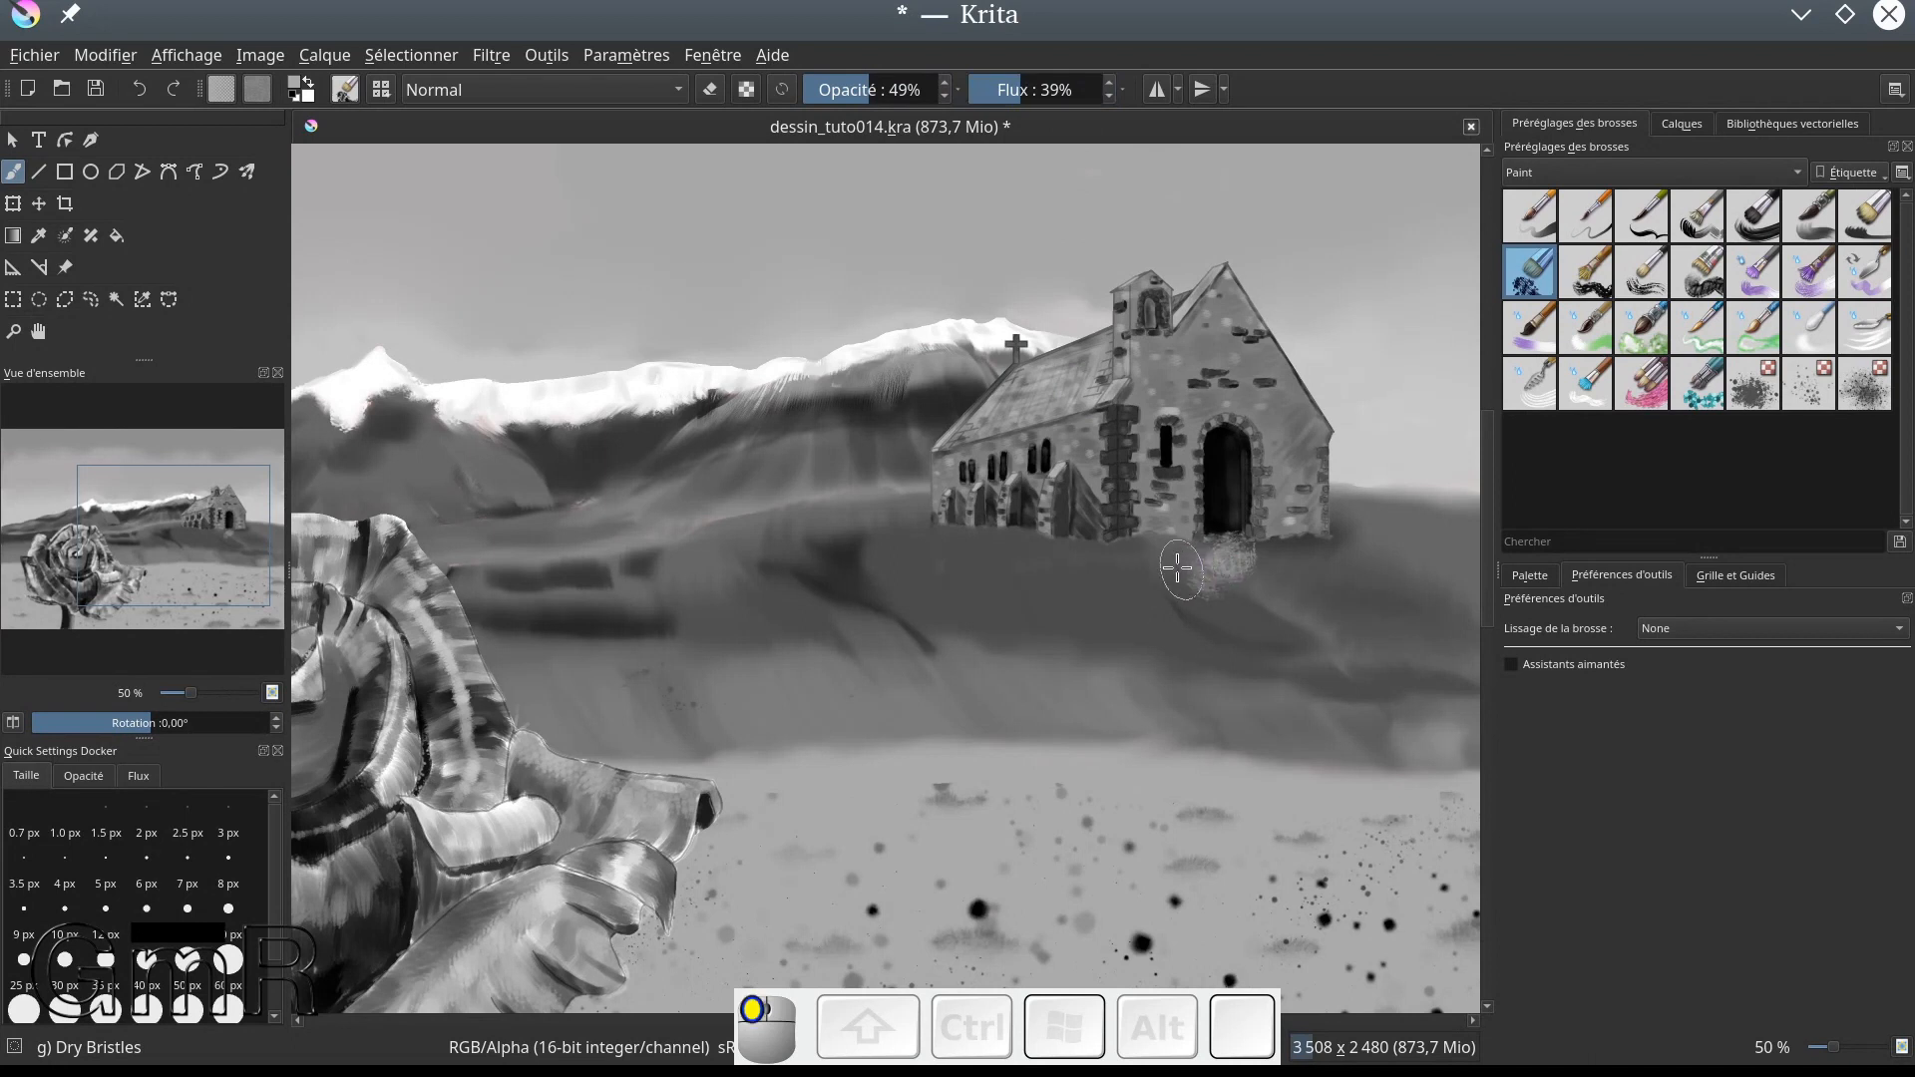
pyautogui.moveTo(1037, 617)
pyautogui.mouseDown()
pyautogui.moveTo(907, 559)
pyautogui.moveTo(830, 565)
pyautogui.mouseUp()
pyautogui.moveTo(977, 626)
pyautogui.mouseDown()
pyautogui.moveTo(1142, 613)
pyautogui.moveTo(1211, 559)
pyautogui.moveTo(1130, 612)
pyautogui.moveTo(1041, 625)
pyautogui.moveTo(878, 628)
pyautogui.moveTo(881, 590)
pyautogui.moveTo(780, 598)
pyautogui.moveTo(988, 593)
pyautogui.mouseUp()
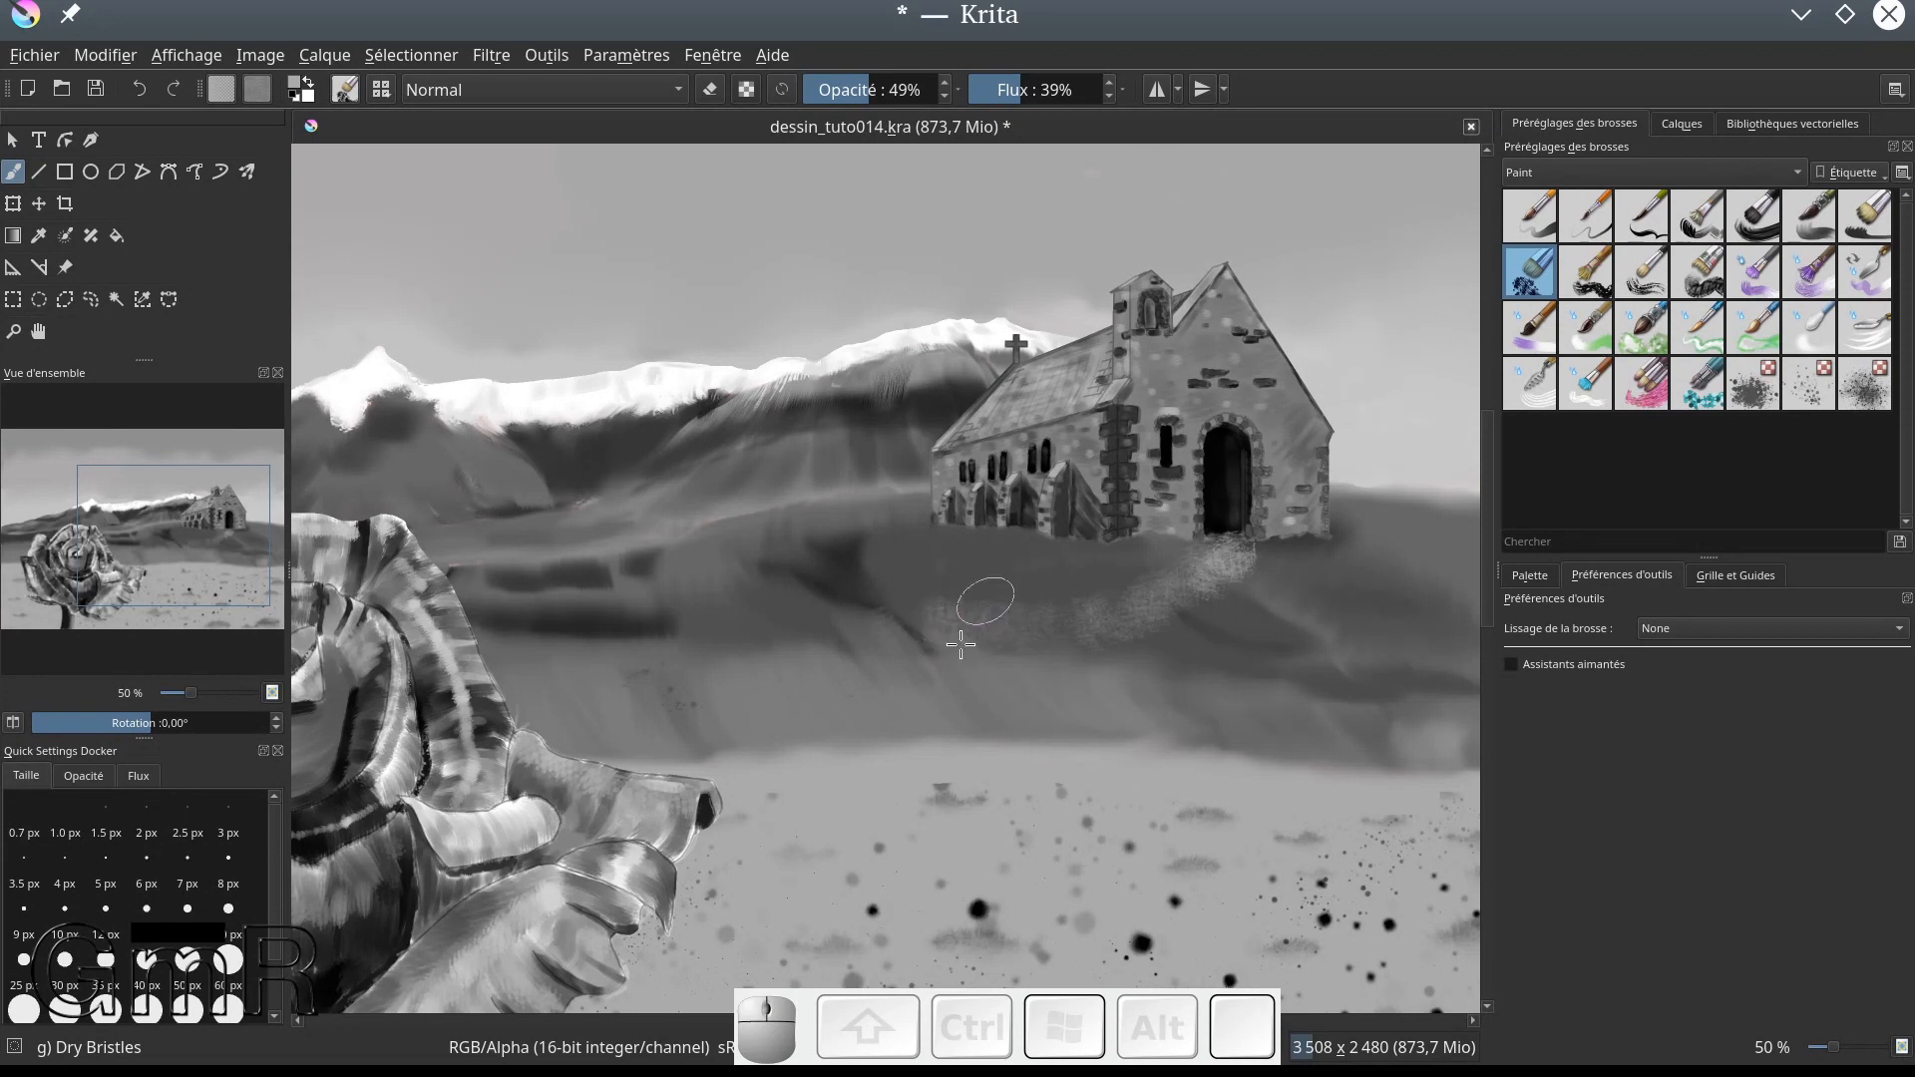
pyautogui.keyDown('ctrl'); pyautogui.click(1043, 664); pyautogui.keyUp('ctrl')
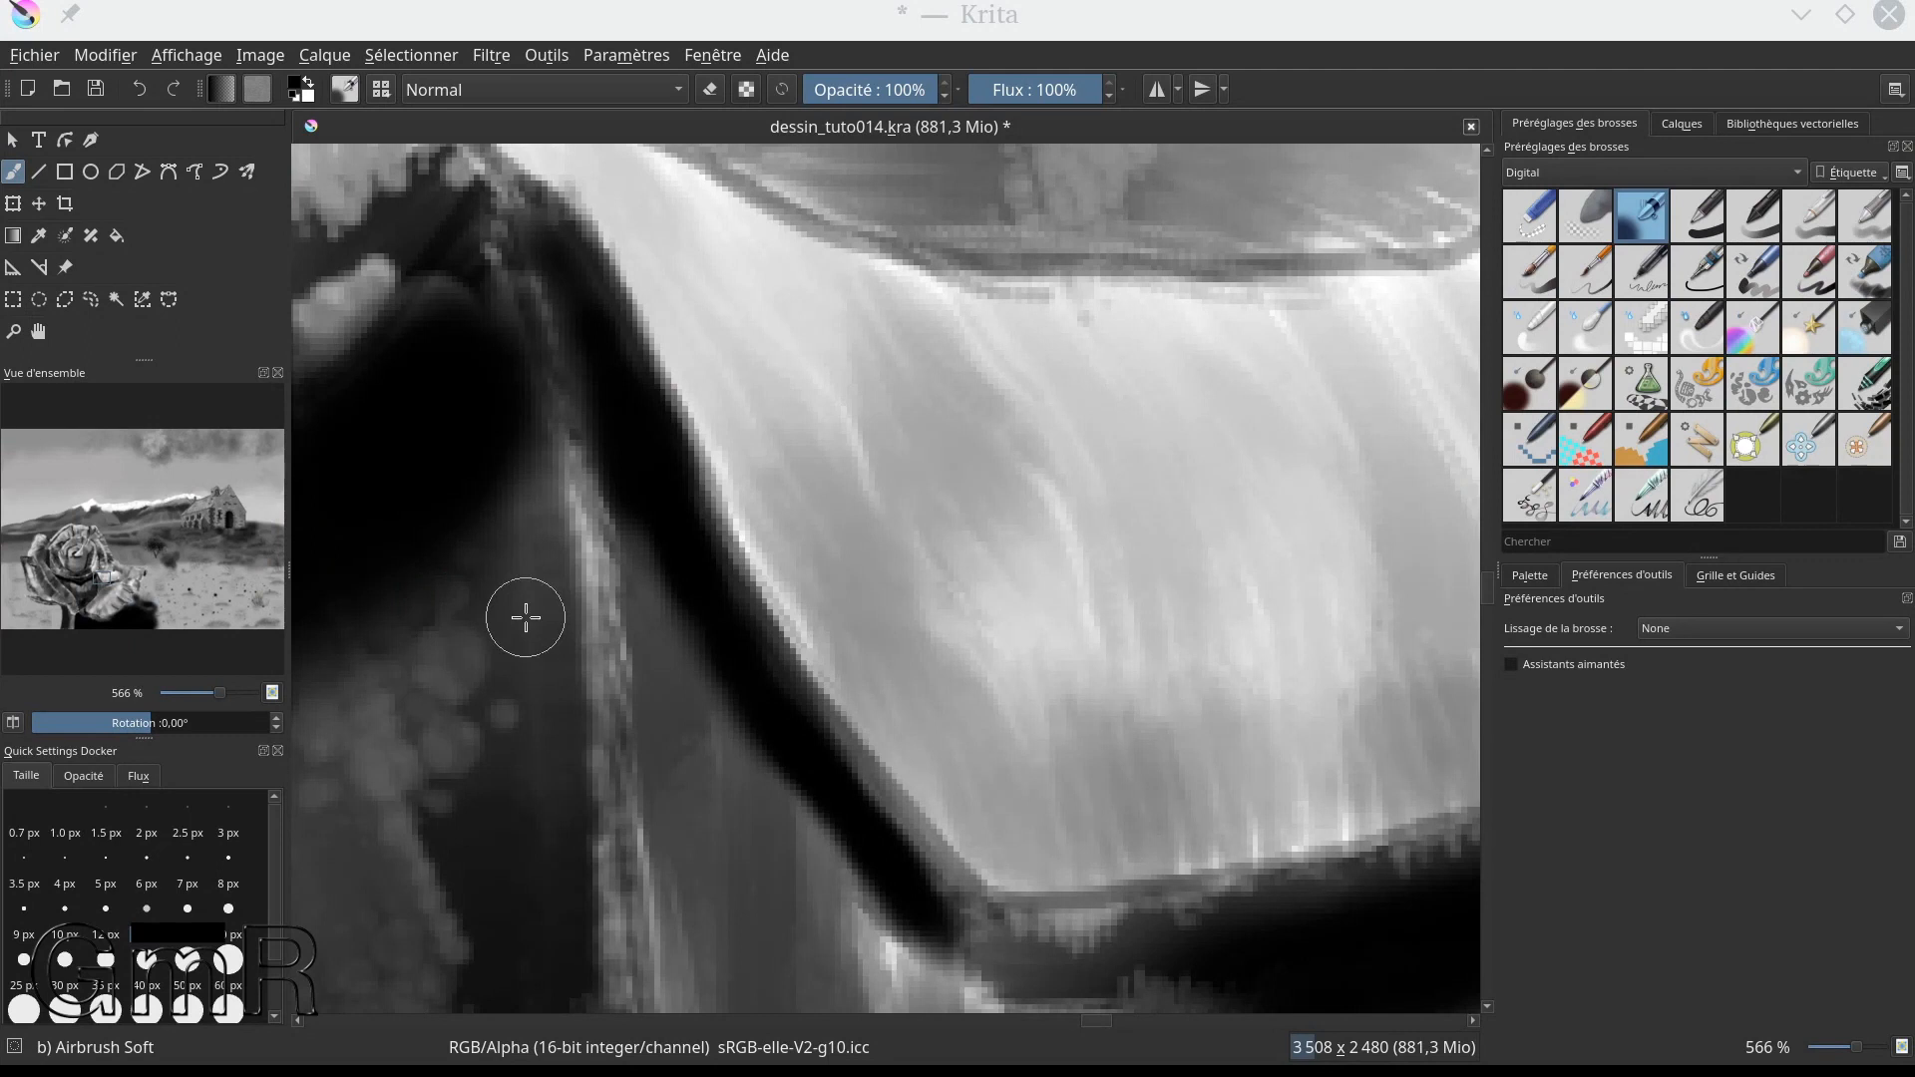
# Step: Deepen the black shadow along the slanted edge of the light folded petal with Airbrush Soft
pyautogui.moveTo(639, 496); pyautogui.dragTo(698, 612)
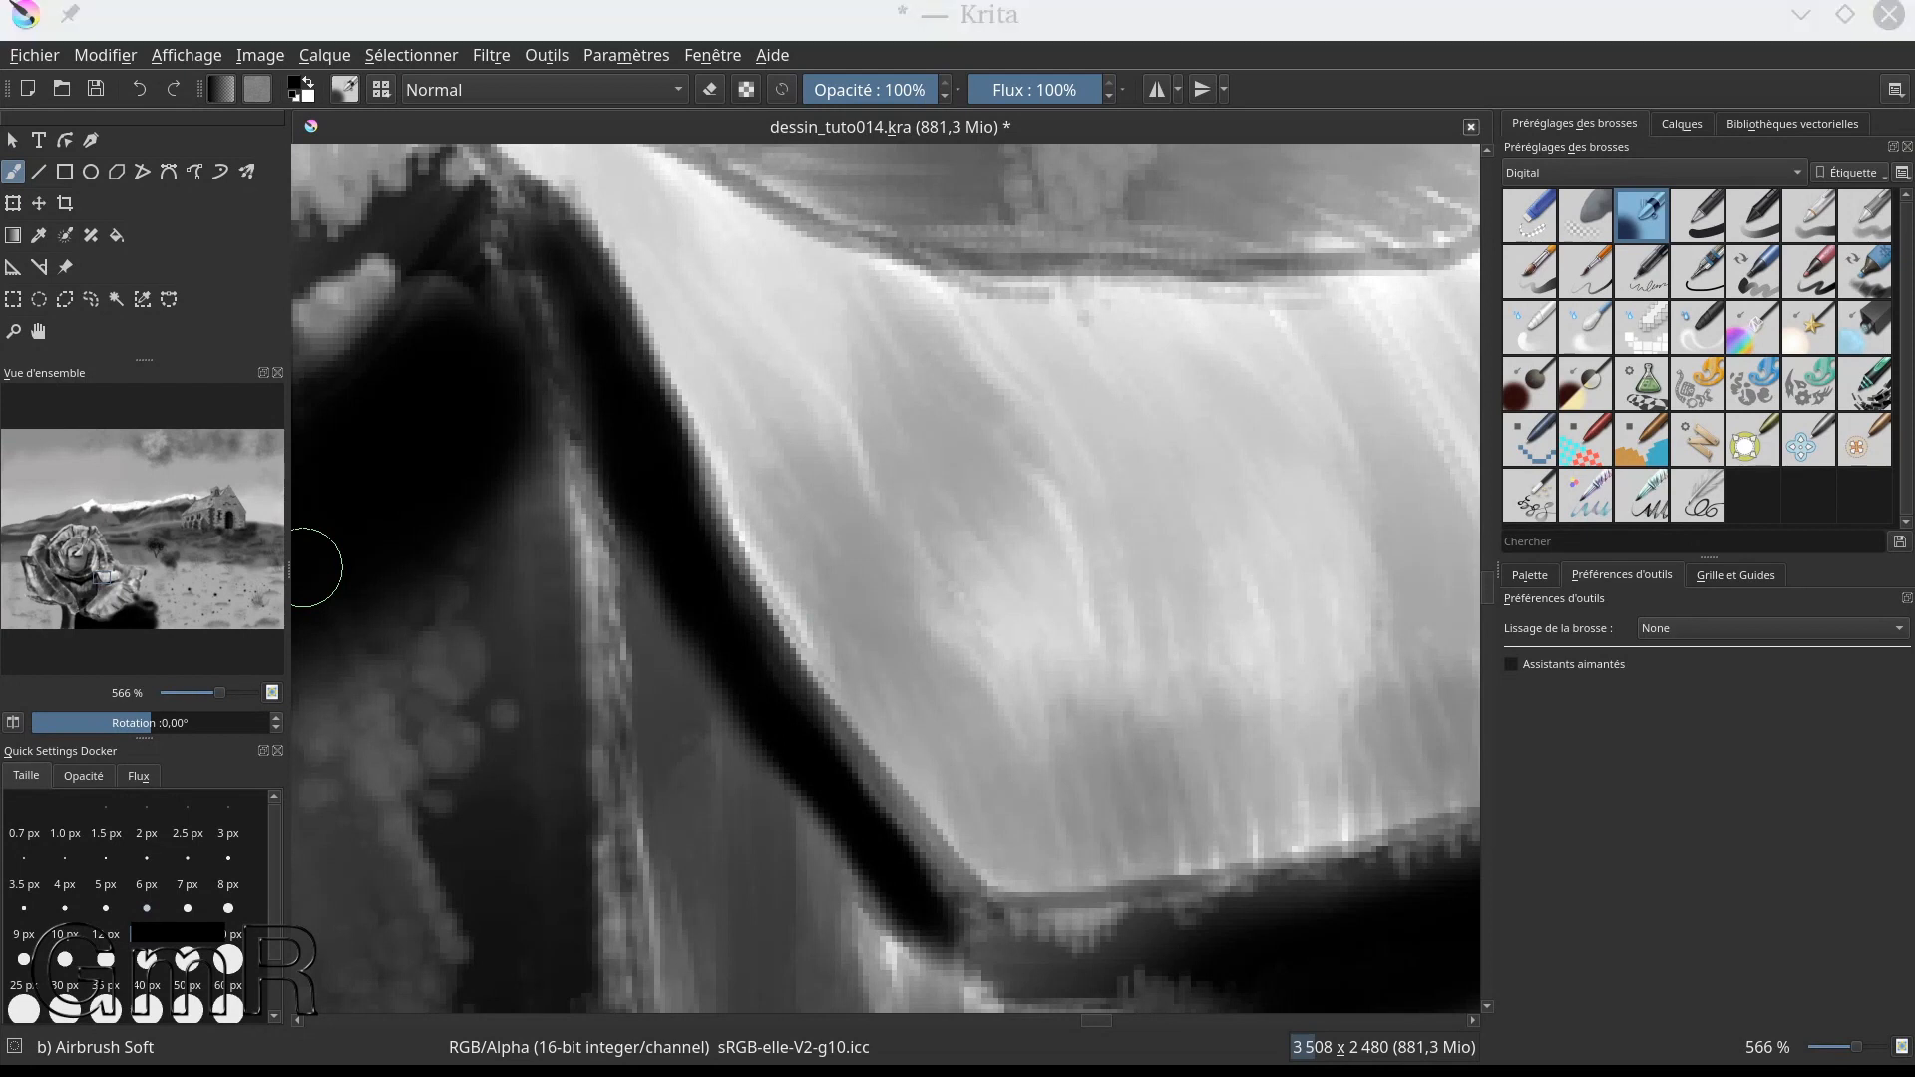
pyautogui.moveTo(684, 529); pyautogui.dragTo(915, 910)
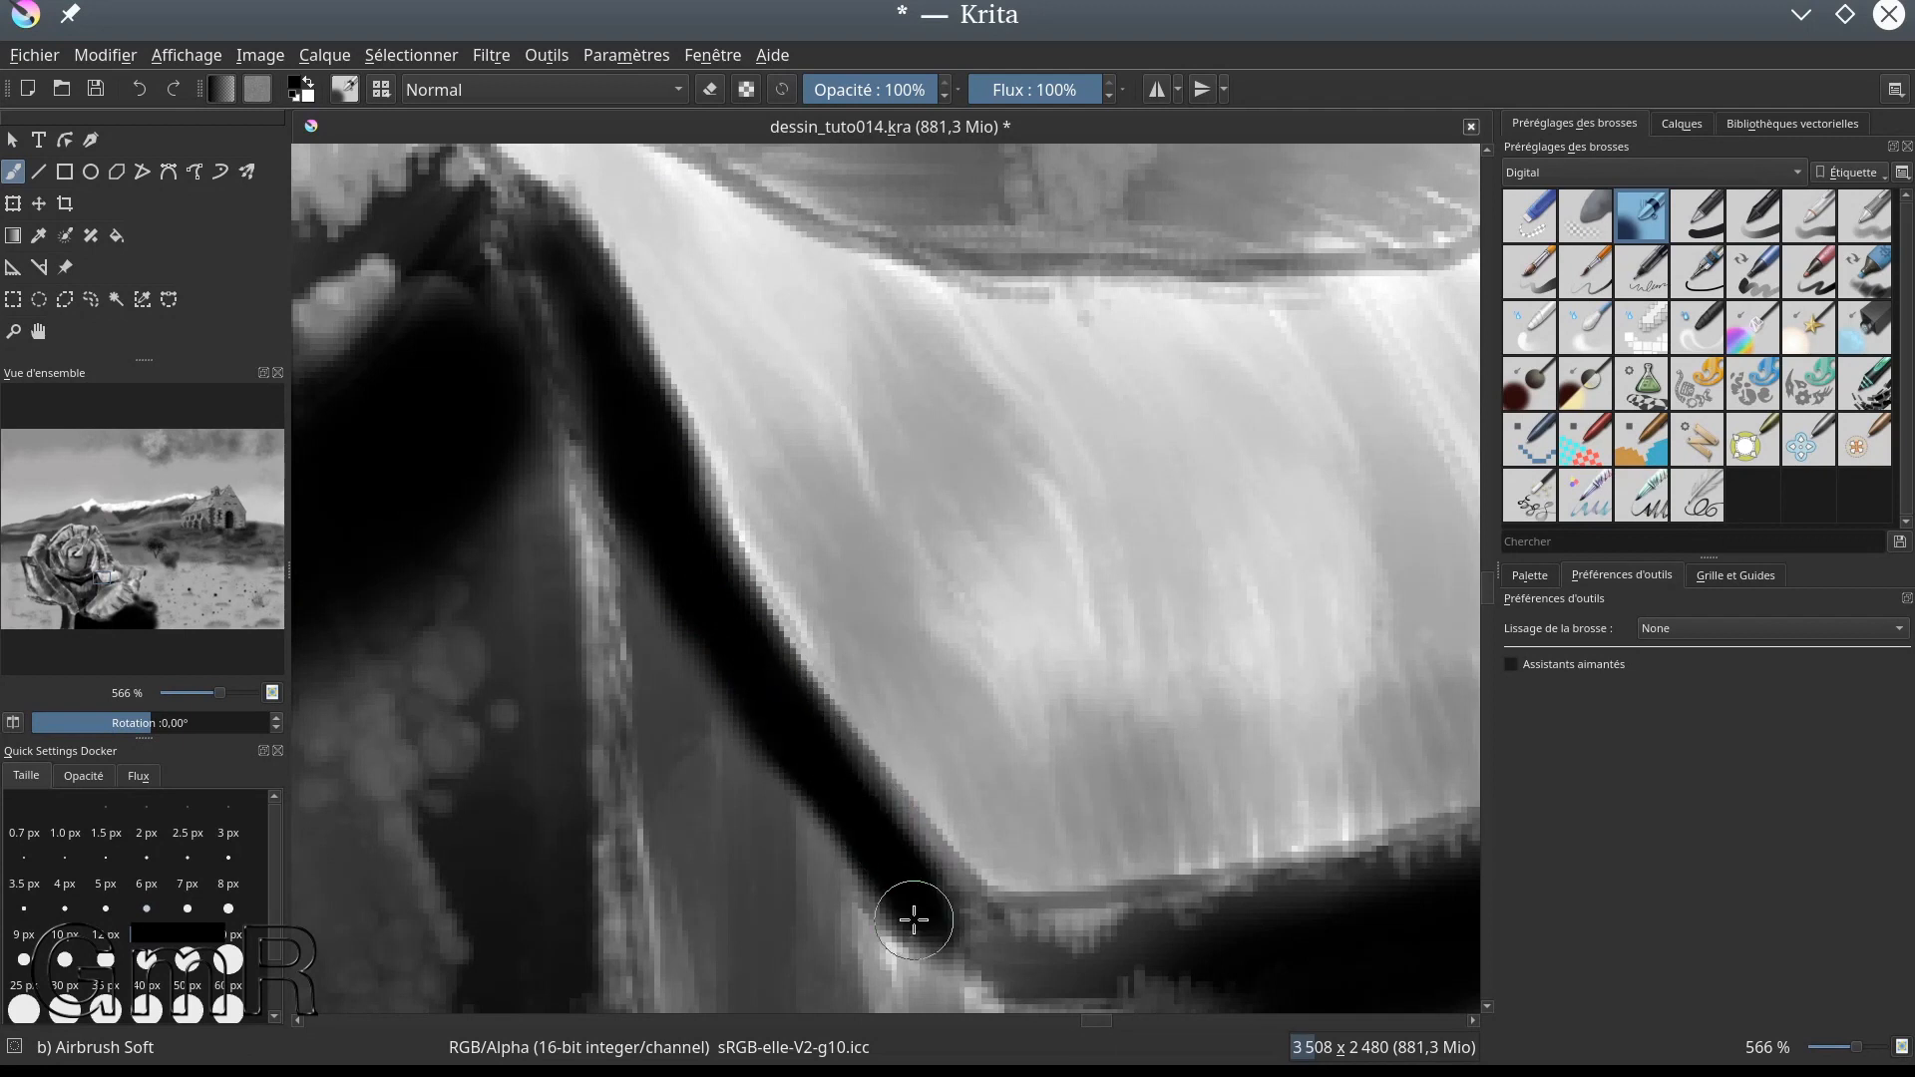
pyautogui.press('1')
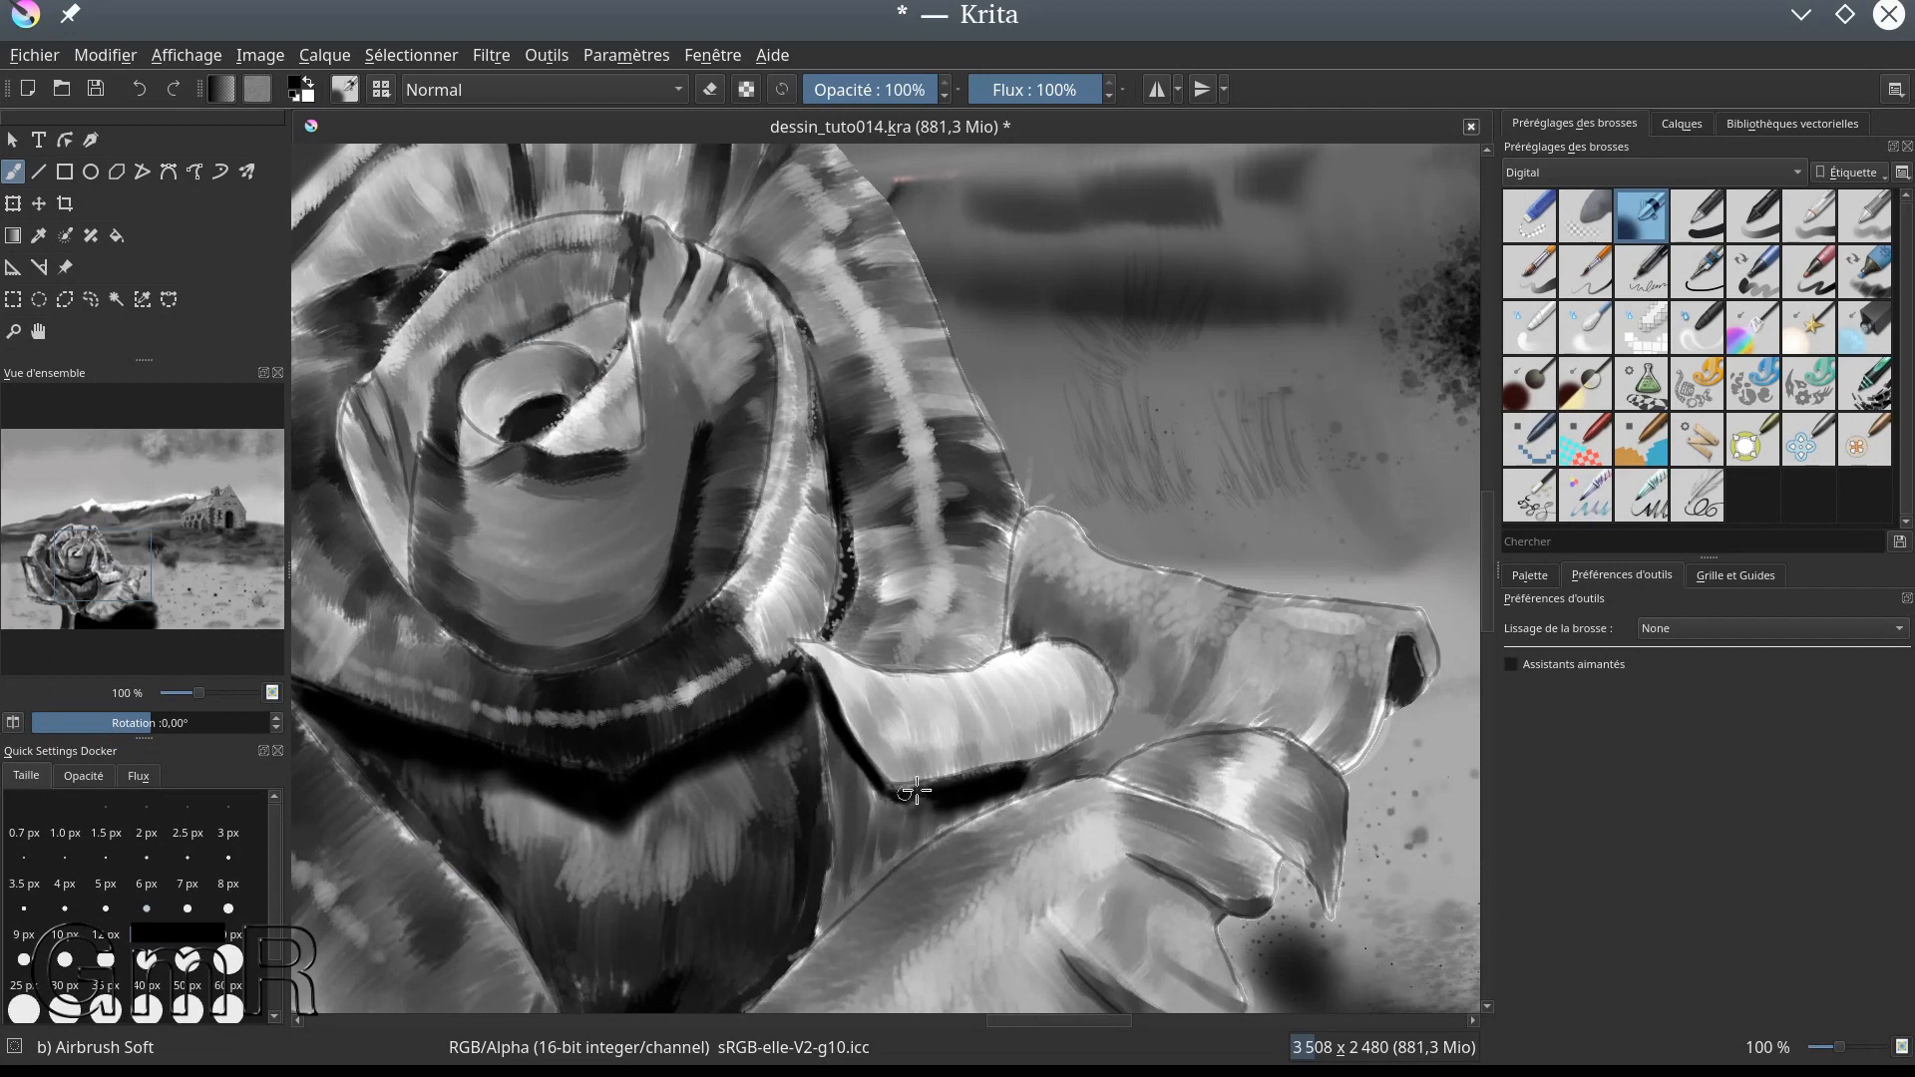
# Step: Extend the black airbrushed shadow beneath the light folded petal, following its lower edge toward the rounded tip
pyautogui.moveTo(1029, 771); pyautogui.dragTo(1082, 743)
pyautogui.scroll(4, 1075, 791)
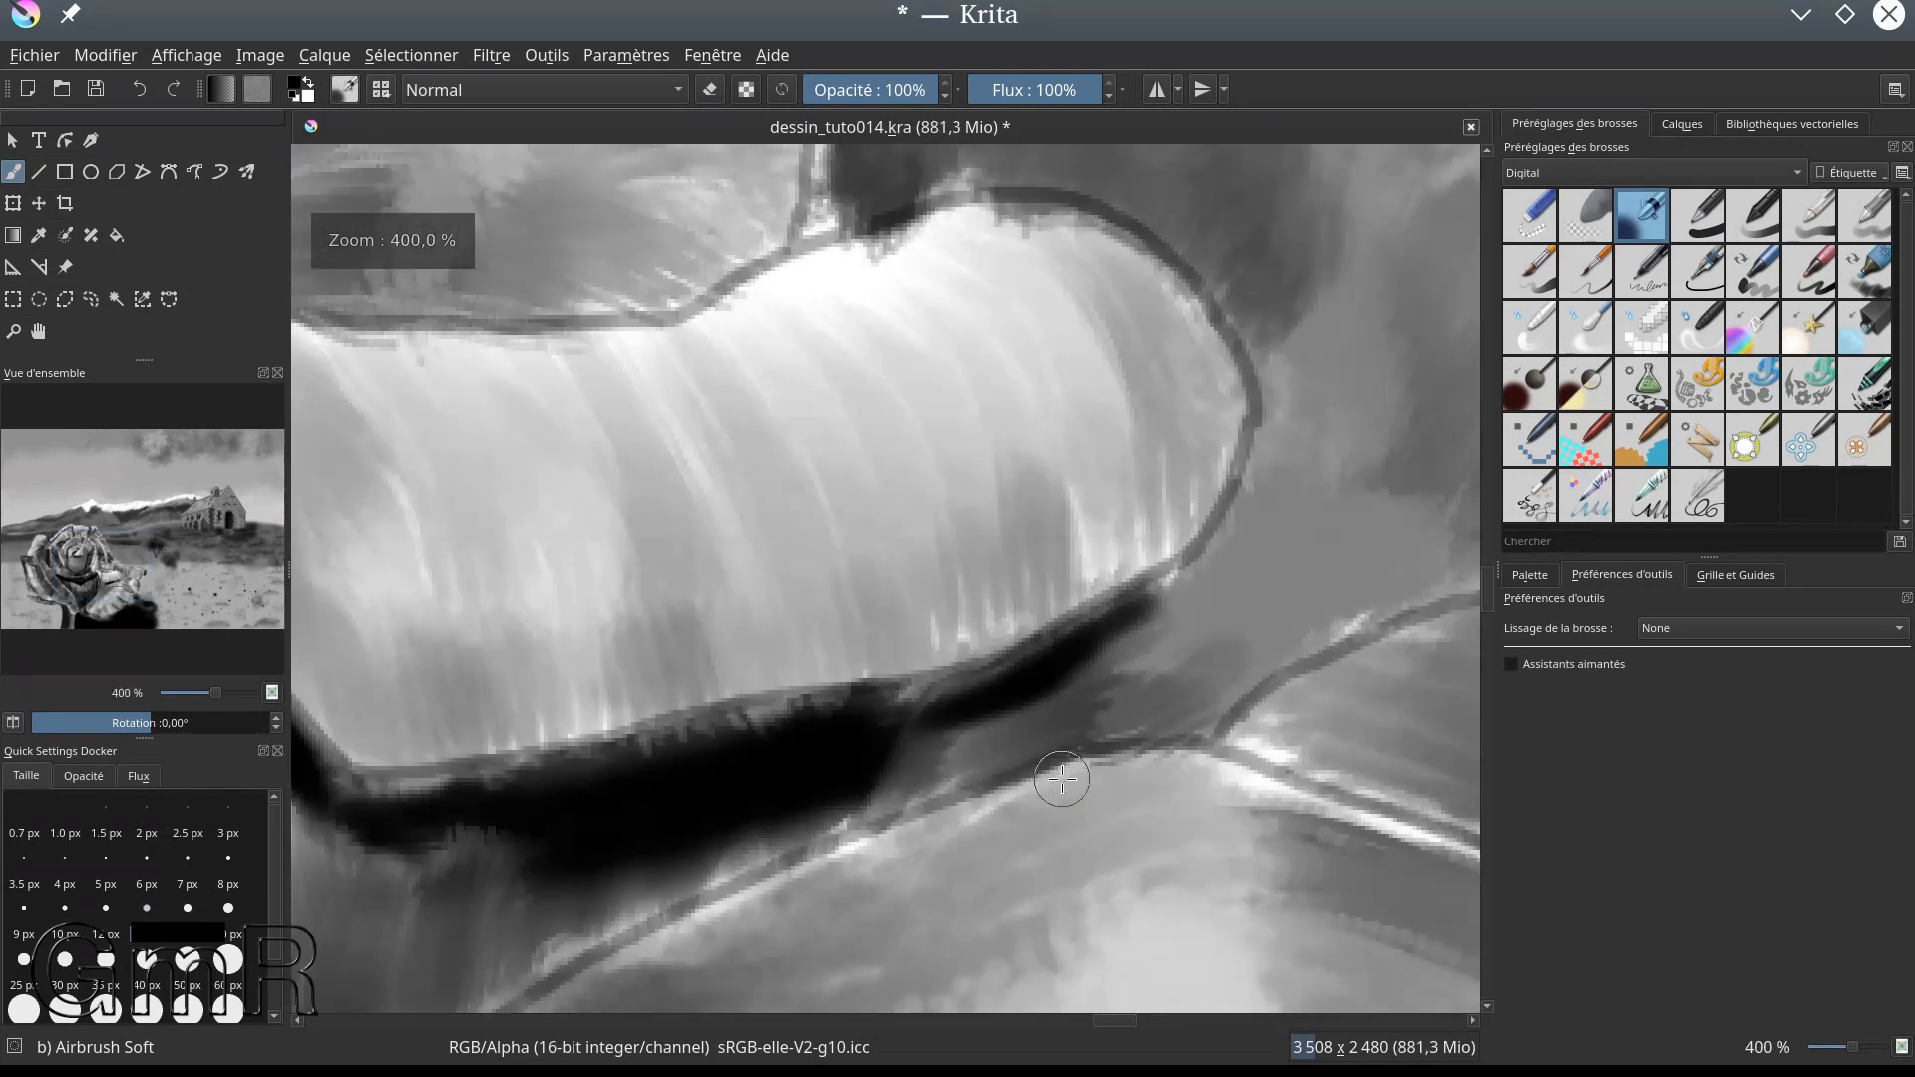
pyautogui.moveTo(440, 840)
pyautogui.mouseDown()
pyautogui.moveTo(495, 838)
pyautogui.moveTo(395, 841)
pyautogui.moveTo(414, 858)
pyautogui.moveTo(371, 843)
pyautogui.moveTo(400, 868)
pyautogui.moveTo(387, 848)
pyautogui.moveTo(391, 868)
pyautogui.moveTo(587, 768)
pyautogui.moveTo(456, 772)
pyautogui.moveTo(486, 841)
pyautogui.moveTo(455, 790)
pyautogui.moveTo(481, 848)
pyautogui.moveTo(504, 816)
pyautogui.moveTo(519, 840)
pyautogui.moveTo(500, 814)
pyautogui.moveTo(618, 808)
pyautogui.moveTo(497, 841)
pyautogui.moveTo(507, 888)
pyautogui.moveTo(541, 834)
pyautogui.moveTo(579, 833)
pyautogui.moveTo(611, 864)
pyautogui.moveTo(645, 831)
pyautogui.moveTo(539, 831)
pyautogui.moveTo(720, 809)
pyautogui.moveTo(899, 727)
pyautogui.moveTo(587, 797)
pyautogui.moveTo(509, 761)
pyautogui.moveTo(834, 716)
pyautogui.moveTo(745, 735)
pyautogui.moveTo(1285, 623)
pyautogui.mouseUp()
pyautogui.scroll(-3, 1192, 380)
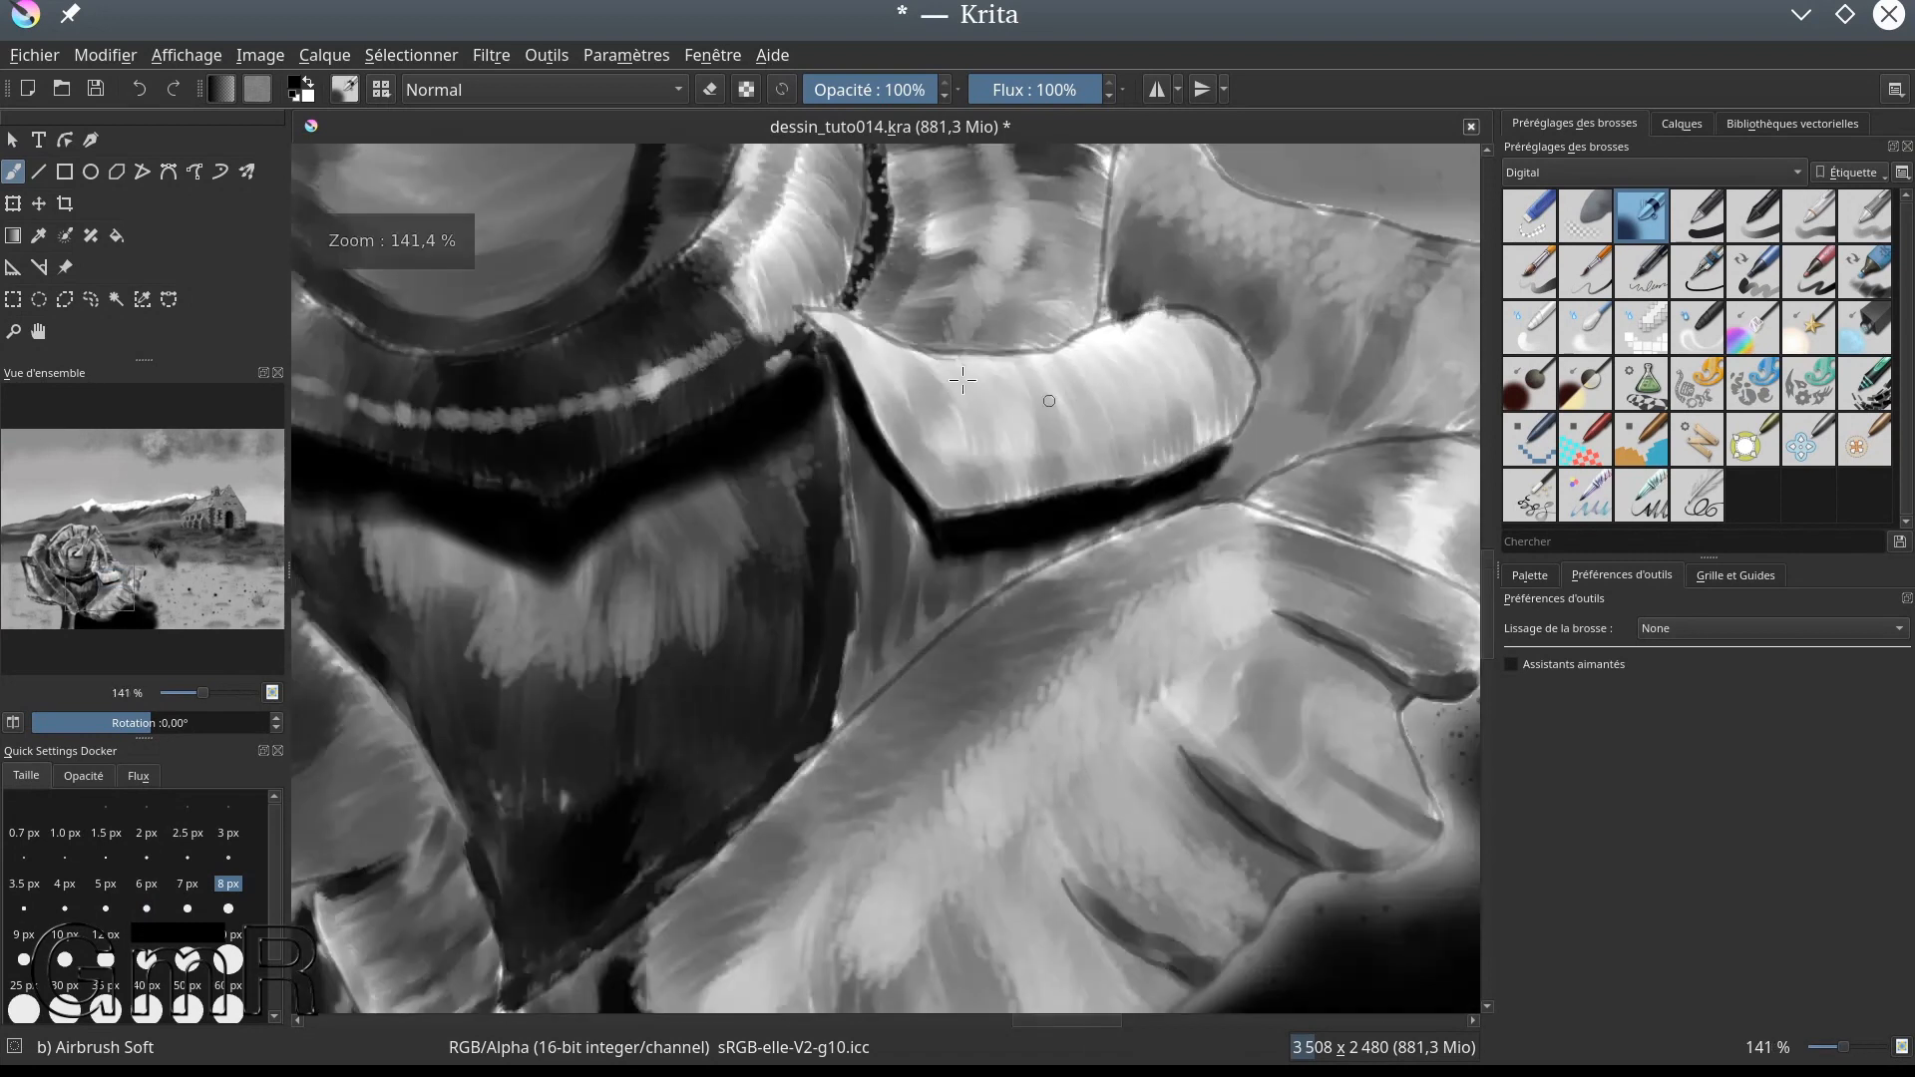
# Step: Airbrush a dark shadow beside the fold at the top of the rose's outer left petal
pyautogui.scroll(-2, 956, 399)
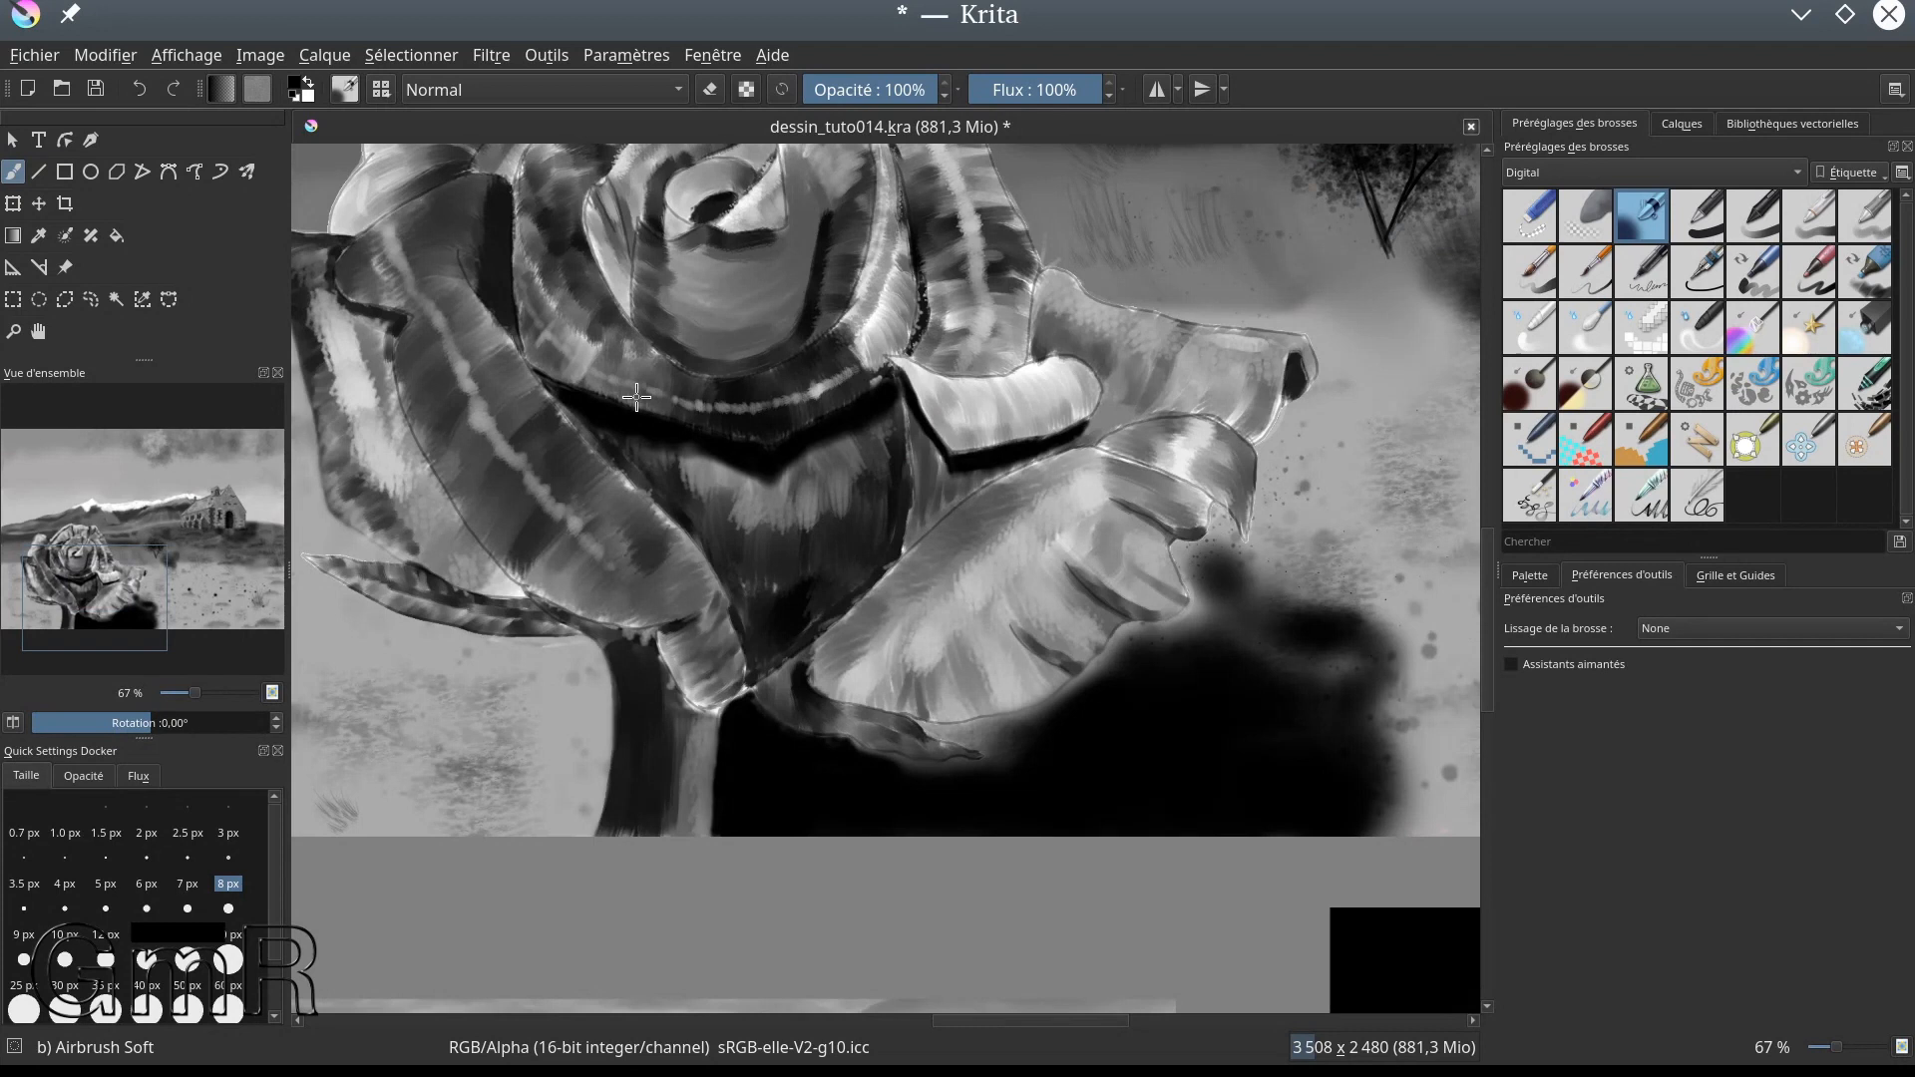
pyautogui.moveTo(386, 327); pyautogui.dragTo(394, 394)
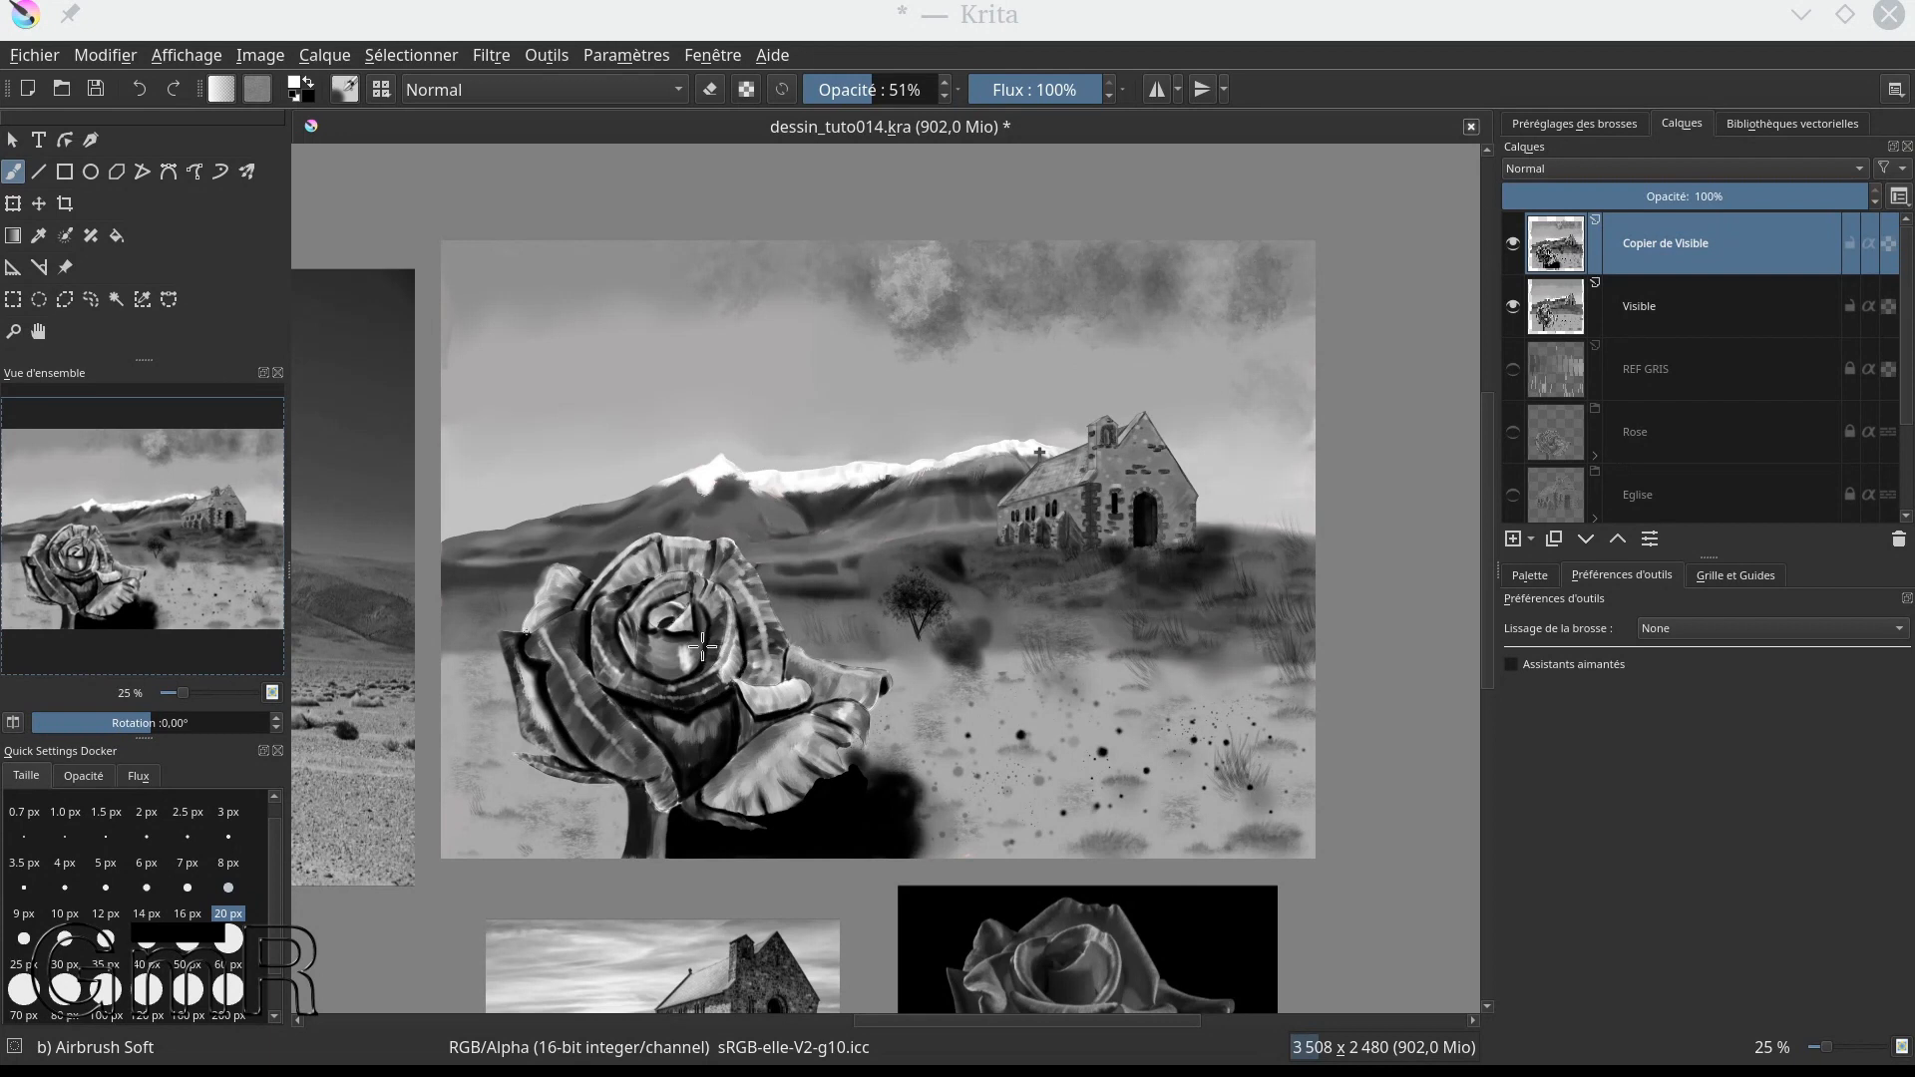
# Step: Hide the Copier de Visible layer to compare the reworked painting with the original Visible layer
pyautogui.click(1514, 241)
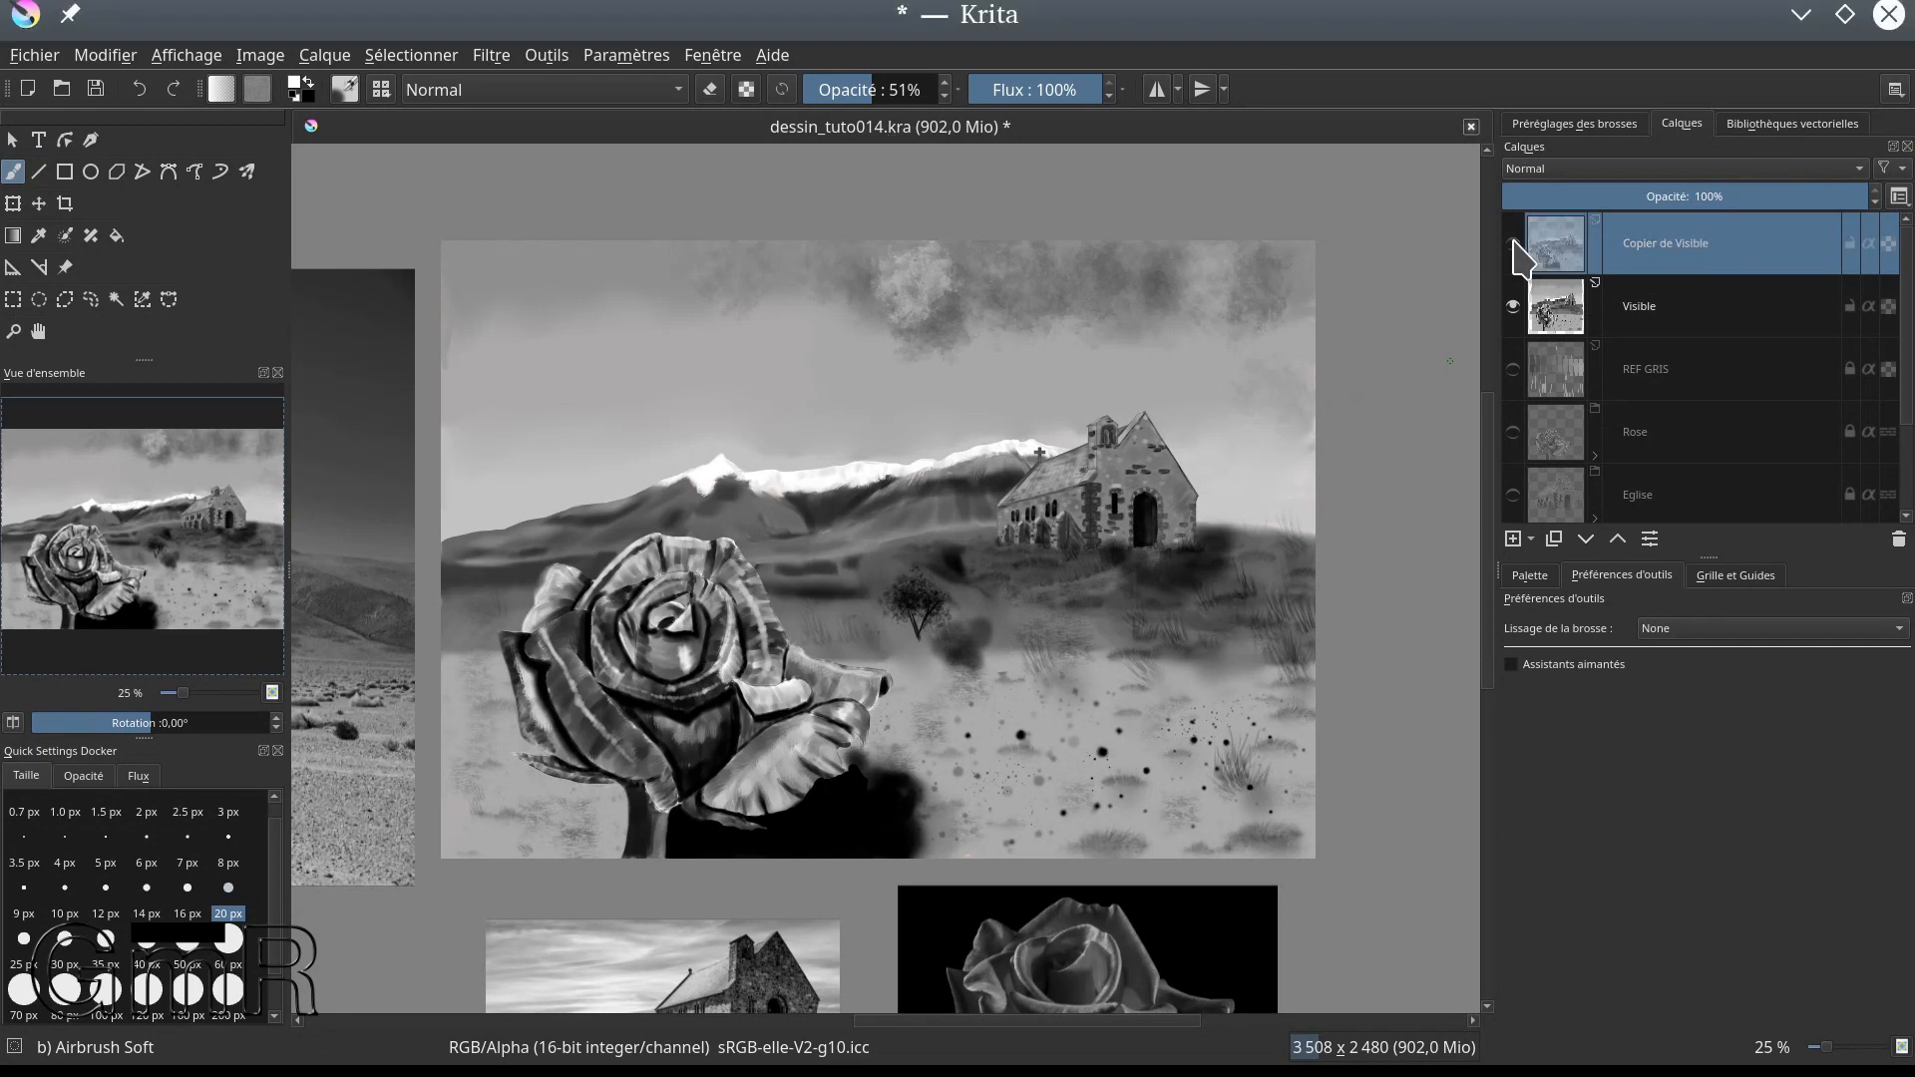